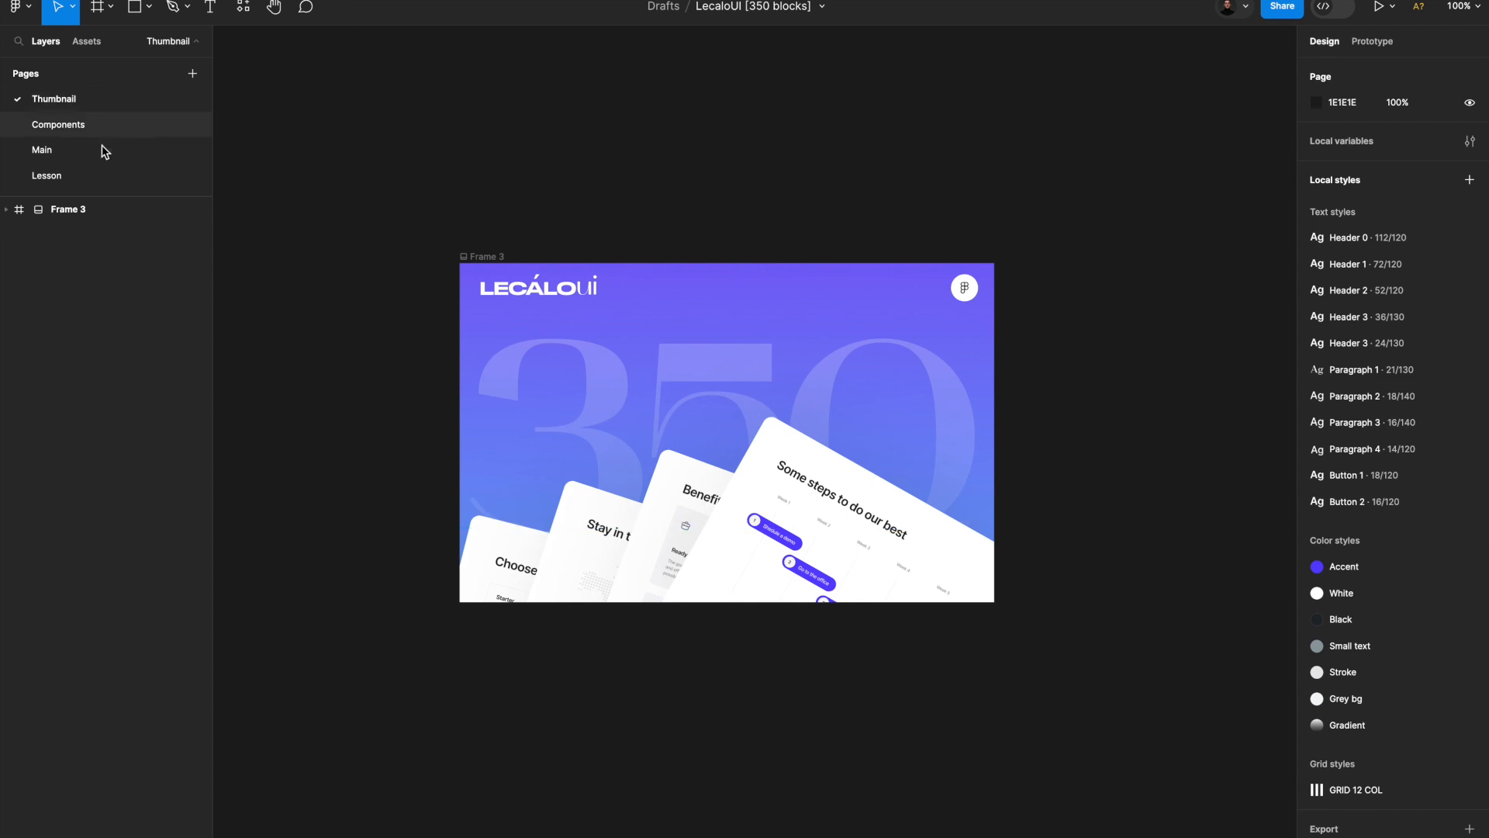
Open the Lesson page and examine the finbuddy text brief and the three app screens beside it.
click(105, 175)
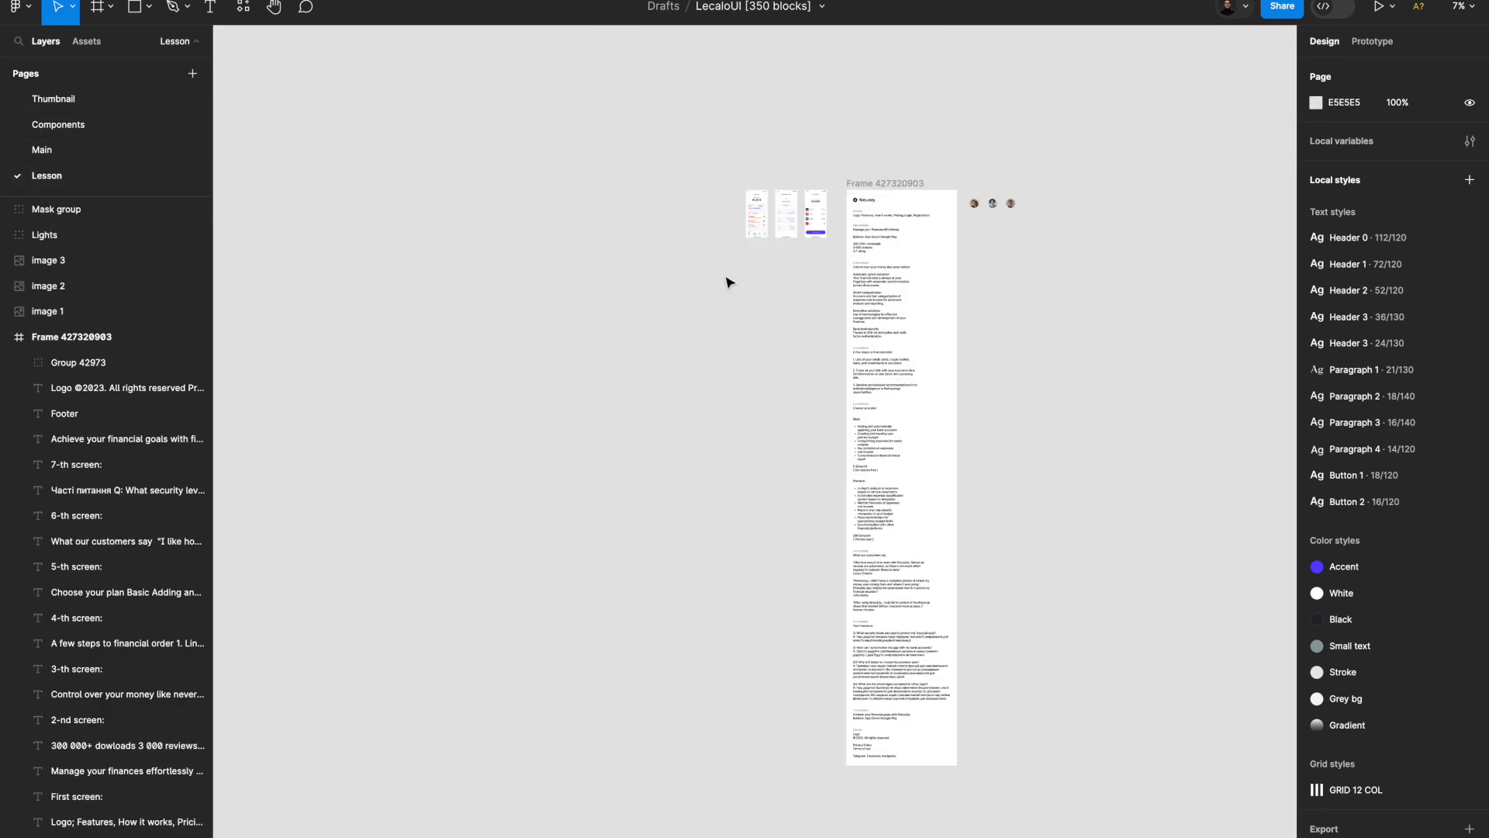
scroll(747, 271, up, 3)
scroll(825, 180, right, 2)
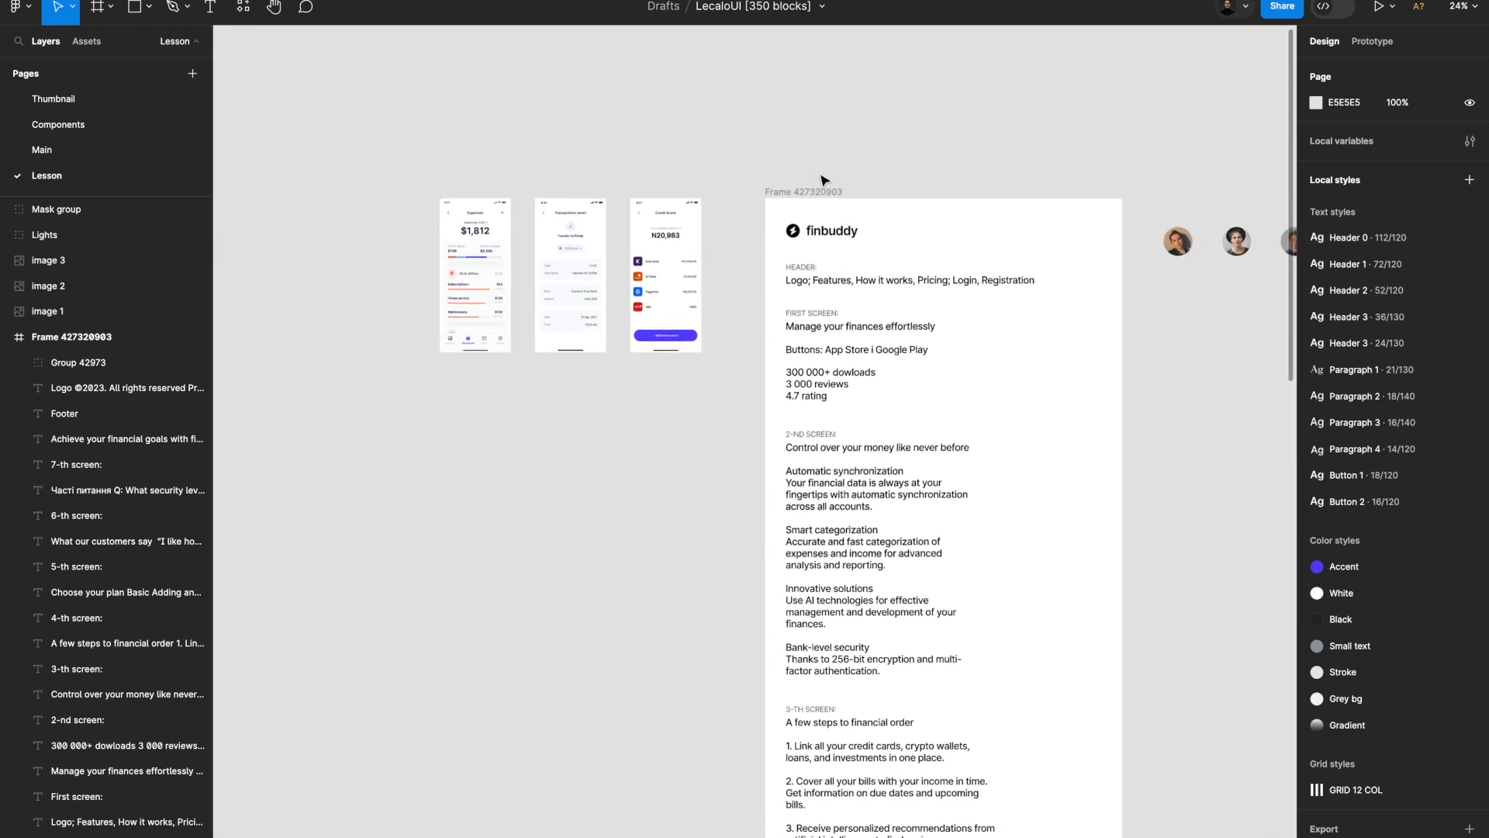
scroll(690, 546, down, 2)
scroll(689, 547, up, 2)
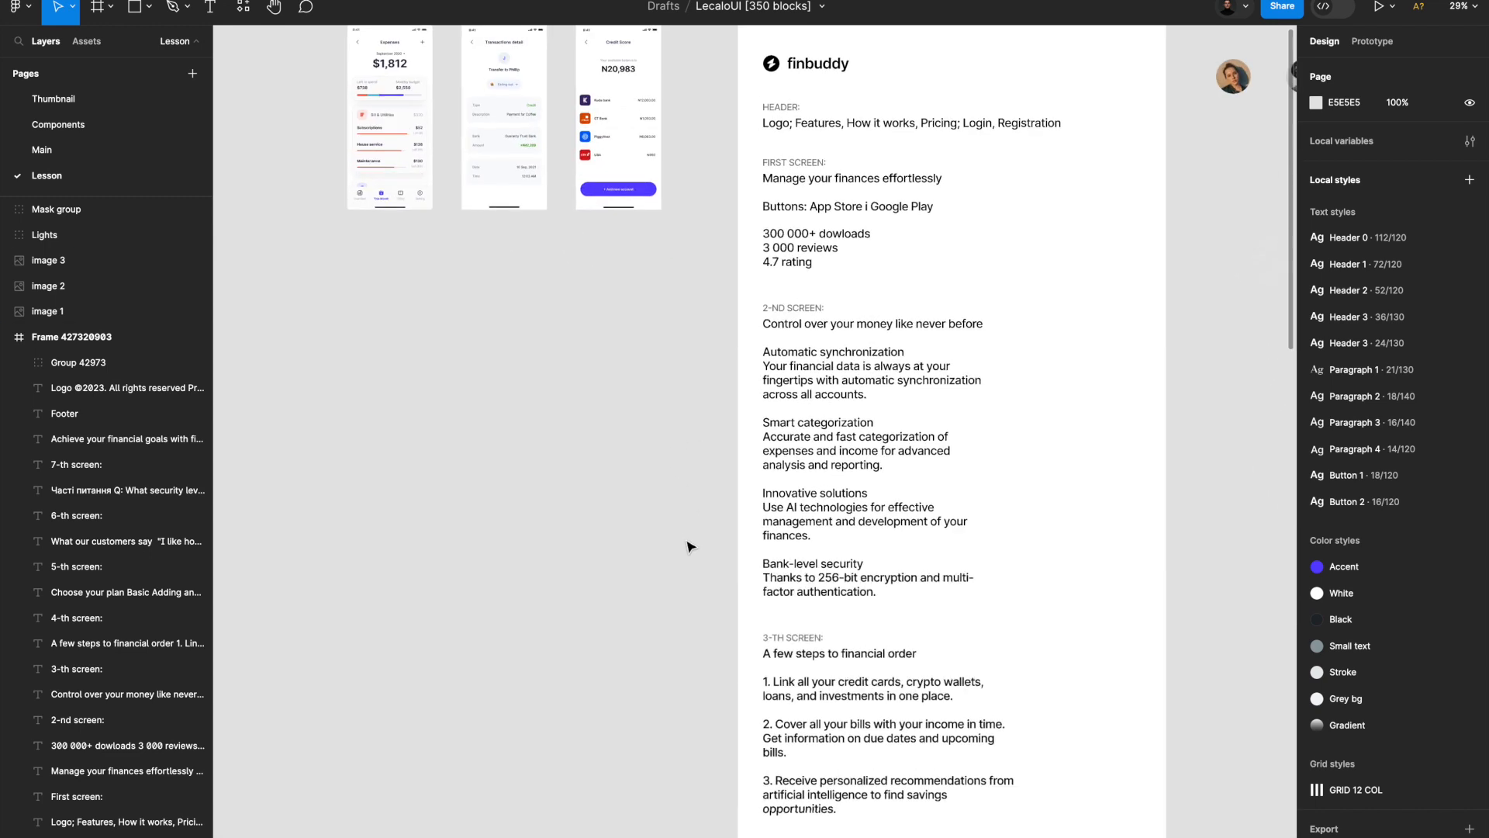
scroll(690, 547, up, 2)
drag(751, 187, 1101, 679)
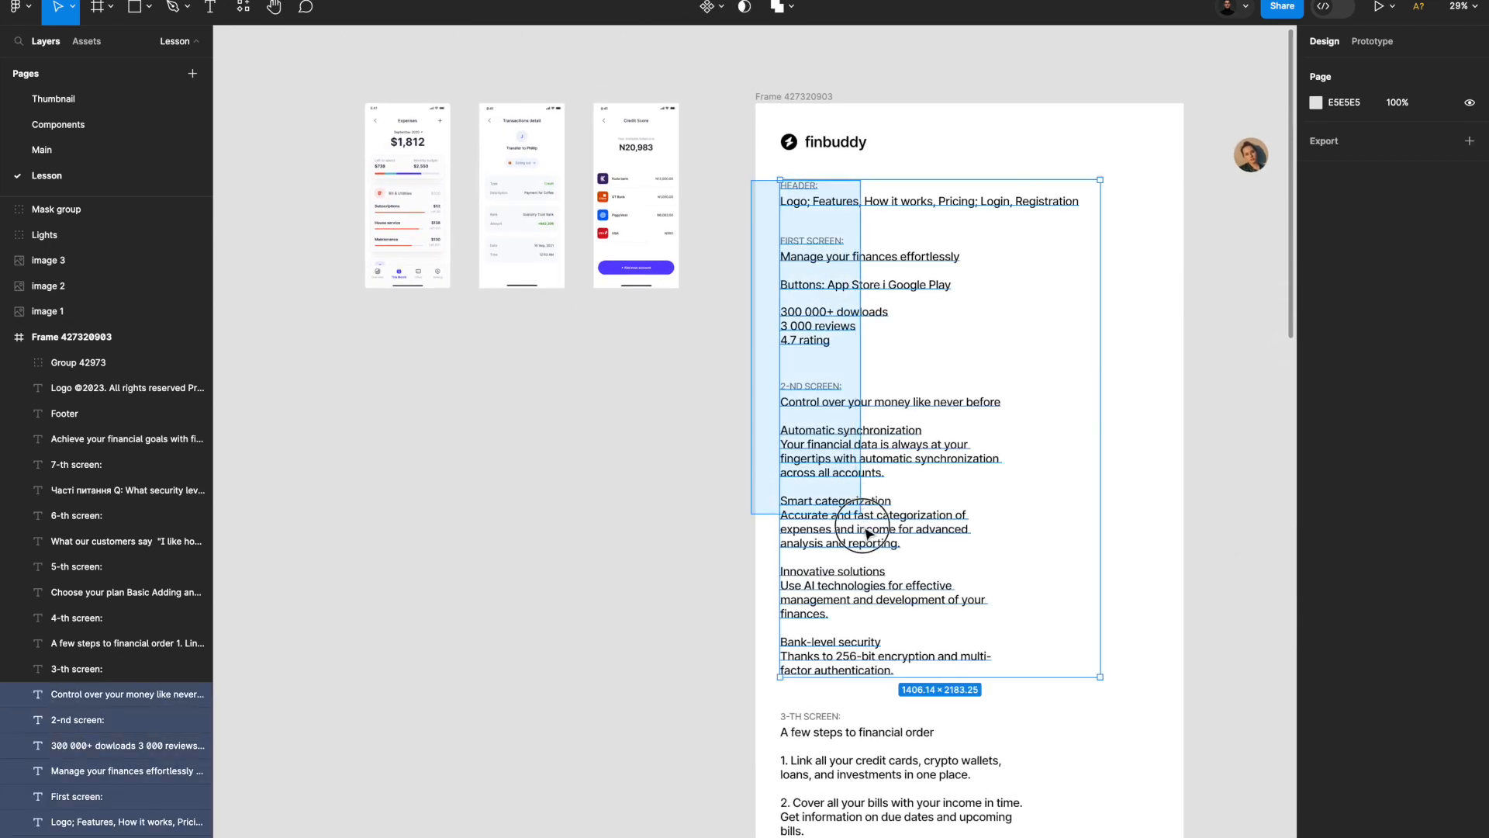
click(734, 555)
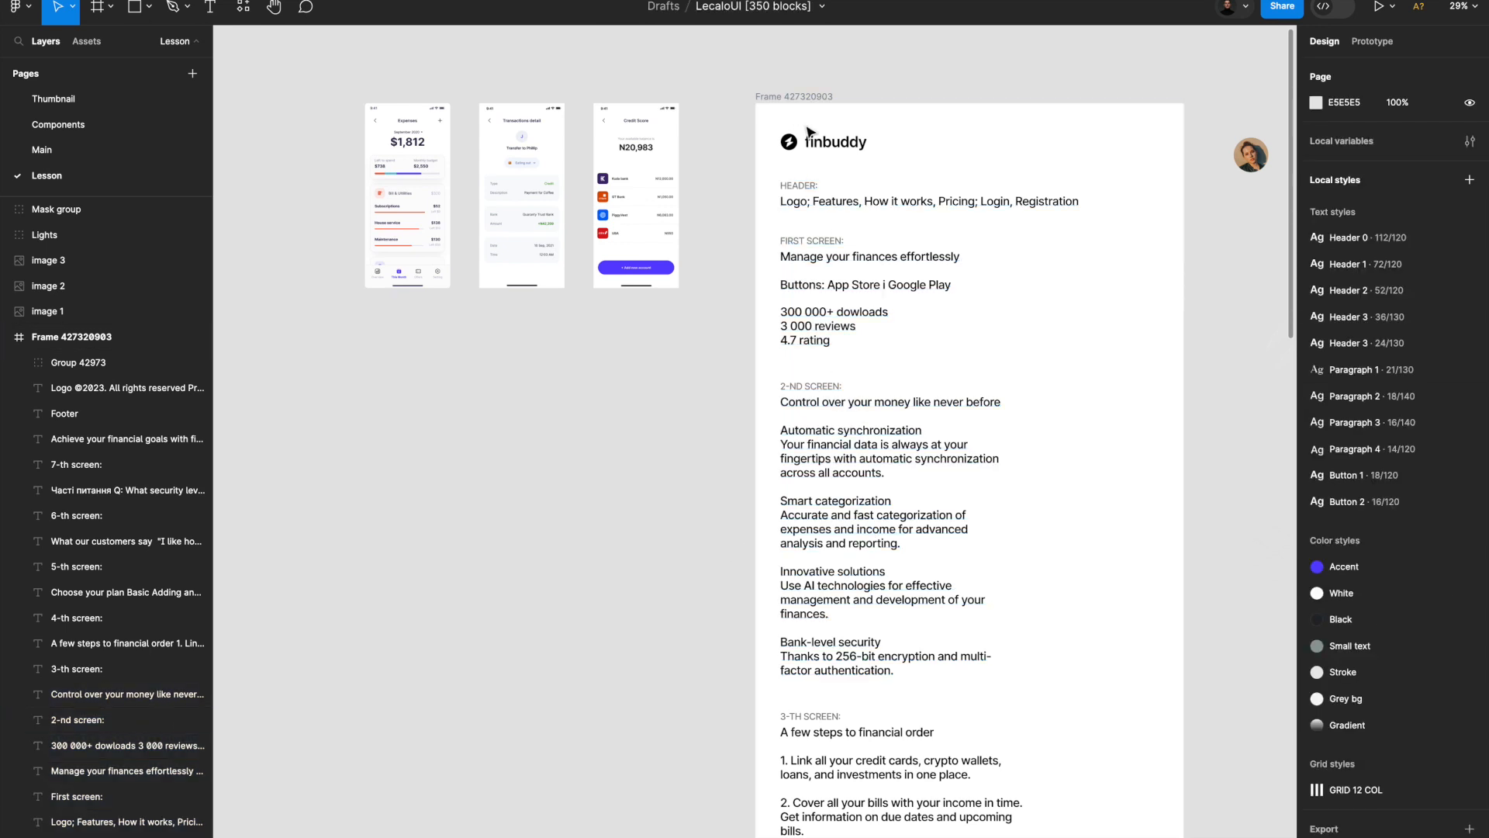
scroll(722, 309, up, 1)
scroll(722, 308, left, 1)
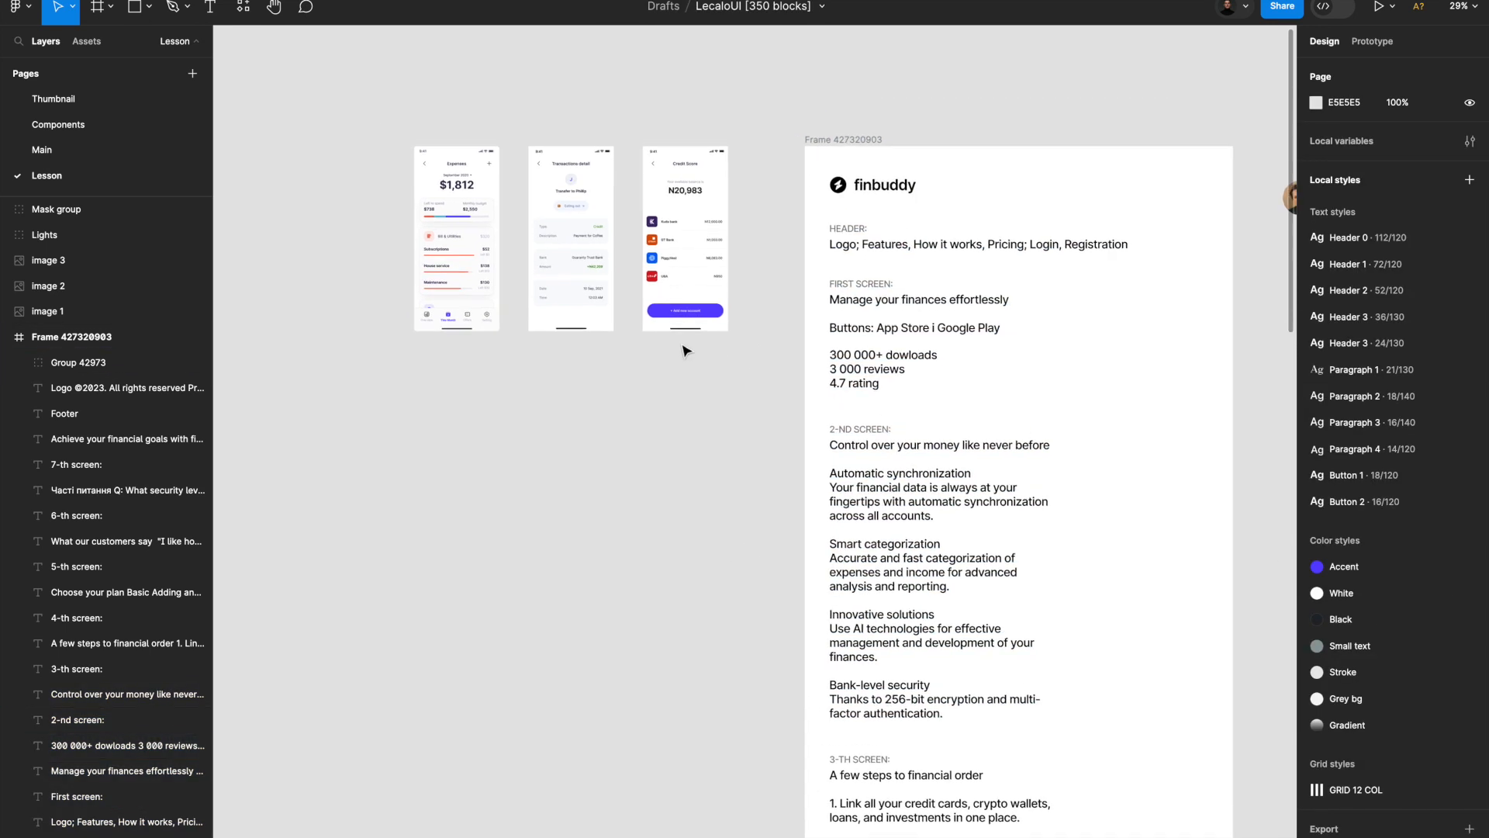
scroll(517, 317, down, 5)
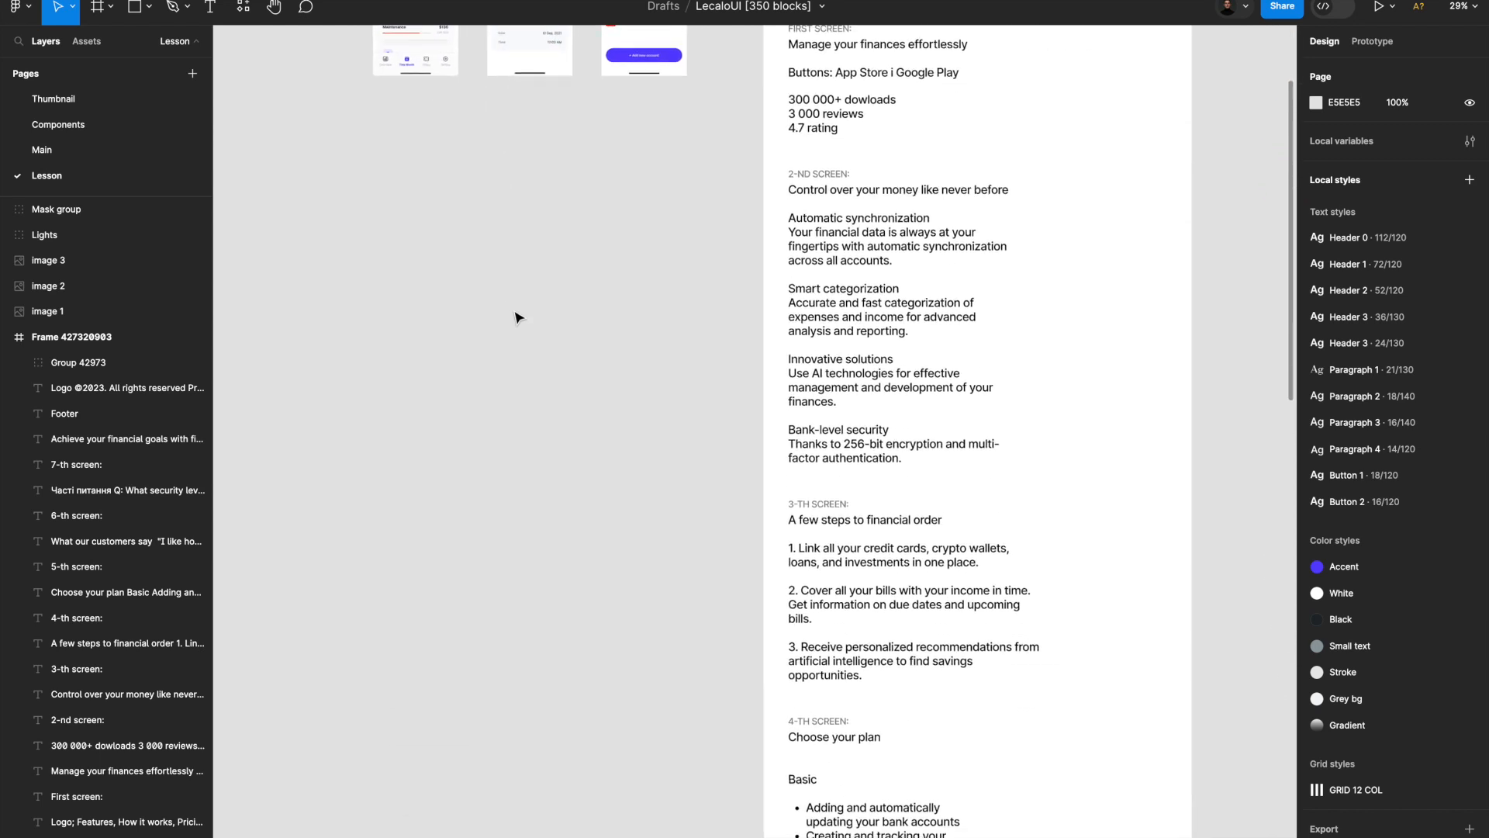
scroll(518, 317, up, 5)
click(397, 138)
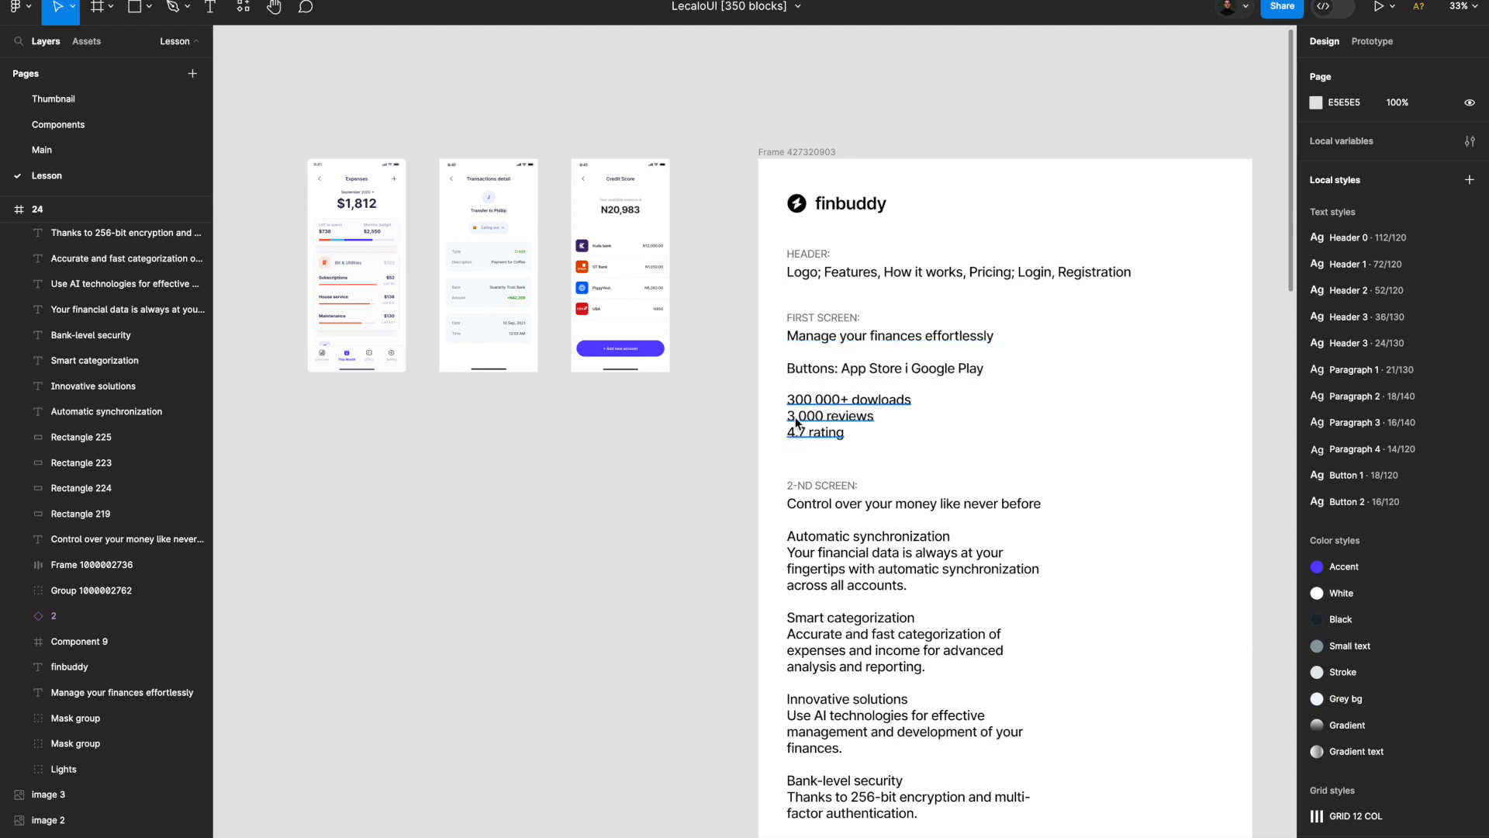
Read through the rest of the finbuddy brief, from the second screen's text to the footer.
scroll(791, 446, down, 4)
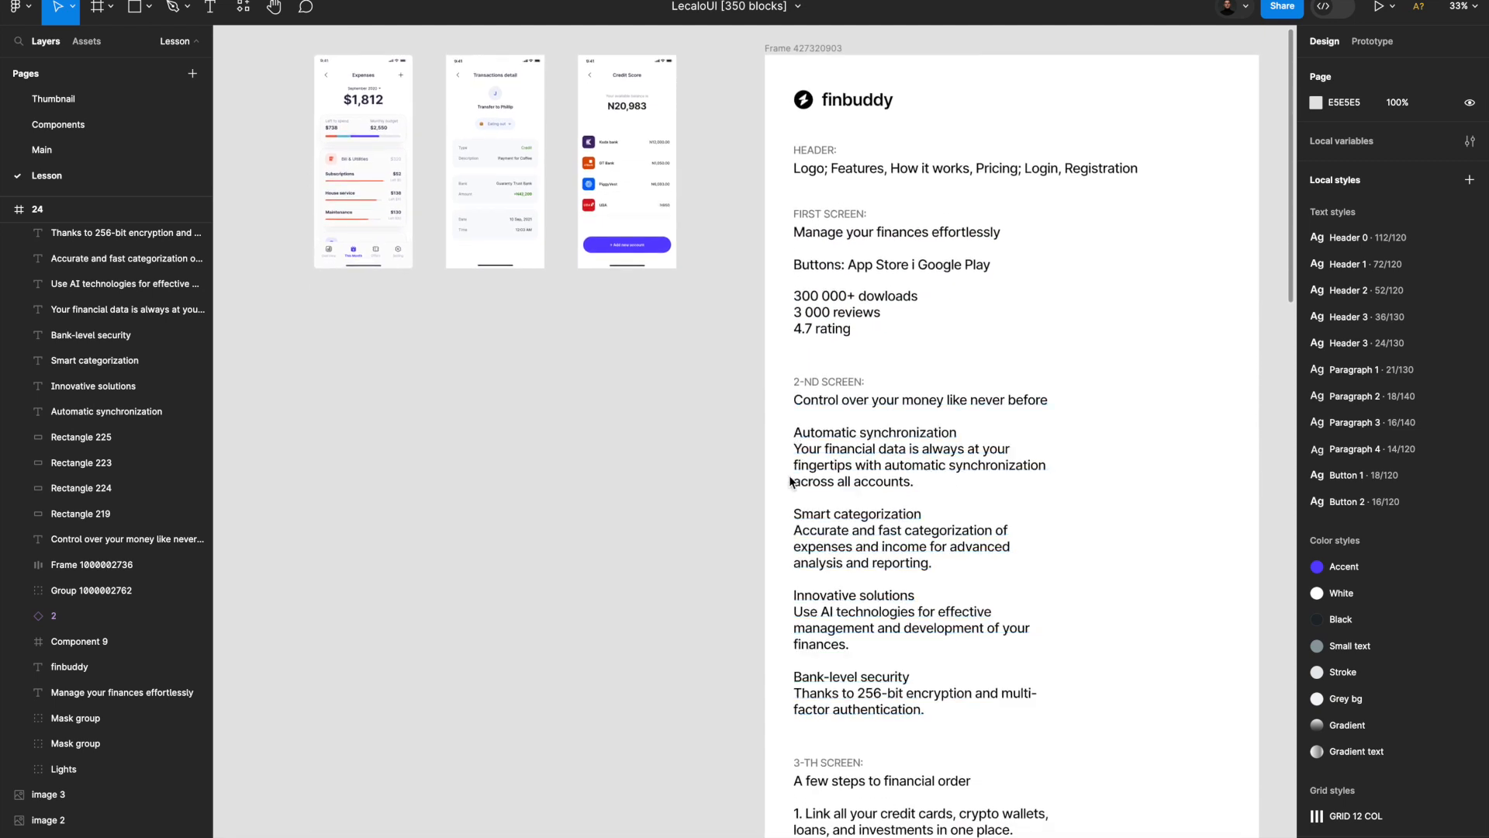
scroll(809, 533, down, 12)
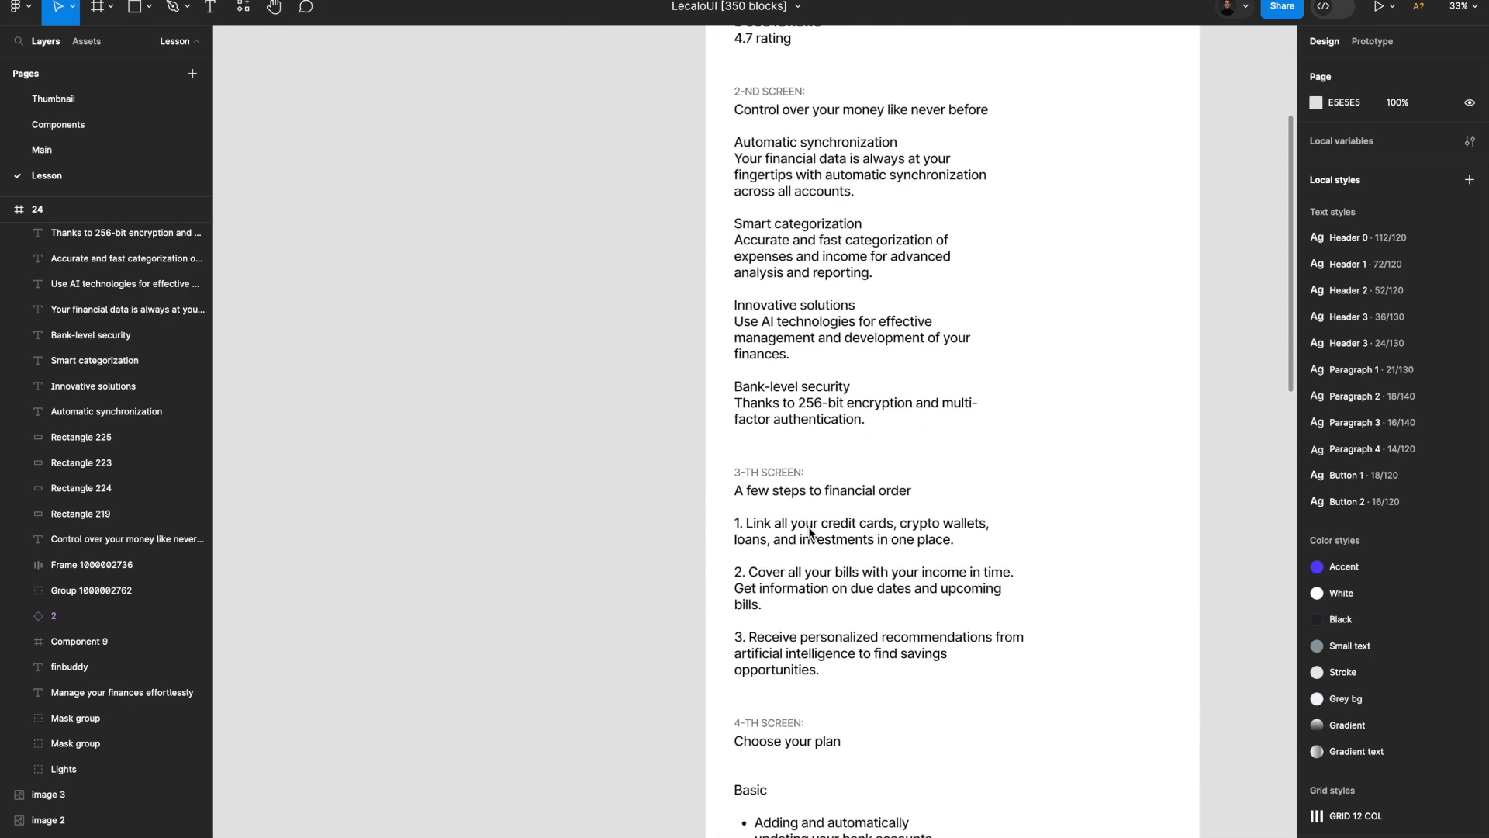
scroll(809, 533, down, 16)
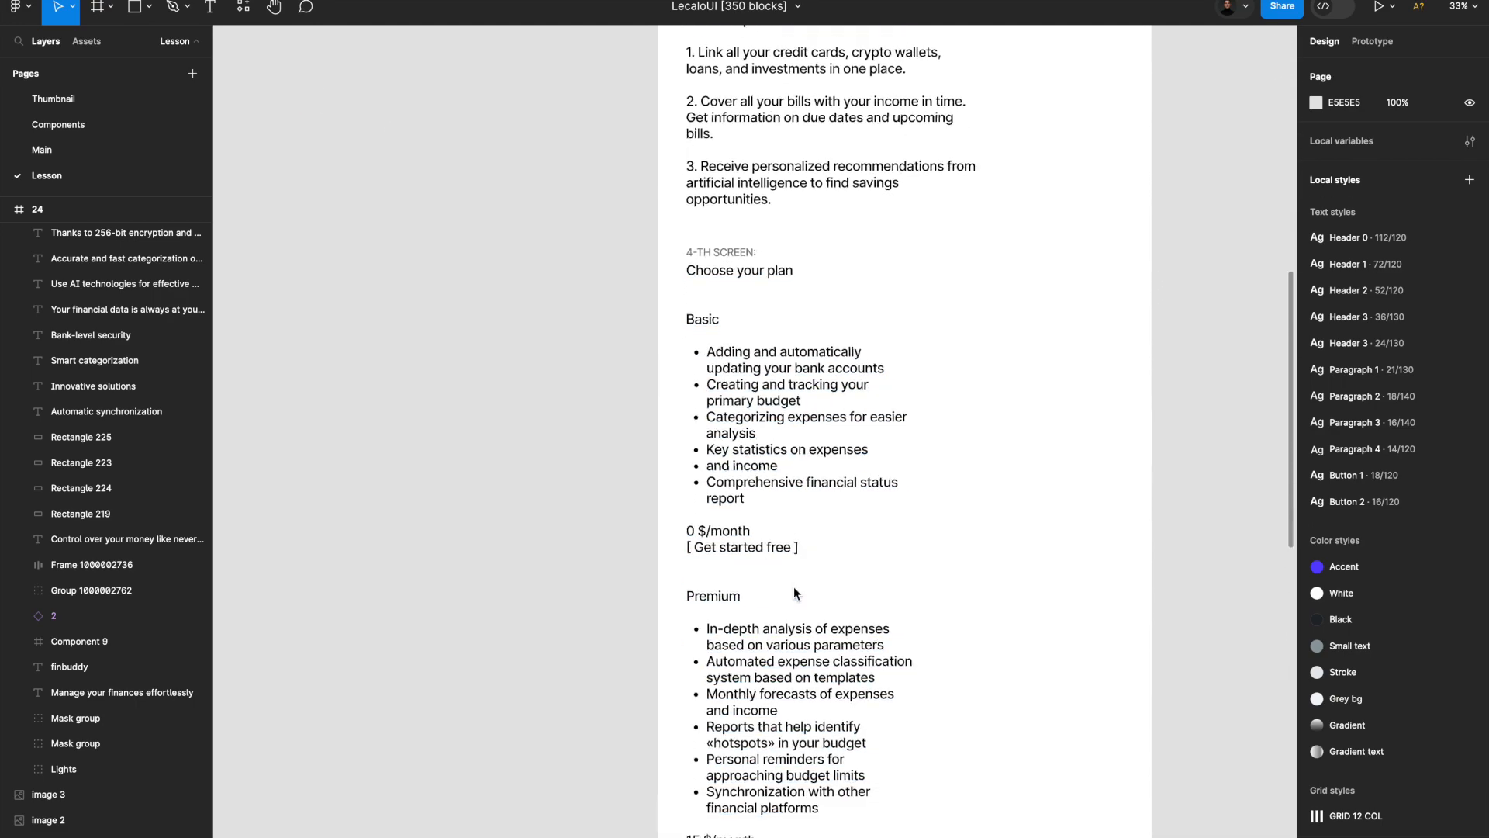
scroll(793, 586, down, 12)
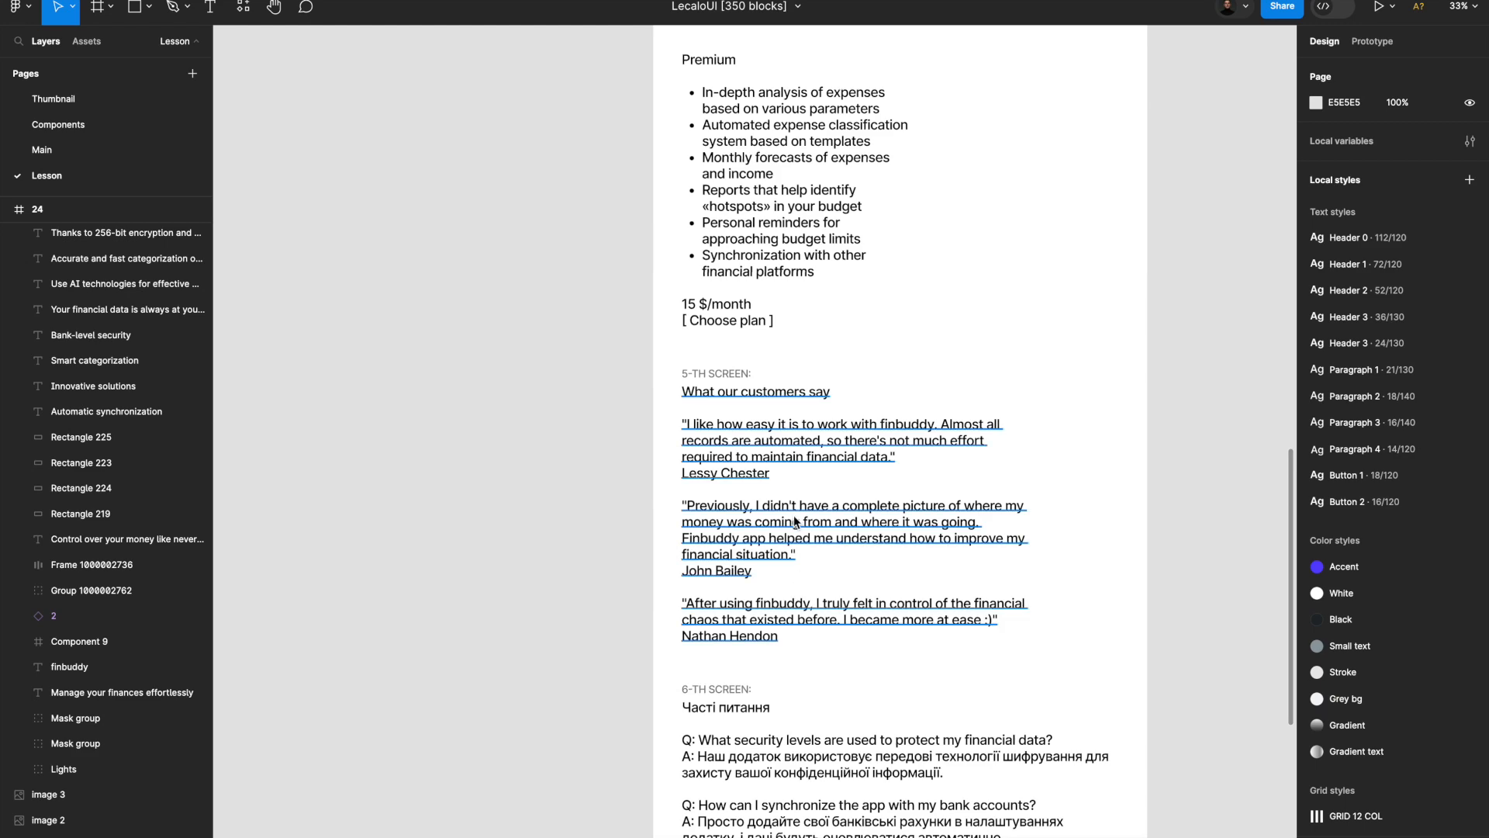
scroll(793, 515, down, 6)
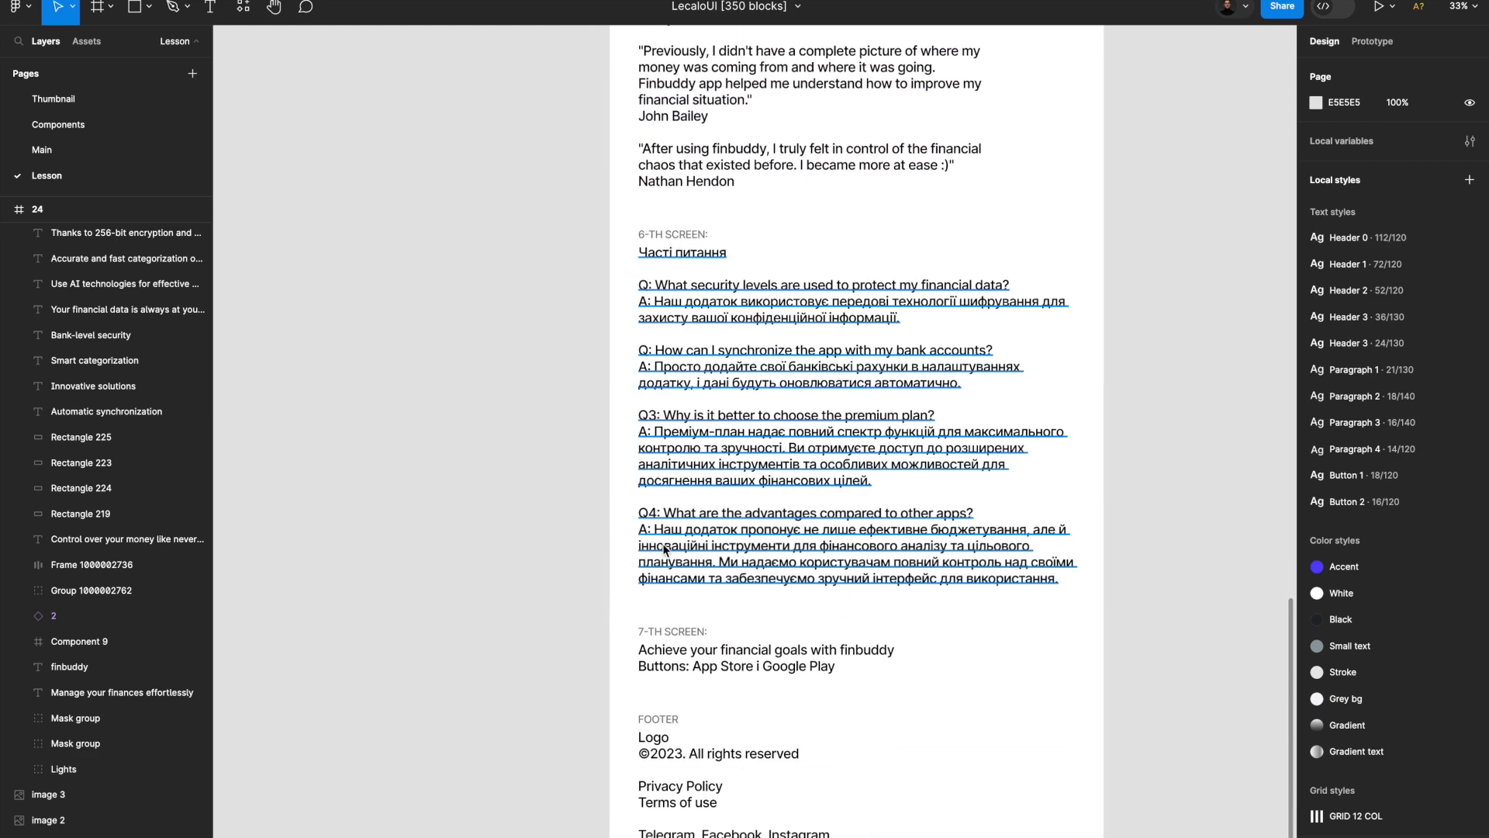
scroll(728, 643, down, 4)
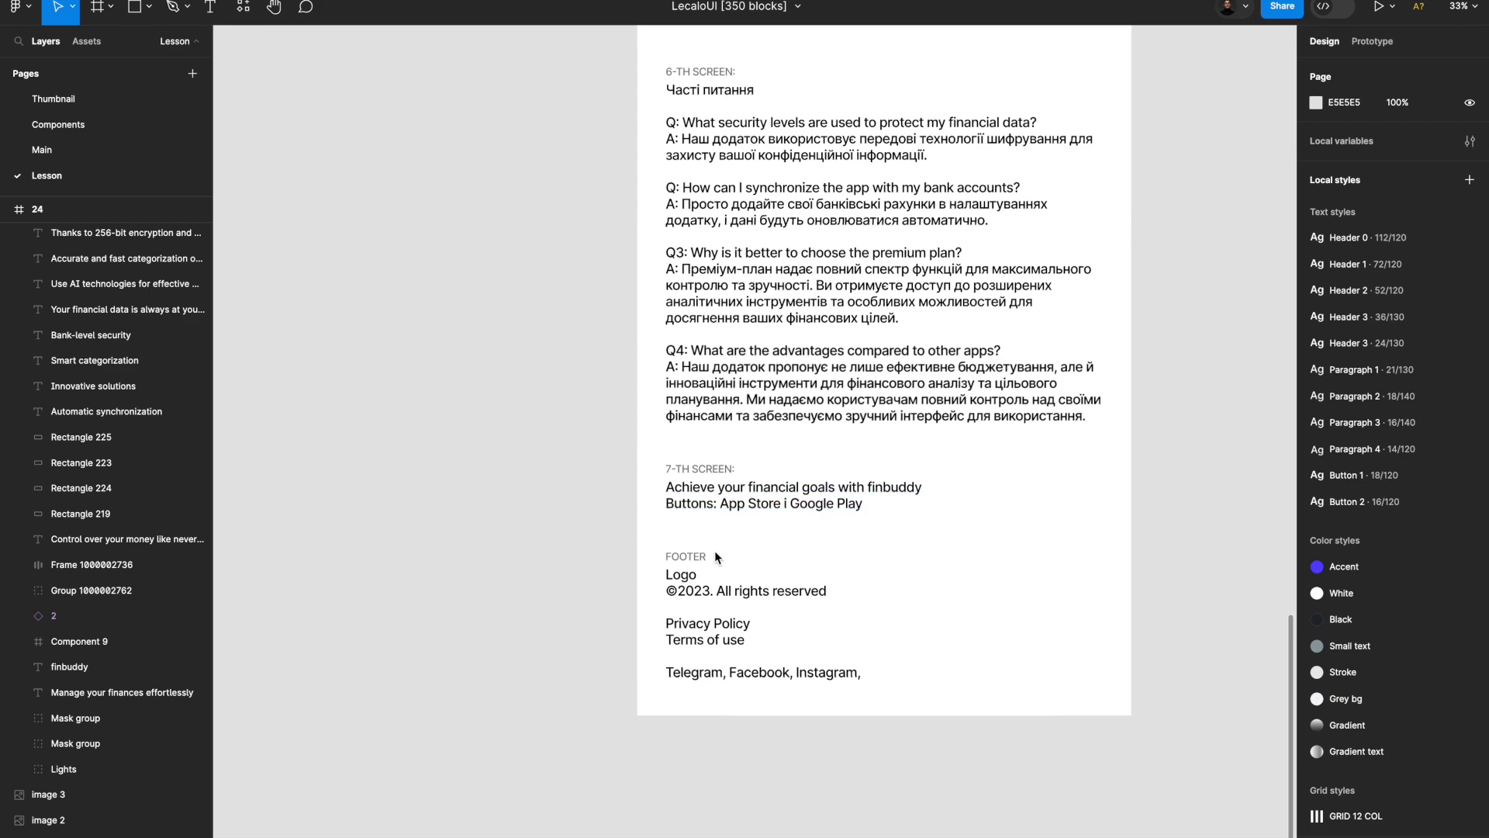
scroll(657, 532, up, 12)
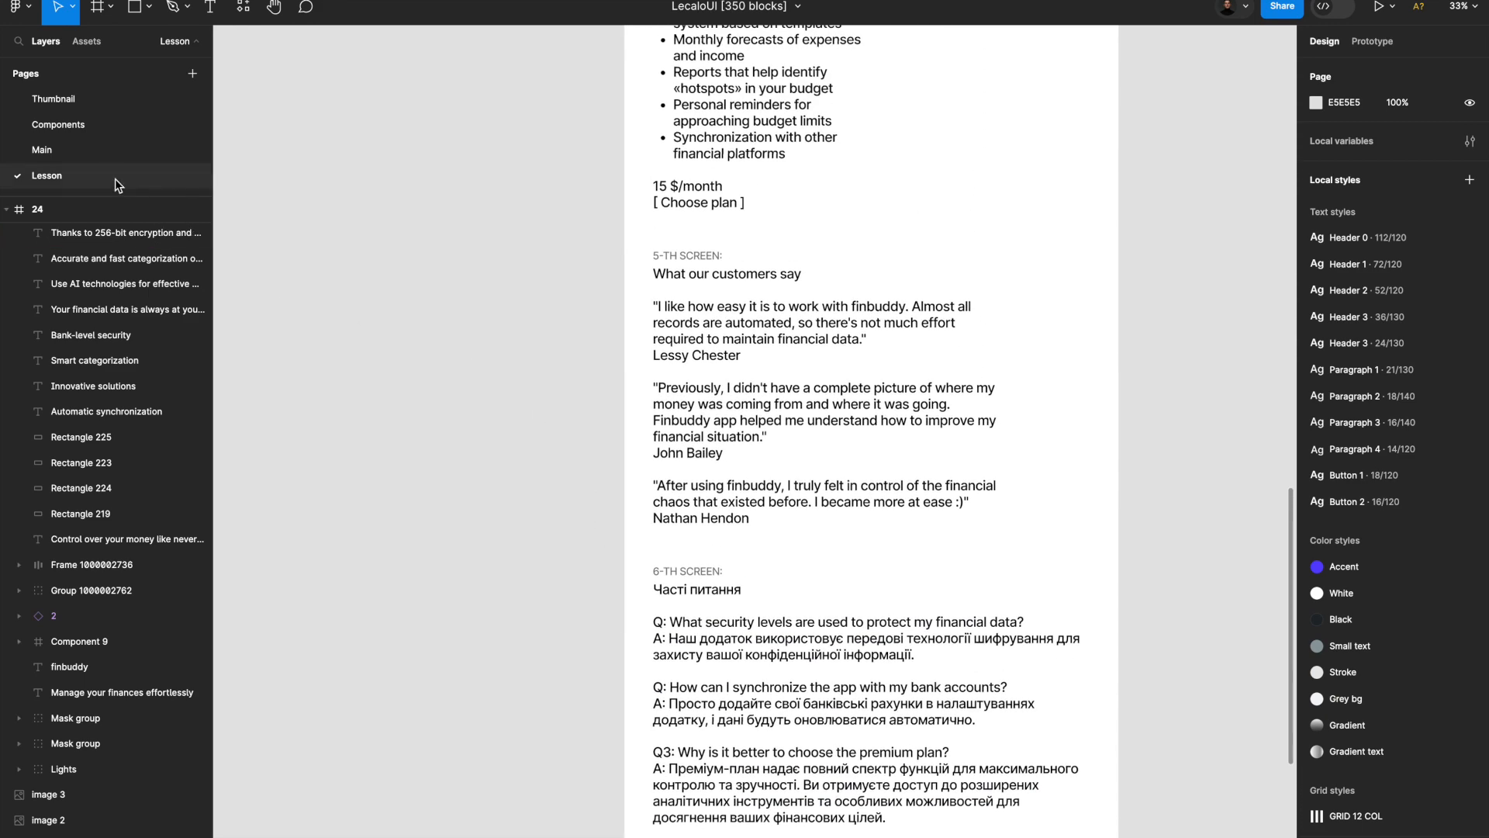
Open the Main page and select header block 2, the one with Login and Sign up buttons.
click(109, 149)
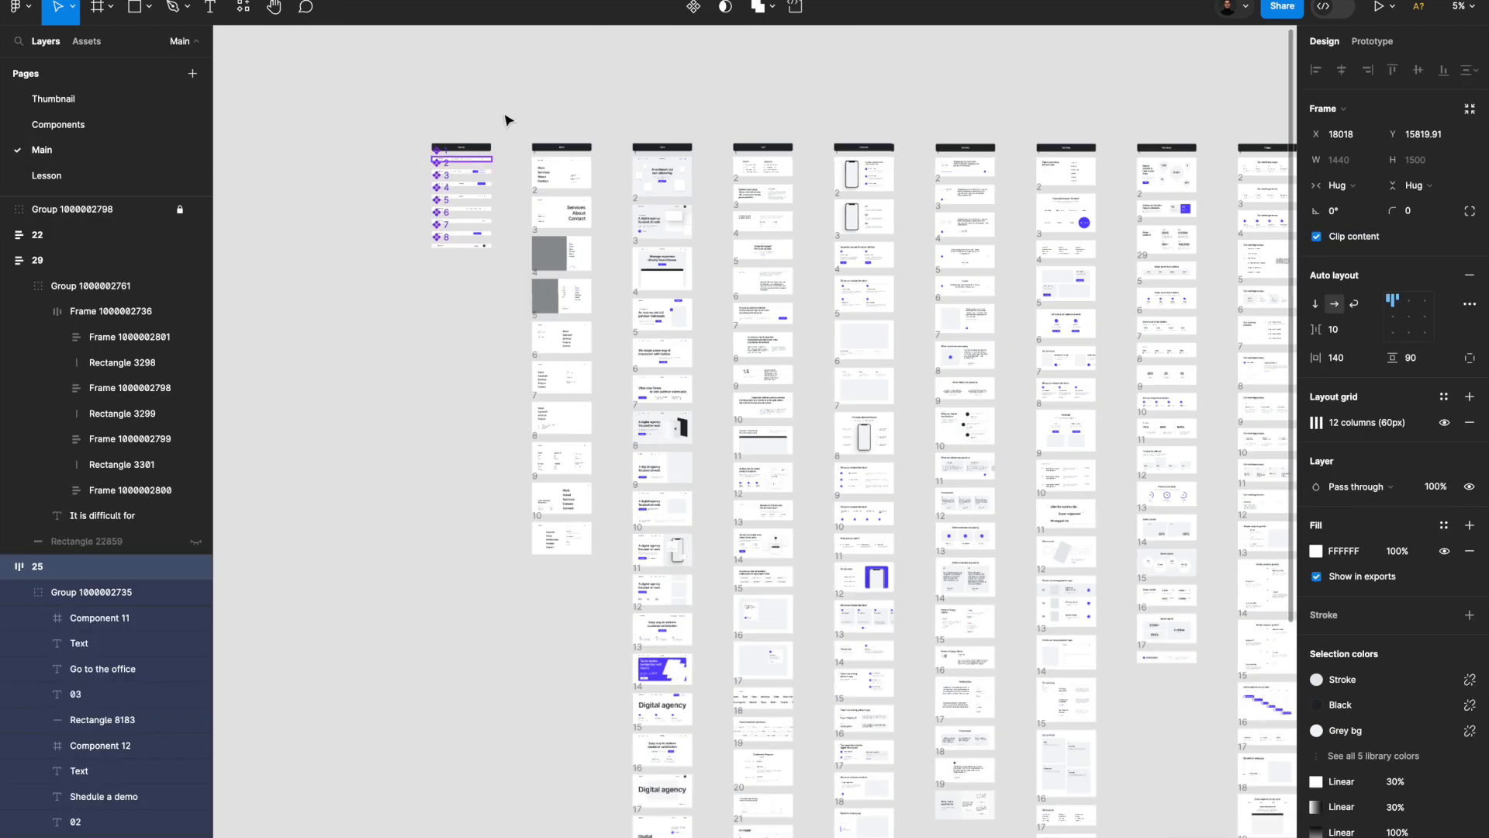
scroll(552, 120, up, 6)
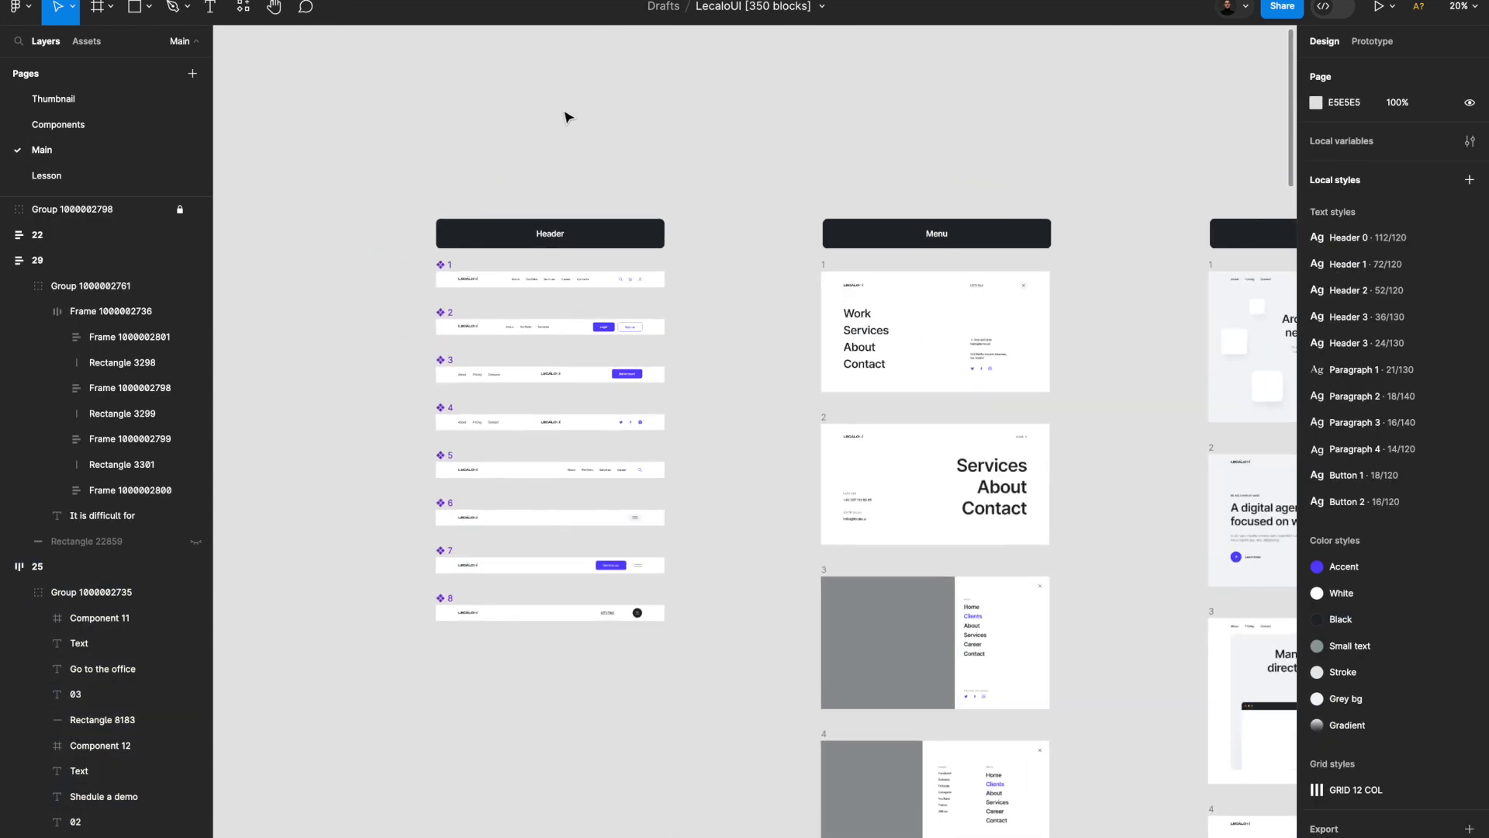
scroll(589, 111, up, 3)
scroll(591, 110, down, 3)
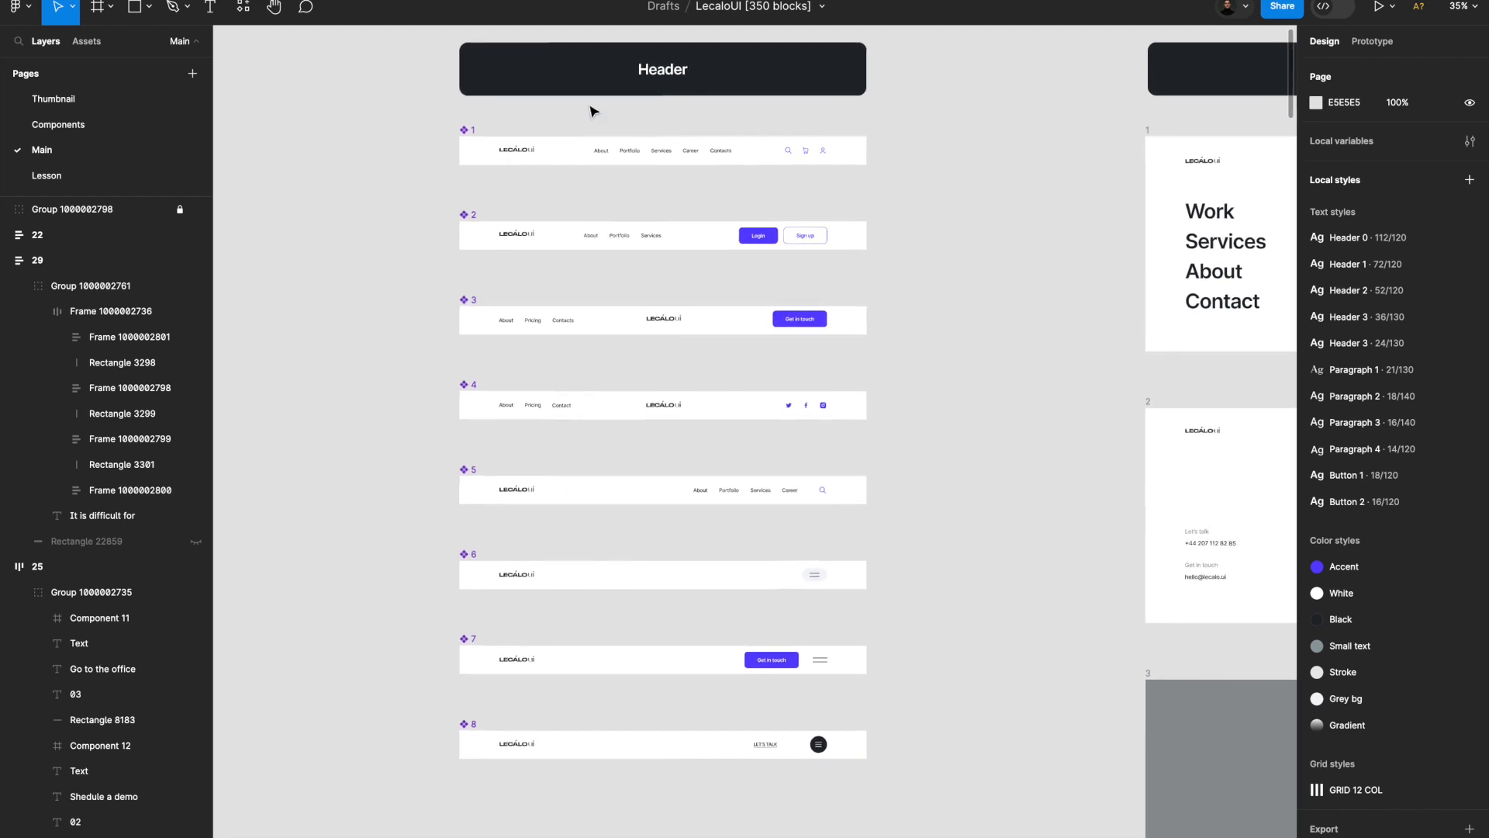
scroll(445, 254, up, 1)
scroll(445, 254, down, 2)
scroll(445, 253, up, 2)
scroll(447, 240, up, 2)
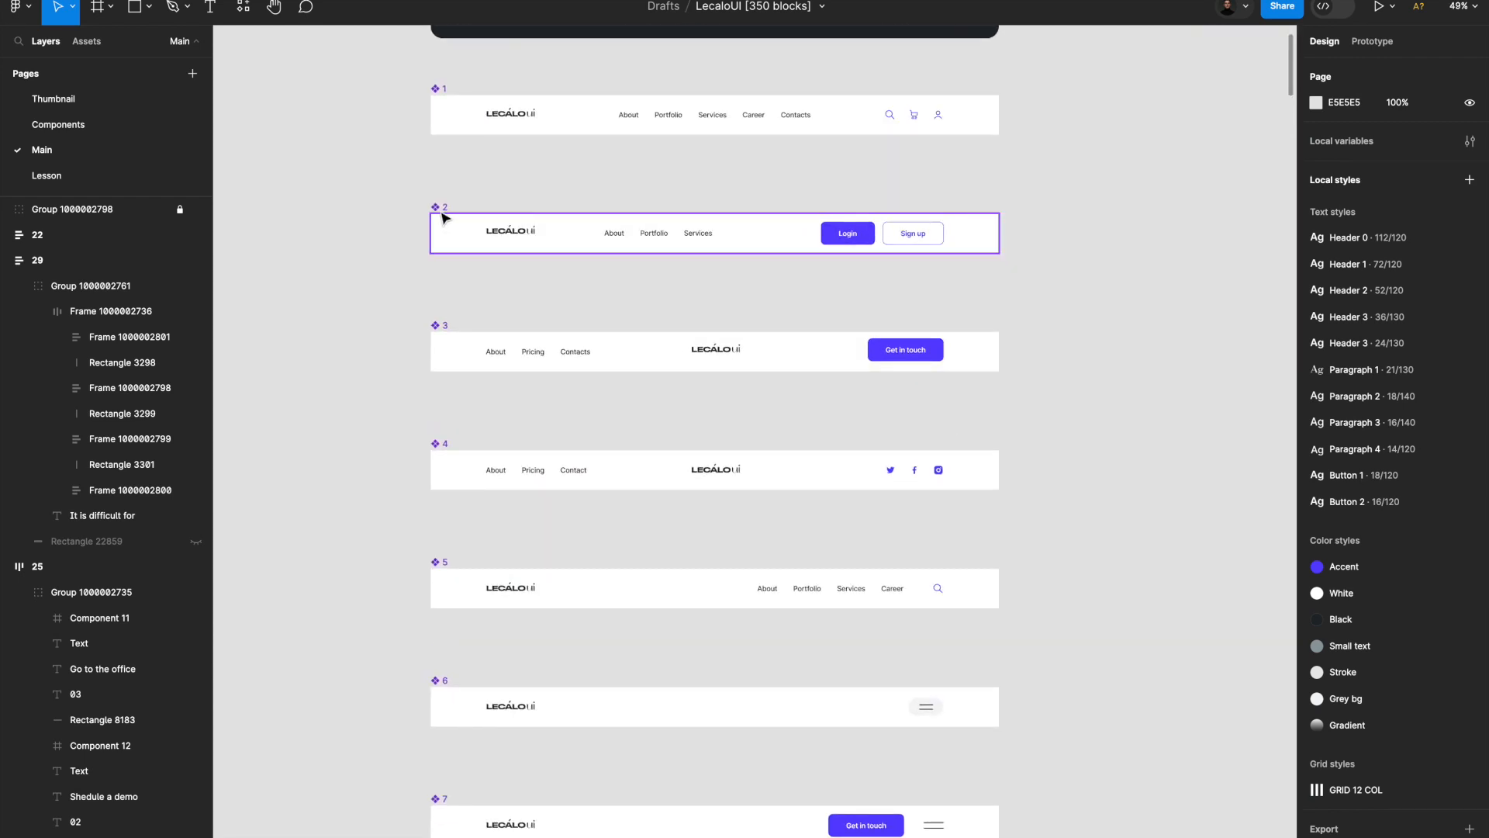
click(444, 218)
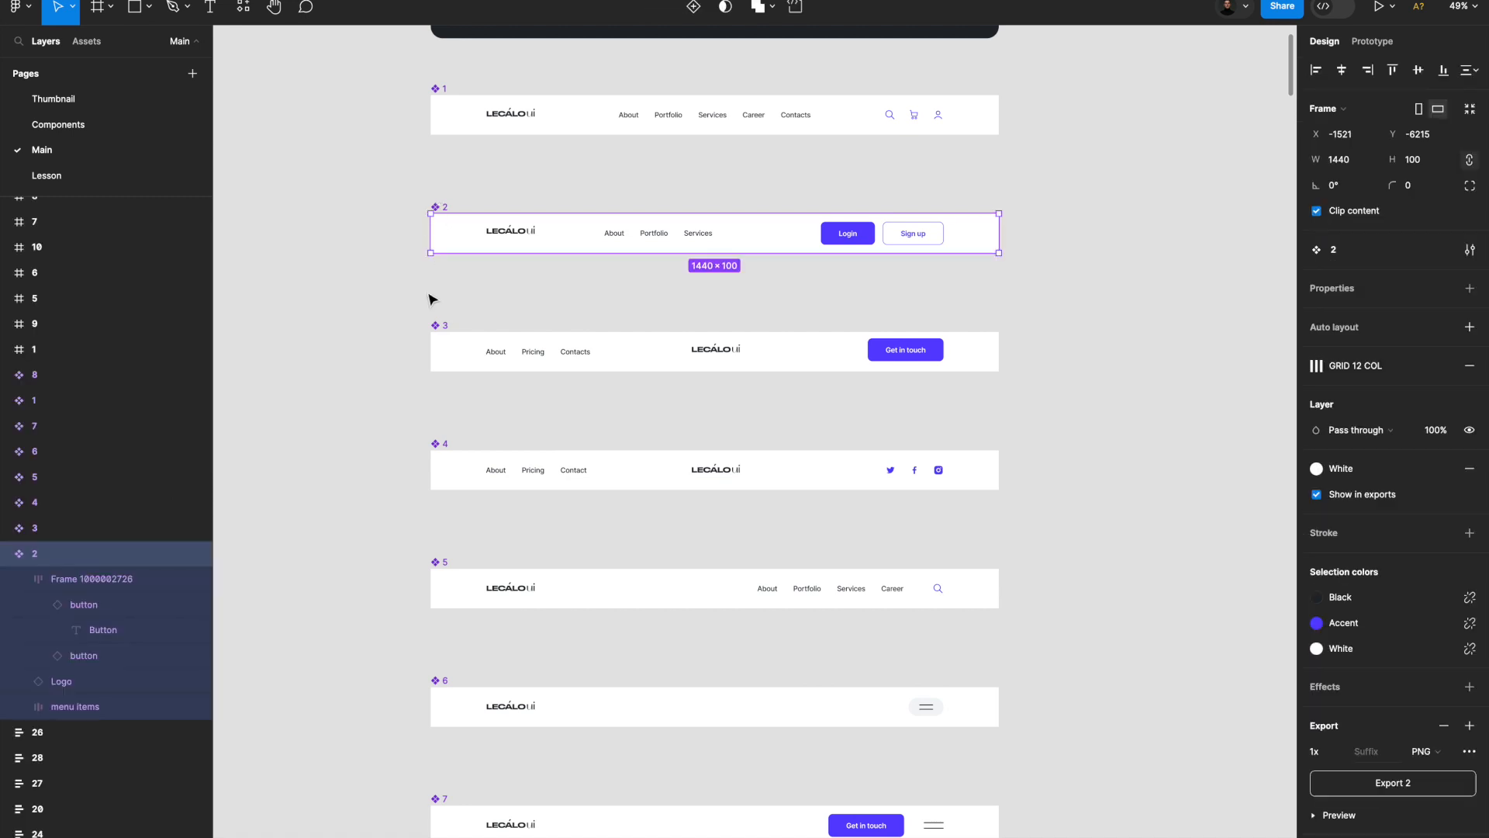
Look through the Hero column down to its last block for a suitable first screen, keeping header block 2 selected.
scroll(432, 300, down, 3)
scroll(547, 299, down, 2)
scroll(634, 359, right, 5)
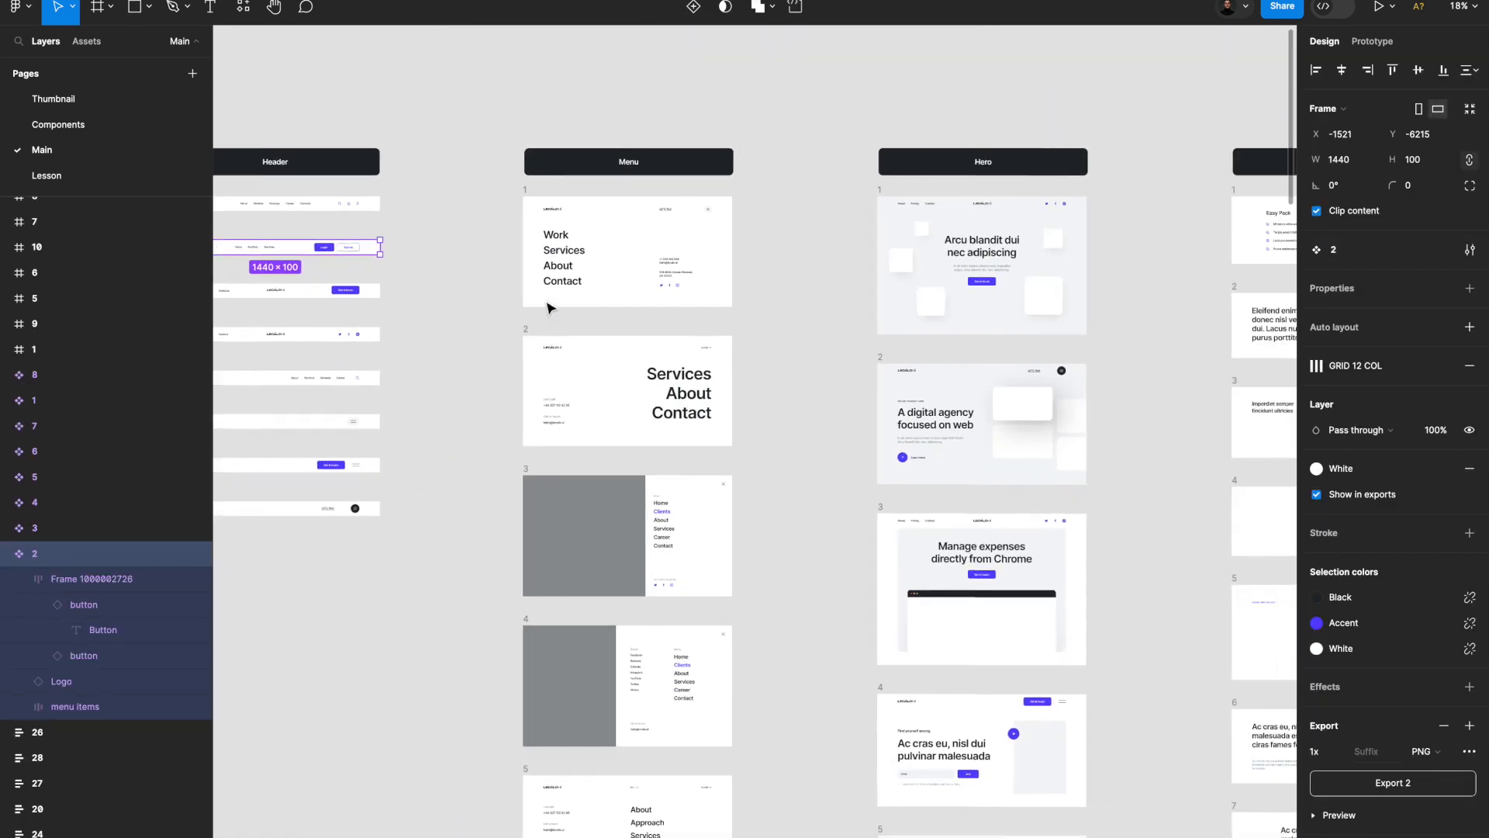
scroll(634, 363, up, 2)
scroll(658, 392, up, 2)
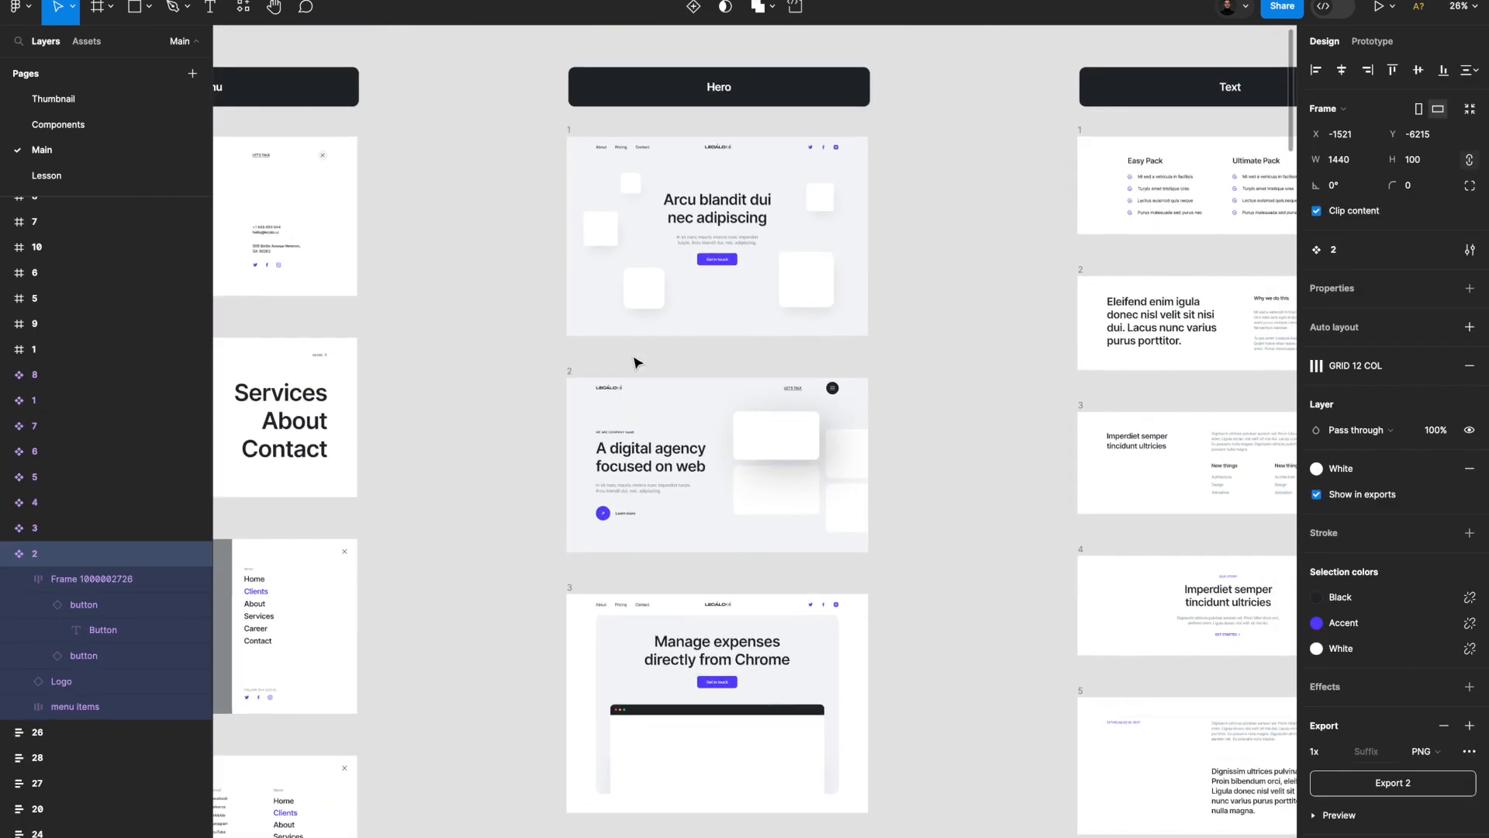
scroll(621, 435, down, 3)
scroll(564, 527, down, 8)
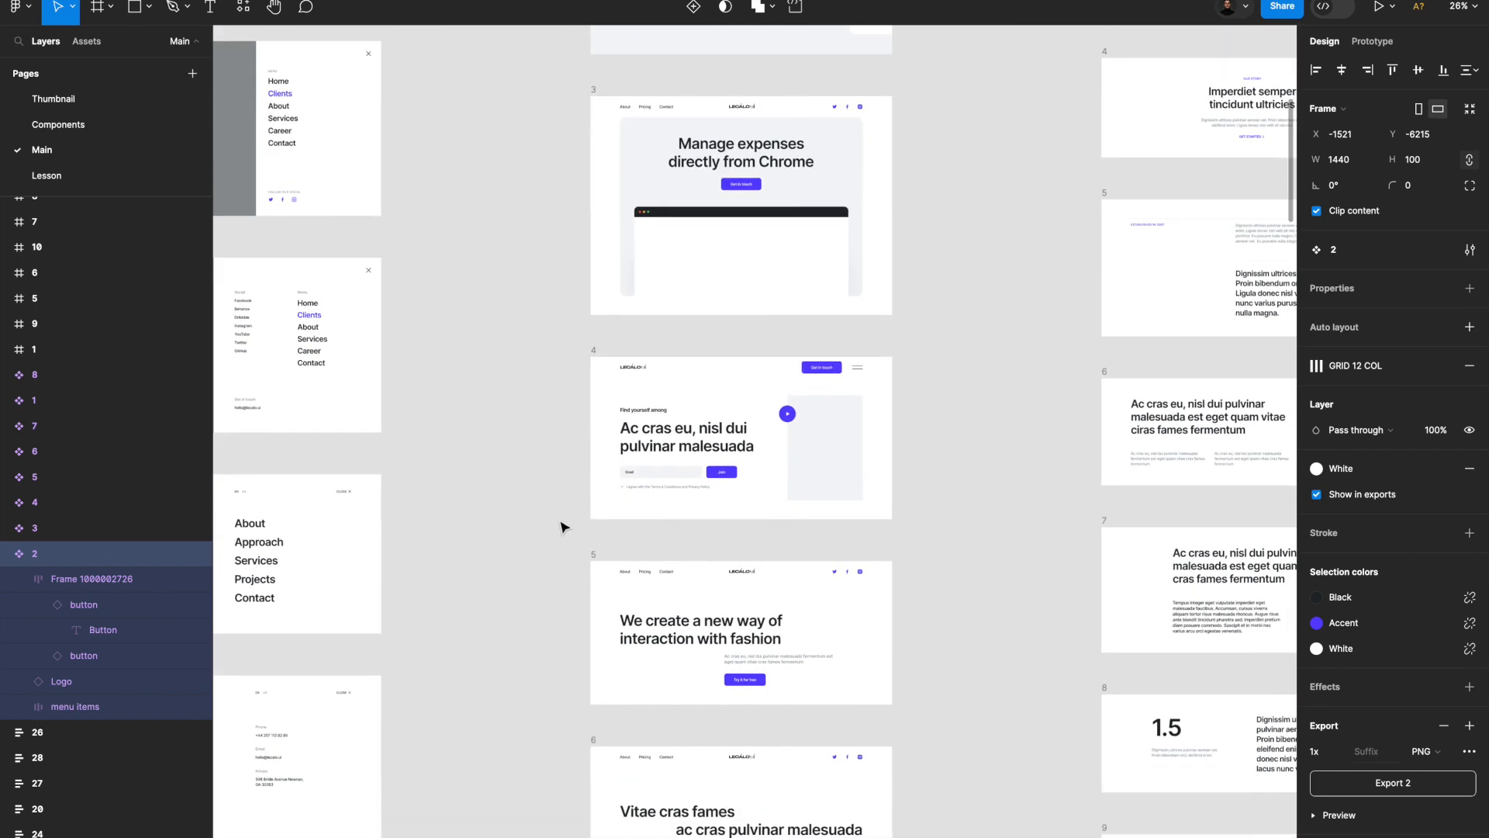
click(564, 527)
scroll(564, 528, down, 1)
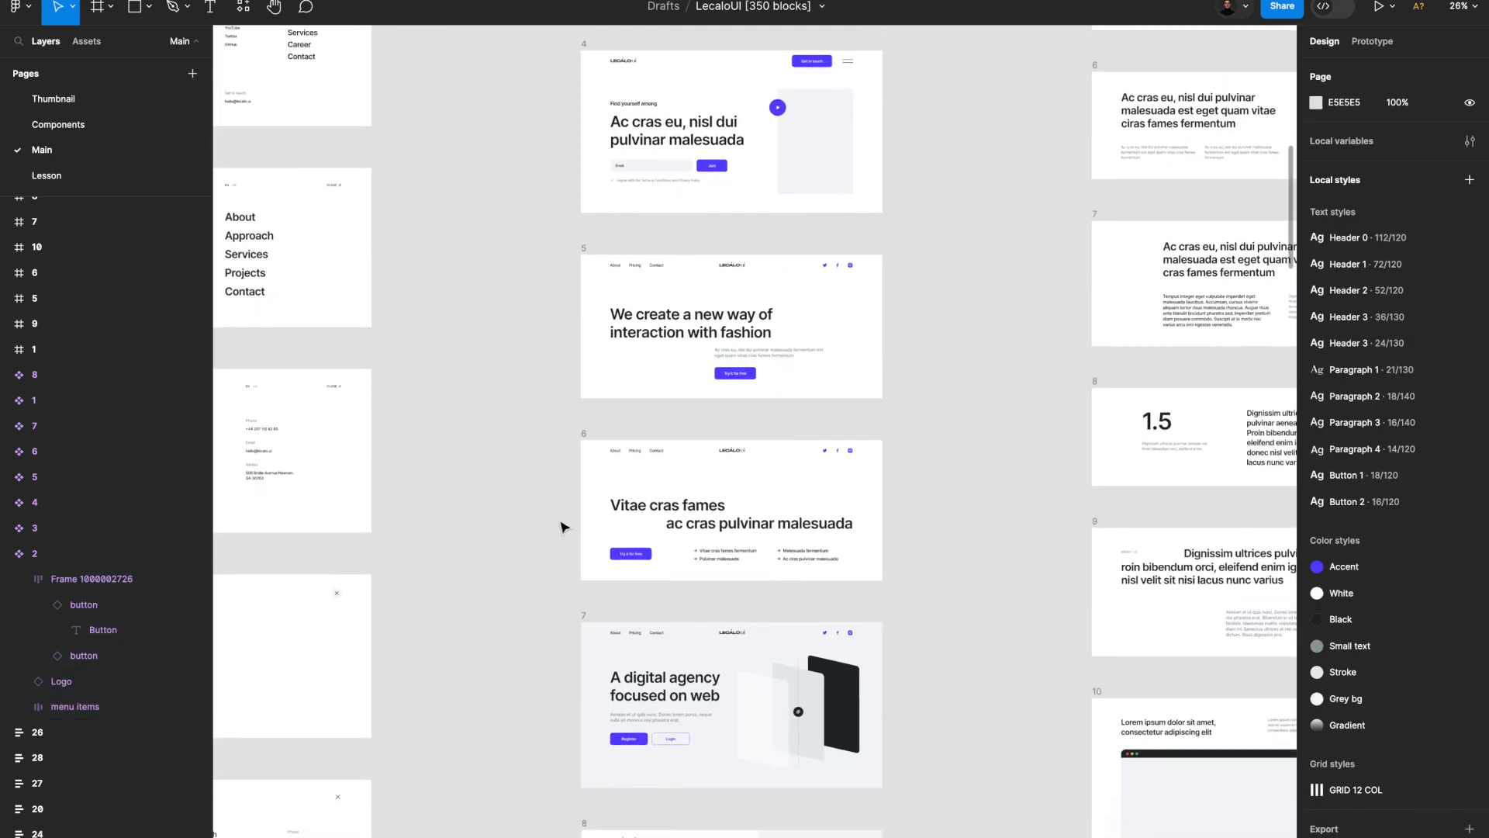
key(ctrl+z)
scroll(564, 527, down, 8)
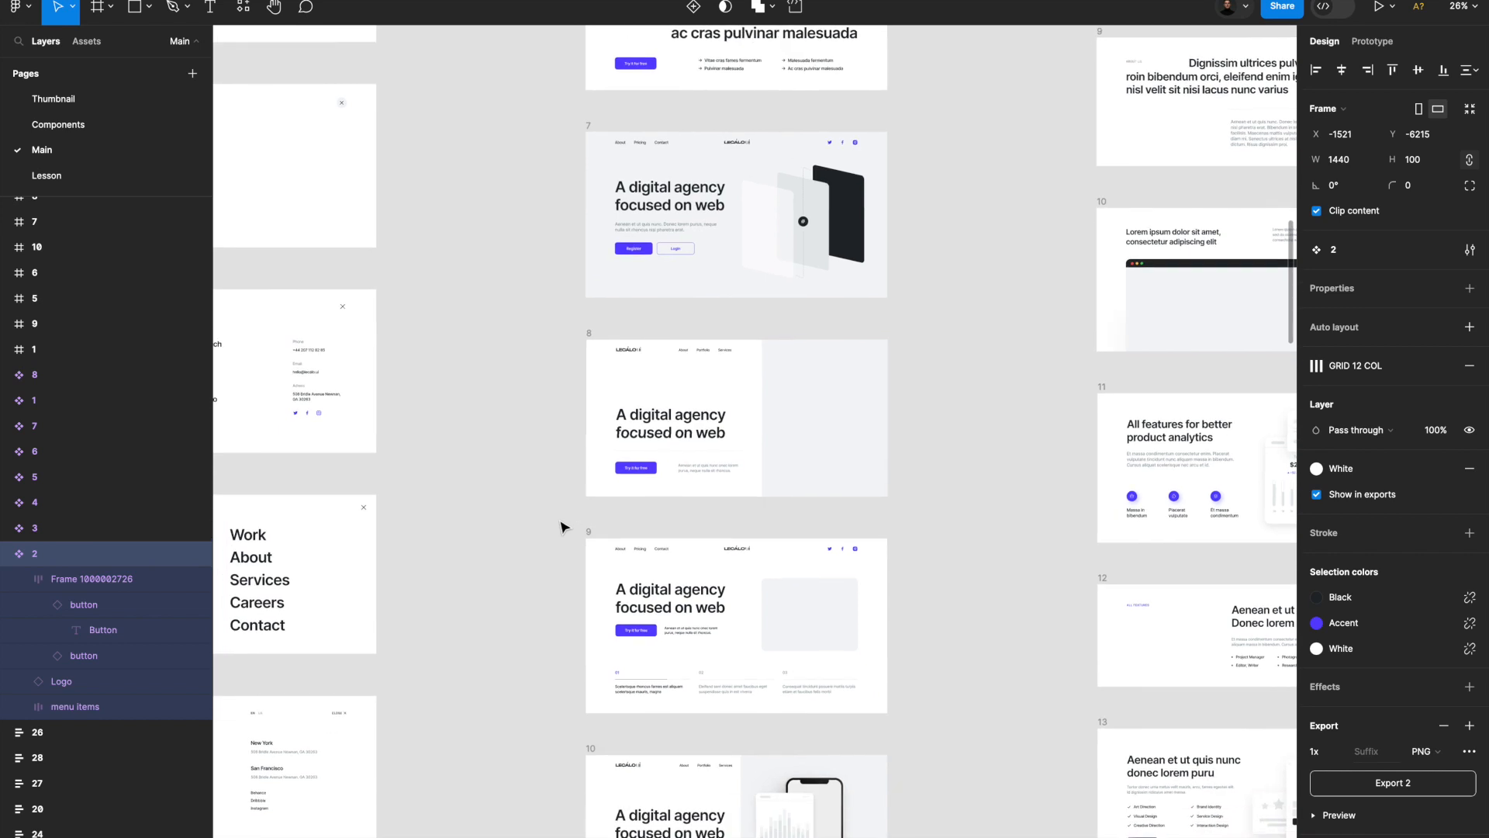
scroll(563, 527, down, 4)
scroll(764, 576, down, 6)
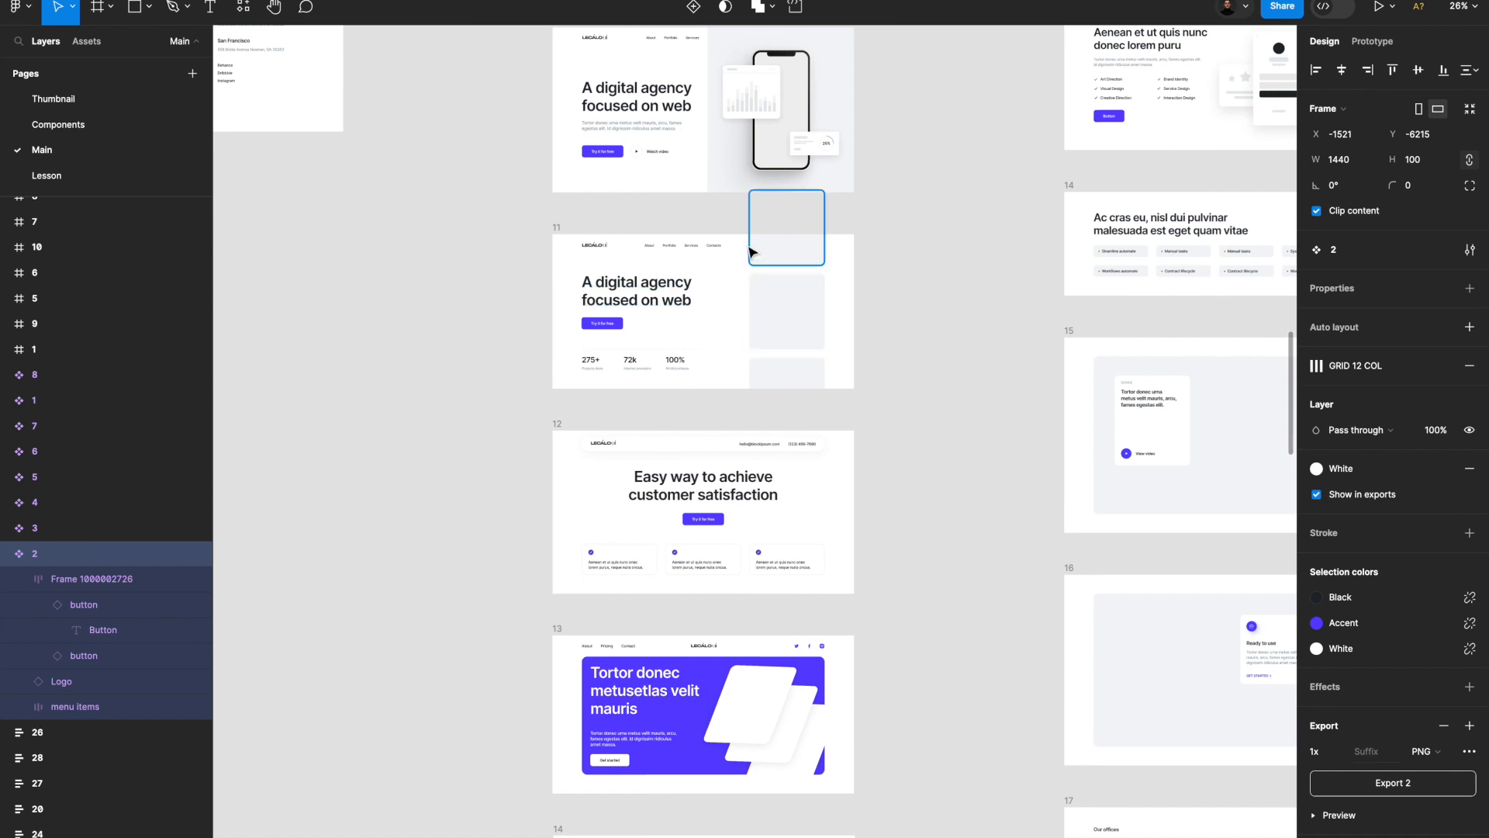
scroll(752, 382, down, 9)
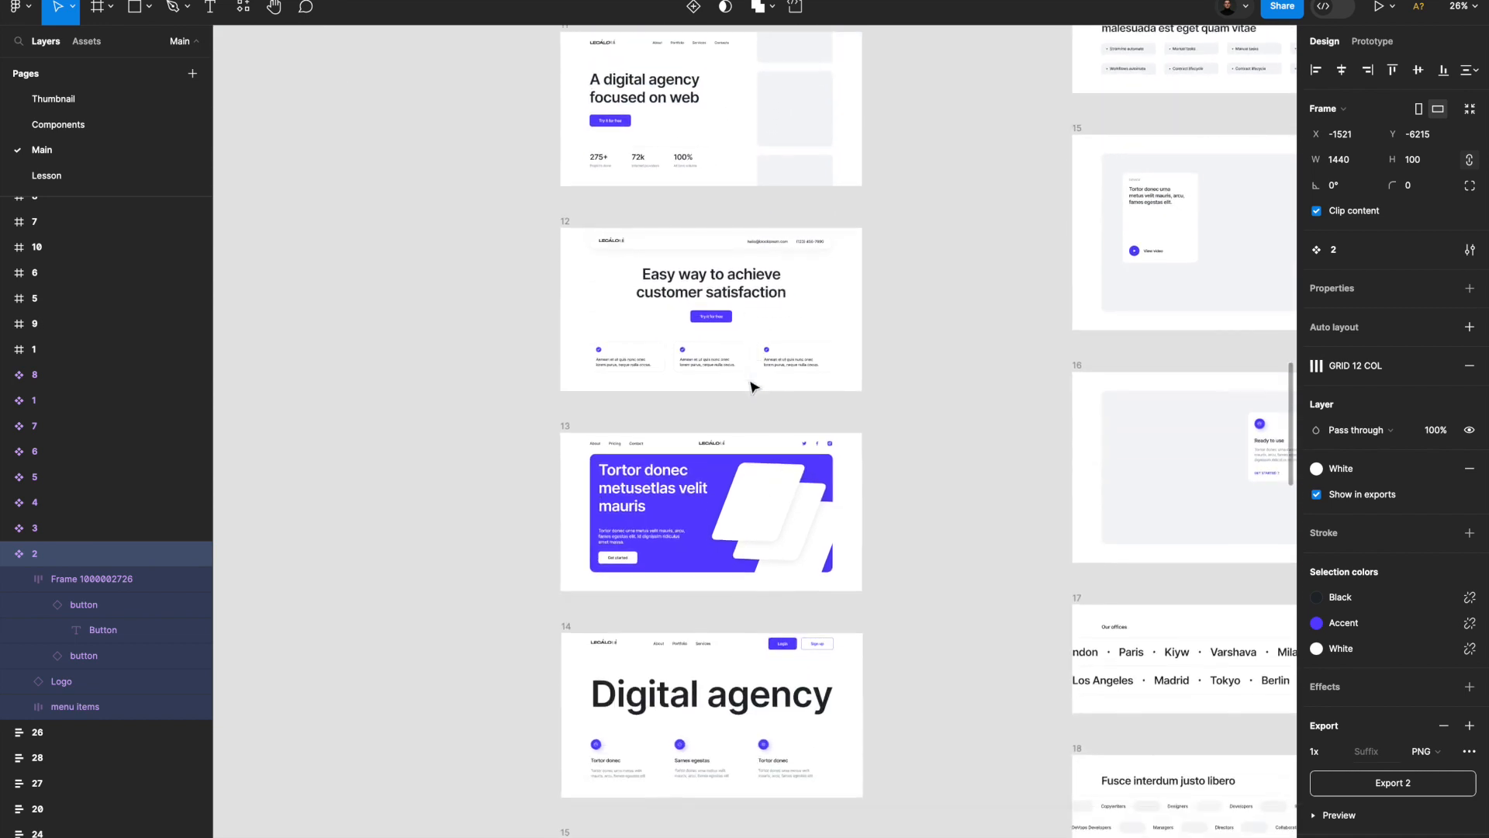
scroll(752, 385, down, 12)
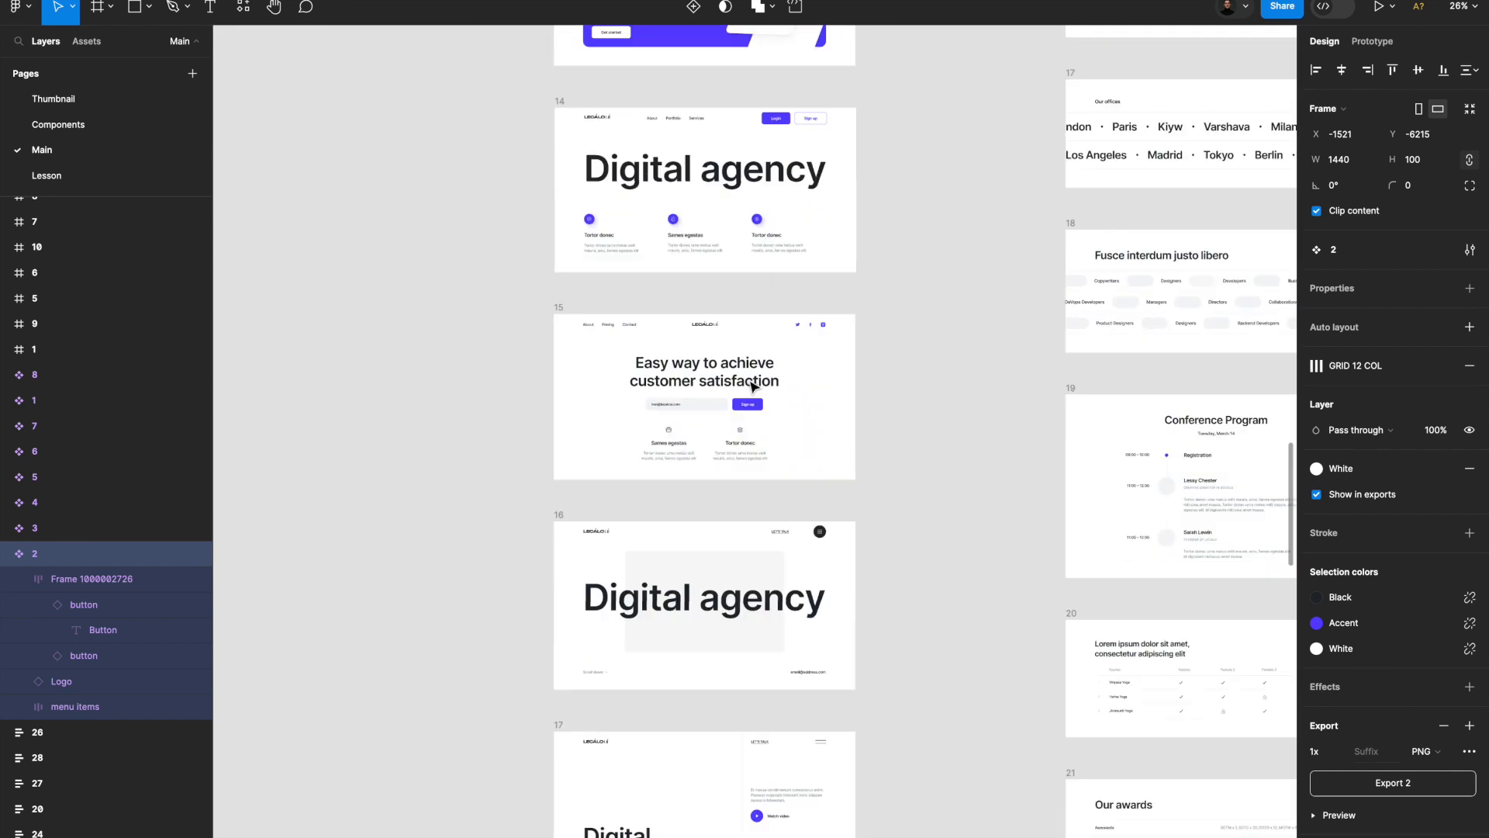
scroll(757, 527, down, 5)
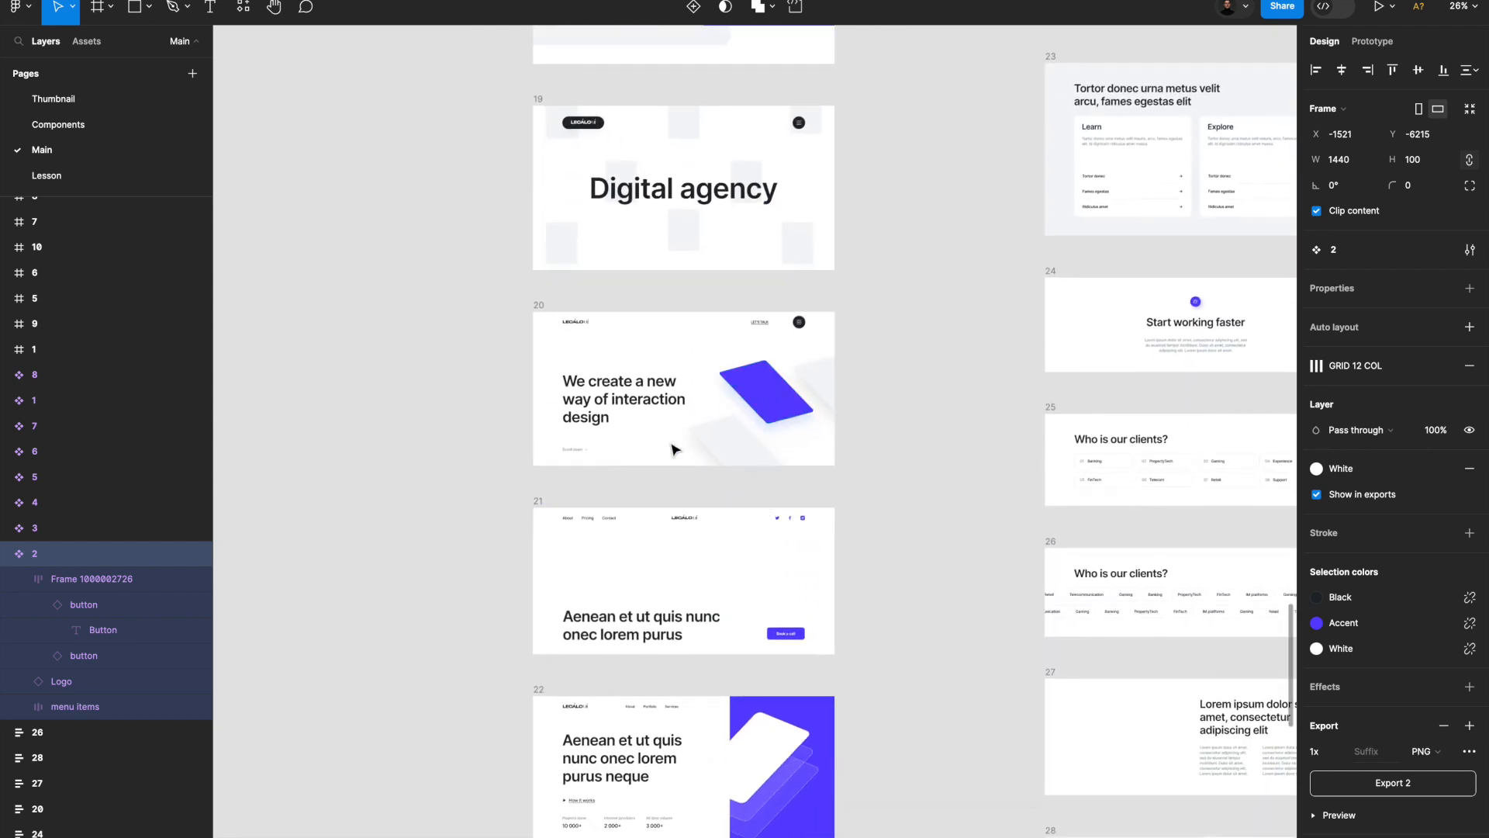
scroll(776, 432, down, 7)
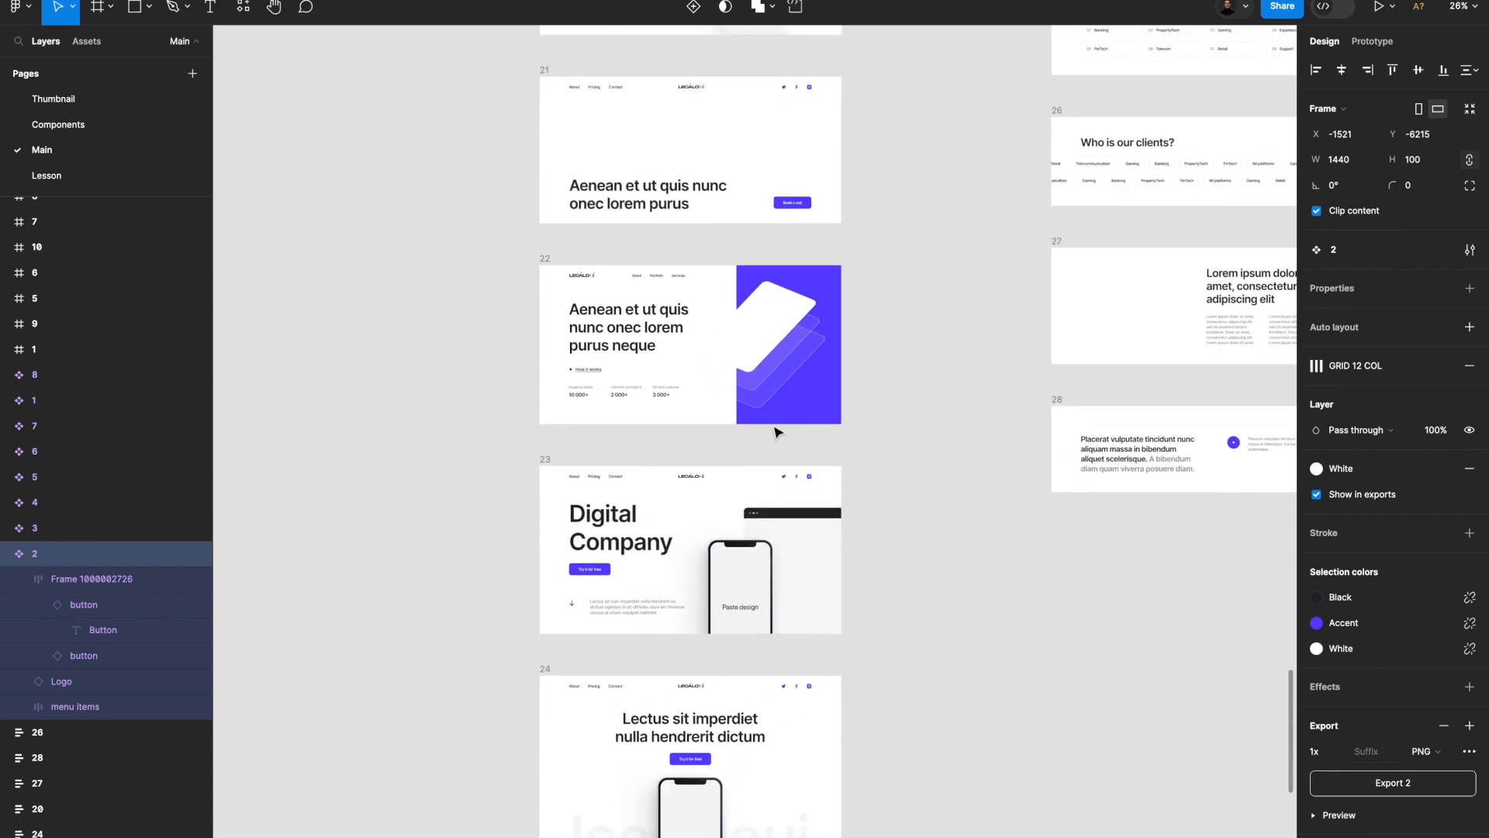
scroll(776, 432, down, 6)
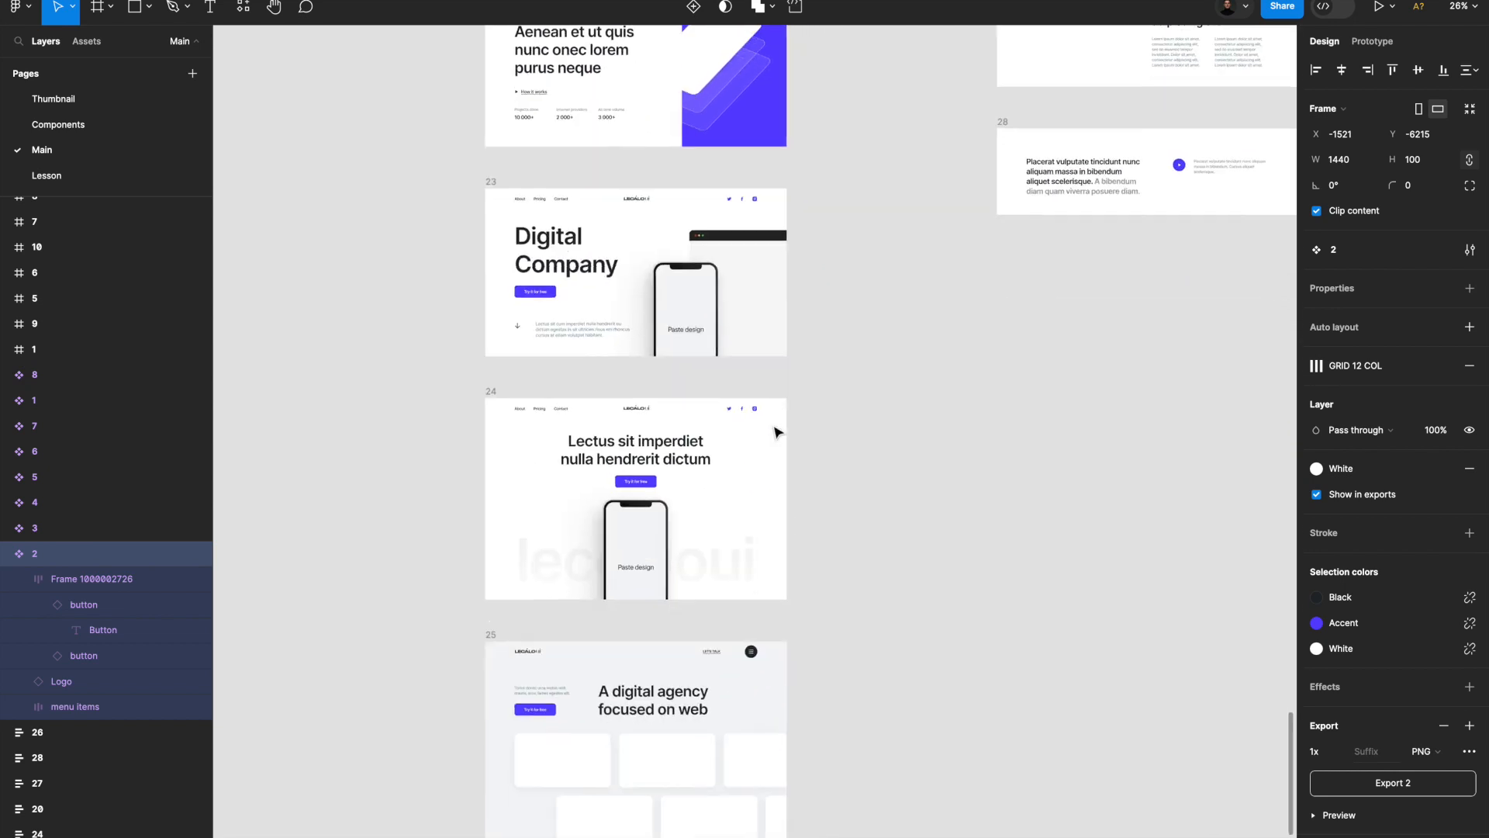
scroll(776, 432, down, 3)
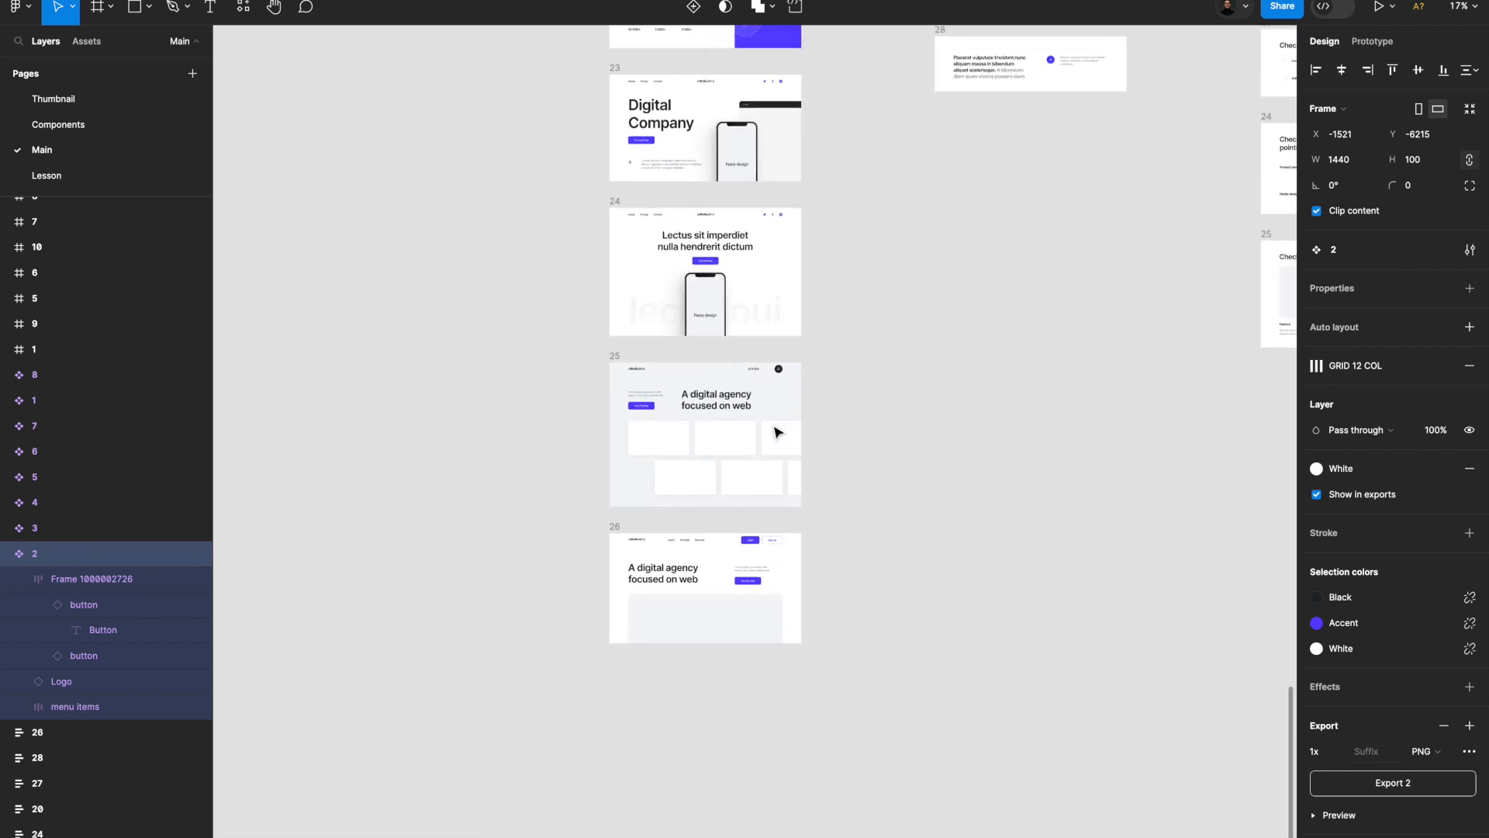
Add Hero block 24, with the centred heading and phone mockup, to the selection alongside header block 2.
scroll(776, 432, up, 3)
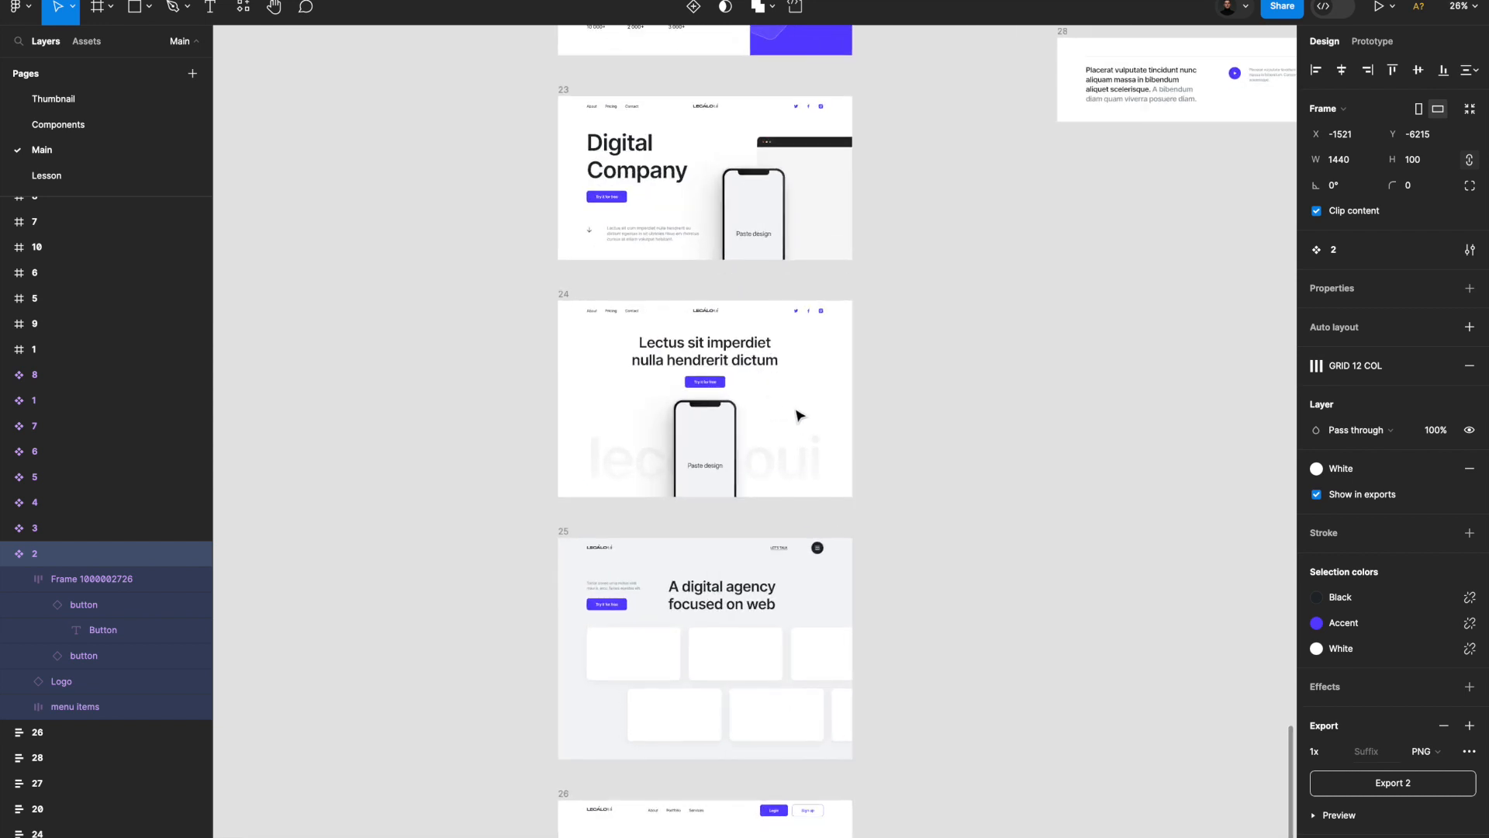
shift+click(569, 299)
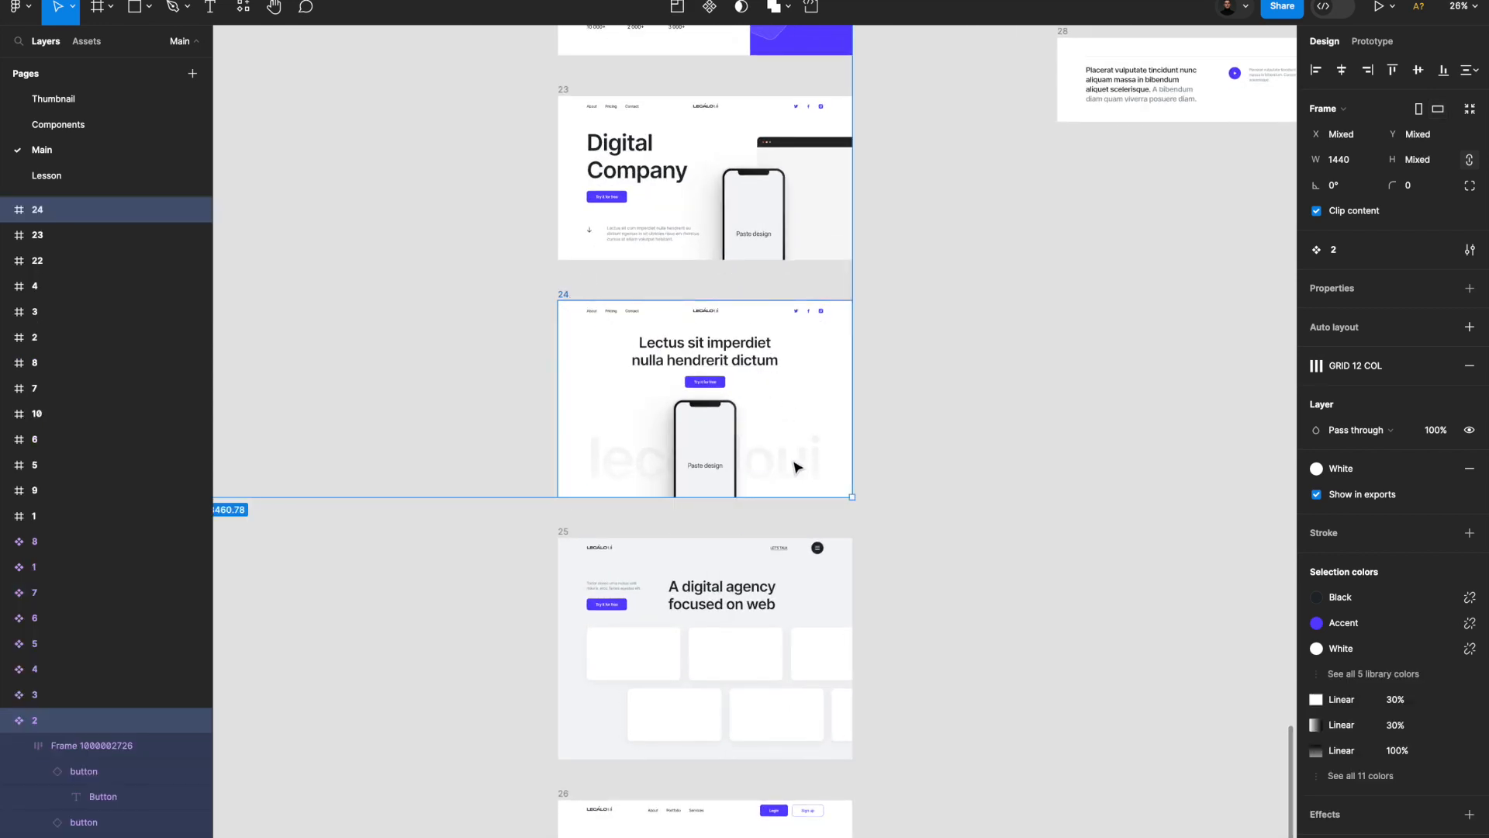
scroll(718, 397, up, 2)
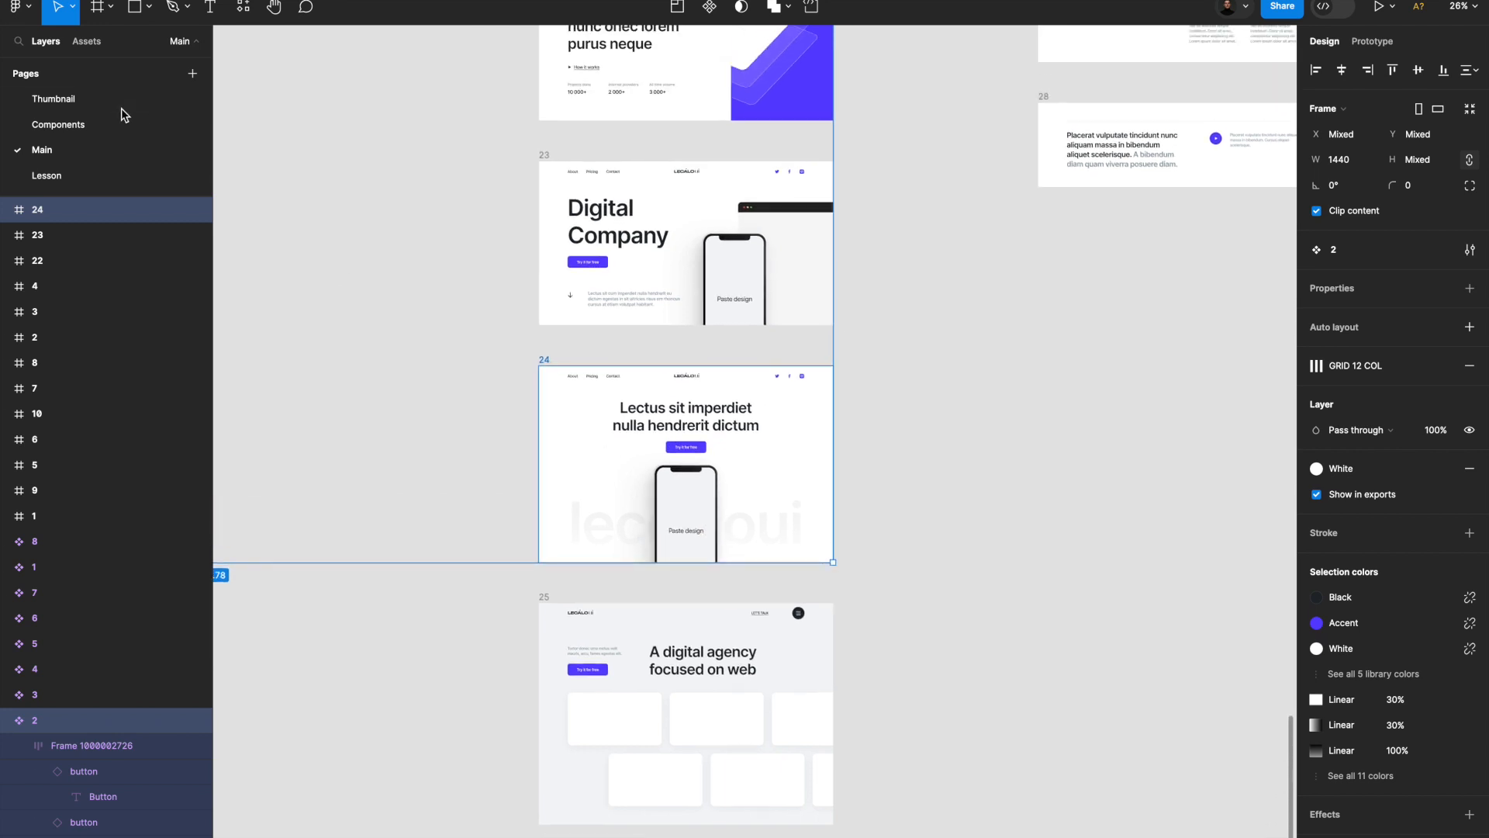
Check the first-screen text of the brief on the Lesson page, and return to the Main page.
click(80, 172)
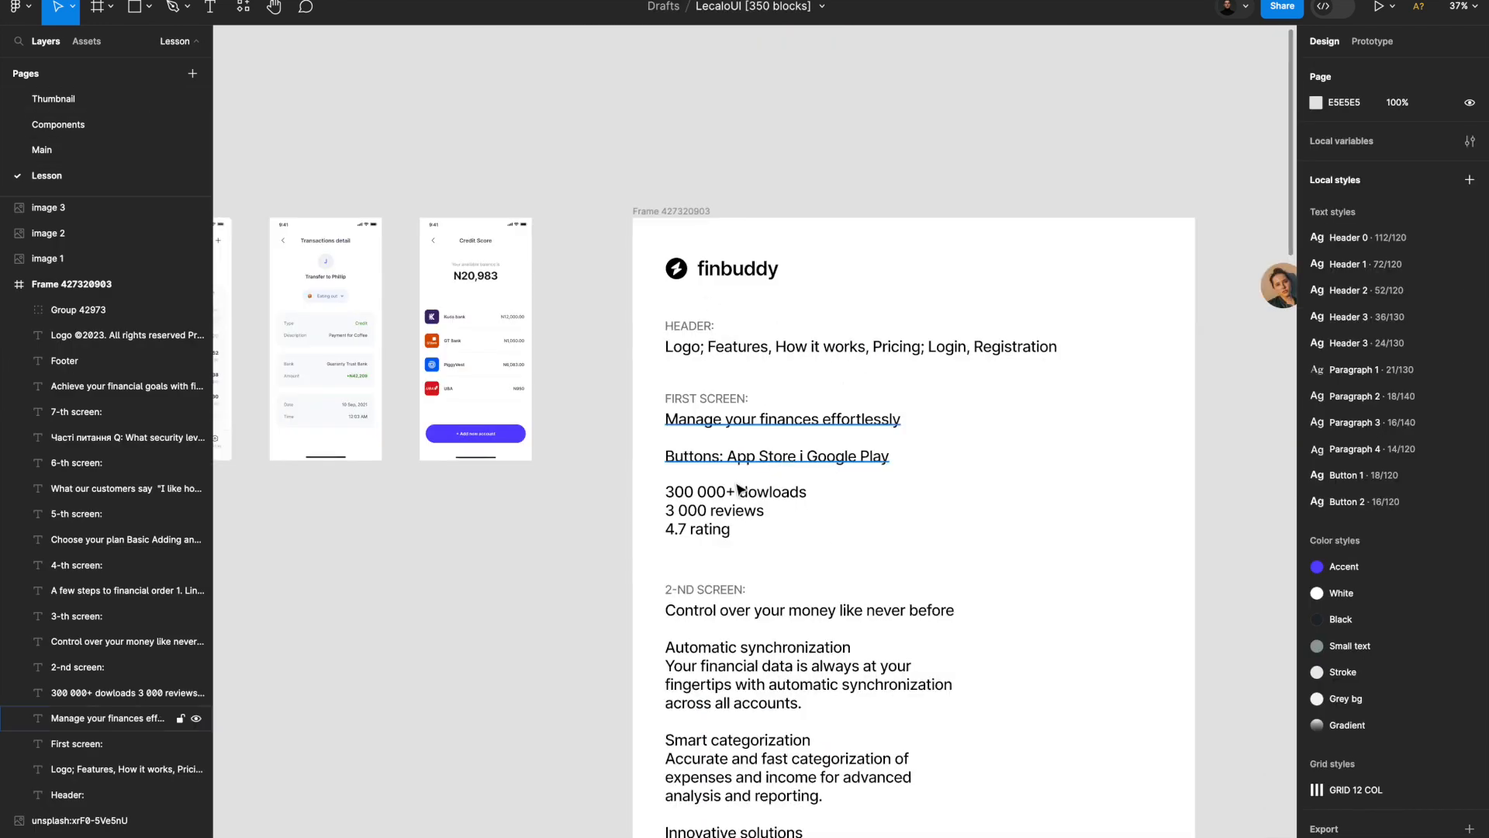
click(118, 151)
scroll(628, 471, down, 3)
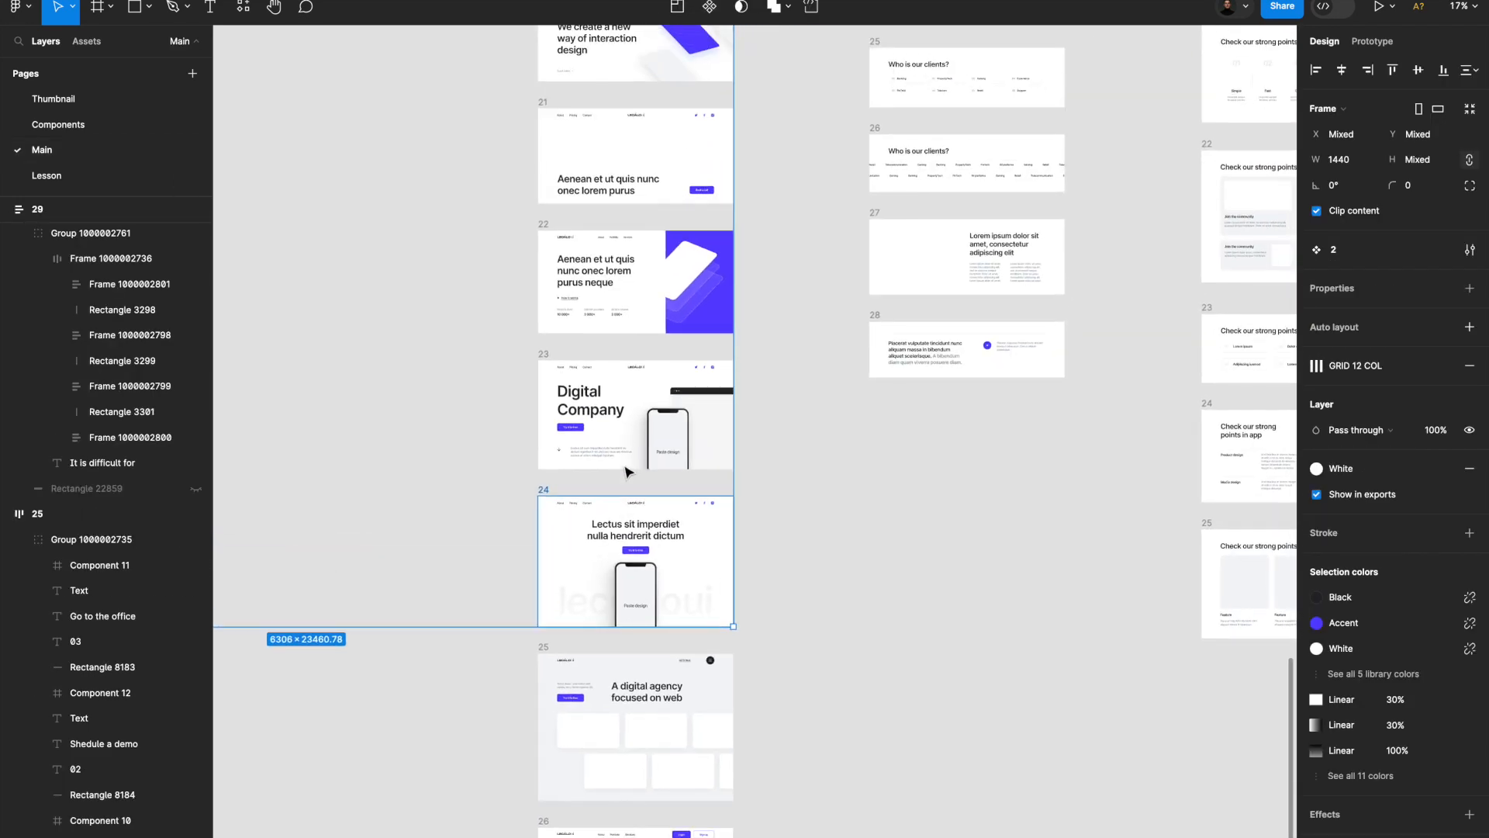
Add Features block 4, with a heading and four icon-and-text items, to the selected header and hero blocks.
scroll(628, 472, up, 5)
scroll(701, 468, right, 10)
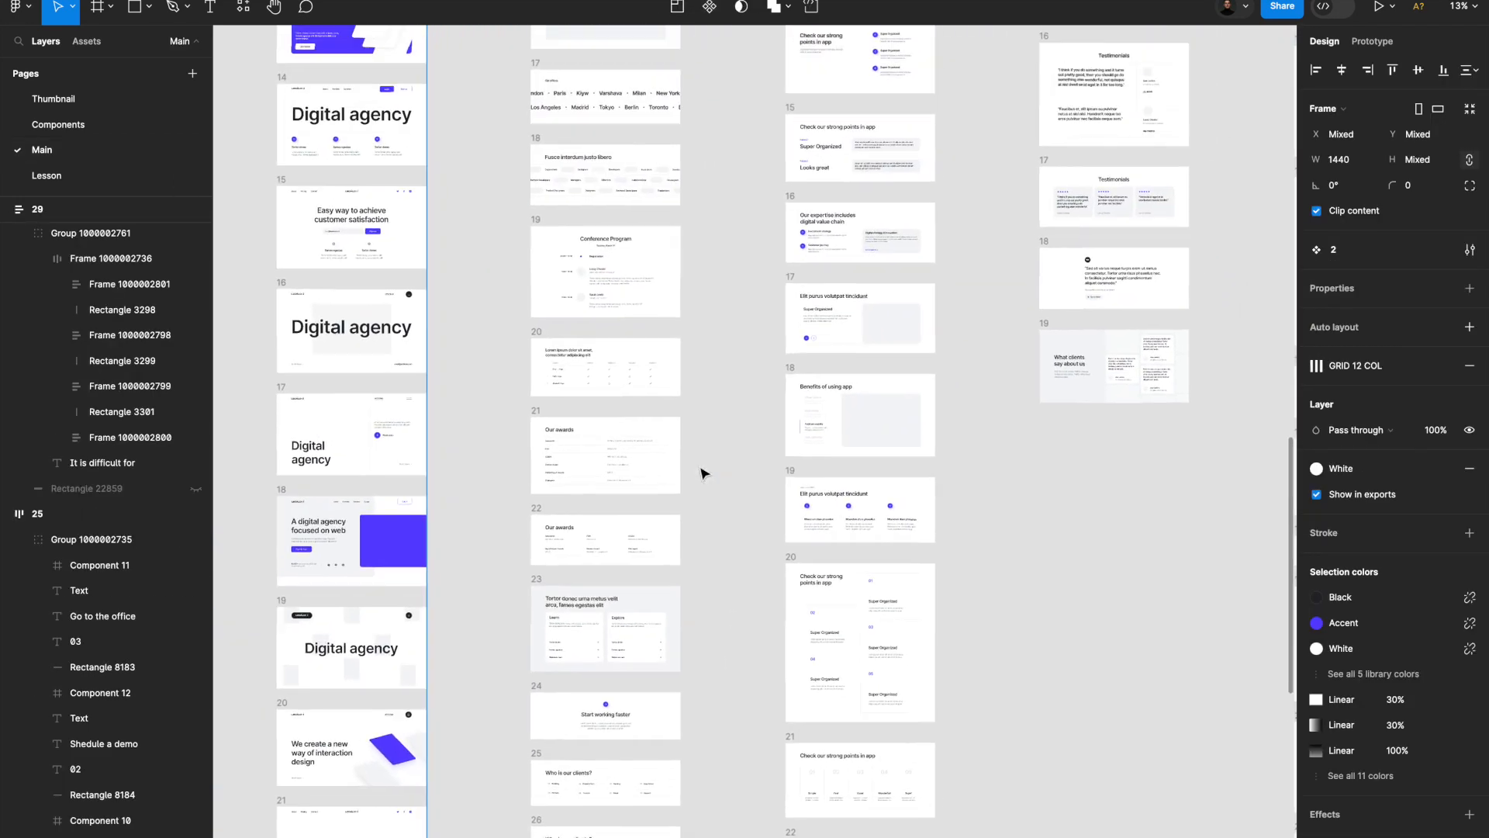
scroll(701, 473, right, 2)
scroll(701, 473, up, 15)
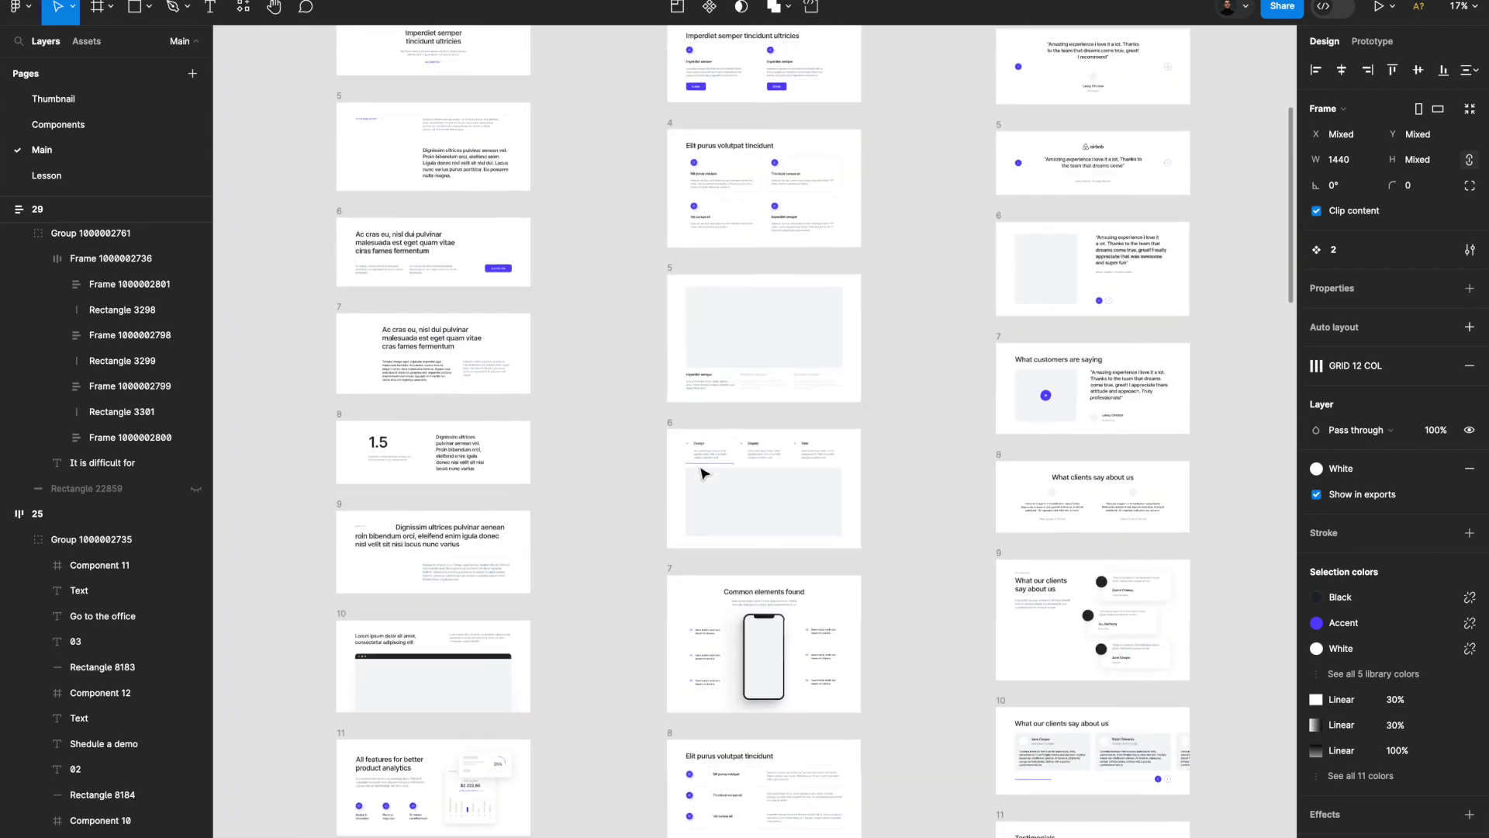
scroll(701, 471, down, 3)
scroll(702, 471, up, 5)
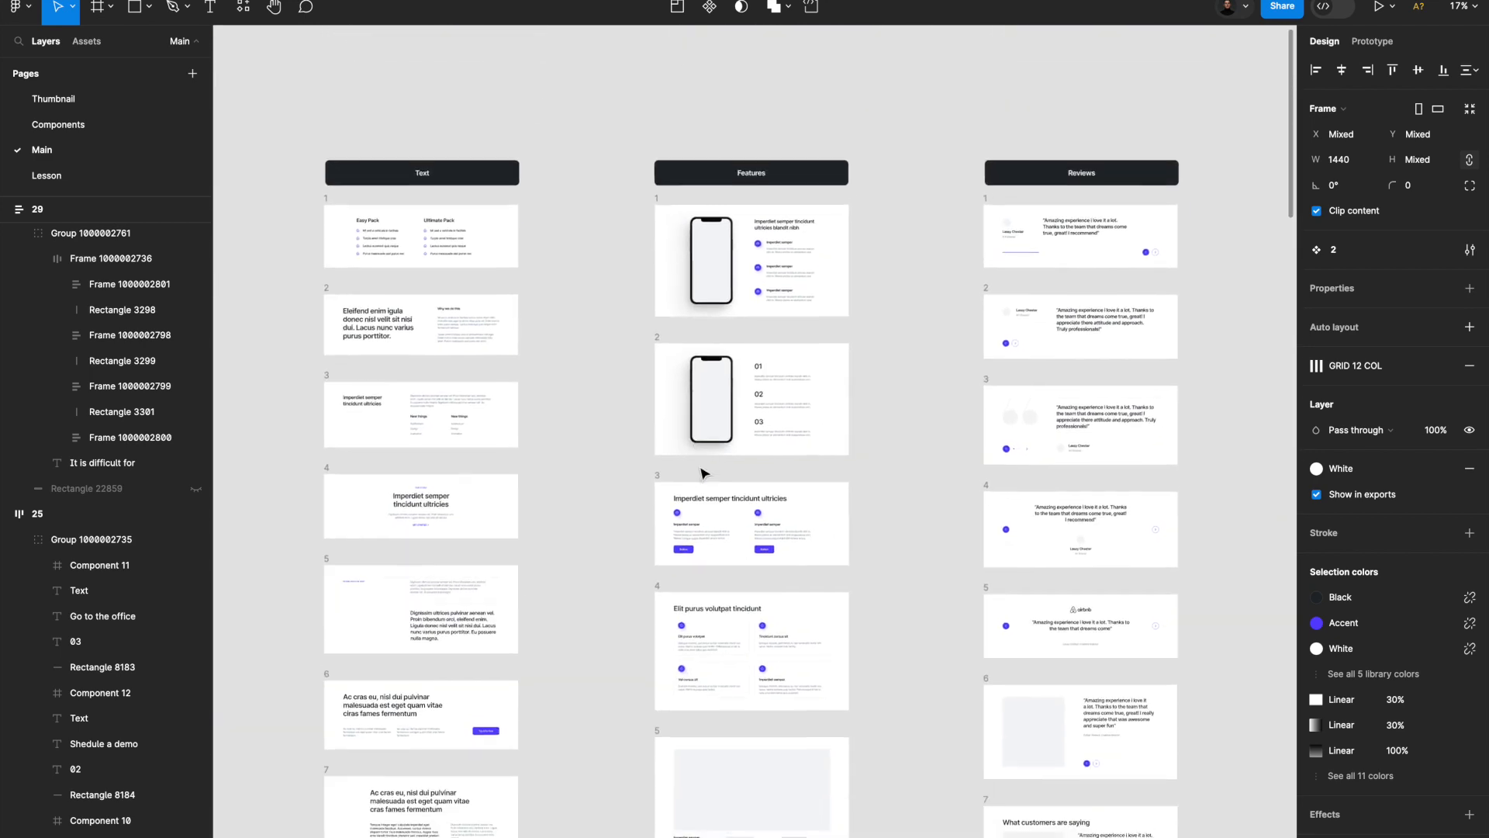
scroll(701, 471, down, 5)
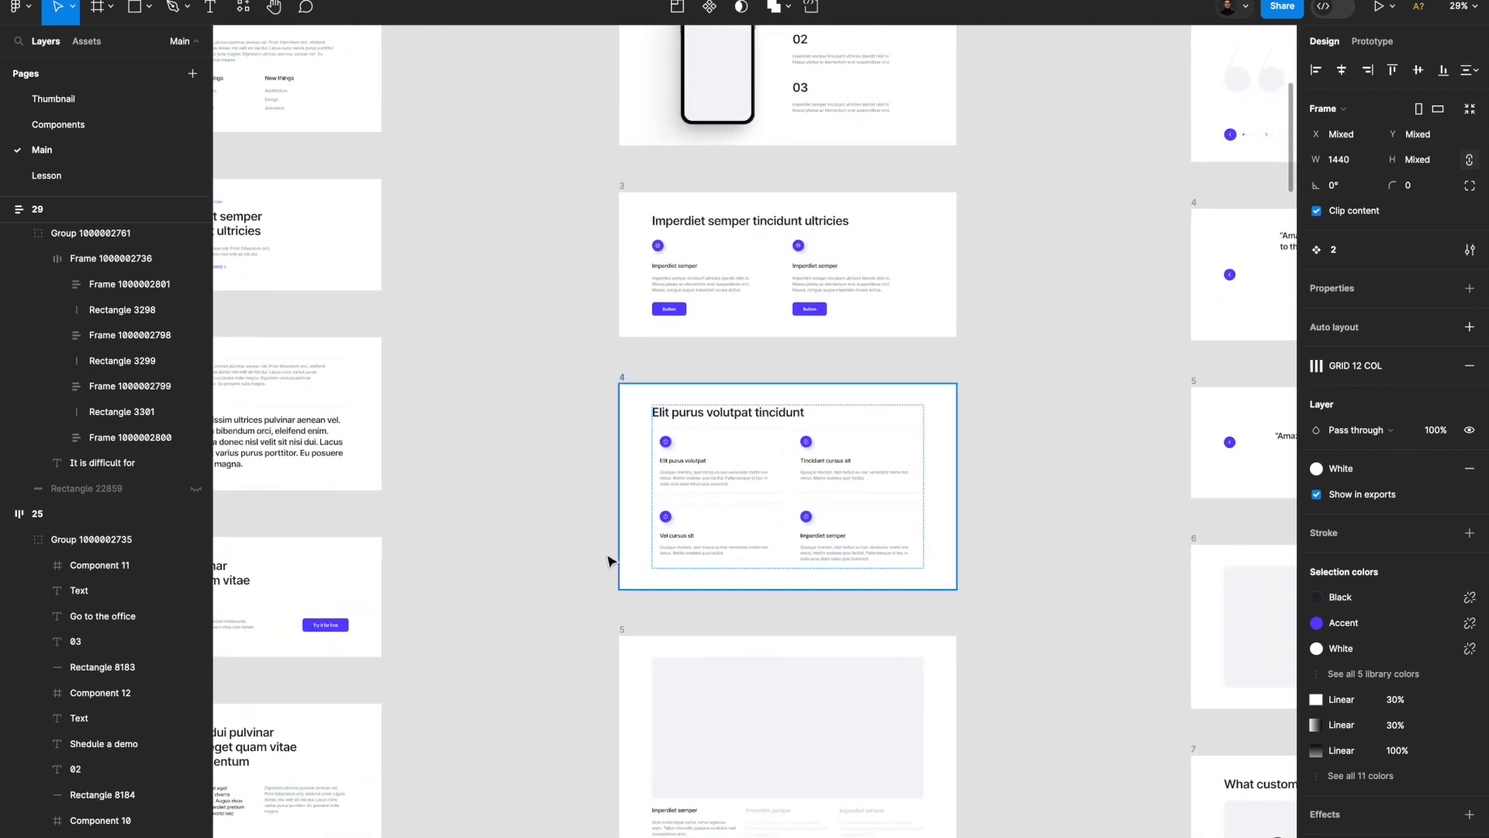
scroll(607, 565, up, 3)
scroll(607, 566, down, 1)
click(628, 239)
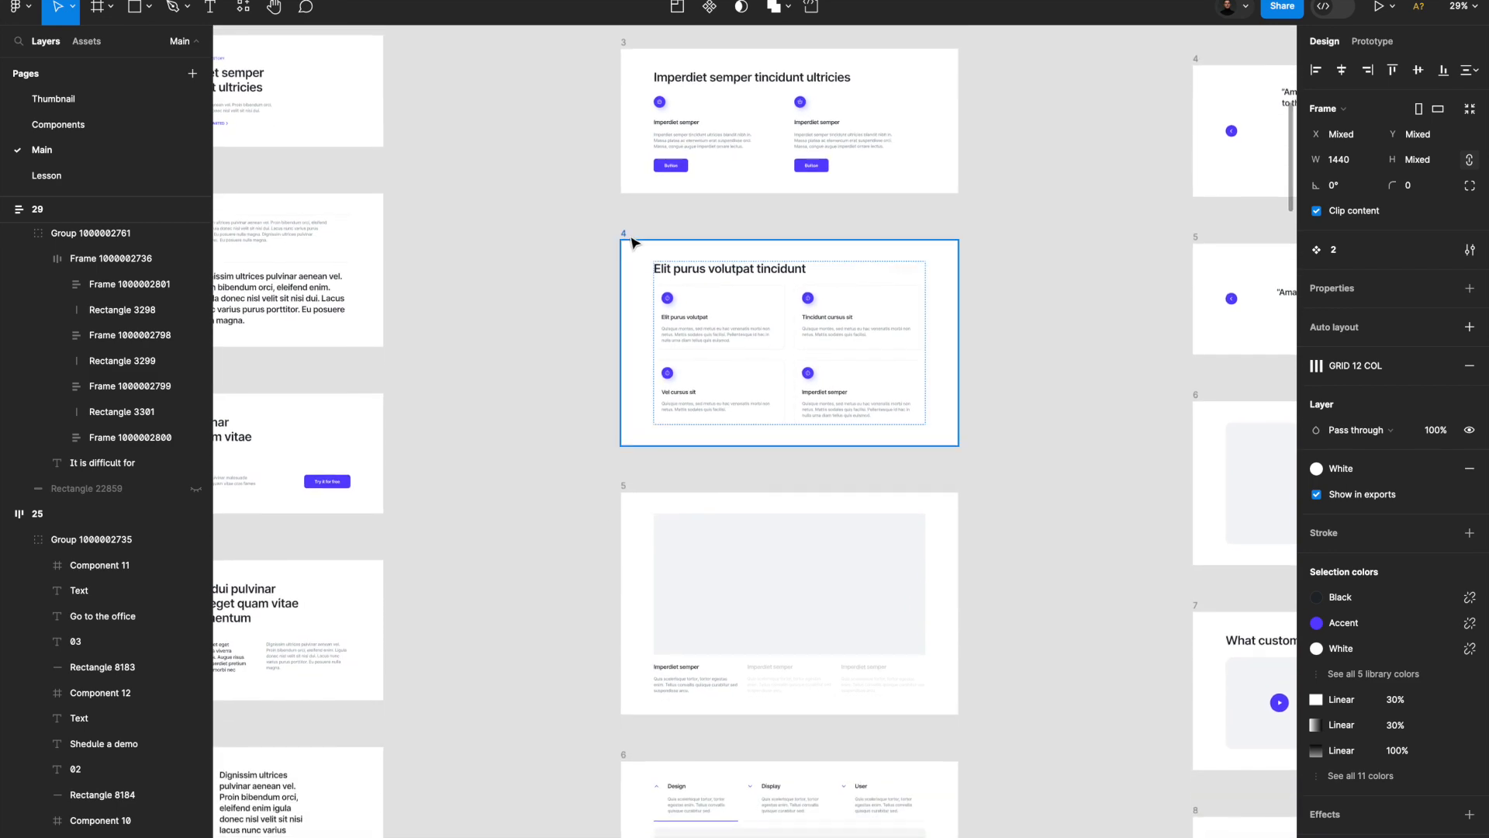
Add Reviews block 11, the Testimonials block with three quote cards, to the selection.
scroll(656, 333, down, 3)
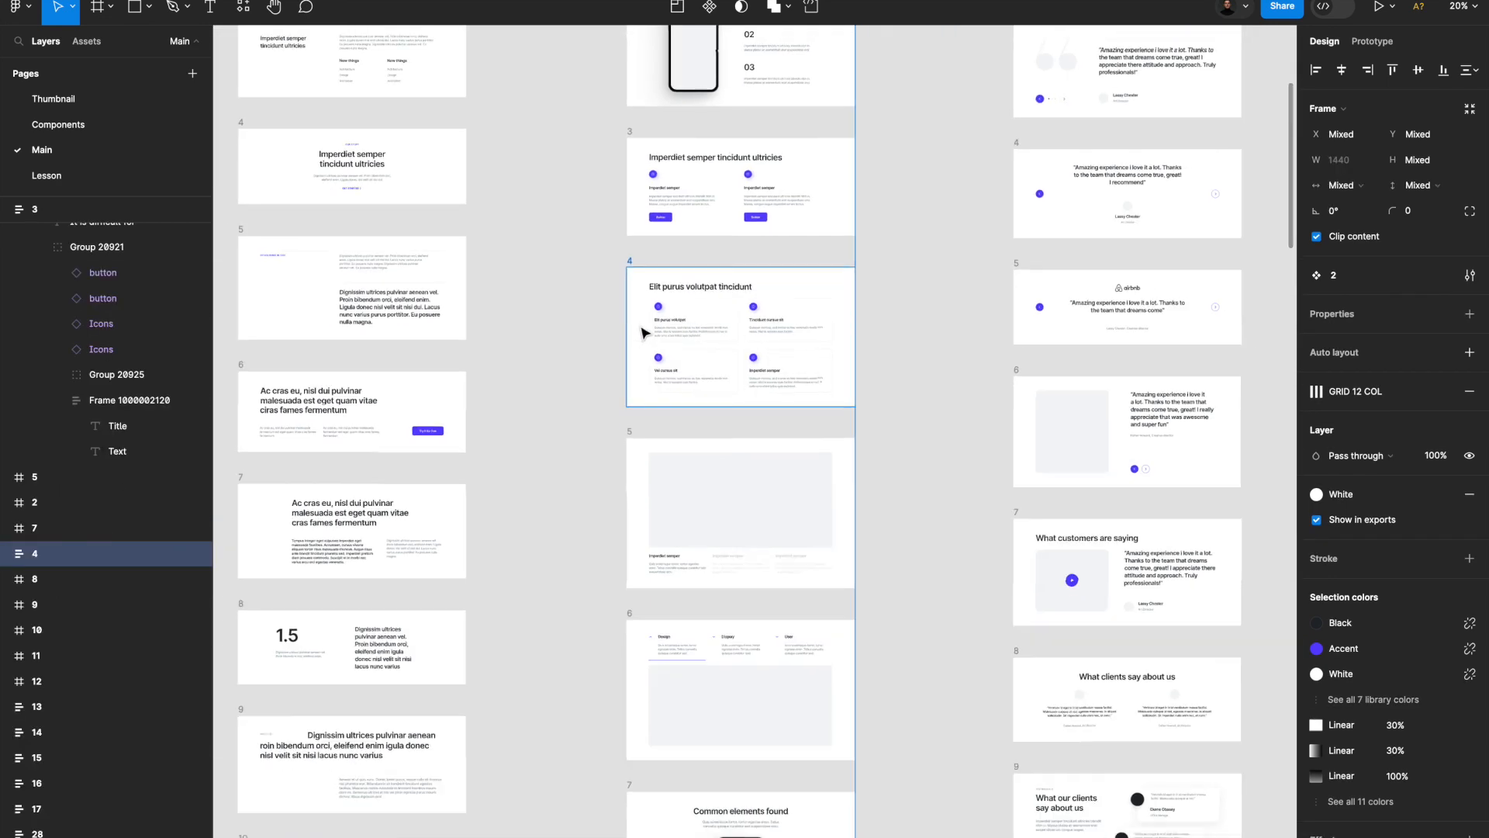
scroll(643, 330, down, 10)
scroll(642, 332, up, 15)
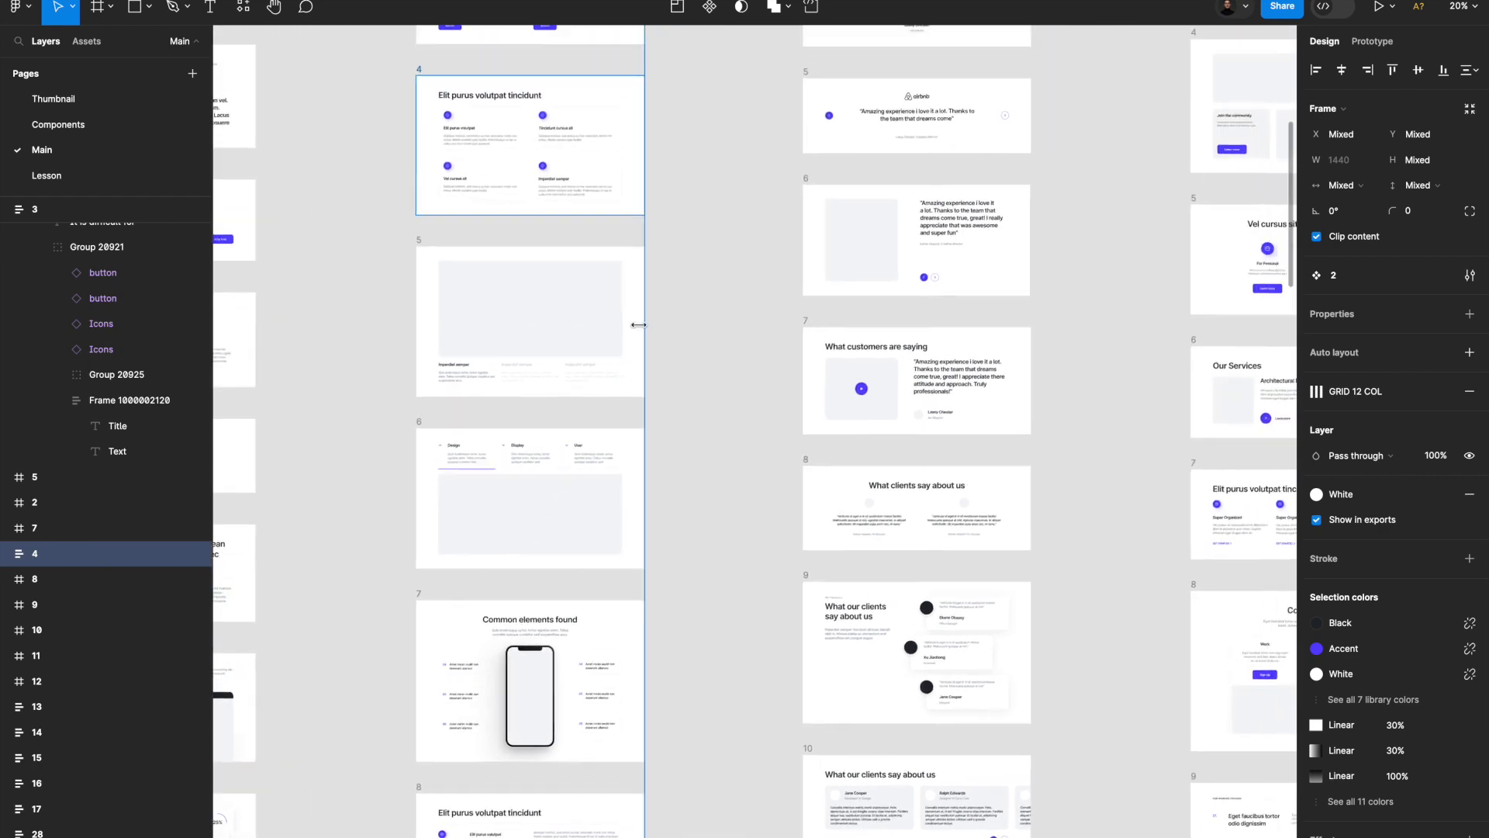
scroll(618, 432, down, 3)
scroll(615, 487, down, 12)
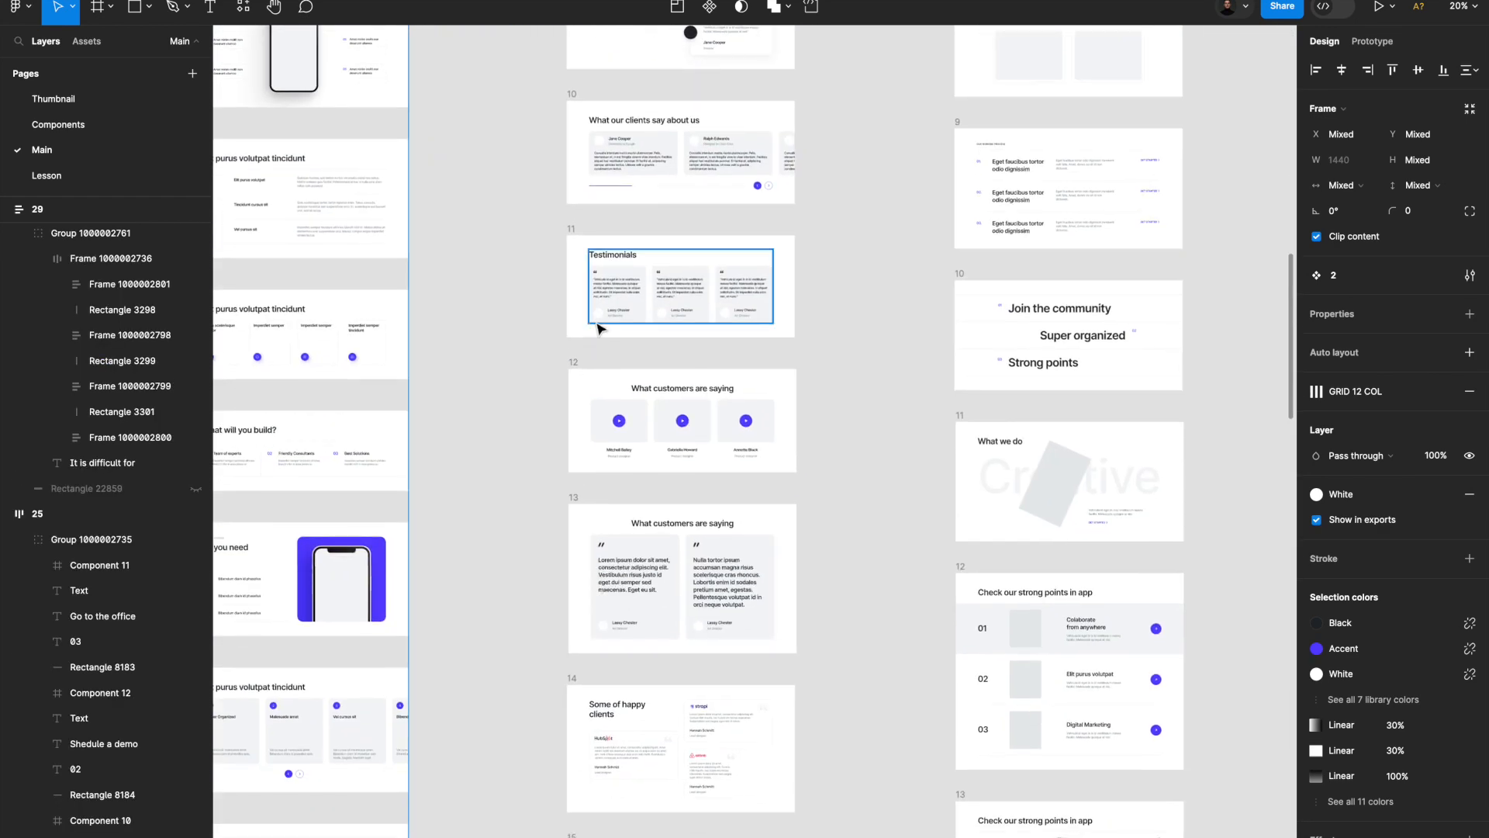
scroll(565, 384, down, 4)
scroll(565, 385, up, 5)
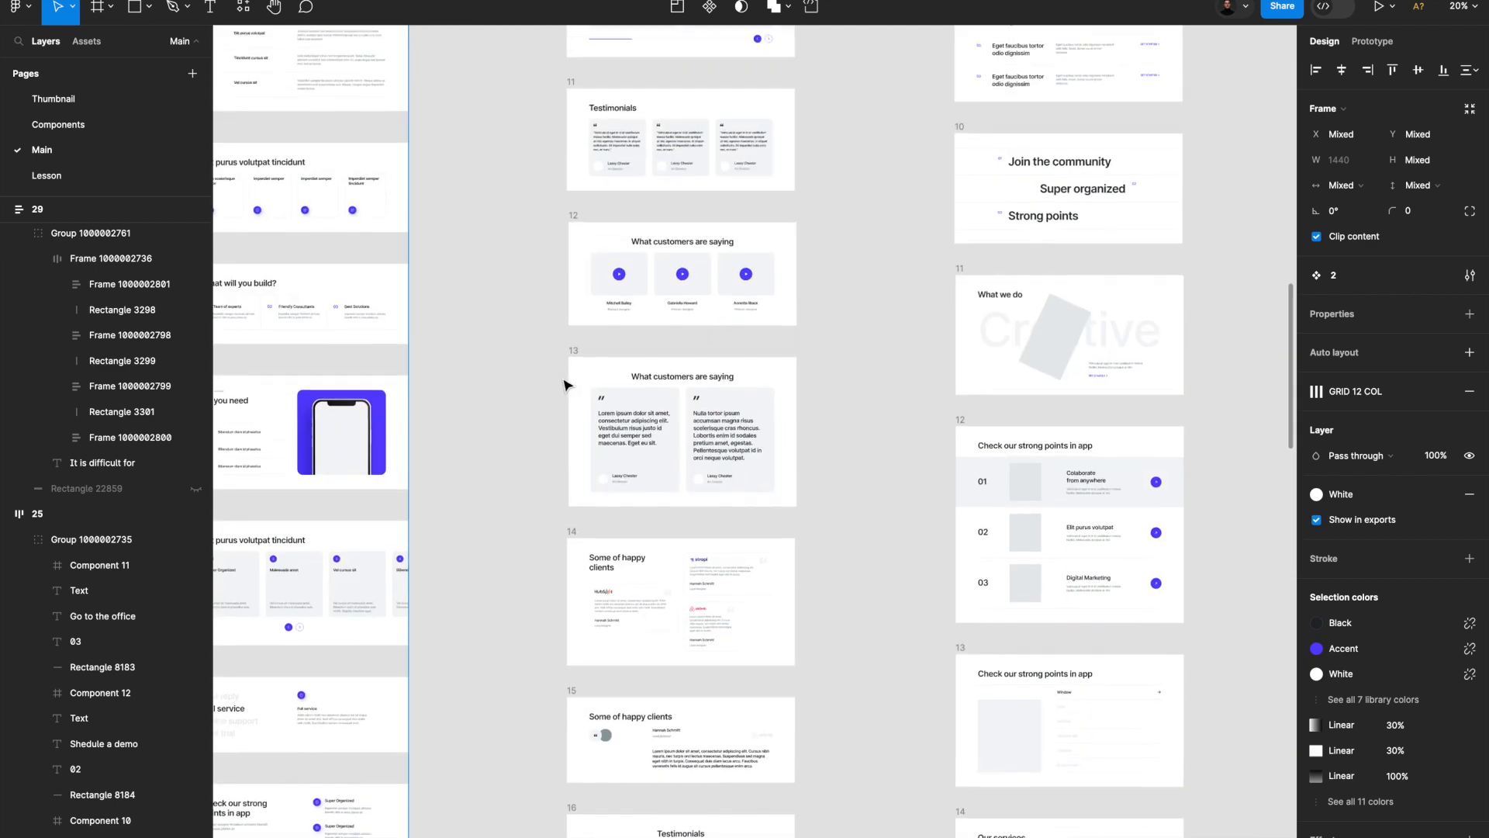
click(605, 291)
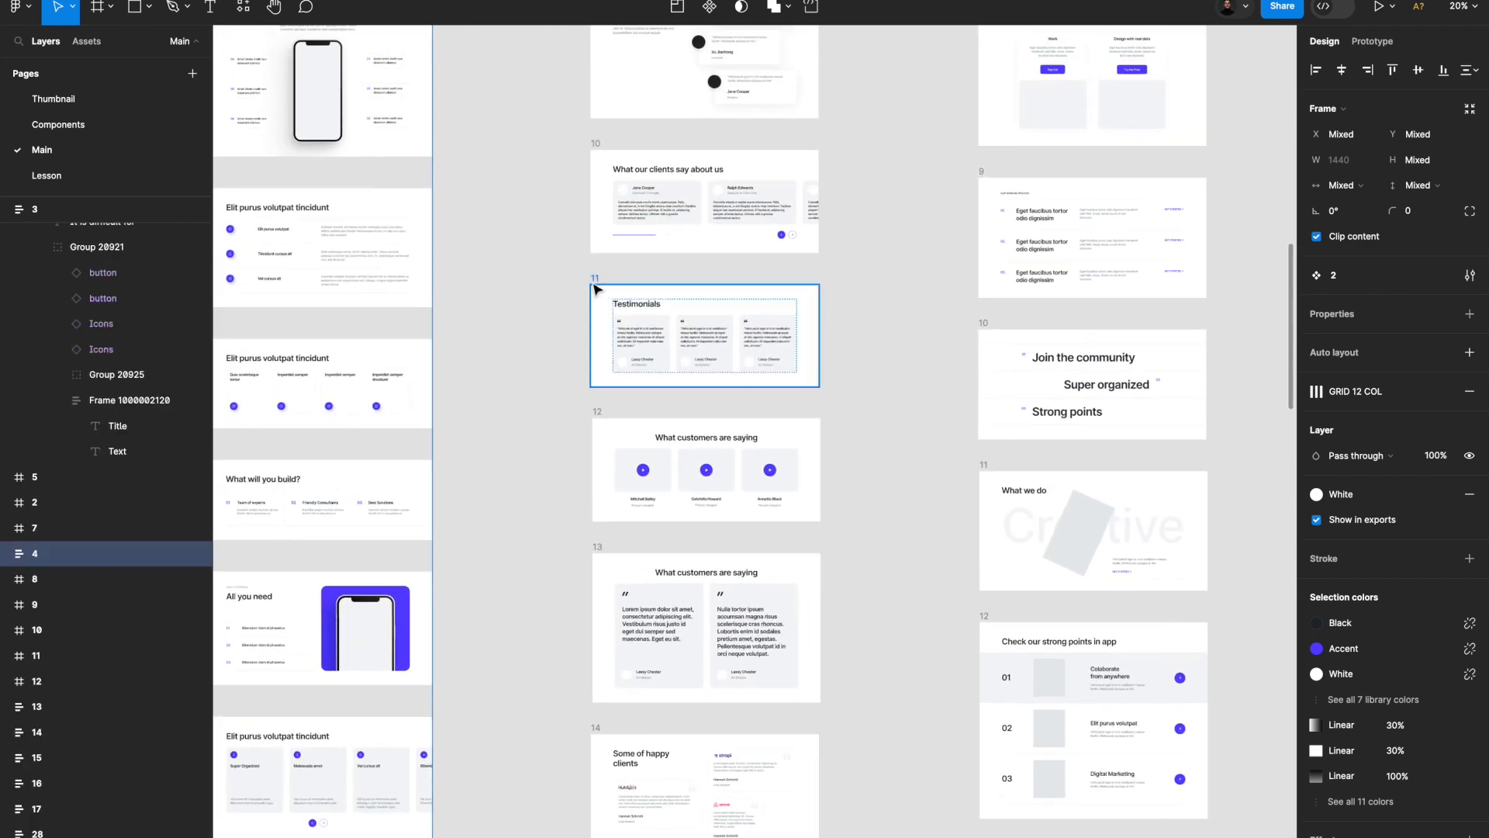
Add Numbers block 29, "Some count that matters" with four figures on a grey strip, to the selection.
scroll(643, 307, down, 3)
scroll(646, 308, up, 10)
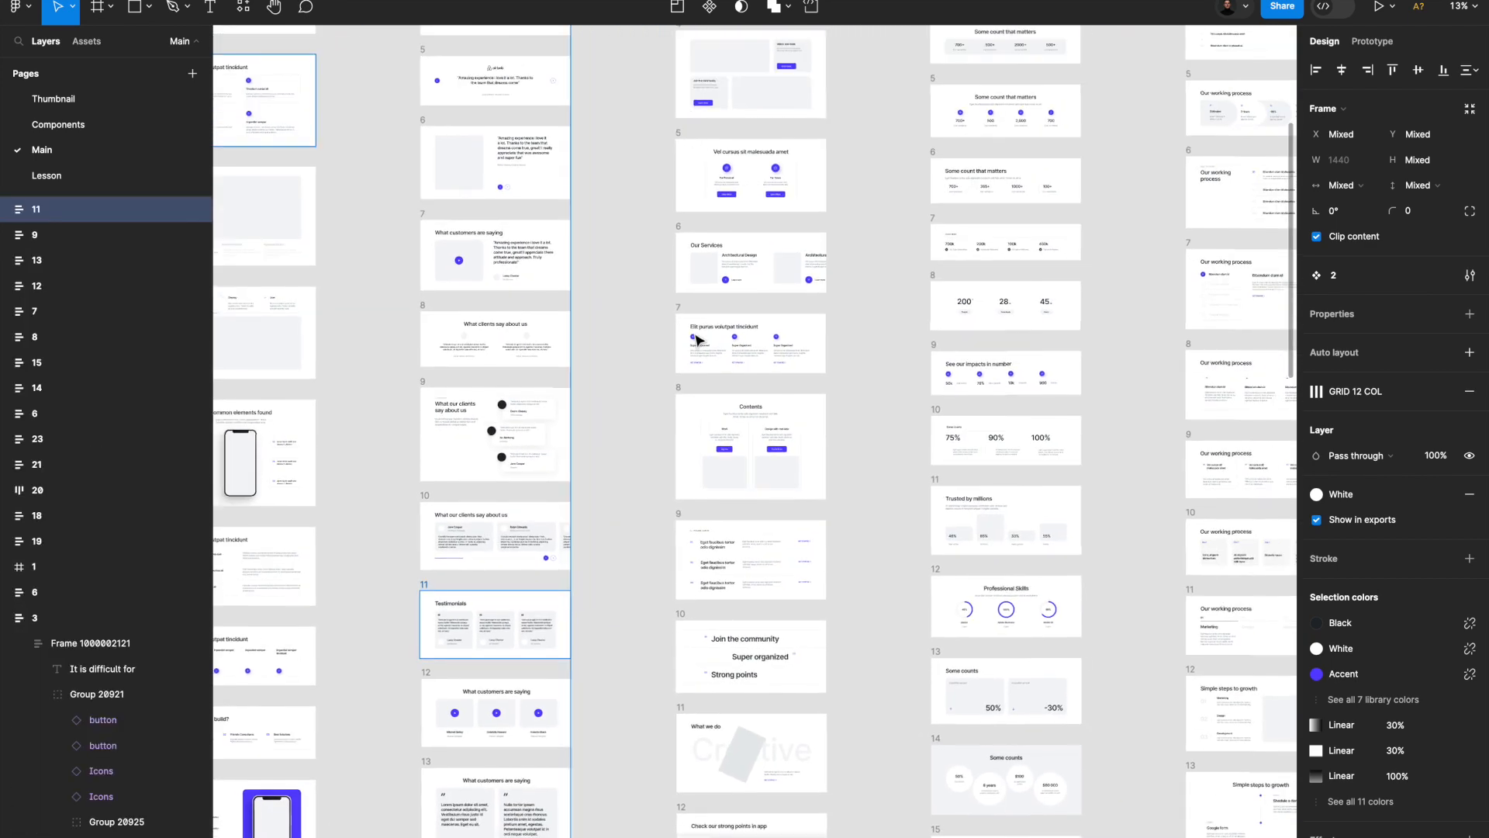
scroll(683, 329, up, 3)
scroll(698, 340, up, 3)
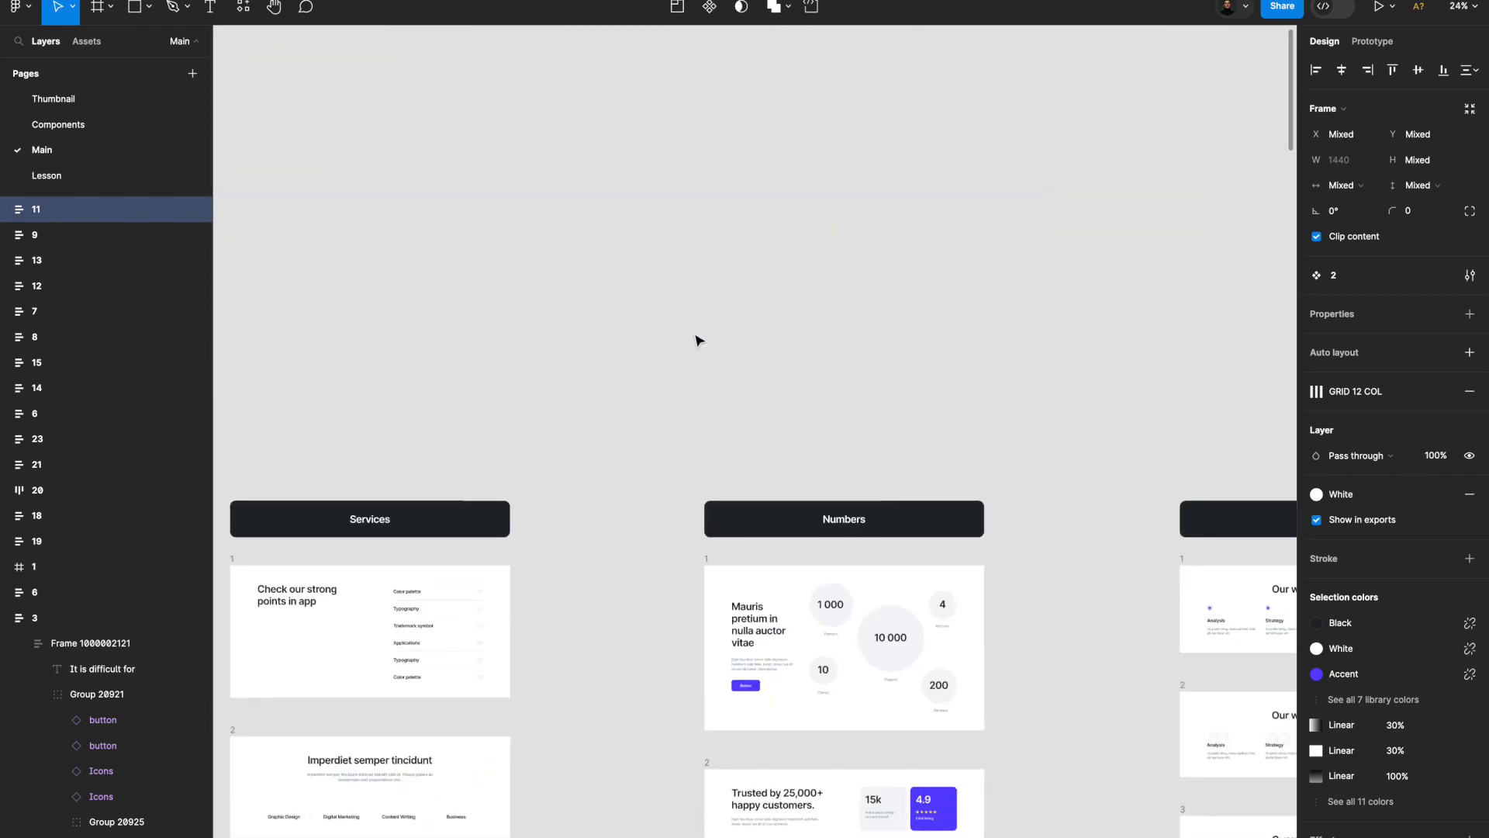
scroll(698, 339, down, 10)
scroll(698, 340, down, 2)
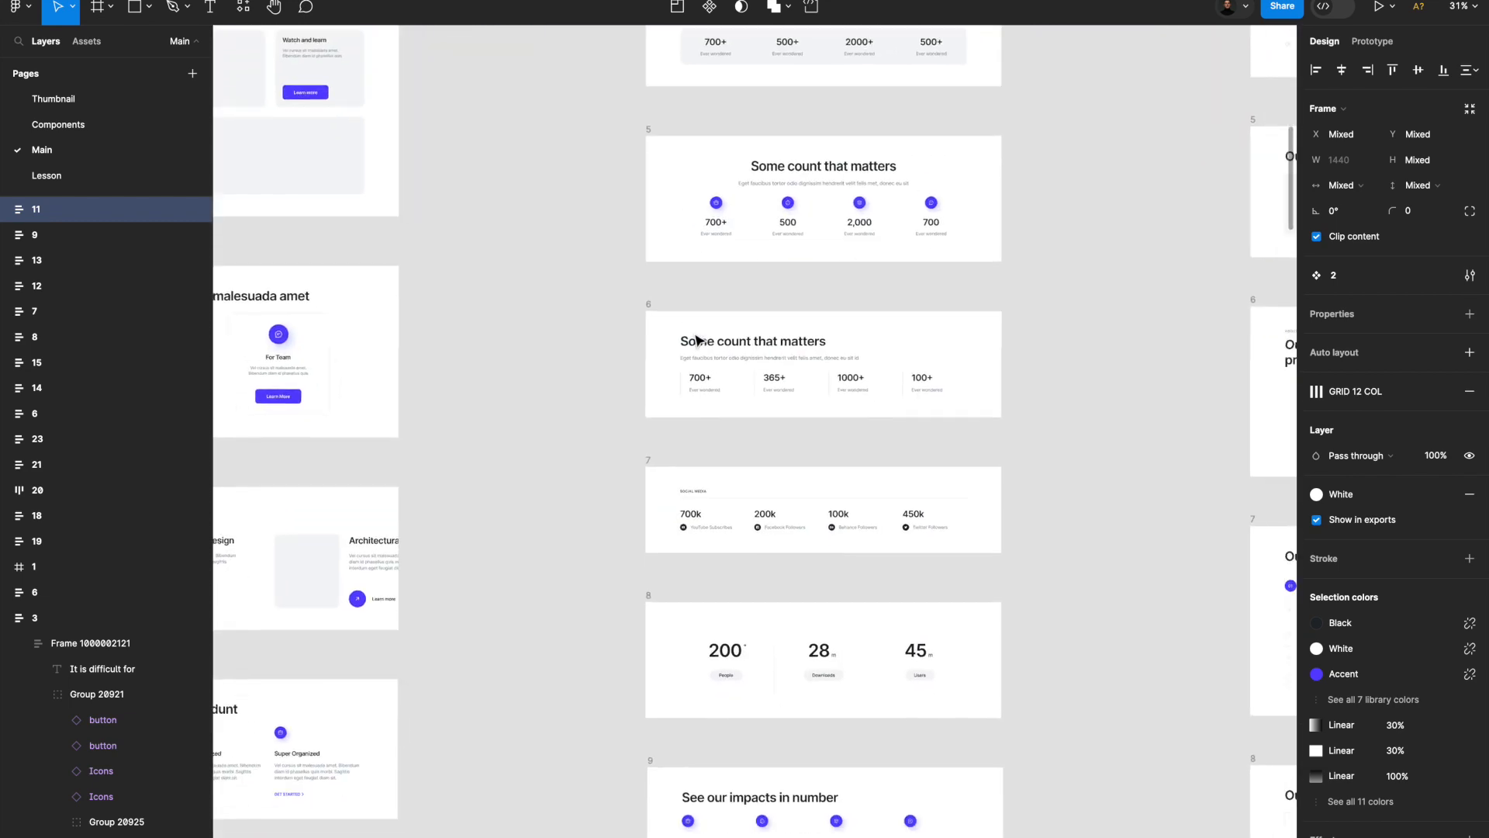
scroll(698, 334, up, 3)
scroll(737, 434, down, 5)
scroll(737, 437, down, 8)
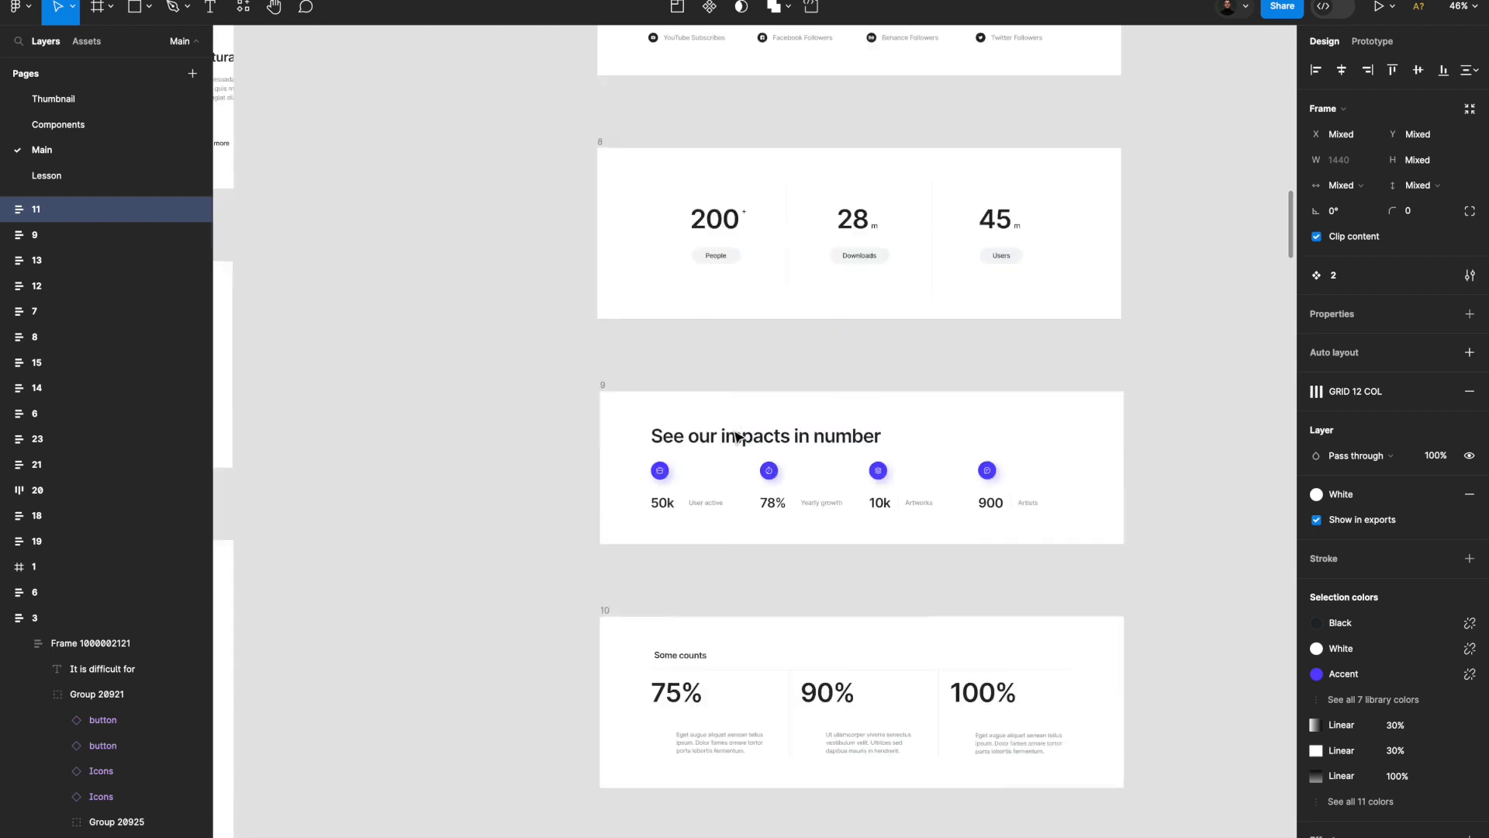
scroll(737, 437, down, 2)
scroll(738, 435, up, 10)
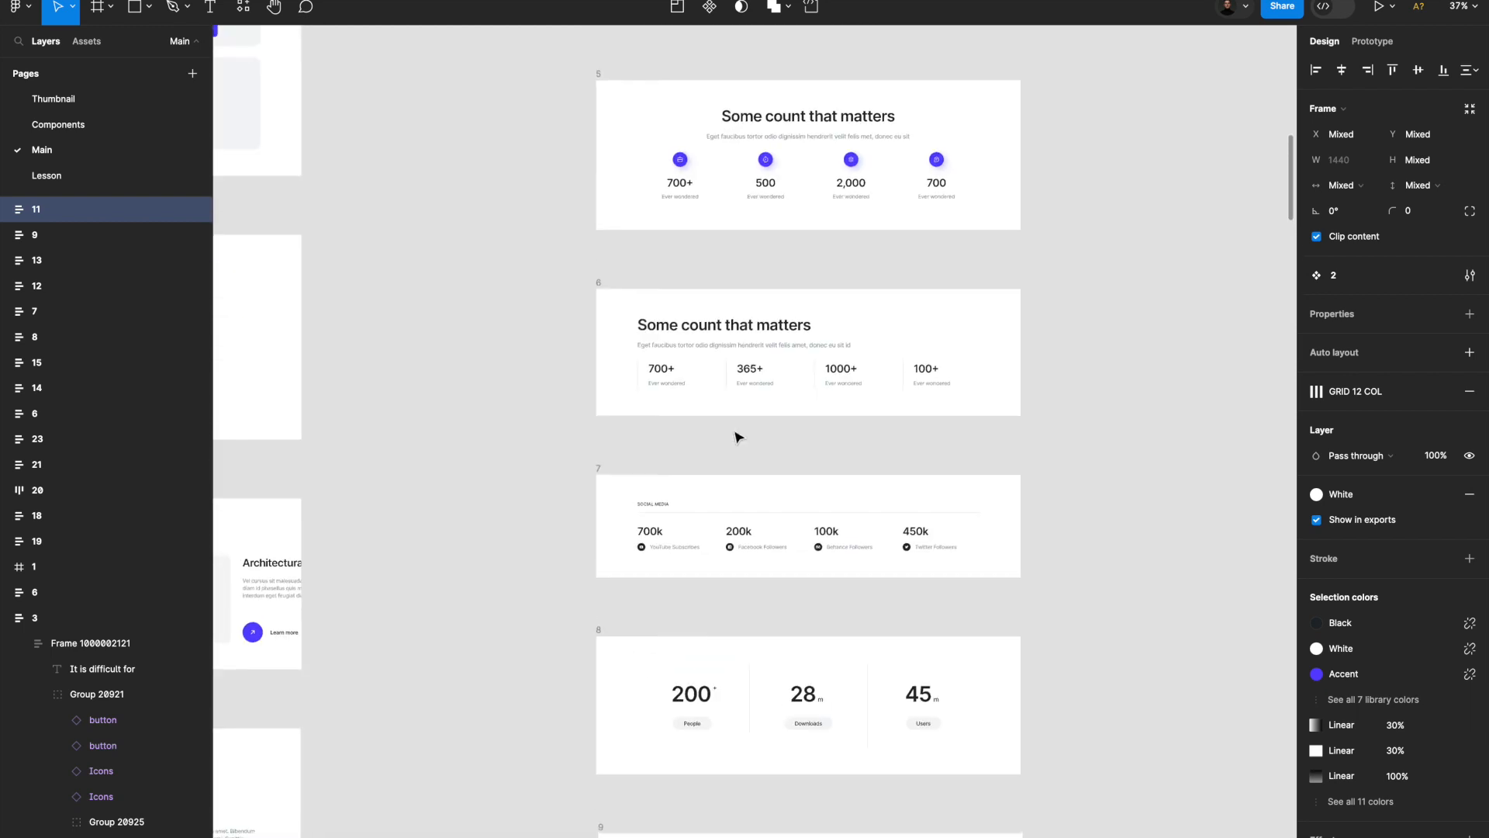
scroll(738, 432, up, 3)
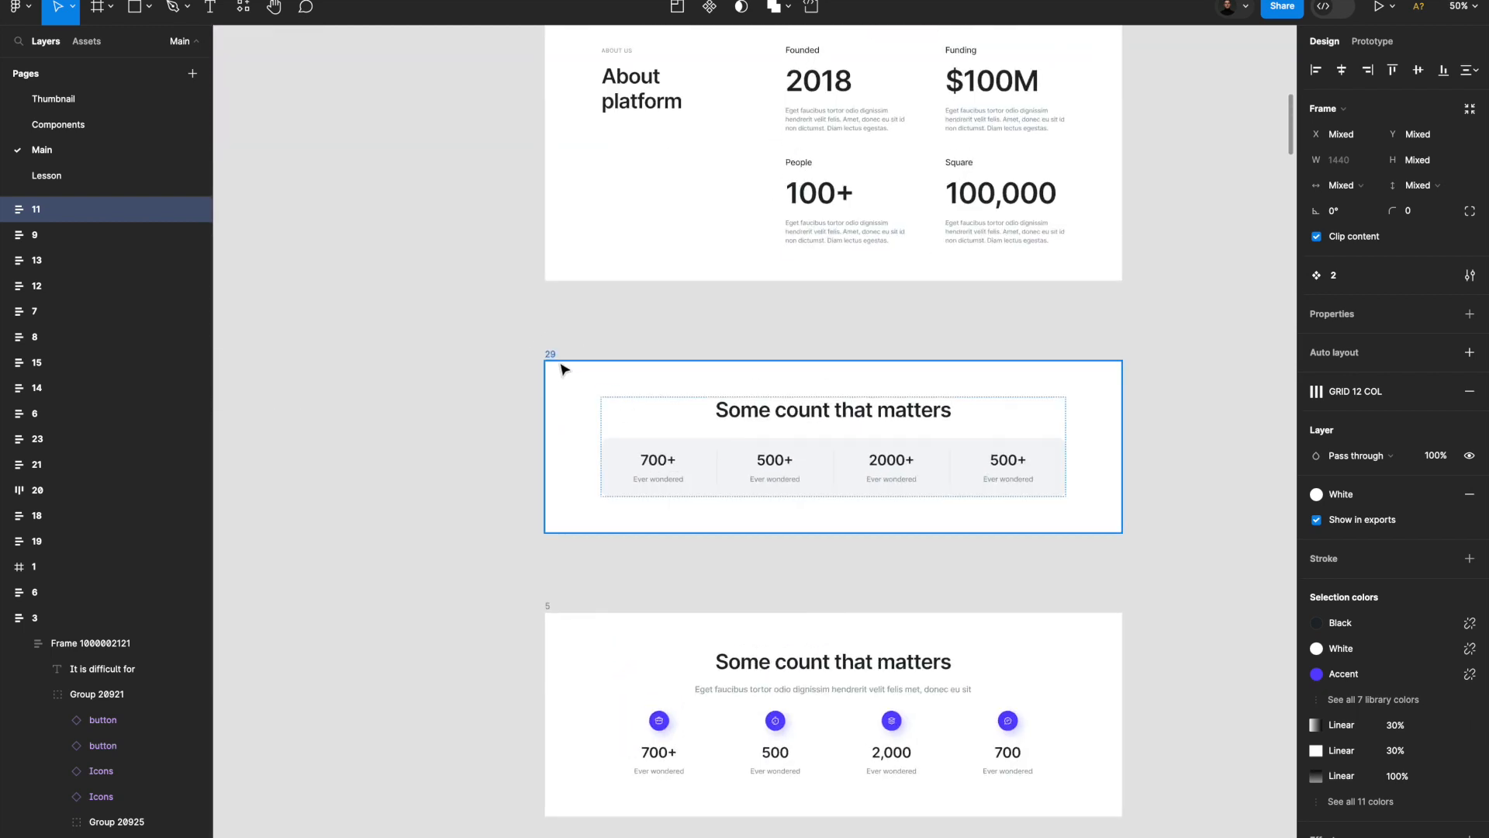
click(564, 369)
Look through the Stages column from its first block down to block 19 for a suitable how-it-works section.
scroll(570, 384, down, 8)
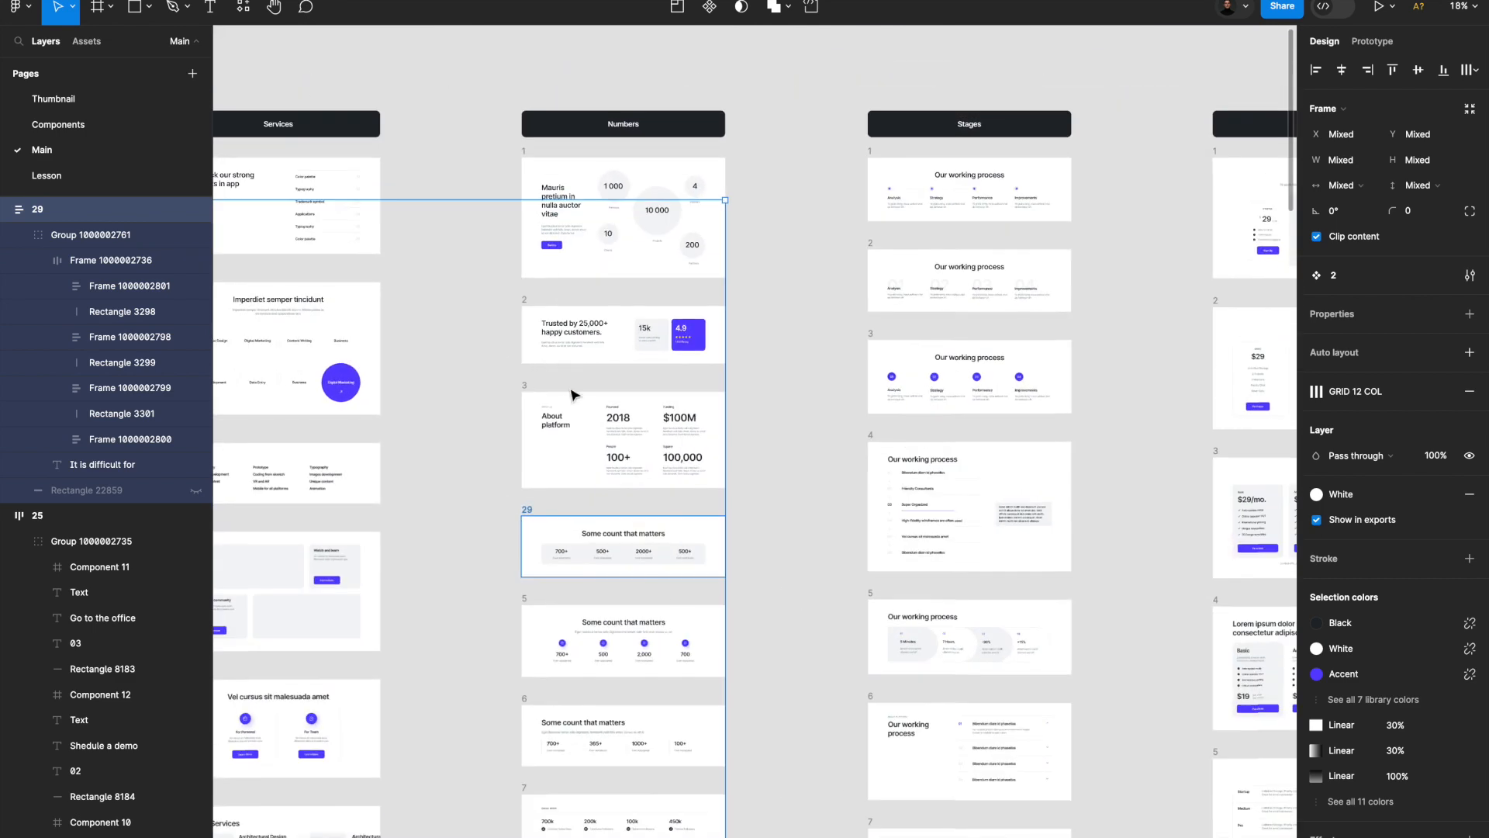
scroll(740, 562, up, 4)
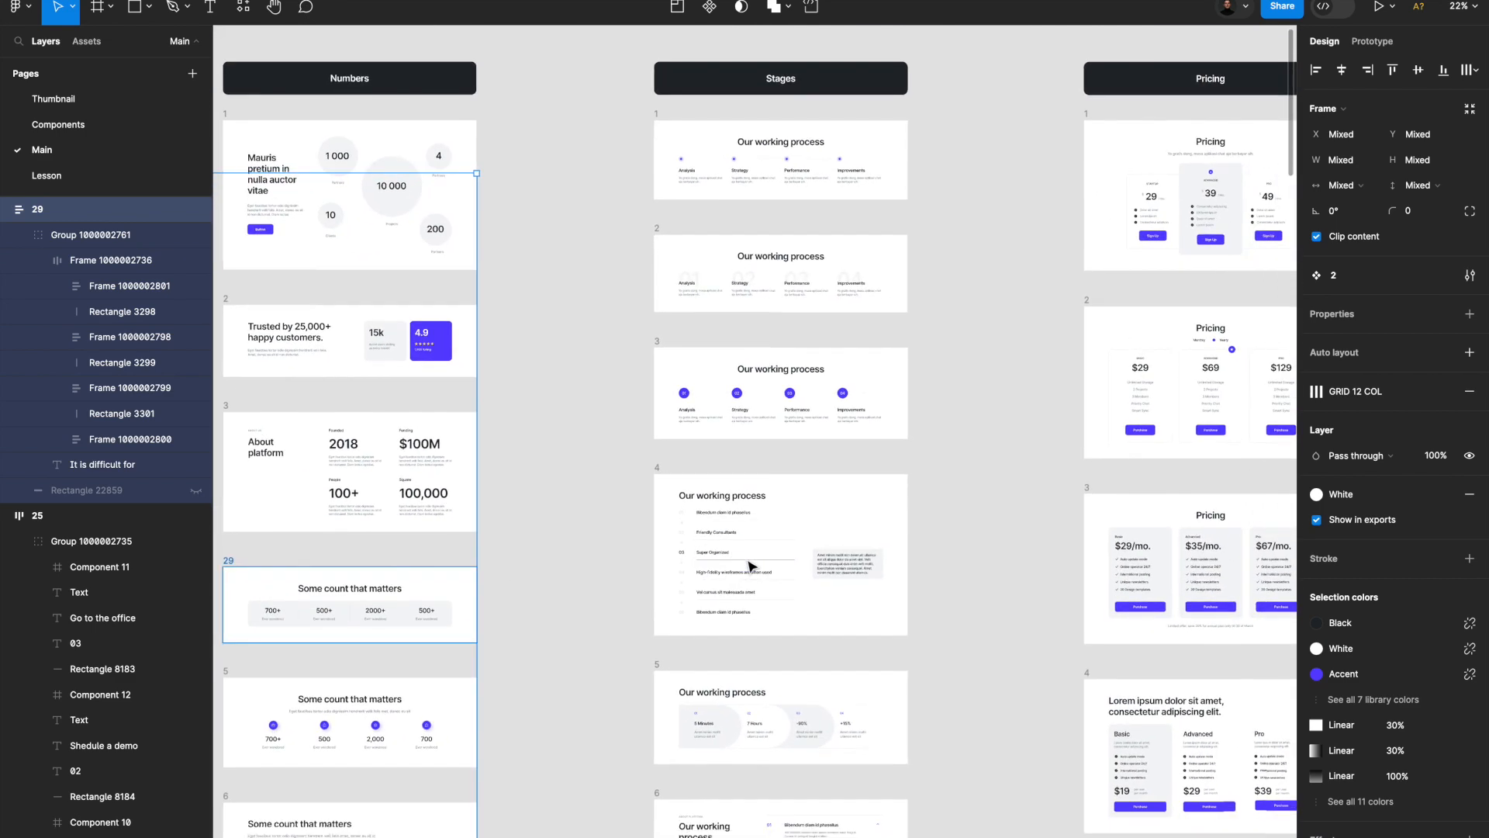
scroll(751, 565, down, 10)
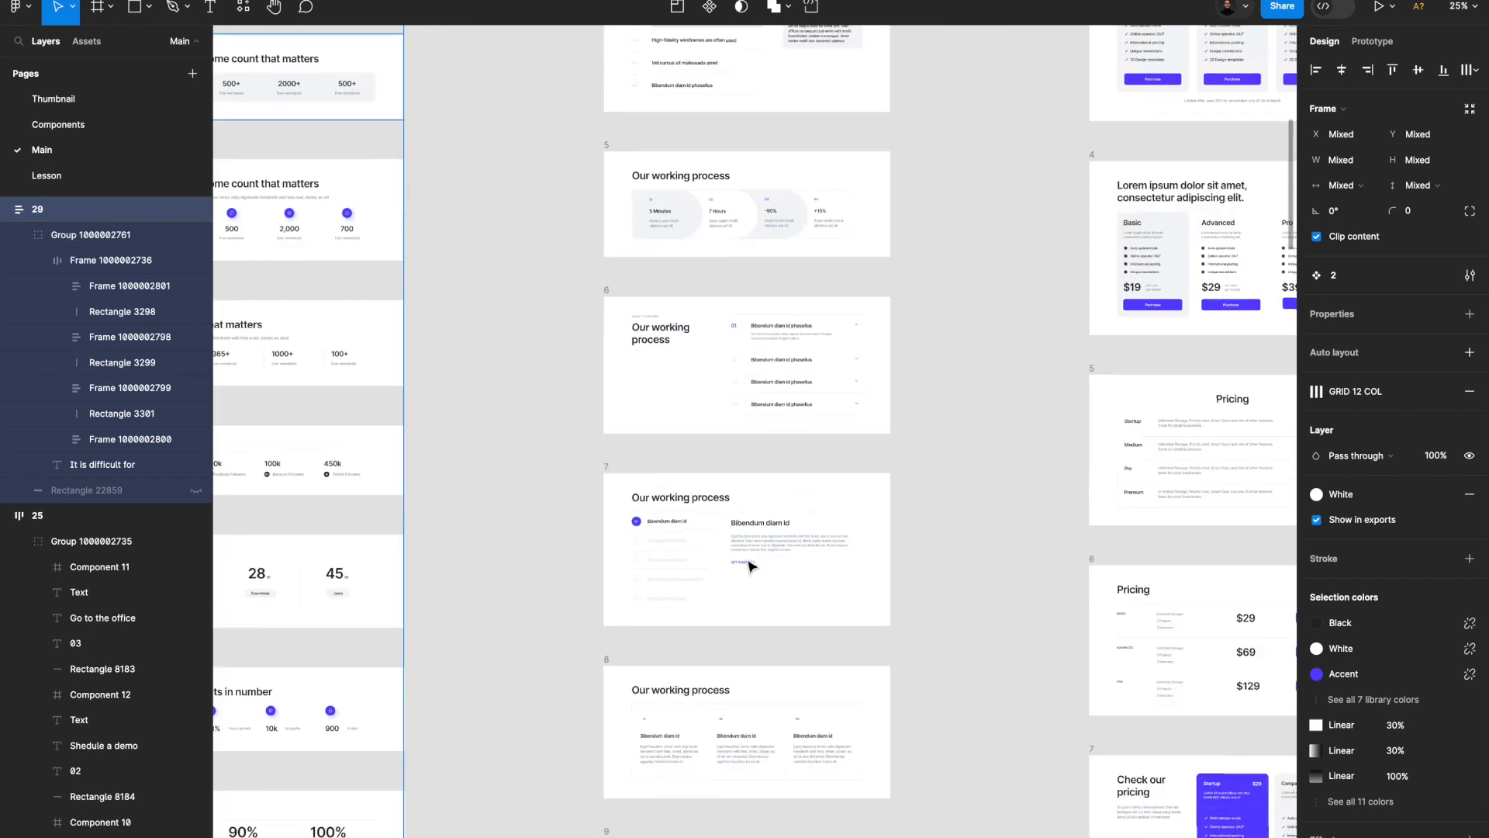
scroll(751, 566, up, 2)
scroll(751, 565, down, 12)
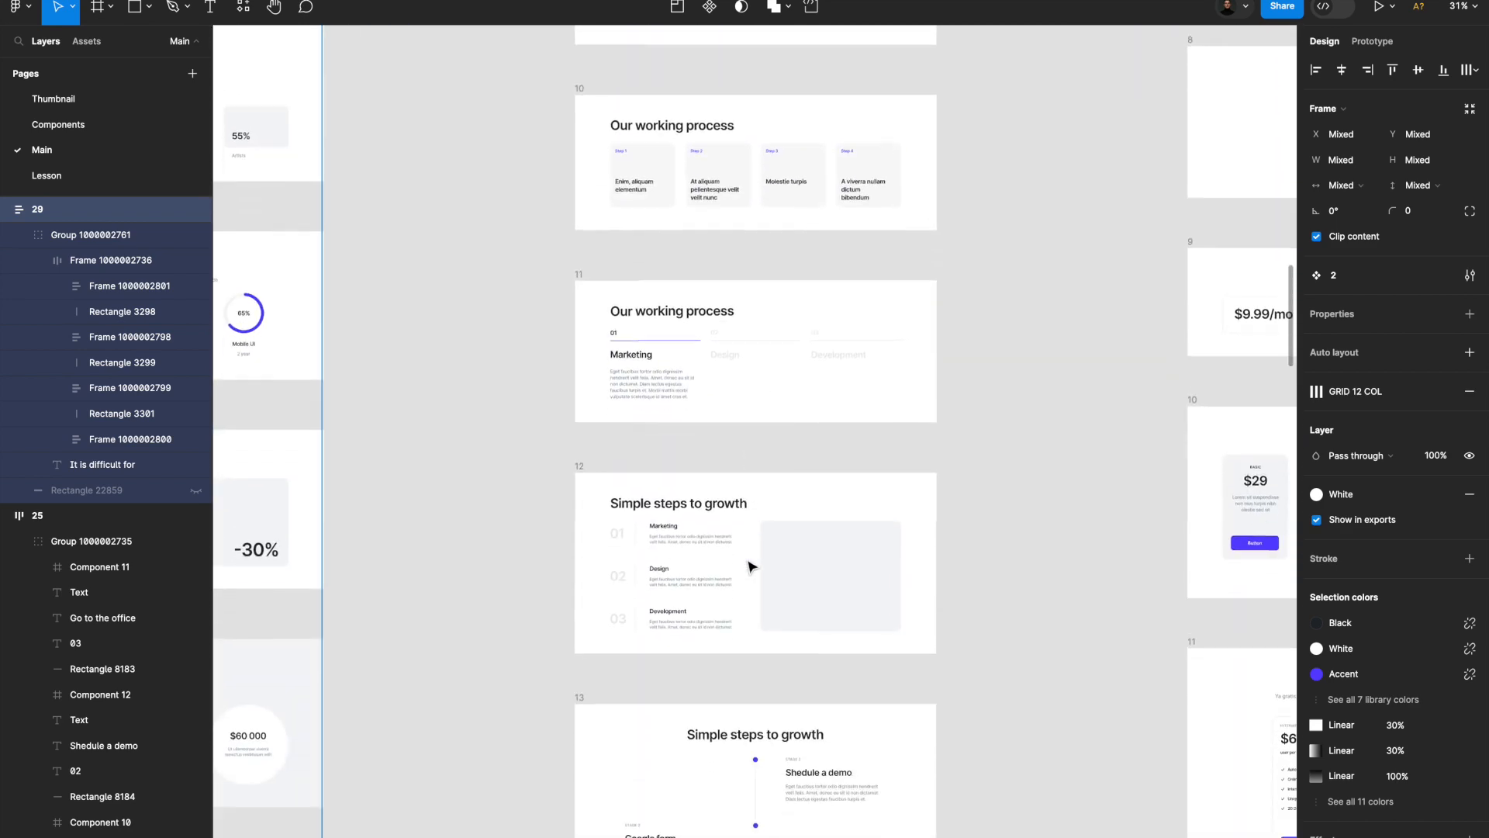
scroll(751, 565, down, 12)
scroll(751, 566, up, 2)
scroll(751, 565, down, 5)
scroll(751, 565, up, 1)
scroll(751, 565, down, 7)
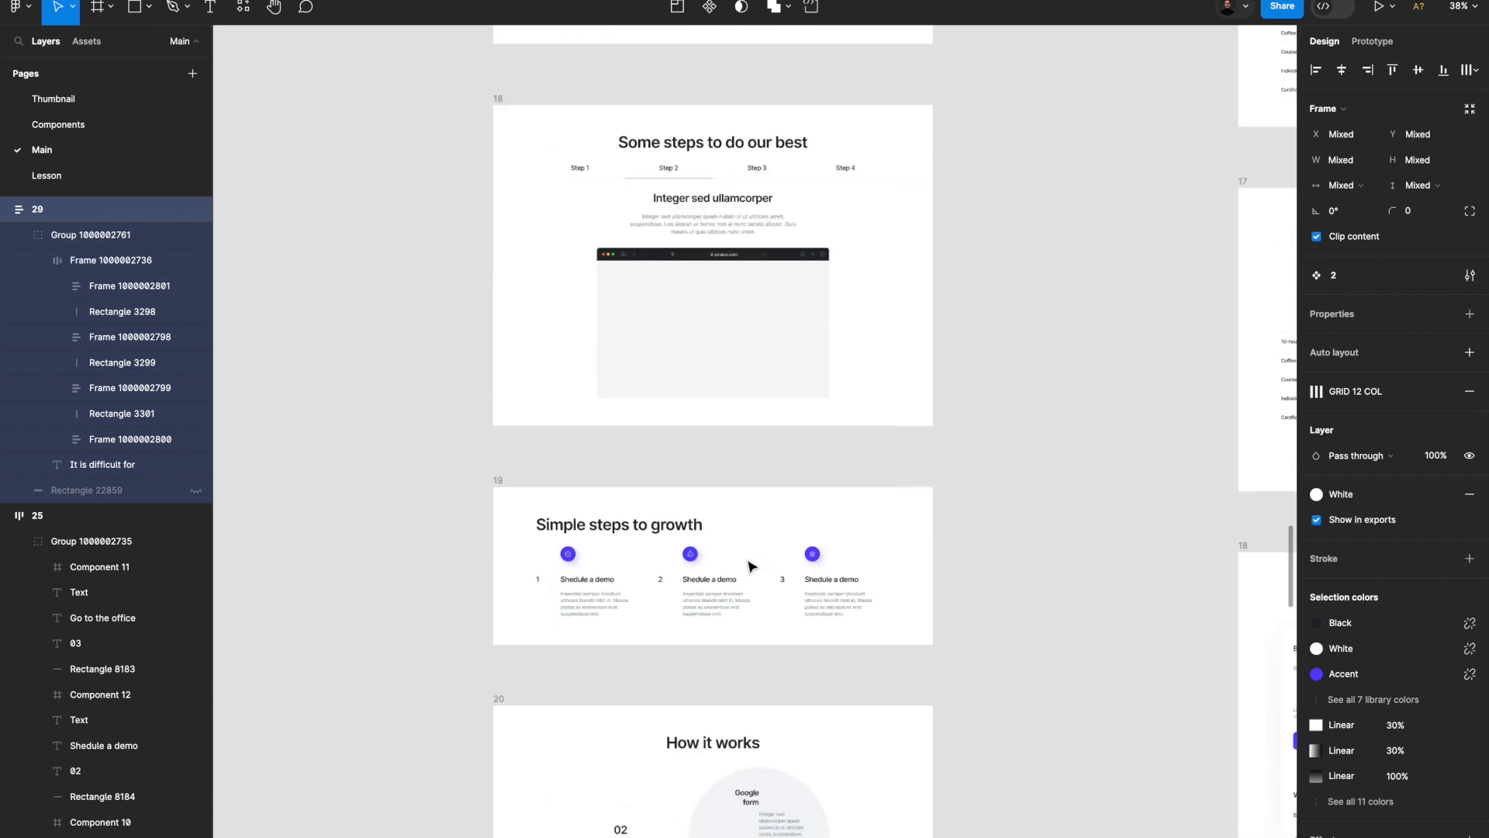
Add Stages block 25, "How it works" with three phone mockups and numbered steps, to the selection.
scroll(751, 566, up, 1)
scroll(751, 565, down, 10)
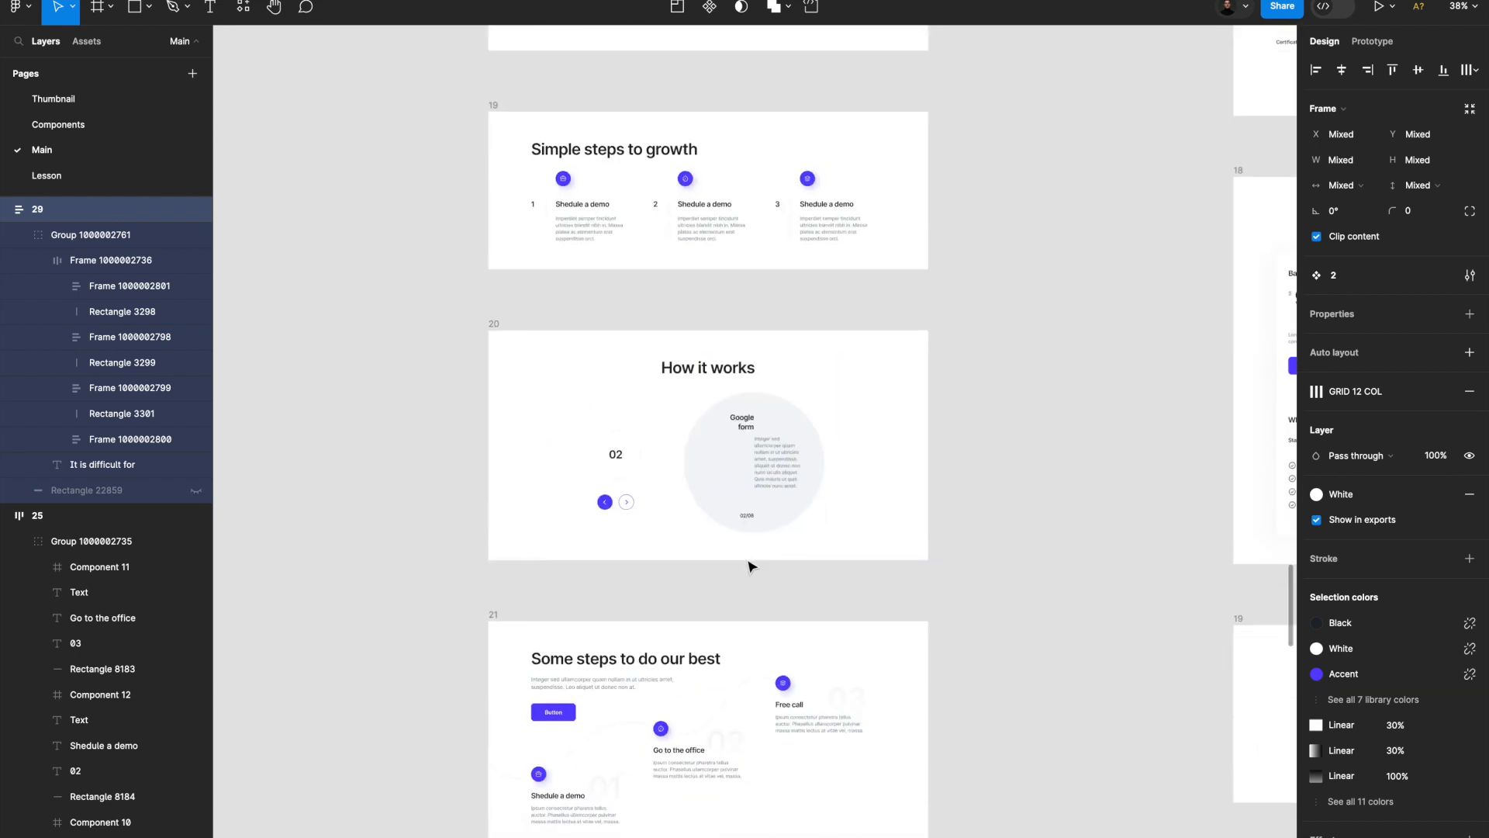
scroll(751, 565, down, 10)
scroll(750, 565, up, 2)
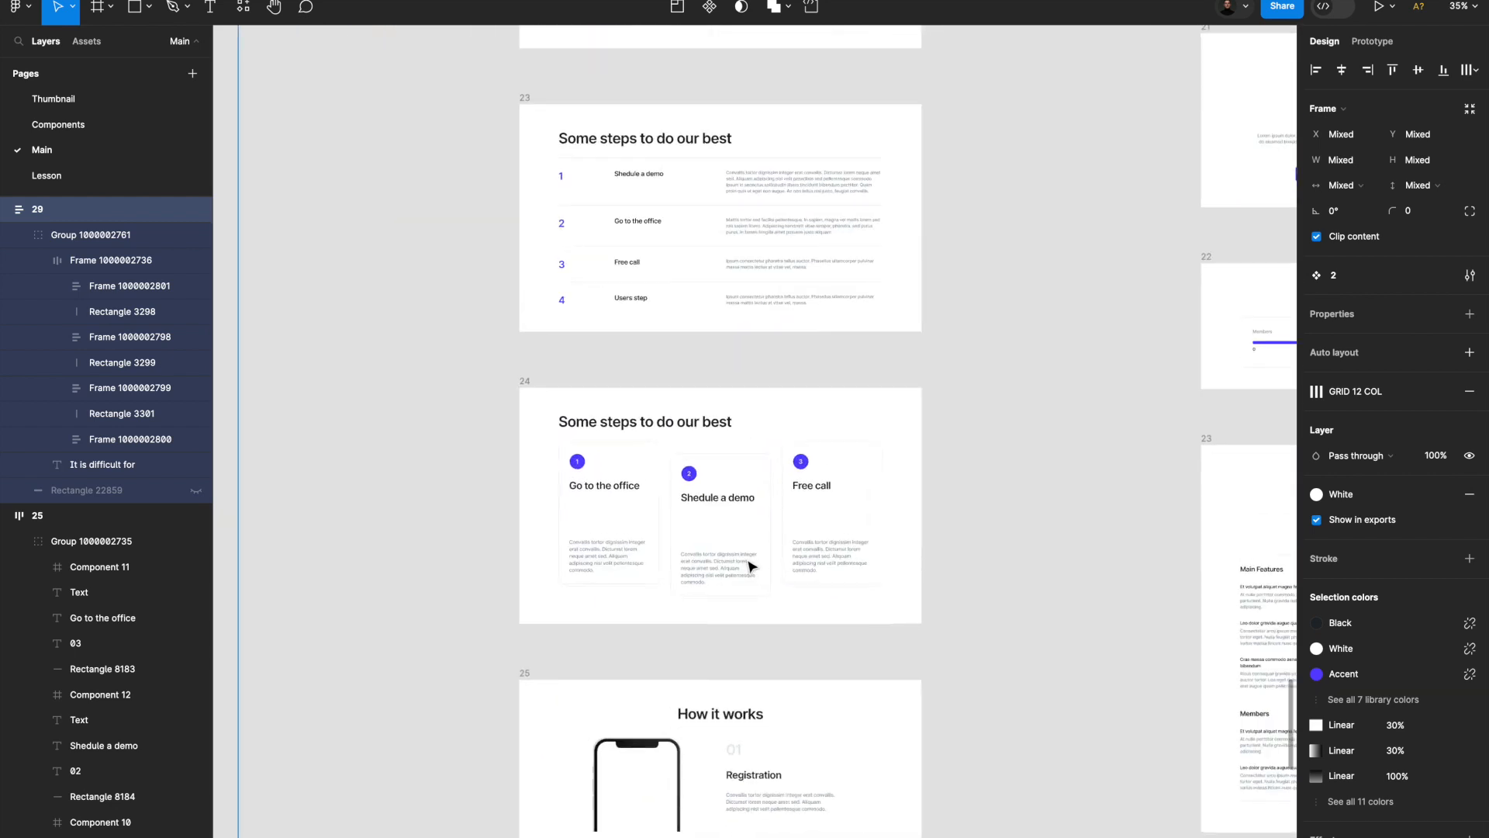
scroll(749, 567, up, 2)
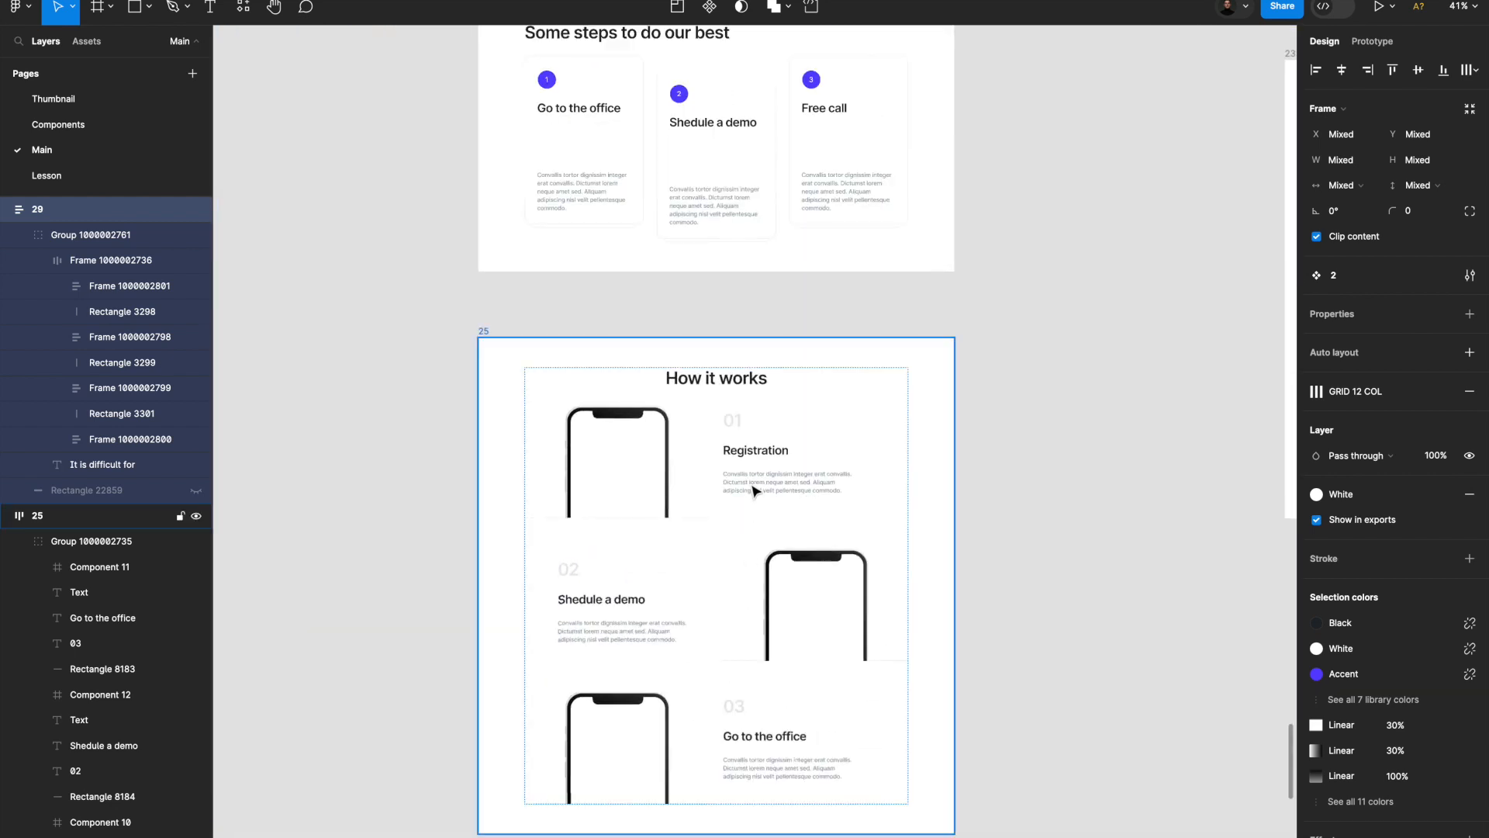
shift+click(485, 340)
Look through the Pricing column from its last blocks up to block 6, comparing the plan layouts.
scroll(486, 339, down, 10)
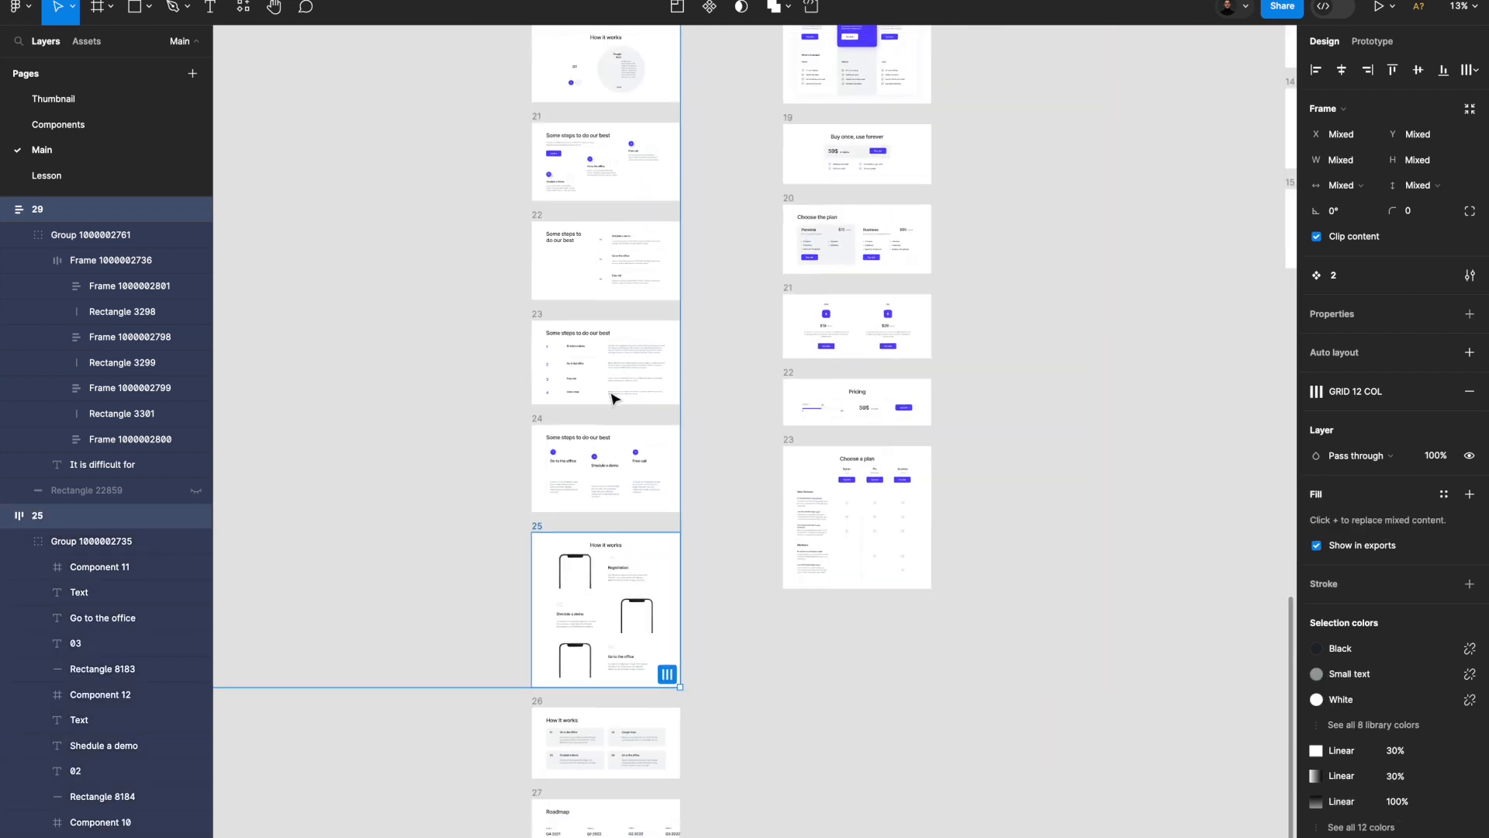
scroll(613, 398, up, 8)
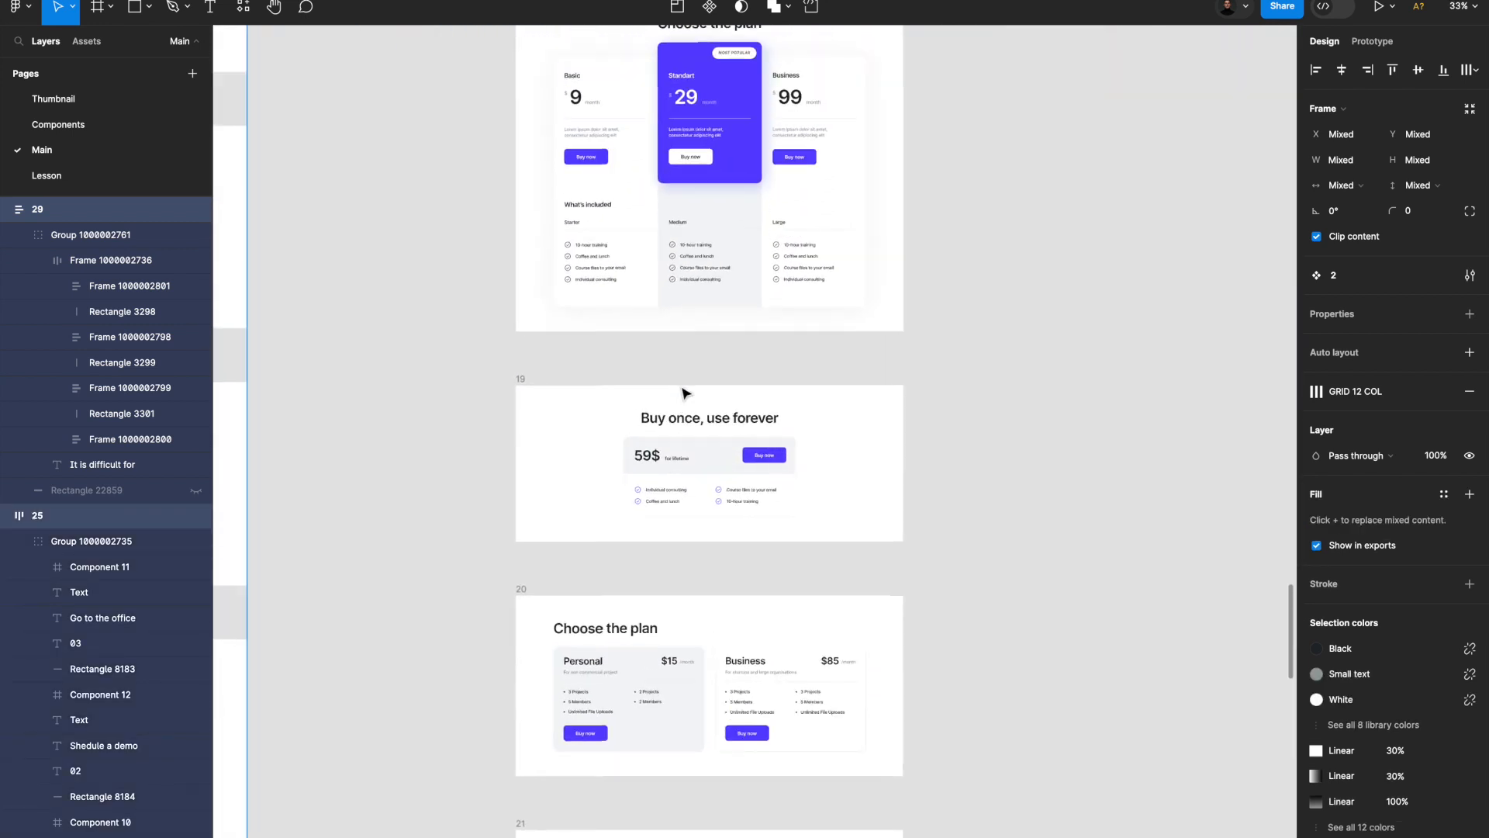
scroll(683, 393, up, 3)
scroll(683, 394, up, 6)
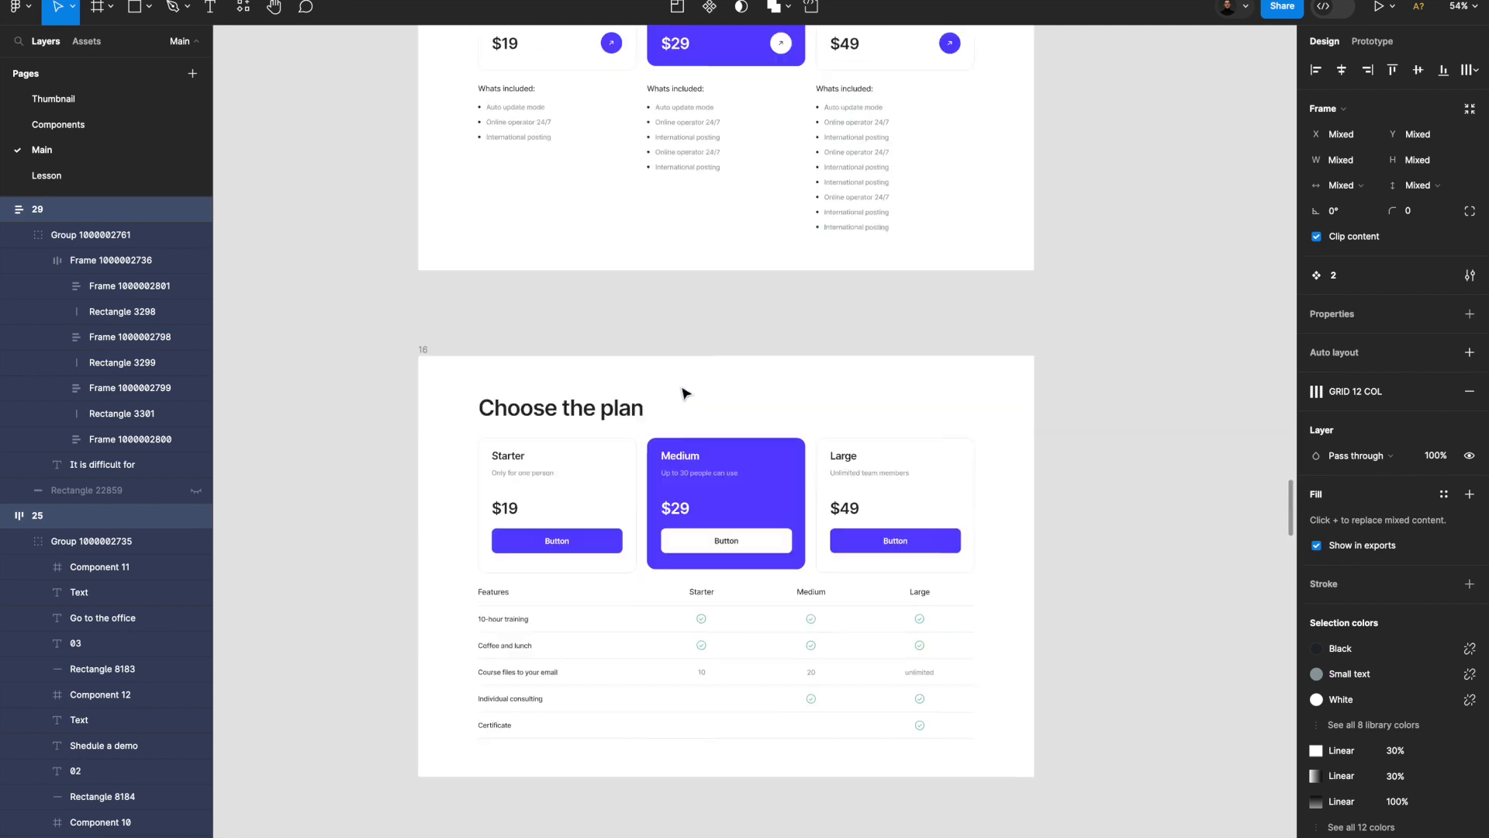
scroll(683, 394, up, 5)
scroll(682, 393, down, 3)
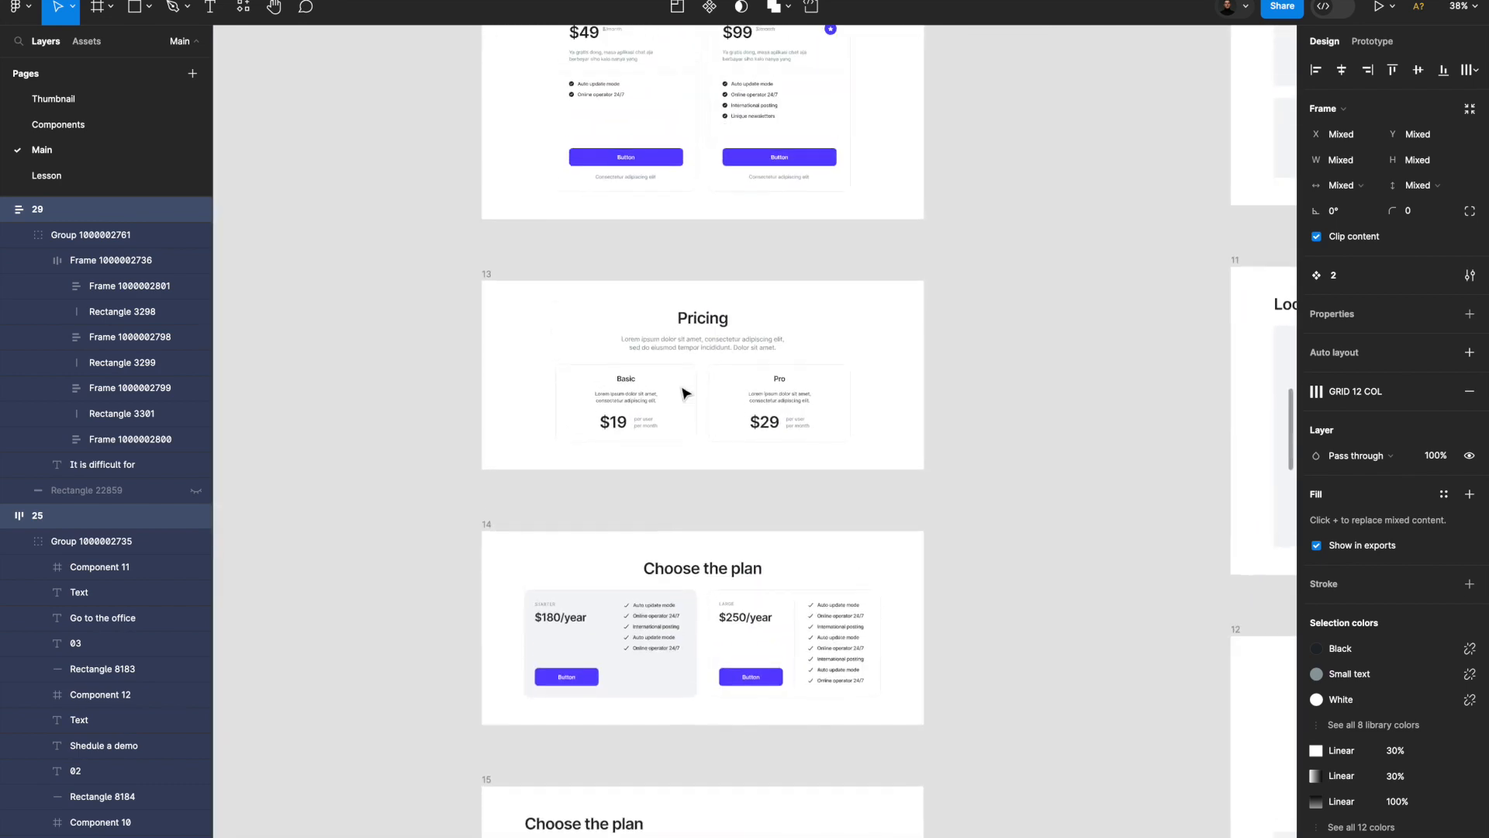
scroll(682, 393, up, 5)
scroll(683, 393, up, 3)
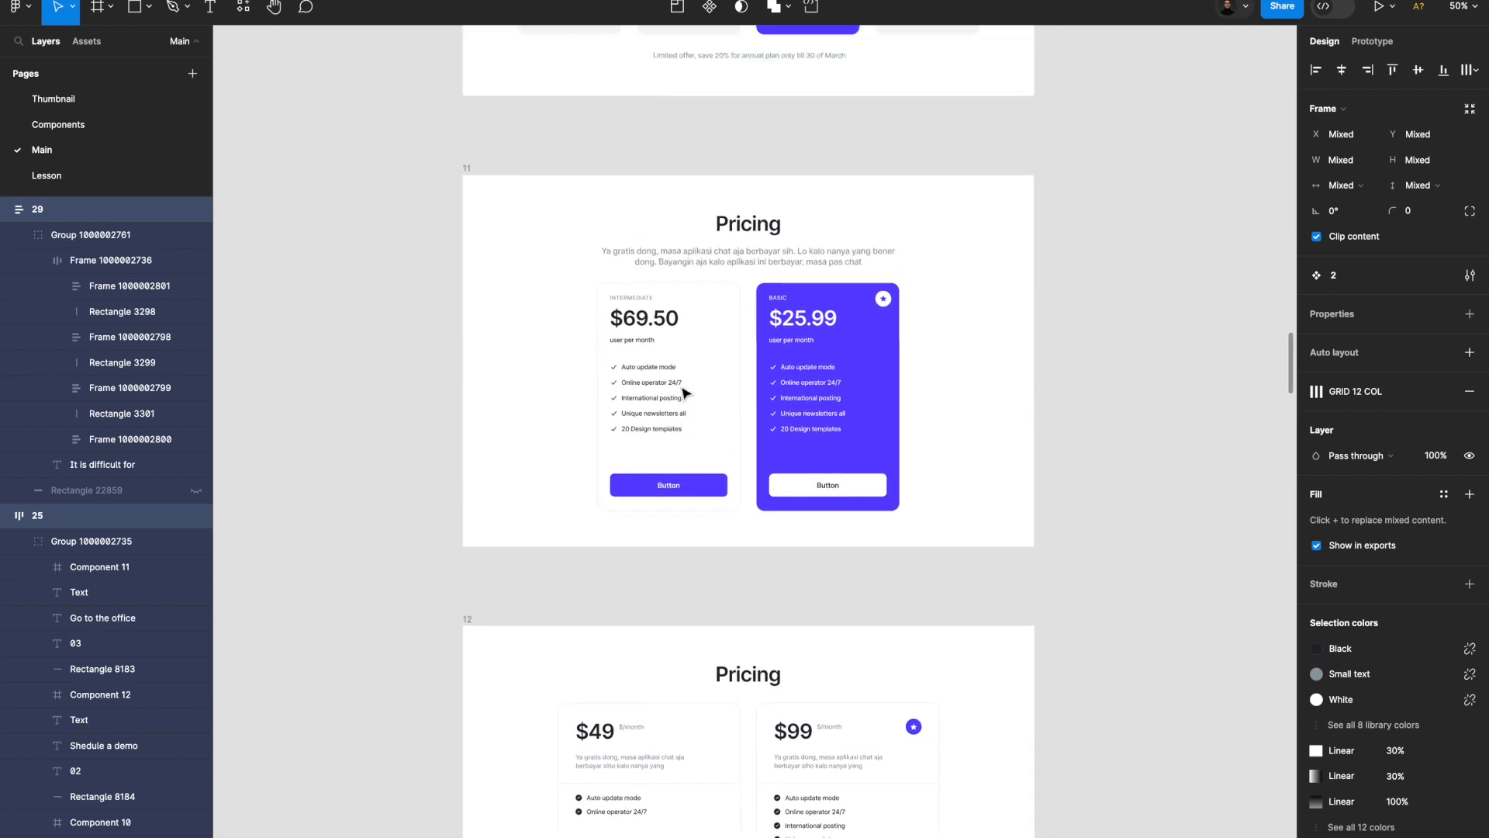
scroll(684, 393, up, 5)
scroll(685, 394, down, 3)
scroll(685, 393, up, 5)
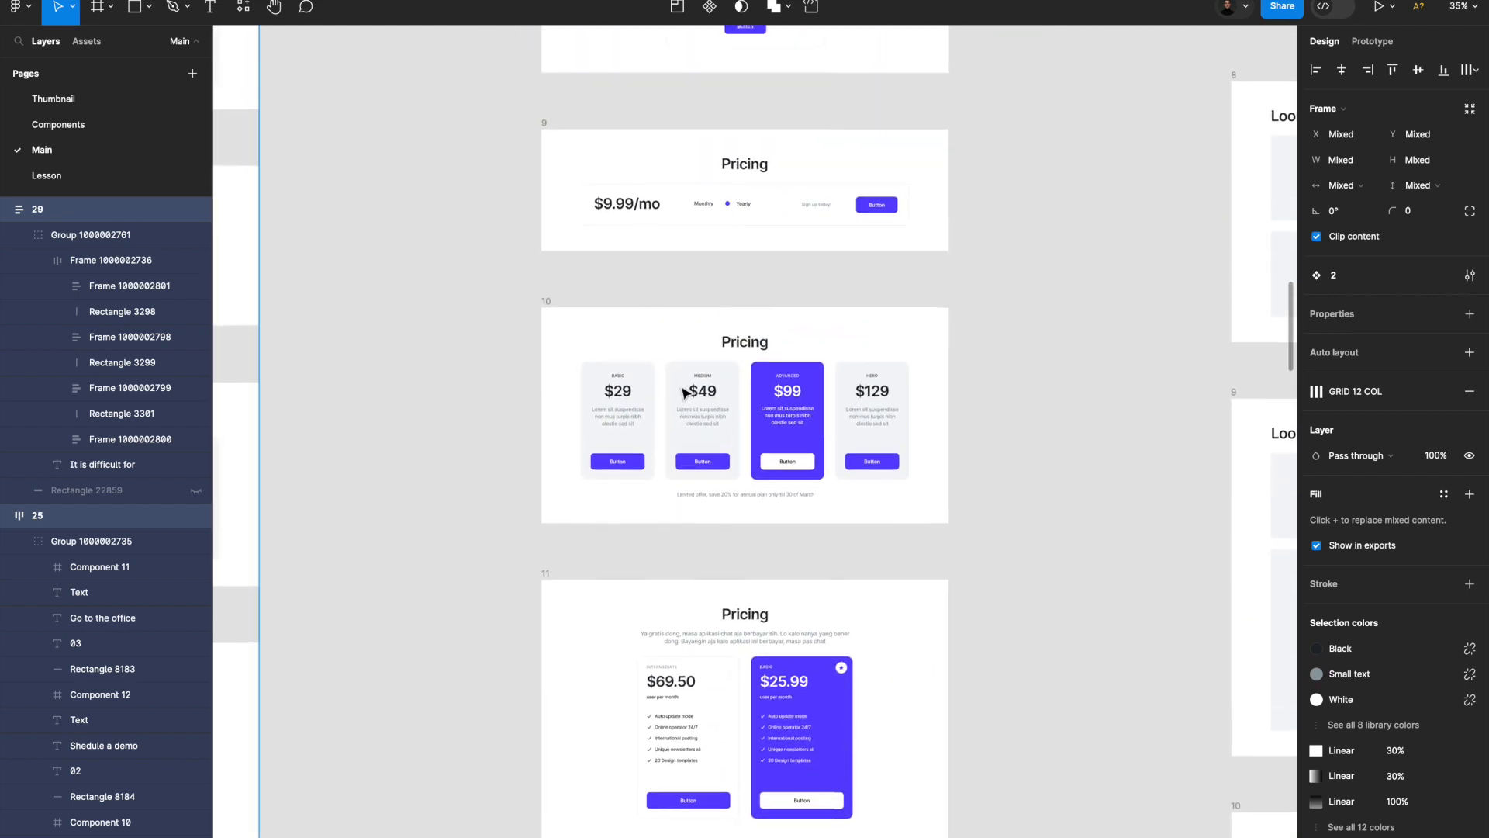
scroll(684, 393, down, 3)
scroll(685, 393, up, 5)
scroll(691, 419, up, 2)
scroll(688, 440, up, 3)
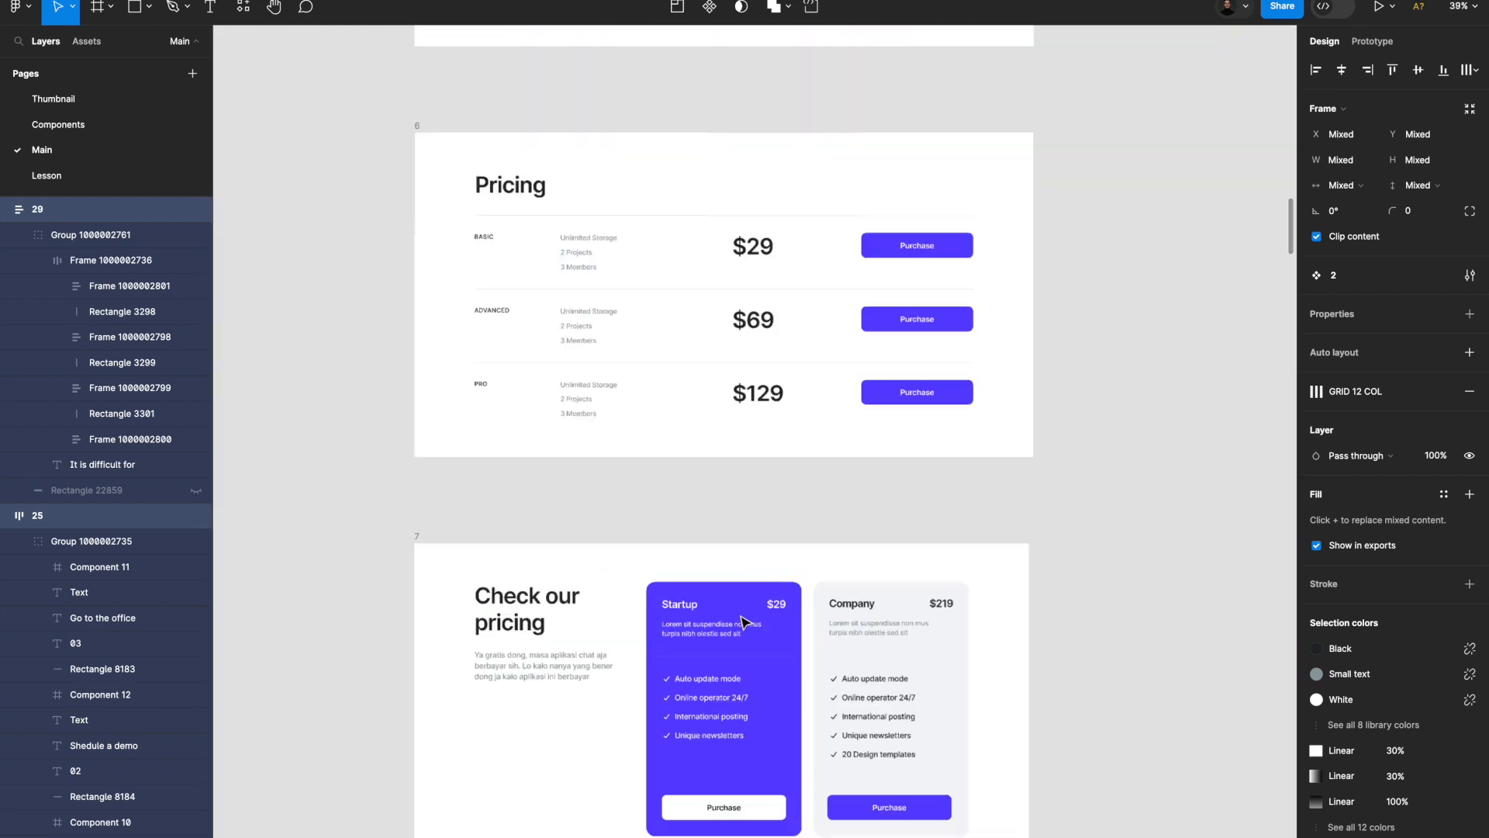
Add Pricing block 11, with two plan cards under a centred heading, to the selection.
scroll(689, 440, down, 3)
scroll(743, 623, down, 10)
scroll(743, 623, down, 6)
scroll(743, 621, up, 1)
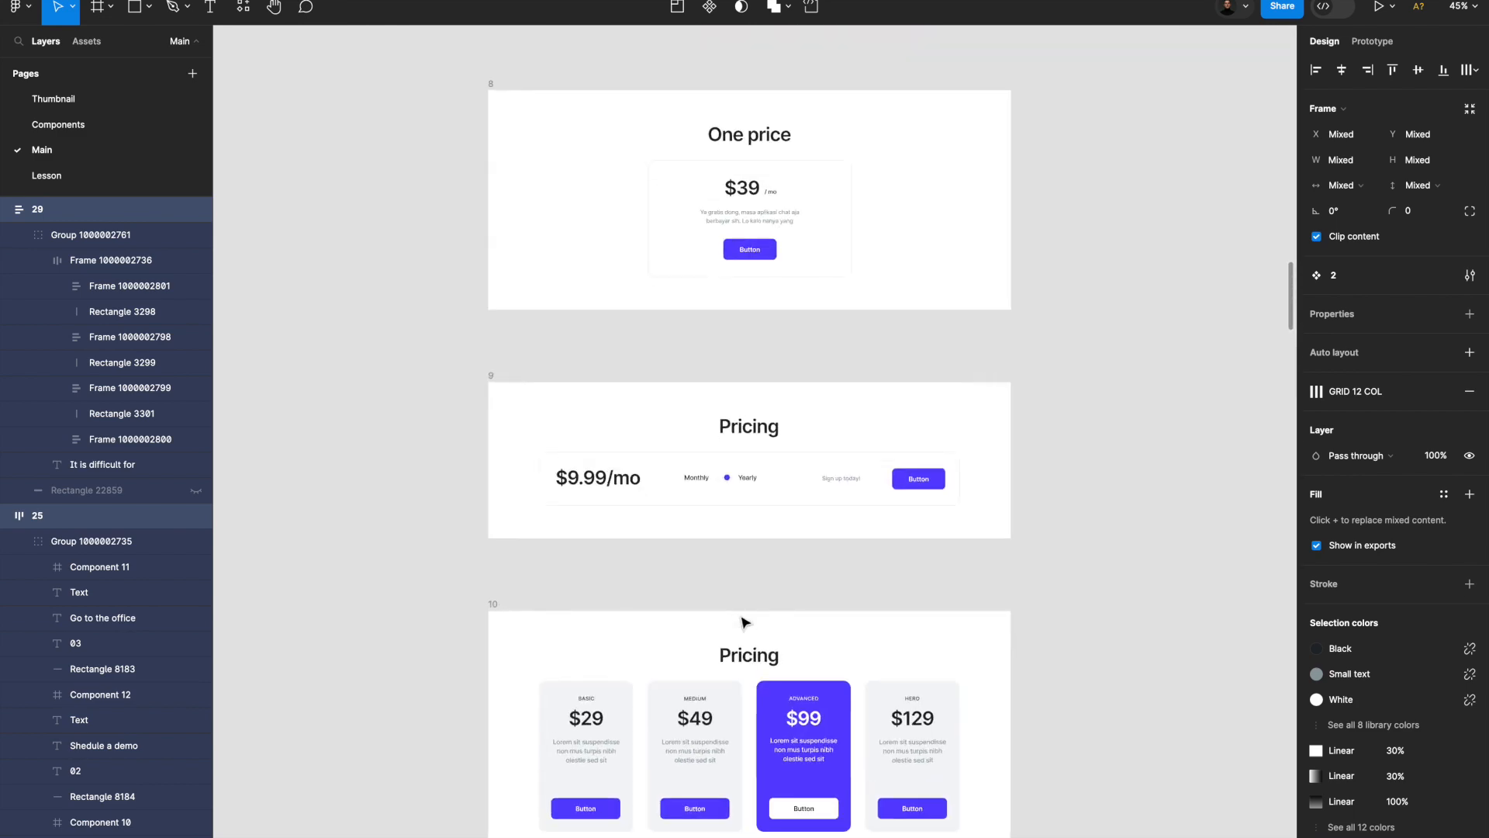
click(488, 396)
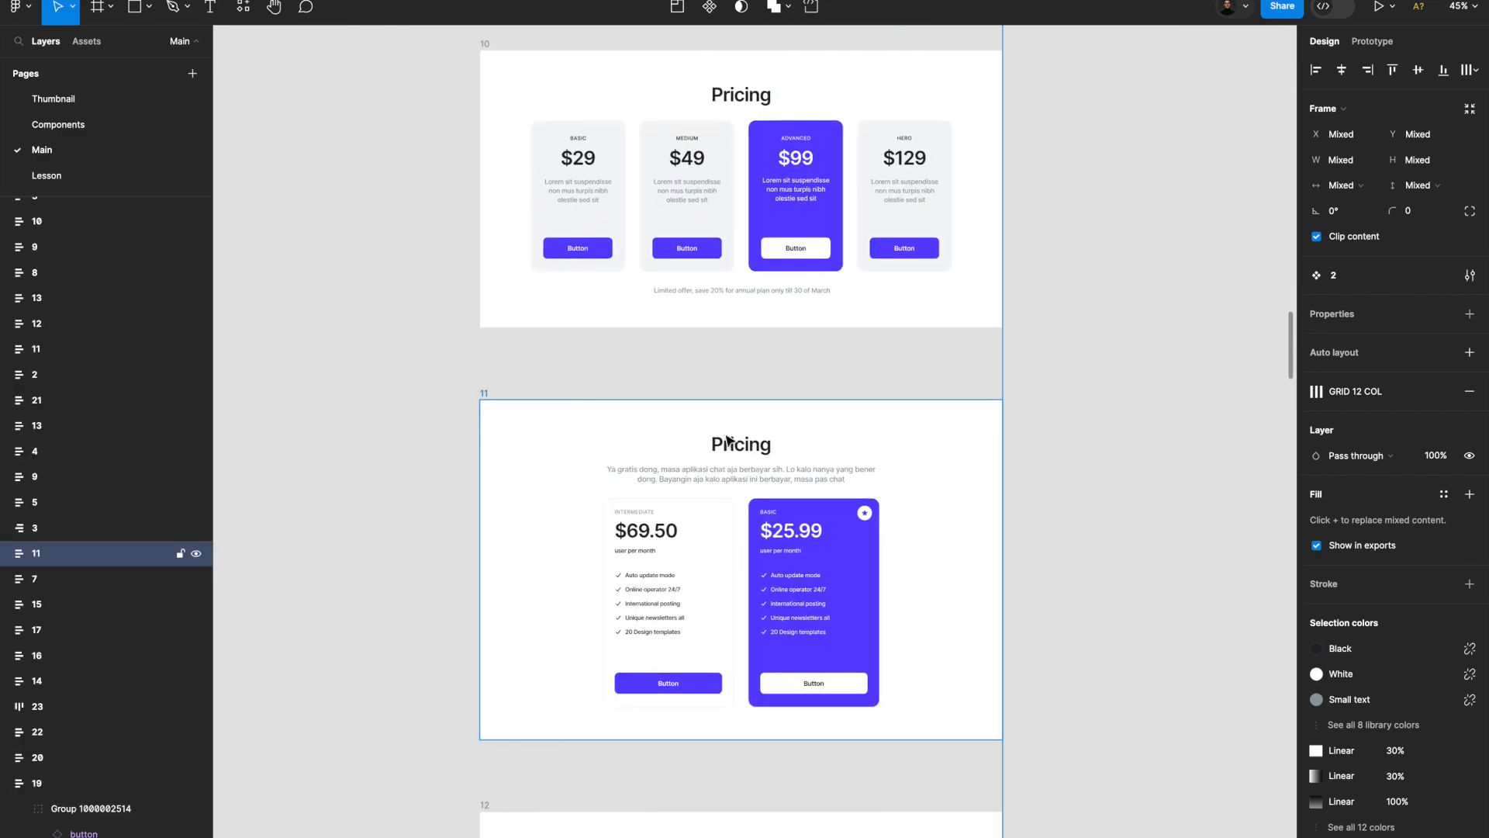
Look through the columns after Pricing, past Catalog, Partners and Team, and down the CTA column for a suitable app-promotion block.
scroll(729, 438, down, 6)
scroll(729, 439, up, 10)
scroll(730, 440, right, 5)
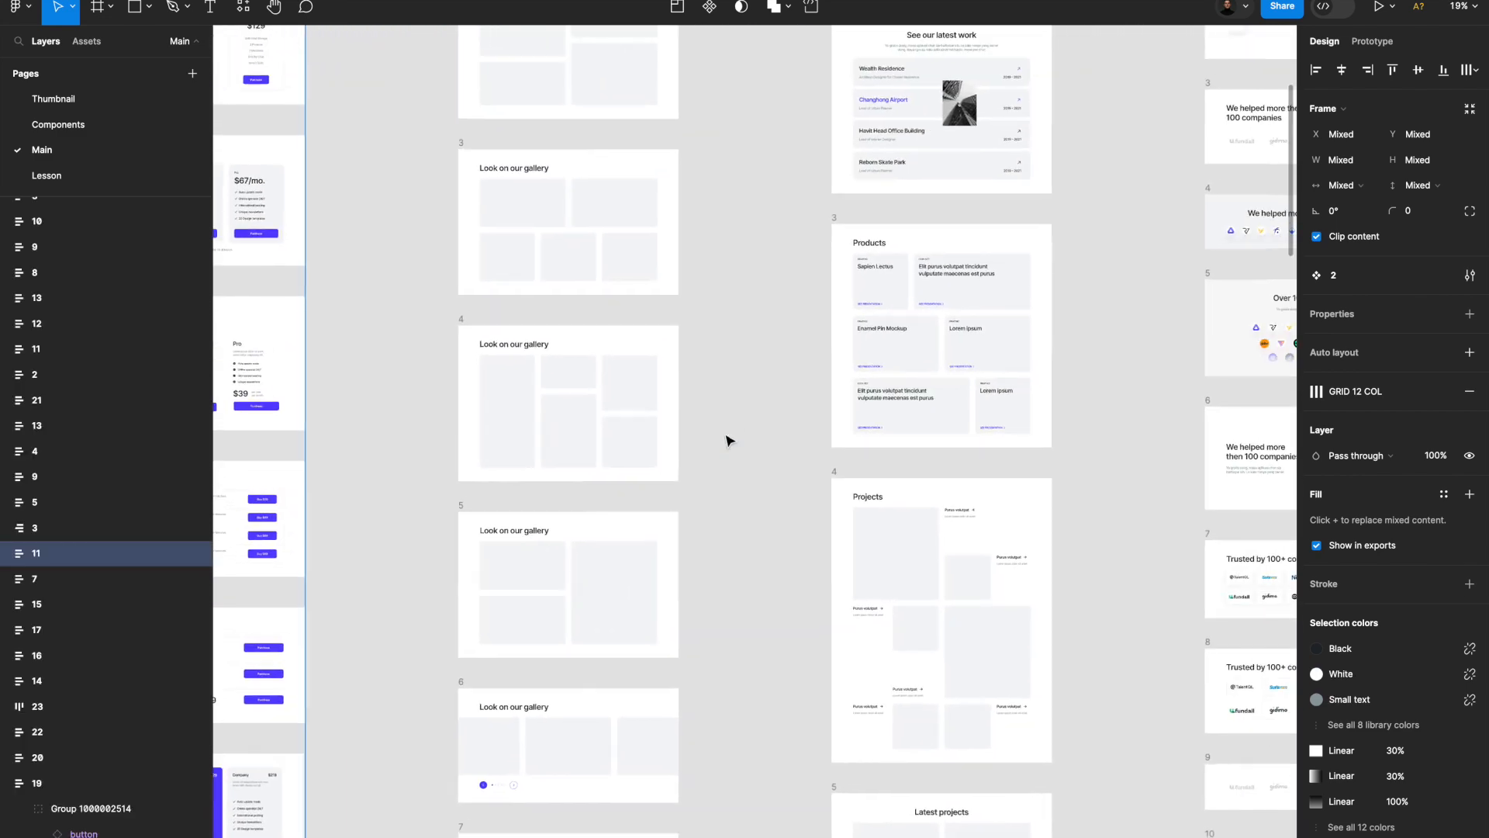
scroll(729, 440, right, 10)
scroll(729, 440, down, 1)
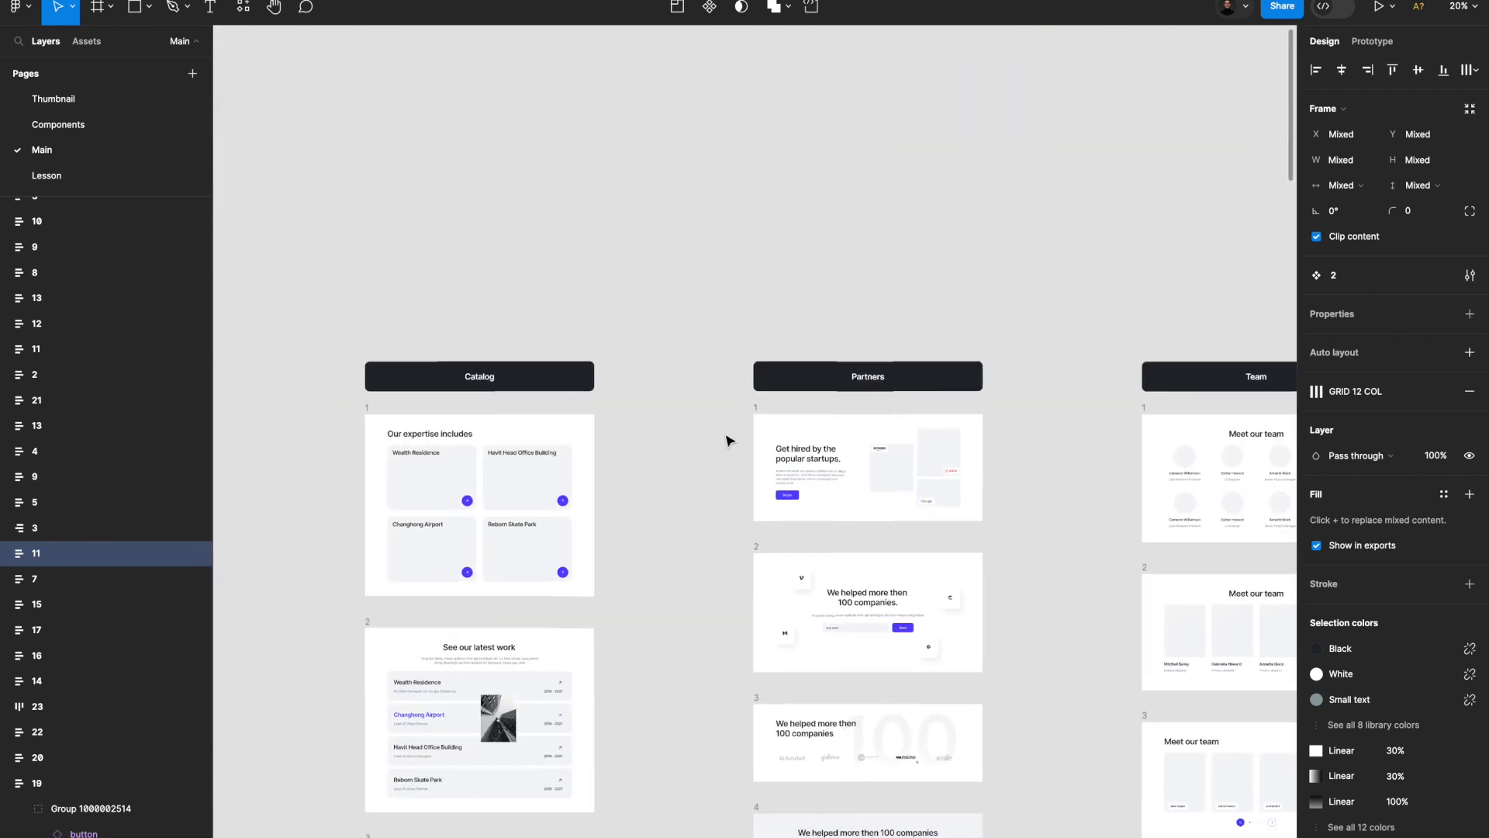
scroll(727, 441, right, 10)
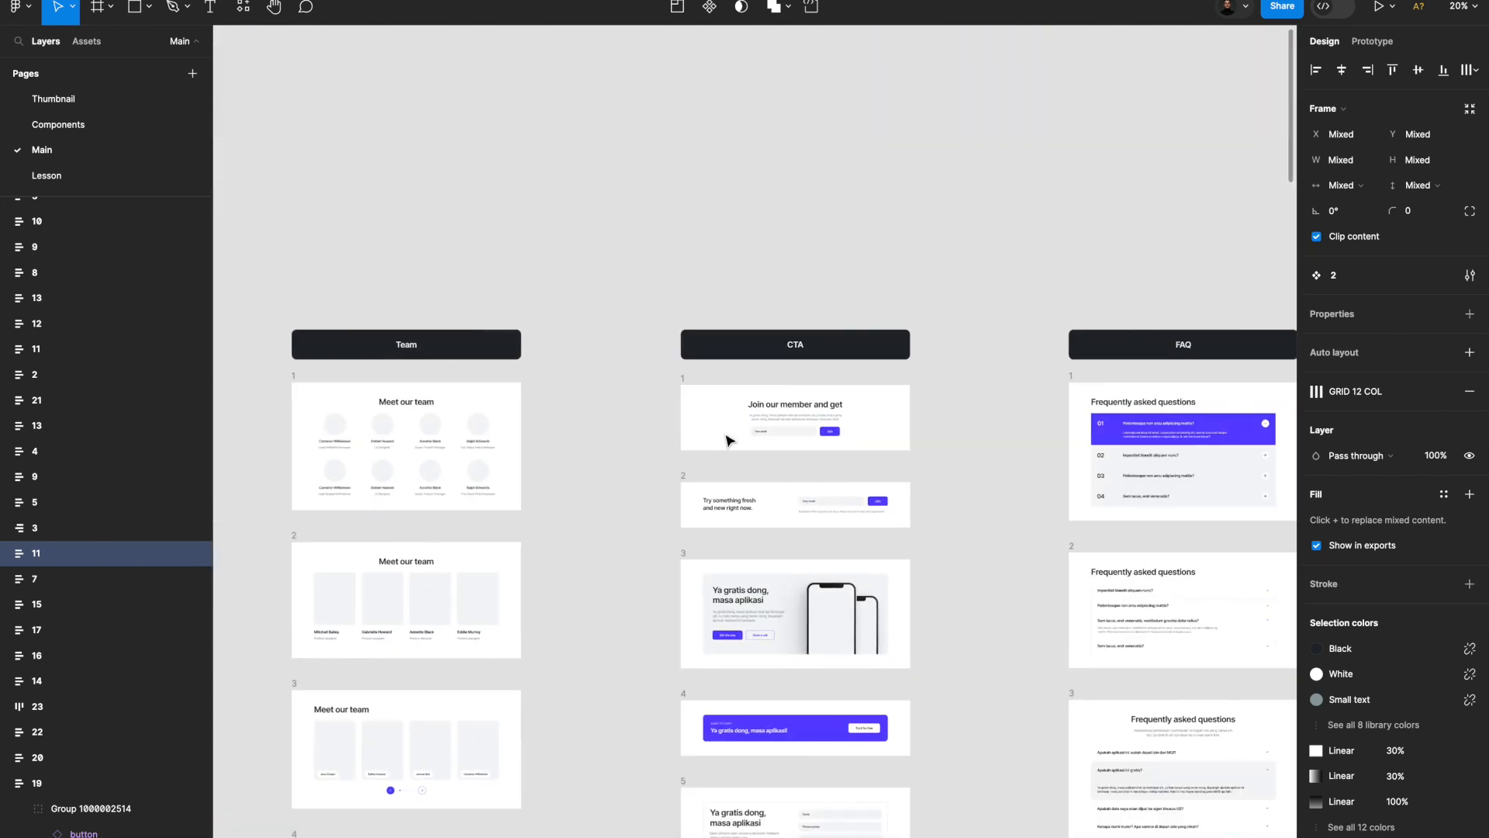
scroll(727, 441, down, 4)
scroll(727, 441, down, 10)
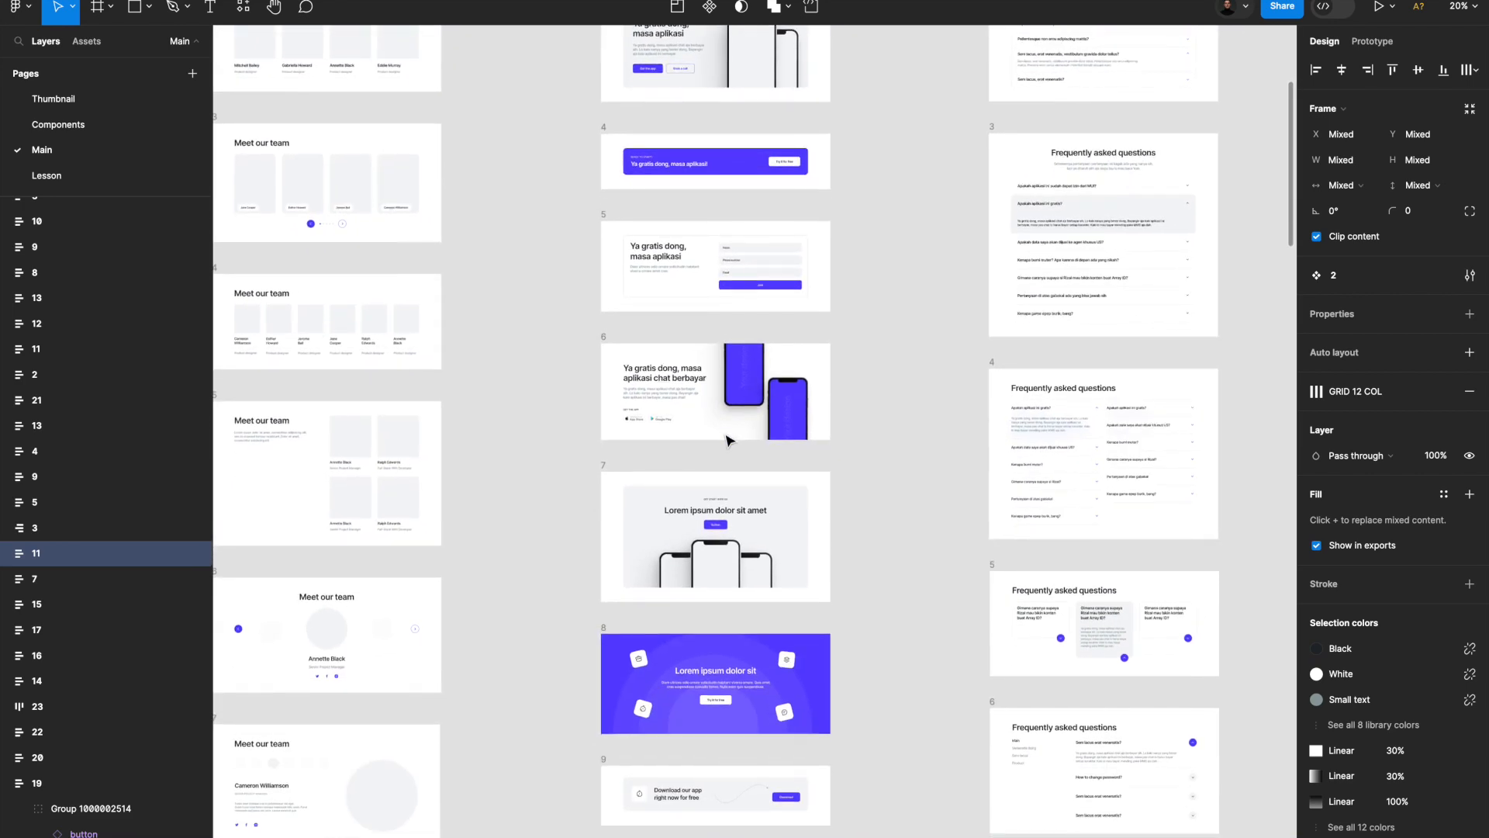
scroll(729, 440, down, 7)
Add CTA block 3, with text, two buttons and two phone mockups, to the selection.
scroll(729, 440, up, 8)
scroll(729, 440, up, 5)
scroll(729, 440, up, 3)
click(572, 312)
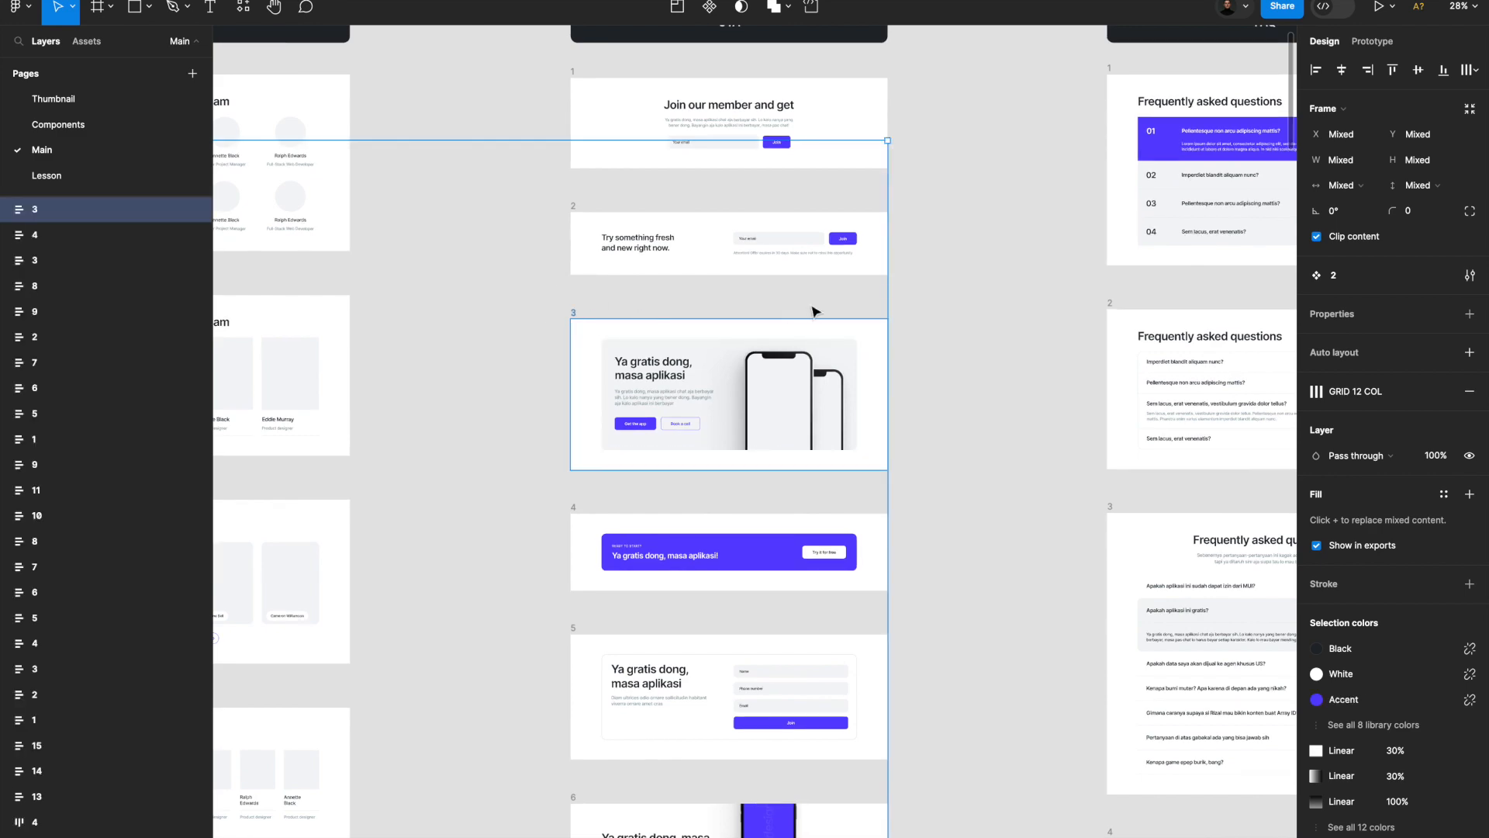
Add FAQ block 8, with four collapsed questions and a "More questions?" contact card, to the selection.
scroll(812, 310, up, 6)
scroll(812, 310, down, 3)
scroll(812, 310, right, 12)
scroll(789, 388, up, 2)
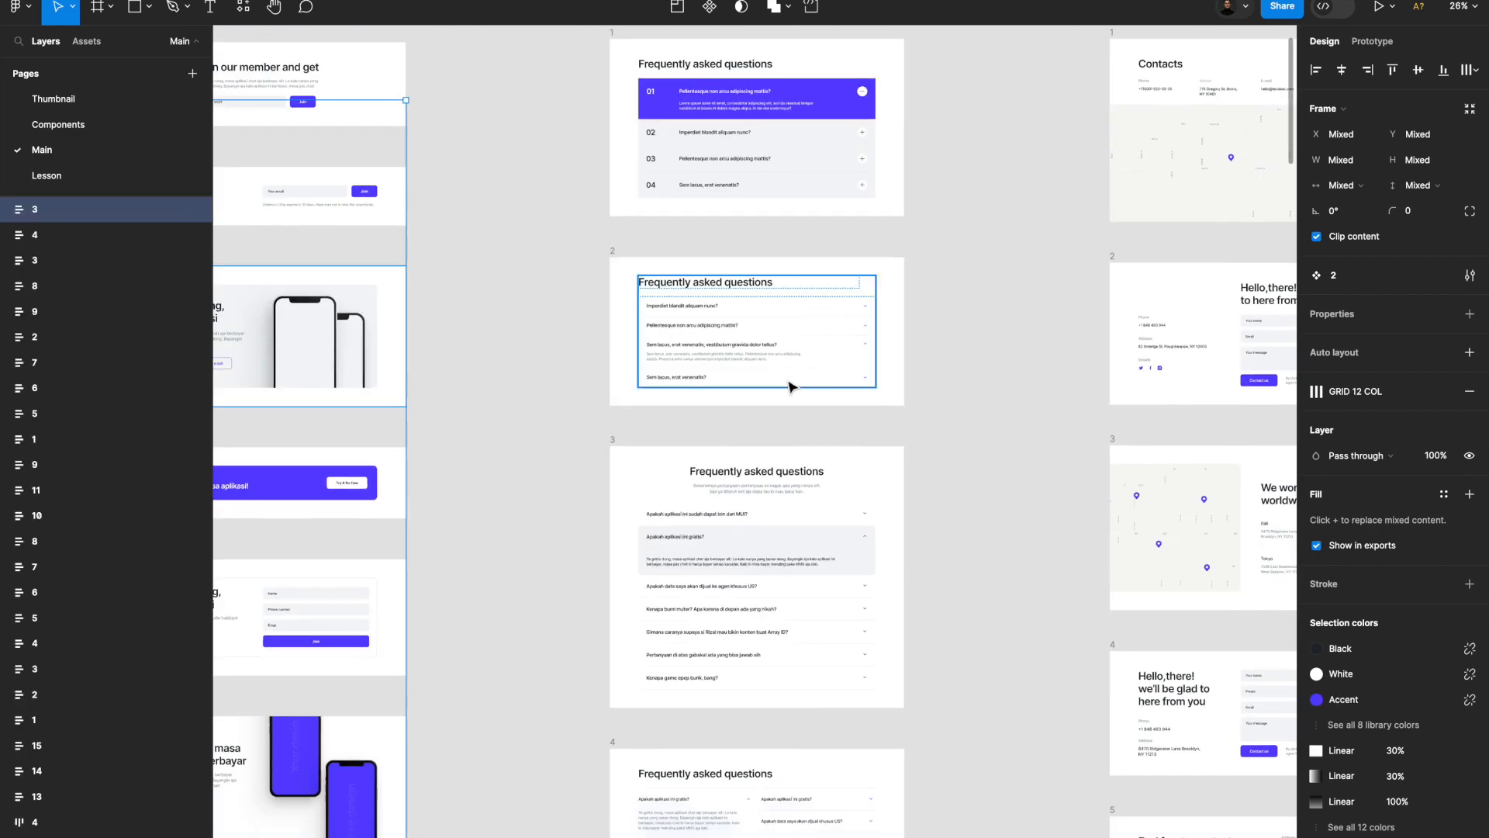
scroll(789, 388, down, 9)
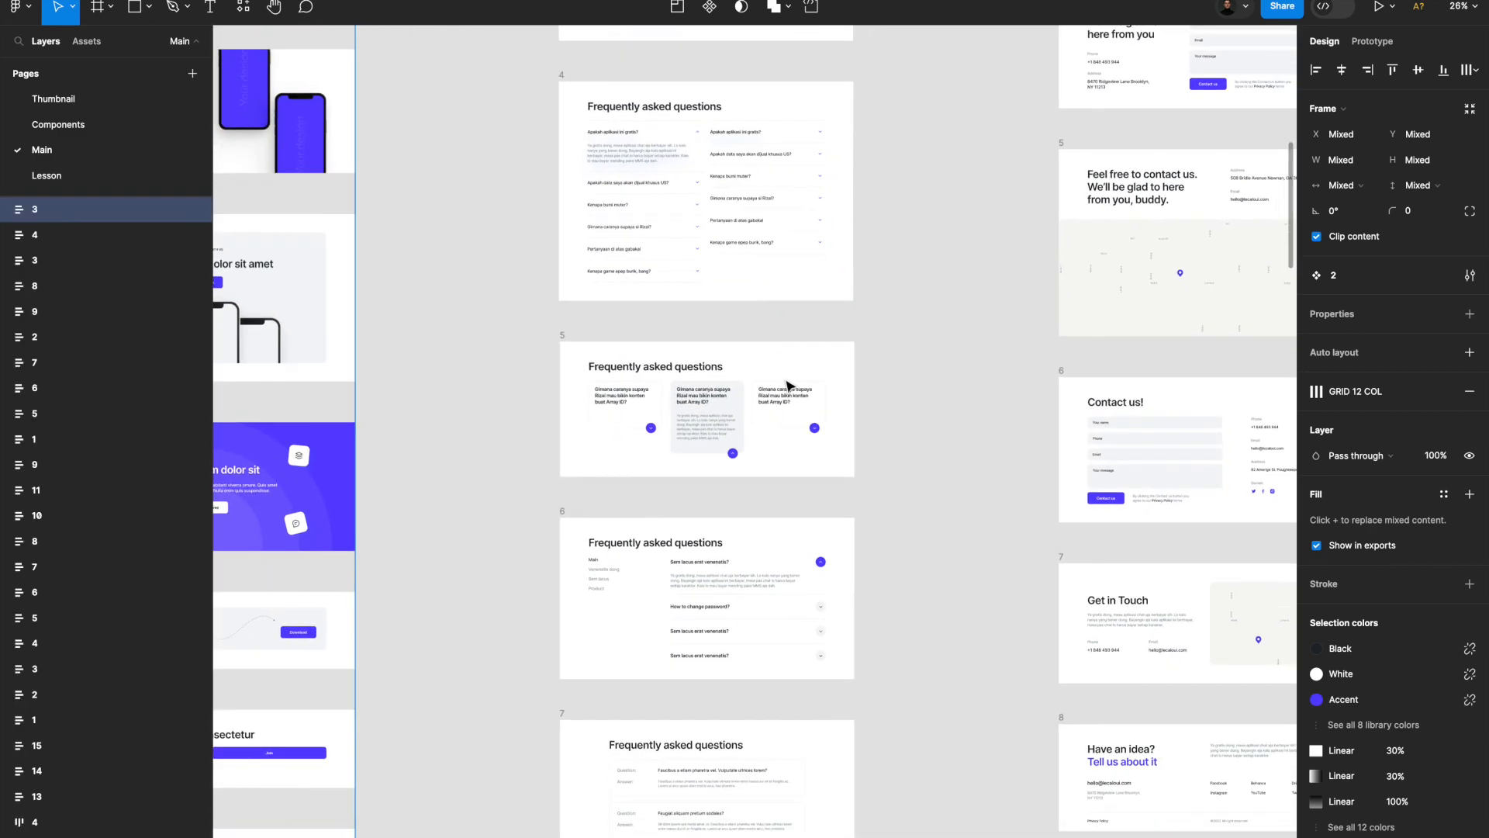
scroll(789, 385, down, 9)
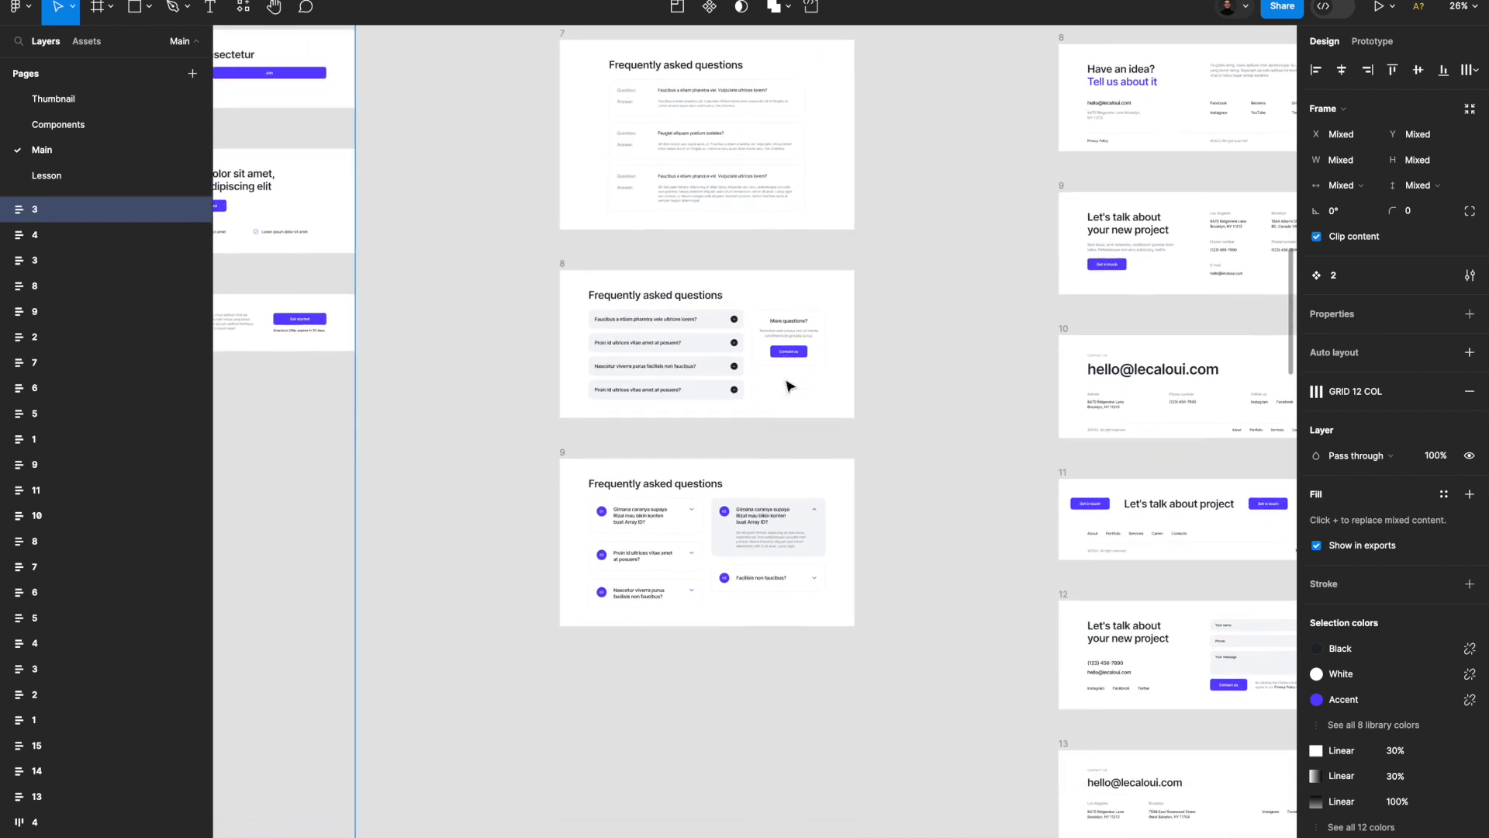
scroll(788, 386, up, 2)
scroll(688, 465, up, 2)
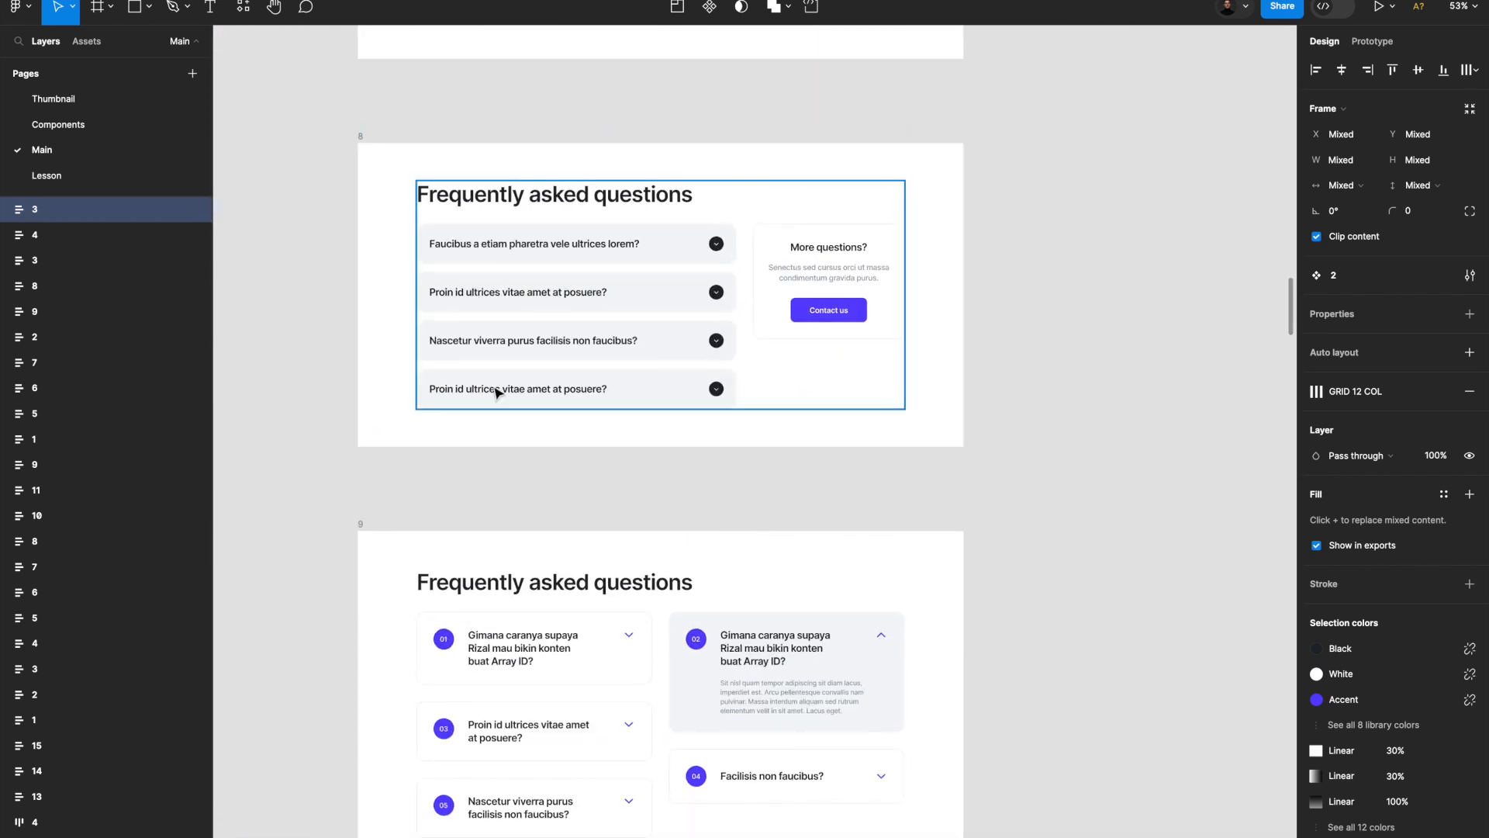
click(360, 134)
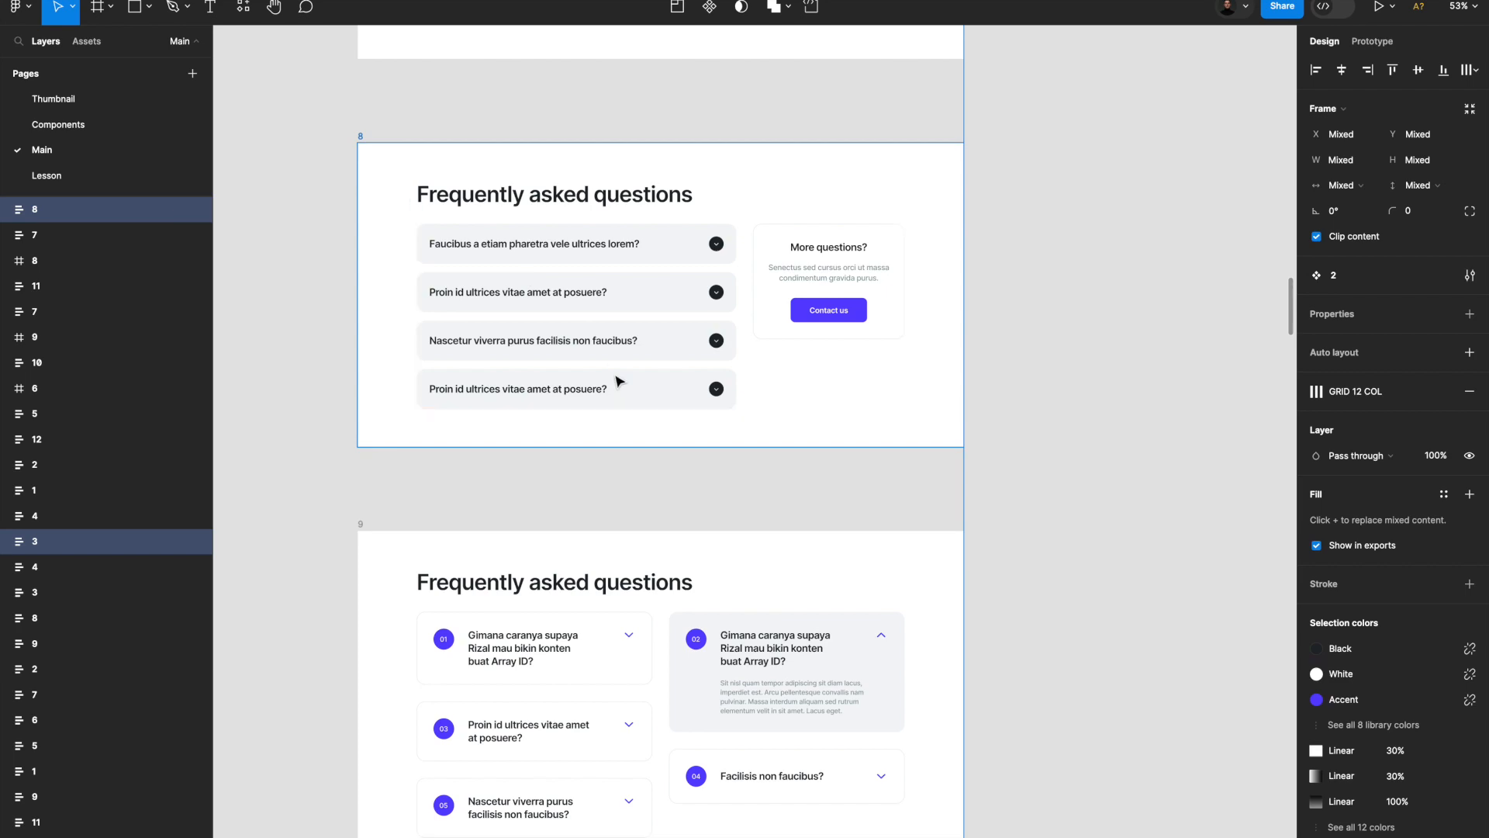
Read the 7th-screen and footer content of the brief on the Lesson page.
scroll(619, 380, down, 4)
scroll(619, 380, down, 3)
scroll(613, 376, up, 2)
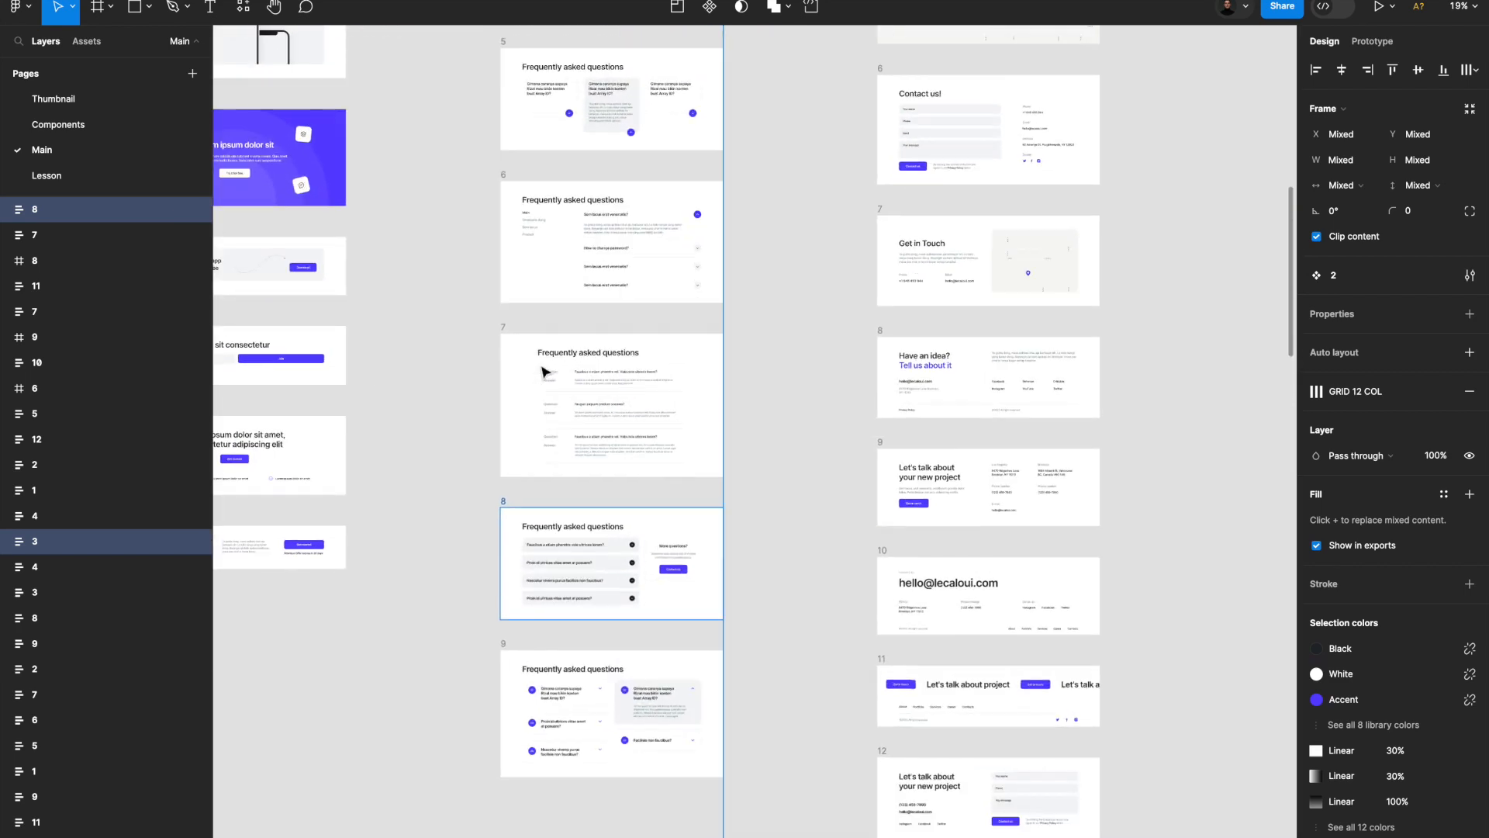
click(93, 176)
scroll(646, 675, down, 2)
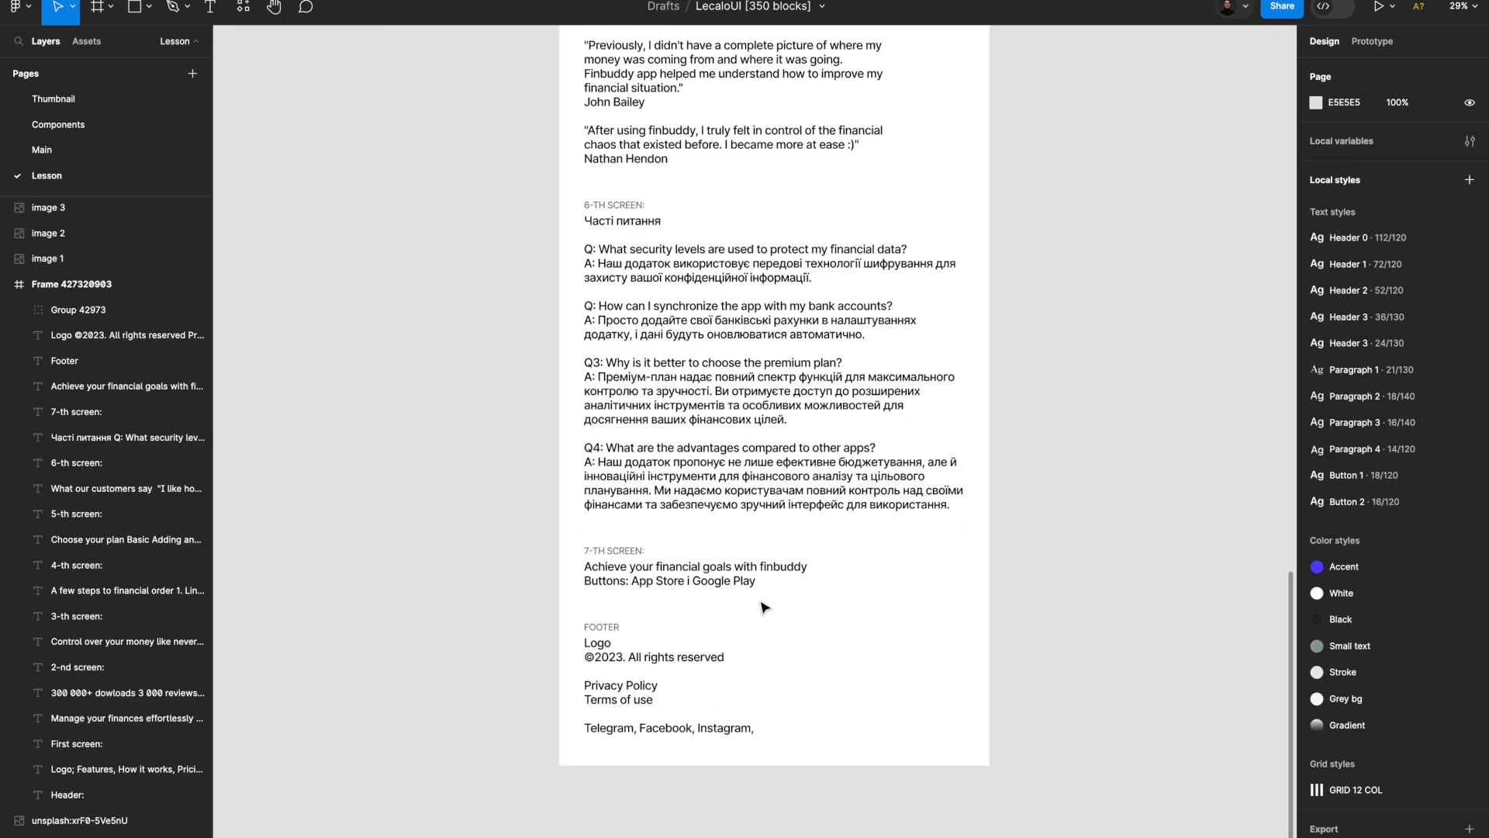
scroll(613, 737, down, 2)
scroll(509, 641, up, 3)
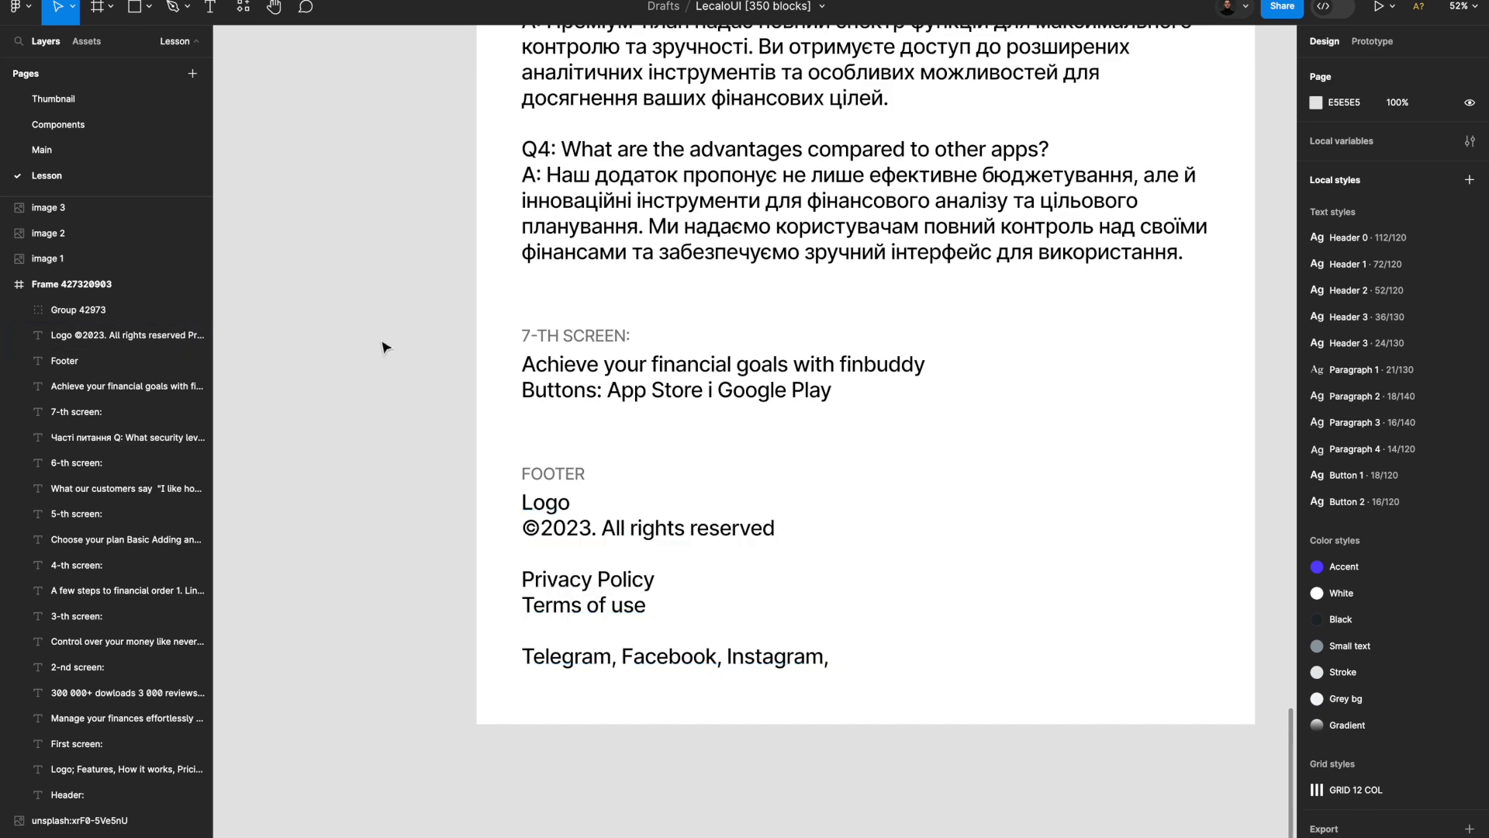
Add footer block 5 from the Main page, with three round social icons above the logo line, to the selection.
click(109, 152)
scroll(481, 341, down, 5)
scroll(481, 341, up, 10)
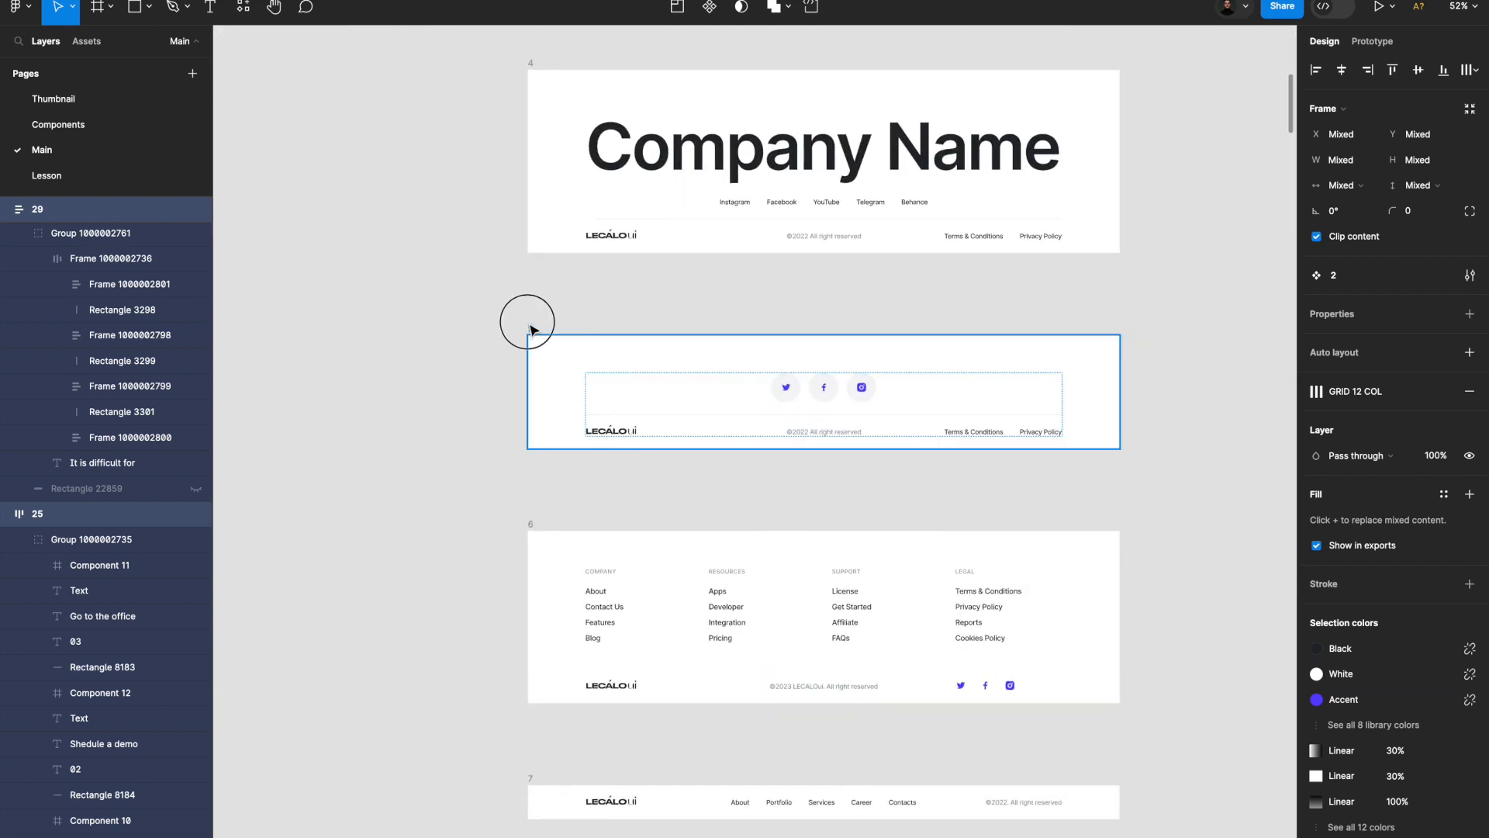
click(532, 330)
Copy all the selected blocks and paste them onto the Lesson page.
scroll(635, 309, down, 5)
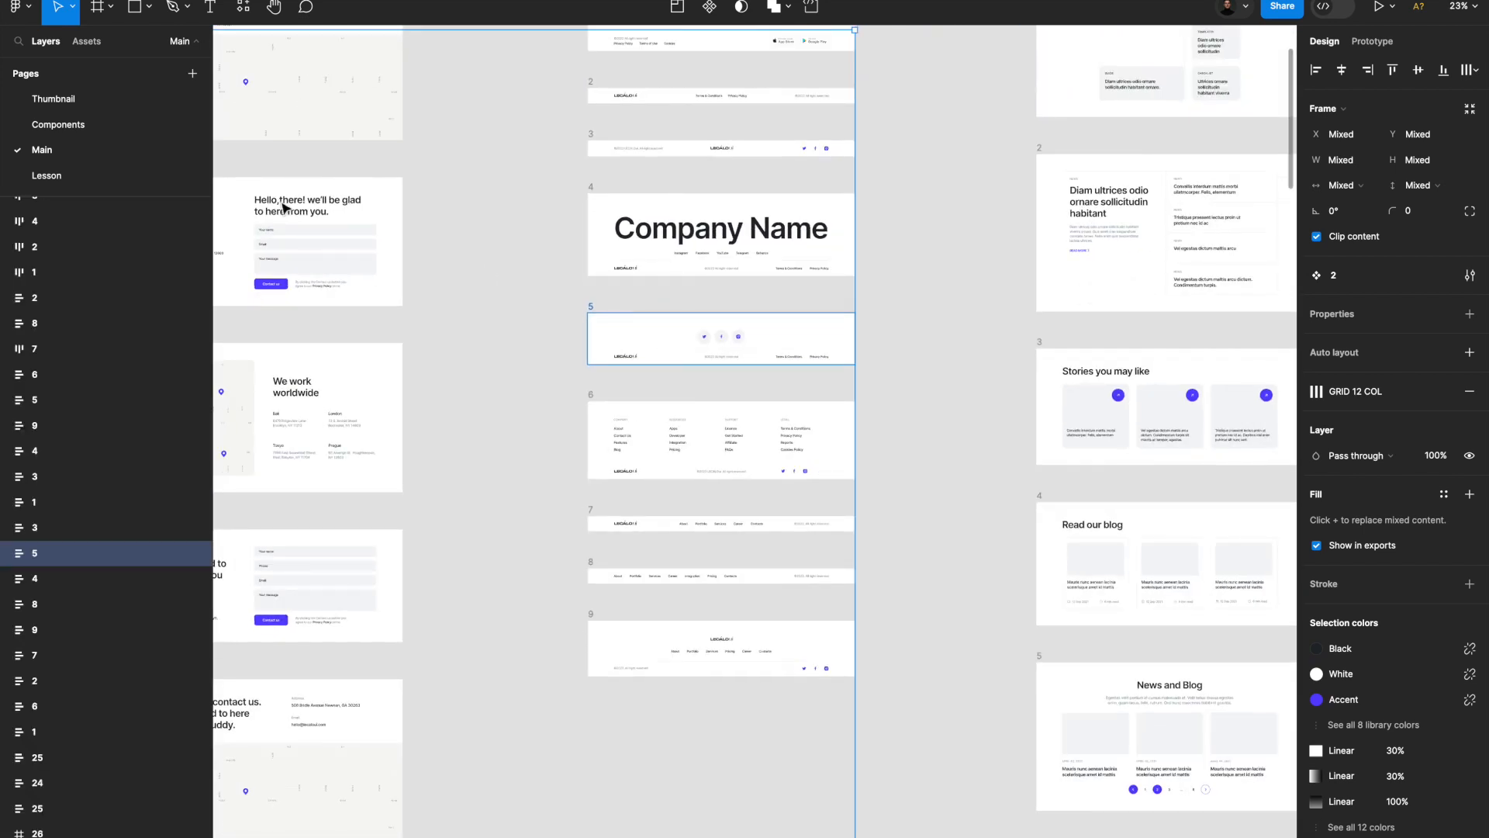
click(105, 172)
scroll(623, 332, down, 6)
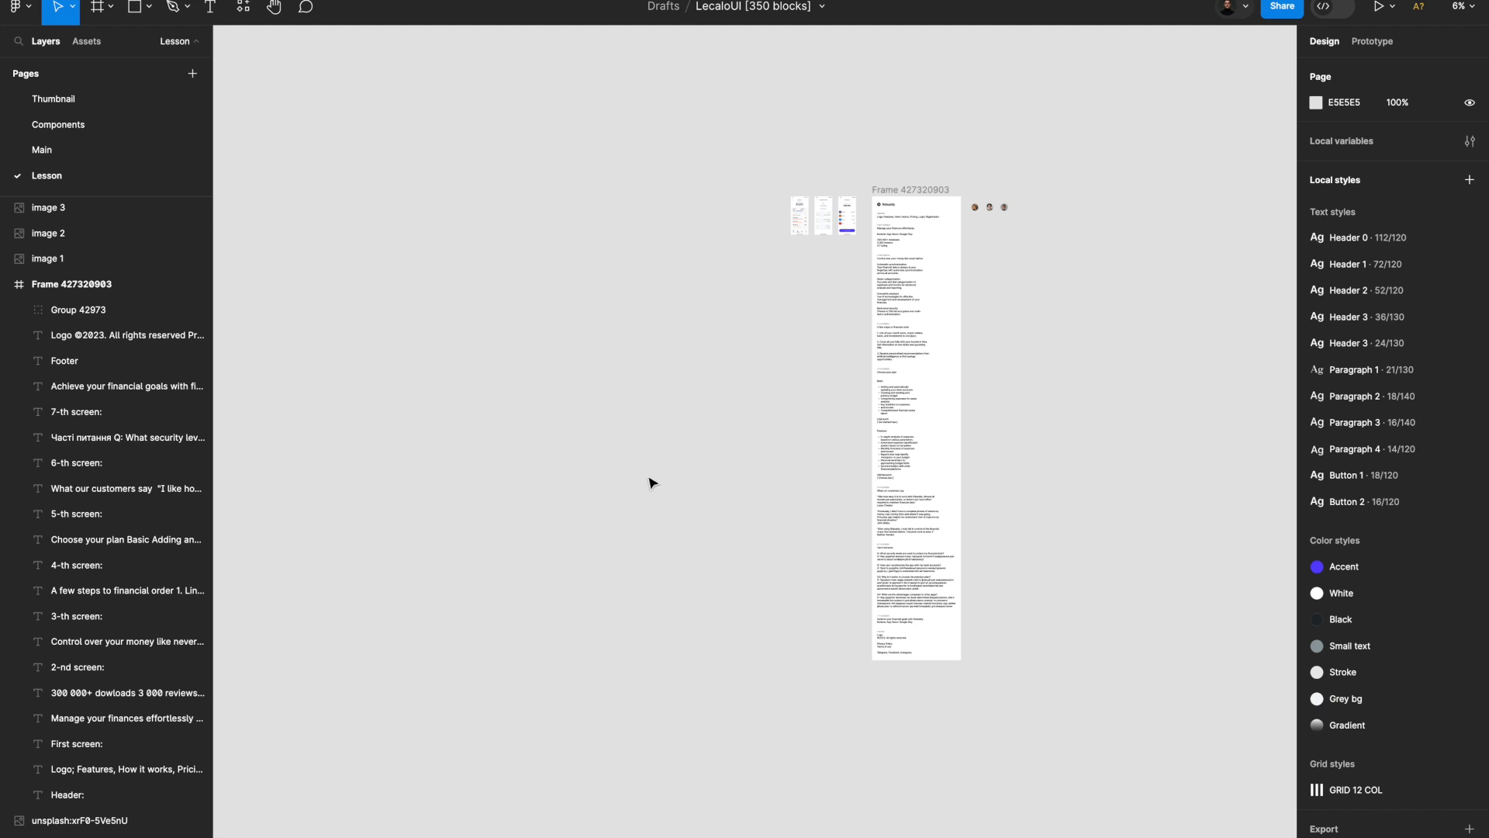
key(ctrl+a)
key(shift+1)
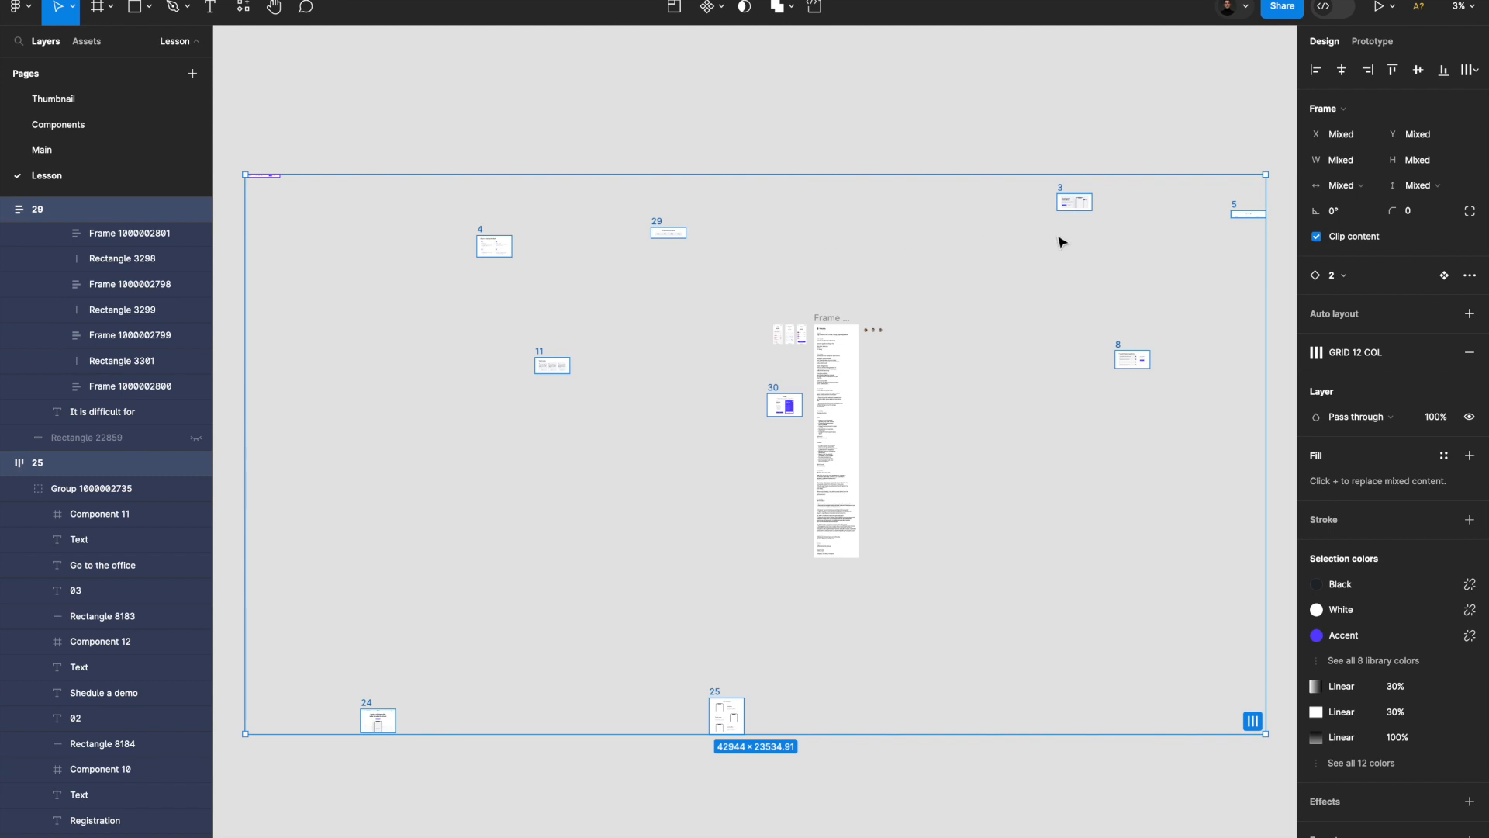
Centre the pasted blocks horizontally into one column beside the brief and set their vertical spacing to 100.
click(1342, 71)
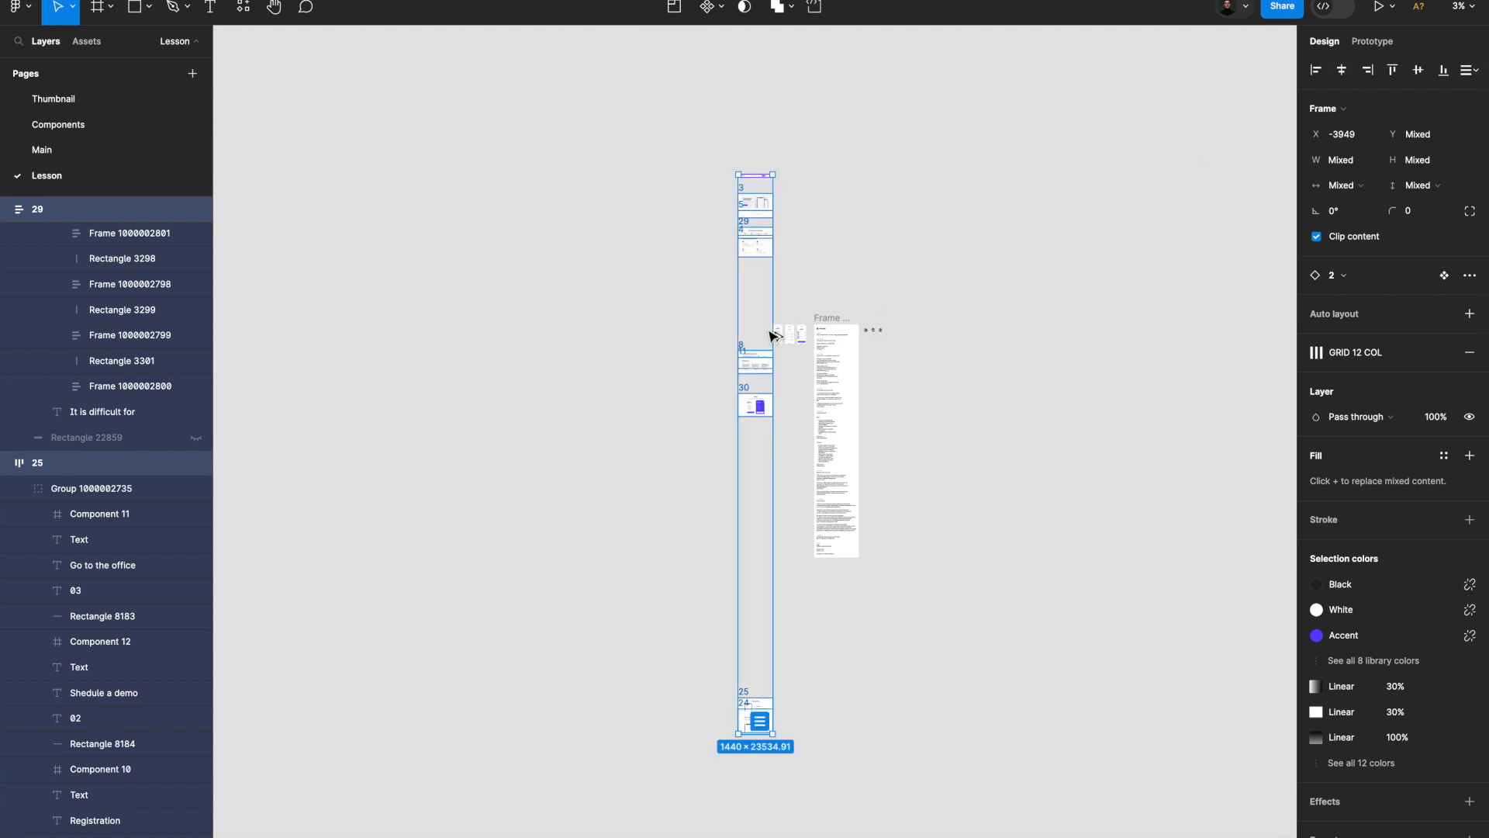
key(ctrl+alt+t)
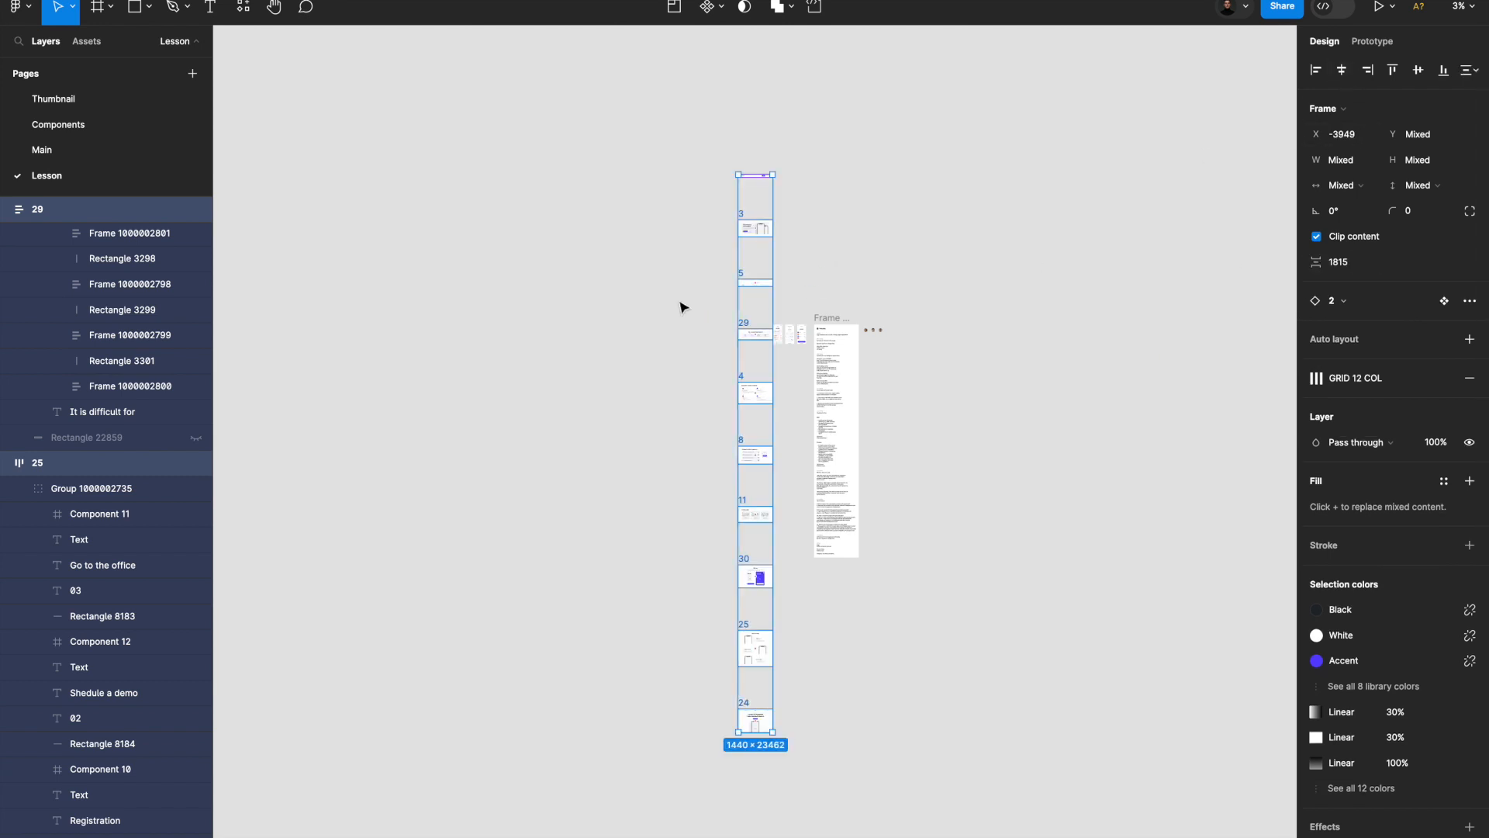
drag(753, 279, 726, 415)
scroll(721, 412, up, 3)
scroll(741, 443, down, 2)
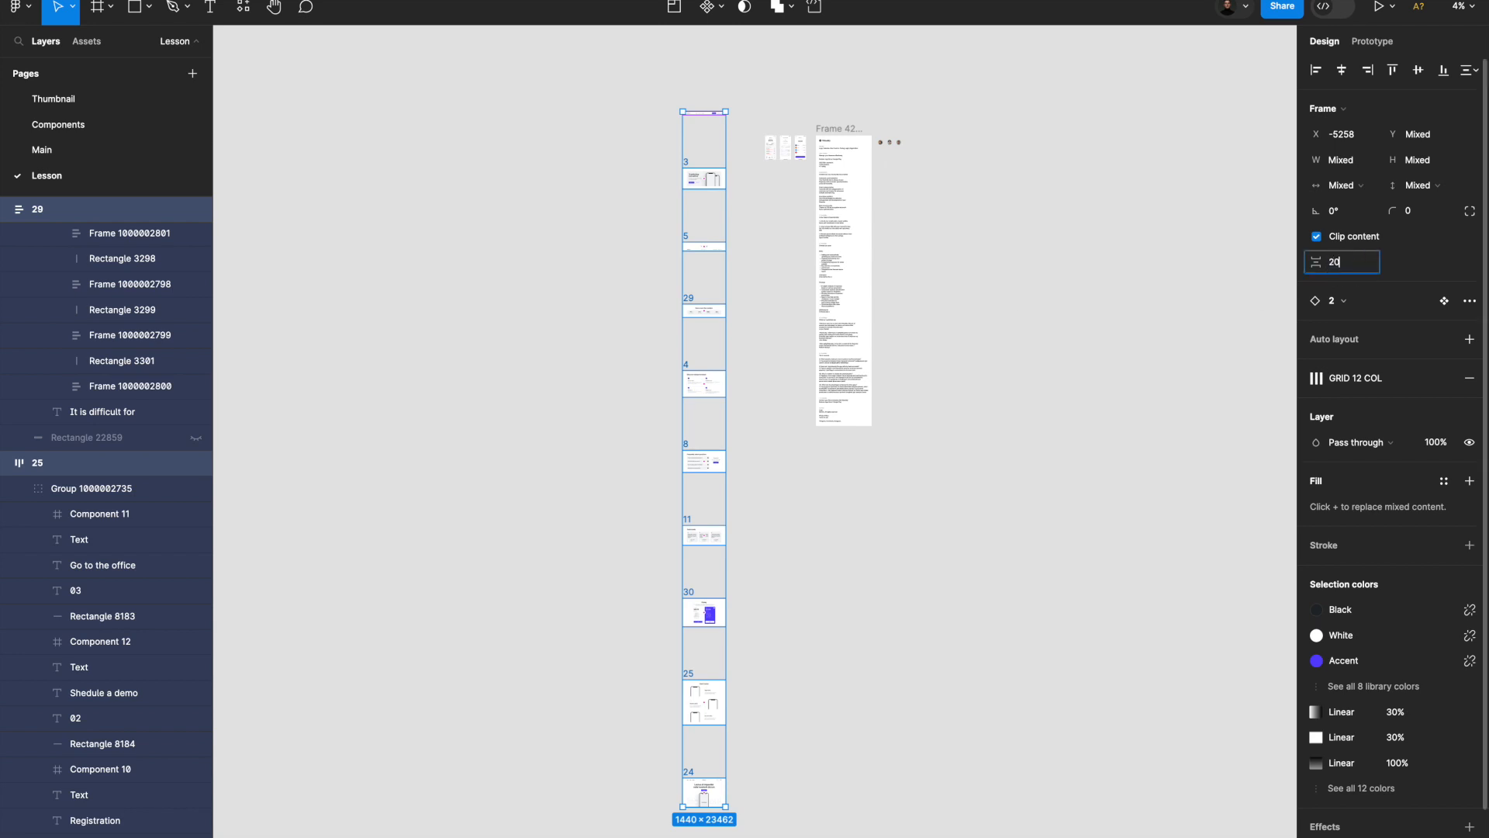
key(Return)
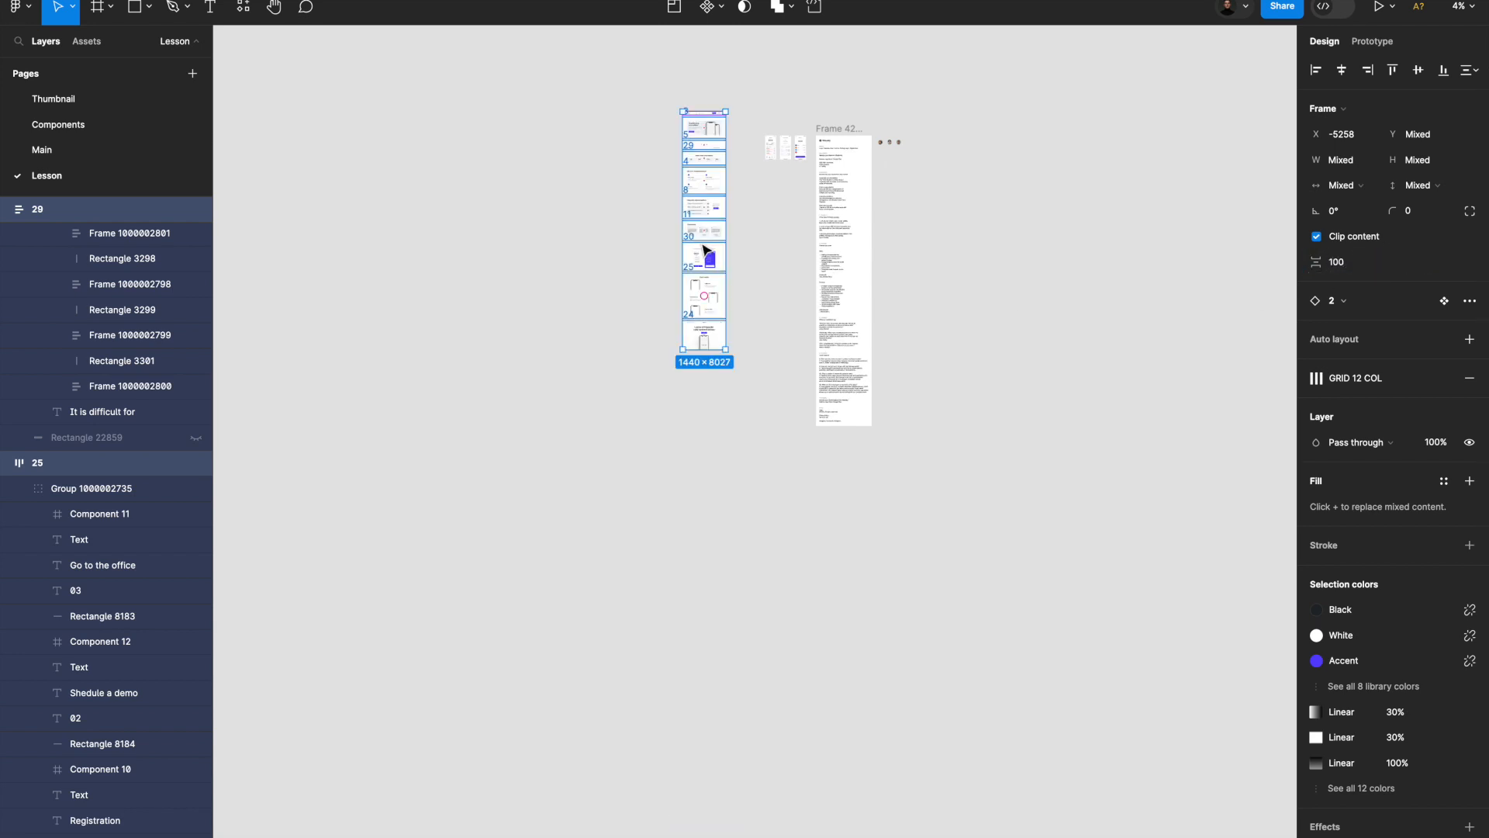
scroll(698, 234, up, 3)
drag(708, 311, 707, 340)
key(ctrl+z)
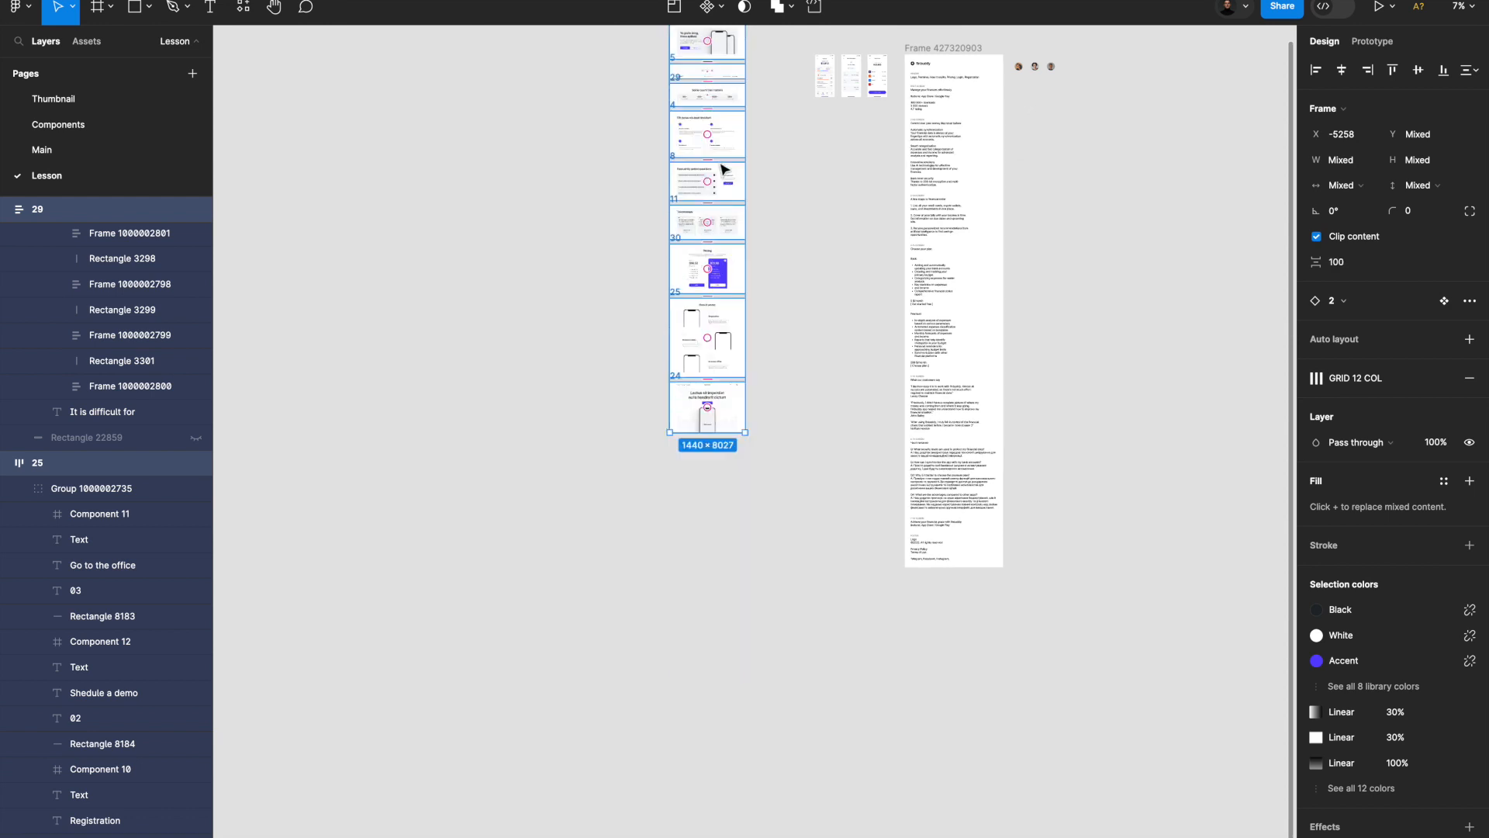
Move the hero block 24 to the top of the column and the "How it works" block 25 up below block 3.
scroll(722, 310, up, 2)
drag(760, 269, 760, 400)
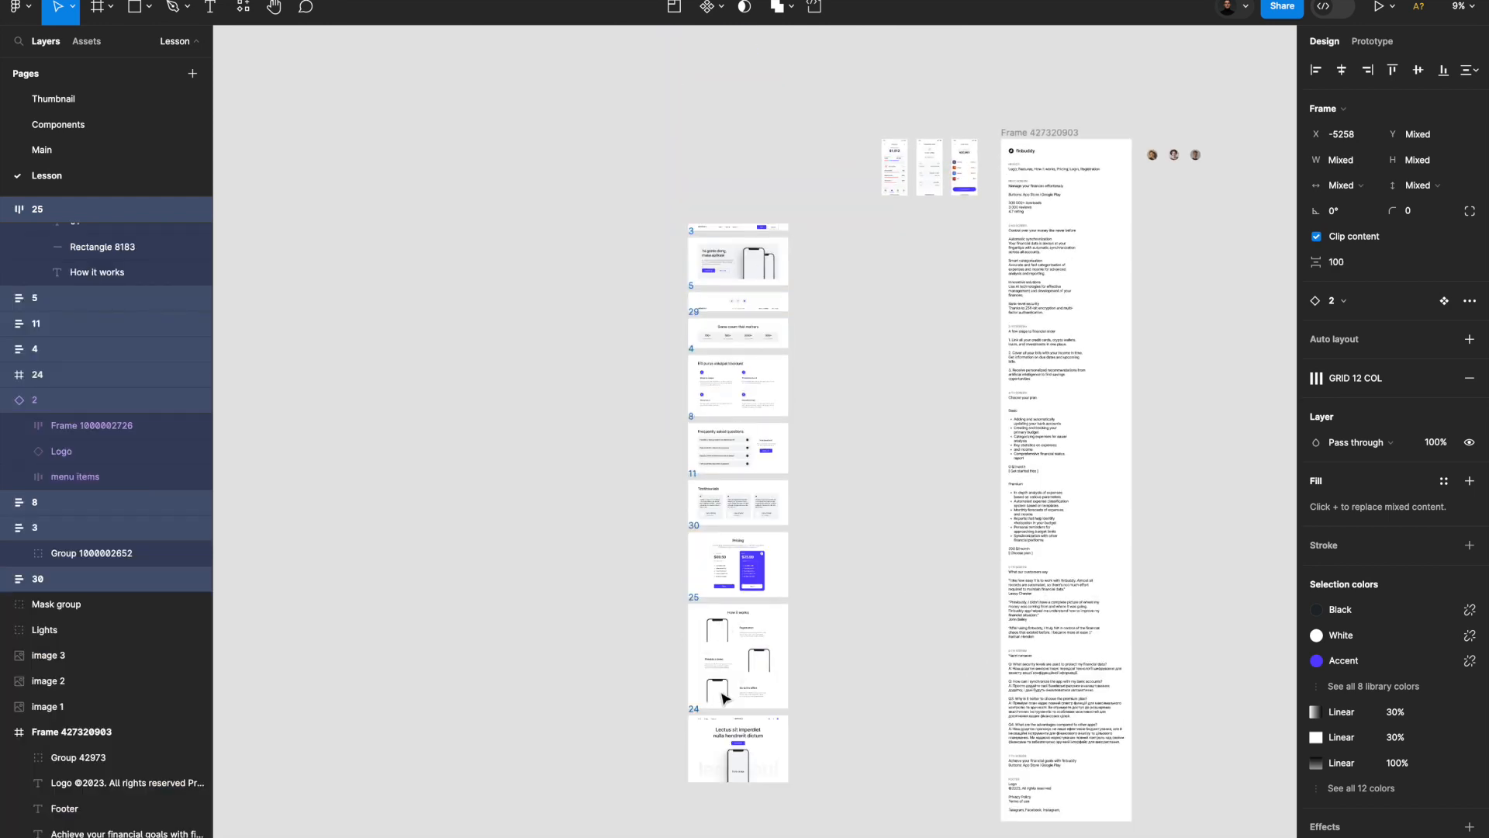
drag(742, 741, 749, 243)
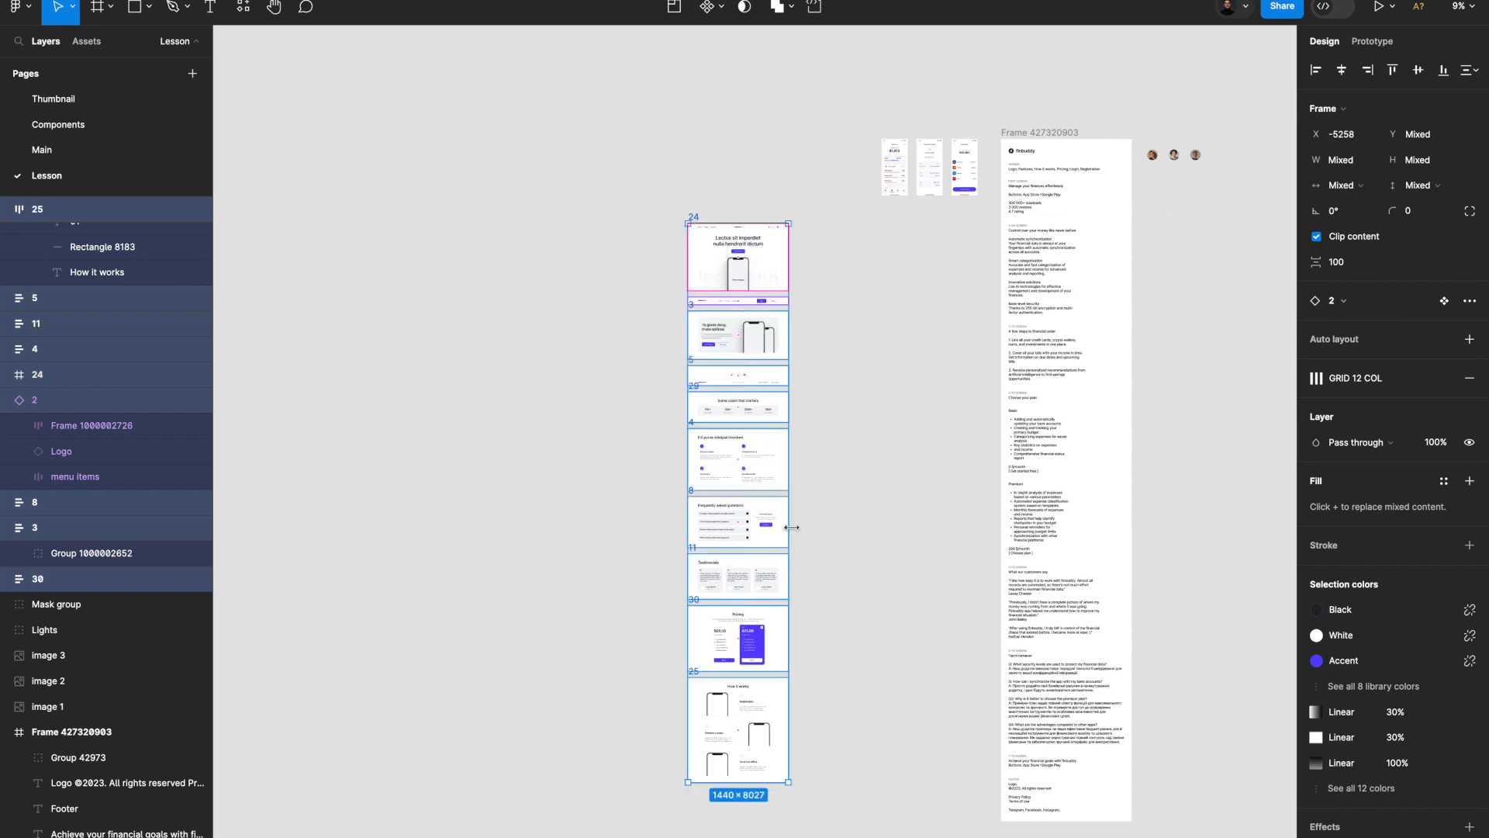
drag(742, 737, 743, 339)
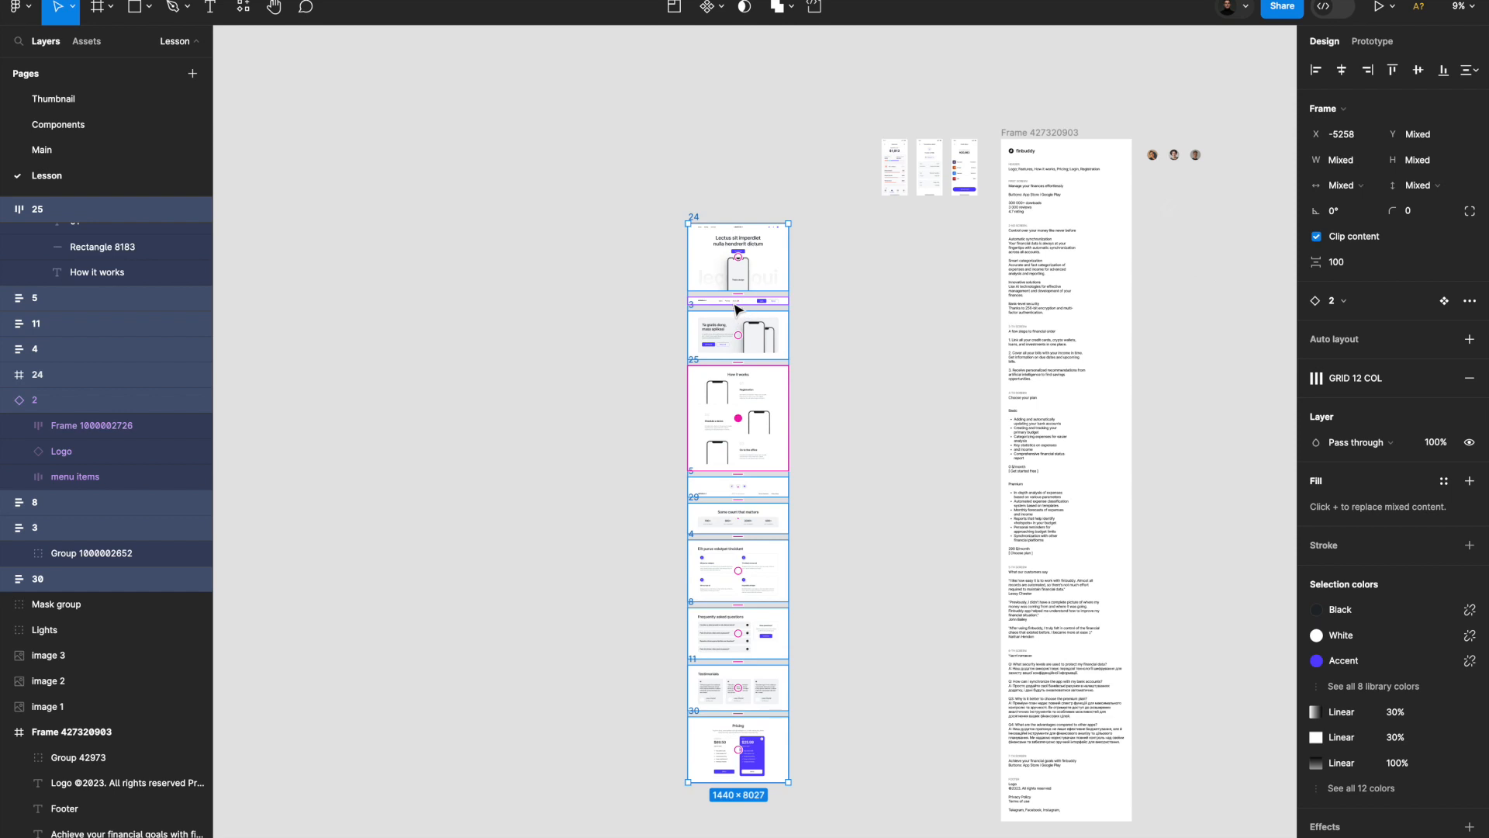
Move the navigation bar above the hero and the "Some count that matters" block directly below the hero.
scroll(737, 309, up, 10)
drag(747, 299, 749, 35)
key(minus)
scroll(803, 387, down, 6)
scroll(804, 390, down, 3)
scroll(799, 462, up, 5)
drag(781, 630, 771, 101)
Move the "Frequently asked questions" block to the end of the column, below Pricing.
scroll(786, 460, down, 5)
scroll(786, 459, down, 5)
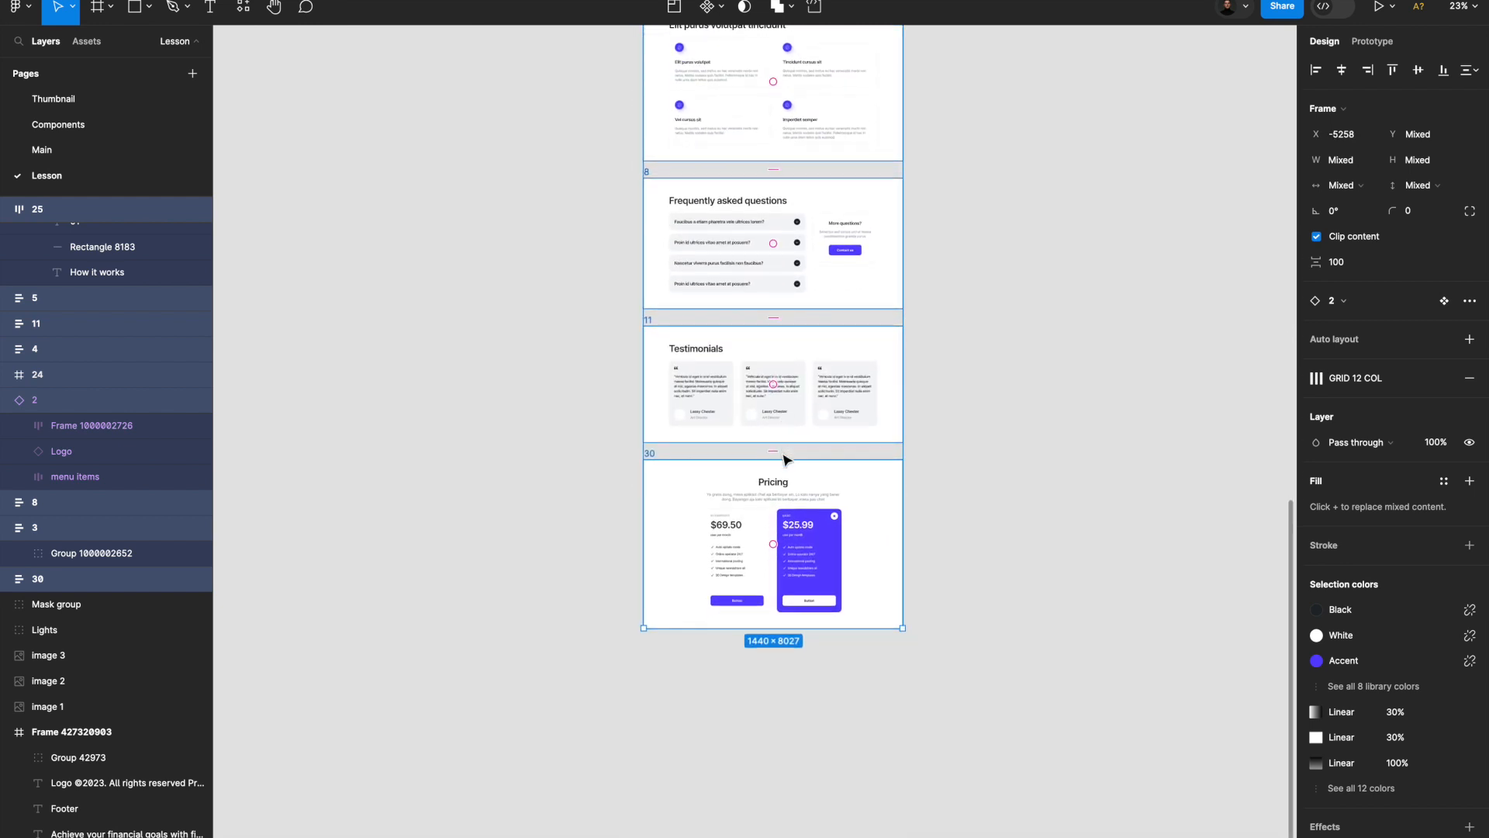
drag(773, 228, 774, 515)
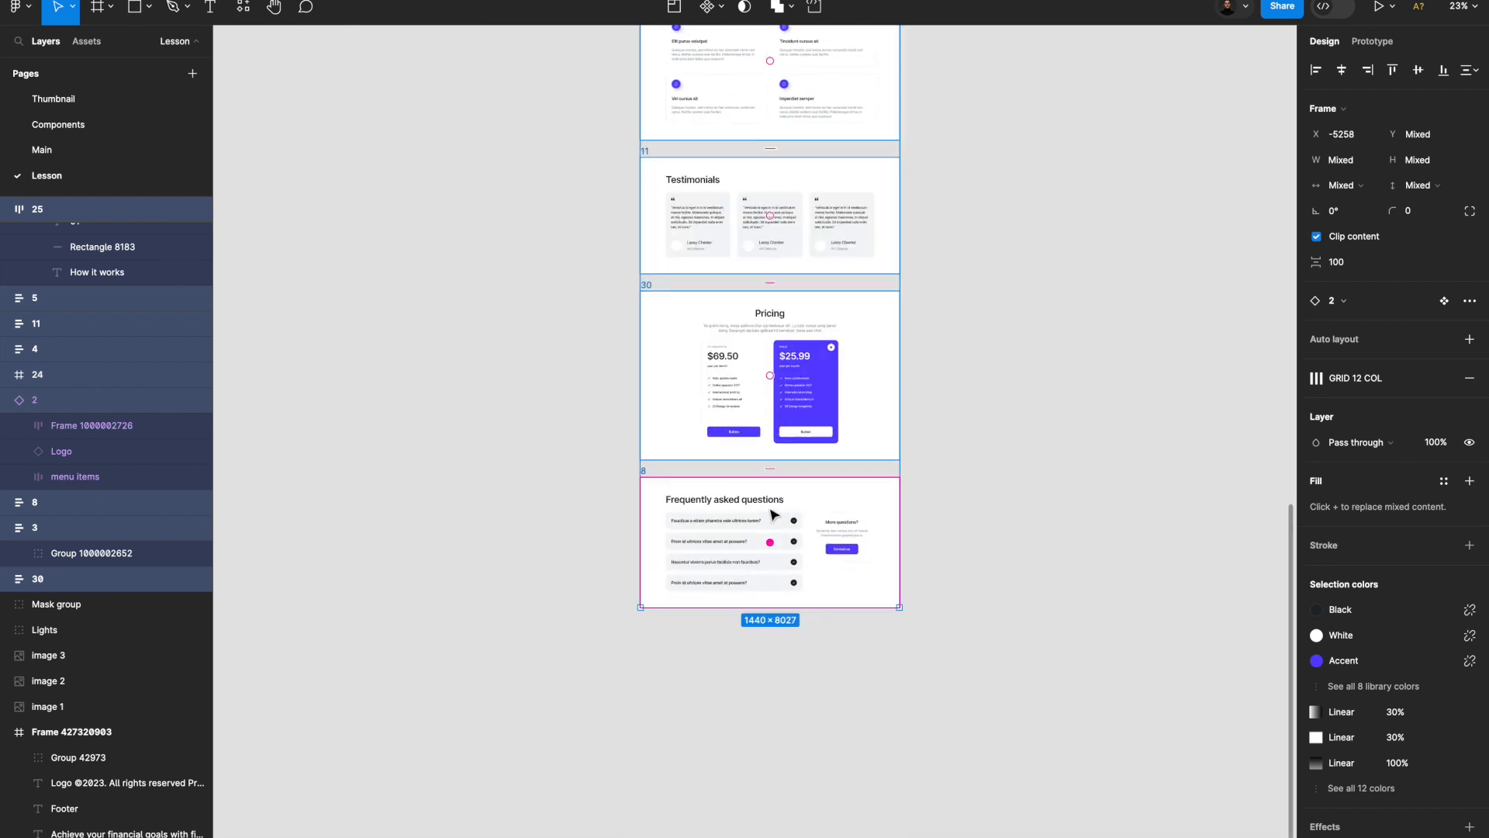
Reorder the middle blocks as features, How it works, Pricing and Testimonials, and put the footer at the end of the column.
scroll(774, 527, down, 3)
drag(770, 298, 771, 116)
scroll(775, 194, down, 4)
drag(781, 231, 758, 349)
scroll(758, 349, down, 2)
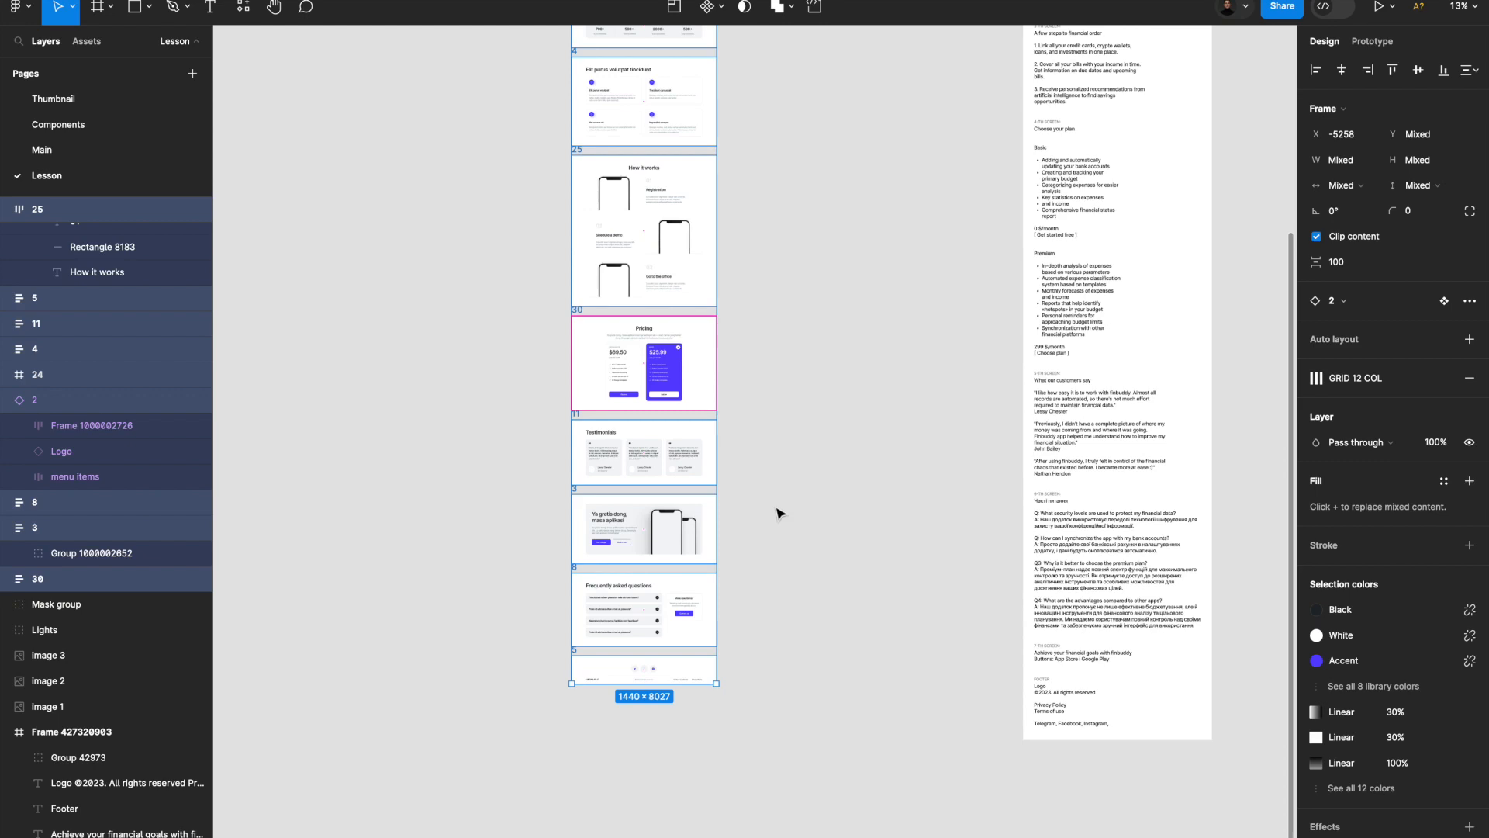
Move the call-to-action block 3 below the FAQ block, directly above the footer, and clear the selection.
scroll(778, 505, up, 3)
drag(656, 524, 658, 652)
scroll(851, 519, up, 3)
scroll(851, 519, down, 2)
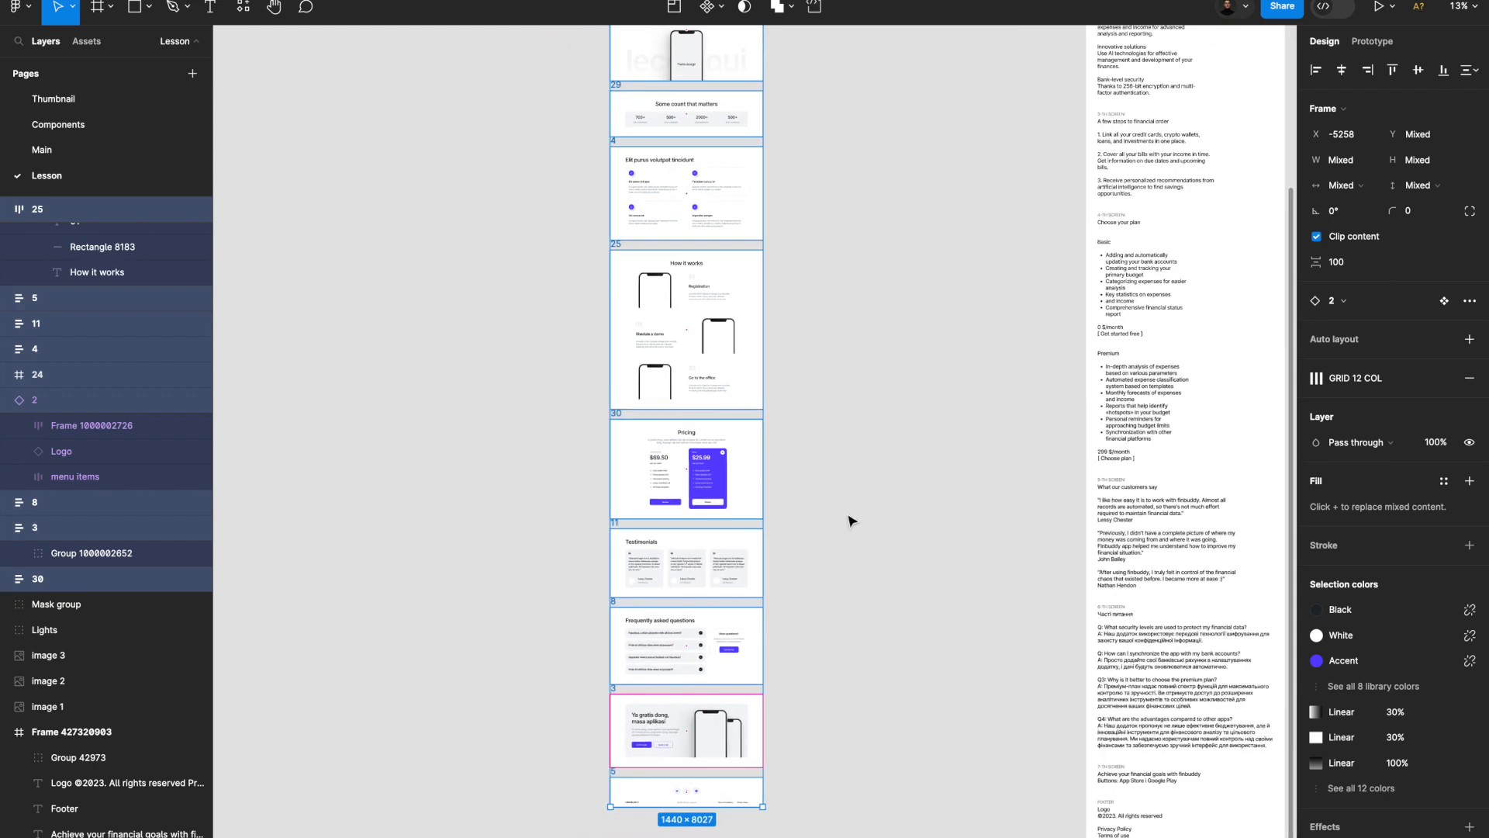
click(851, 519)
Move the hero block 24 out of the column into the empty space between it and the brief.
scroll(851, 519, up, 3)
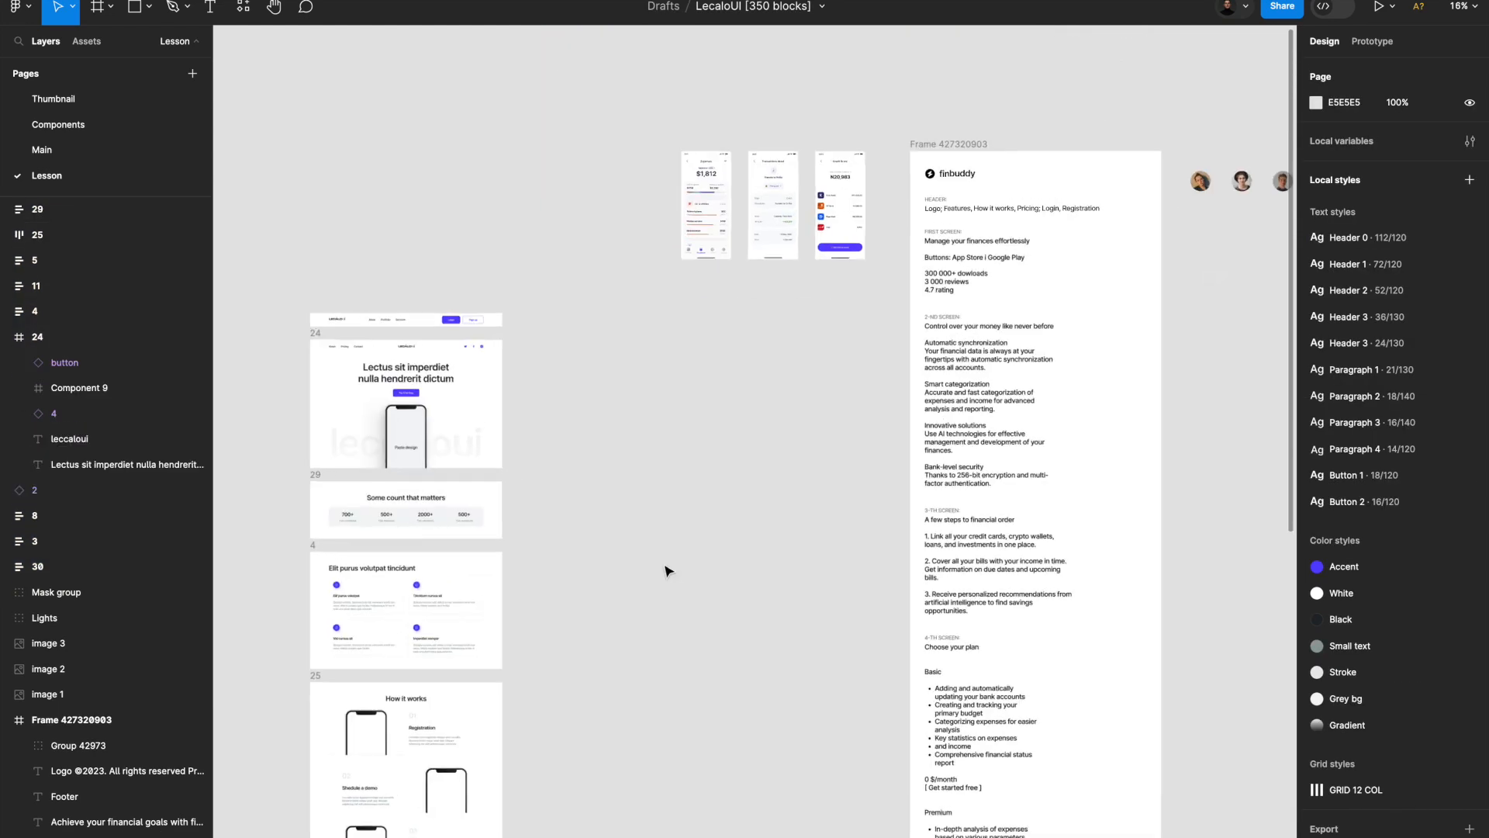
scroll(659, 497, up, 1)
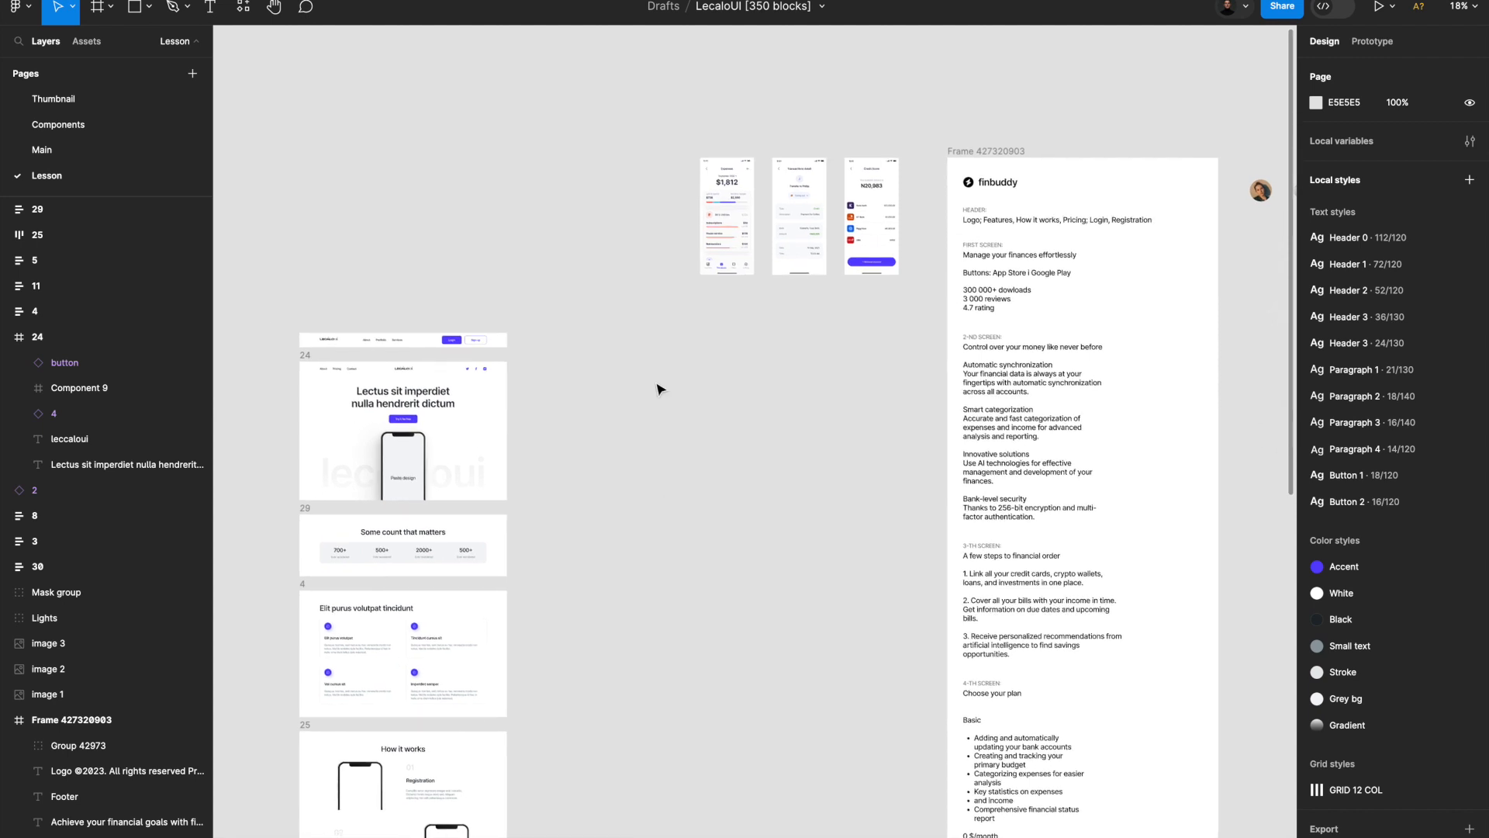
click(305, 357)
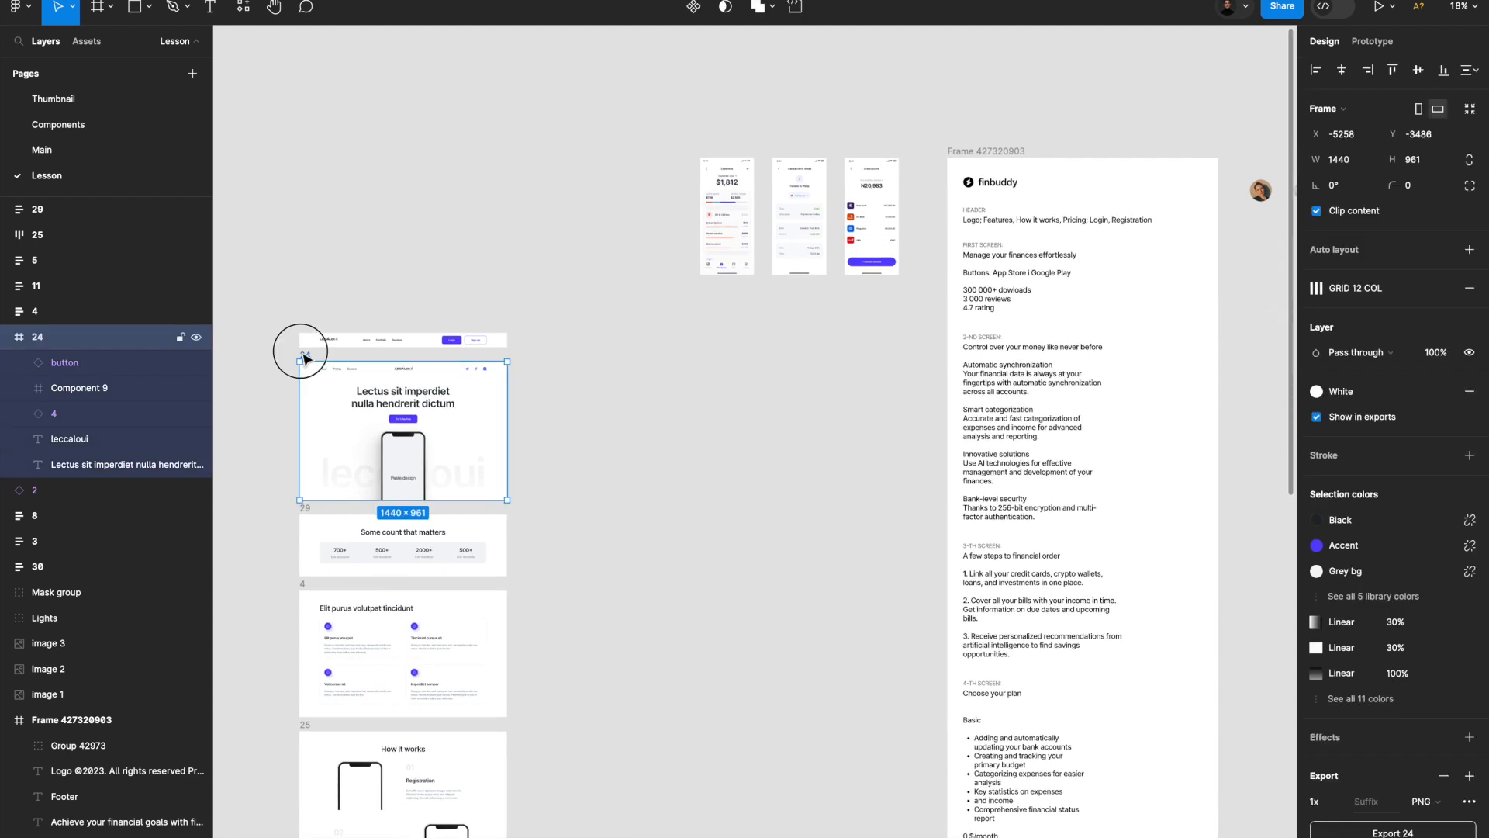
drag(409, 359, 659, 339)
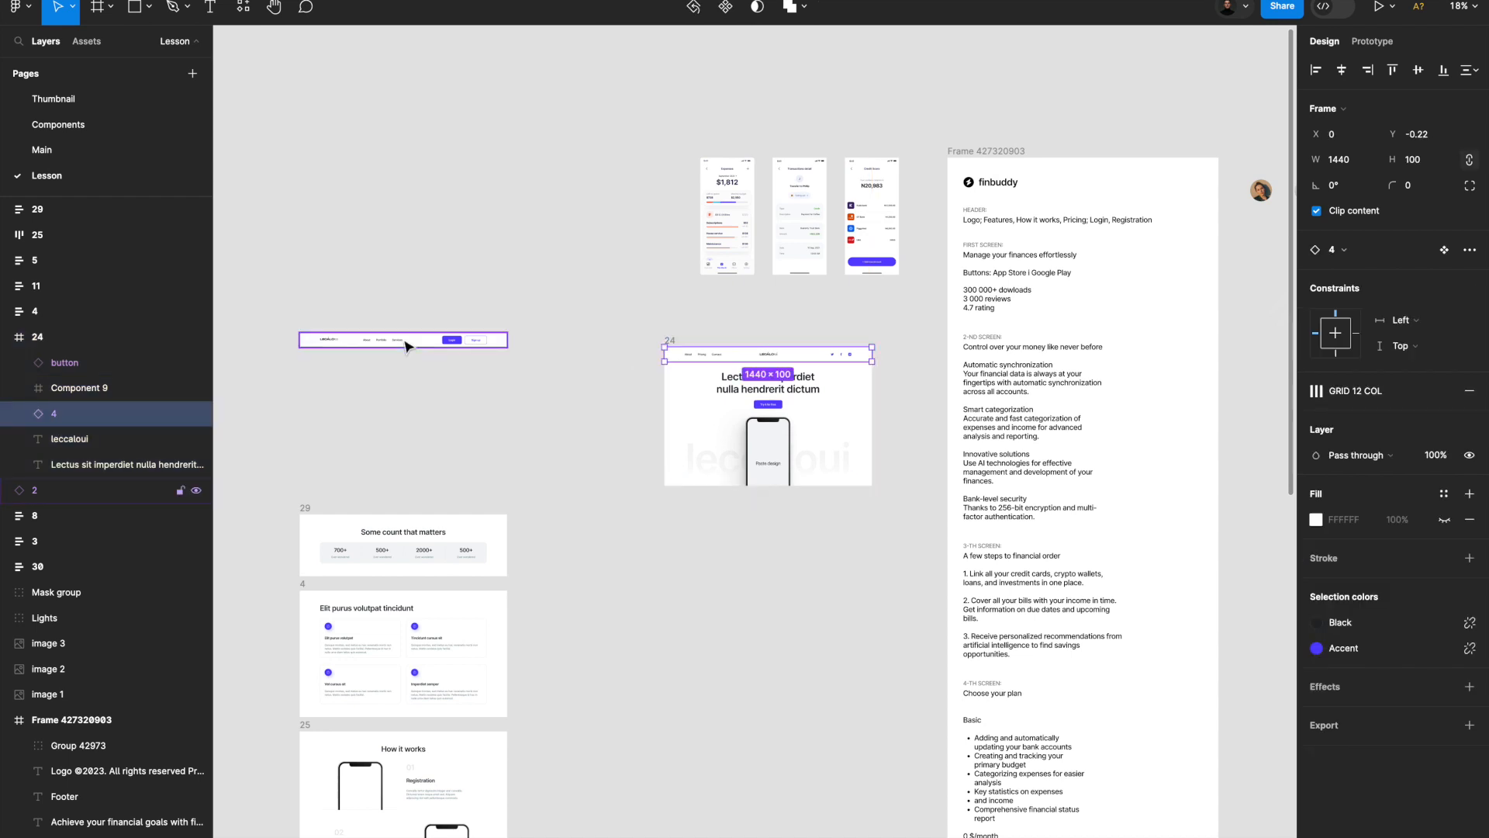
Delete the hero block's built-in navigation bar.
key(Escape)
click(730, 359)
key(Escape)
Place the separate navigation bar with Login and Sign up buttons inside hero frame 24, aligned to its top edge.
click(682, 343)
drag(699, 354, 698, 415)
key(Escape)
scroll(752, 341, up, 1)
scroll(753, 341, up, 2)
click(748, 369)
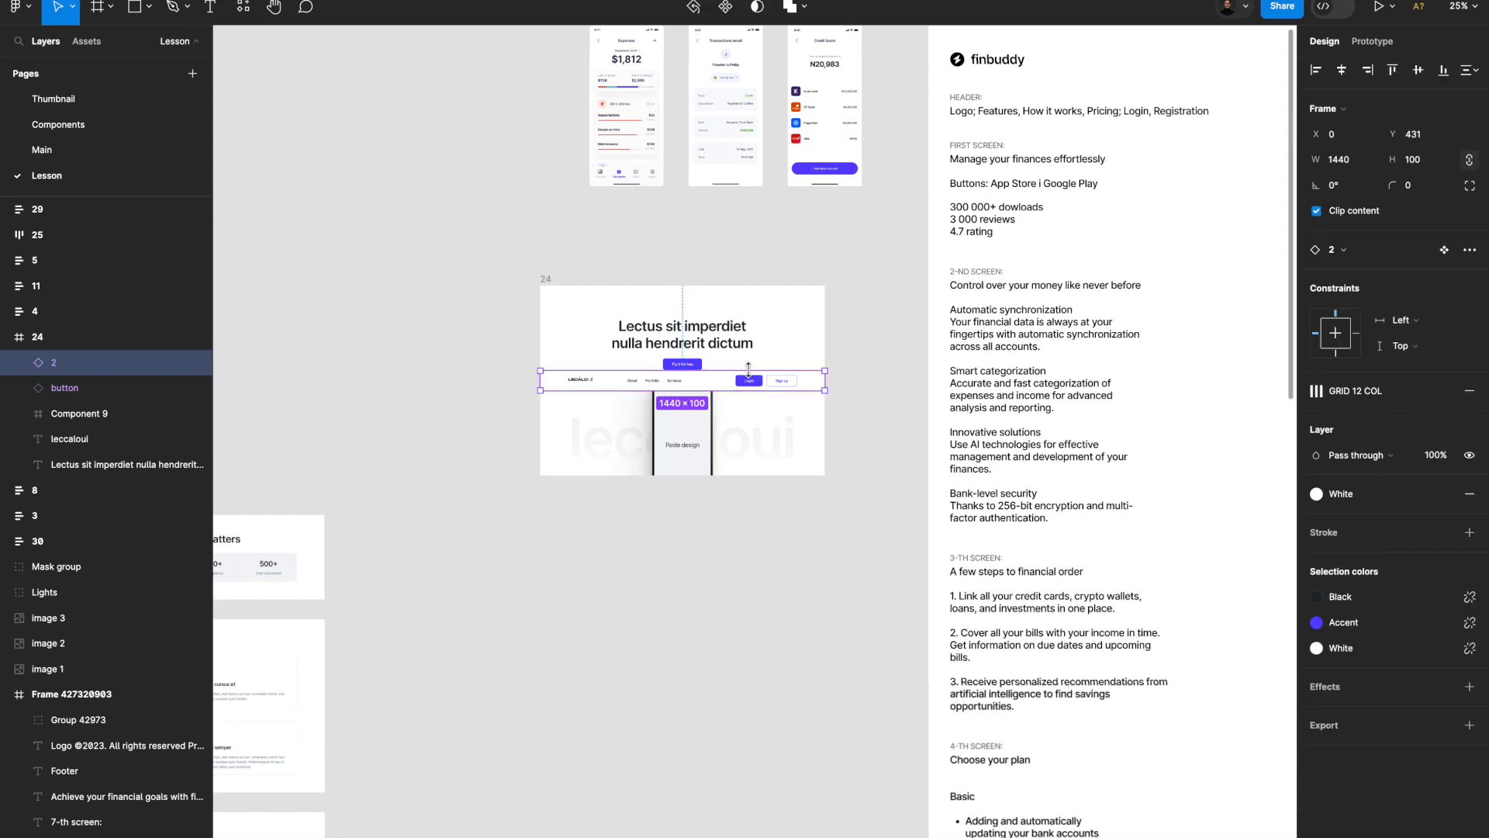
scroll(748, 365, up, 3)
click(1392, 70)
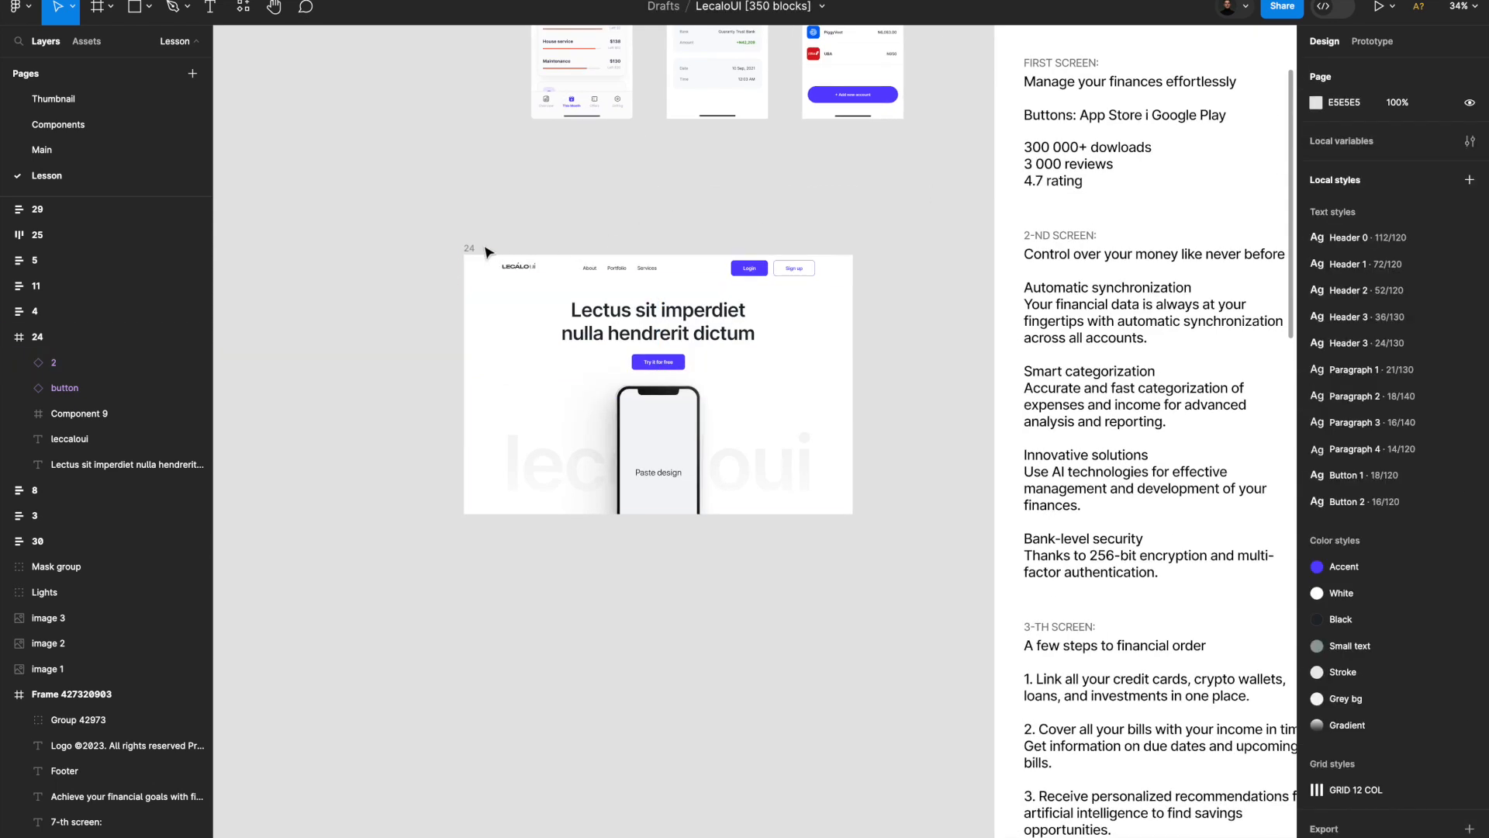
Extend hero frame 24 downward to a height of about 2259 and position it beneath the app screens beside the brief.
key(Escape)
scroll(833, 516, down, 1)
drag(781, 504, 778, 799)
click(884, 481)
drag(534, 289, 591, 277)
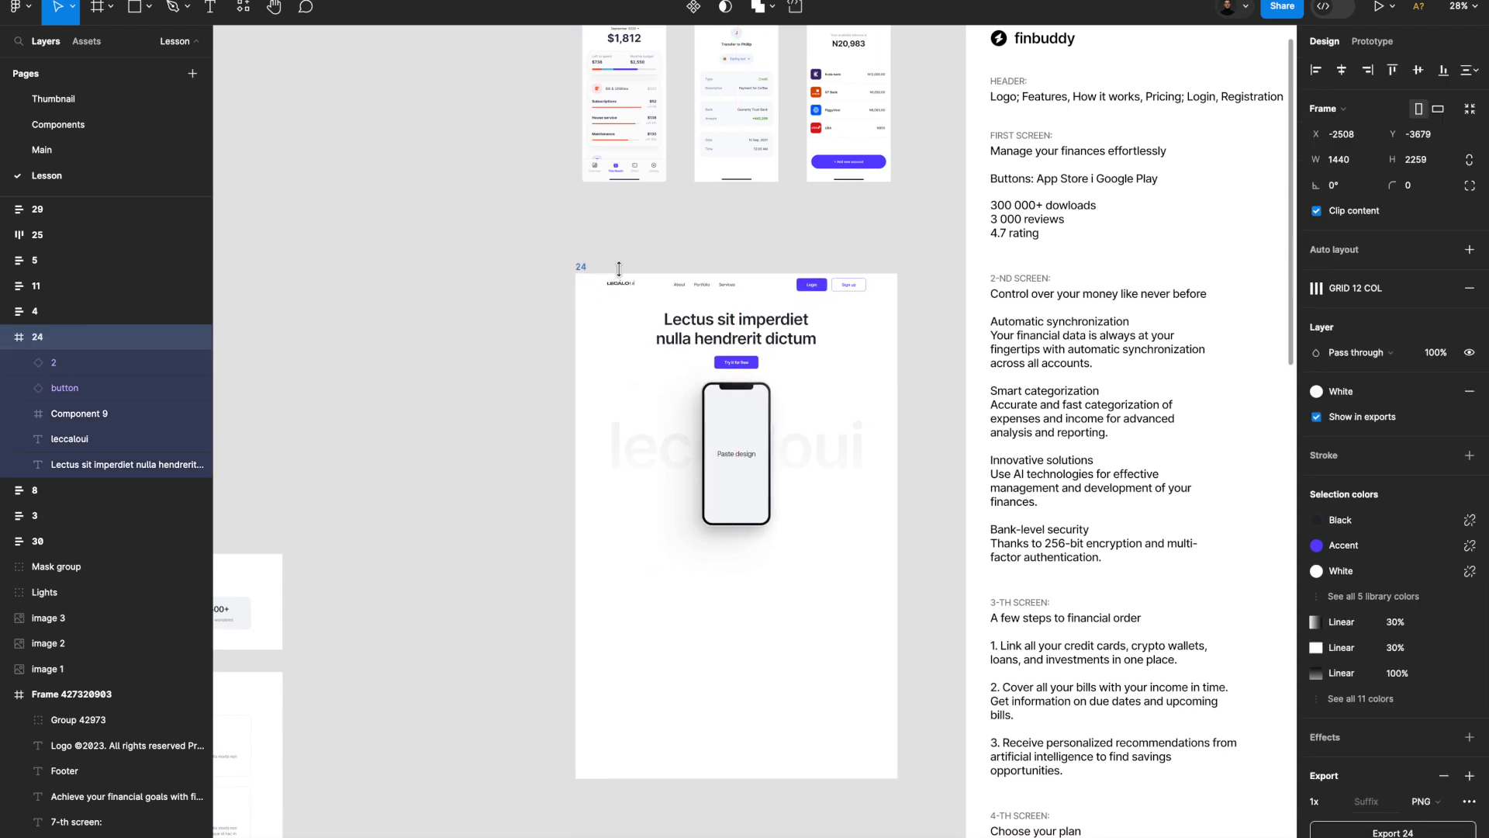
click(799, 260)
Replace the About link in the hero navigation bar with Features, copied from the brief's header line.
scroll(915, 297, up, 3)
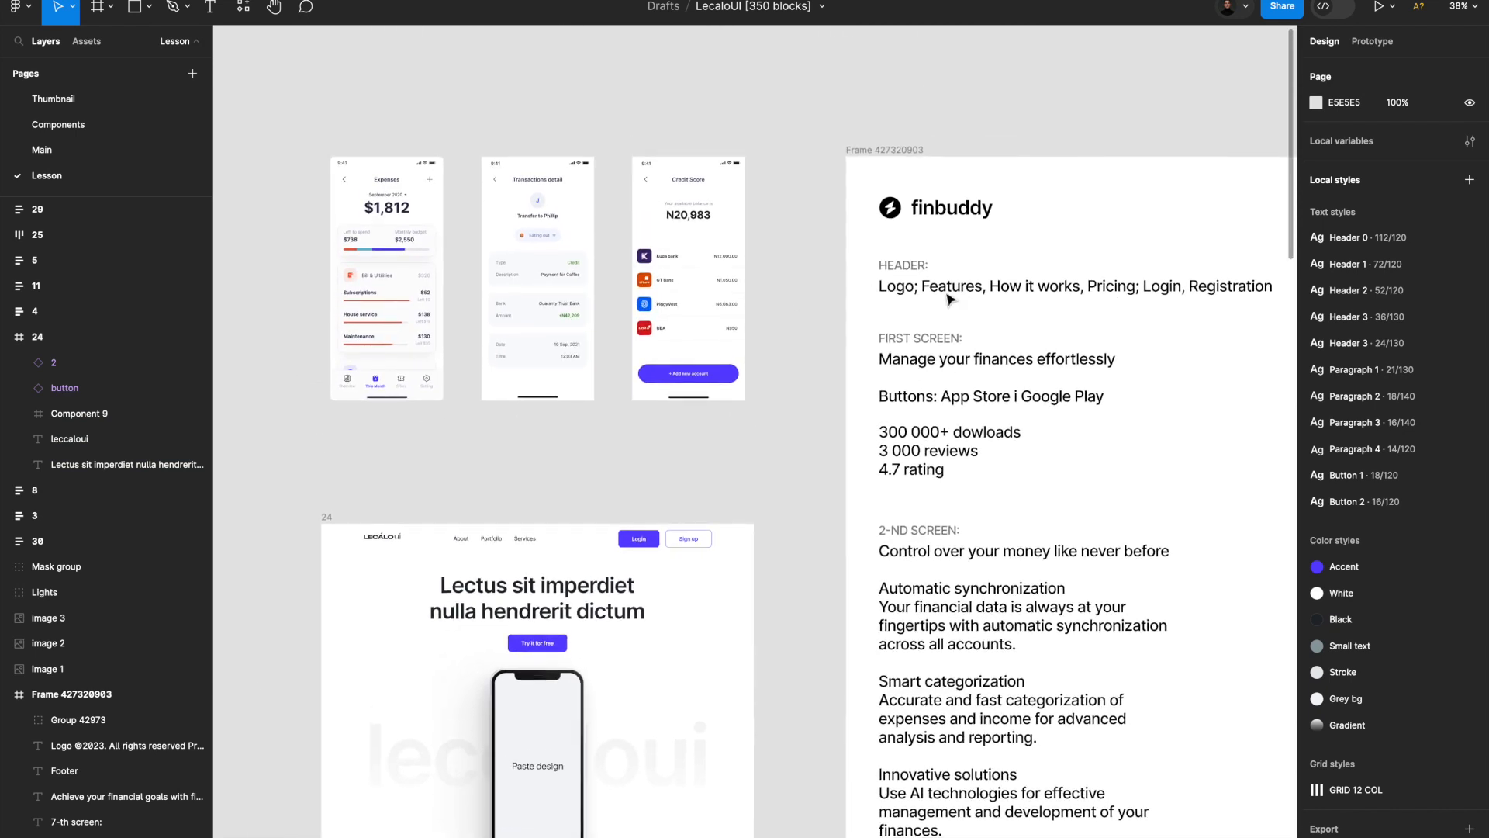
double_click(933, 288)
mouse_move(922, 287)
mouse_down()
mouse_move(961, 289)
mouse_move(919, 286)
mouse_up()
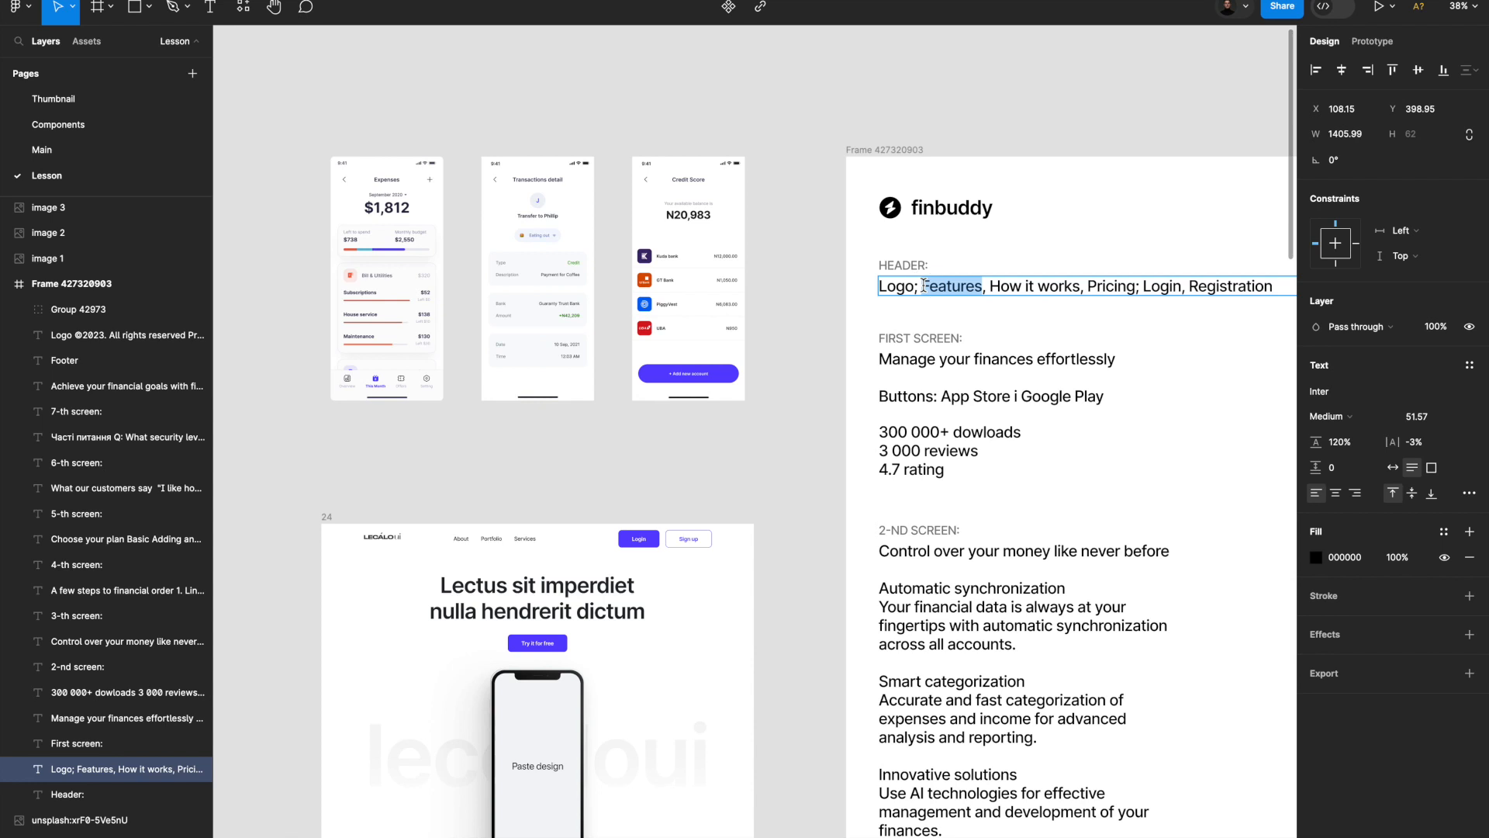
double_click(460, 538)
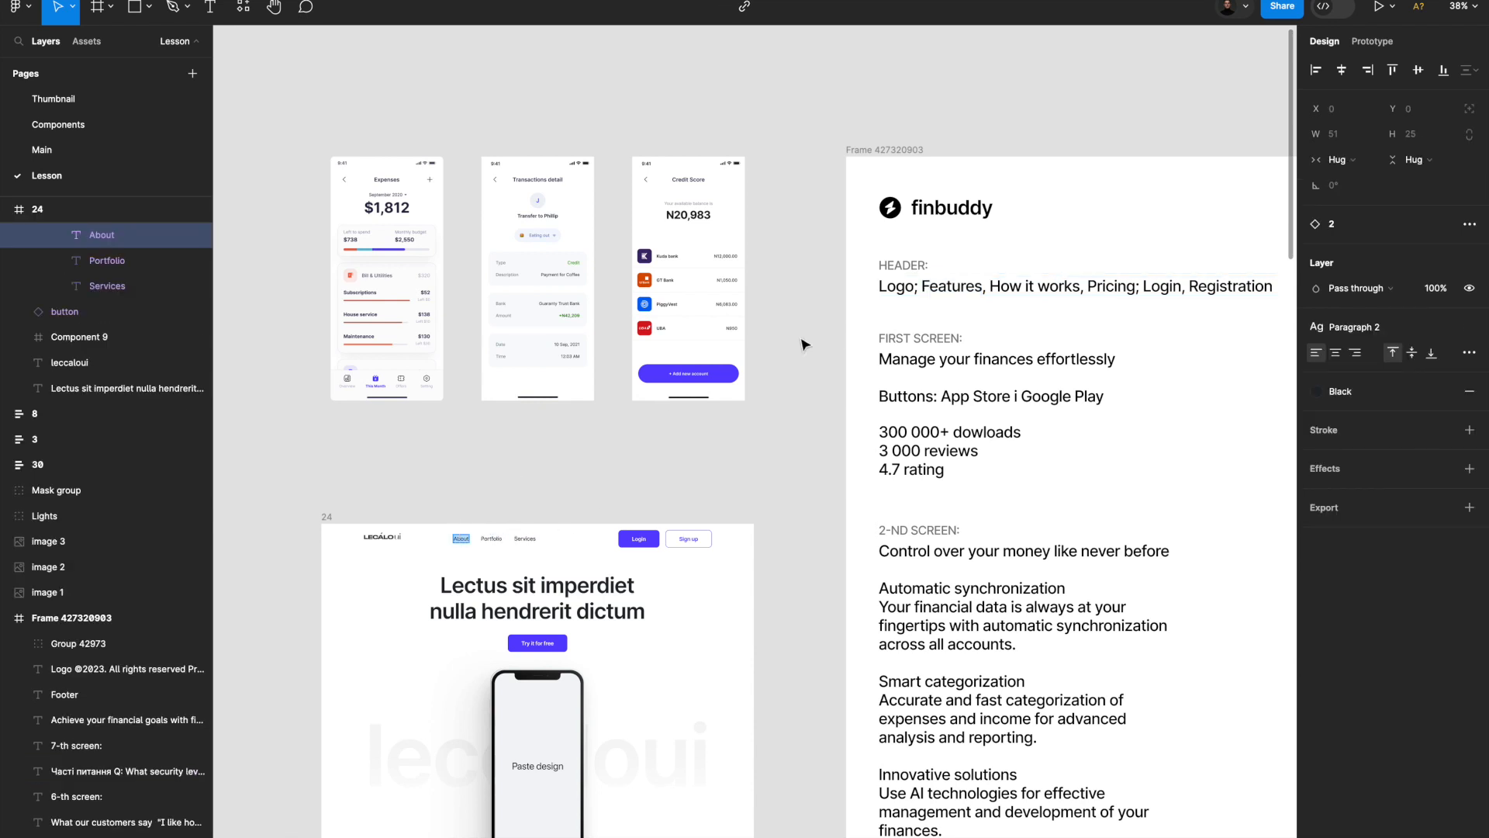
Replace the Portfolio and Services navigation links with How it works and Pricing, copied from the brief's header line.
double_click(993, 287)
drag(990, 287, 1060, 289)
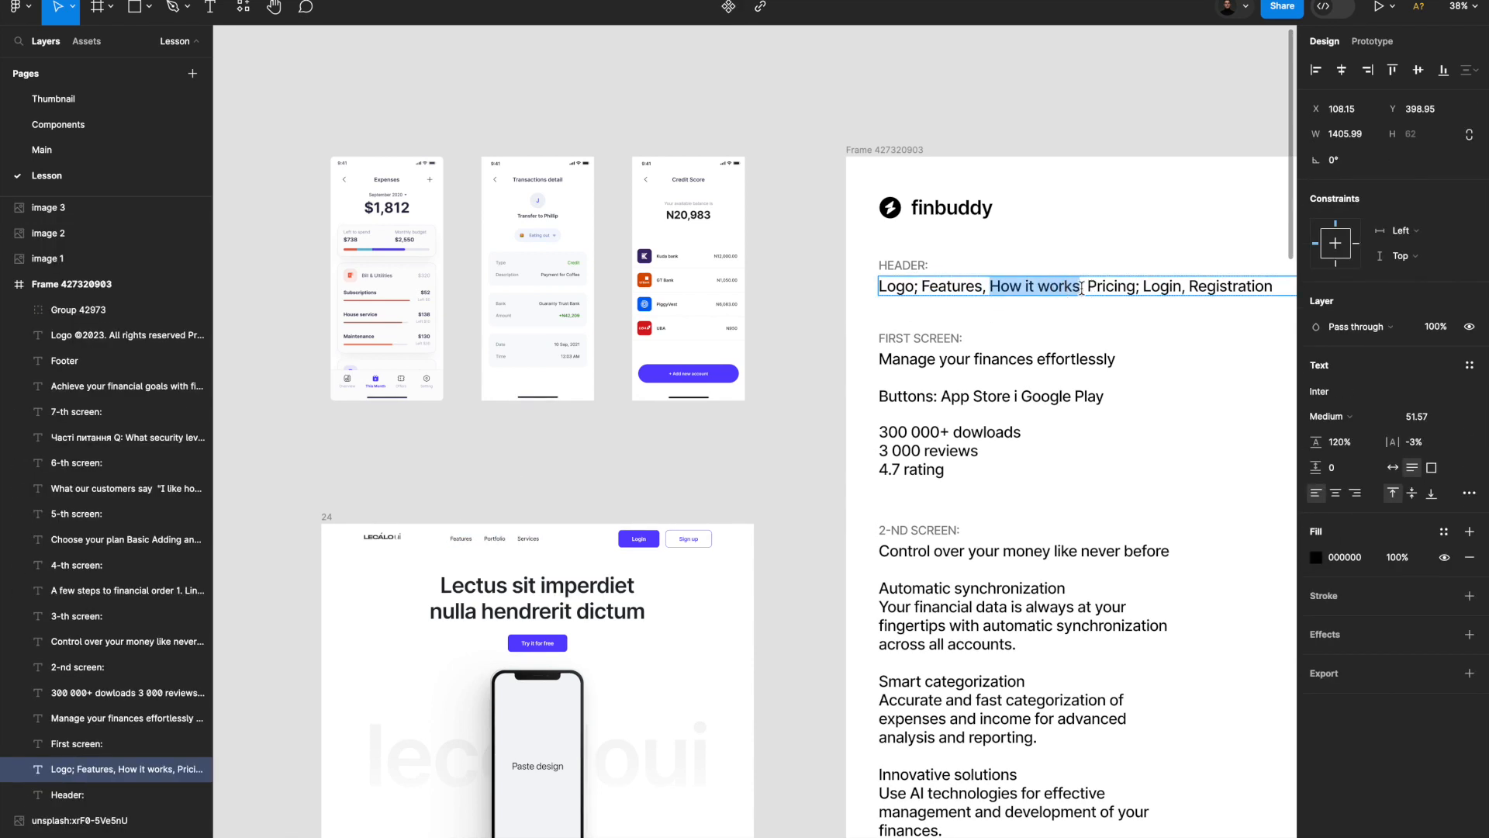
key(ctrl+c)
click(487, 537)
key(ctrl+v)
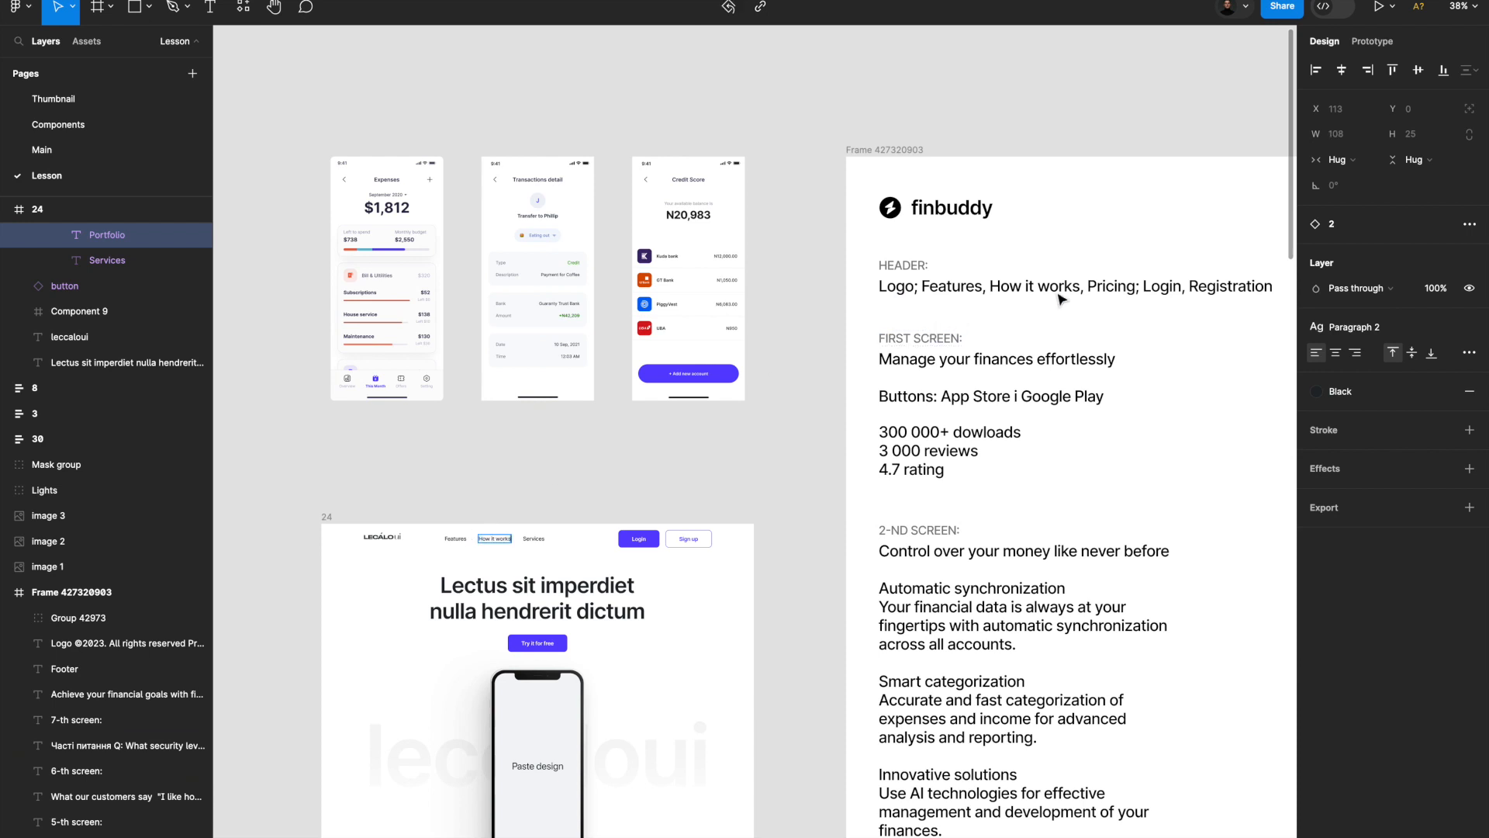
double_click(1136, 284)
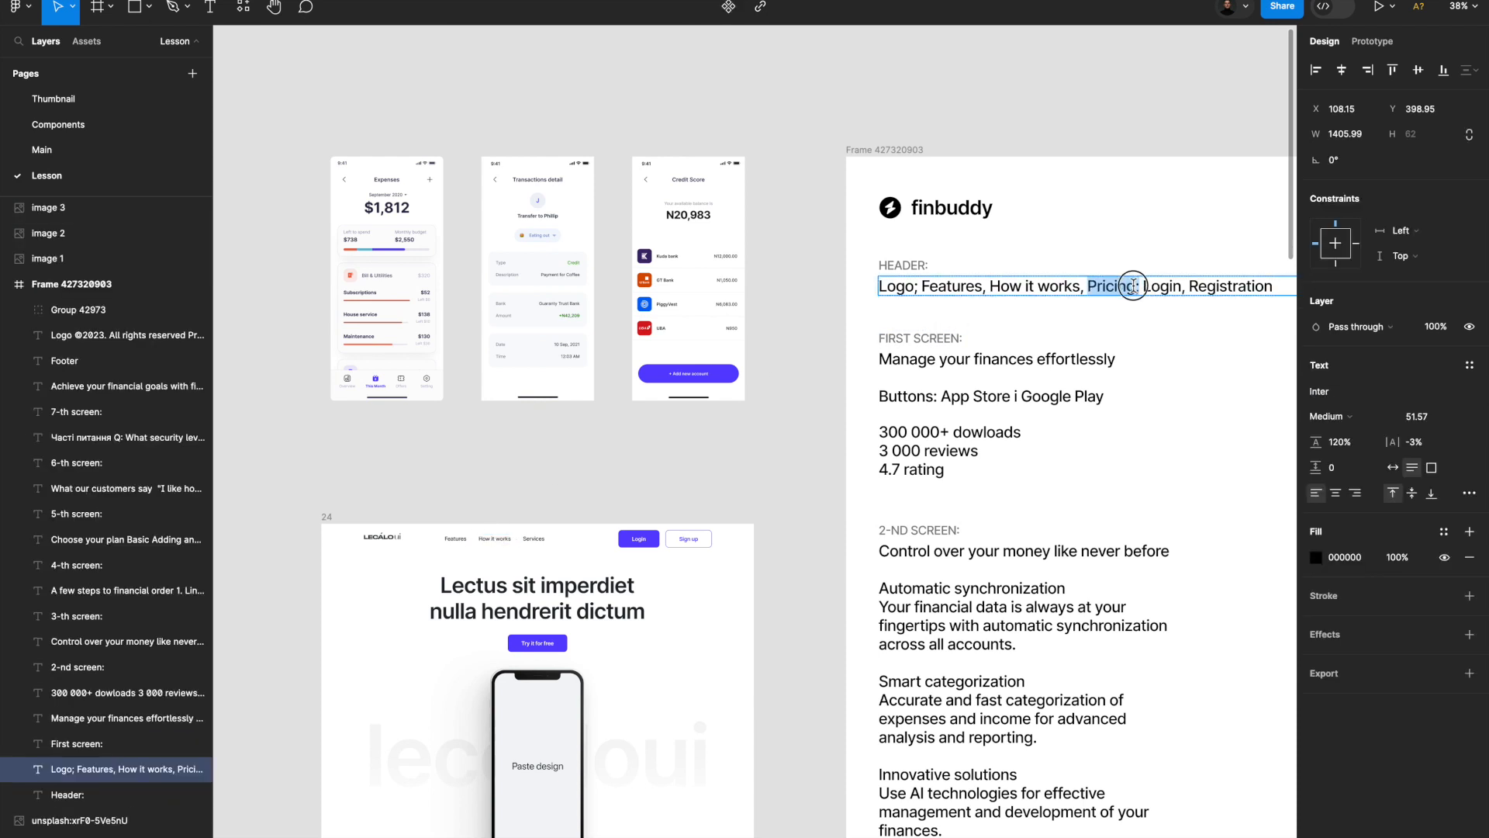
click(533, 540)
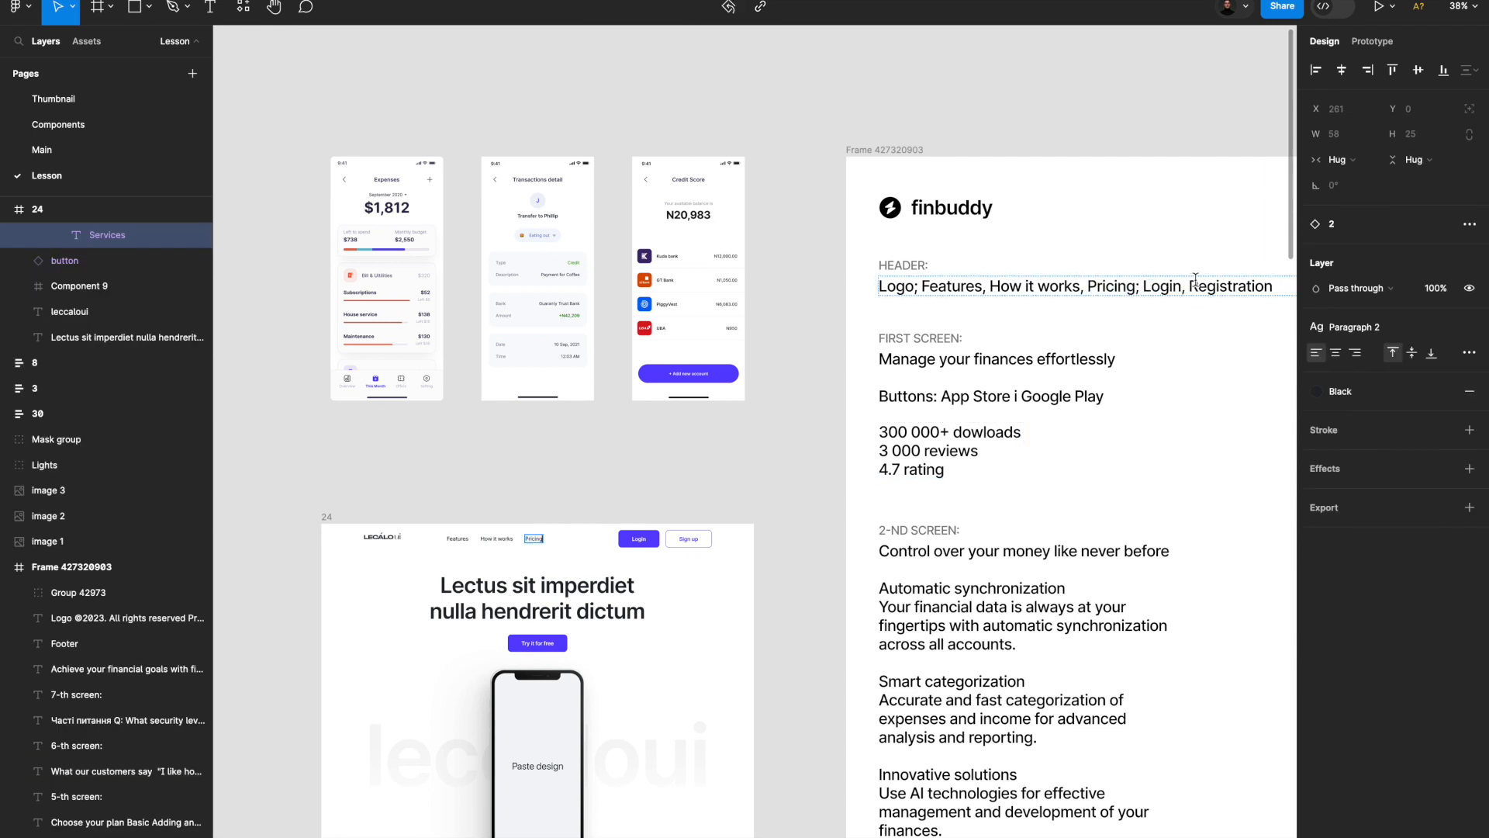
Relabel the Sign up button in the navigation bar as Registration, copied from the brief.
double_click(1272, 287)
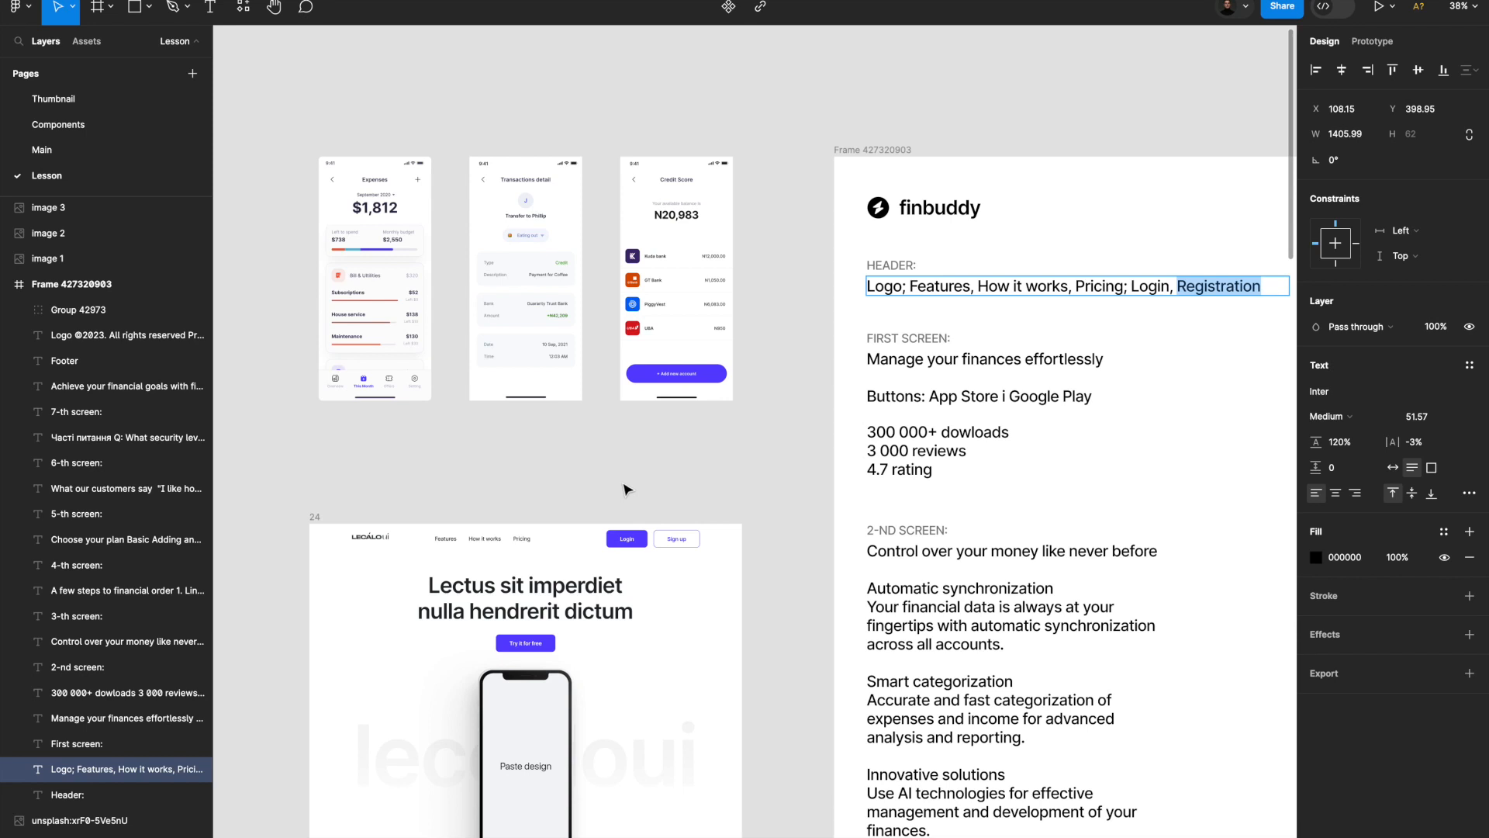
click(677, 540)
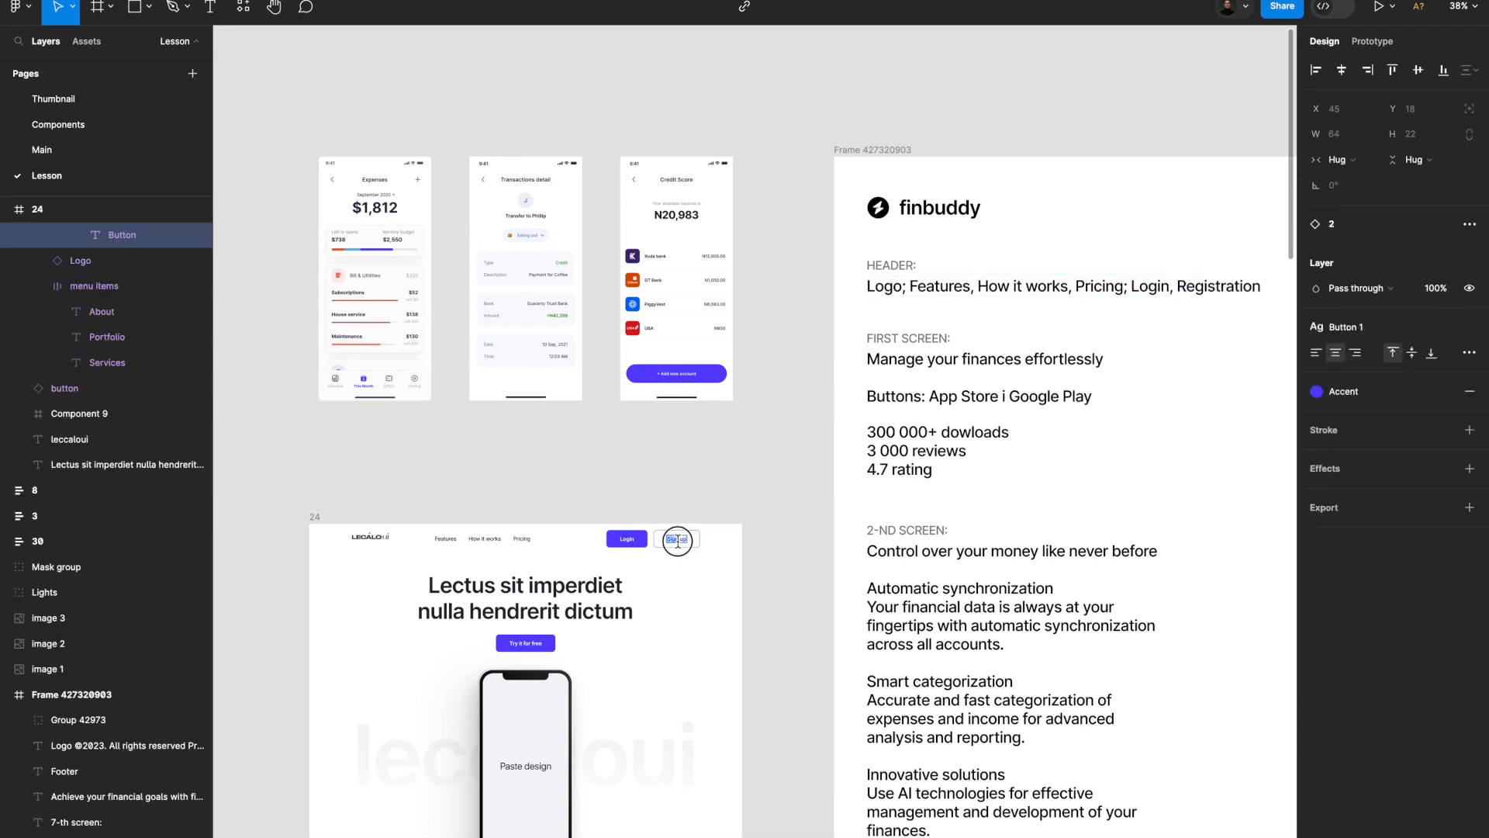
click(712, 497)
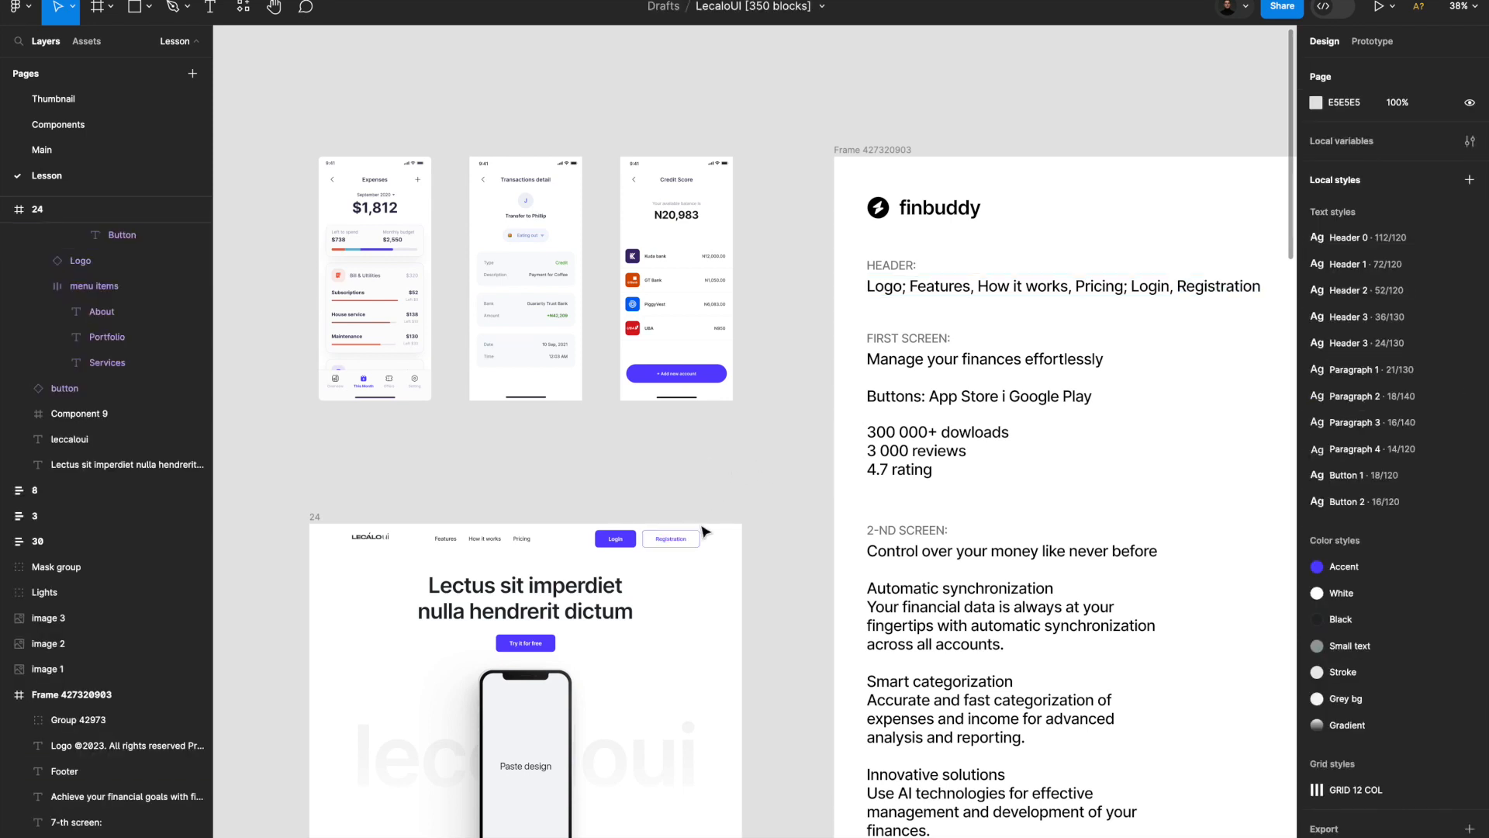
Copy the finbuddy logo from the brief and select the main Logo component on the Components page.
click(364, 538)
double_click(387, 538)
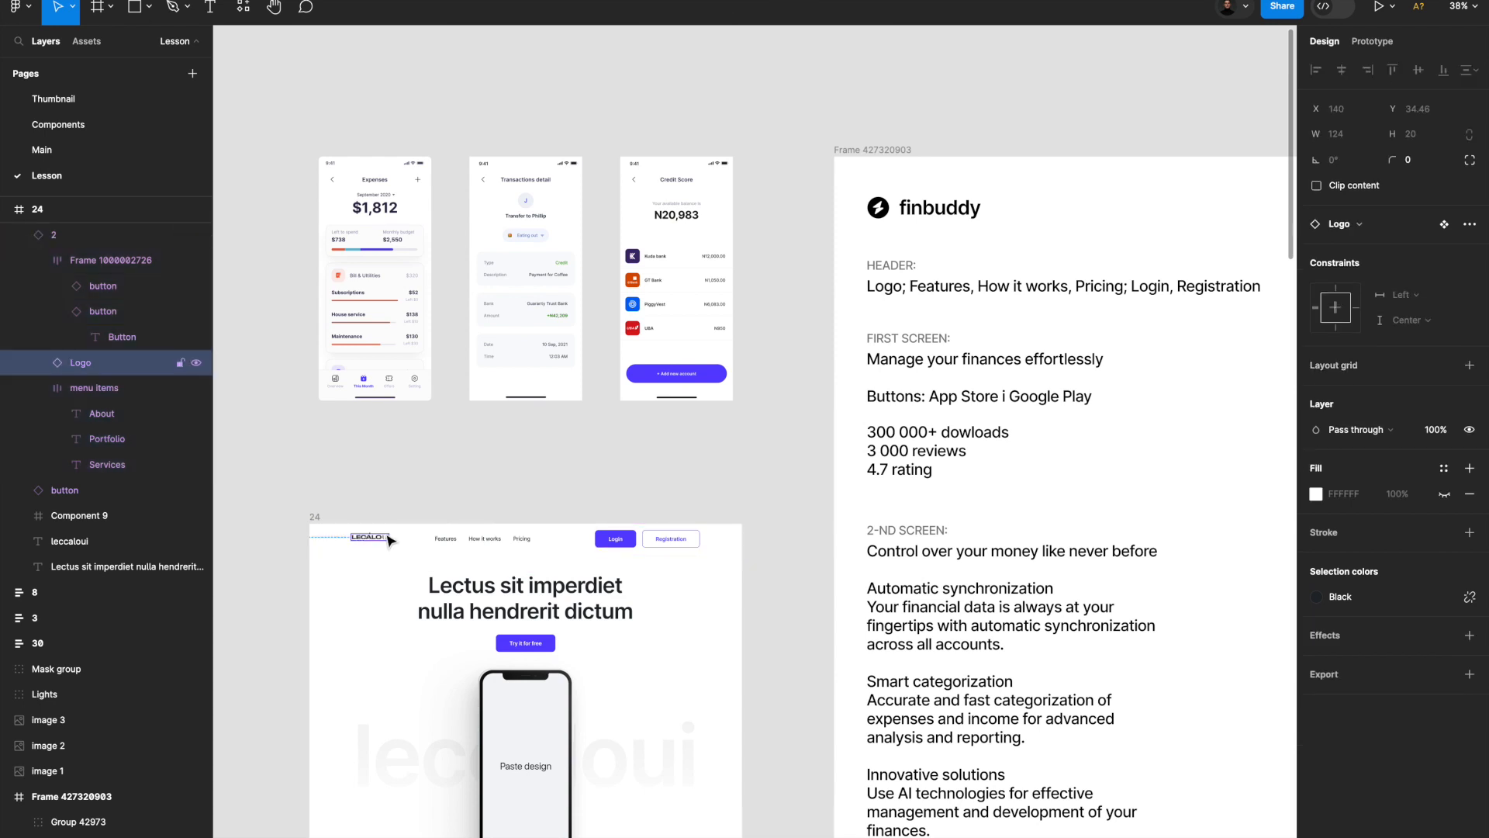
click(434, 508)
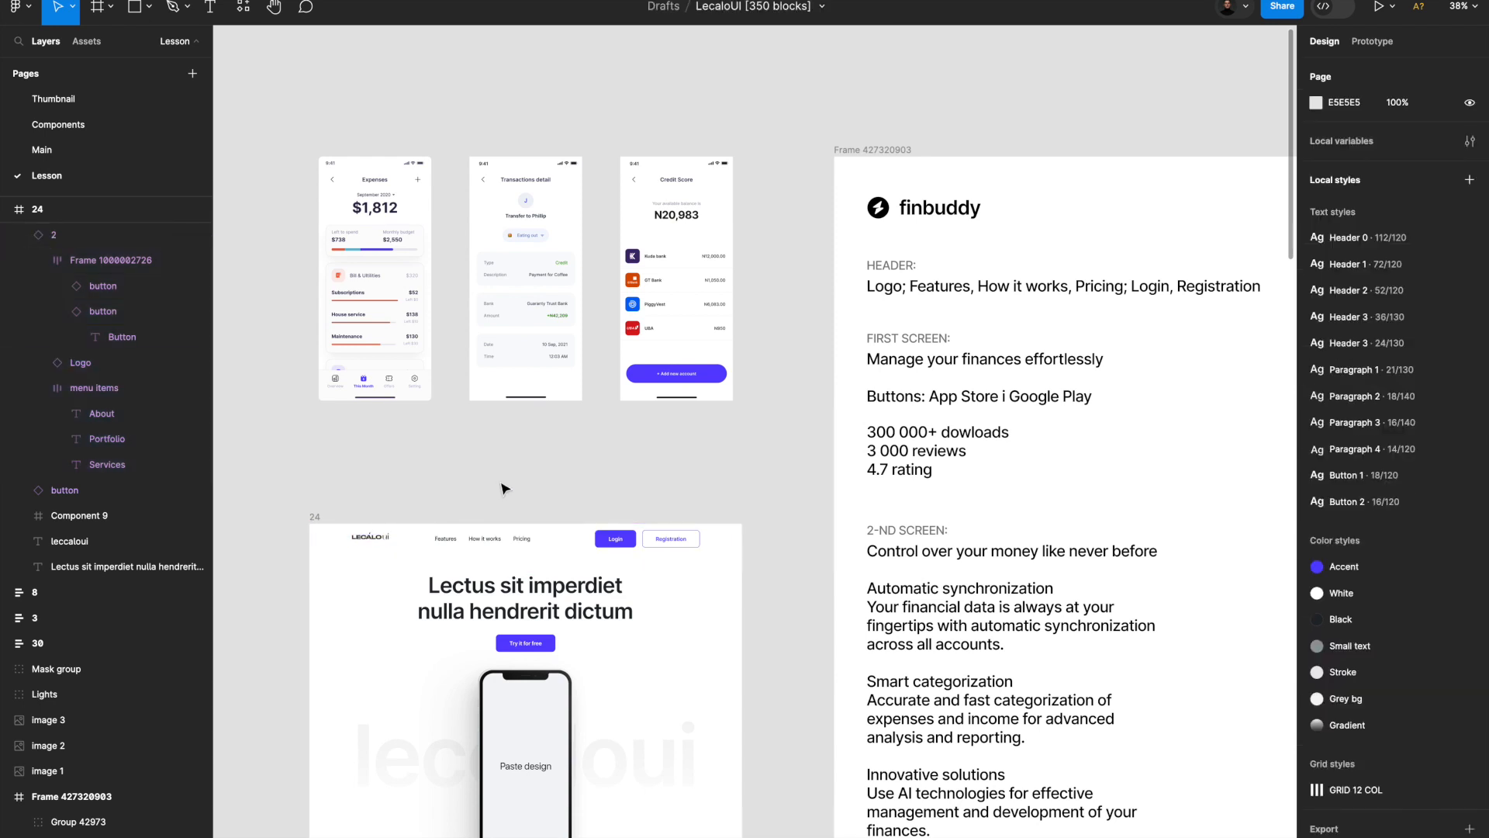
click(956, 218)
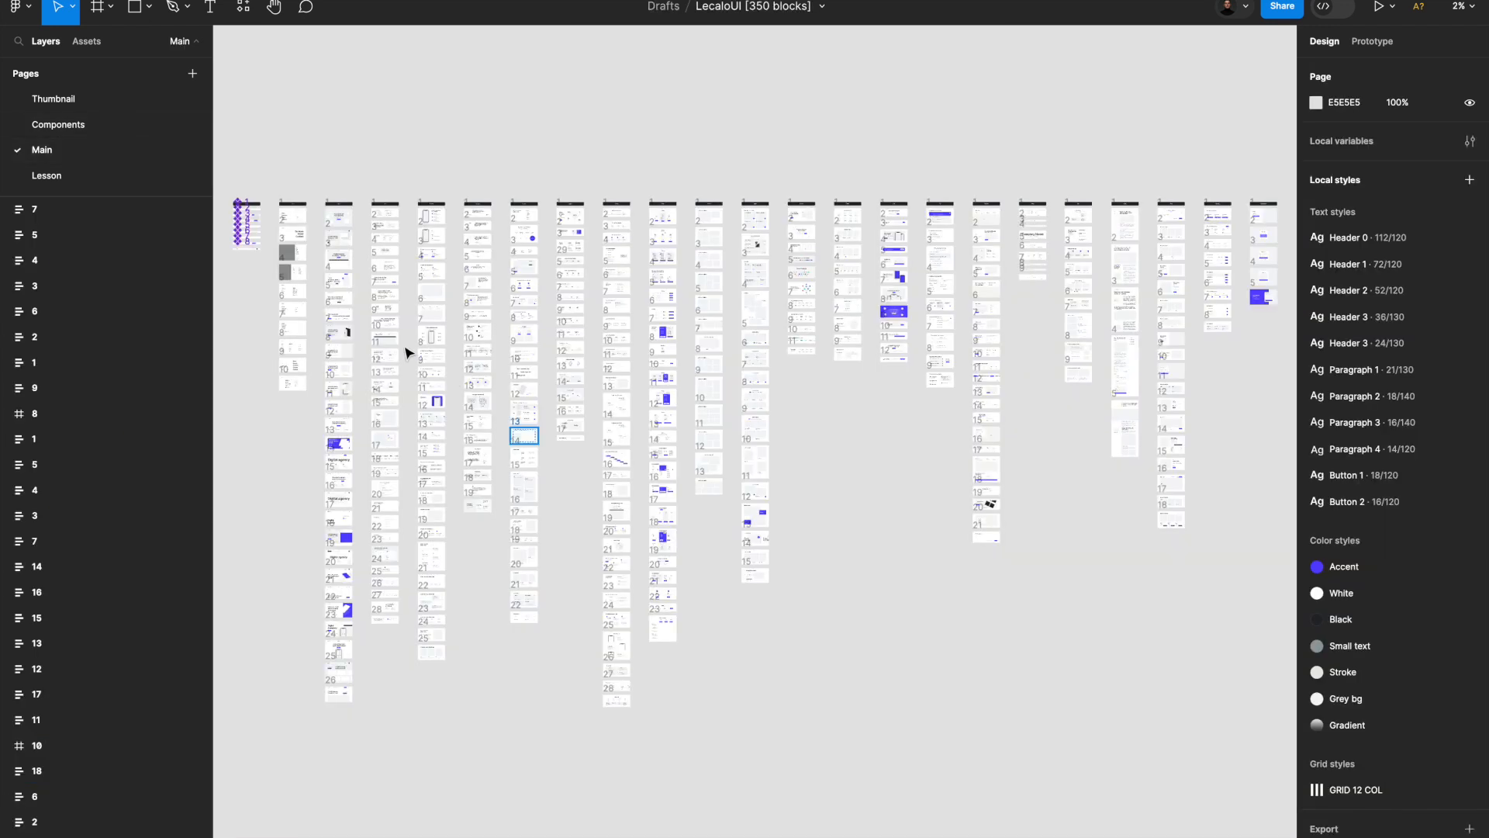
click(46, 128)
scroll(434, 326, up, 5)
click(510, 324)
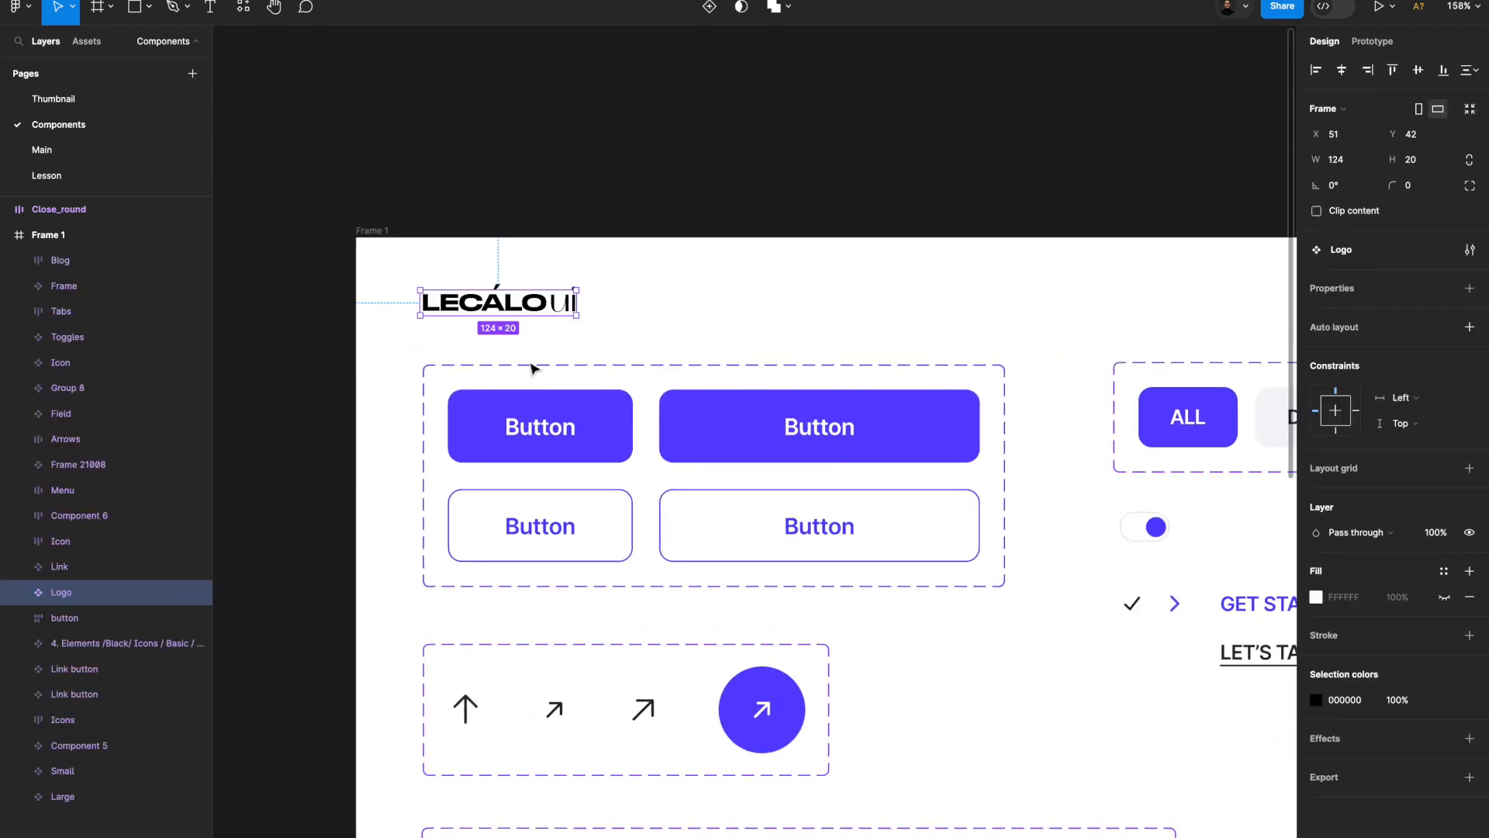
click(592, 326)
click(543, 304)
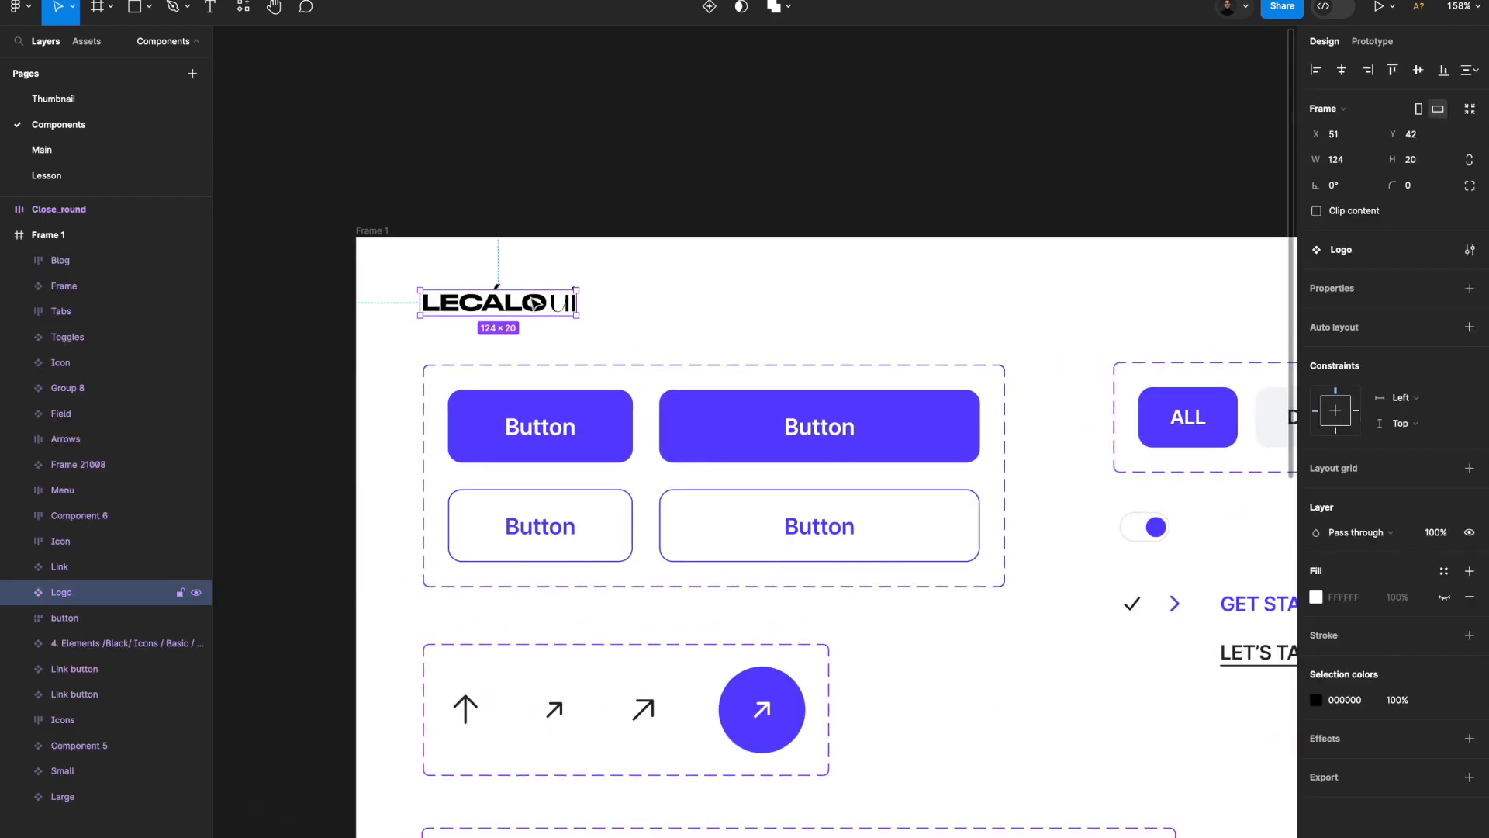
Hide the LECALO UI wordmark group inside the Logo component and paste the finbuddy logo into the component.
double_click(542, 304)
scroll(465, 373, up, 5)
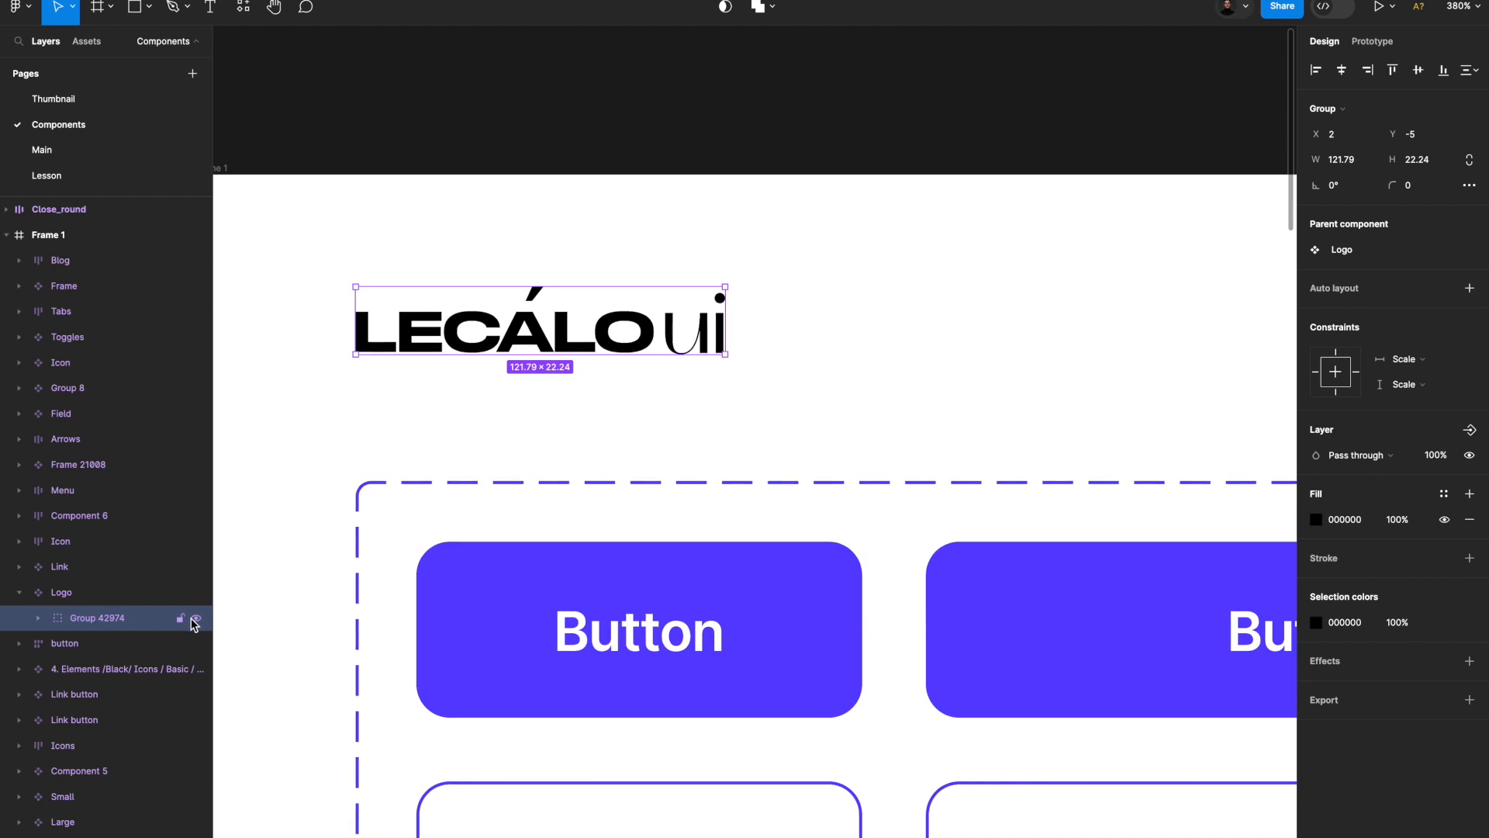
click(197, 618)
click(453, 409)
click(499, 345)
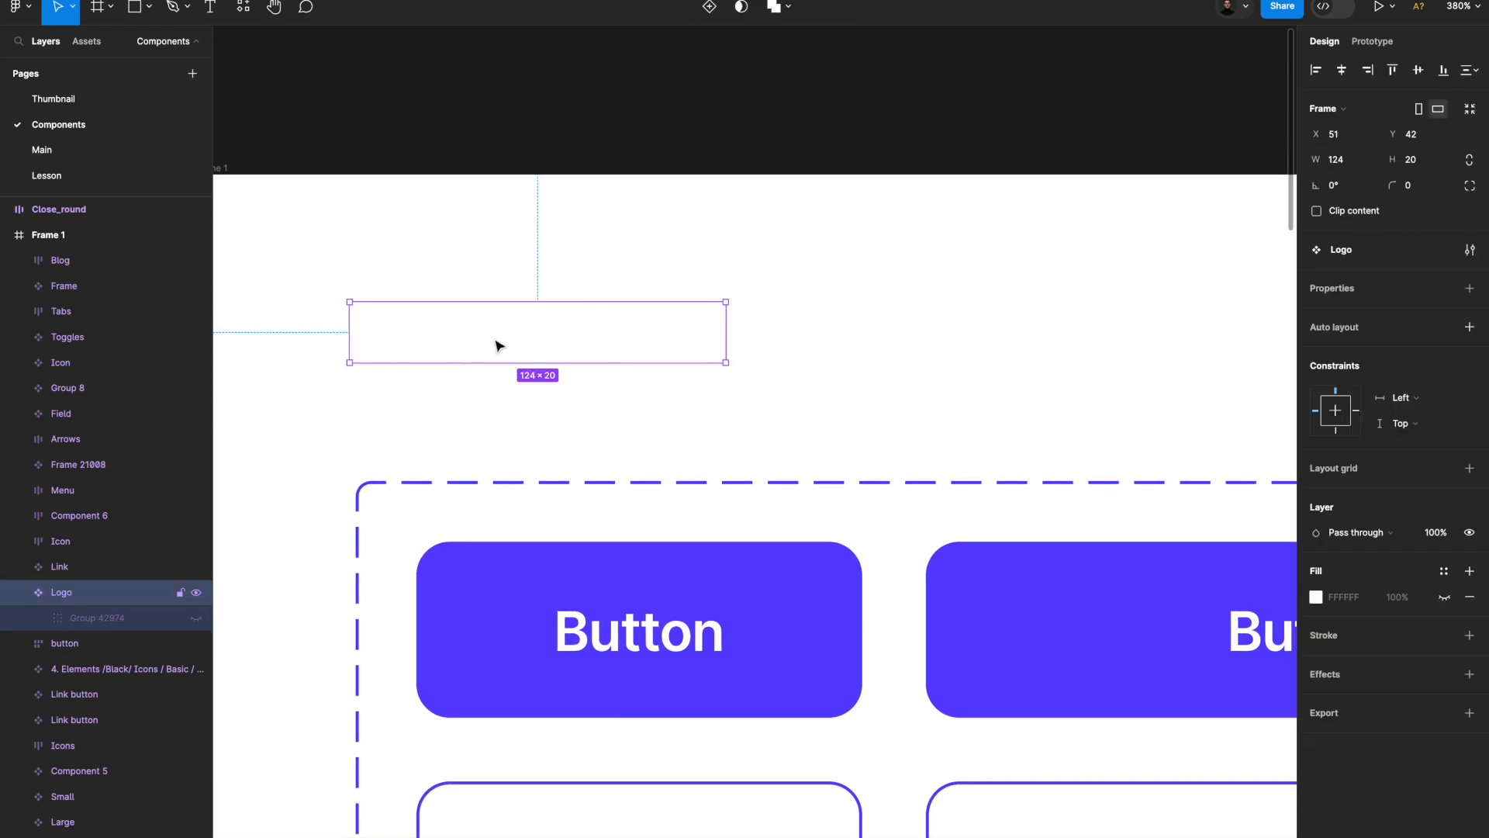
key(ctrl+v)
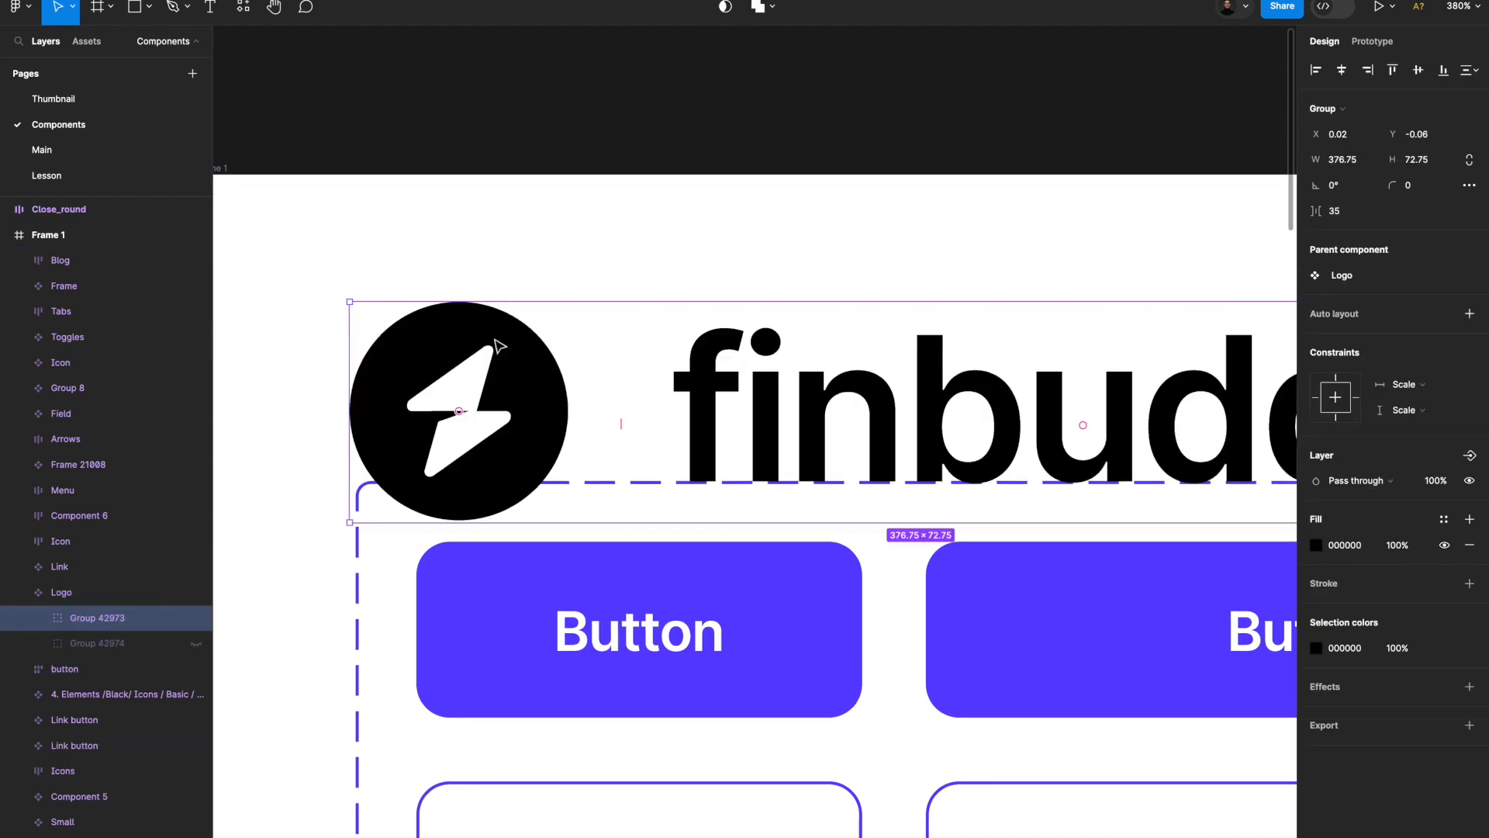
Scale the pasted finbuddy logo down to about 145 × 28 and align it left and vertically centred in the Logo component.
scroll(499, 345, down, 3)
key(k)
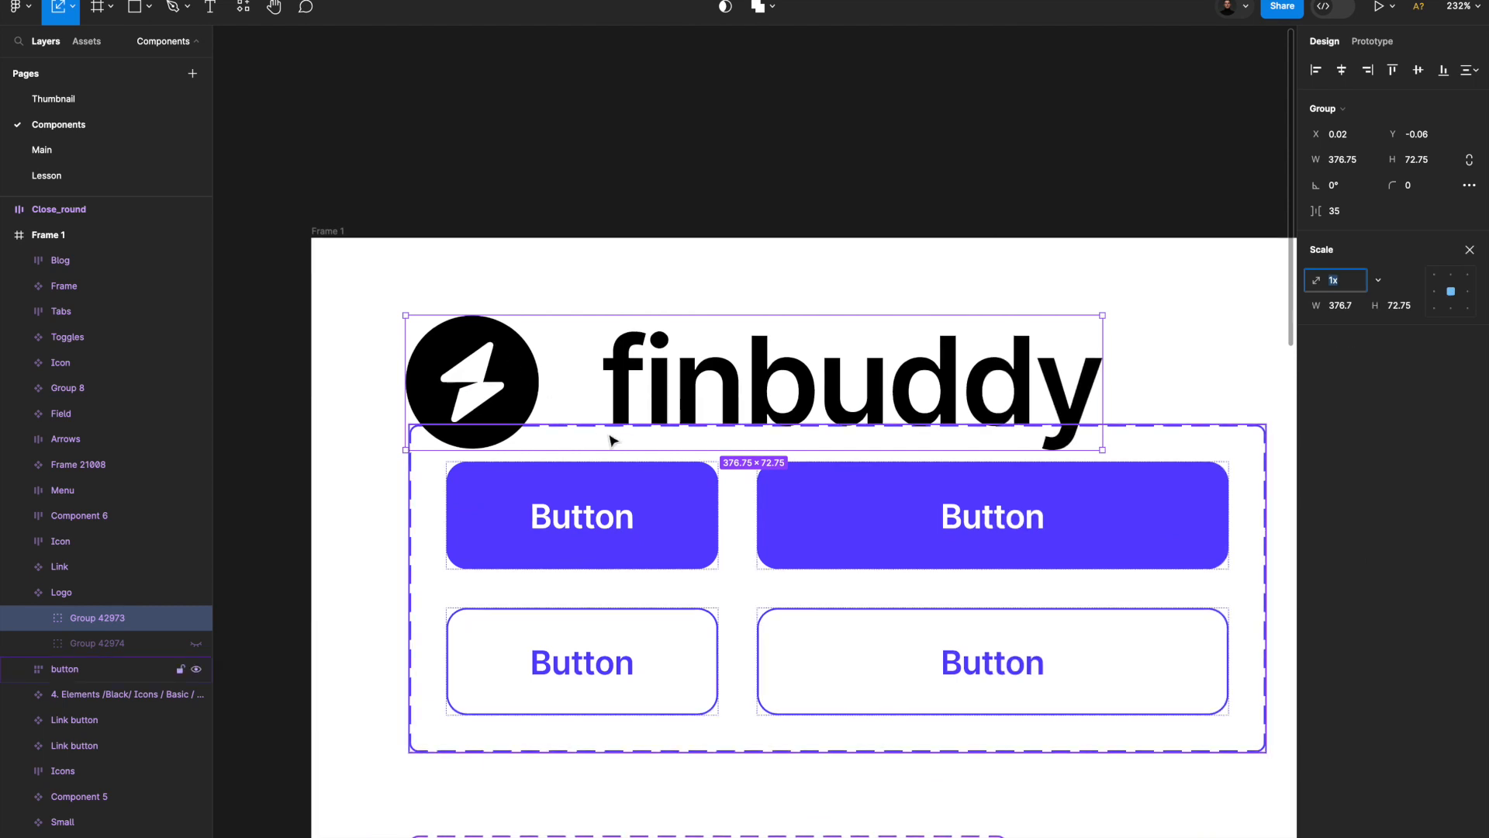
drag(618, 443, 618, 368)
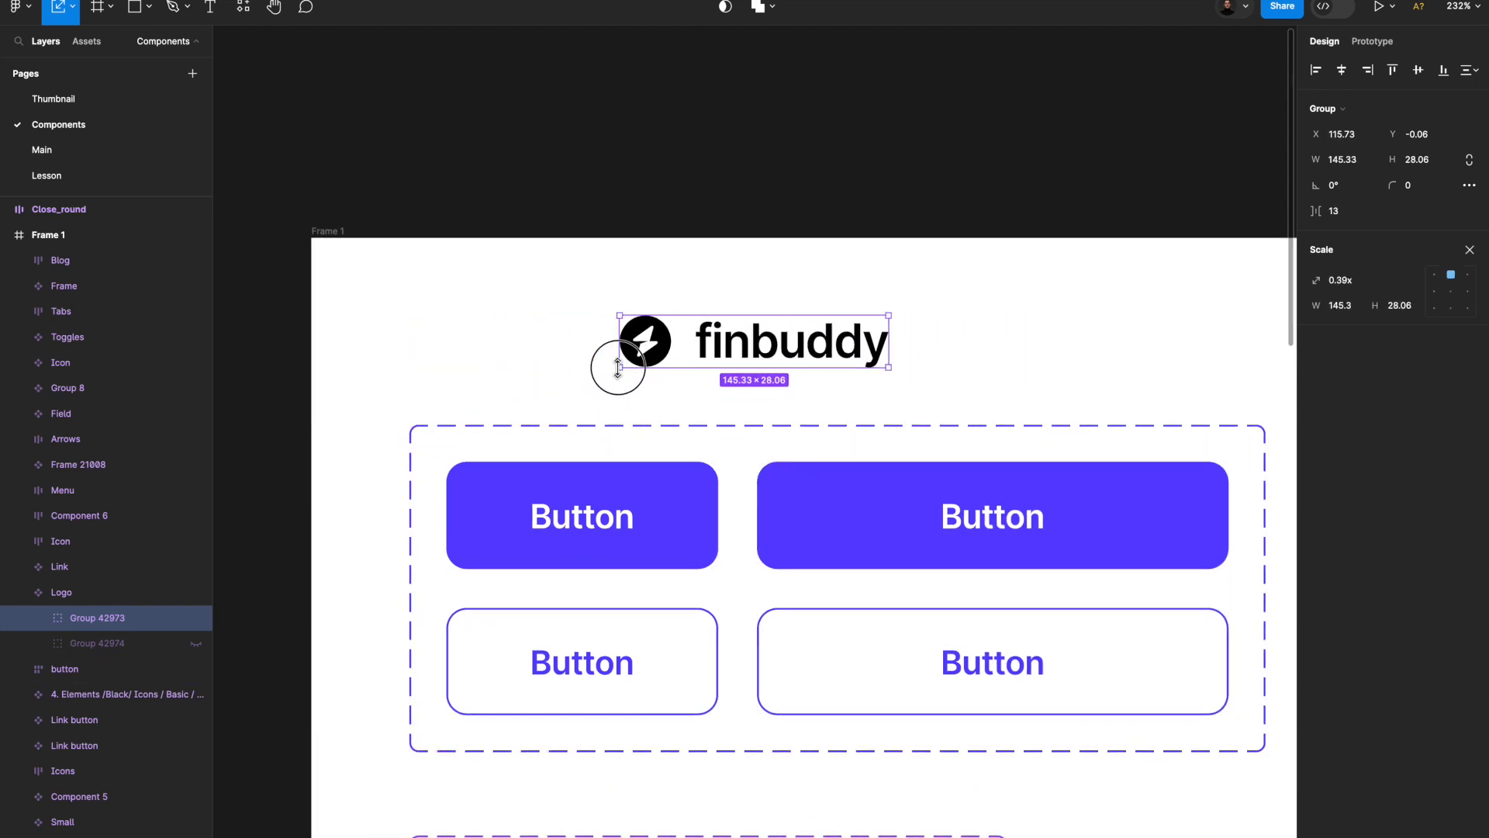
click(1314, 80)
click(1418, 70)
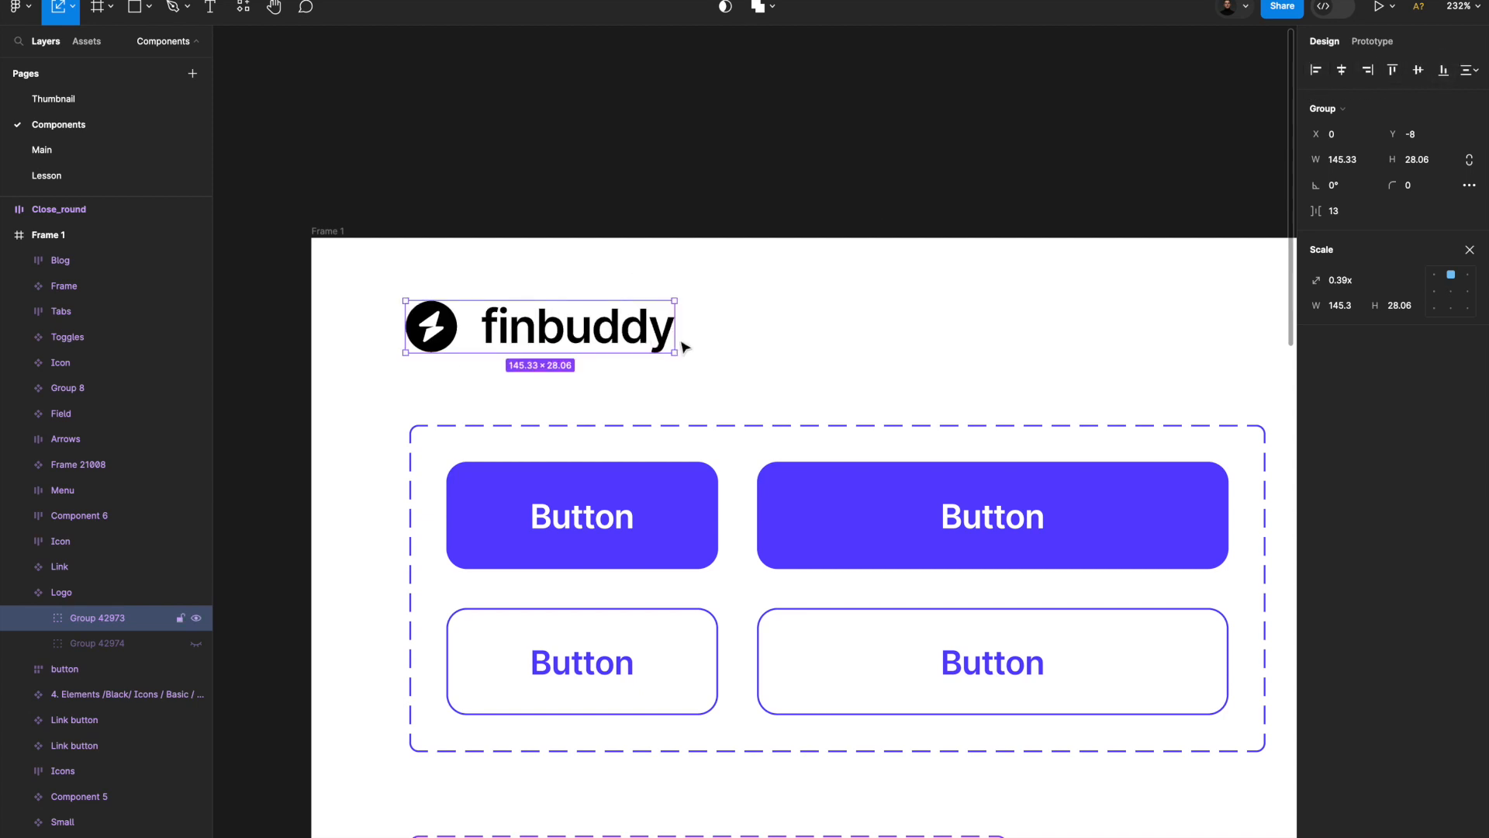
Scale the finbuddy logo further down to about 104 × 20 to fit the component's height, and align it to the left edge.
key(Escape)
key(Return)
drag(490, 297, 489, 315)
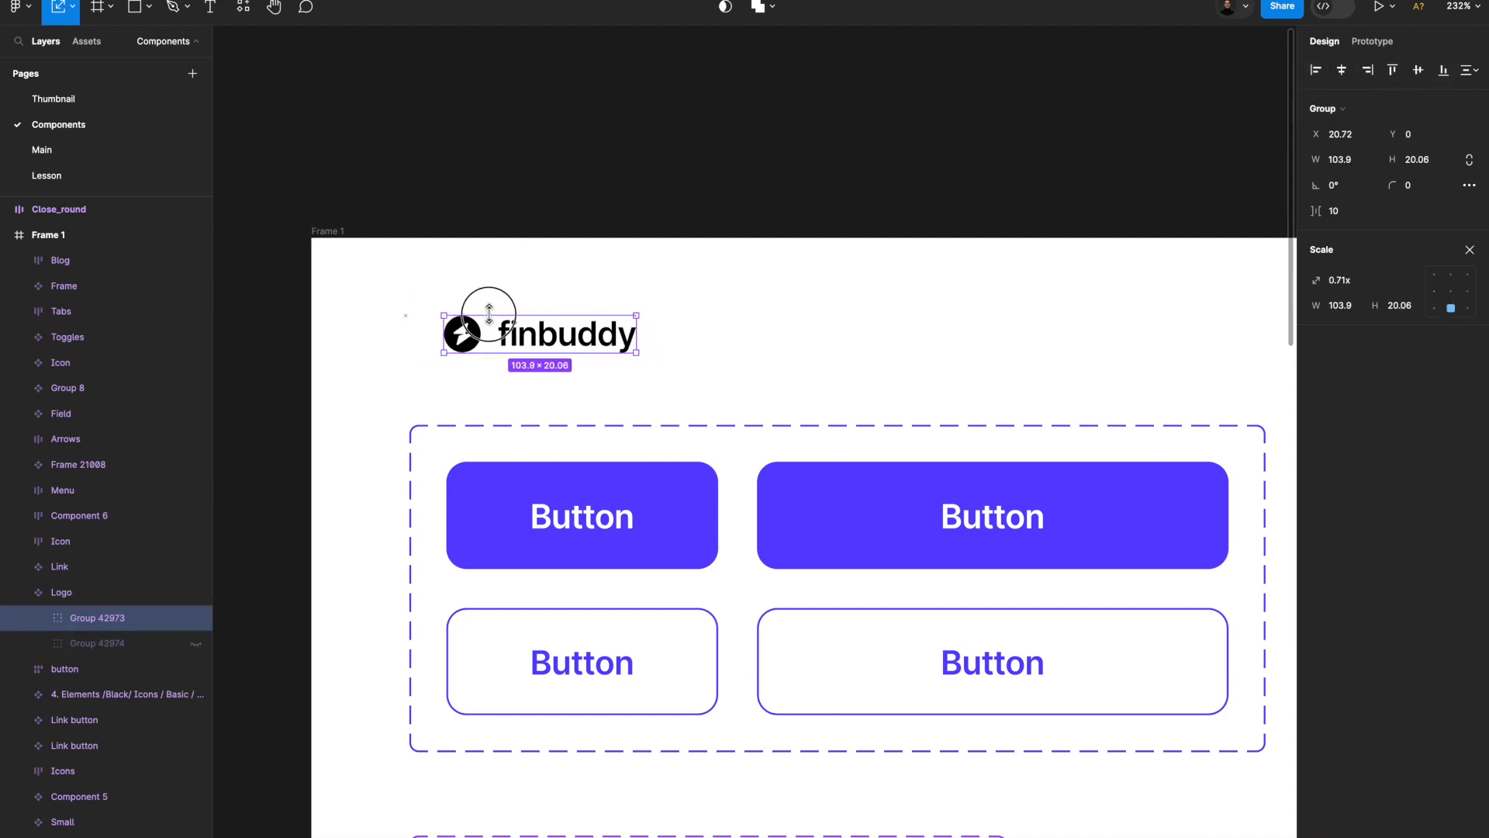
click(1312, 78)
click(602, 290)
click(624, 324)
click(568, 275)
click(583, 345)
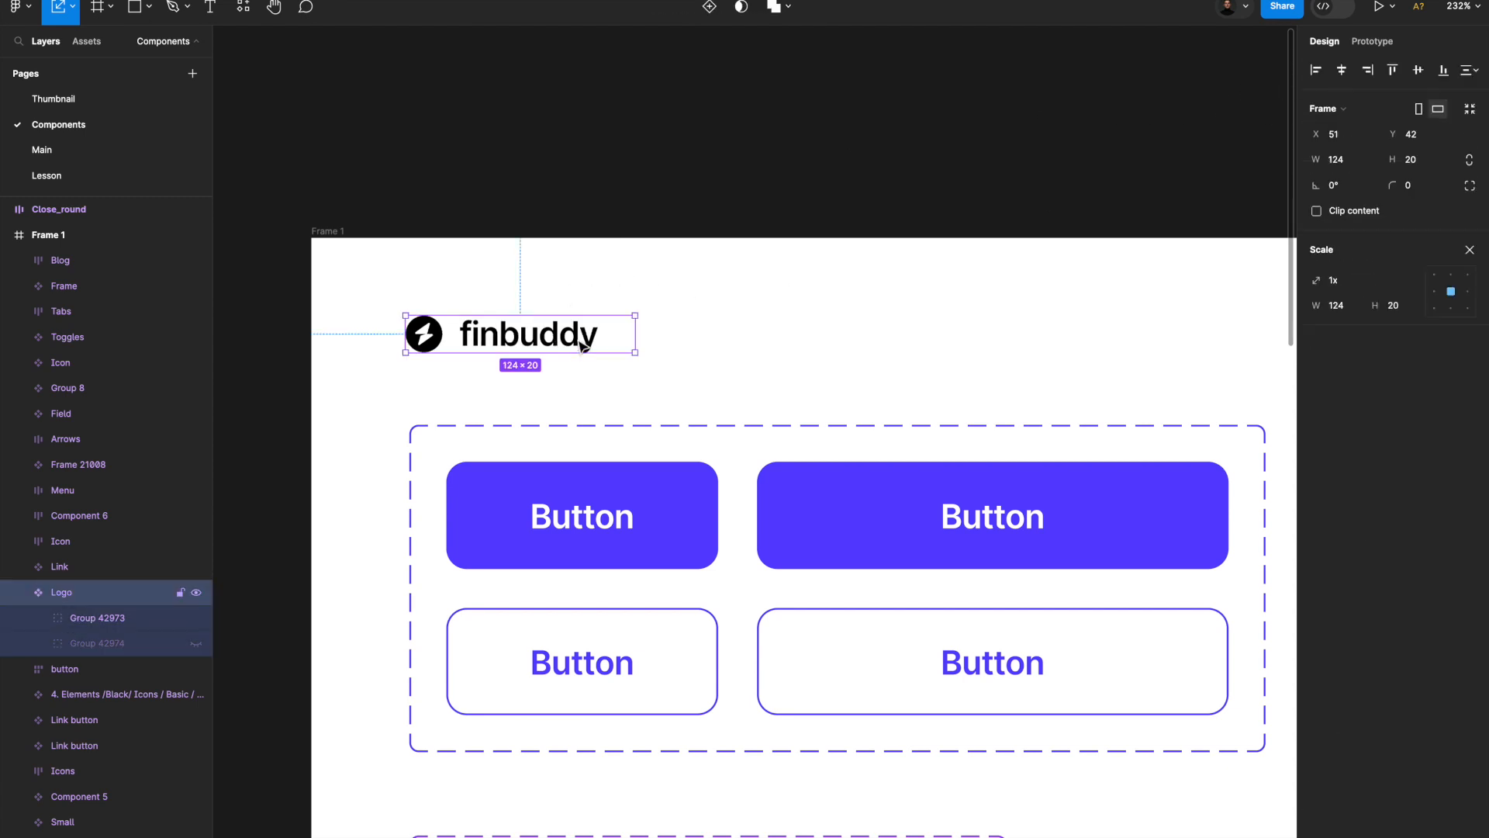
click(599, 287)
Check the logo in the hero blocks on the Main page and in the header and footer blocks on the Lesson page.
scroll(602, 281, down, 5)
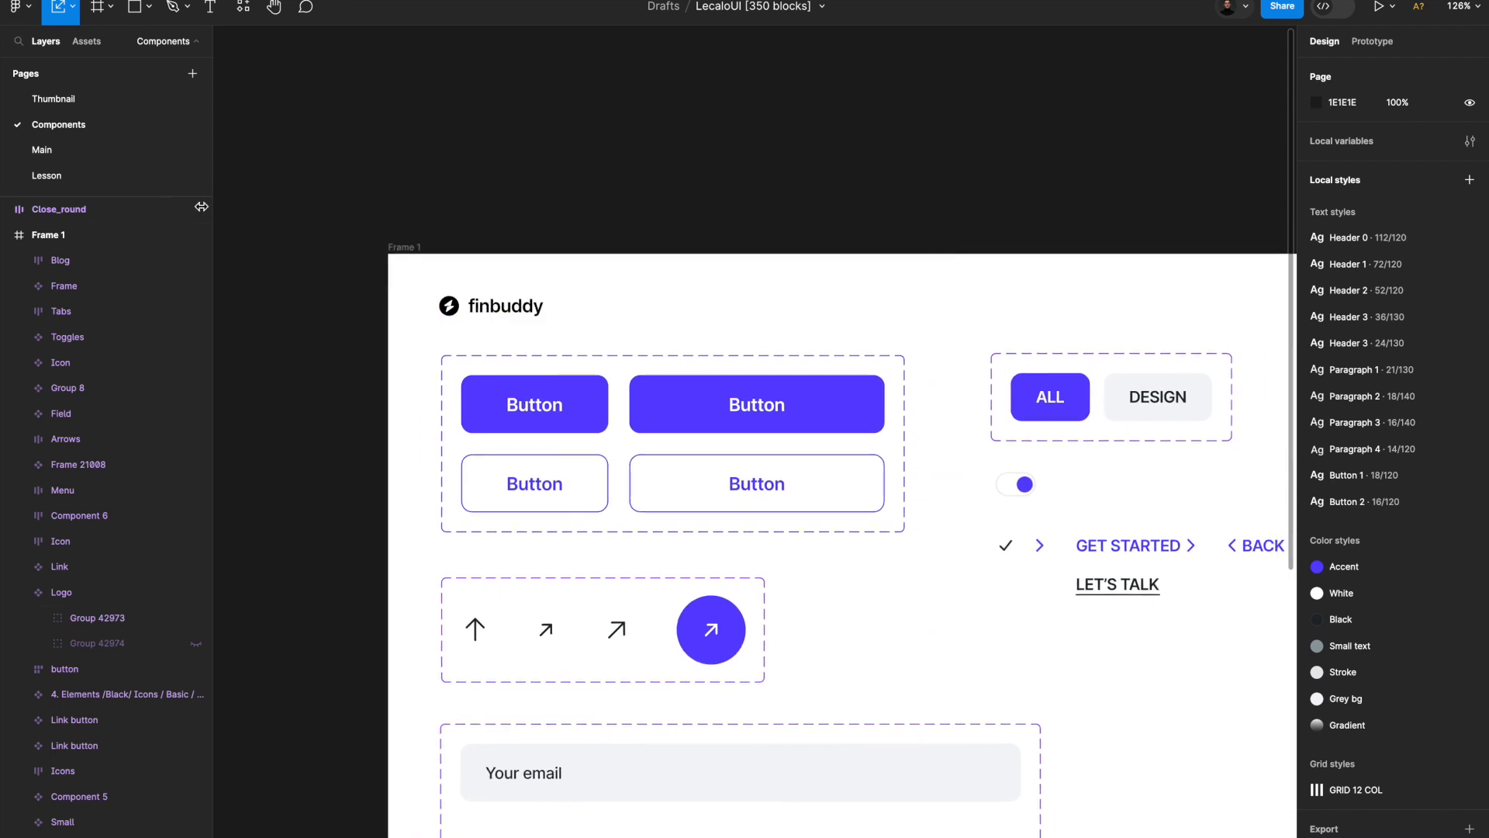
click(88, 149)
scroll(310, 215, up, 10)
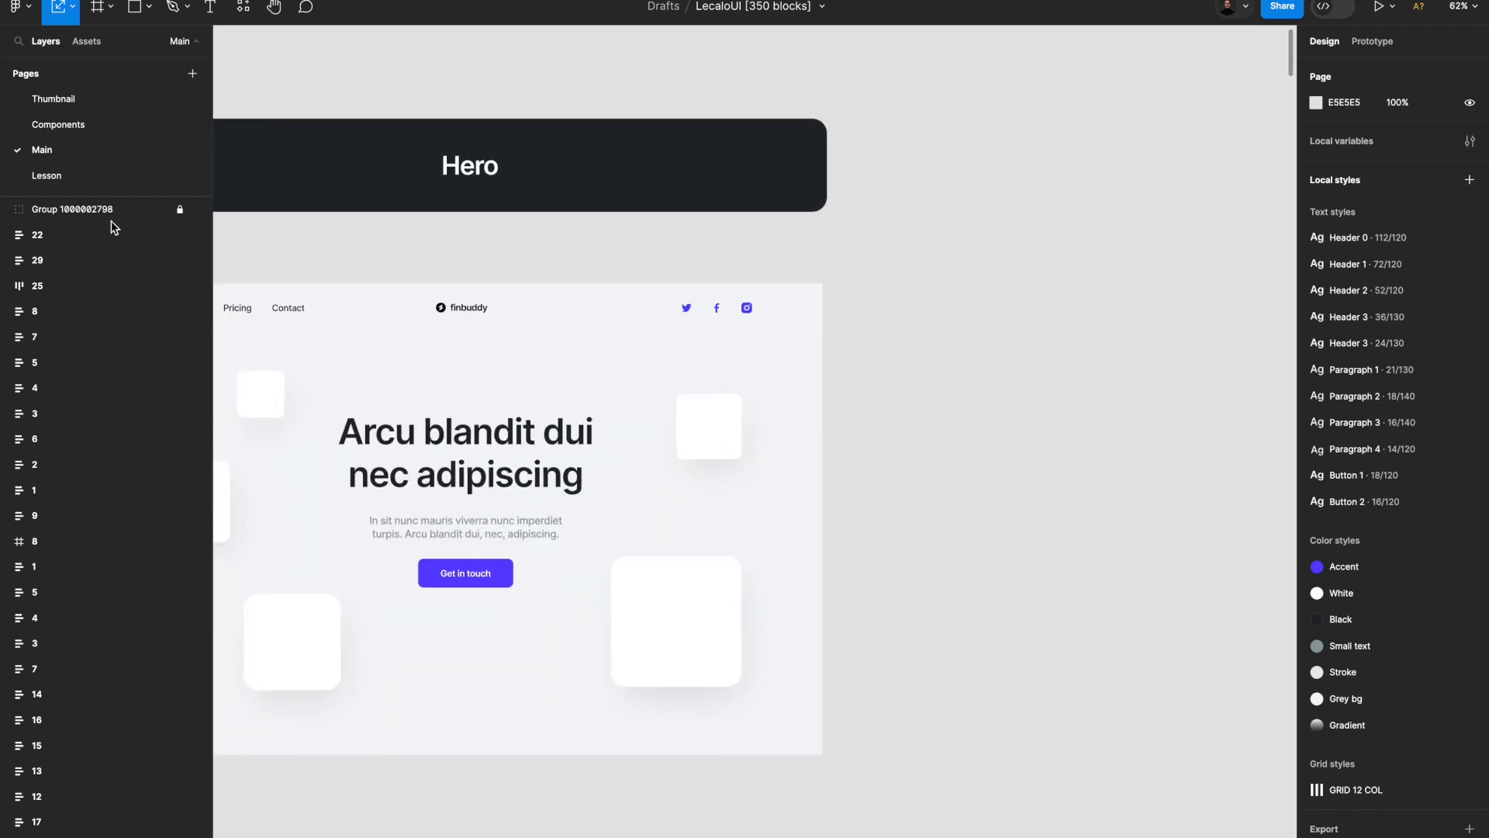
click(47, 176)
scroll(625, 458, down, 5)
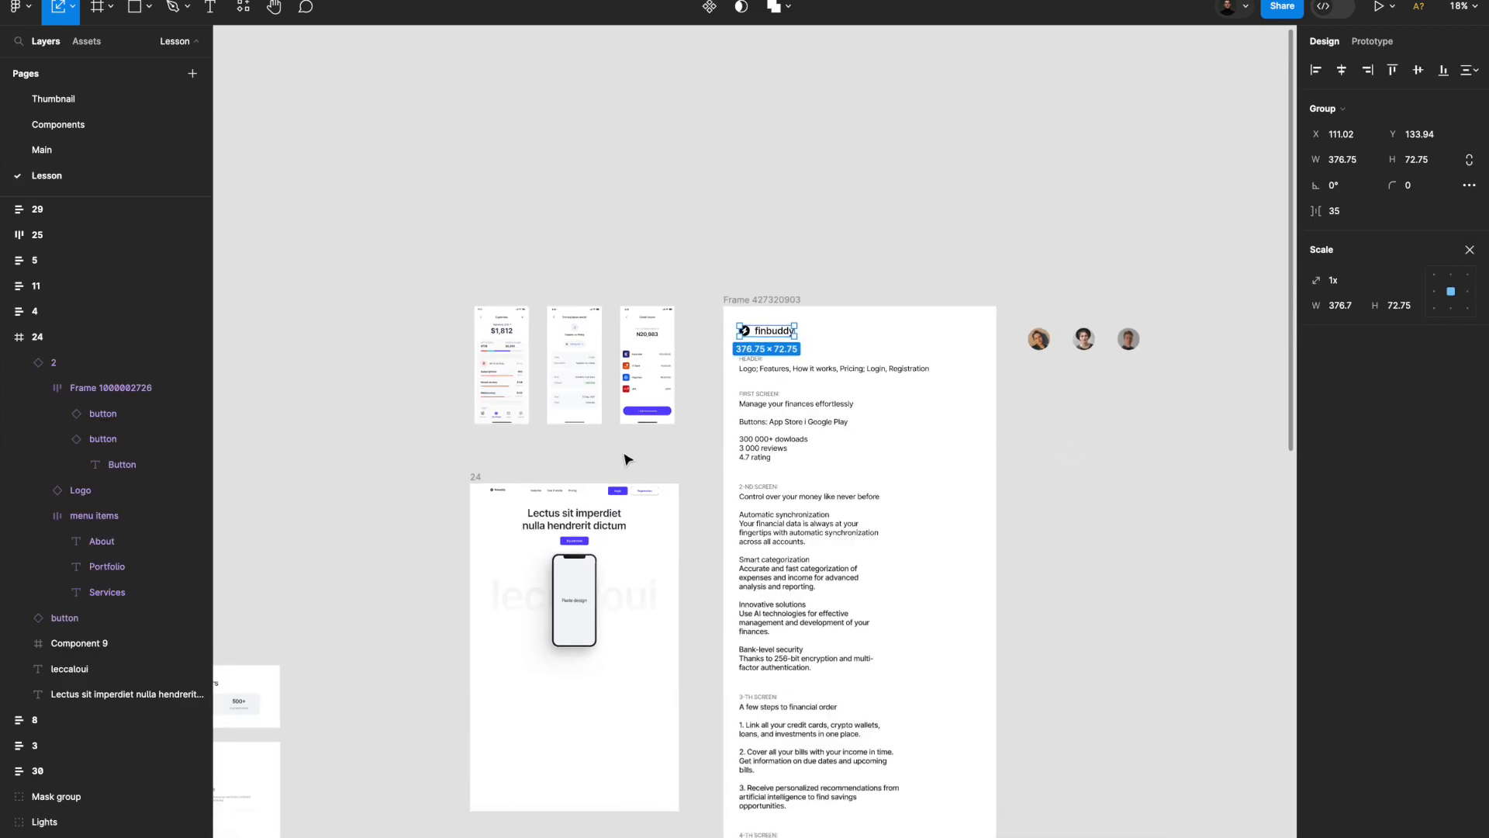
scroll(626, 458, down, 5)
scroll(626, 459, up, 3)
scroll(436, 715, down, 3)
scroll(438, 710, up, 5)
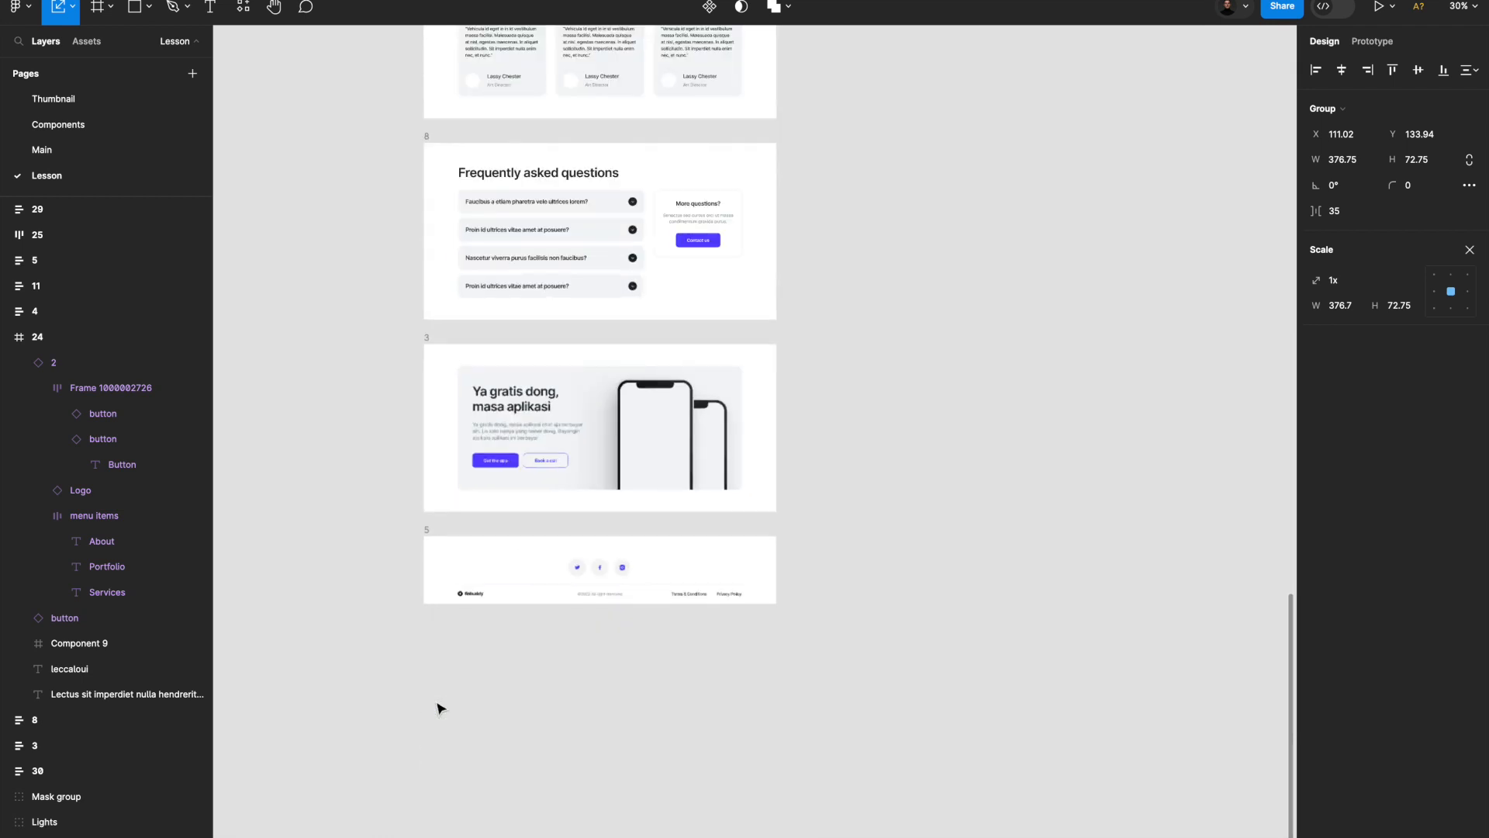
scroll(471, 588, up, 4)
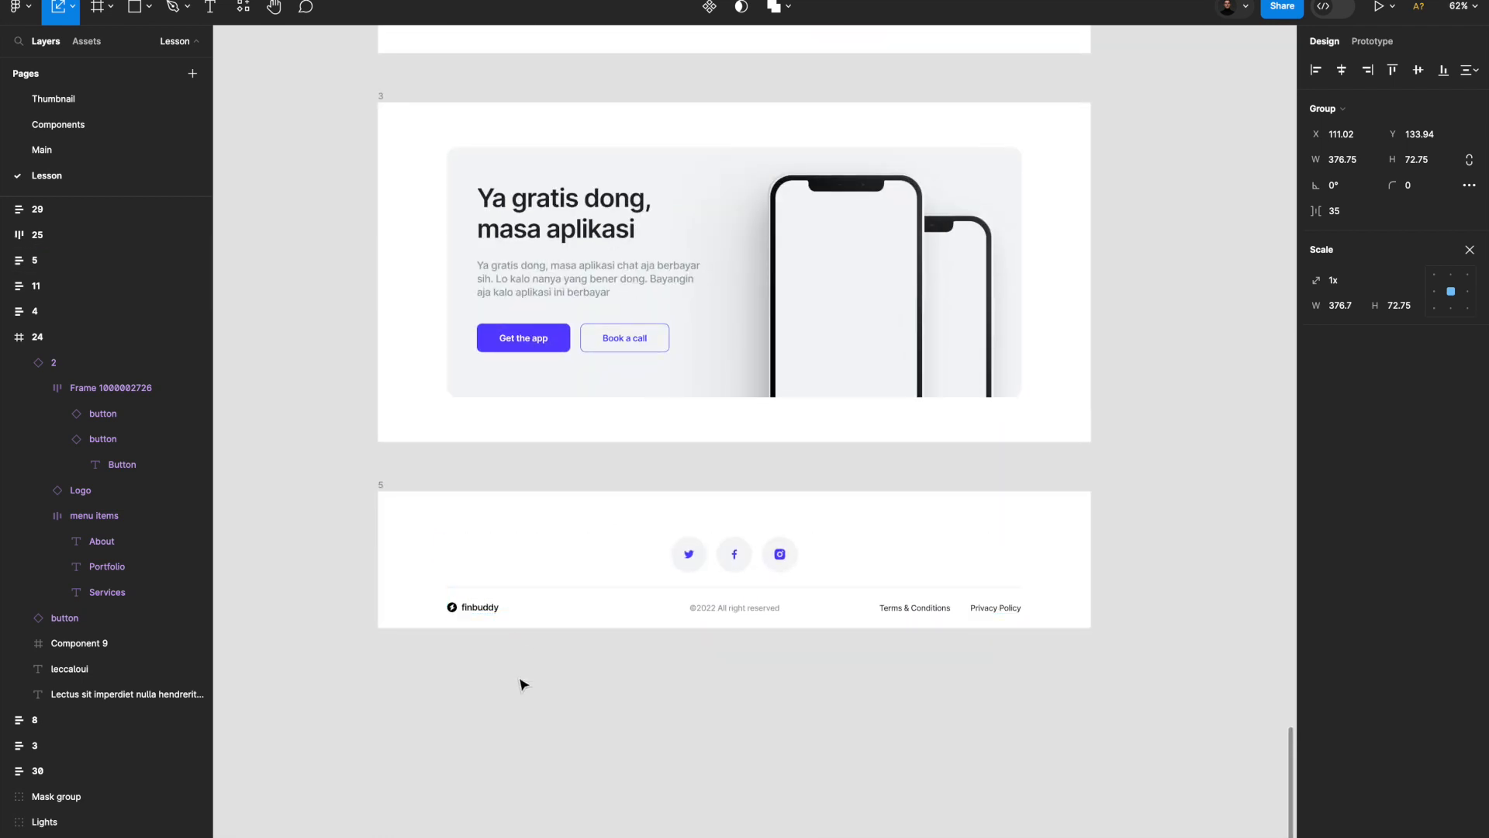
scroll(373, 439, up, 3)
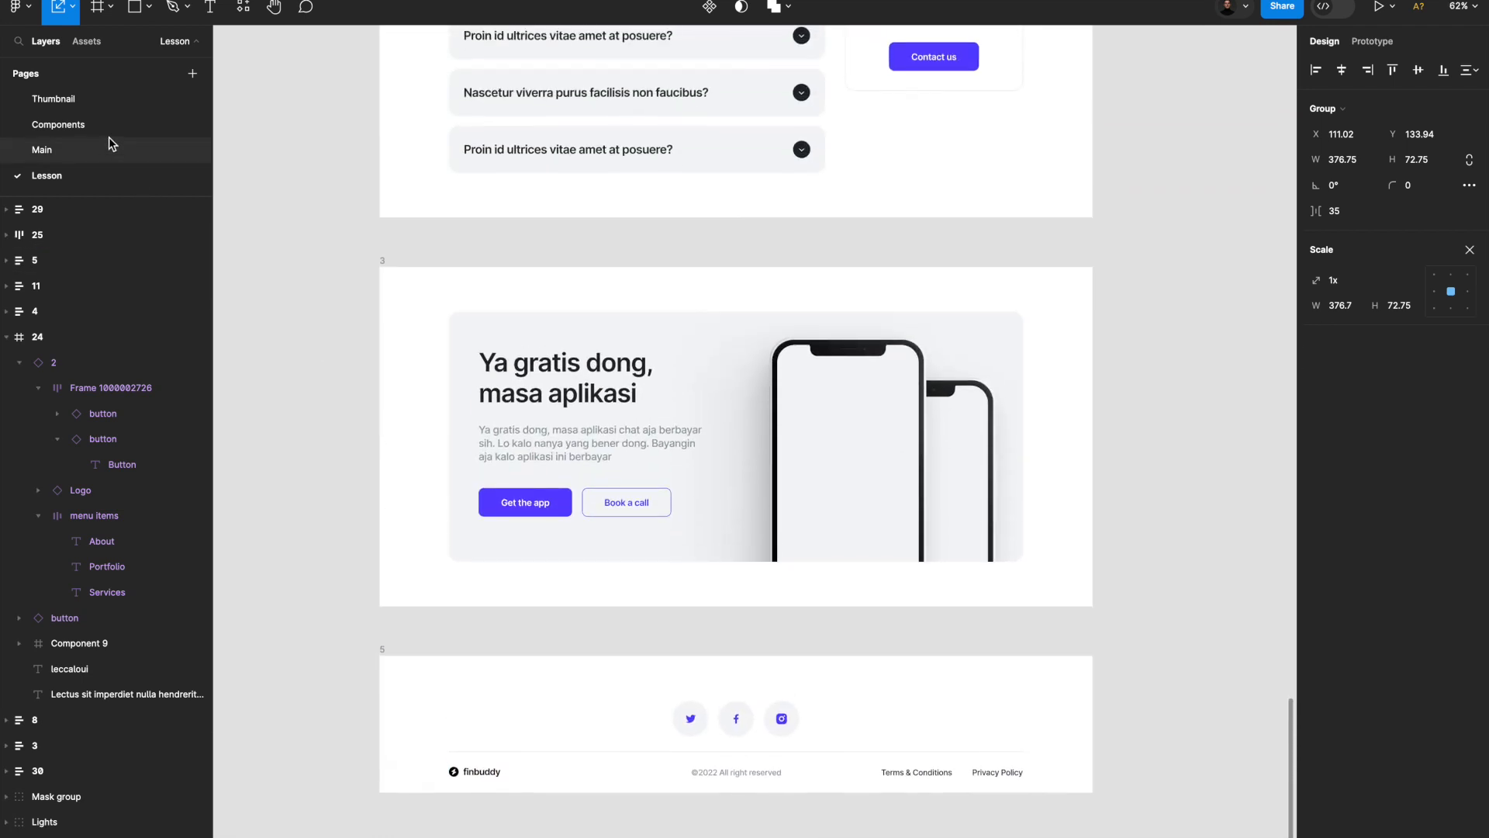
Return to the Components page and select the round With BG variant of the Arrows component to examine its colour properties.
click(109, 146)
click(114, 128)
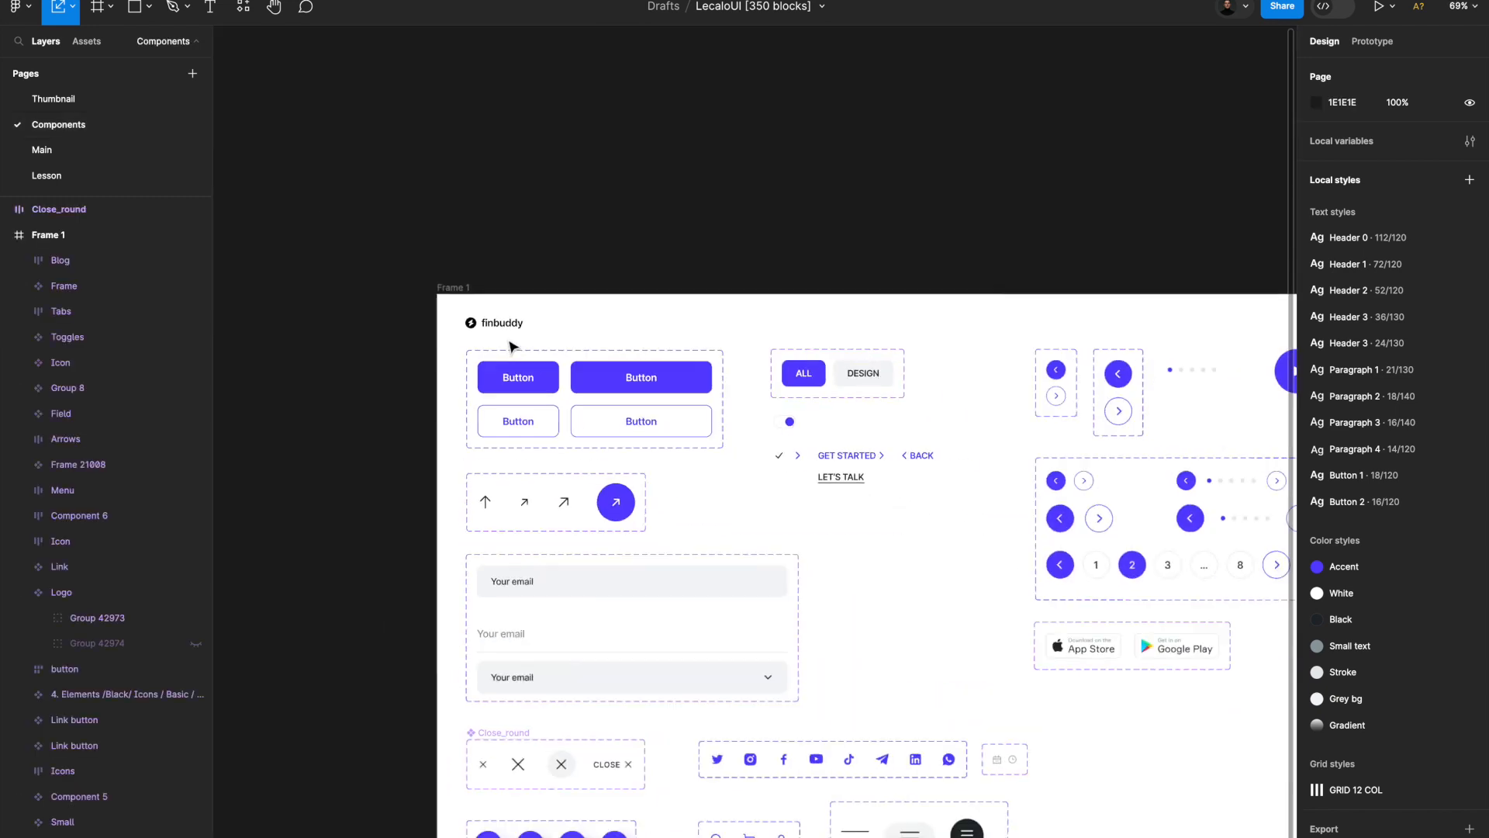
scroll(608, 253, down, 2)
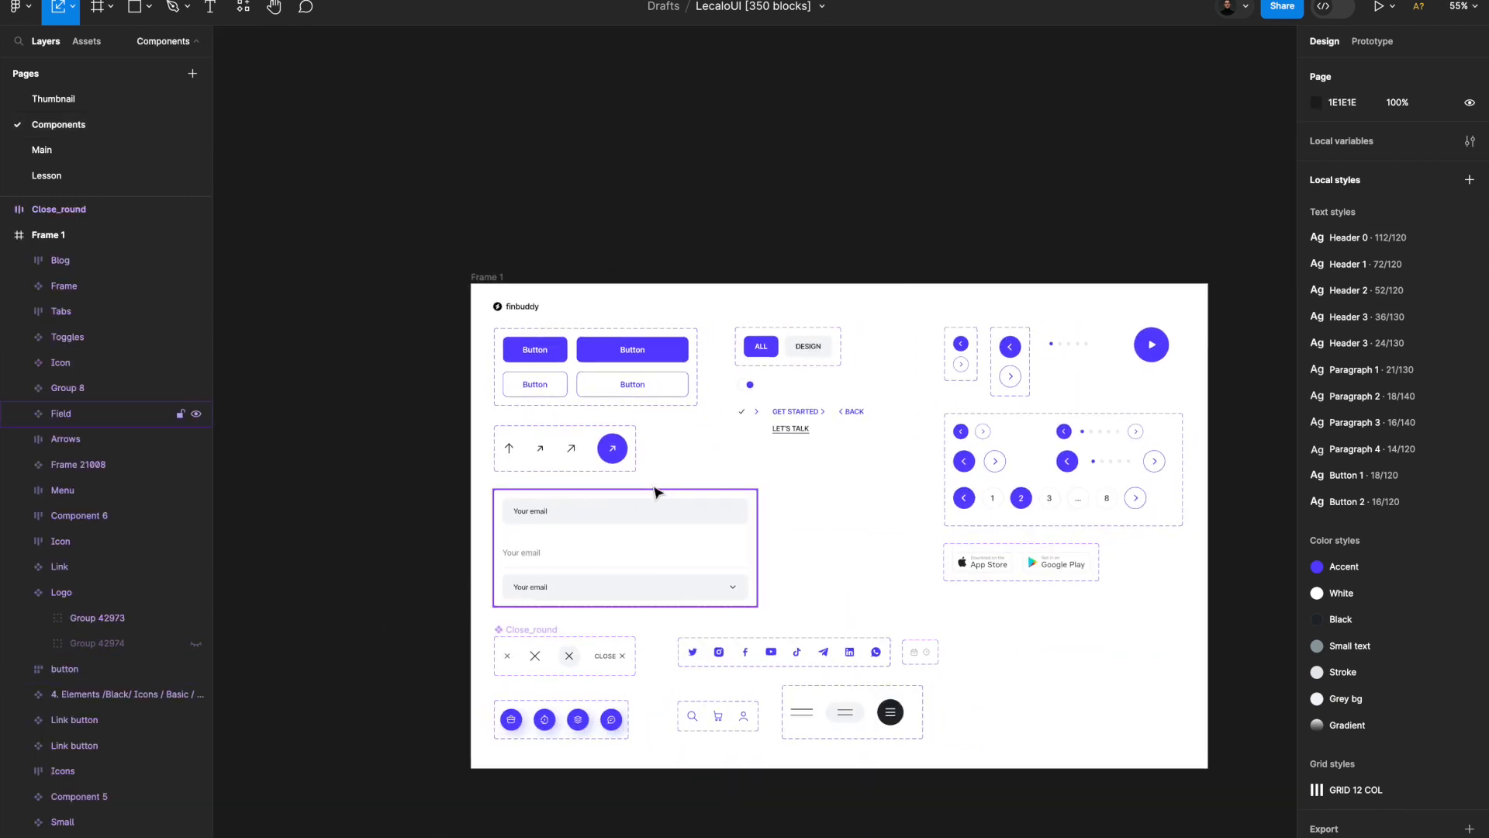
scroll(655, 451, up, 3)
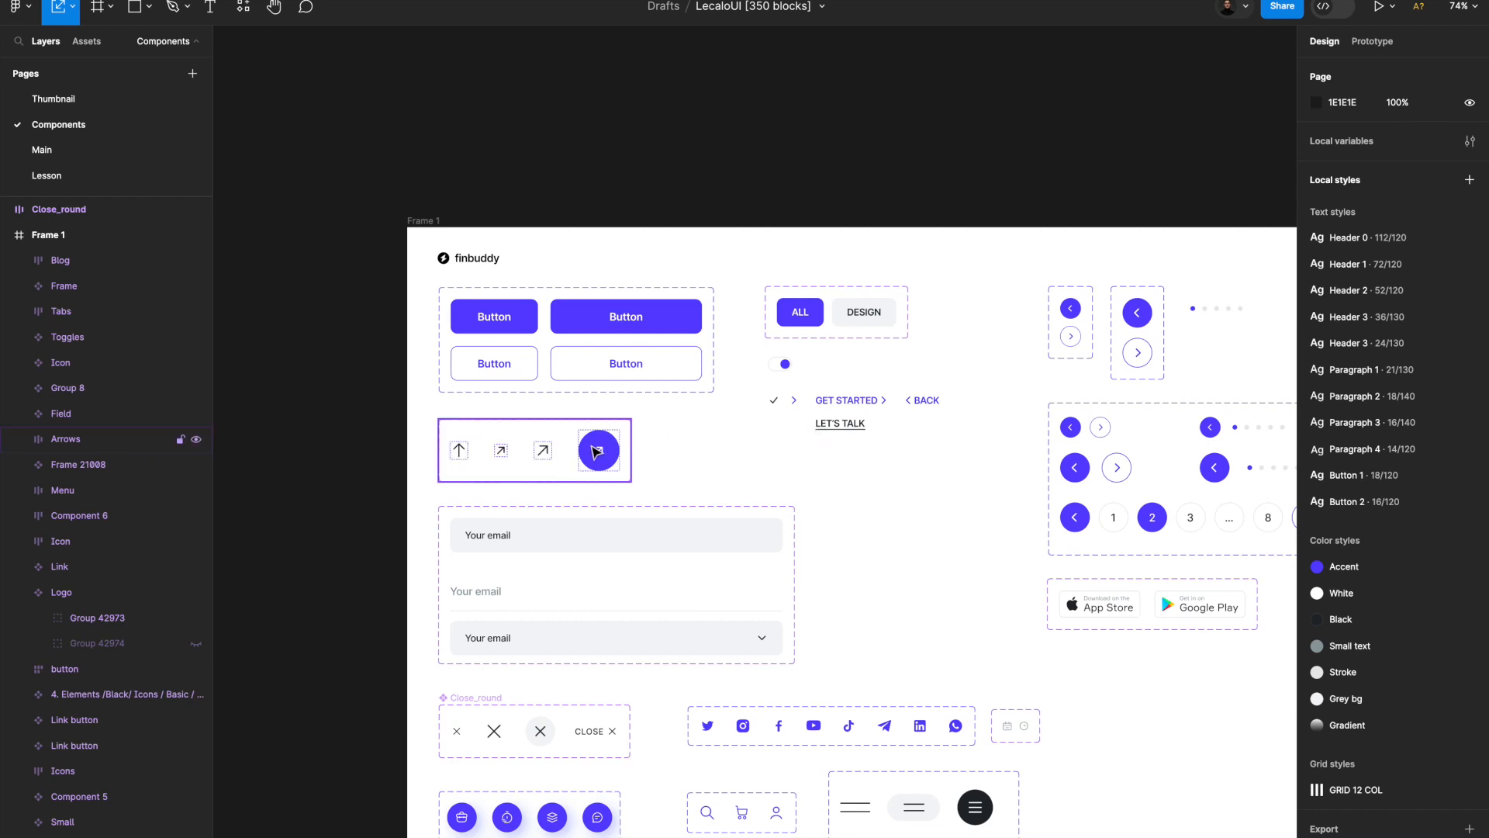
scroll(597, 452, up, 5)
click(590, 447)
click(591, 447)
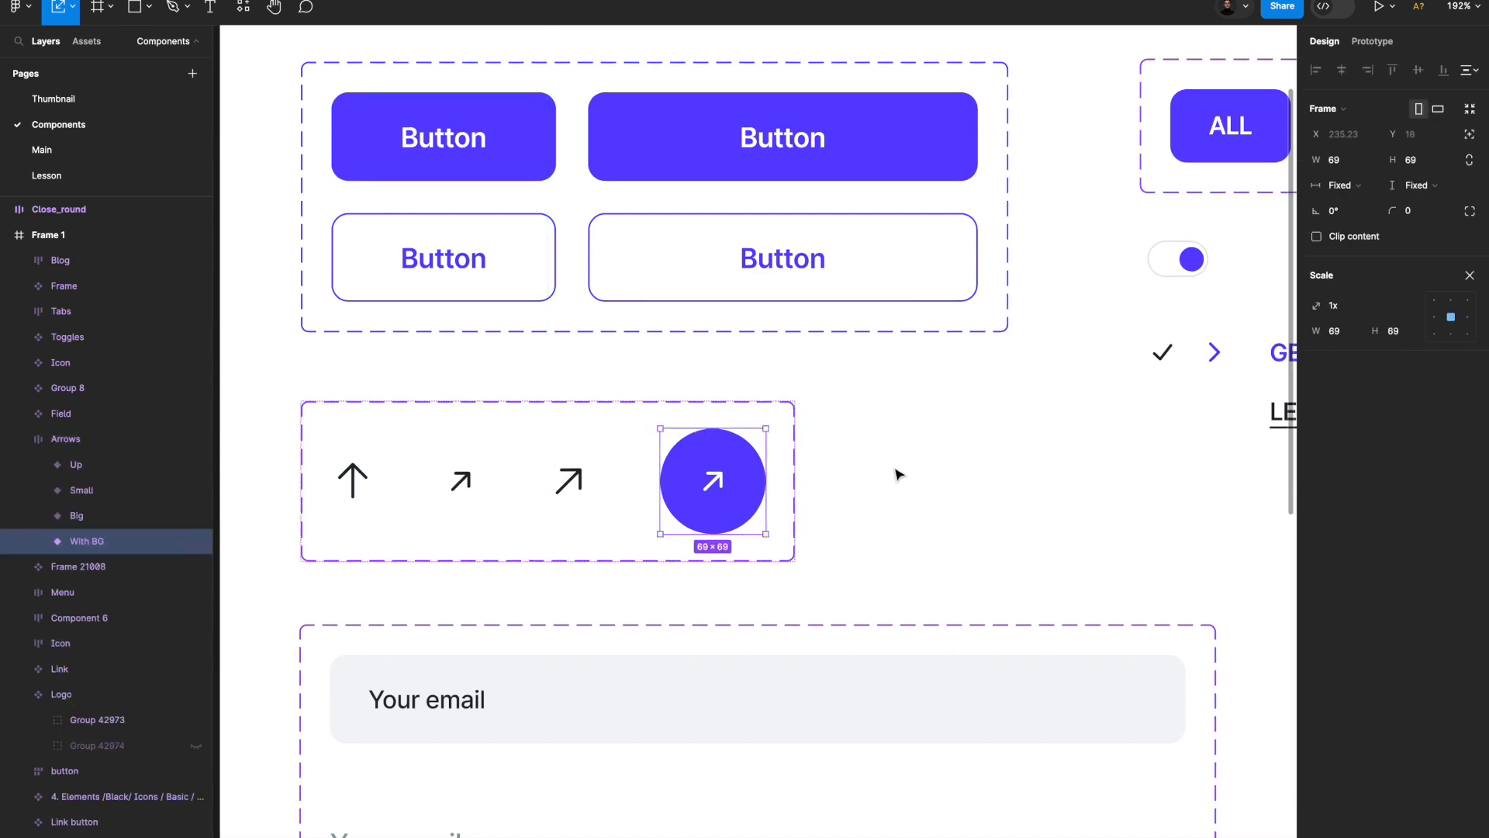
key(v)
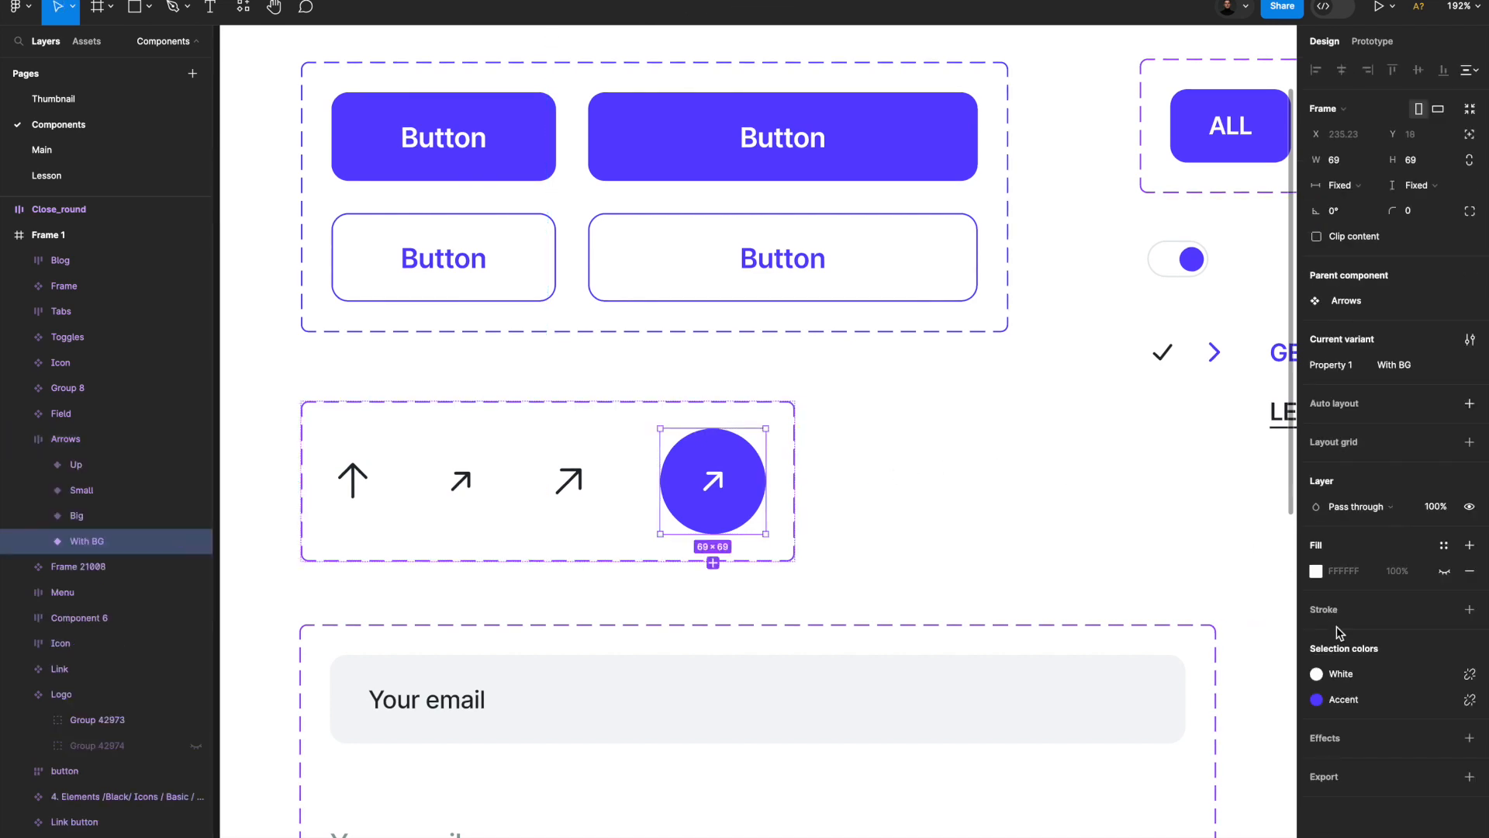
Try the Black colour style in place of Accent on the round With BG arrow variant, and undo the change.
click(1349, 698)
click(1180, 751)
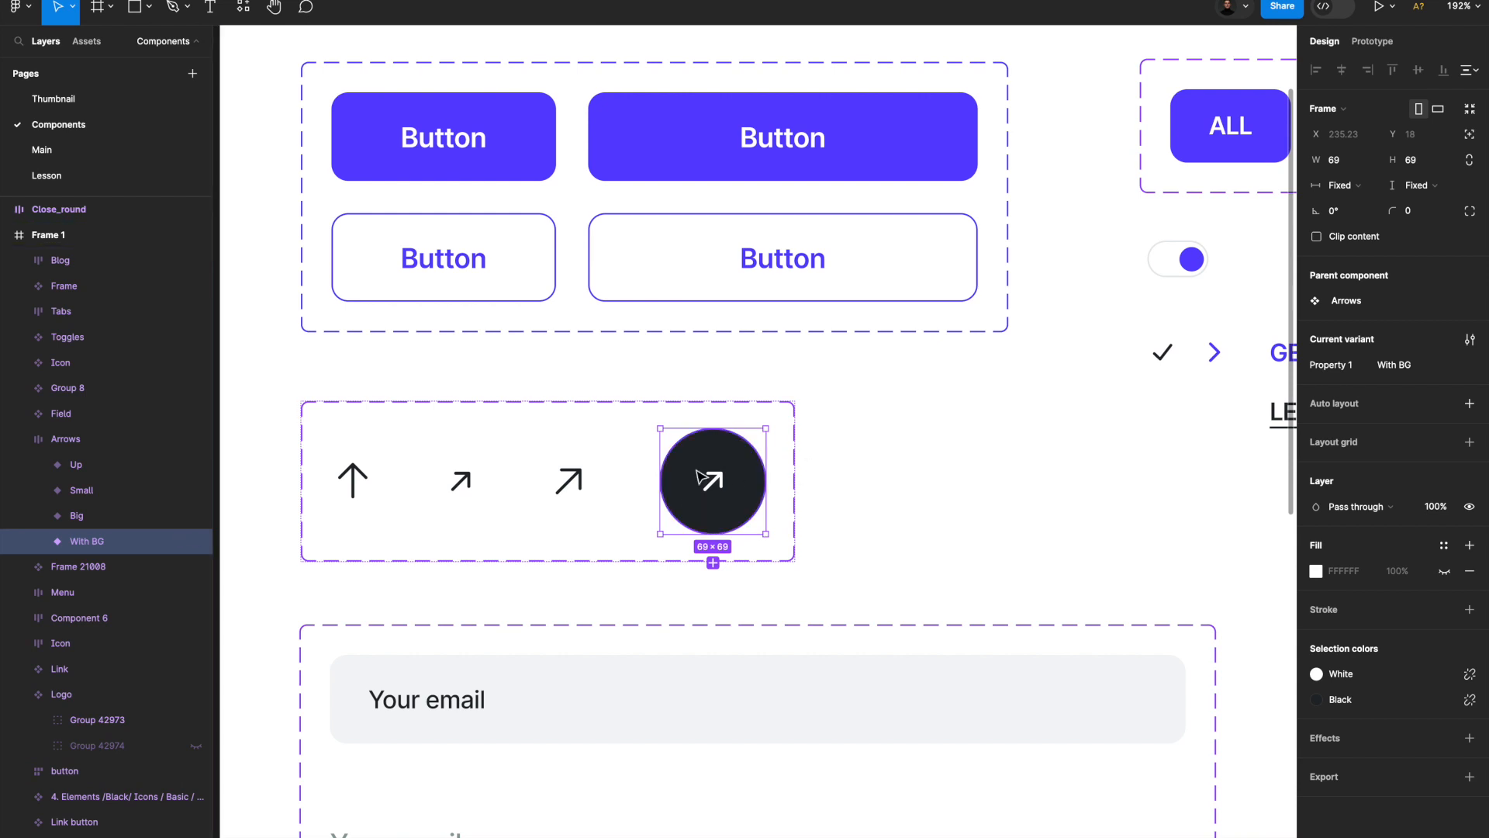
key(ctrl+z)
Inspect the arrow icon nested in the With BG variant down to its vectors, and return to the variant itself.
double_click(726, 485)
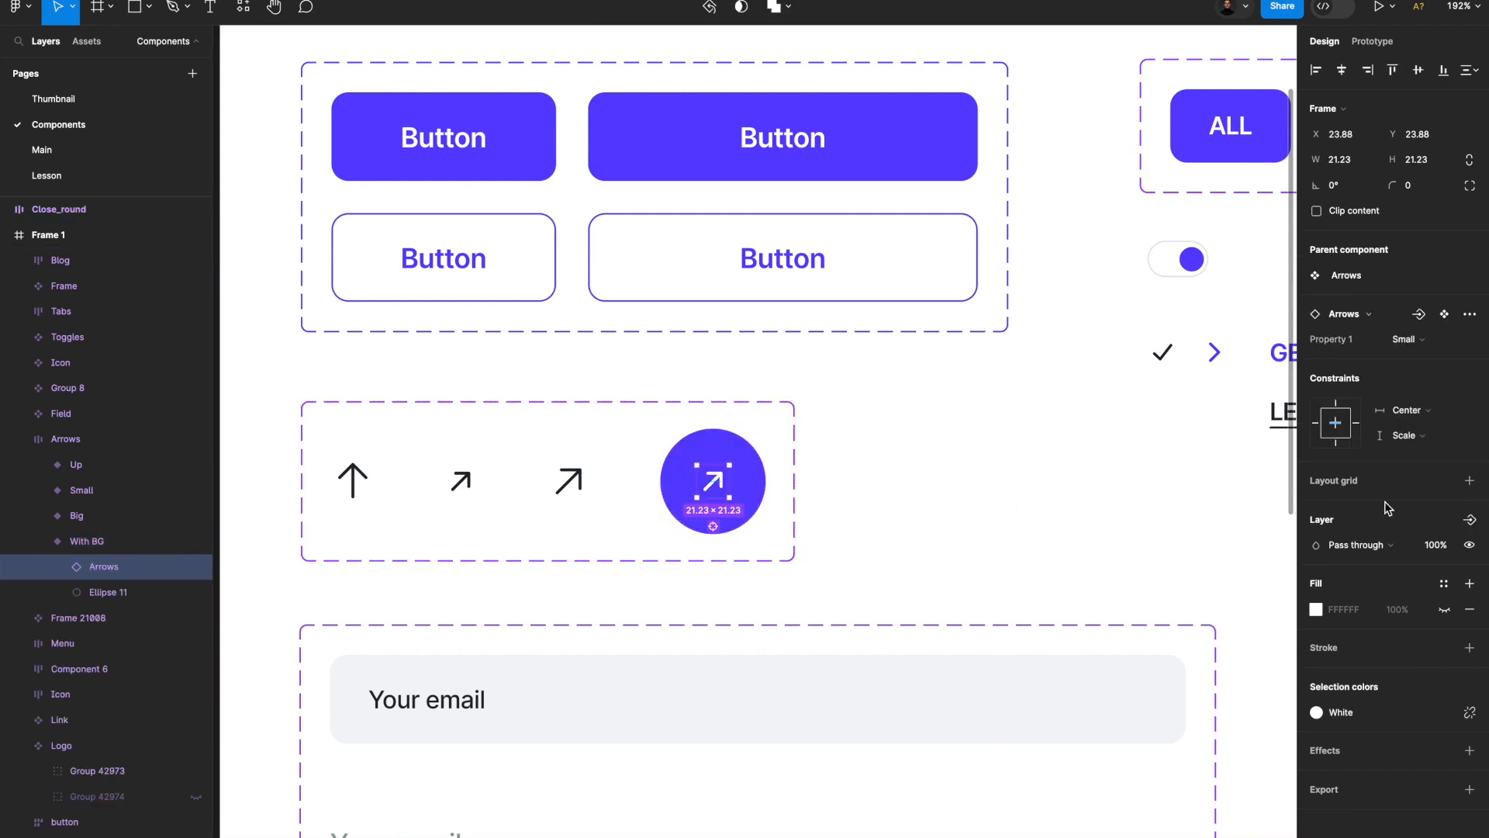
key(Return)
key(Return)
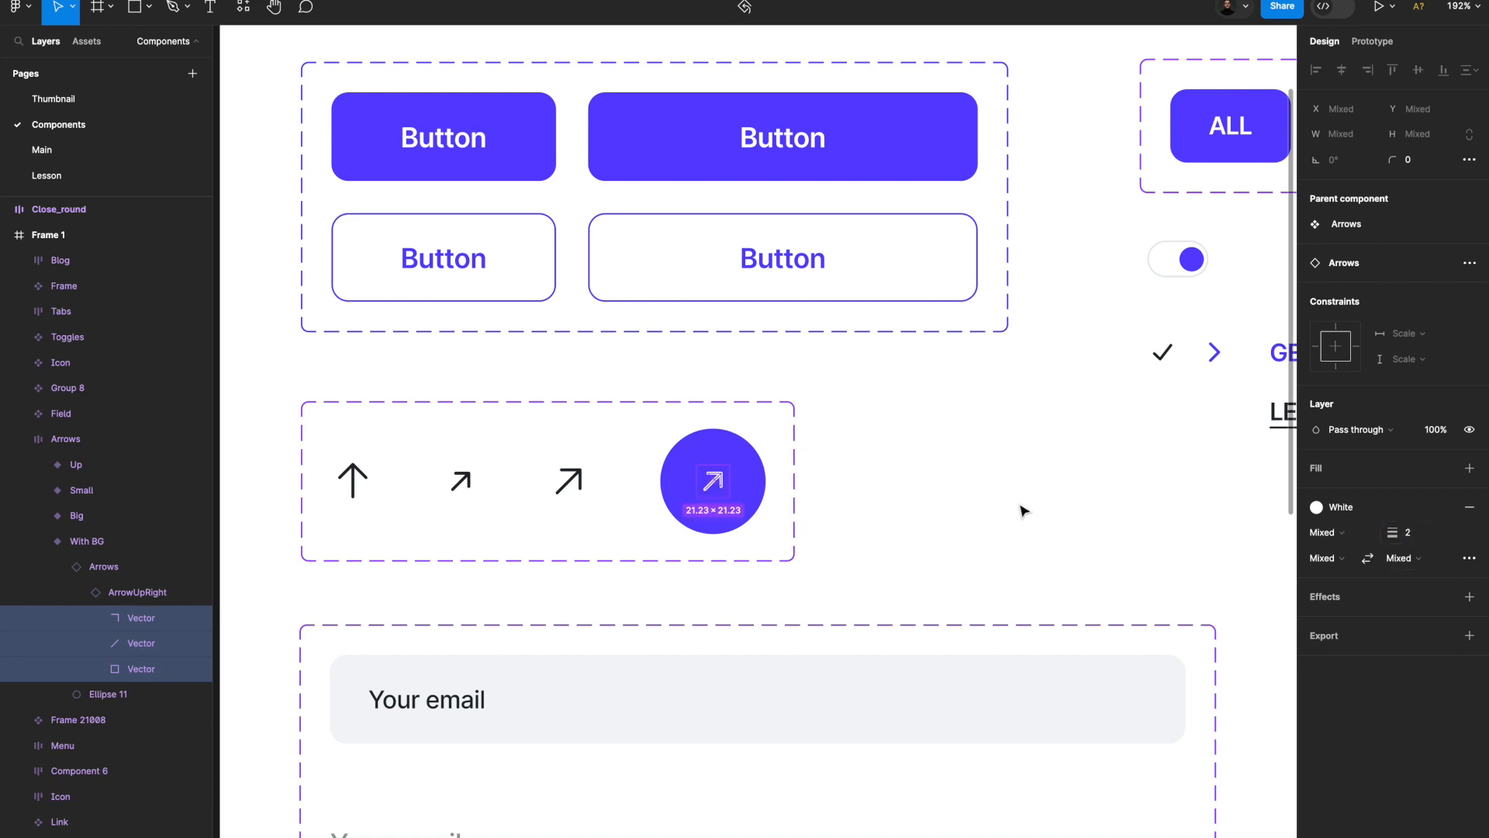
key(shift+Return)
key(shift+Return)
key(shift+Return)
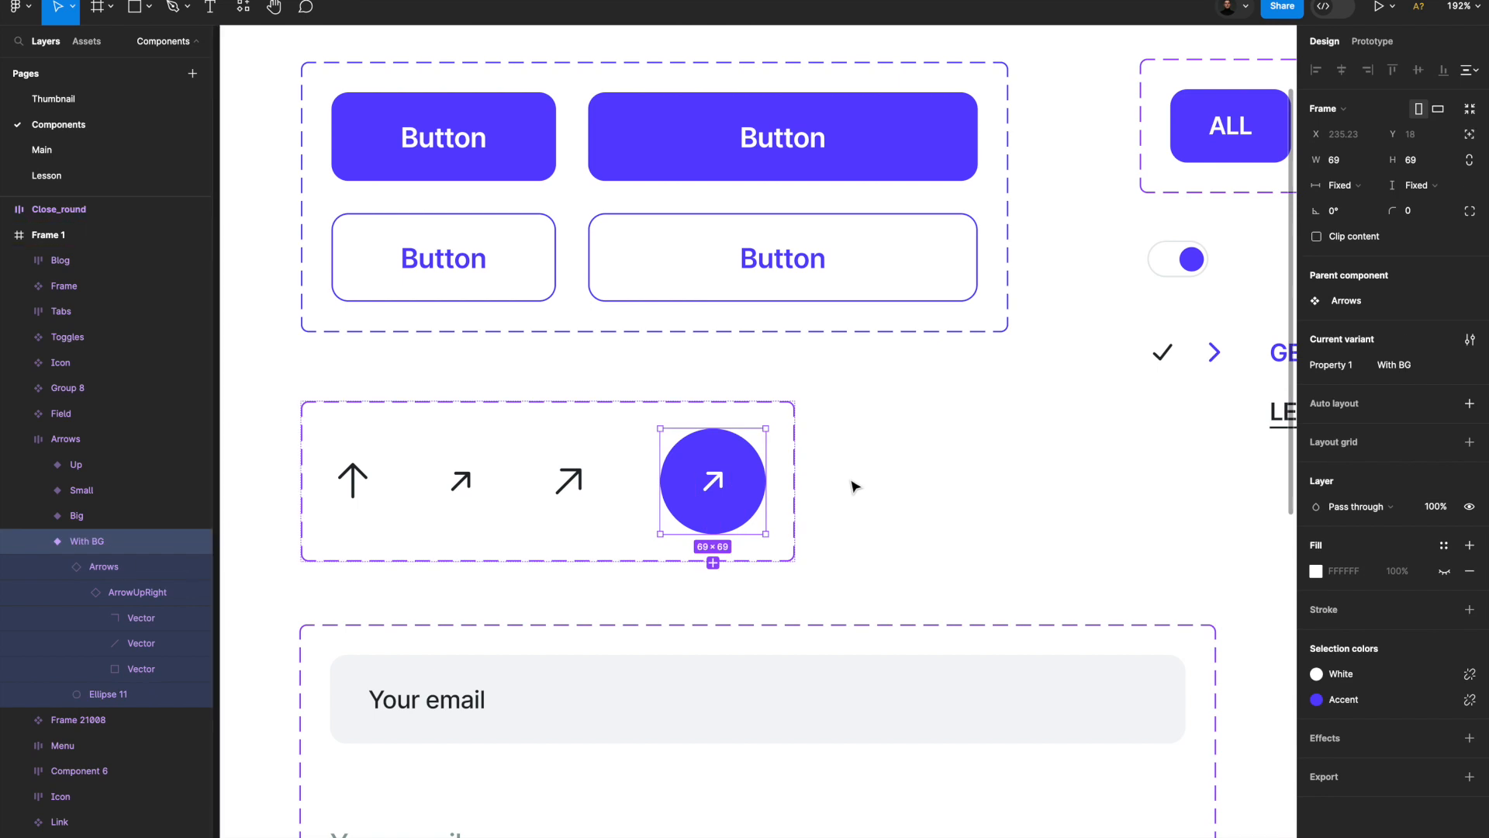
Look over the Arrows set and the other component sets on the Components page.
click(853, 486)
click(702, 485)
scroll(781, 465, down, 3)
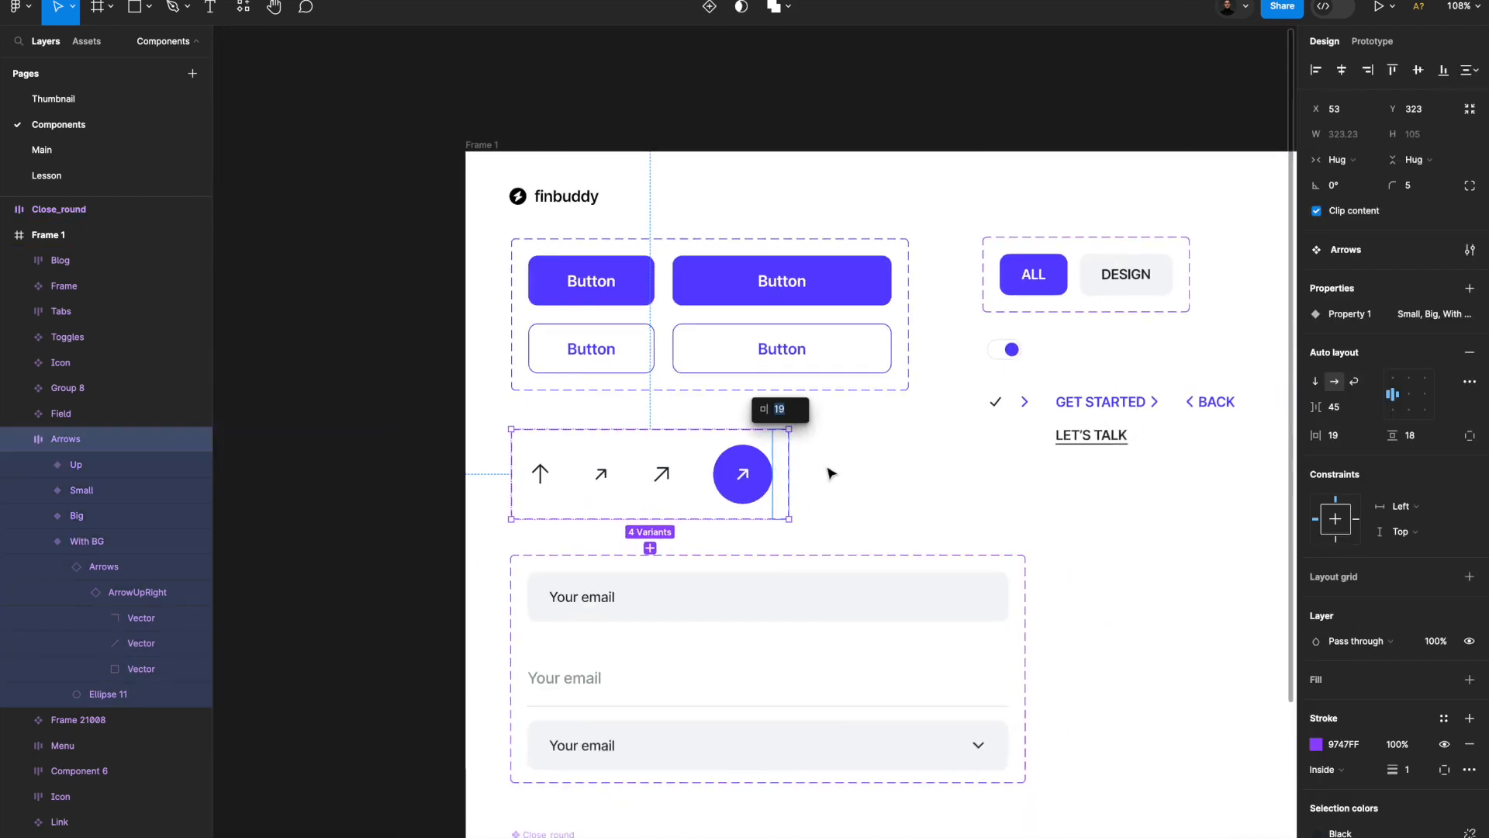
click(827, 474)
scroll(827, 474, down, 2)
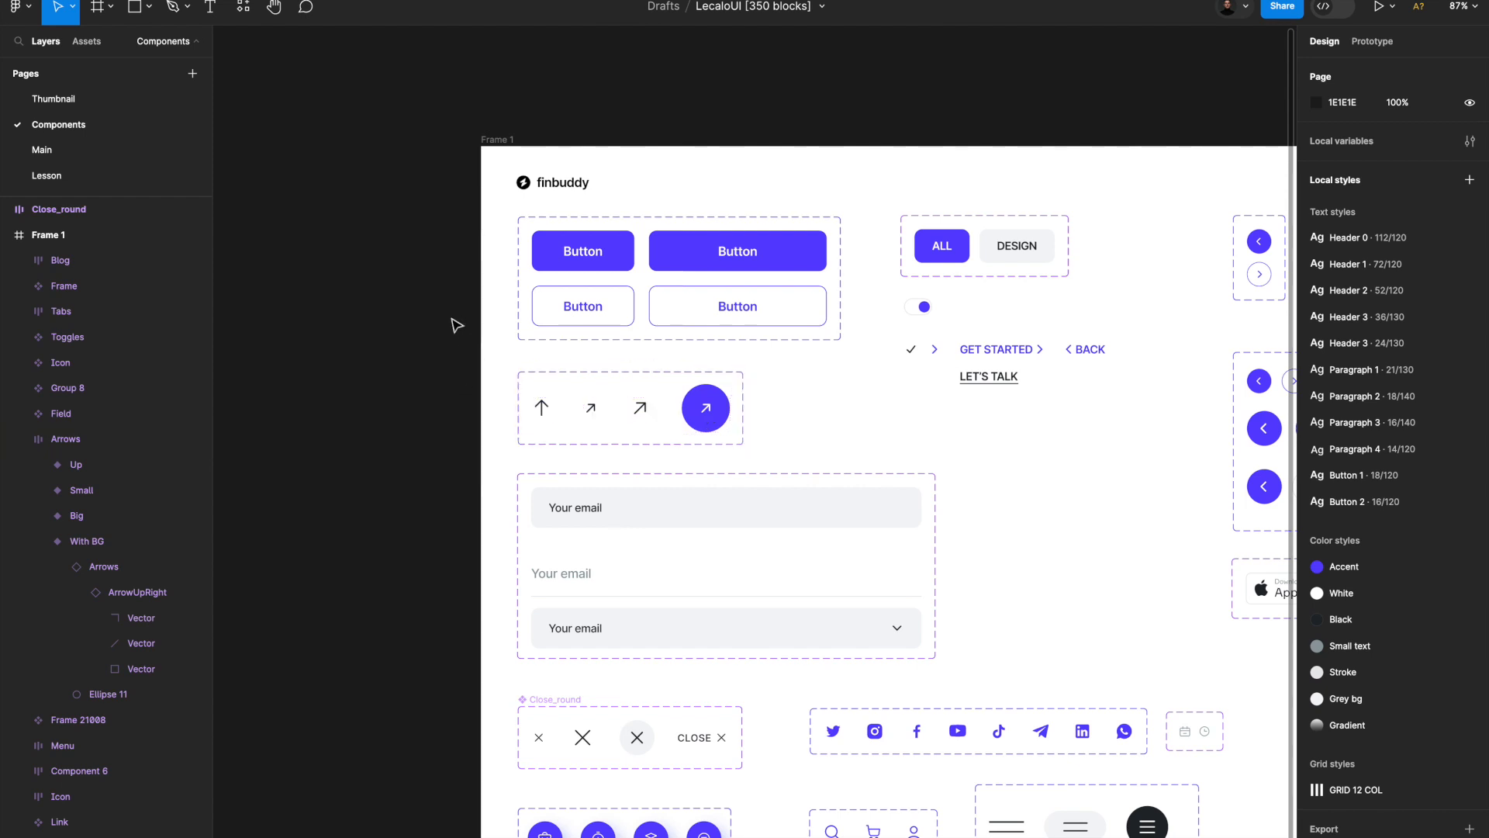
scroll(482, 349, down, 3)
scroll(824, 502, right, 2)
scroll(532, 436, up, 2)
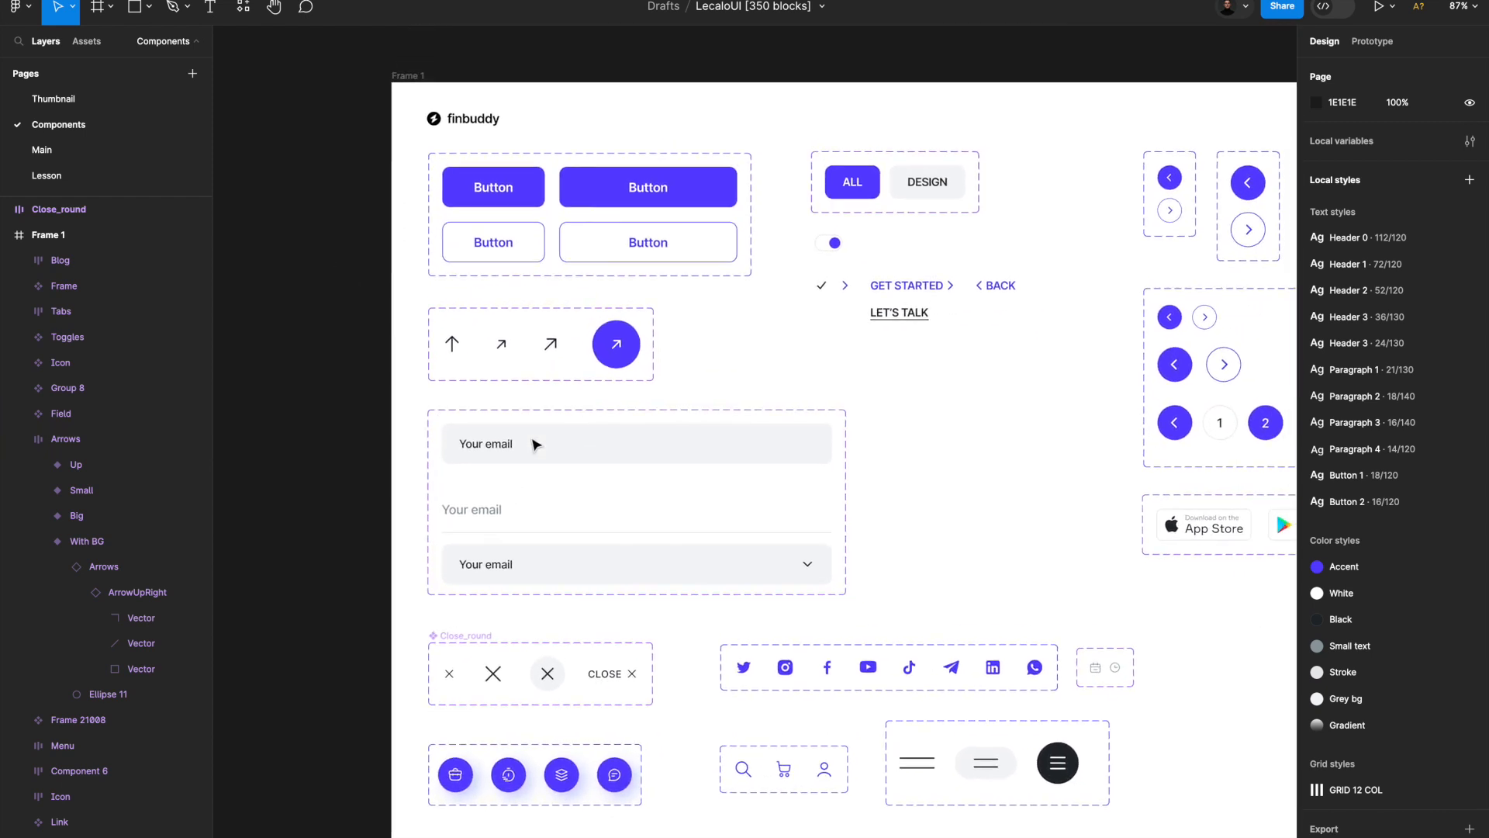
scroll(558, 347, up, 1)
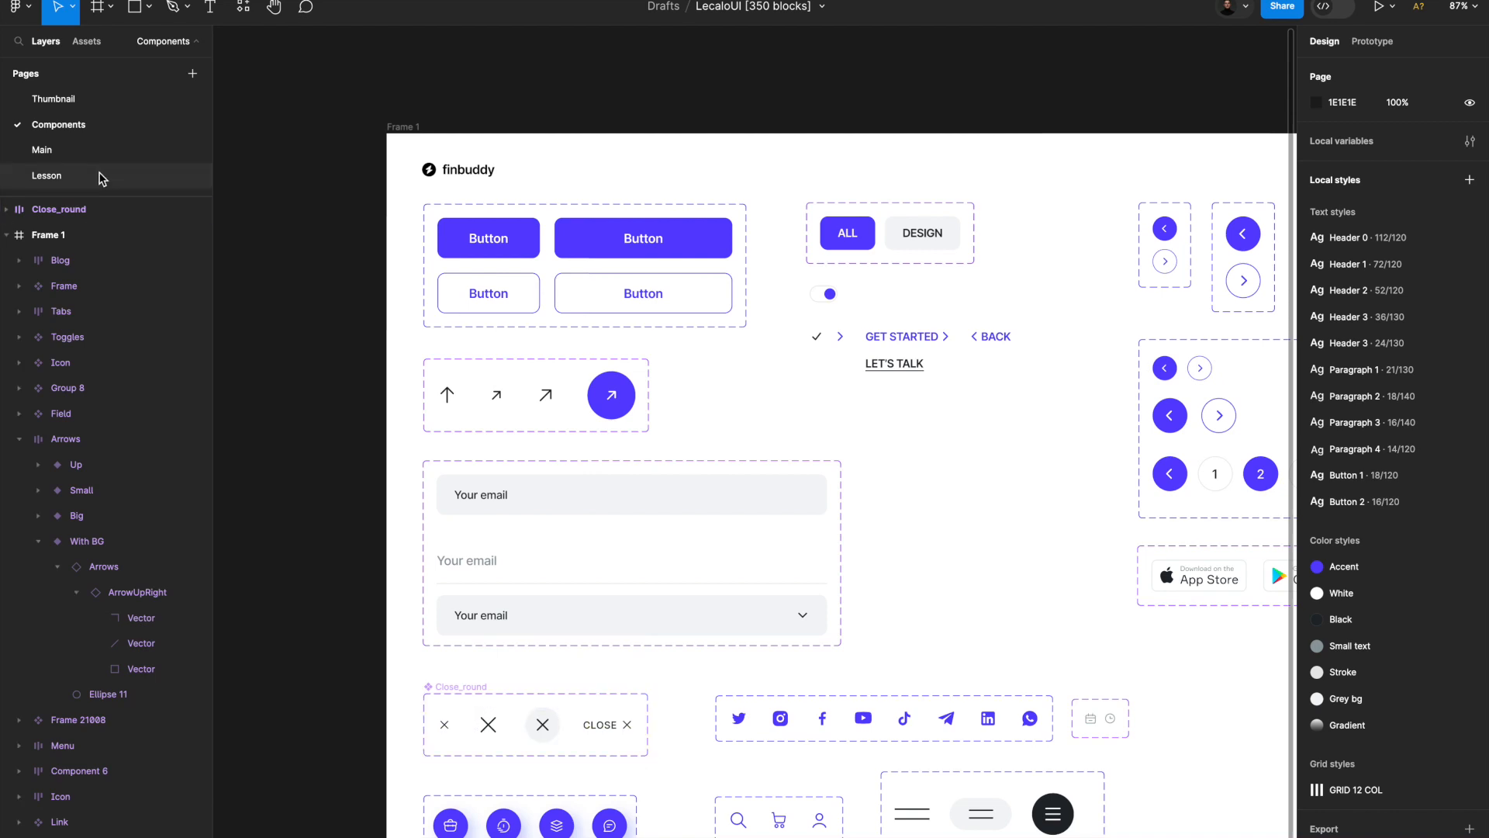
On the Lesson page, replace block 24's heading with "Manage your finances effortlessly" from the brief.
click(99, 177)
scroll(433, 304, down, 6)
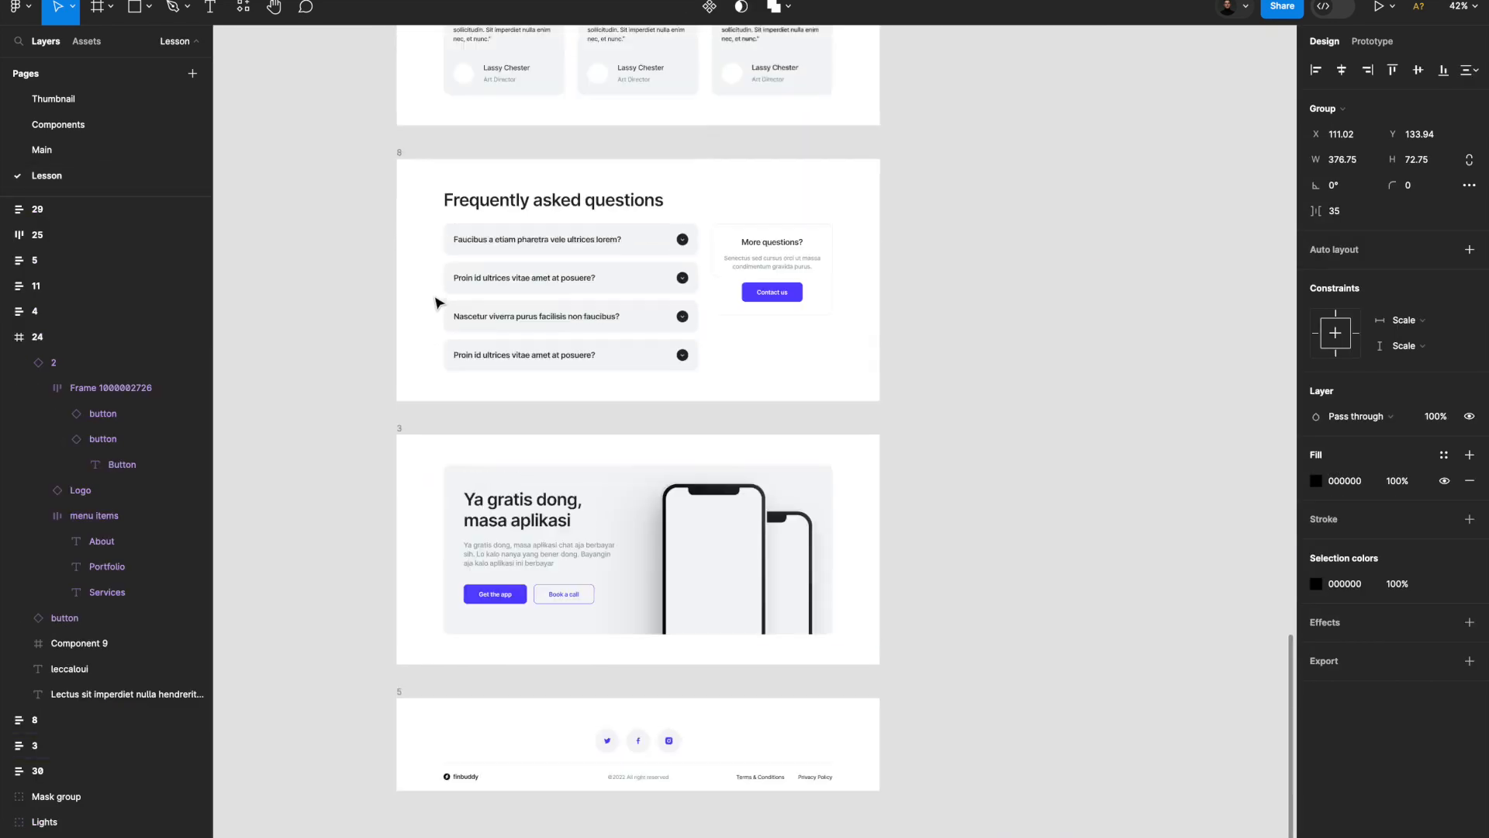
scroll(435, 316, up, 5)
scroll(642, 246, up, 8)
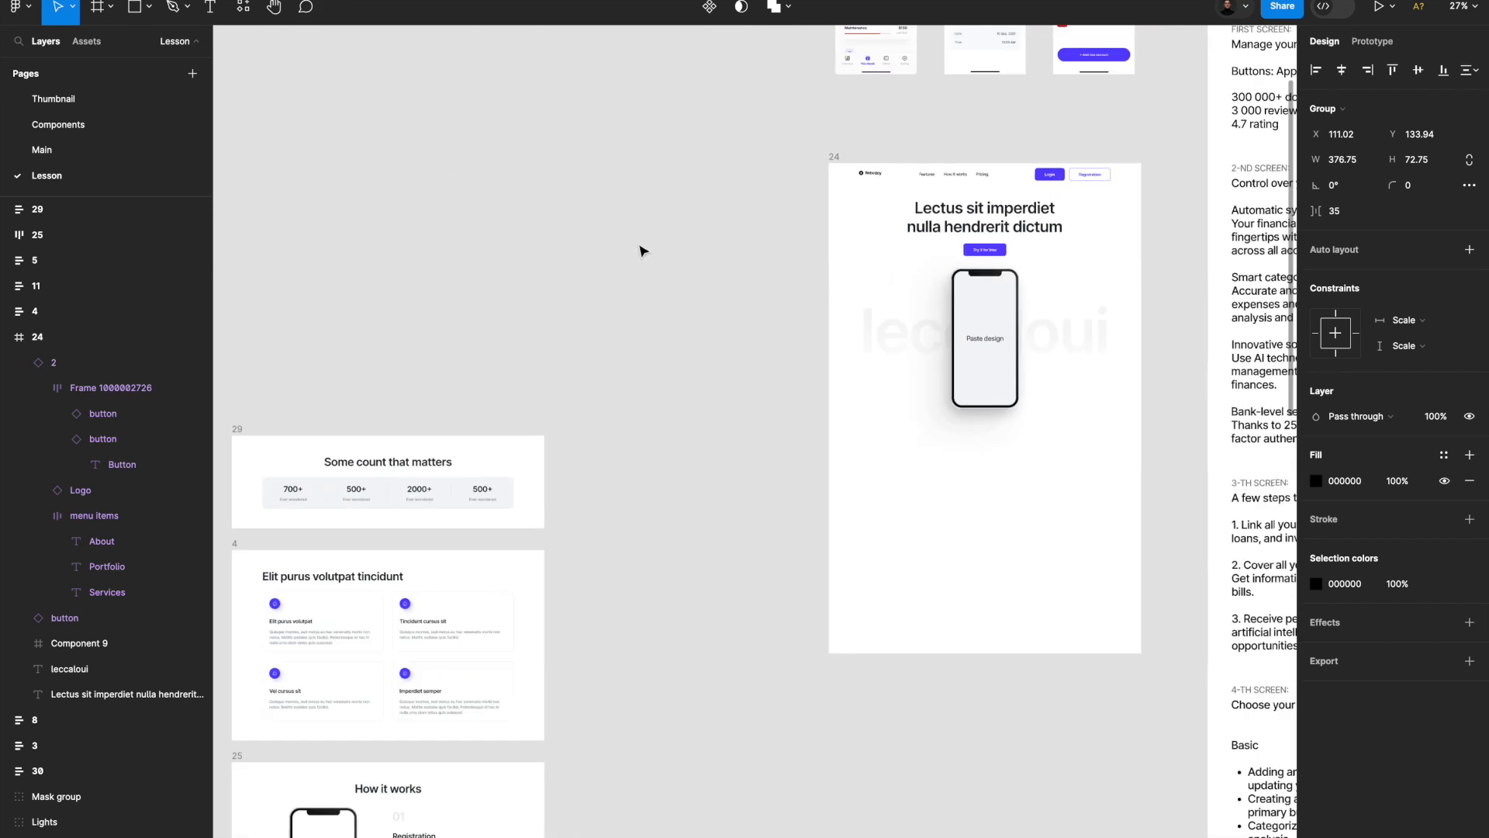
scroll(642, 249, up, 2)
scroll(641, 249, up, 3)
scroll(665, 299, up, 4)
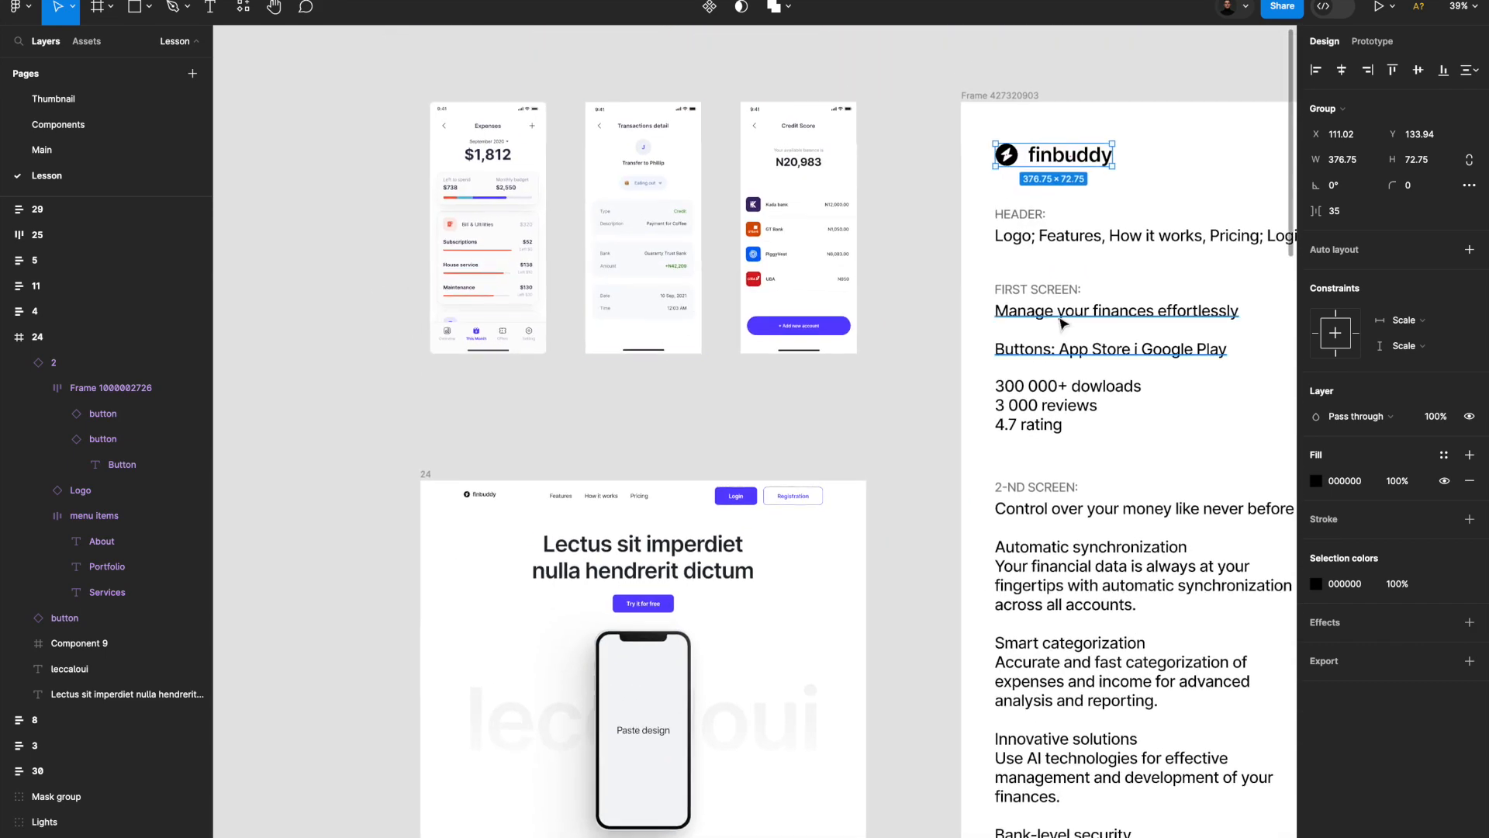
double_click(1057, 314)
click(1101, 311)
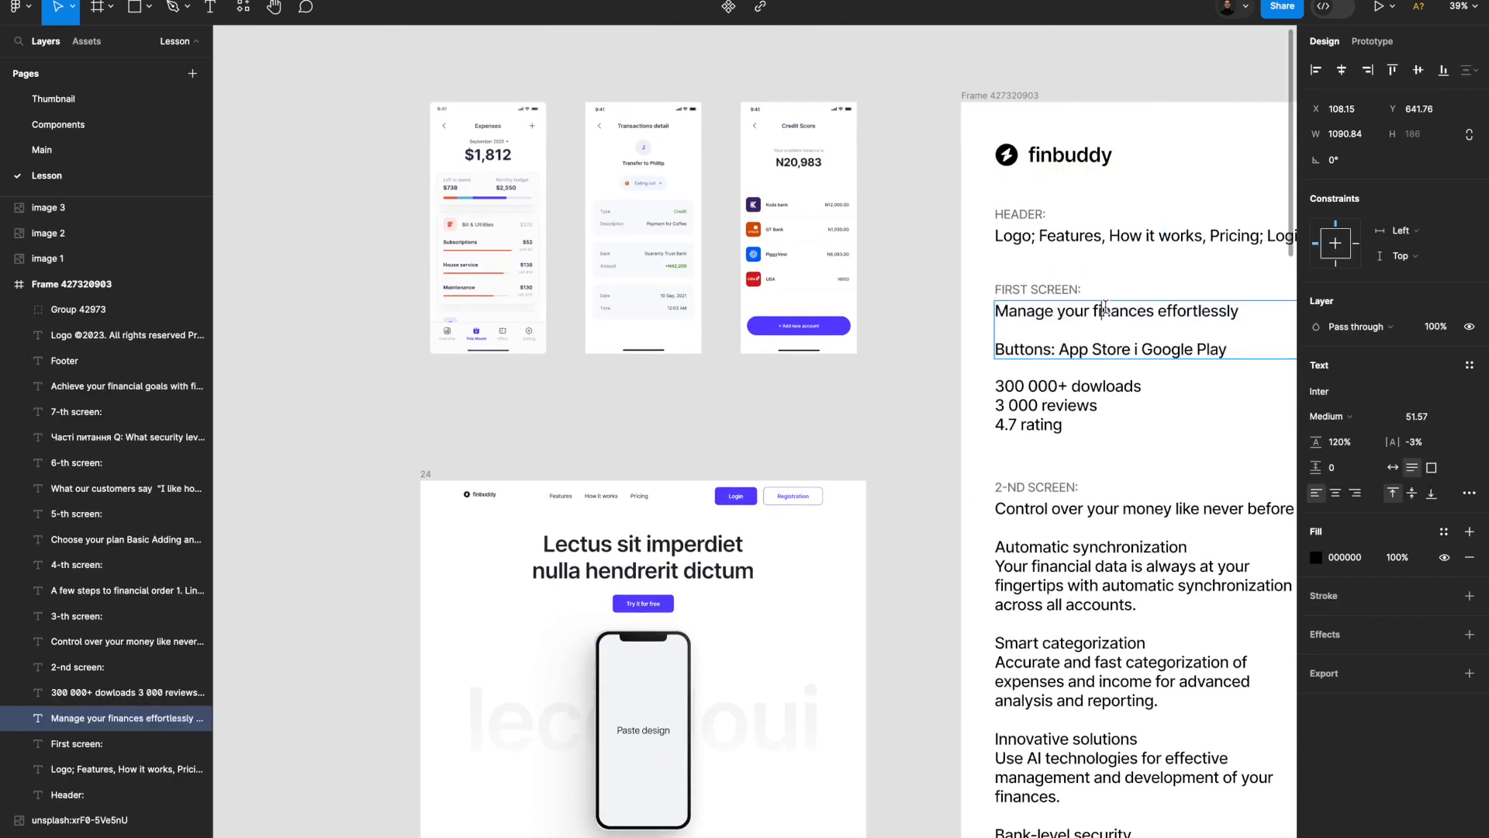
triple_click(700, 549)
text(Manage your finances effortlessly)
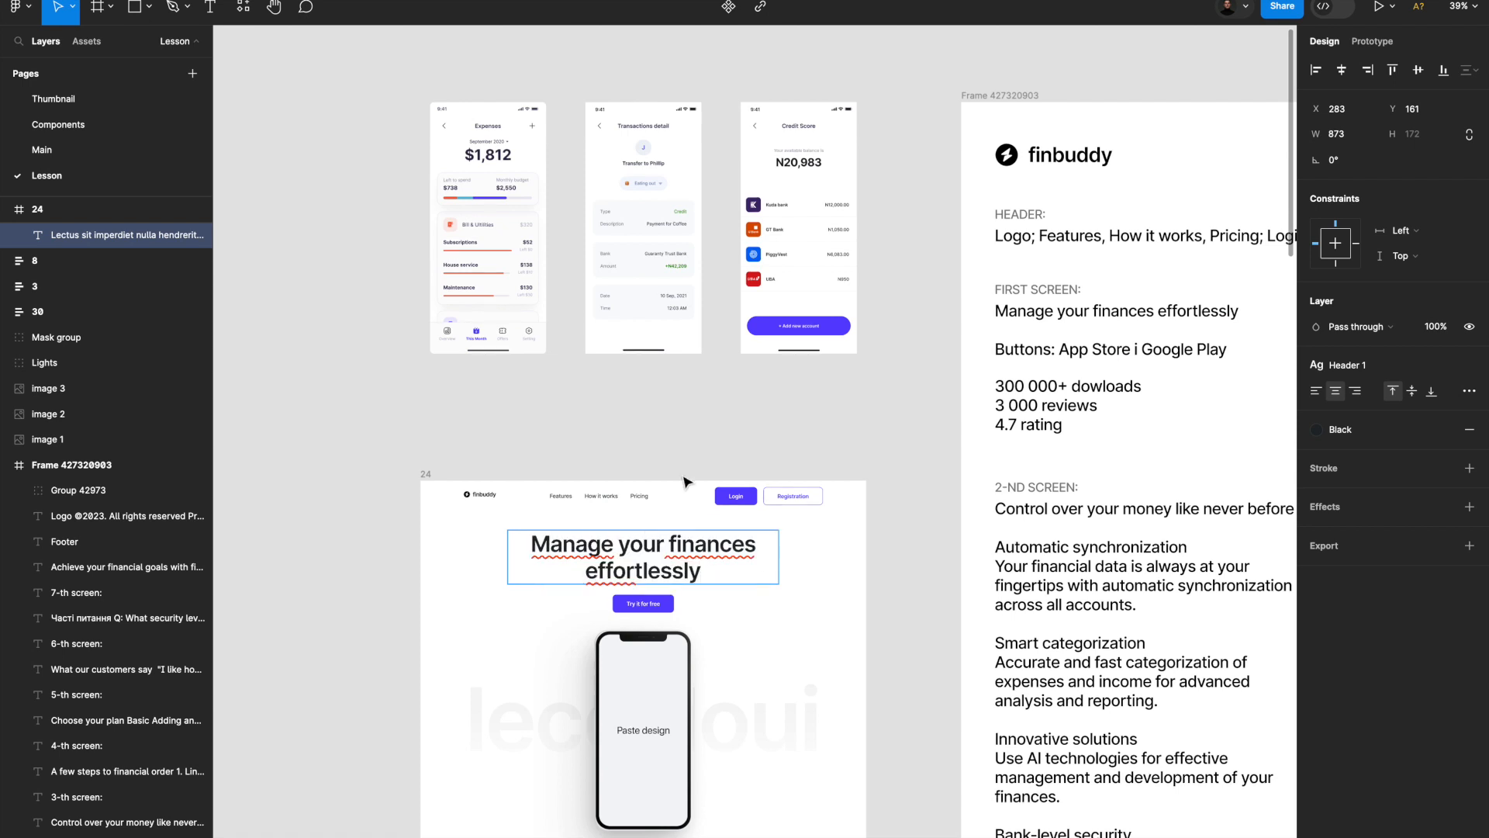
click(698, 494)
Check the brief's first-screen buttons and copy the App Store and Google Play button variants from the Components page.
scroll(779, 495, down, 3)
scroll(779, 494, right, 3)
scroll(780, 495, down, 1)
scroll(779, 495, right, 1)
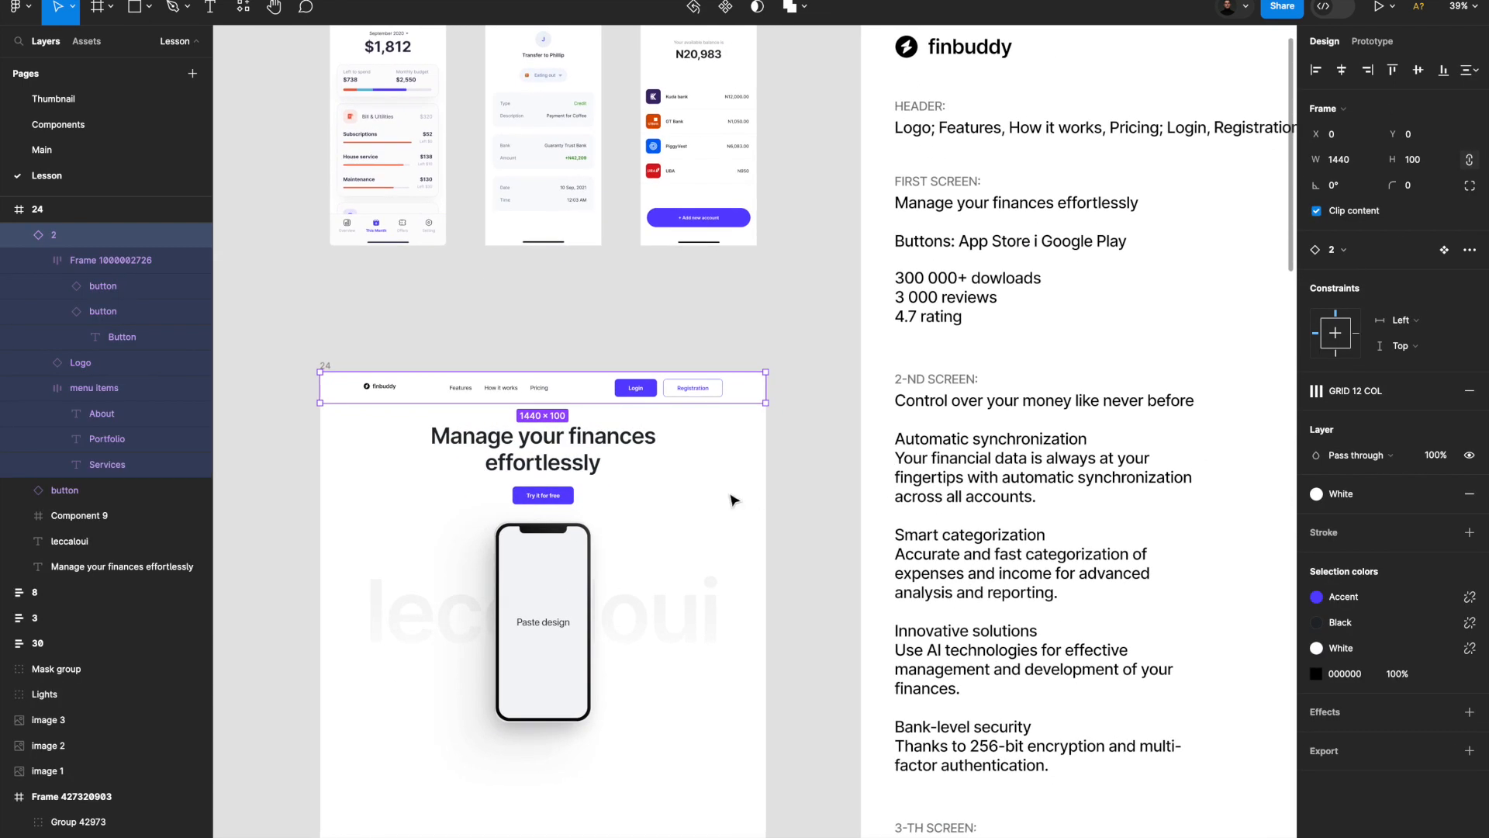
click(741, 500)
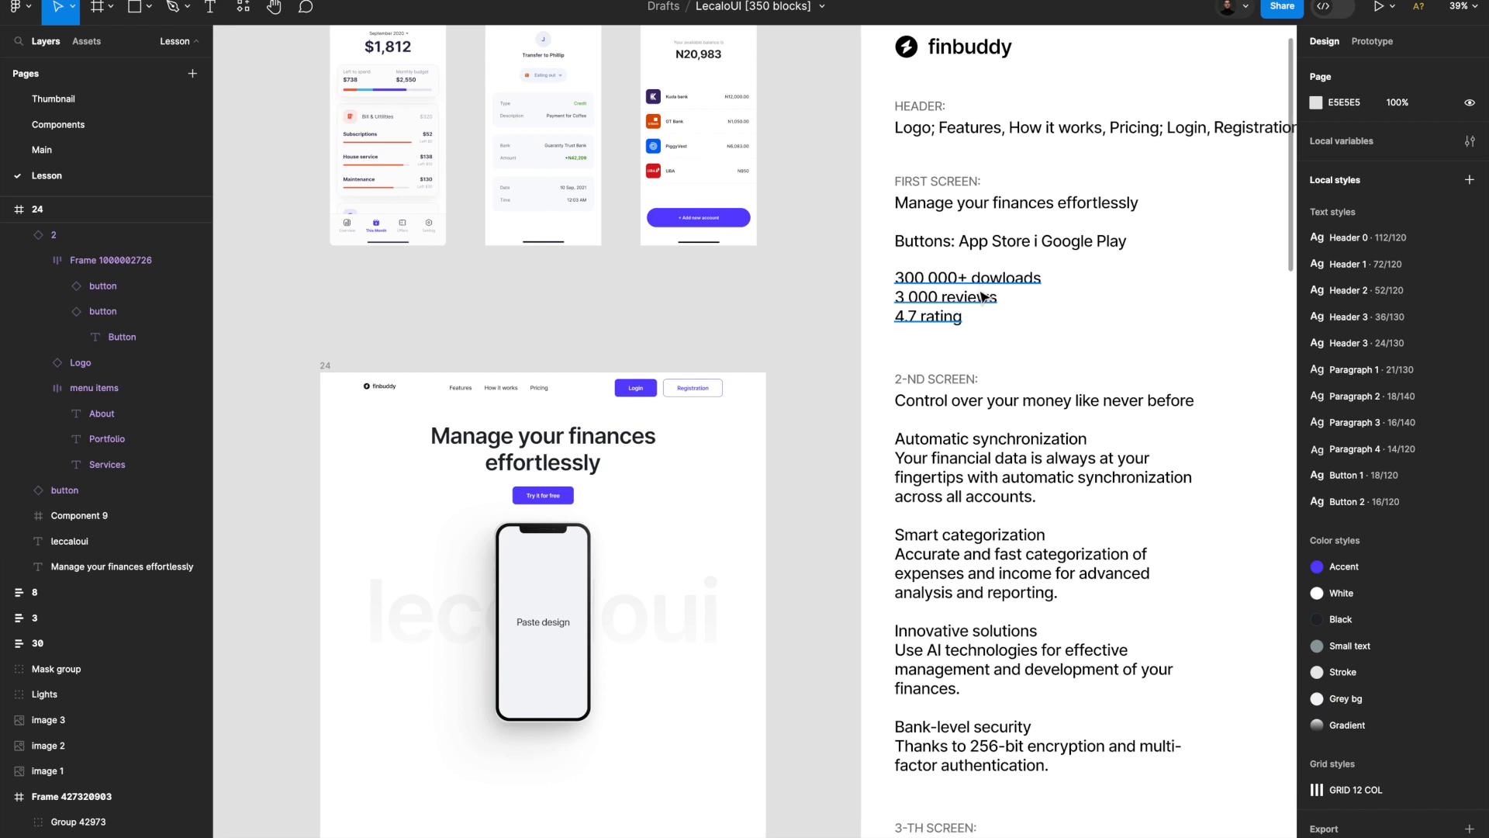
click(989, 251)
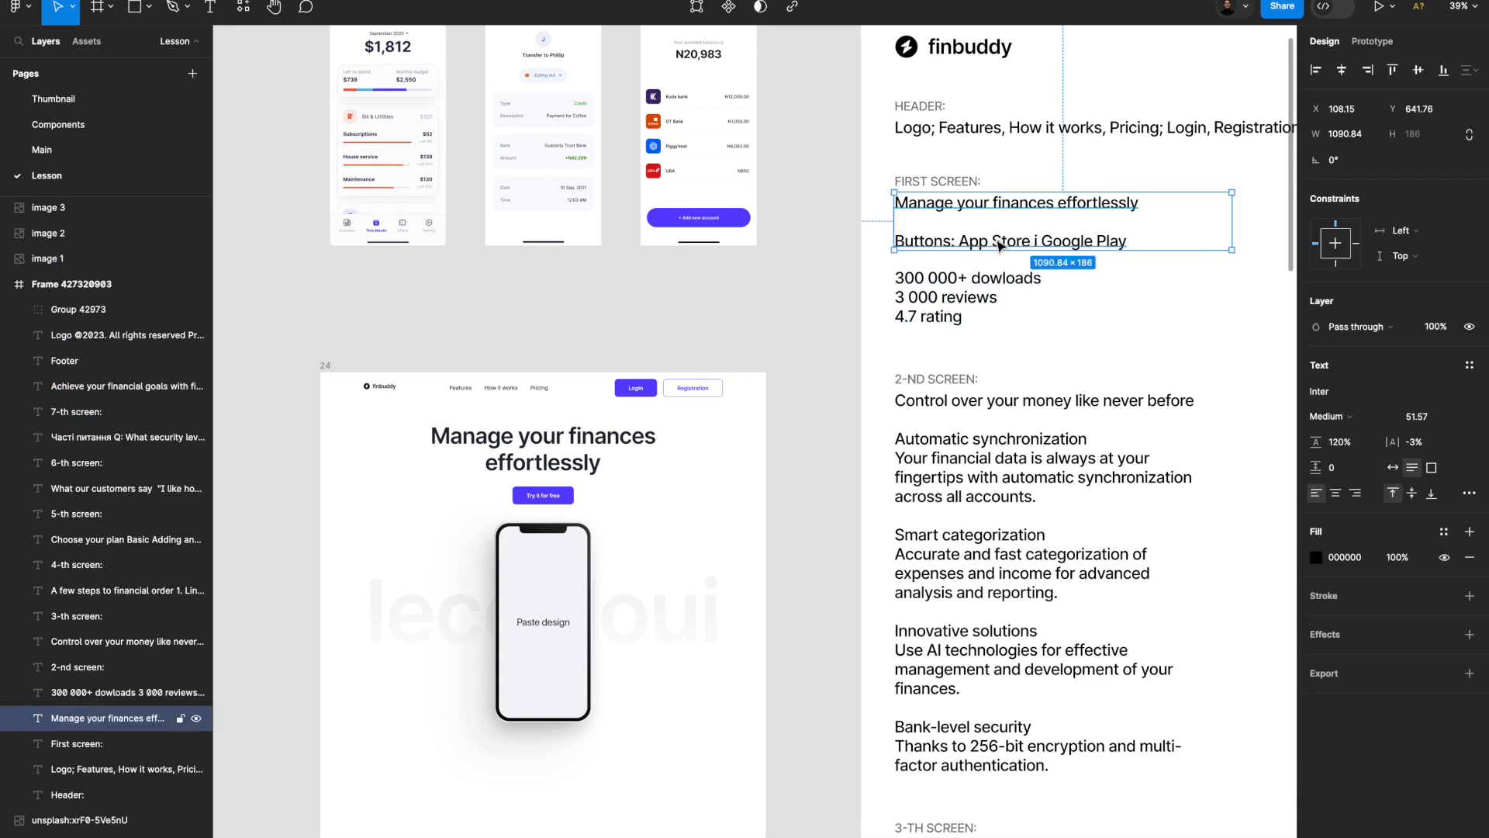
click(770, 317)
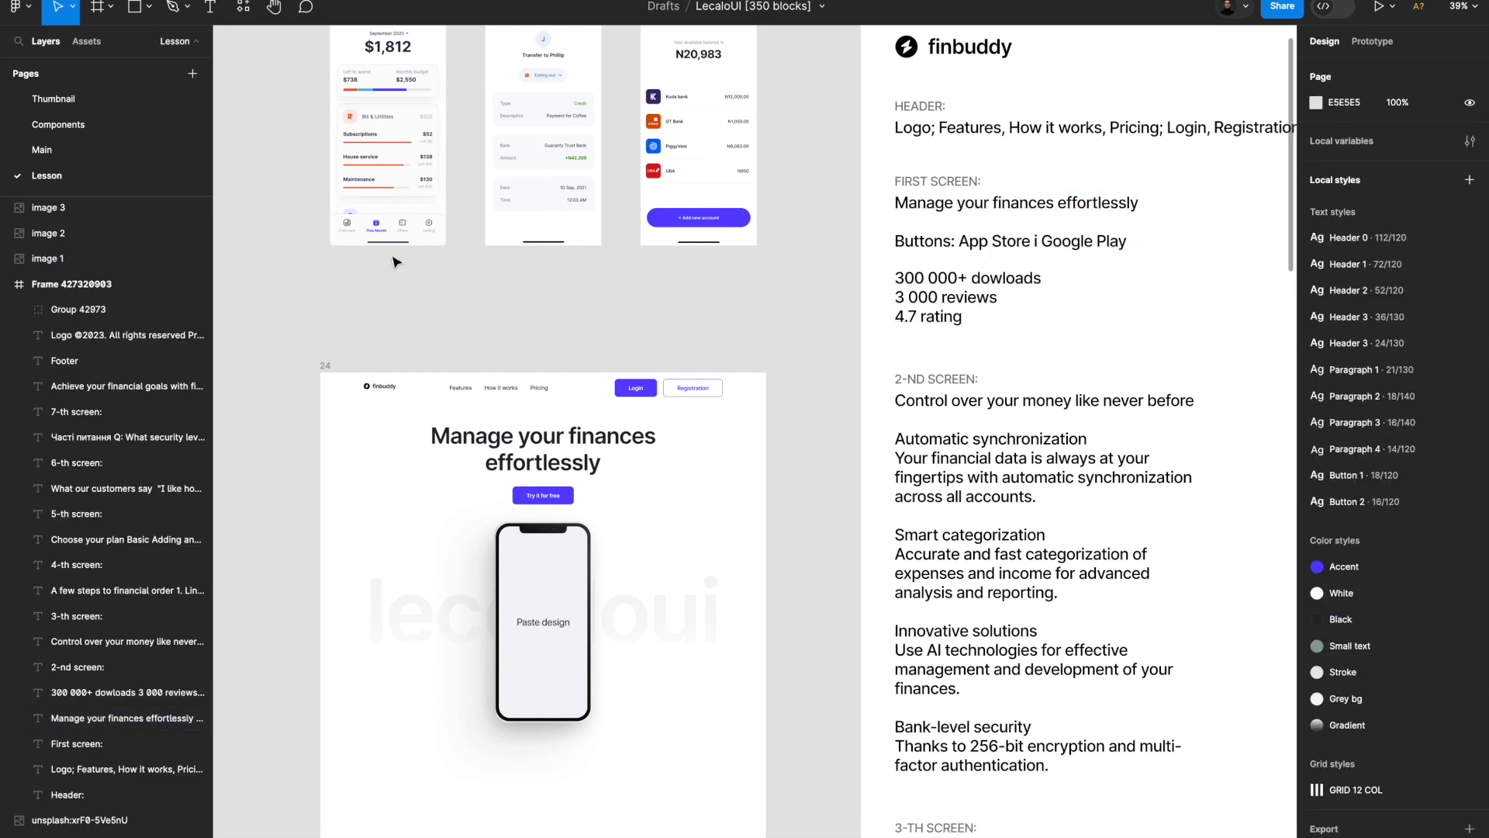
click(55, 124)
scroll(621, 372, right, 10)
scroll(848, 422, down, 3)
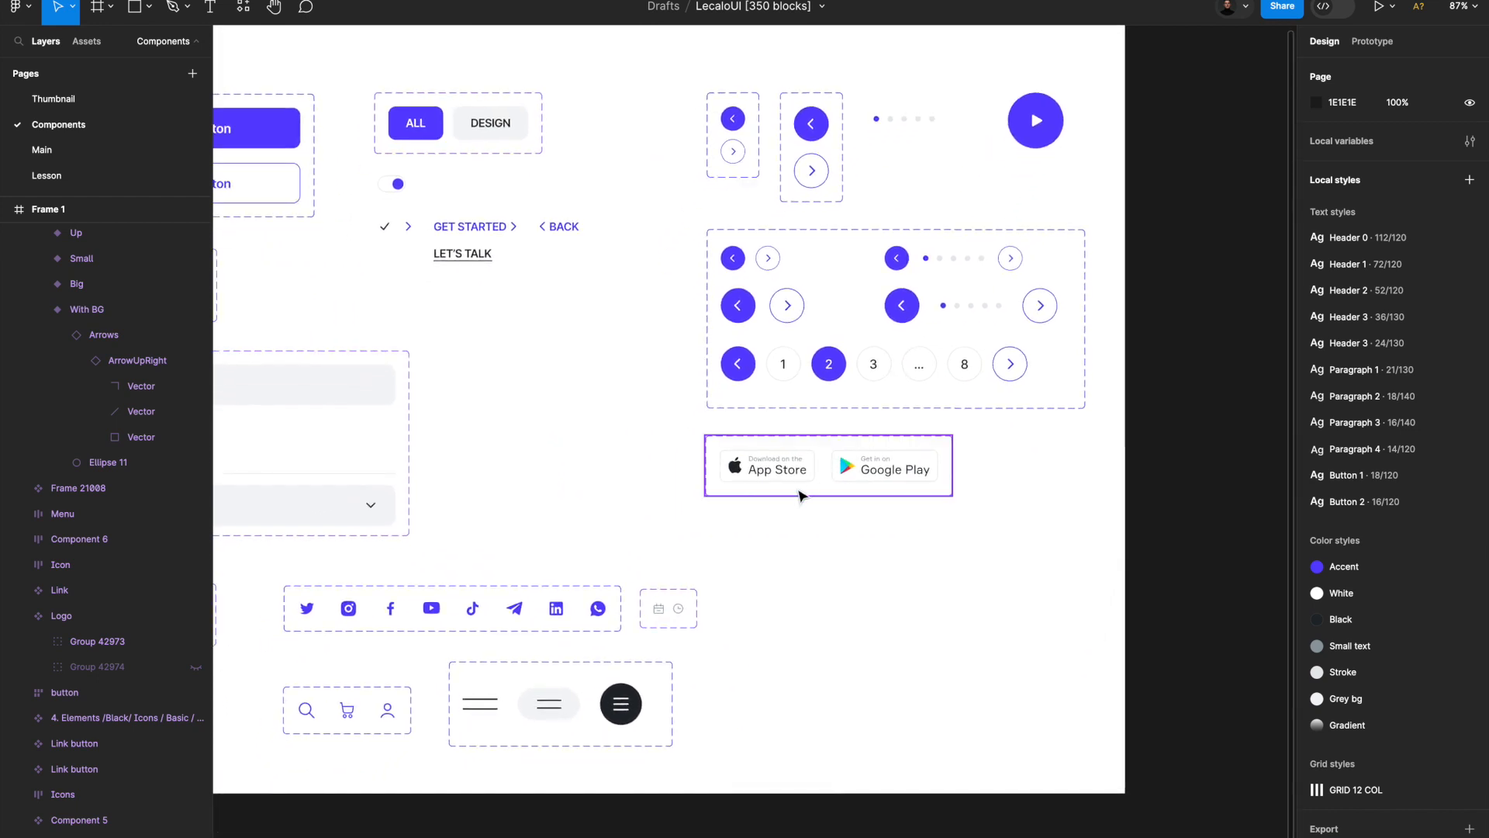
click(801, 493)
click(823, 478)
shift+click(884, 469)
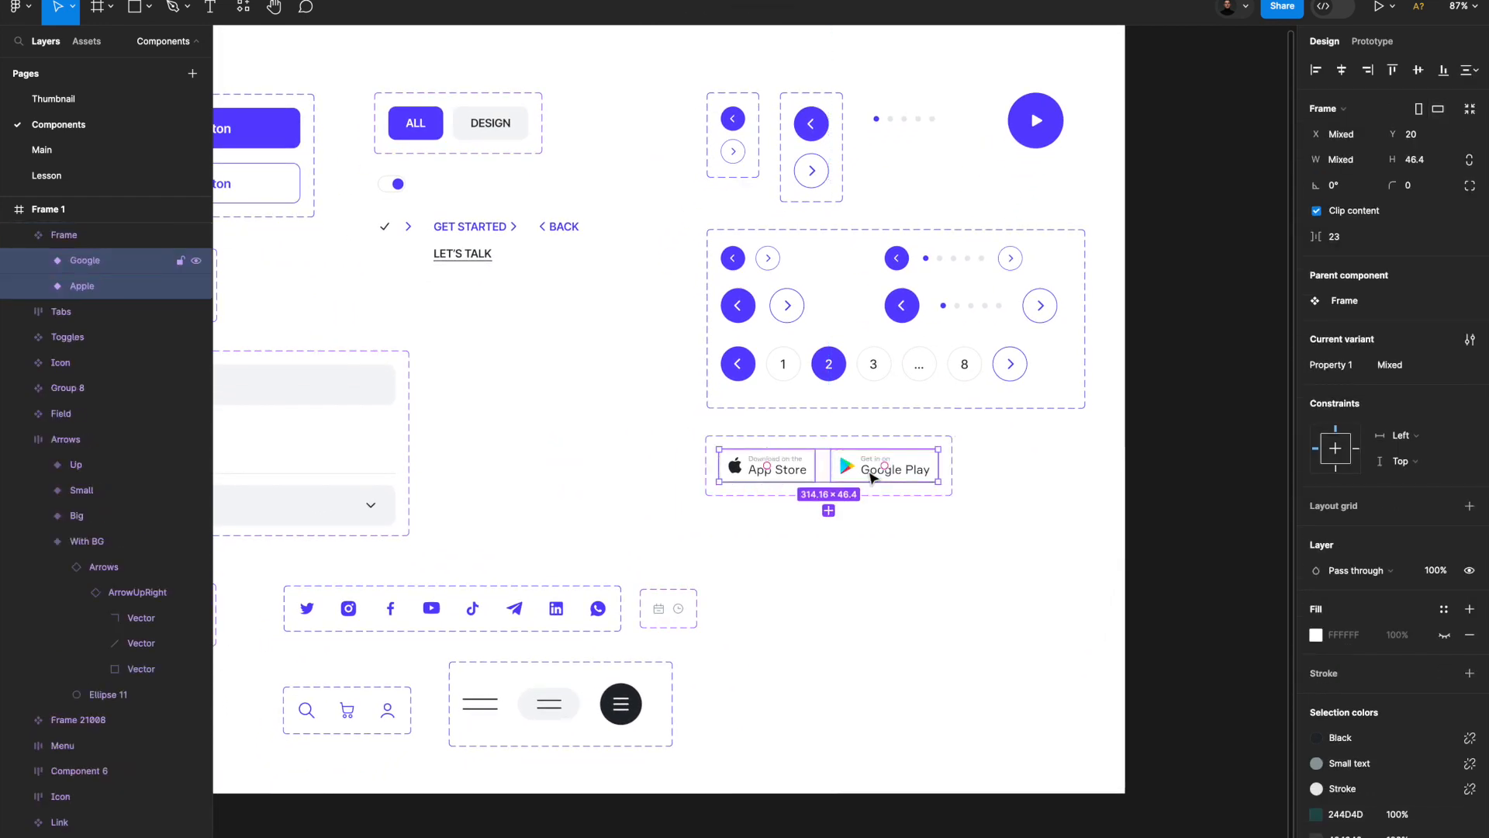
Paste the App Store and Google Play buttons into block 24 on the Lesson page and group them.
click(42, 150)
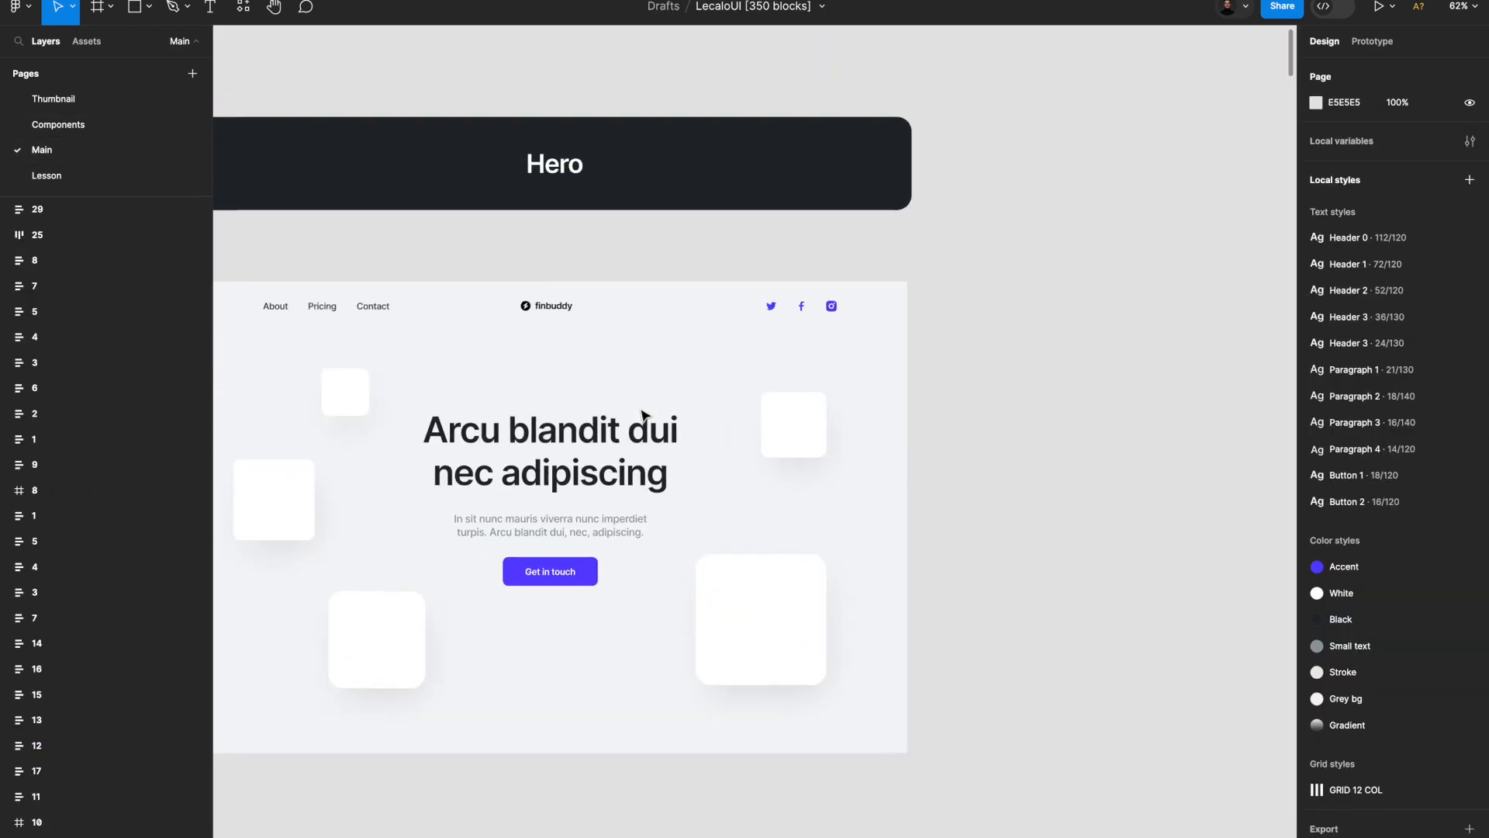
click(54, 176)
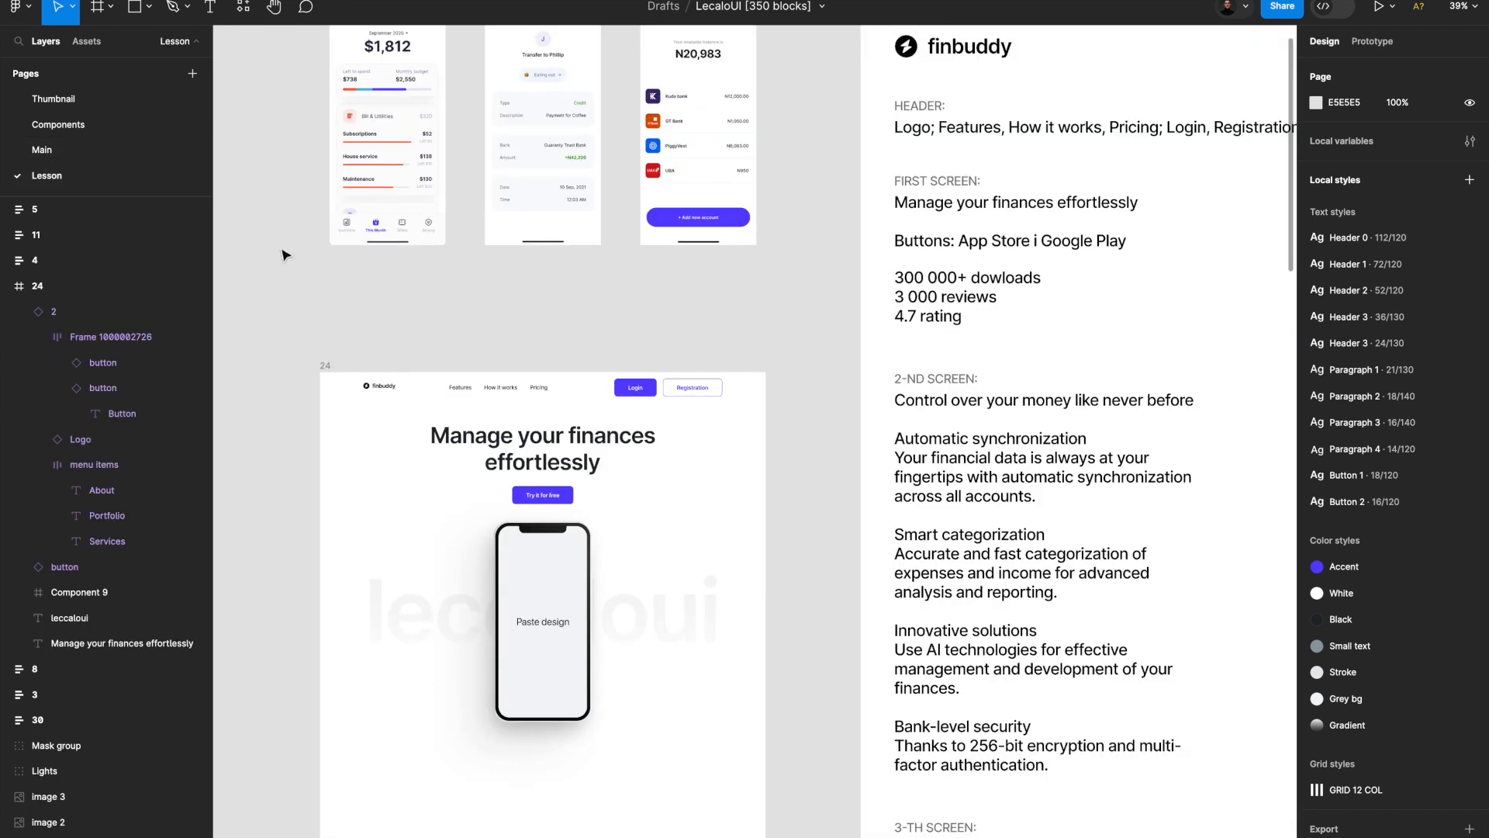
scroll(514, 397, up, 5)
key(ctrl+v)
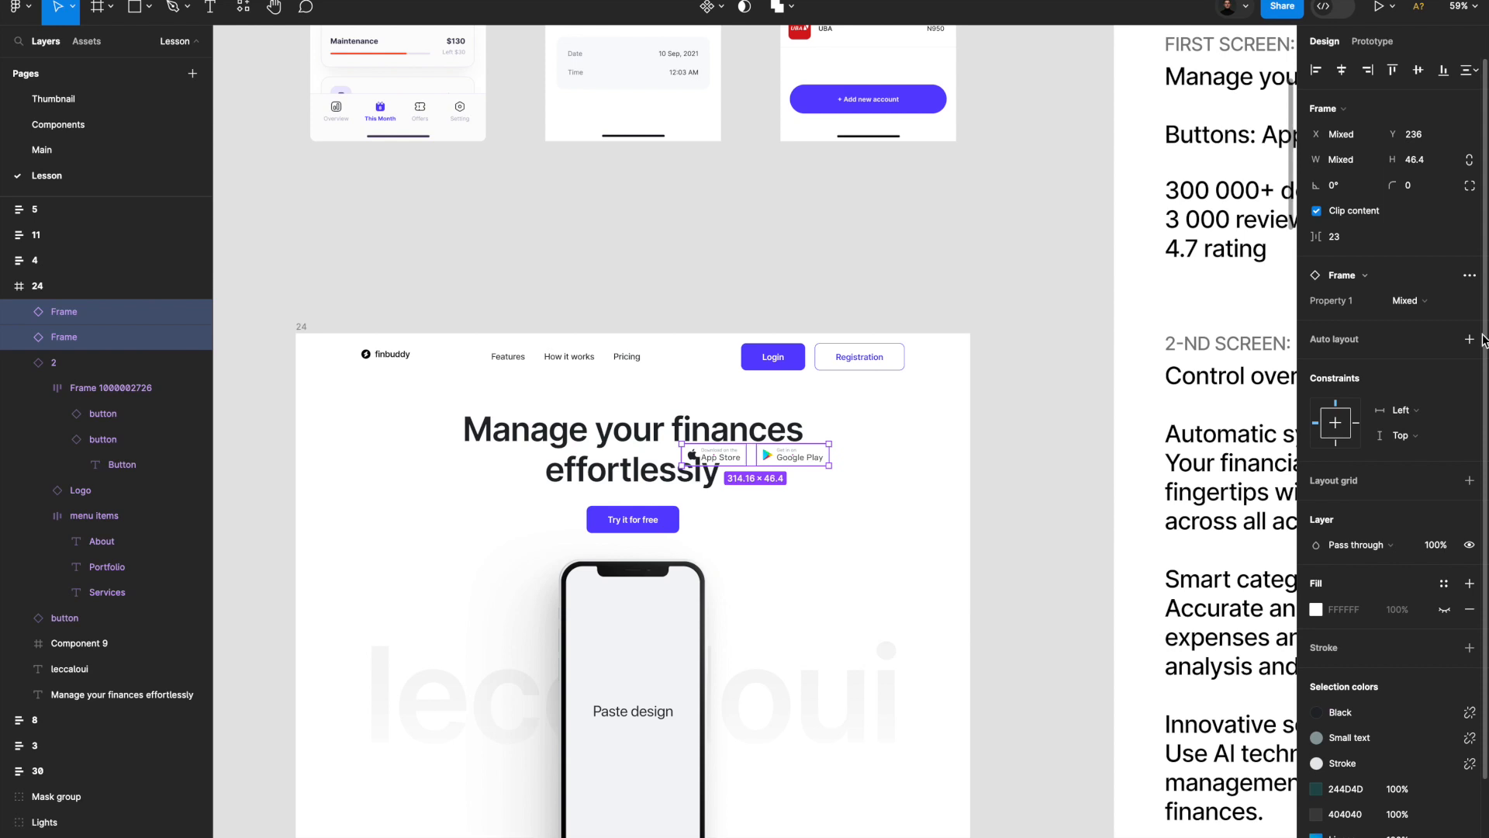
key(ctrl+g)
Scale up the store-button group and place it below the heading, deleting the "Try it for free" button it replaces.
key(k)
drag(834, 454, 776, 518)
click(612, 525)
key(Delete)
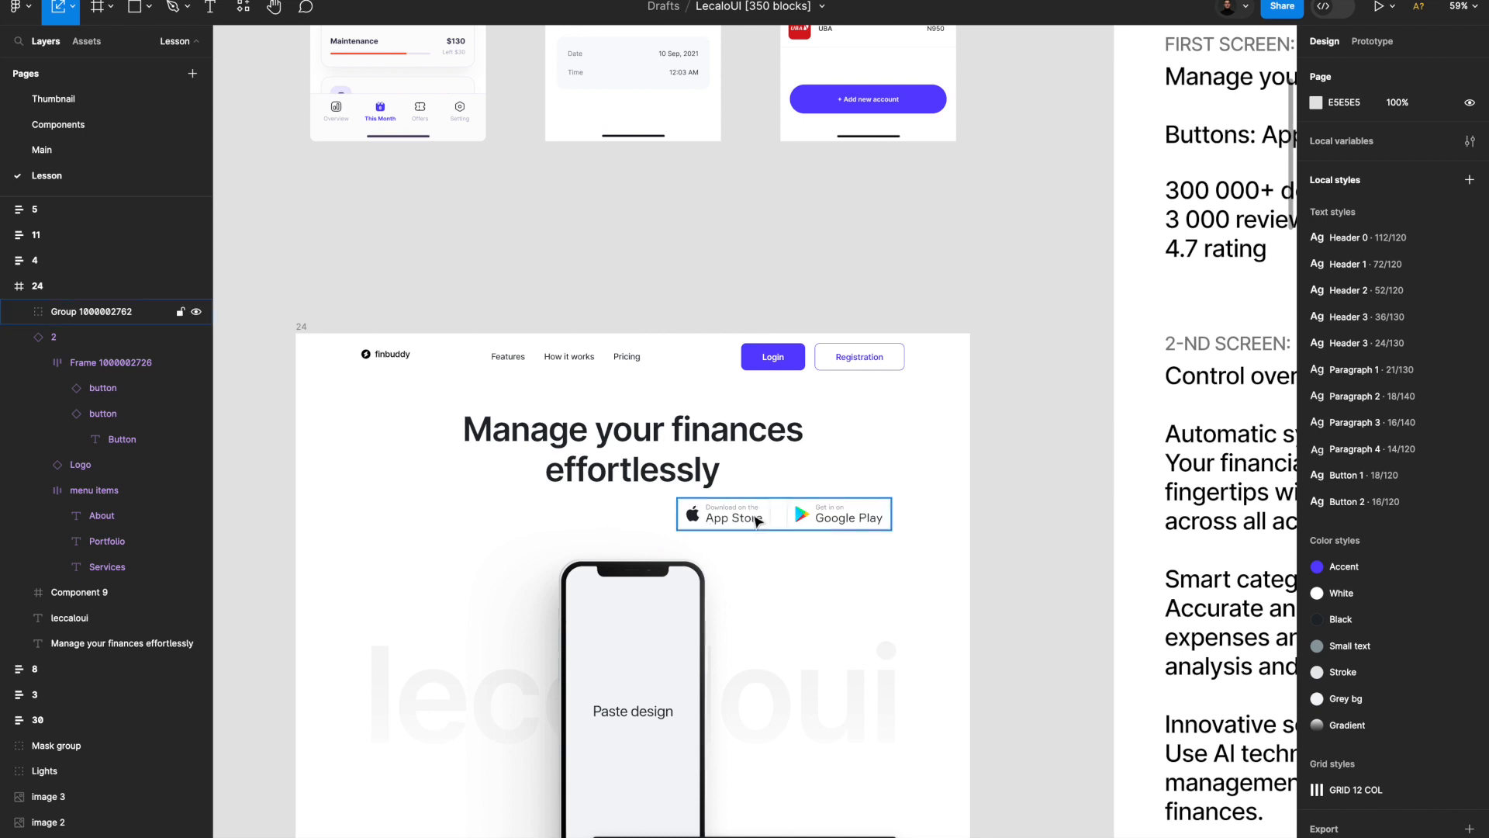
Centre the store-button group horizontally in block 24 and fine-tune its position between the heading and the phone.
click(756, 521)
click(1341, 70)
scroll(726, 462, up, 5)
drag(659, 535, 665, 541)
click(792, 475)
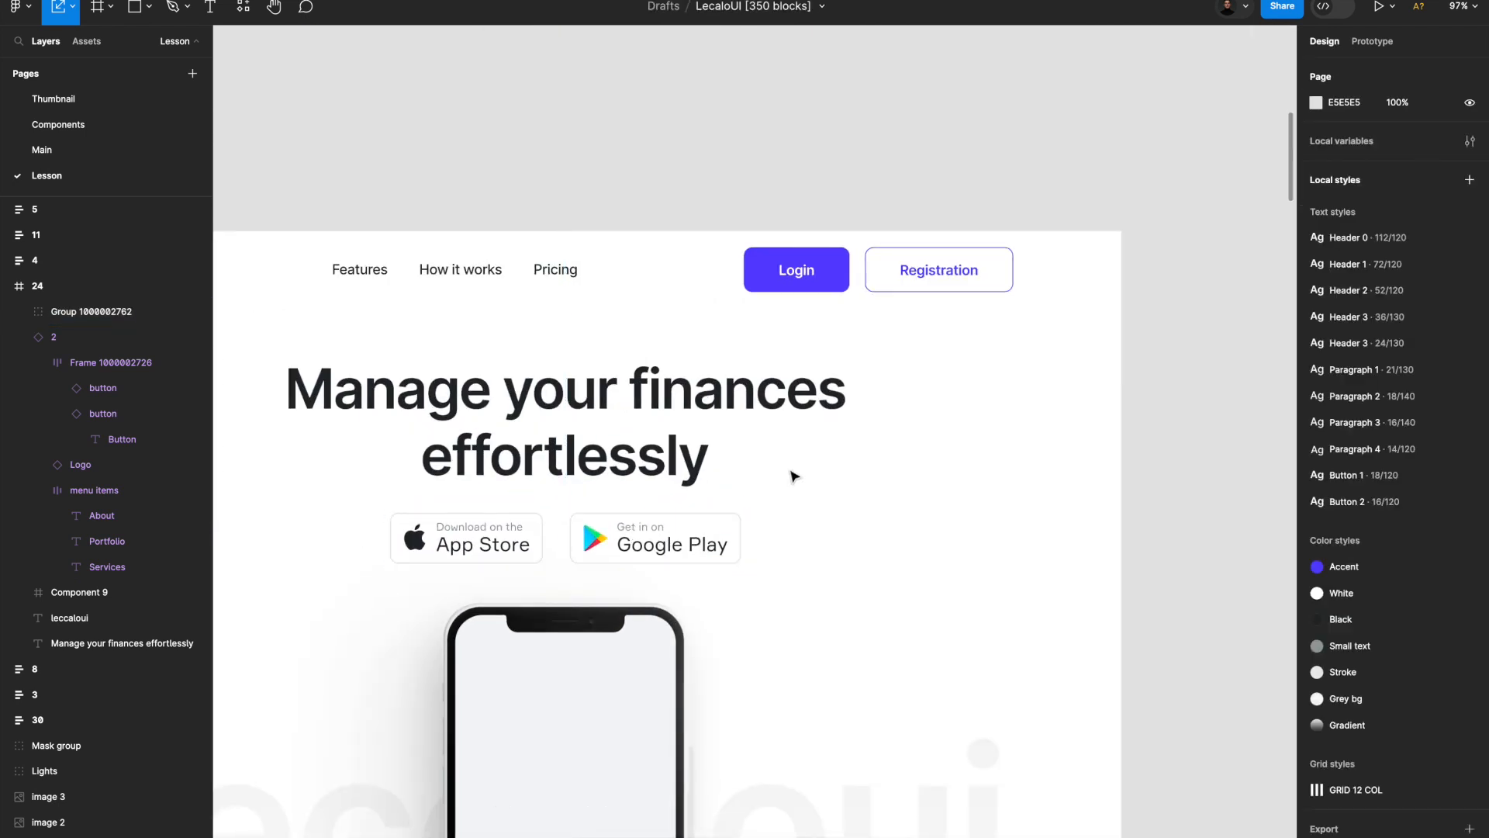
Replace the large pale "leccaloui" text behind the phone in block 24 with "finbuddy".
scroll(793, 476, down, 5)
click(783, 457)
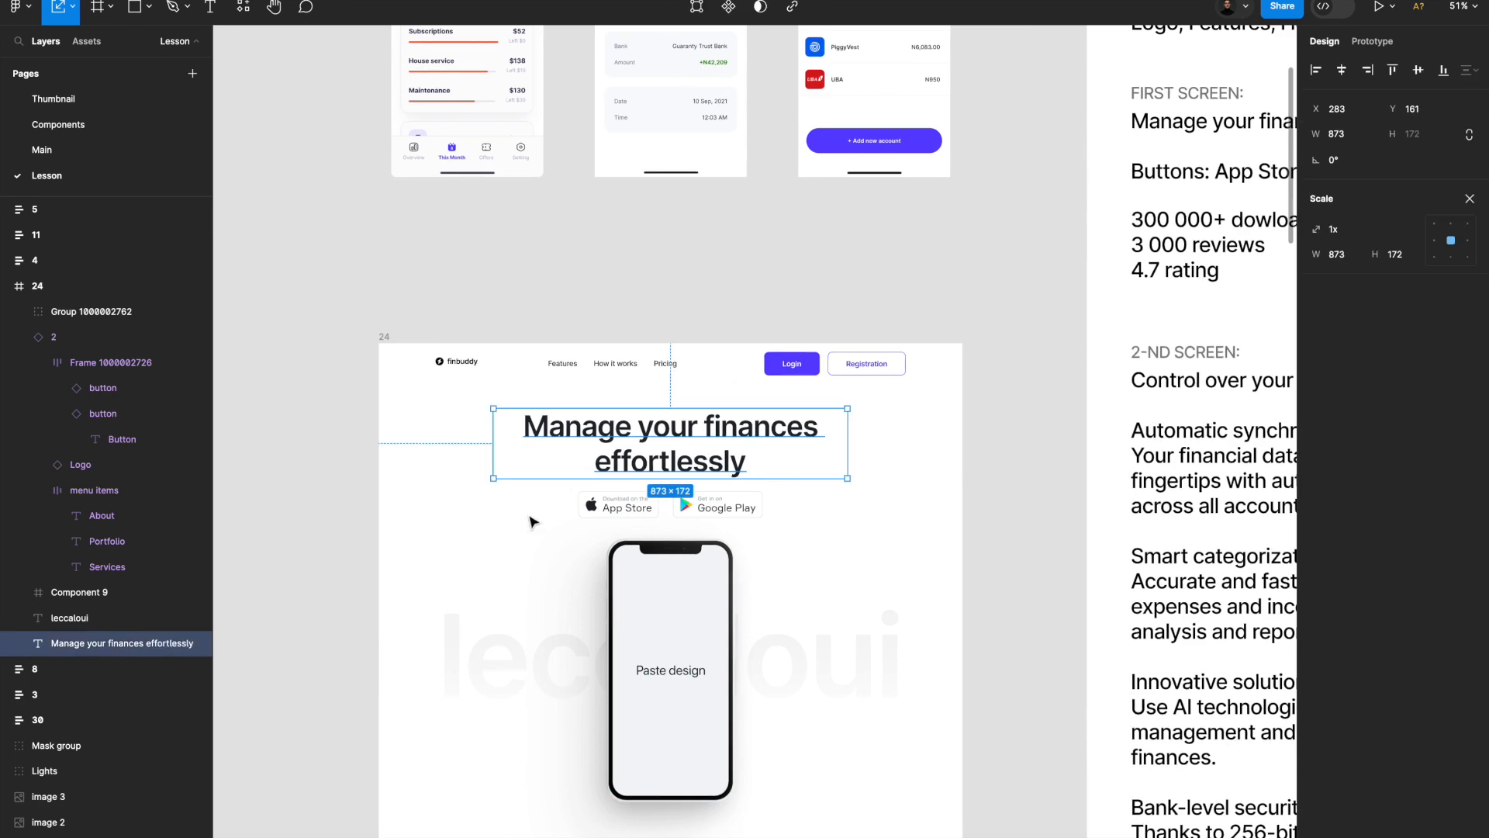
click(533, 521)
scroll(551, 490, down, 4)
click(683, 465)
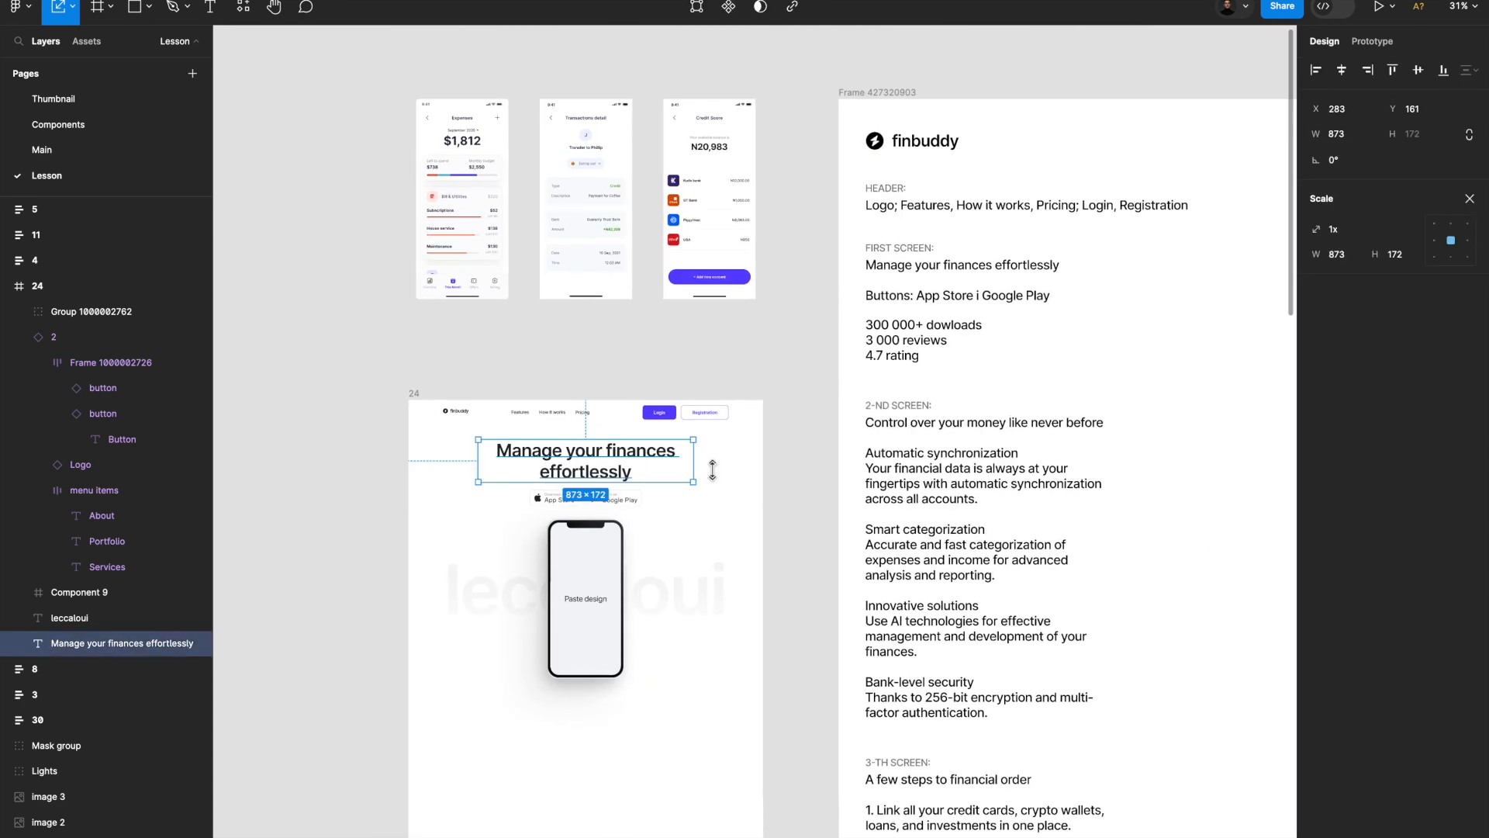
click(665, 528)
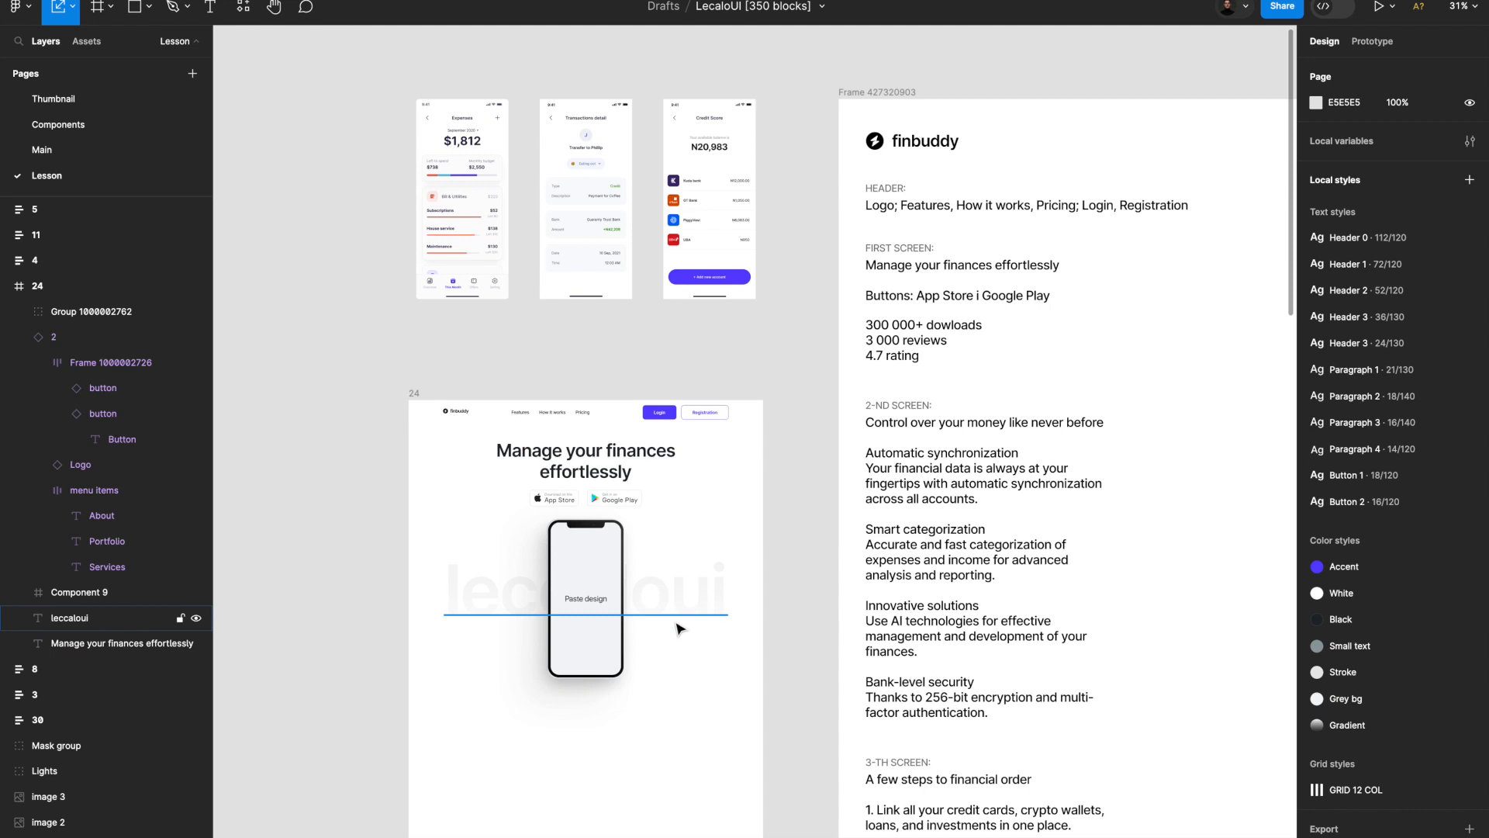
double_click(675, 621)
key(BackSpace)
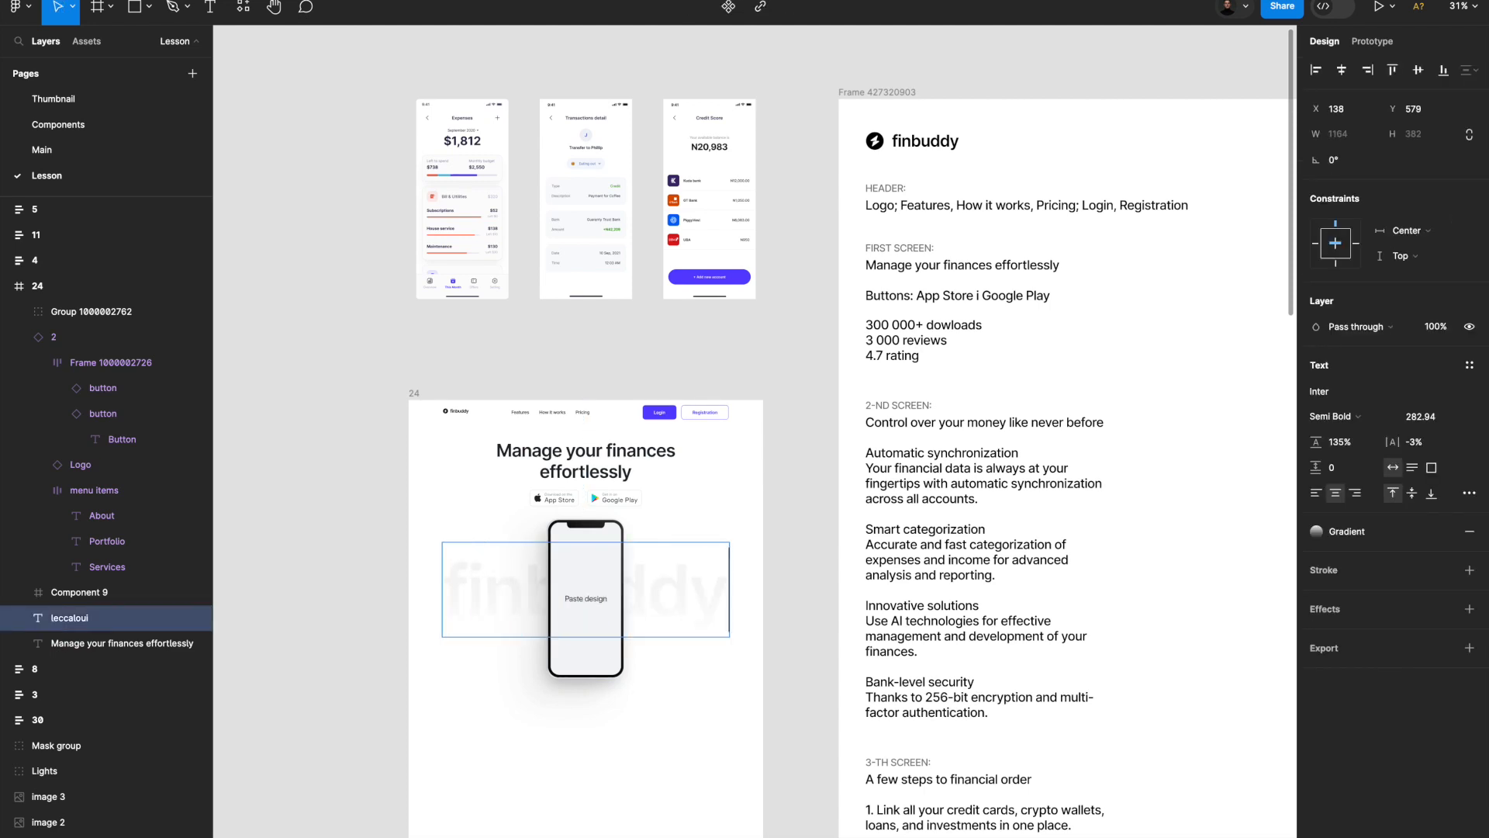
click(711, 647)
Copy the Expenses app screenshot and paste it into the screen placeholder frame of block 24's phone mockup.
scroll(780, 536, left, 2)
scroll(780, 536, down, 2)
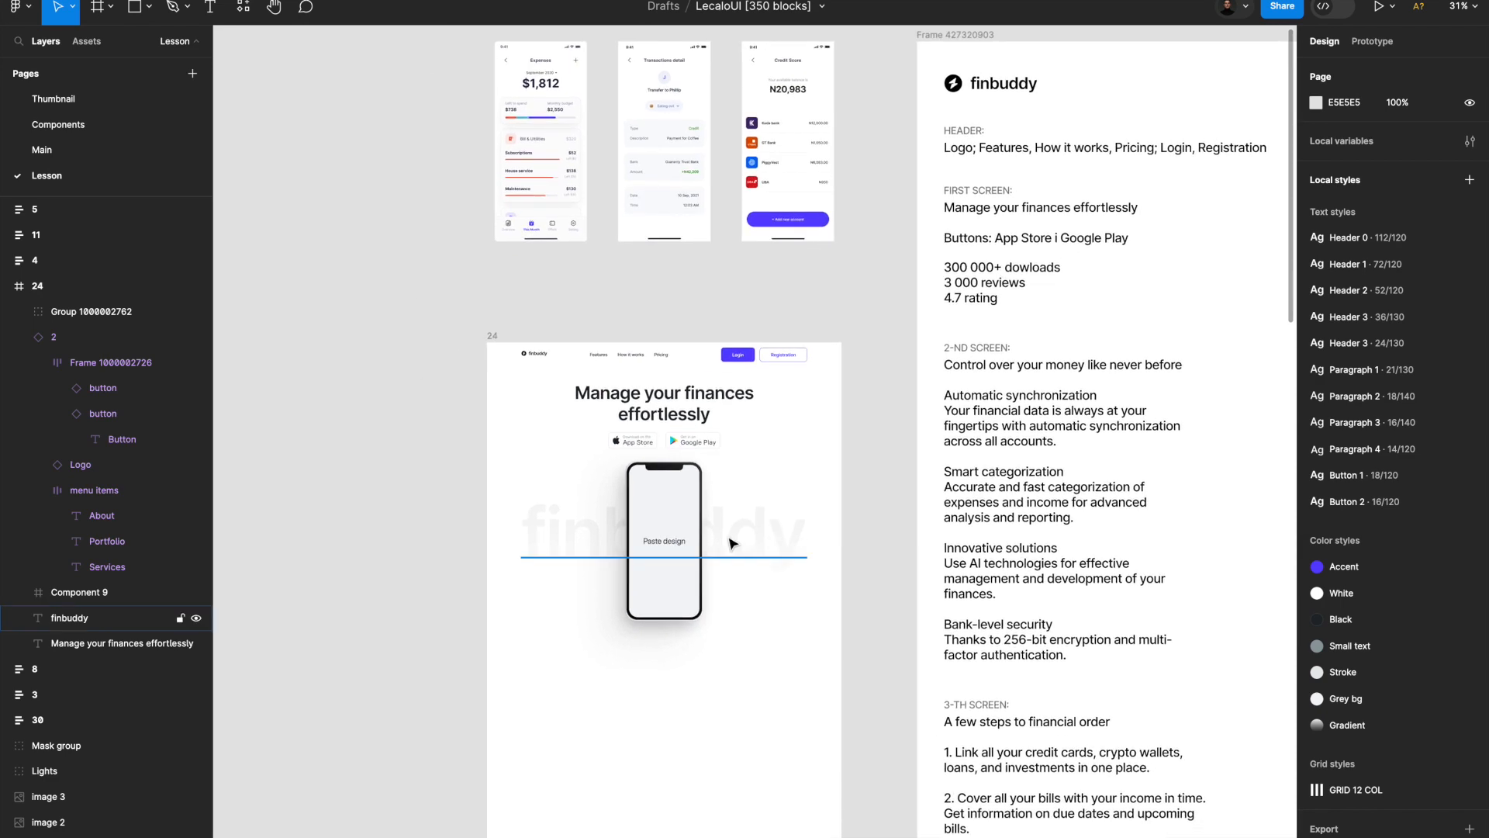
click(662, 540)
scroll(661, 540, up, 5)
scroll(661, 540, left, 1)
click(602, 308)
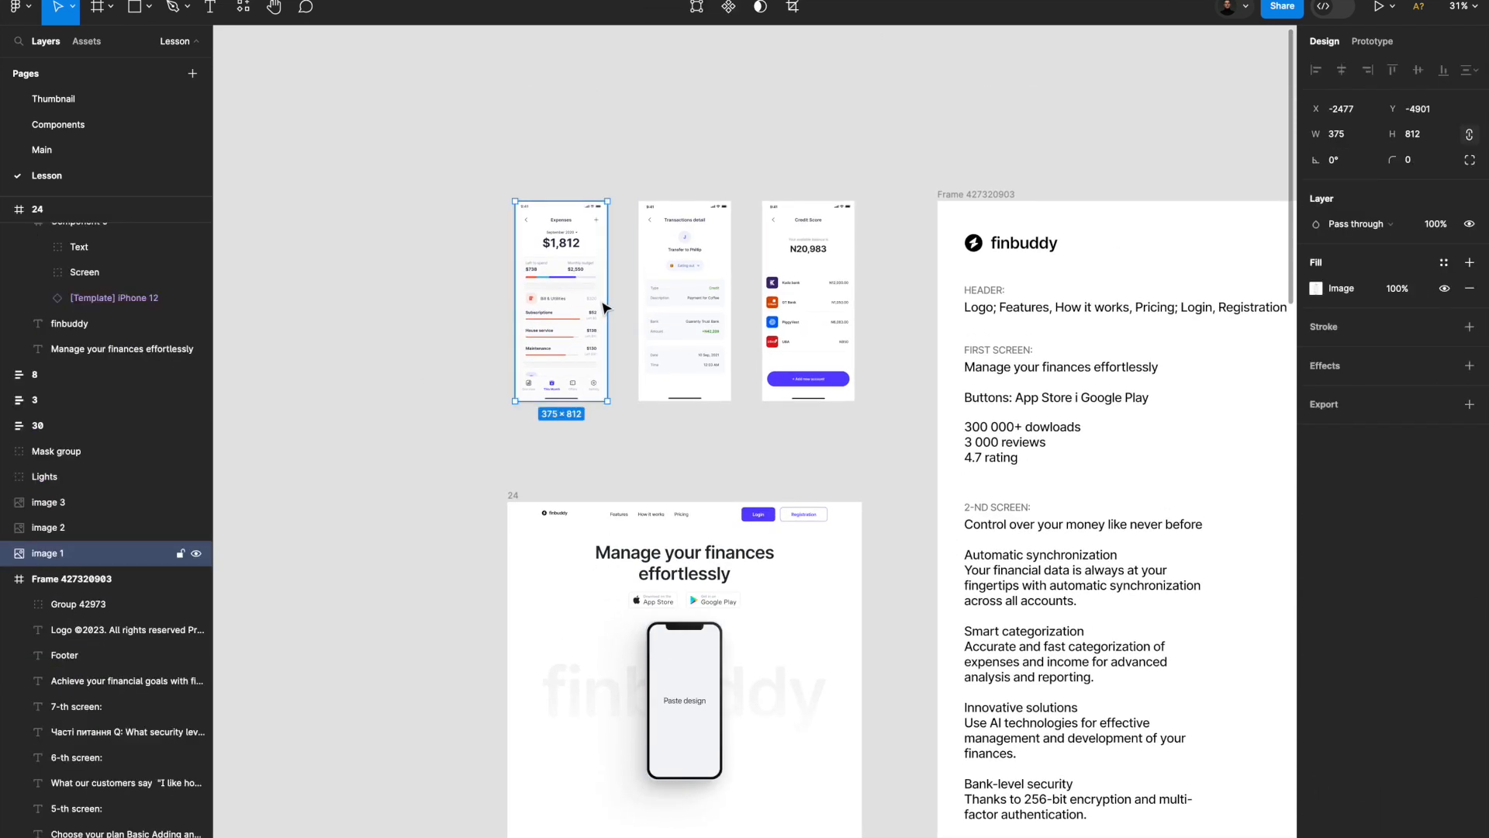
scroll(683, 512, down, 2)
scroll(682, 512, up, 3)
click(673, 551)
scroll(673, 551, up, 3)
double_click(673, 551)
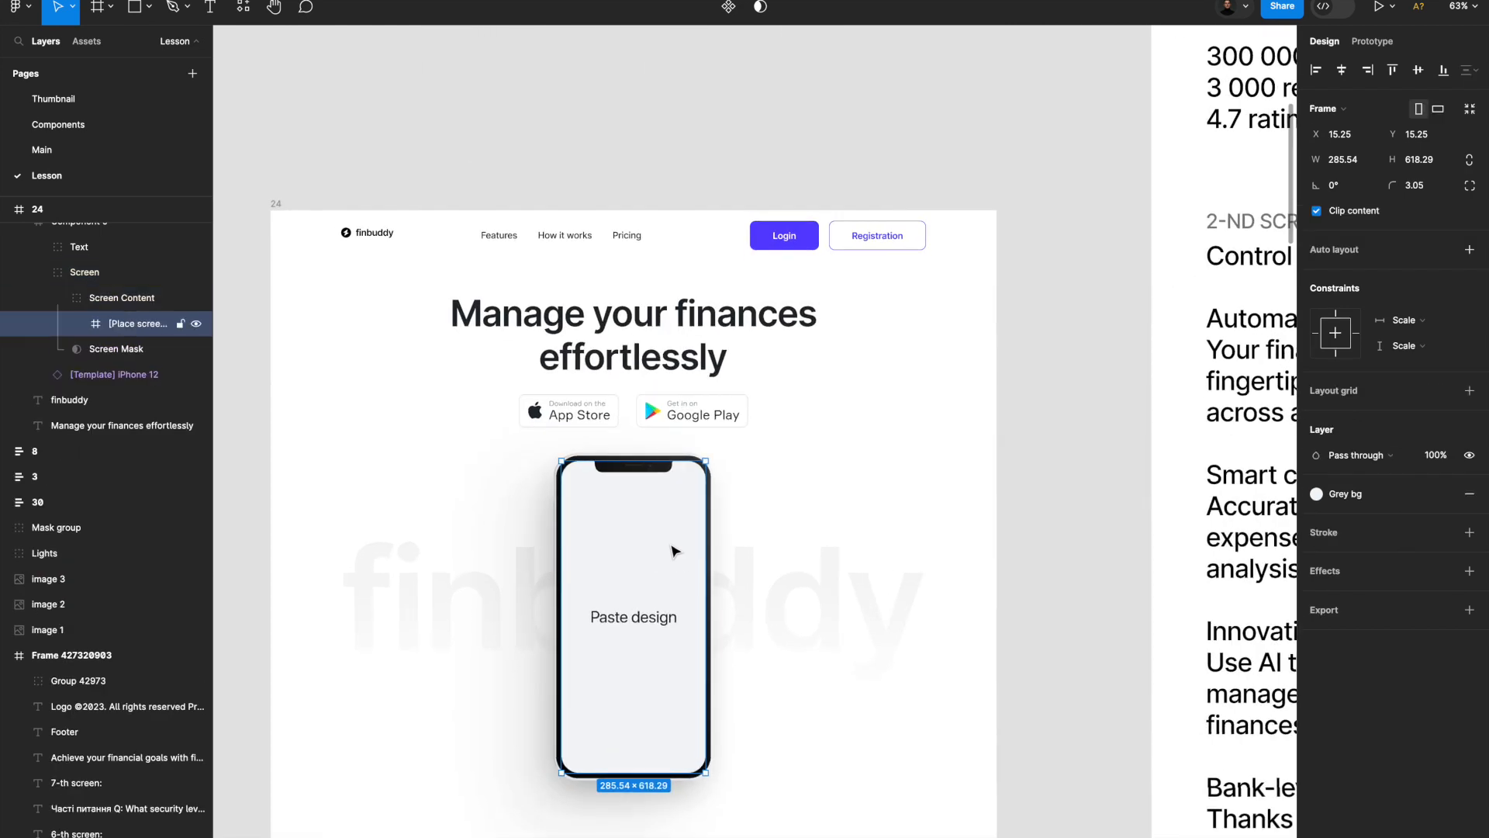
key(ctrl+v)
Delete the "Paste design" text group from the phone mockup in block 24.
click(647, 619)
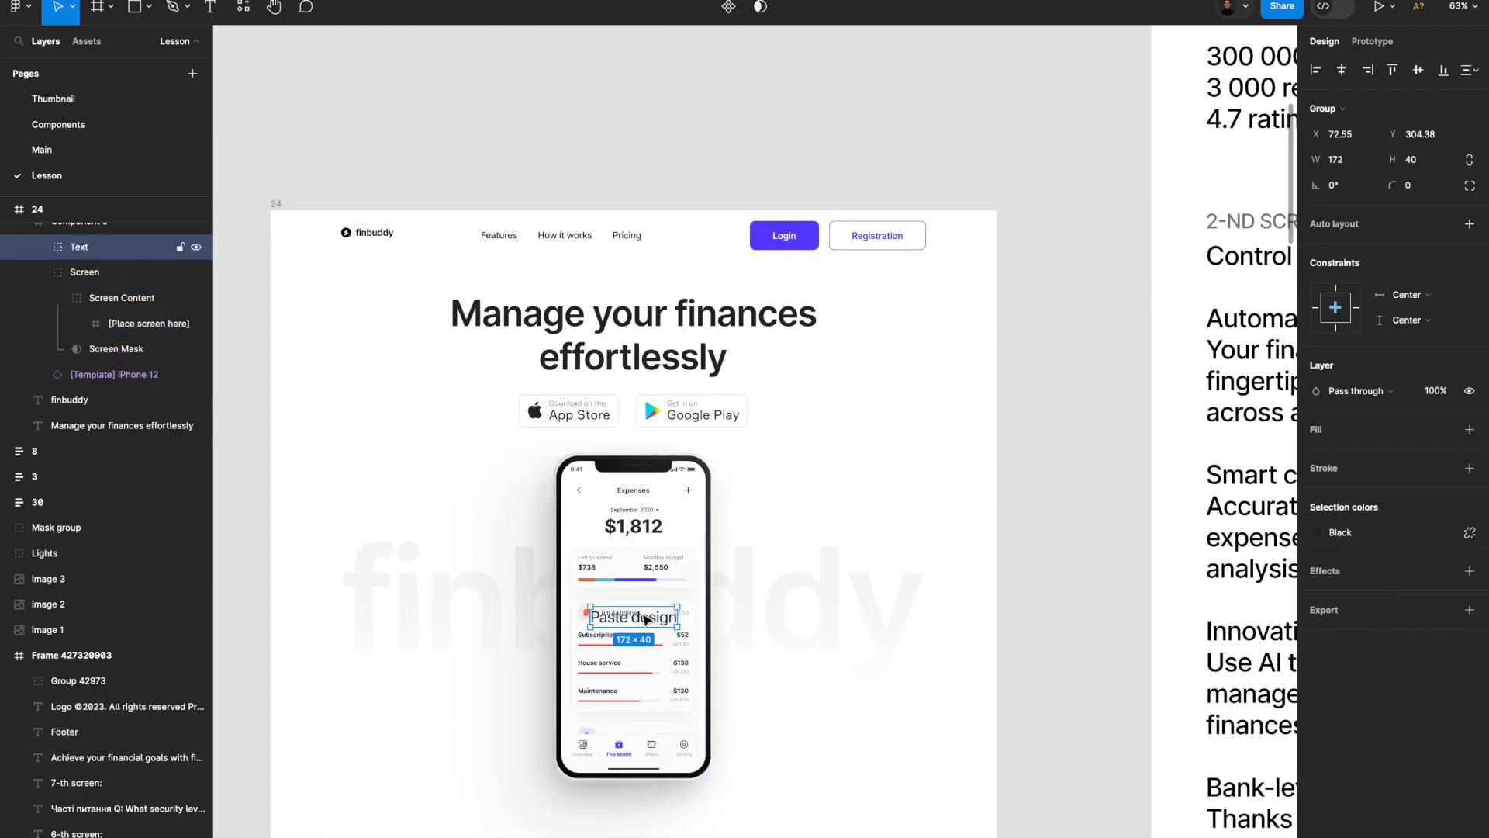
key(Delete)
scroll(646, 618, down, 5)
scroll(776, 465, down, 1)
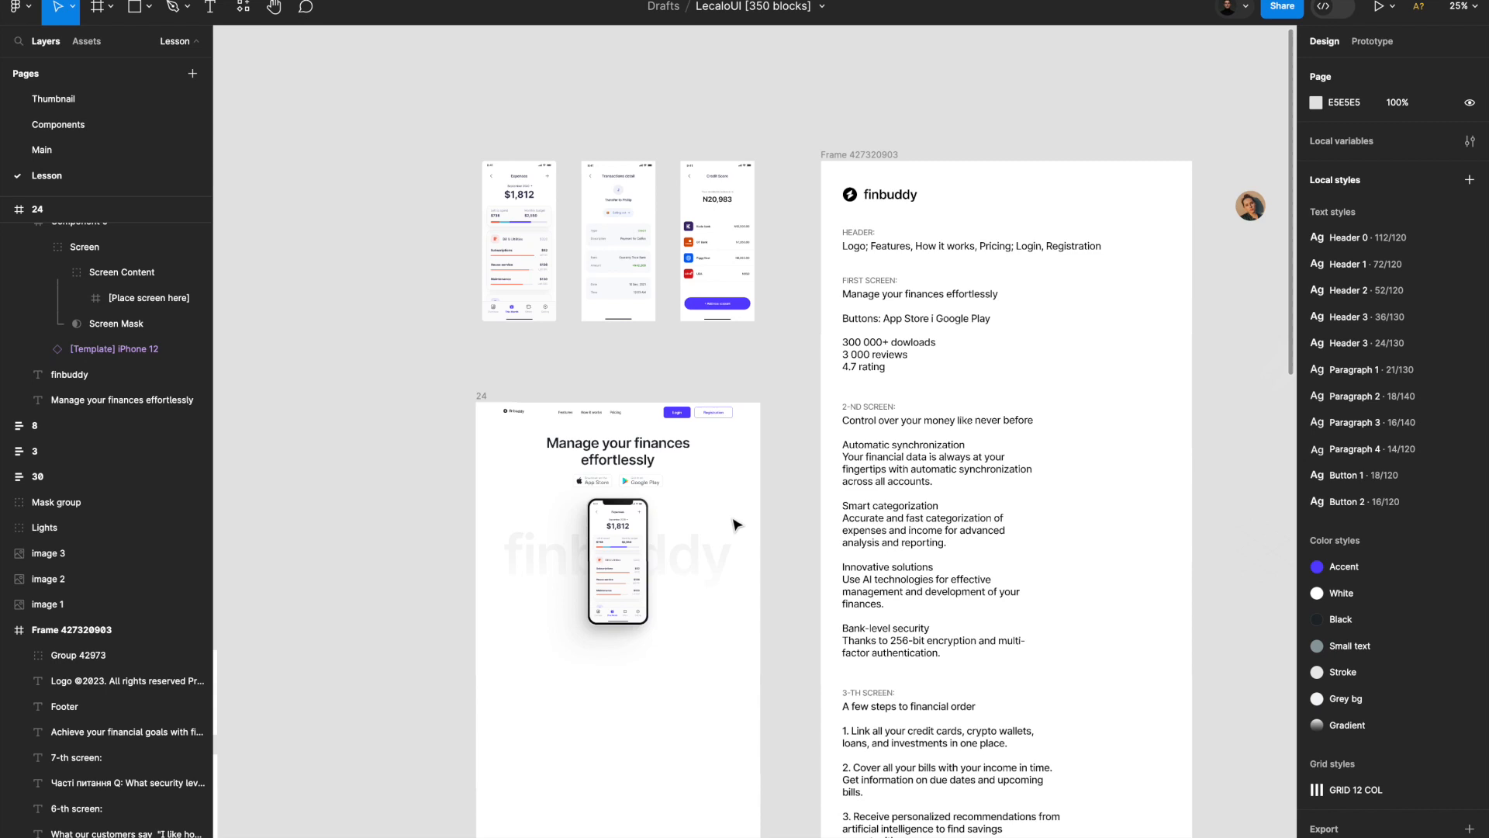
Move the "Some count that matters" statistics block 29 into frame 24, directly below the phone mockup.
click(890, 341)
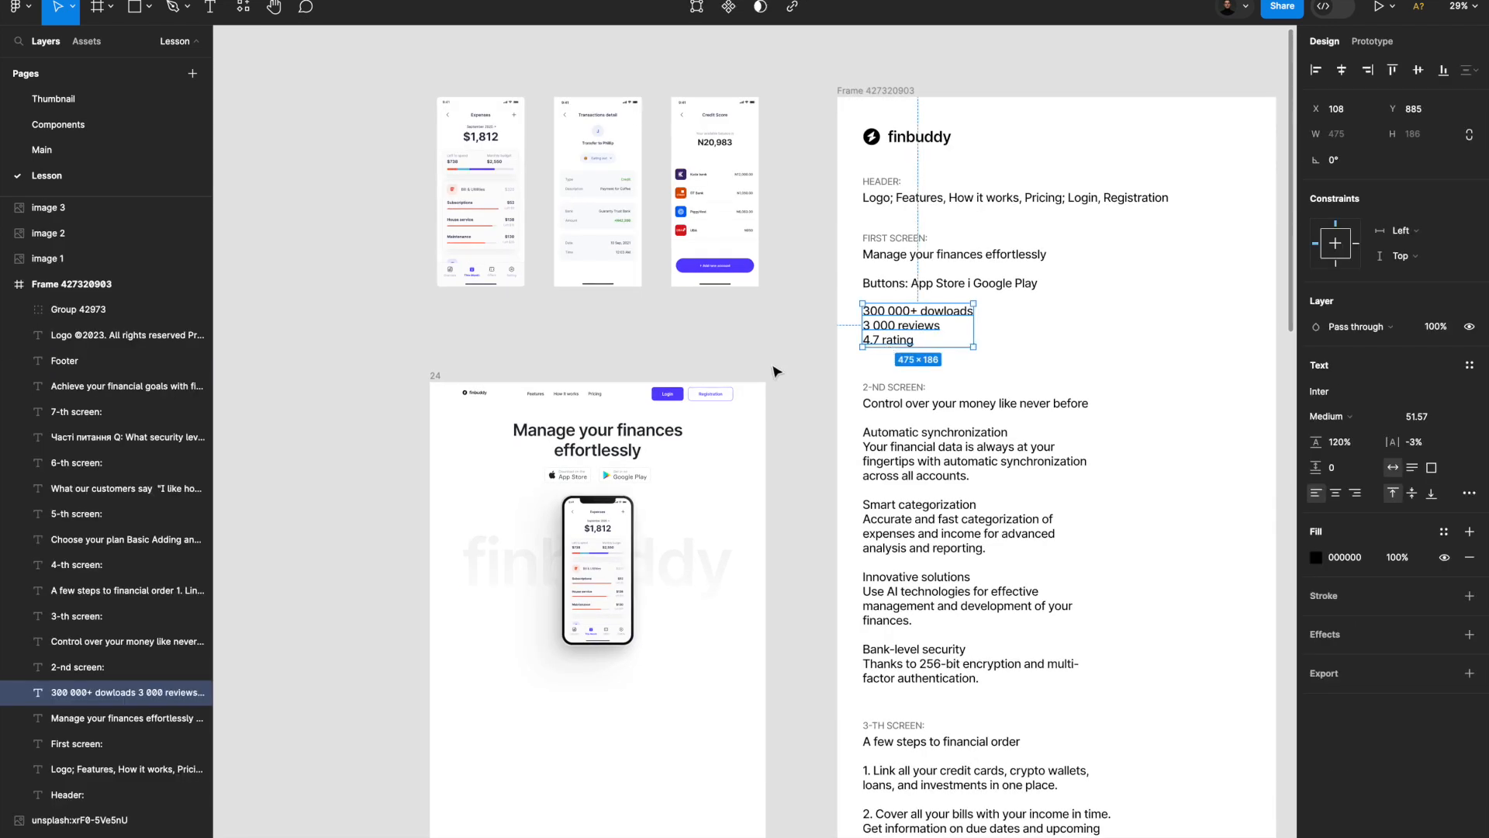
click(772, 366)
scroll(772, 366, down, 4)
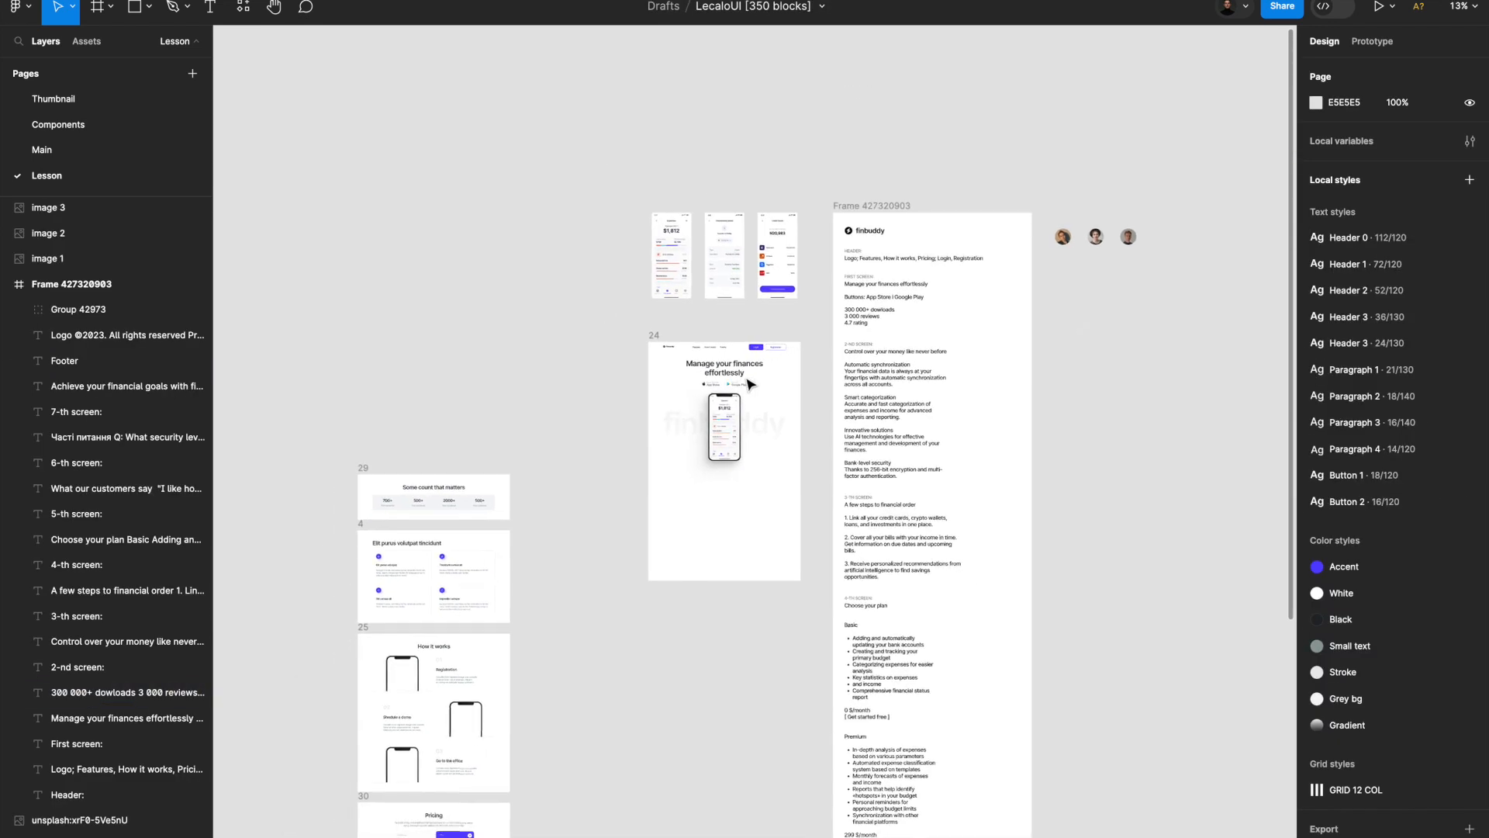
click(390, 476)
drag(382, 466, 665, 492)
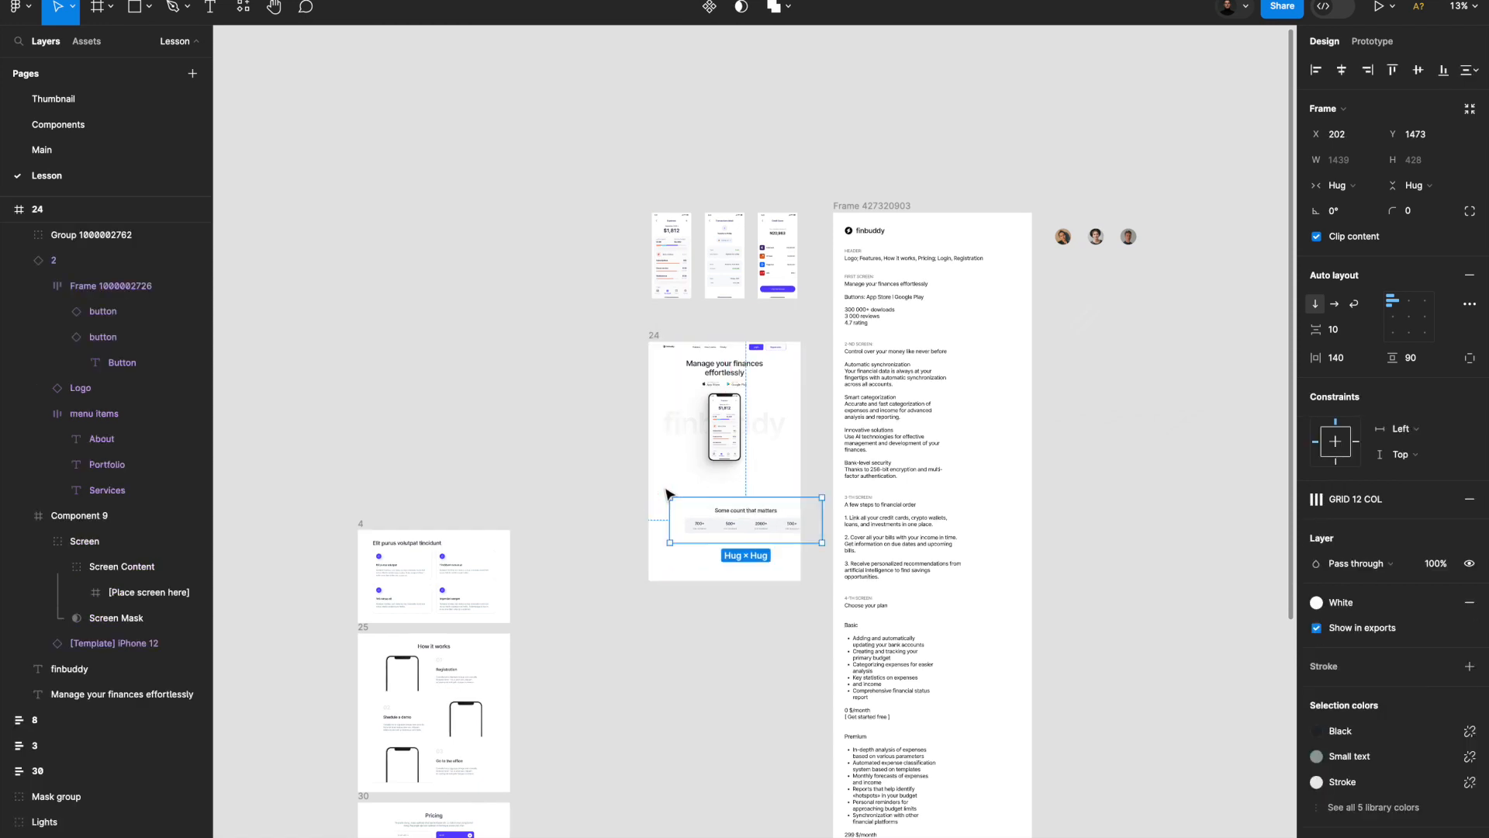
scroll(666, 494, up, 5)
scroll(745, 496, up, 2)
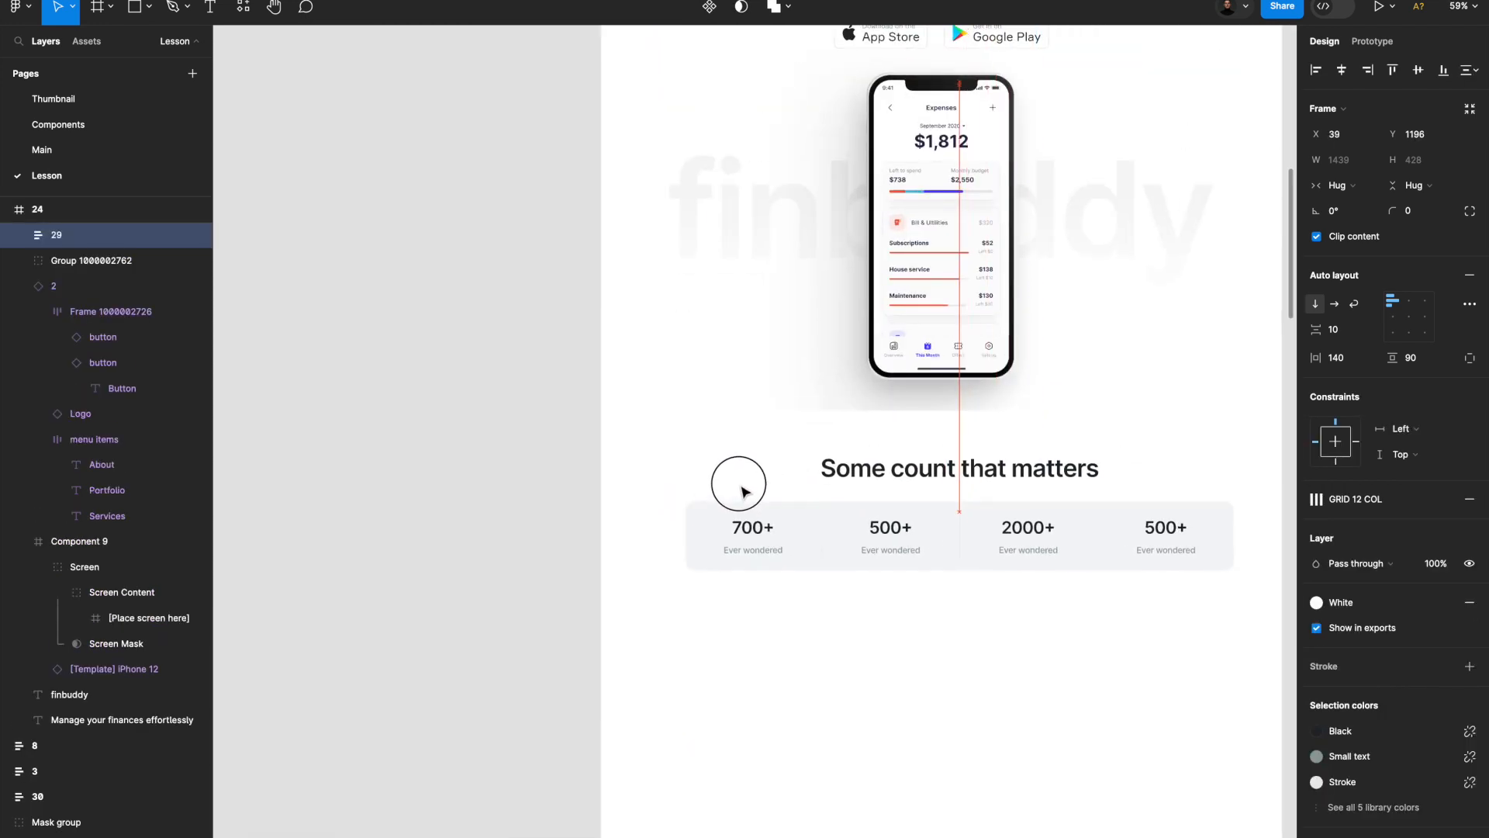
scroll(741, 496, right, 3)
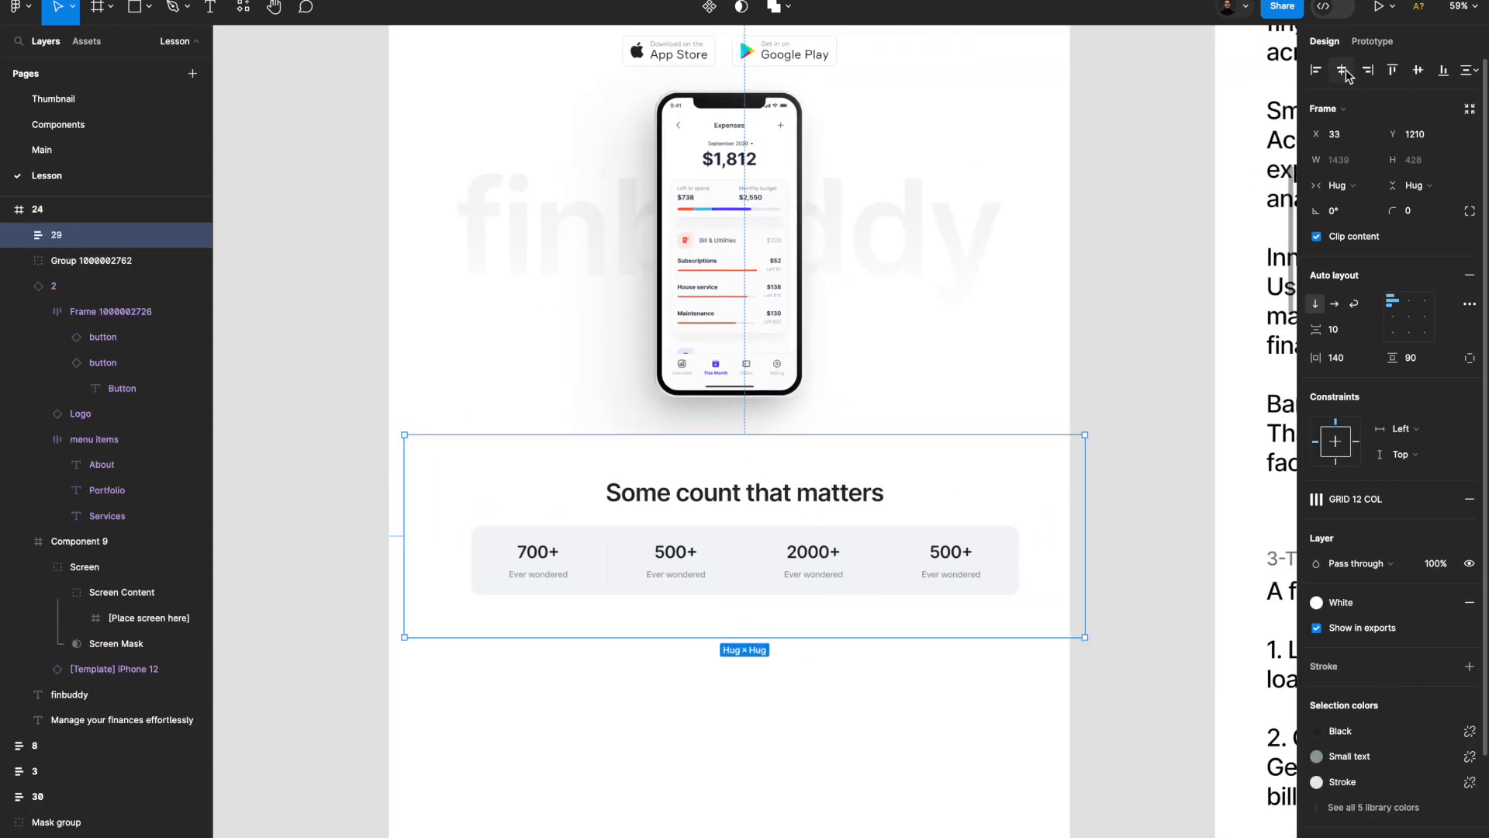
Ungroup the statistics block in frame 24 and delete its hidden rectangle and the "Some count that matters" heading.
key(ctrl+shift+g)
click(713, 510)
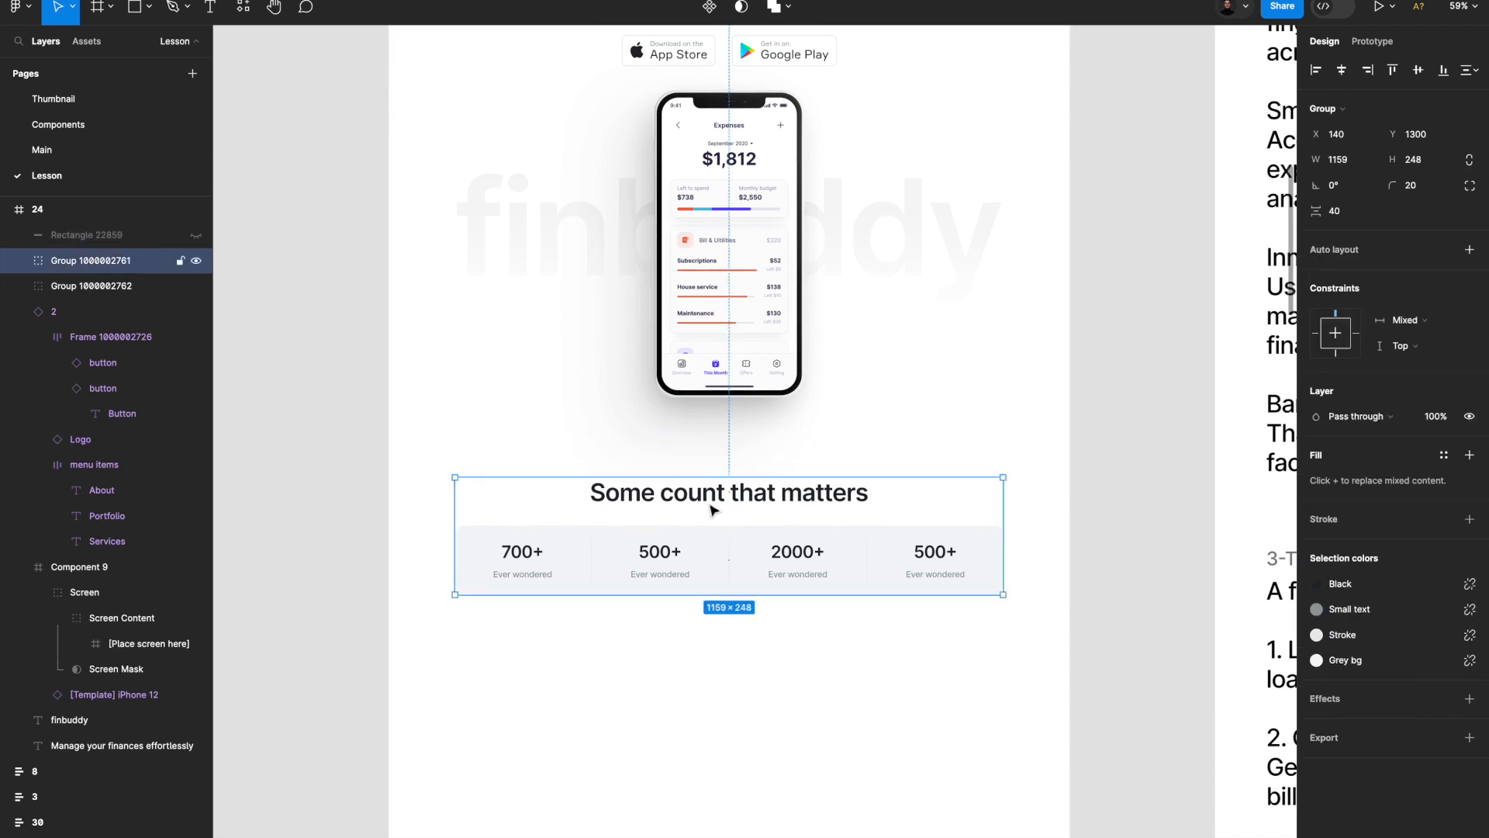
click(89, 234)
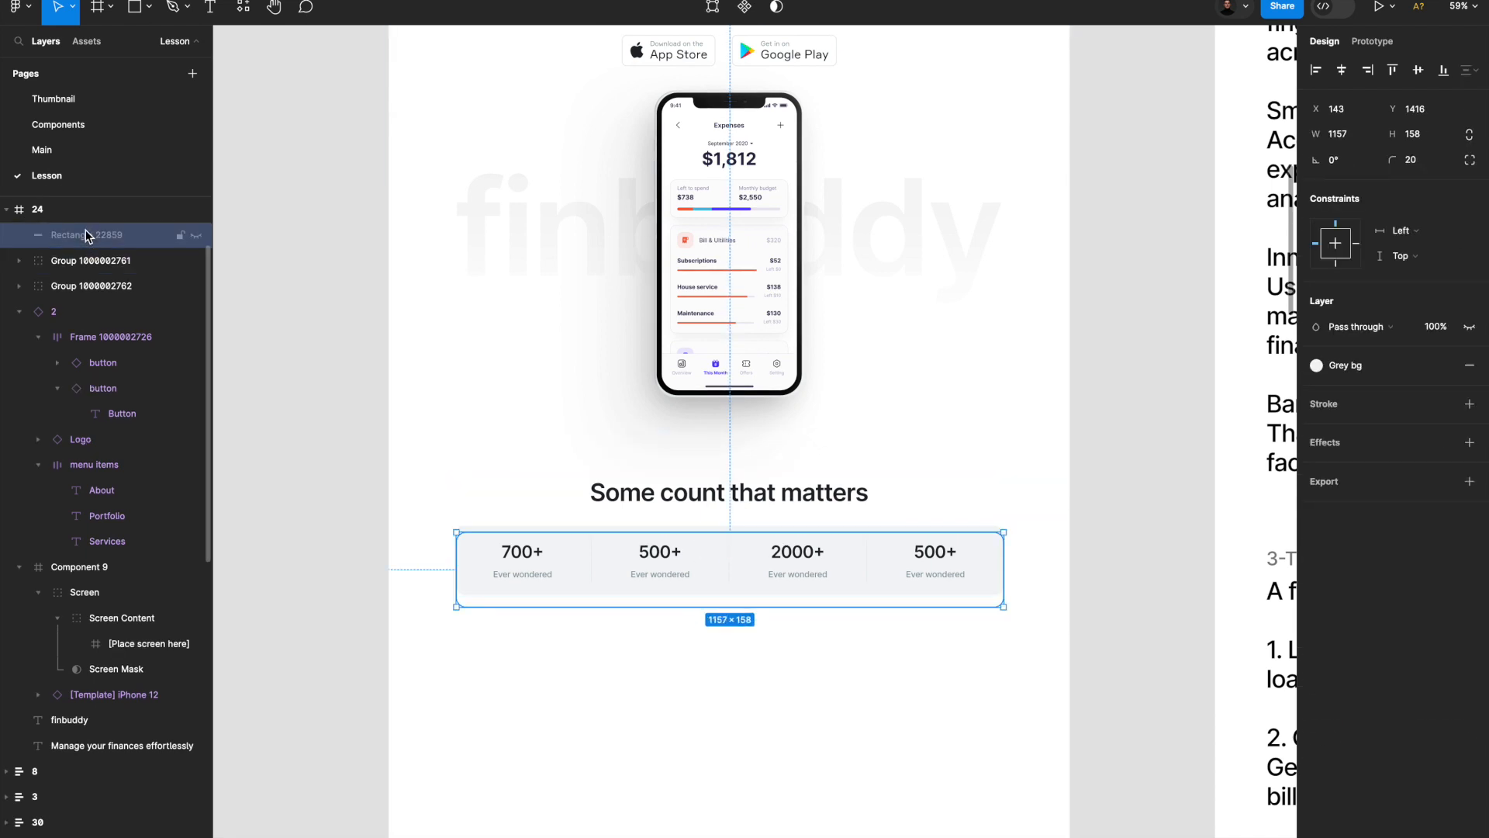
key(Delete)
click(708, 501)
key(ctrl+shift+g)
click(709, 500)
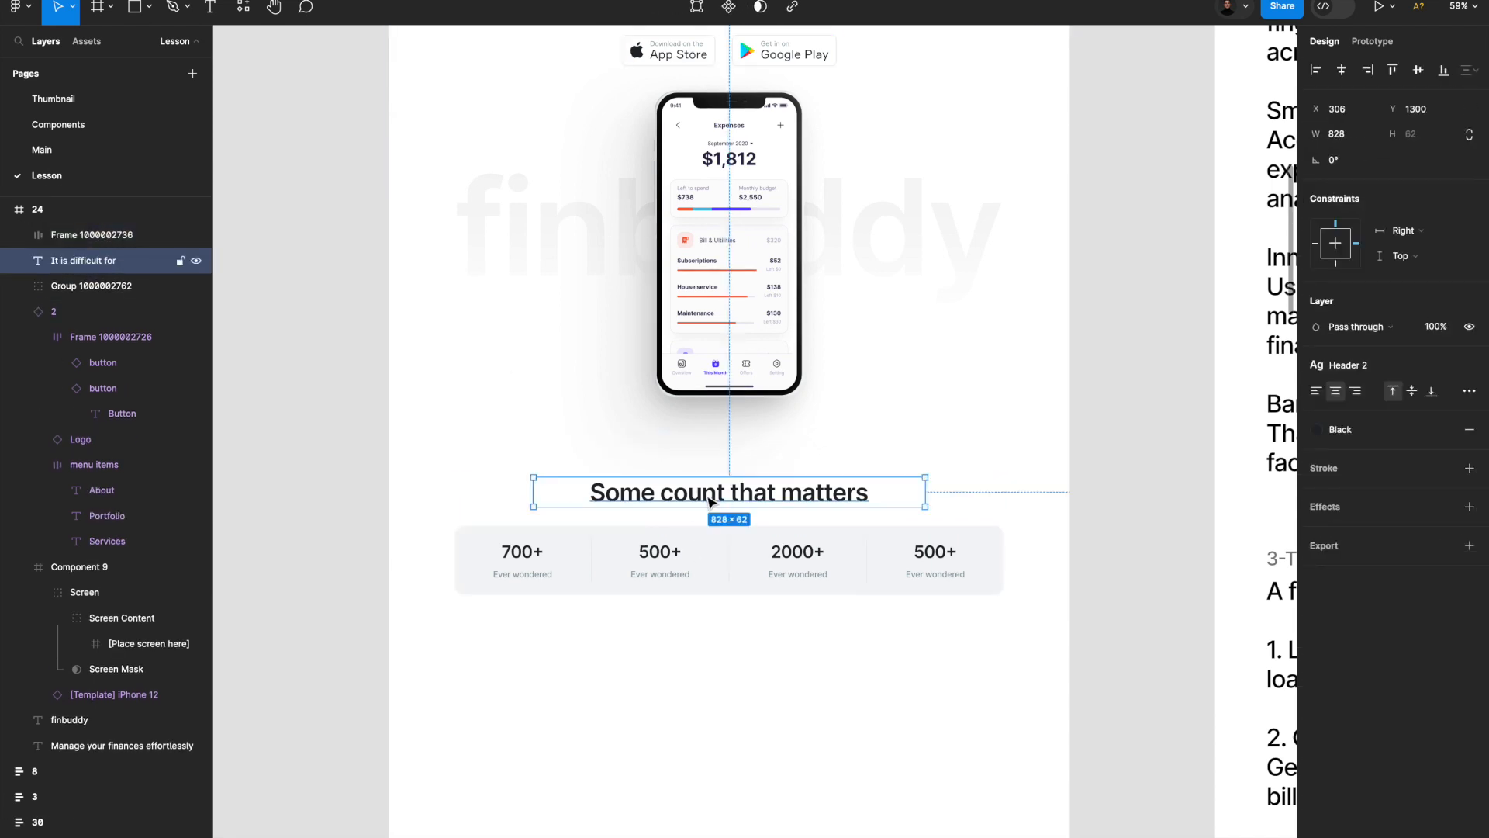
key(Delete)
Delete the fourth statistic and its divider from the grey statistics bar, leaving three items.
click(722, 558)
click(729, 560)
scroll(734, 582, right, 3)
scroll(735, 582, down, 1)
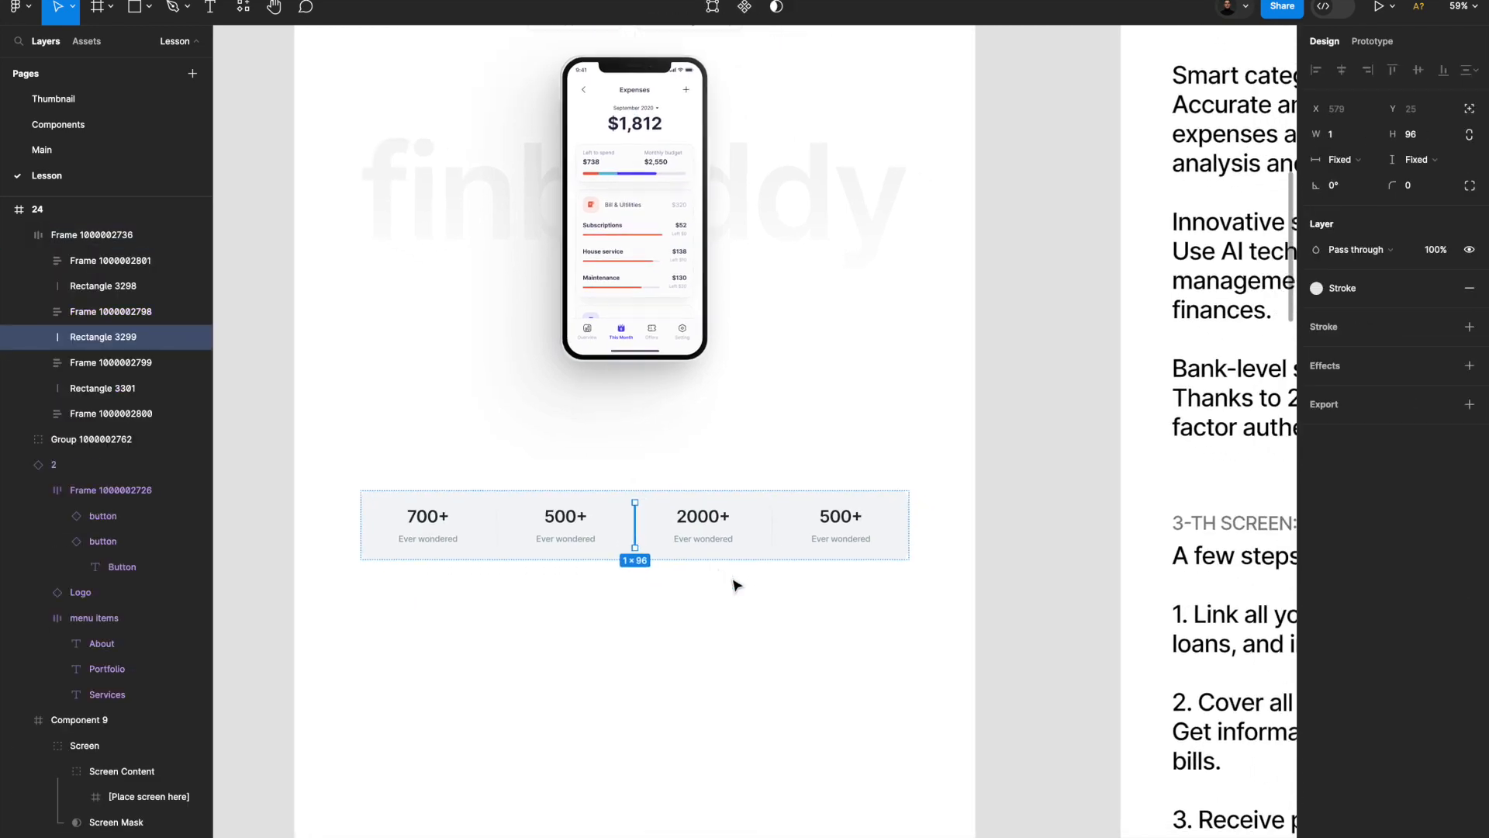
scroll(838, 544, down, 3)
click(764, 586)
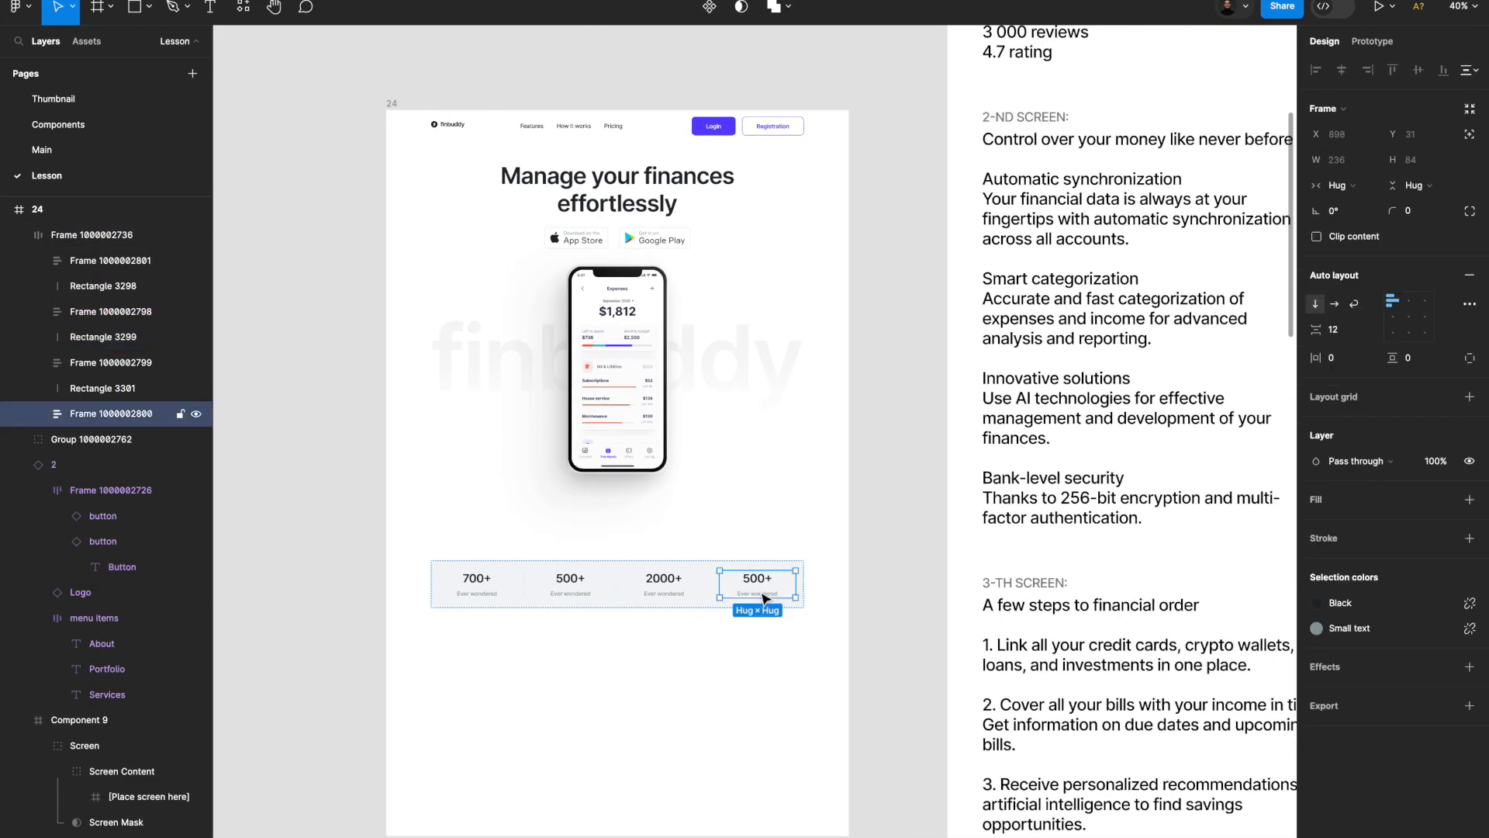
scroll(715, 626, up, 2)
shift+click(713, 584)
key(Delete)
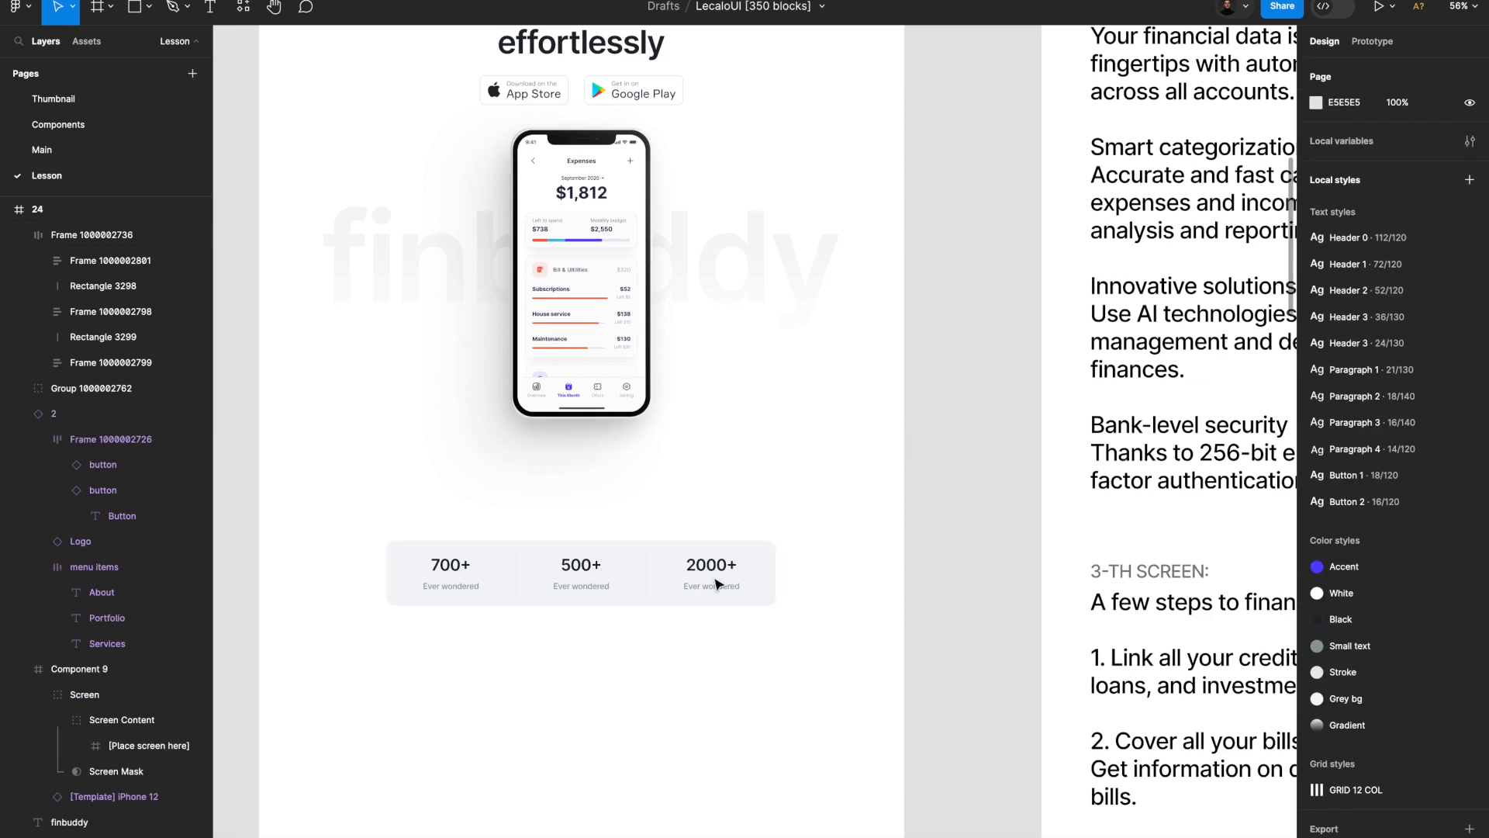
Move the statistics bar up over the lower part of the phone and centre it horizontally in frame 24.
click(698, 589)
scroll(687, 535, down, 3)
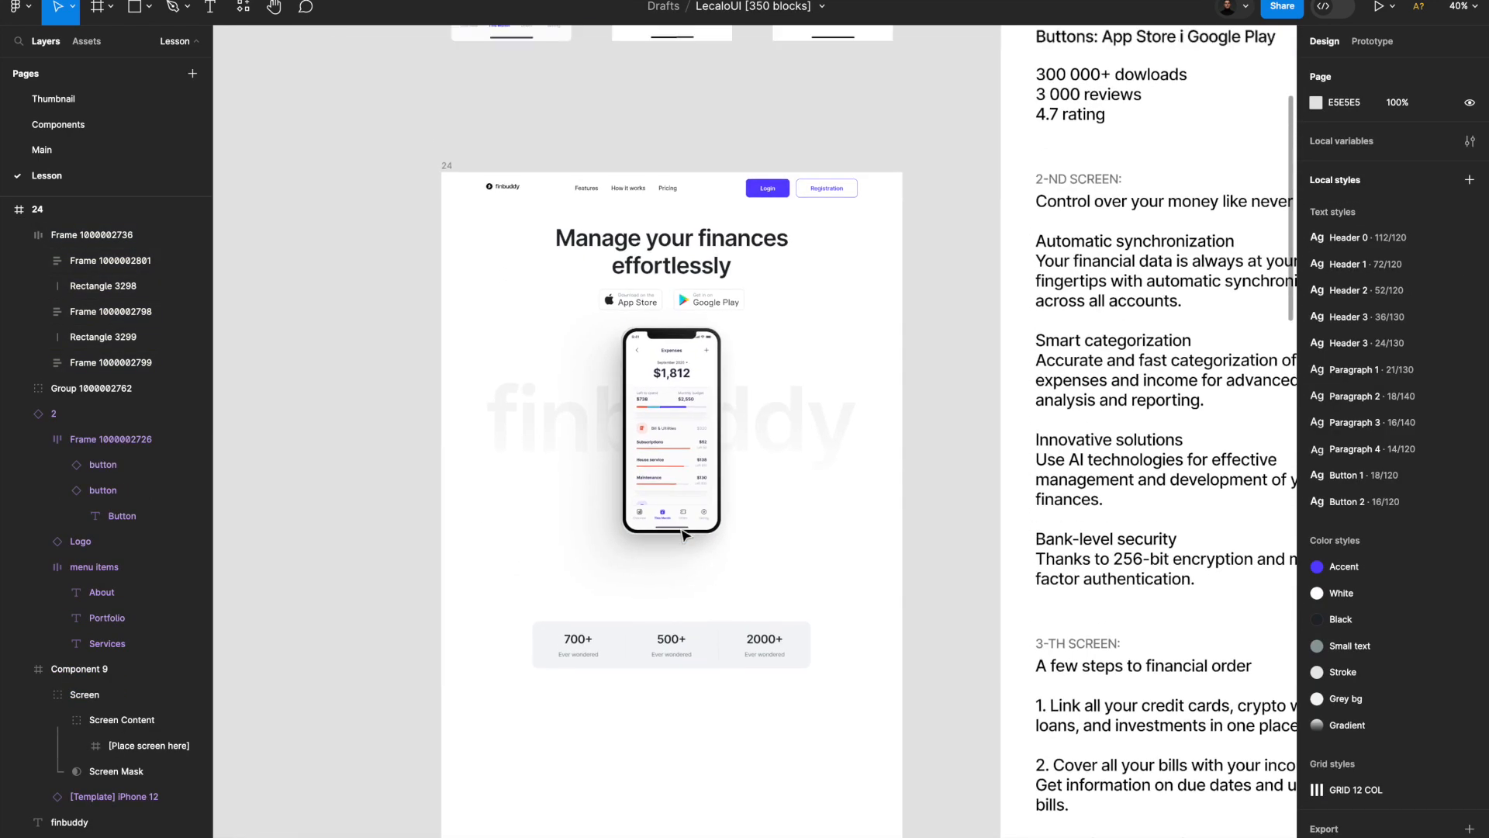
drag(700, 679, 700, 560)
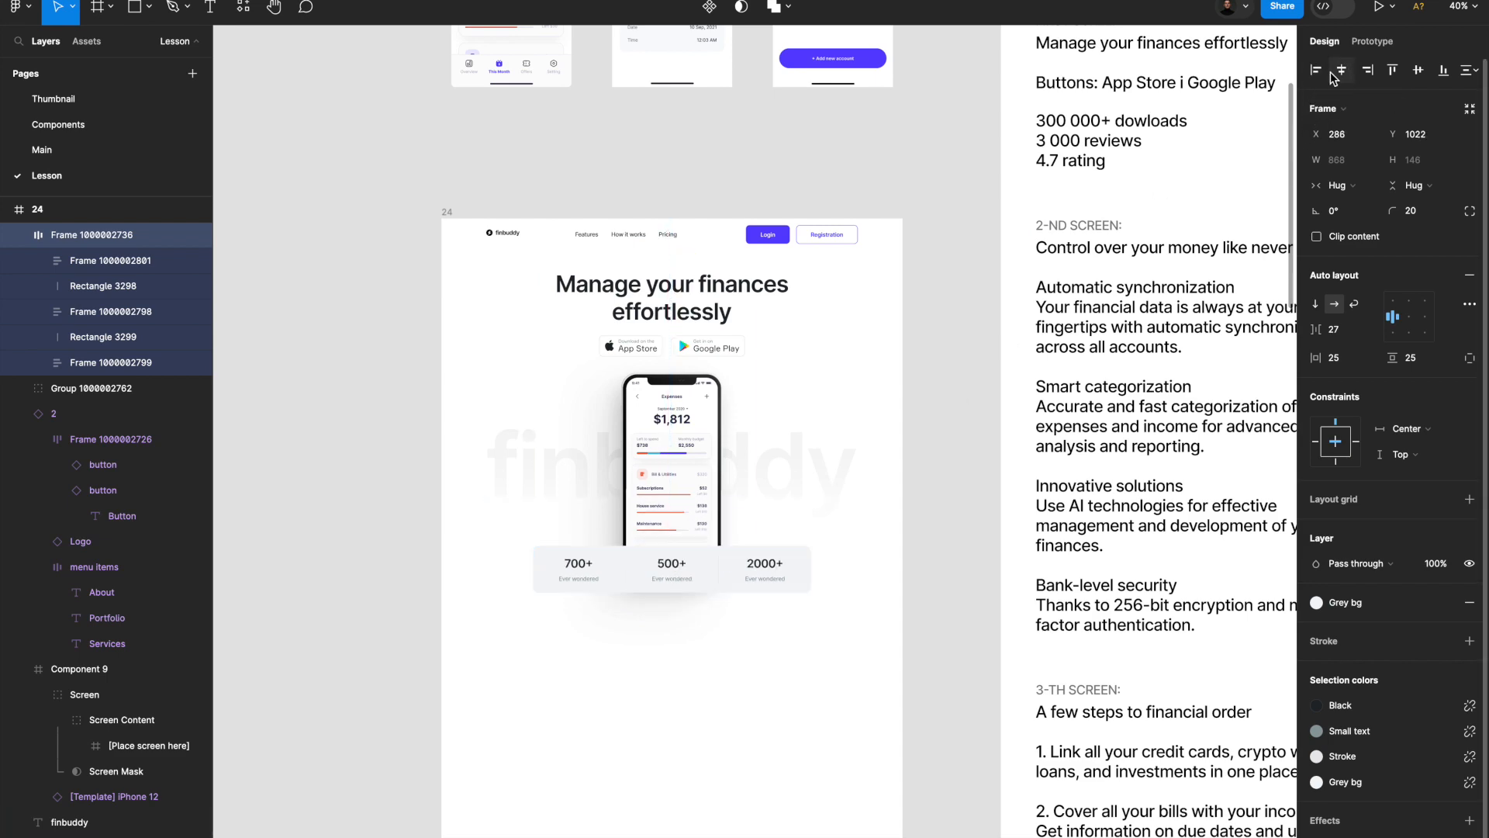
Replace the three numbers in the statistics bar with 300 000+, 3 000 and 4.7 from the brief.
click(990, 418)
scroll(992, 419, down, 3)
double_click(1014, 421)
scroll(1009, 412, up, 2)
drag(1025, 385, 993, 419)
key(ctrl+c)
double_click(578, 767)
key(ctrl+v)
key(ctrl+c)
double_click(658, 767)
key(ctrl+v)
Replace the three "Ever wondered" labels in the statistics bar with "dowloads", "reviews" and "rating" from the brief.
double_click(736, 781)
double_click(659, 780)
key(ctrl+v)
double_click(1077, 385)
key(ctrl+c)
double_click(578, 780)
key(ctrl+v)
scroll(577, 780, up, 3)
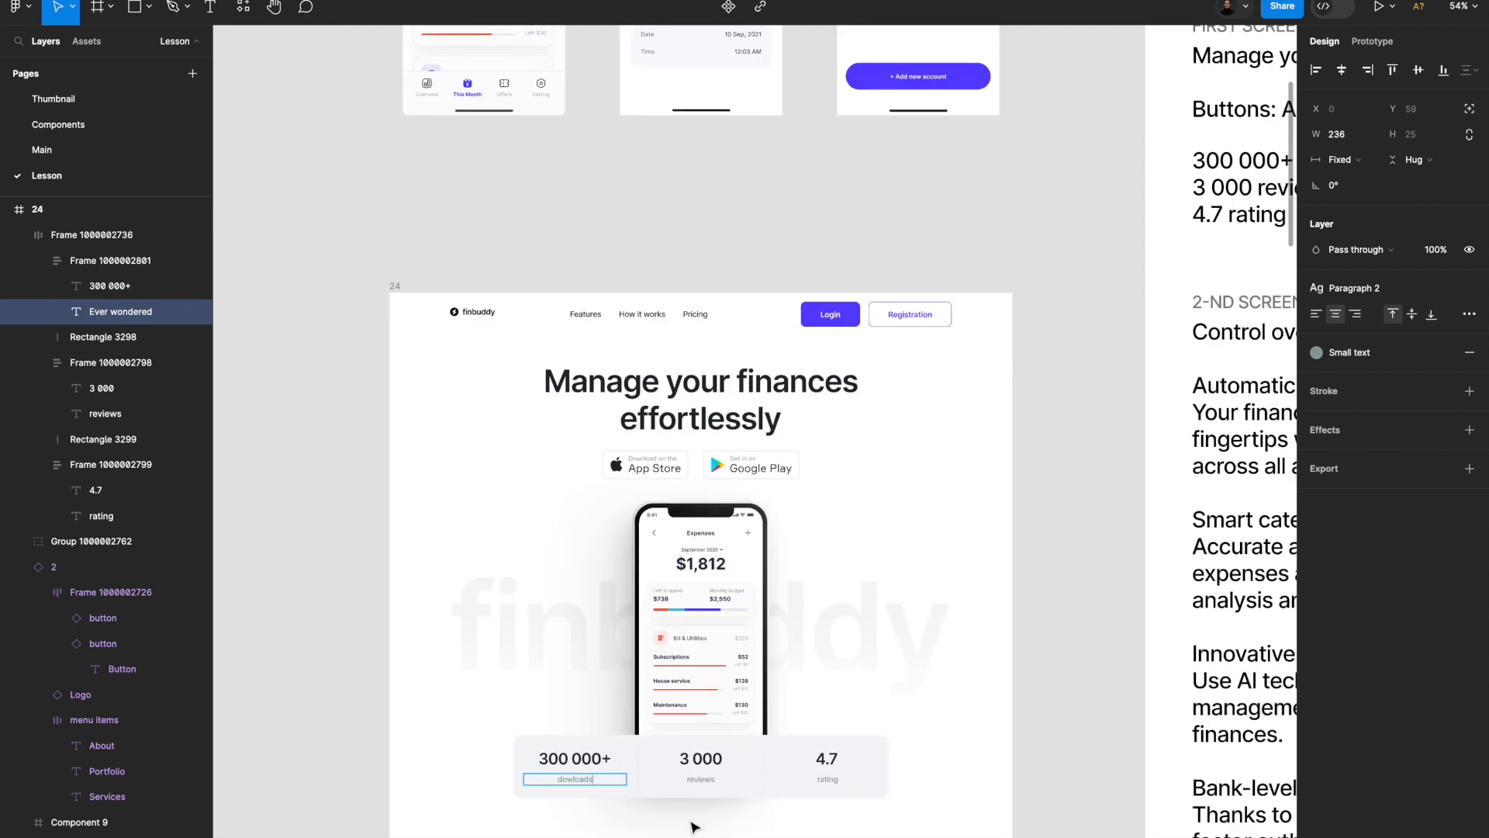
key(Escape)
key(Escape)
Hide the Shadows layer inside the [Base] iPhone 12 of frame 24's phone mockup.
scroll(694, 826, down, 3)
scroll(698, 655, up, 5)
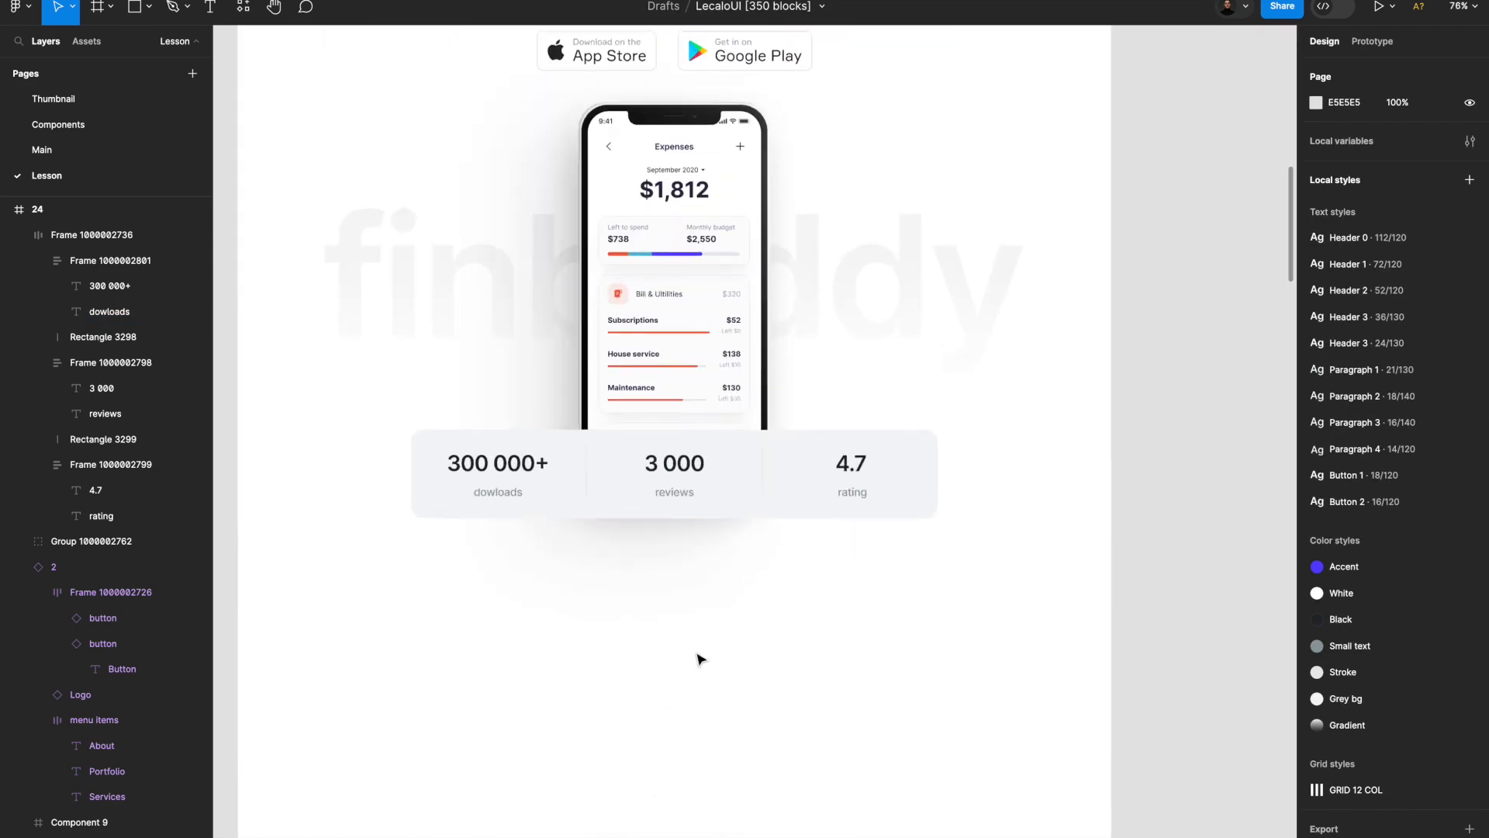
scroll(701, 659, up, 2)
click(696, 557)
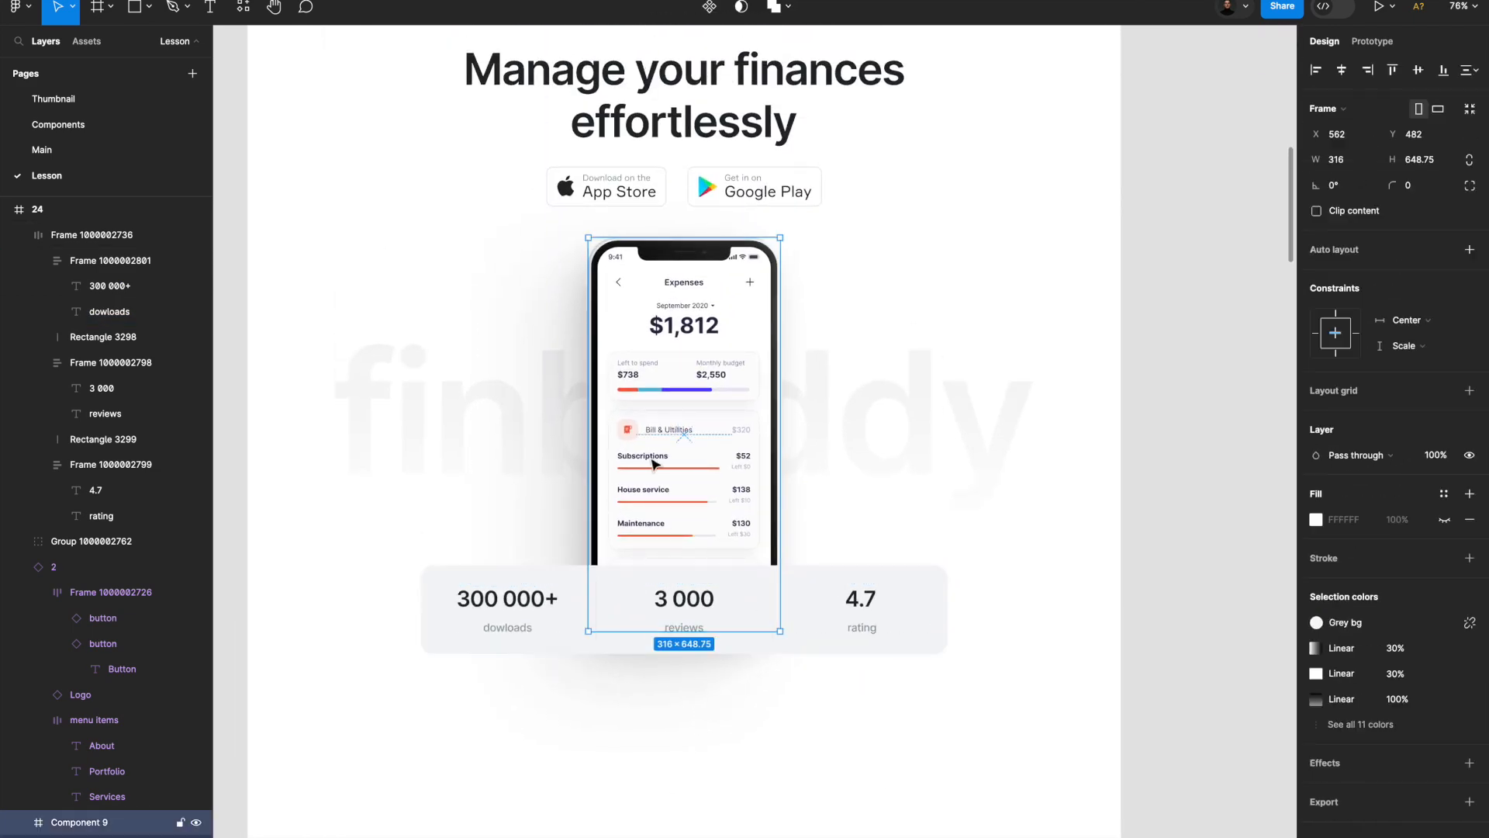
scroll(133, 754, down, 5)
click(38, 606)
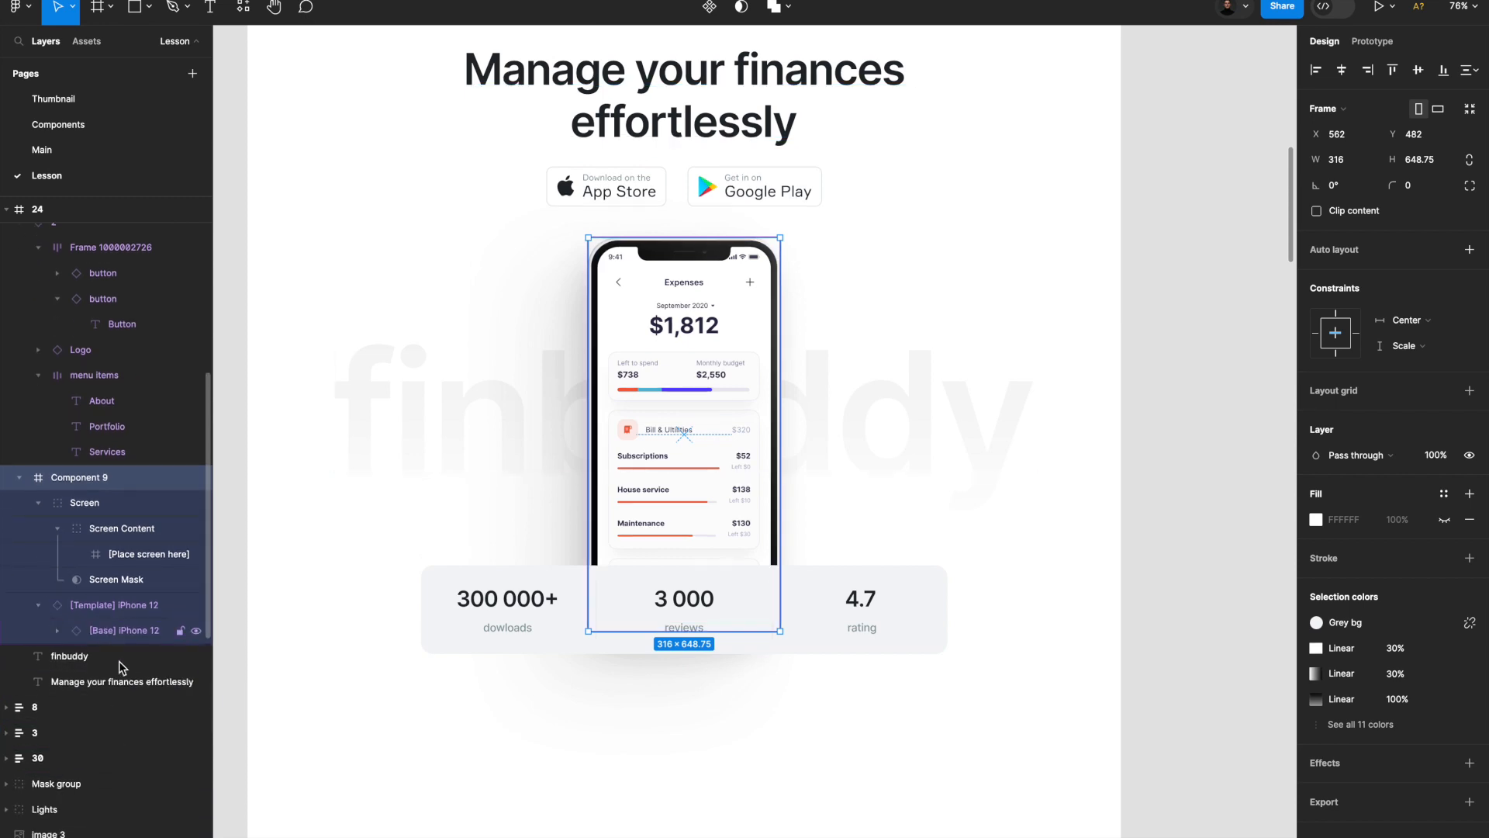
click(59, 630)
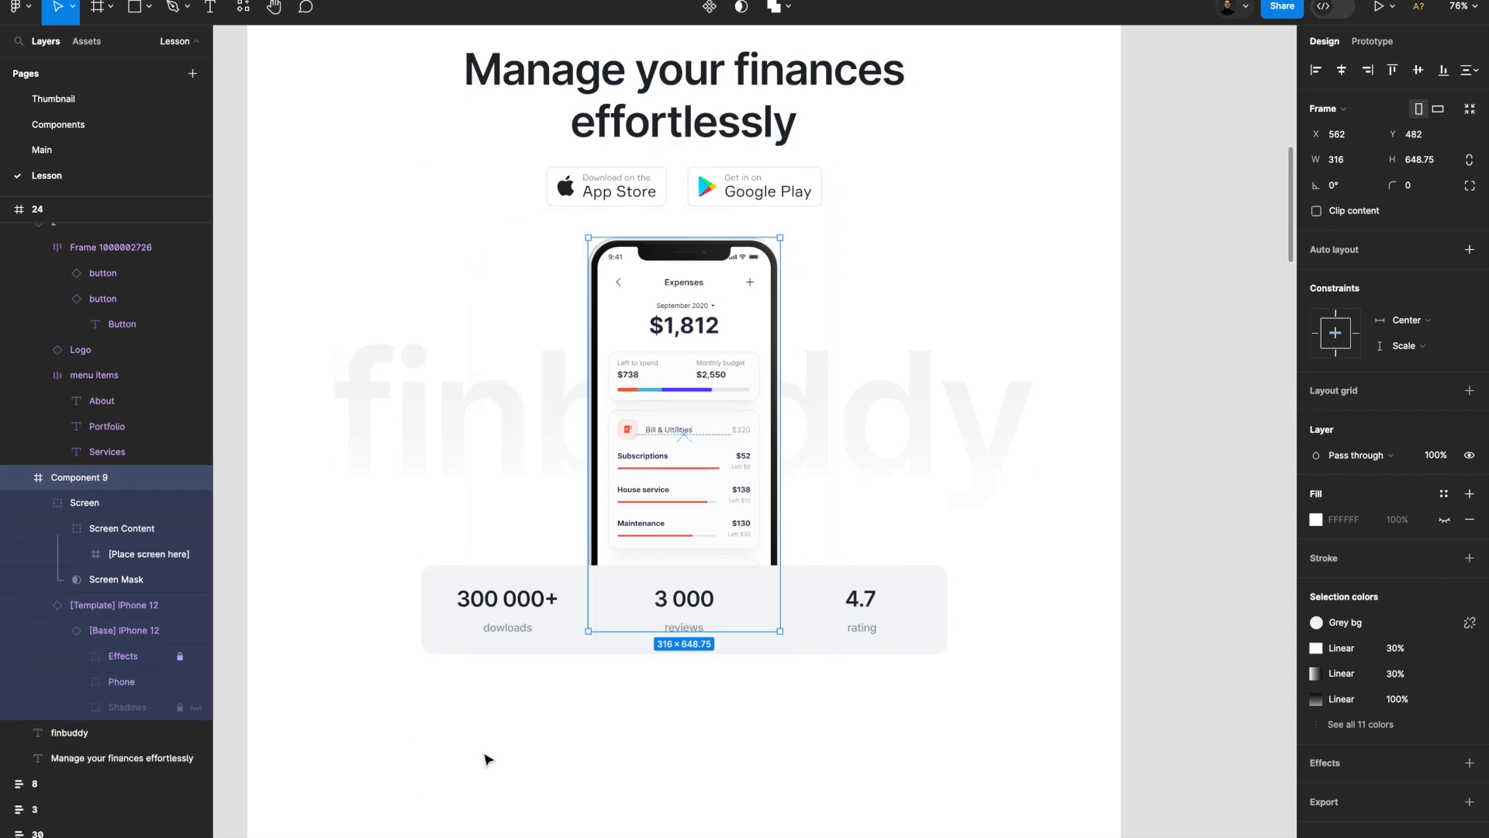
click(512, 760)
Extend frame 24 downward to a height of about 5245 px to make room for more blocks.
scroll(512, 760, down, 5)
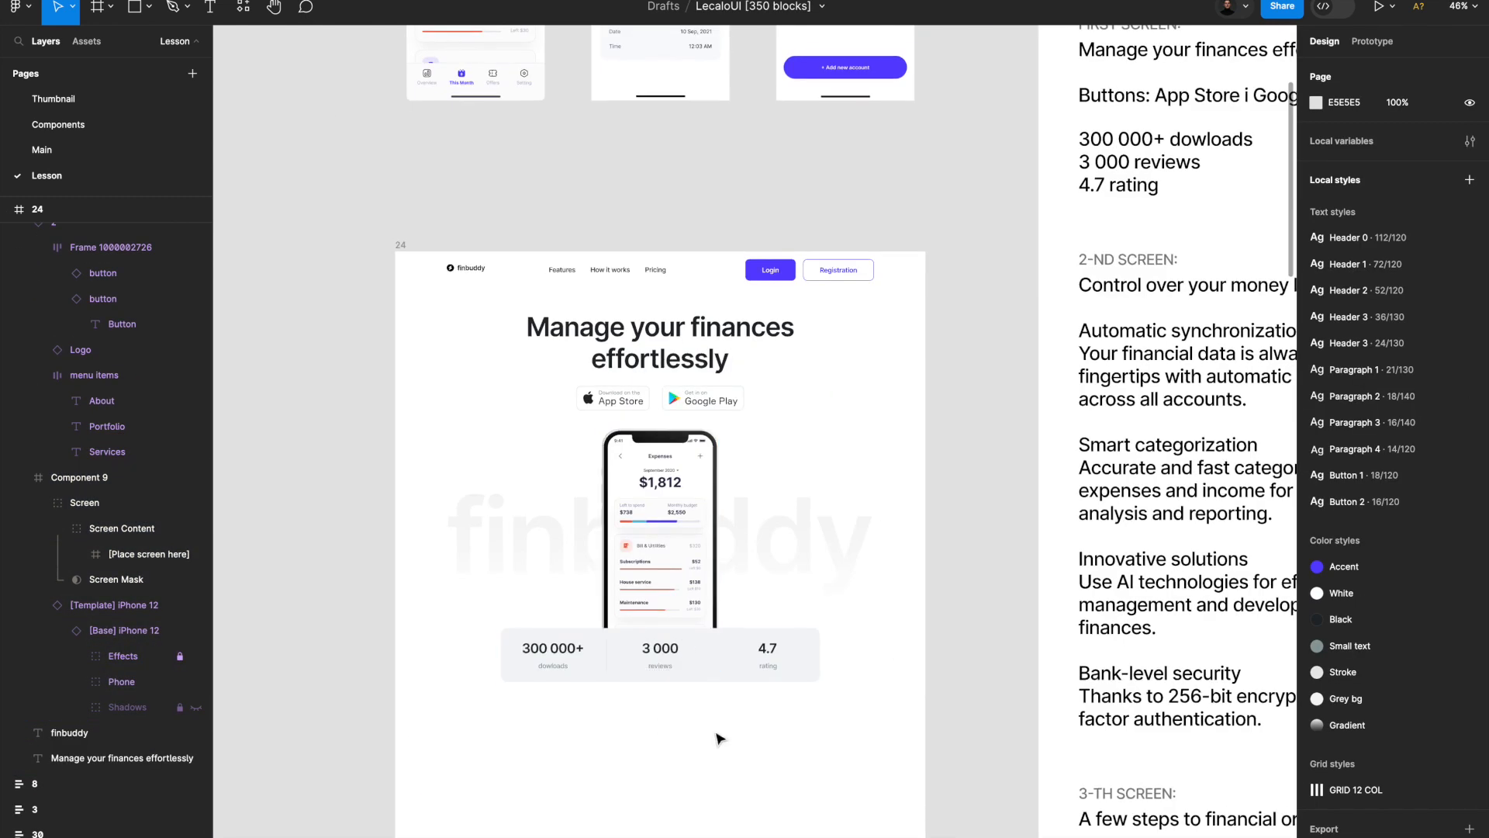
scroll(831, 409, down, 5)
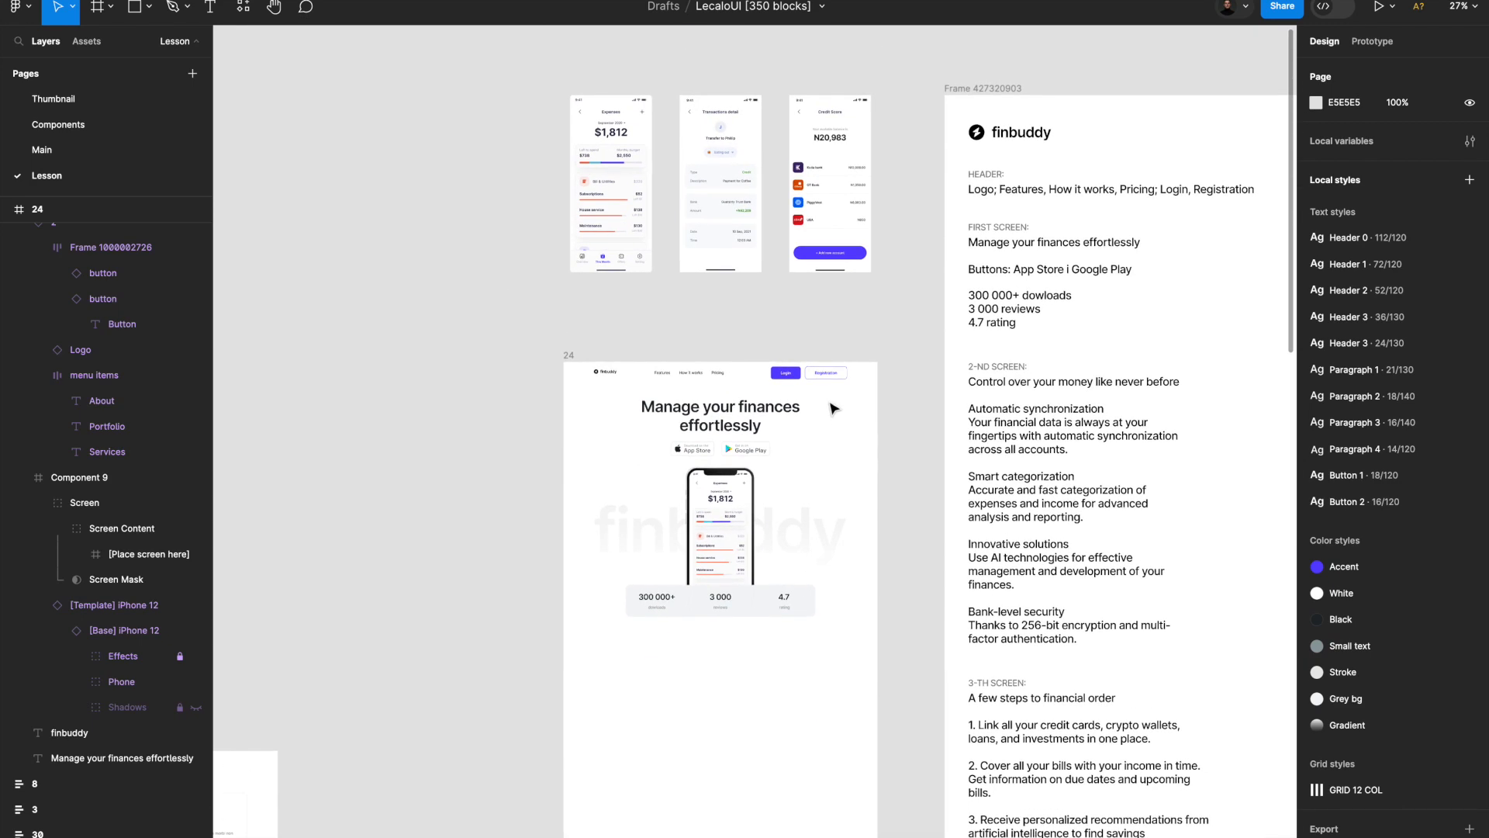
scroll(585, 266, down, 3)
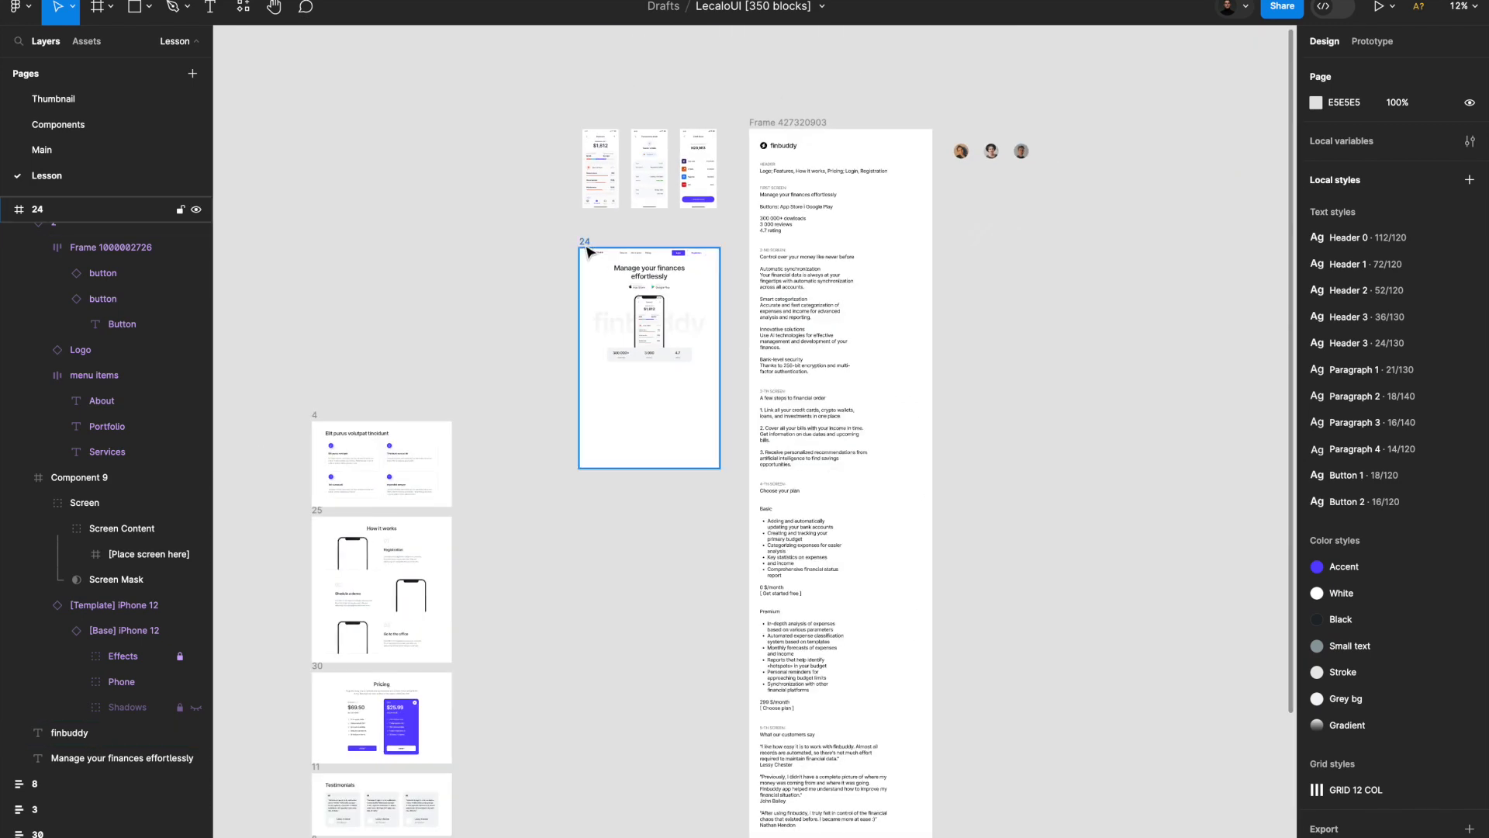
click(659, 453)
drag(660, 468, 658, 759)
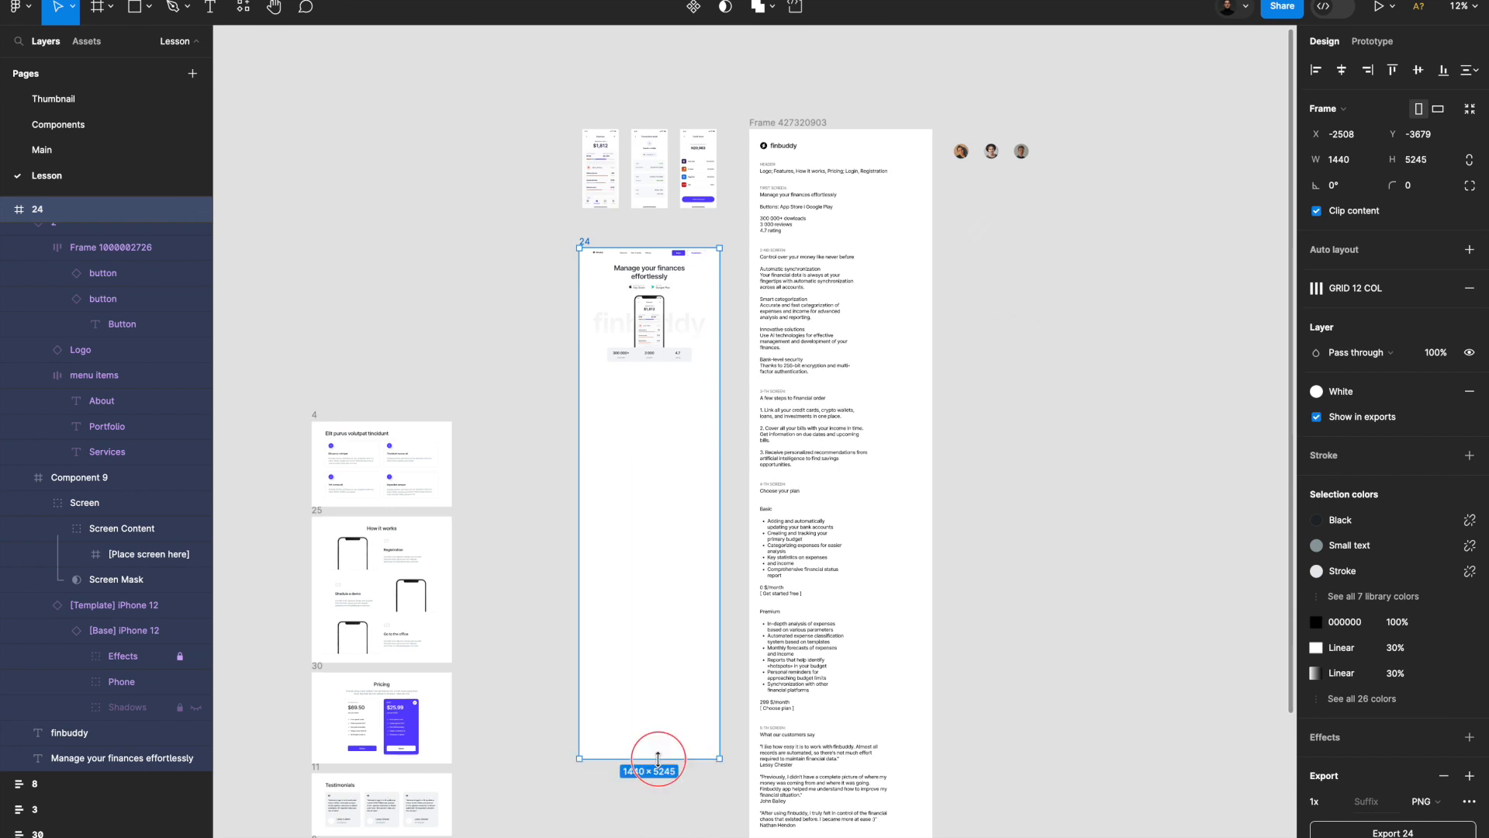
Move the four-card block 4 into frame 24, aligned with its edges just below the statistics bar.
click(426, 457)
drag(317, 422, 700, 446)
scroll(615, 393, up, 5)
scroll(701, 446, up, 5)
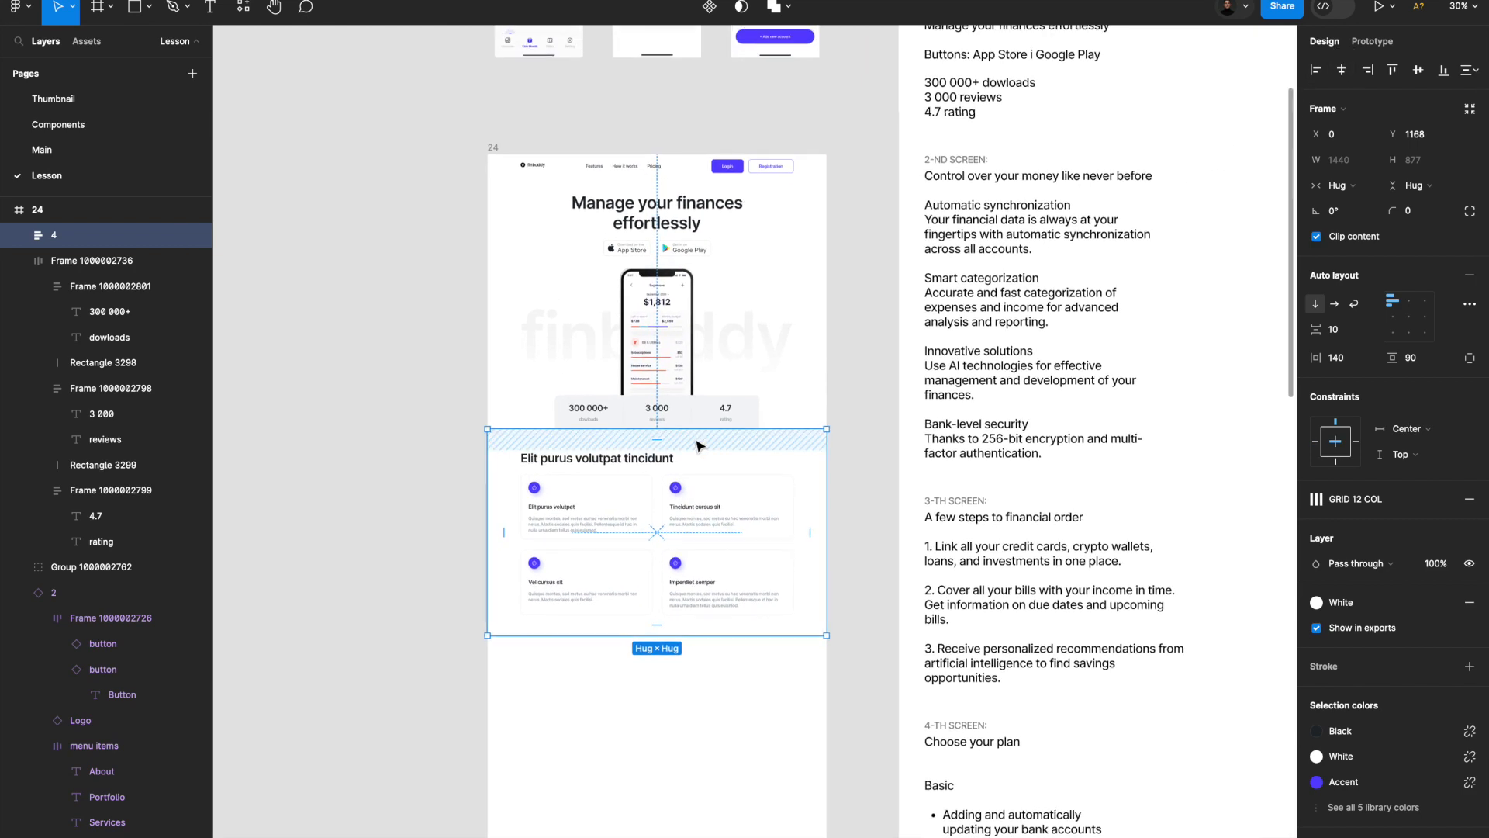
key(Escape)
Replace the card block's heading with "Control over your money like never before" from the brief.
double_click(1004, 256)
click(1042, 247)
double_click(597, 516)
key(ctrl+v)
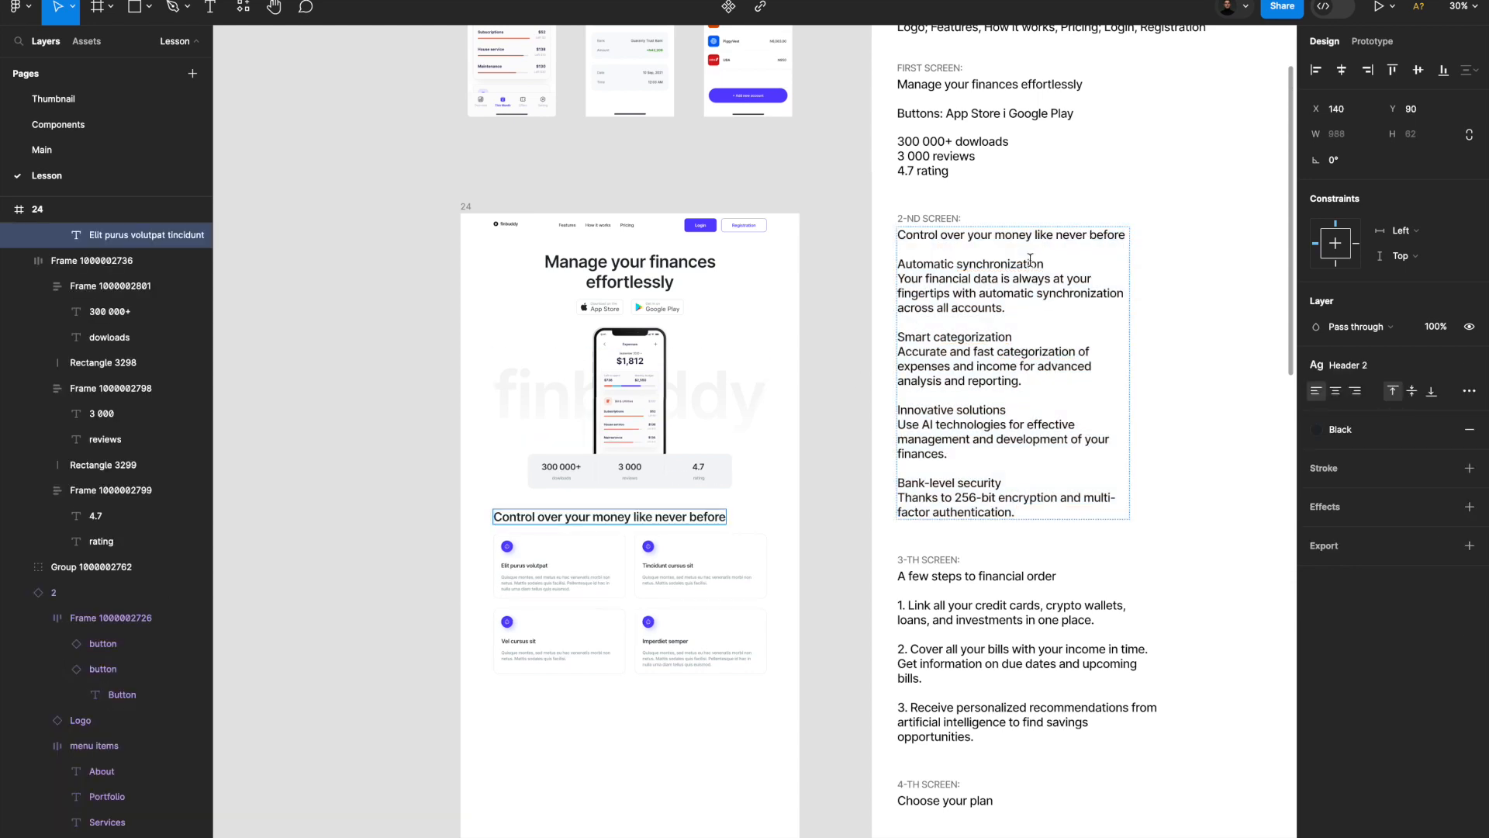
Fill the first card with the "Automatic synchronization" title and its description from the brief.
triple_click(970, 264)
key(ctrl+c)
double_click(526, 564)
key(ctrl+v)
drag(1008, 308, 870, 281)
key(ctrl+c)
double_click(555, 581)
key(ctrl+v)
Fill the second card with the "Smart categorization" title and its description from the brief.
double_click(1013, 335)
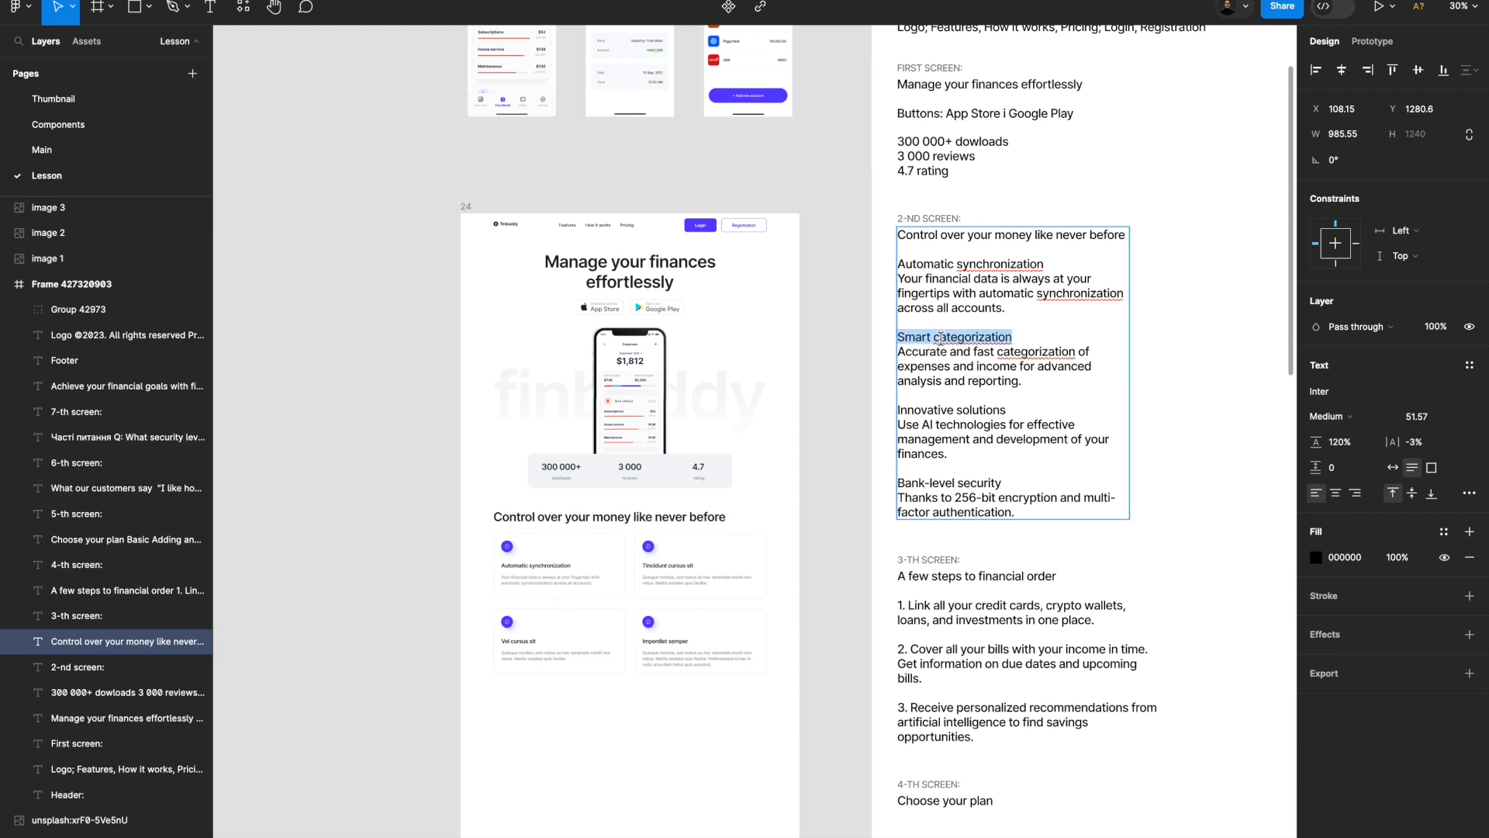
key(ctrl+c)
double_click(675, 565)
key(ctrl+v)
drag(1022, 381, 897, 352)
key(ctrl+c)
double_click(696, 580)
key(ctrl+v)
Fill the third card with the "Innovative solutions" title and its description from the brief.
double_click(970, 424)
double_click(518, 640)
triple_click(983, 437)
key(ctrl+c)
double_click(555, 656)
key(ctrl+v)
Fill the fourth card with the "Bank-level security" title and its description from the brief.
triple_click(977, 482)
key(ctrl+c)
double_click(666, 640)
key(ctrl+v)
triple_click(1006, 497)
key(ctrl+c)
double_click(695, 659)
key(ctrl+v)
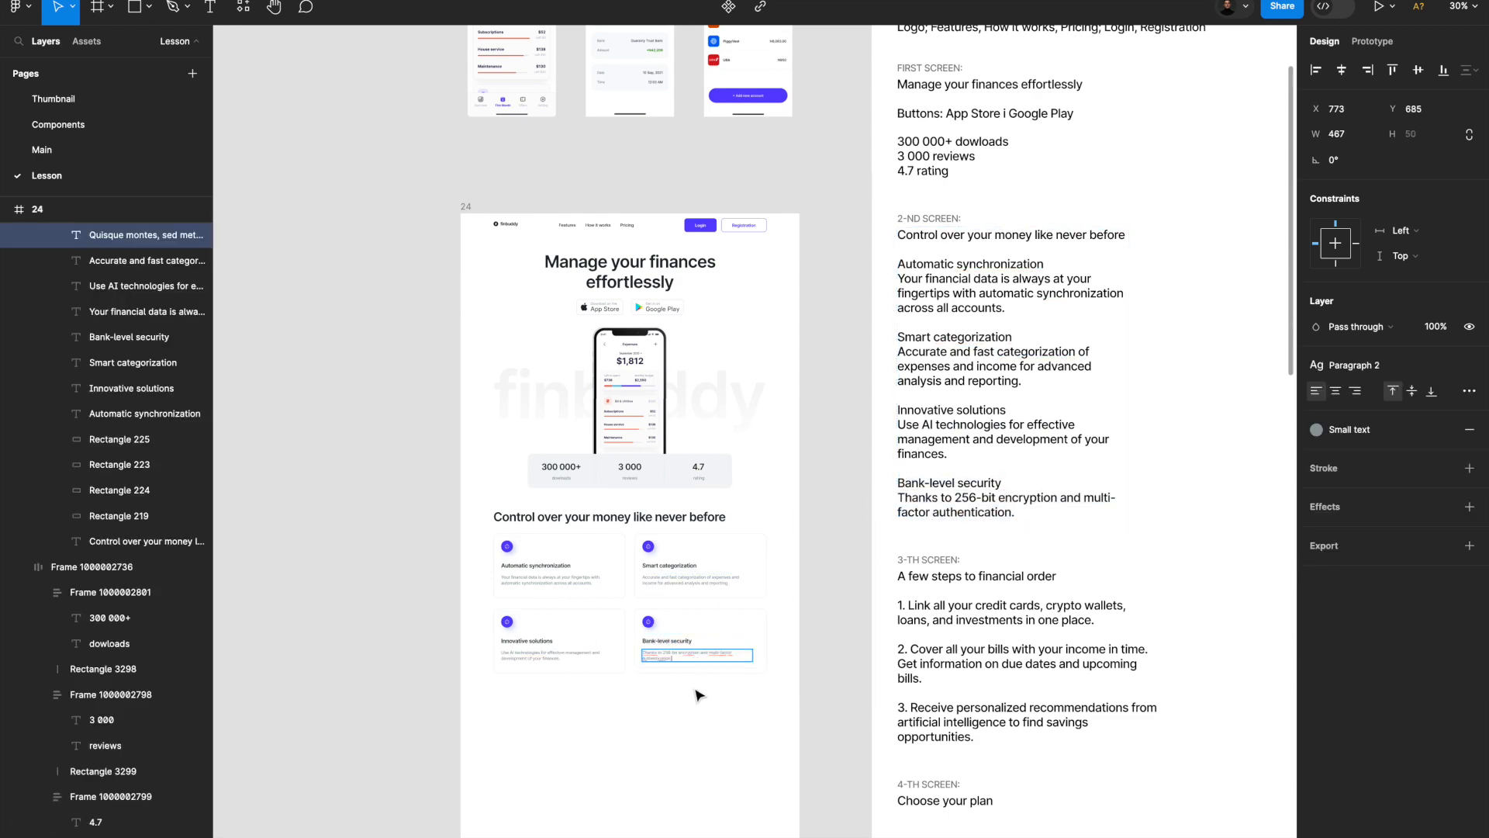
key(Escape)
key(Escape)
Ungroup the four-card block and its inner group so its elements sit directly in frame 24.
key(shift+2)
key(ctrl+shift+g)
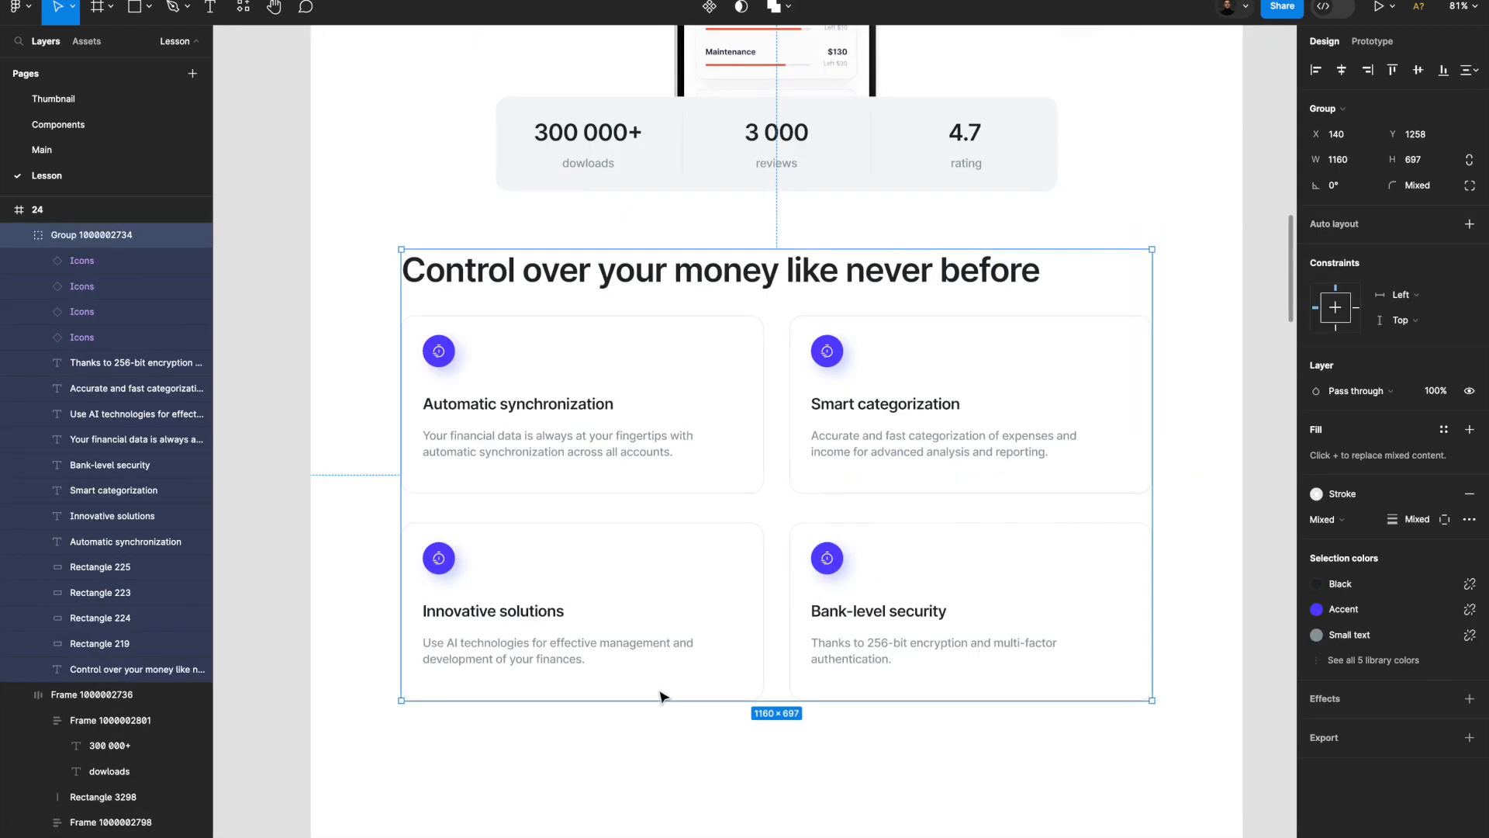
click(705, 701)
click(737, 686)
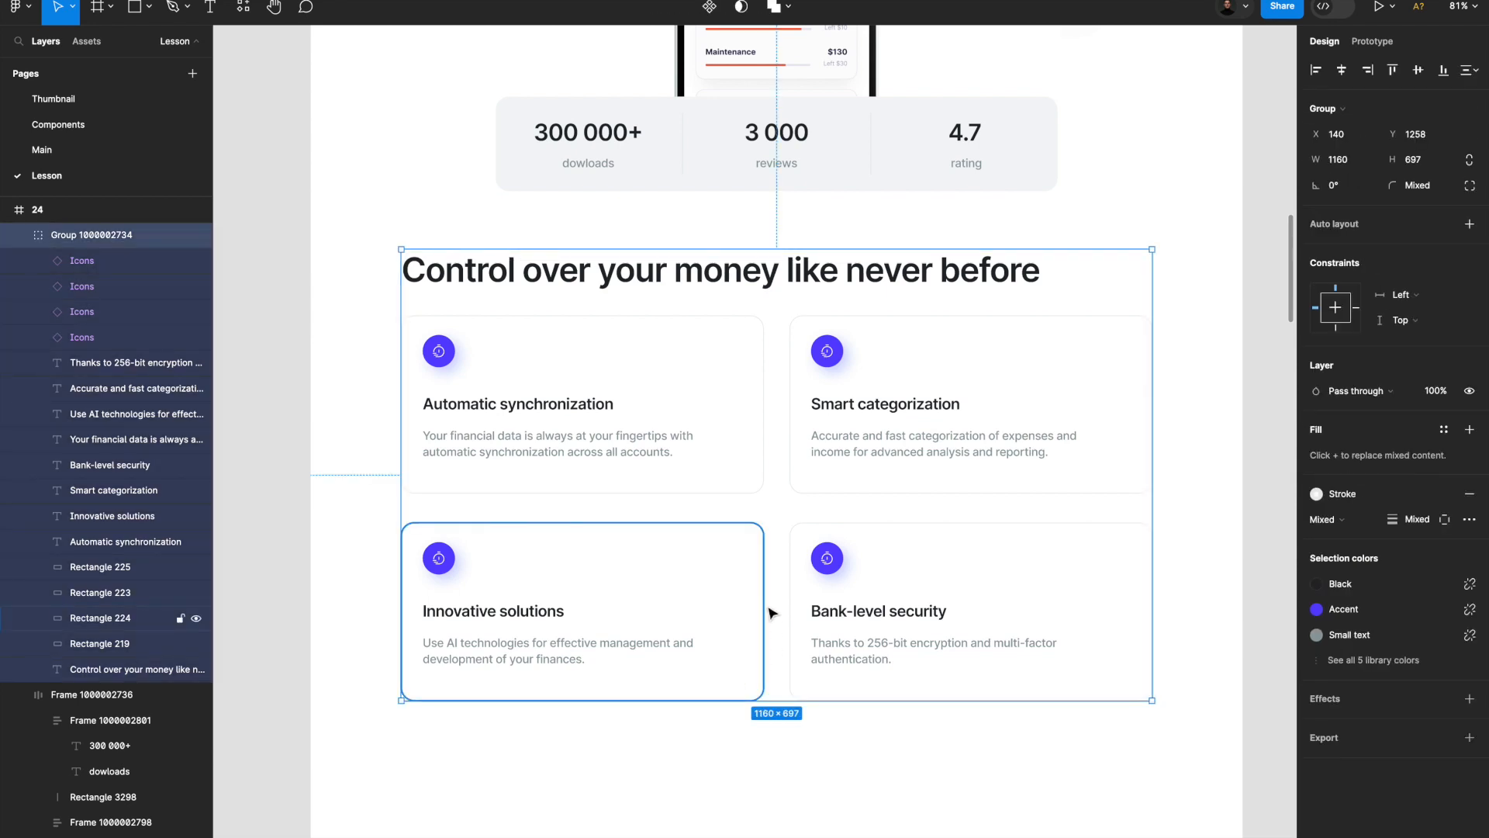
key(ctrl+shift+g)
Shift the titles and descriptions of all four cards down together by about 19 px.
drag(641, 775, 806, 682)
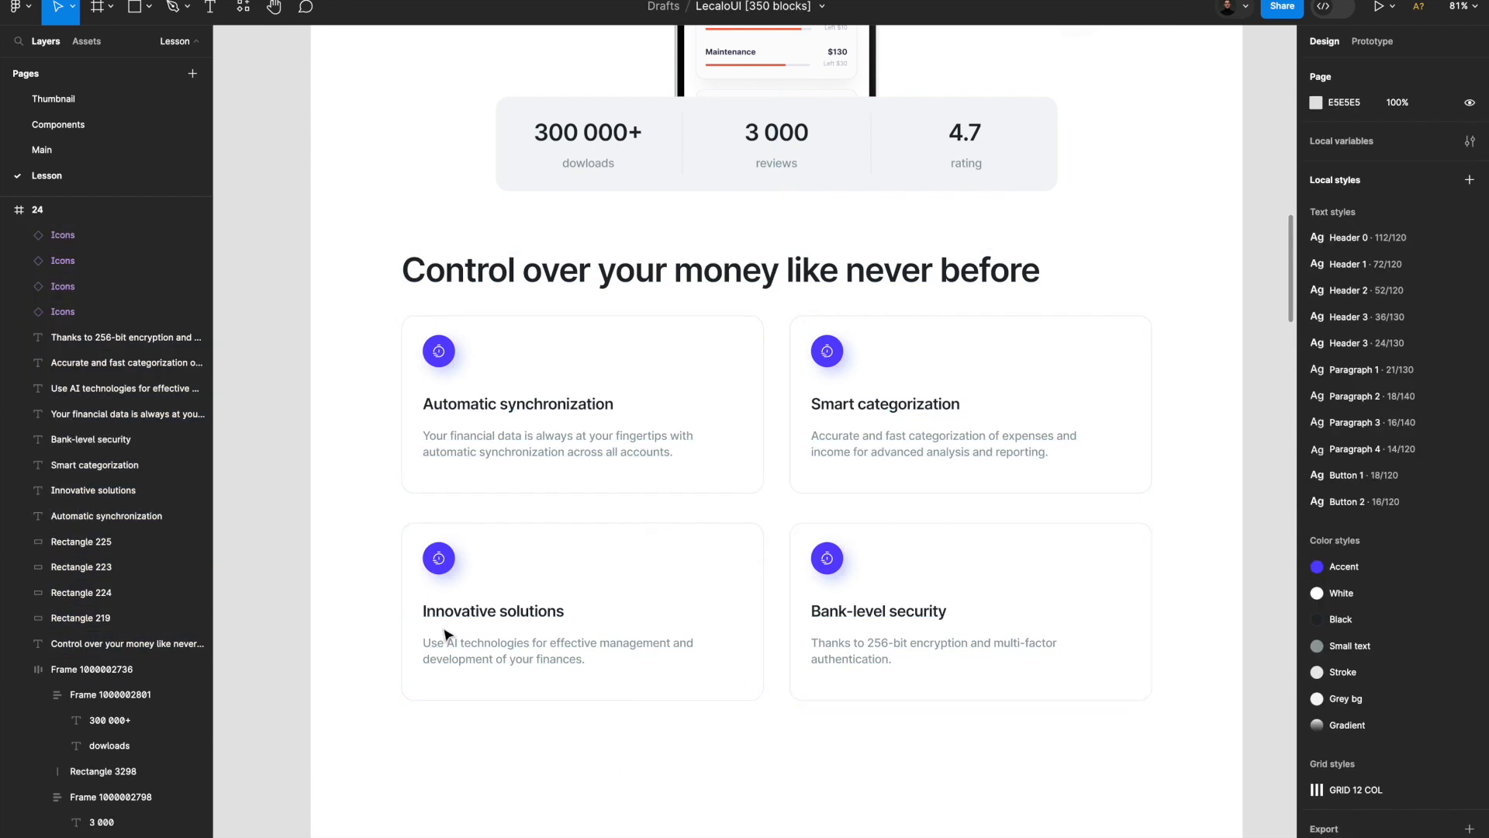
click(446, 635)
drag(913, 691, 876, 683)
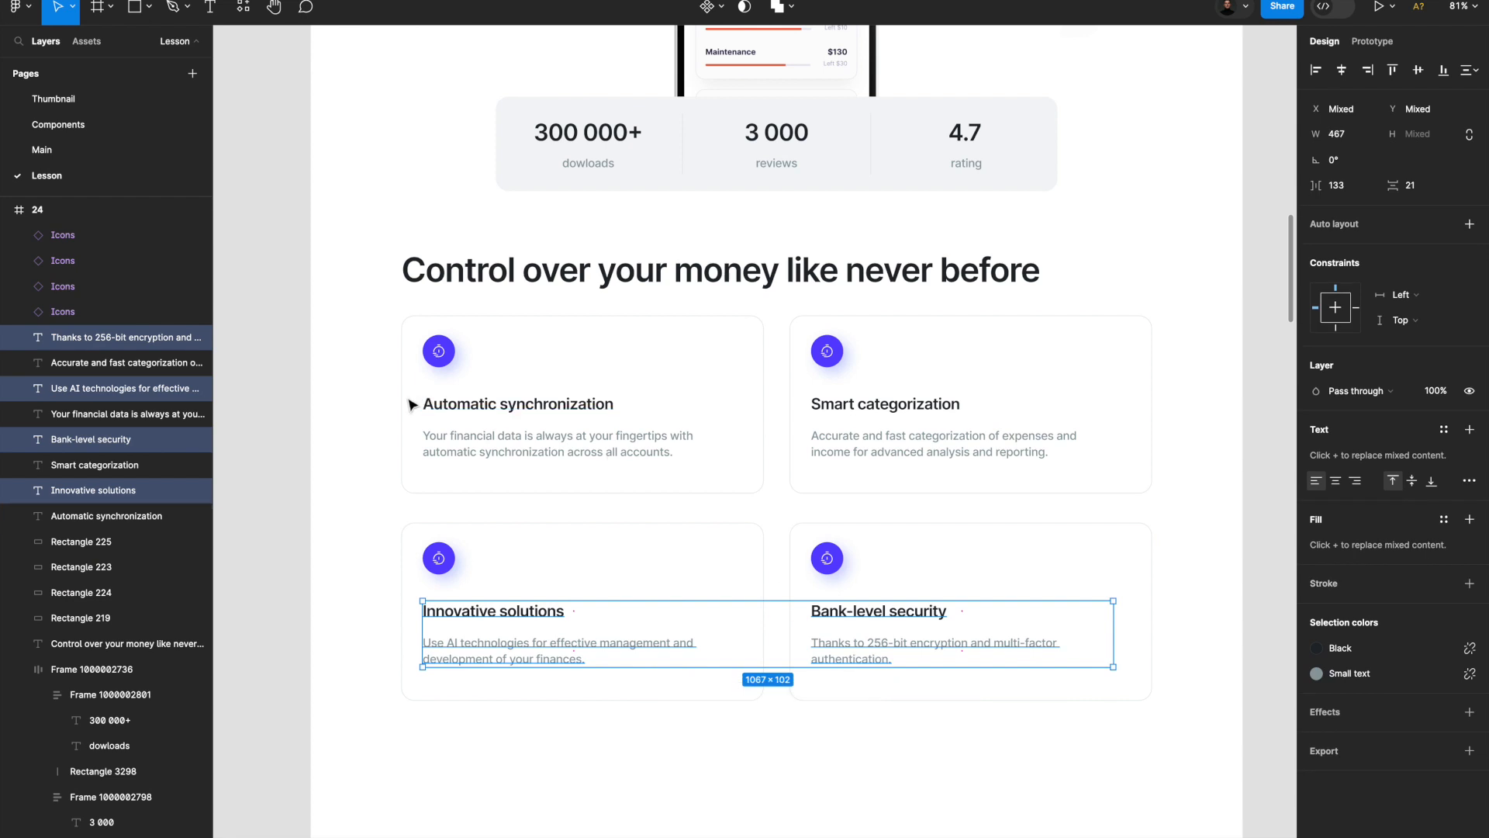
drag(411, 404, 864, 443)
shift+click(653, 483)
shift+click(862, 484)
key(shift+Down)
key(shift+Down)
key(Up)
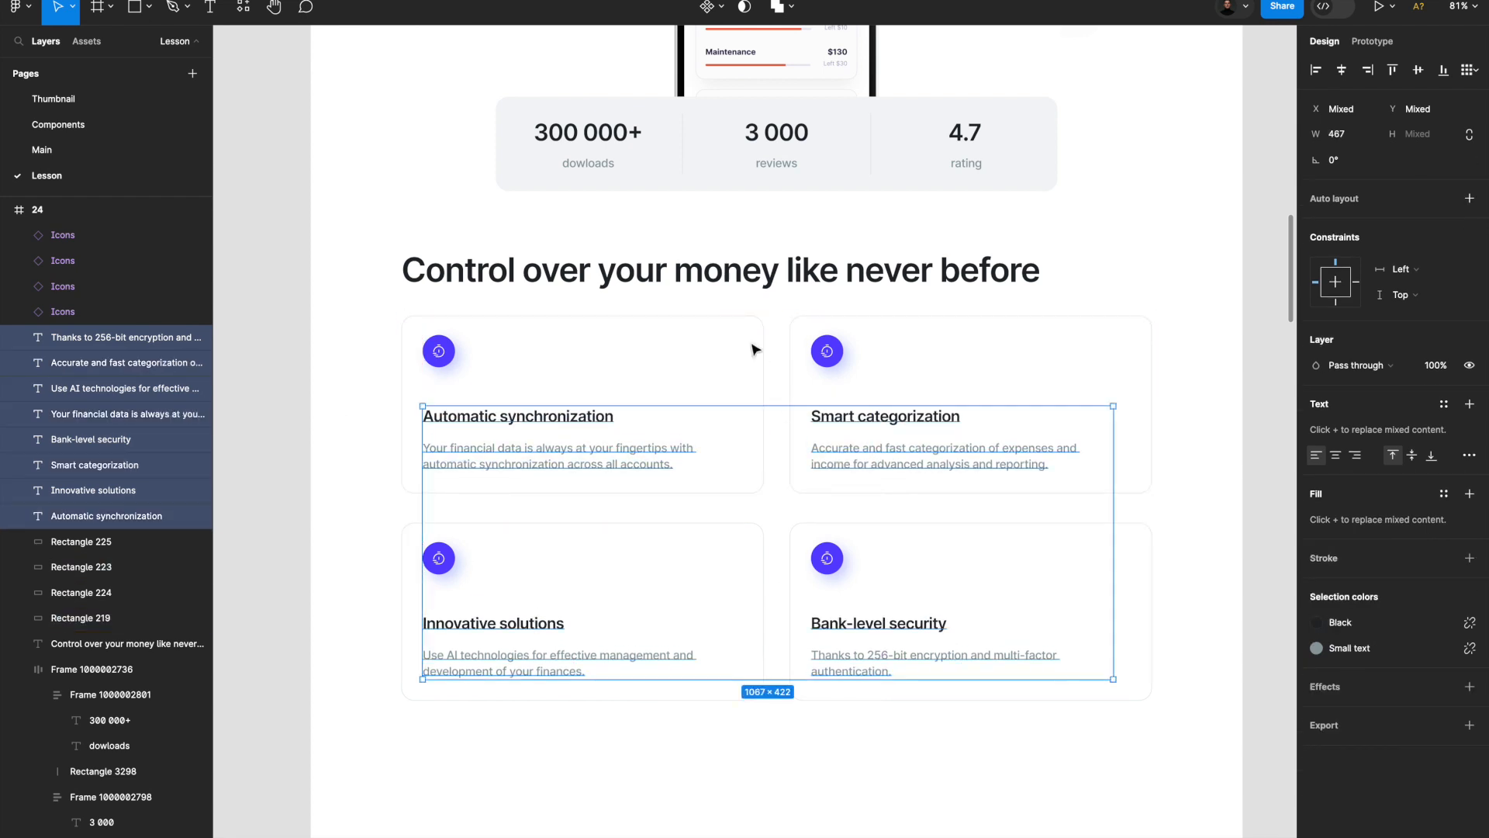
click(766, 301)
scroll(779, 301, down, 2)
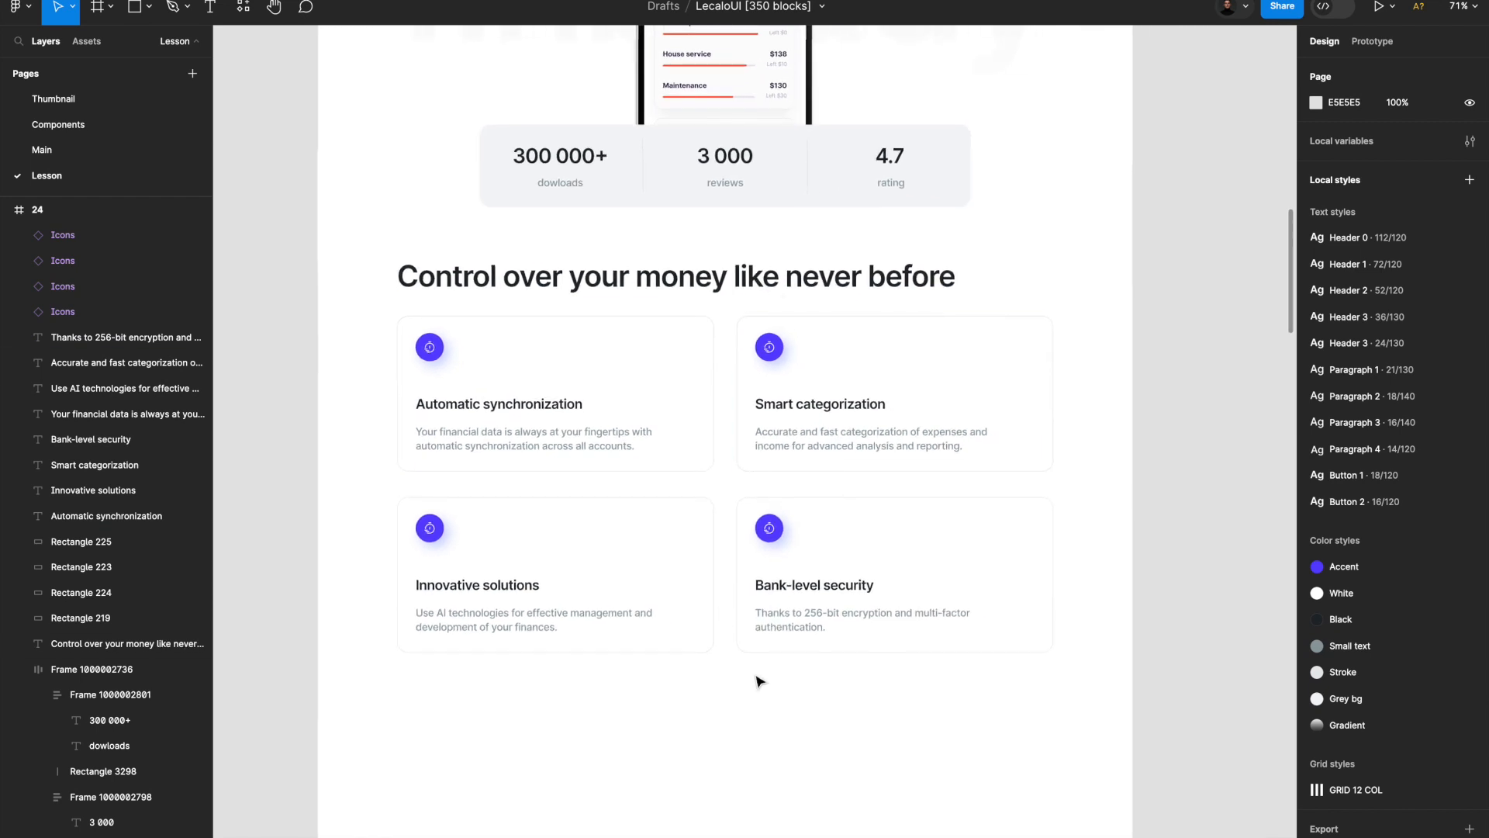
scroll(720, 422, up, 1)
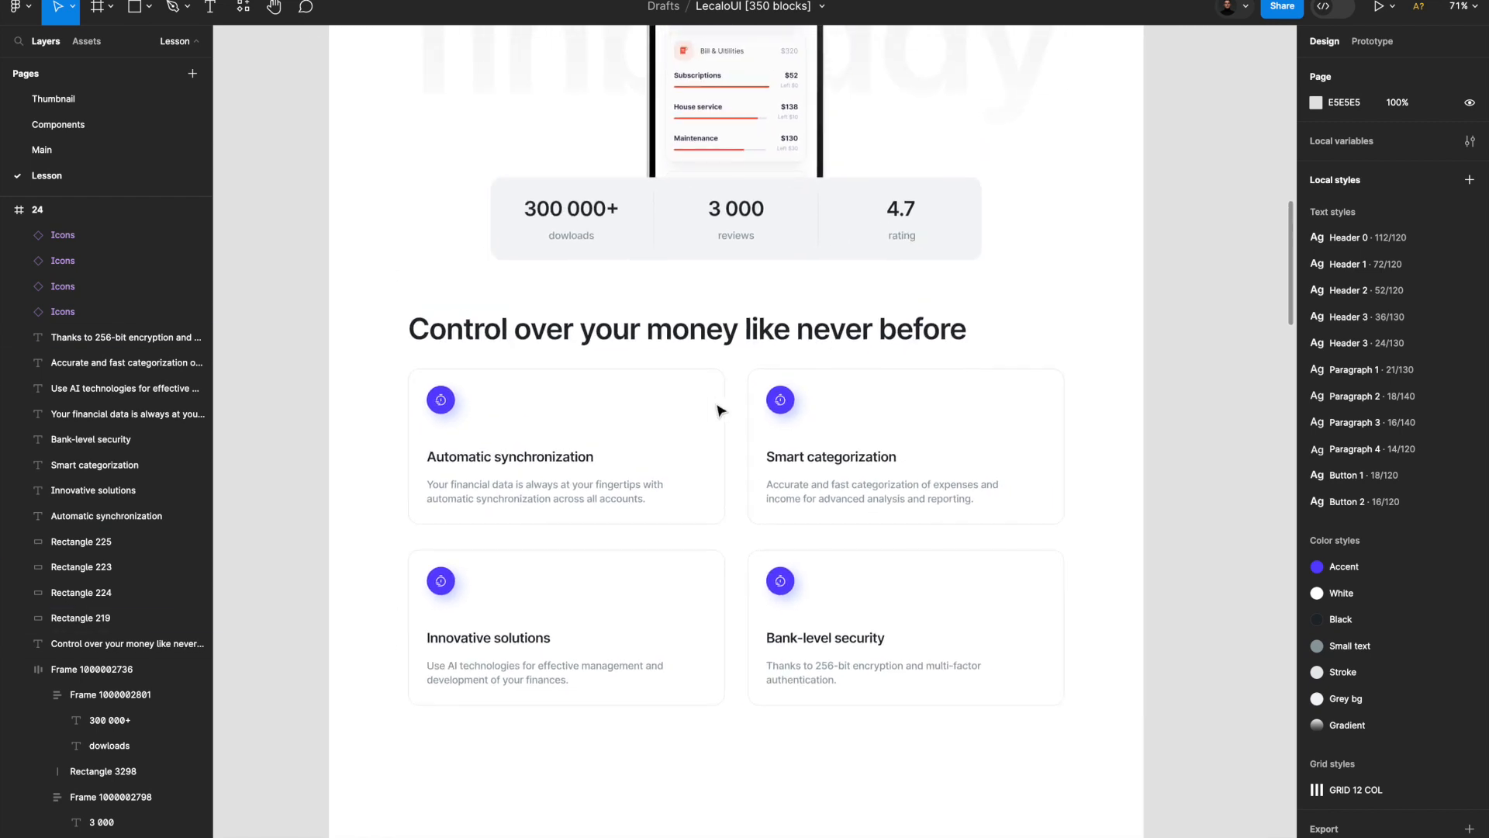
click(446, 405)
click(446, 405)
click(485, 397)
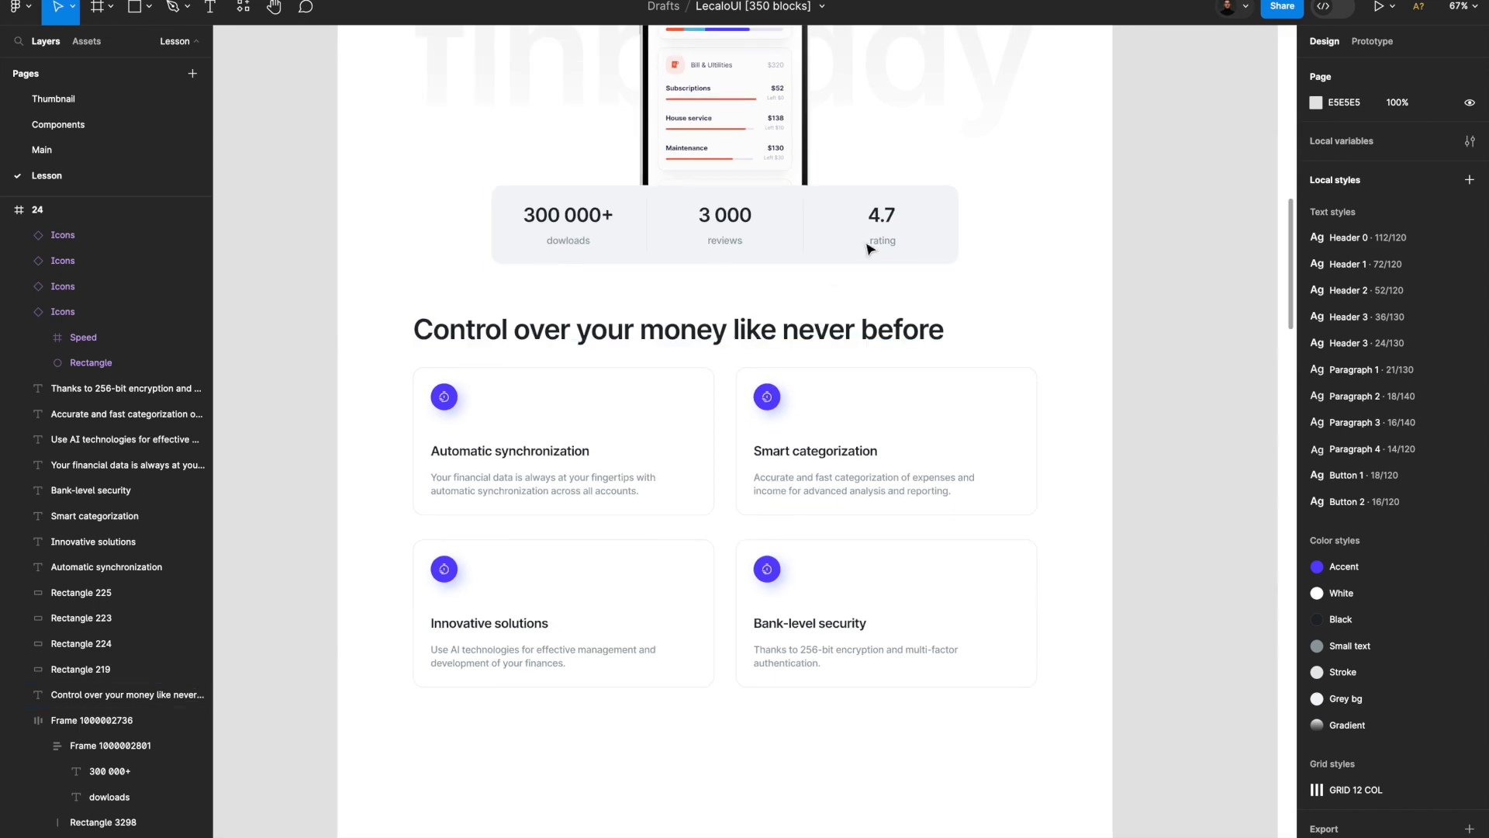
Narrow the "Control over your money like never before" heading to 612 wide on two lines, centre its text, and centre it horizontally on the page.
scroll(890, 220, down, 5)
scroll(902, 203, up, 2)
click(729, 358)
scroll(729, 358, up, 5)
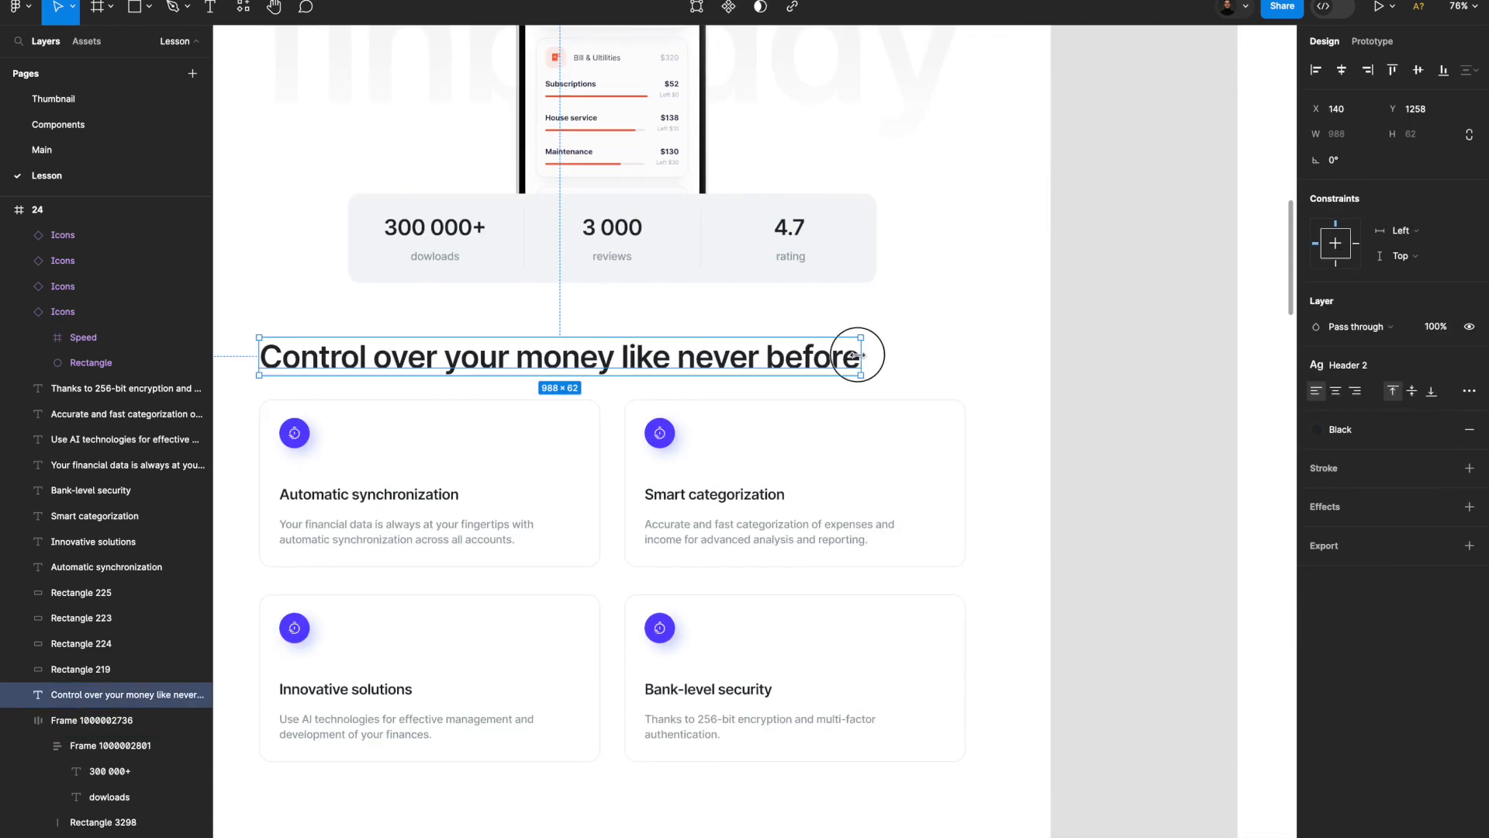
scroll(857, 355, left, 3)
scroll(857, 355, up, 1)
drag(946, 397, 834, 396)
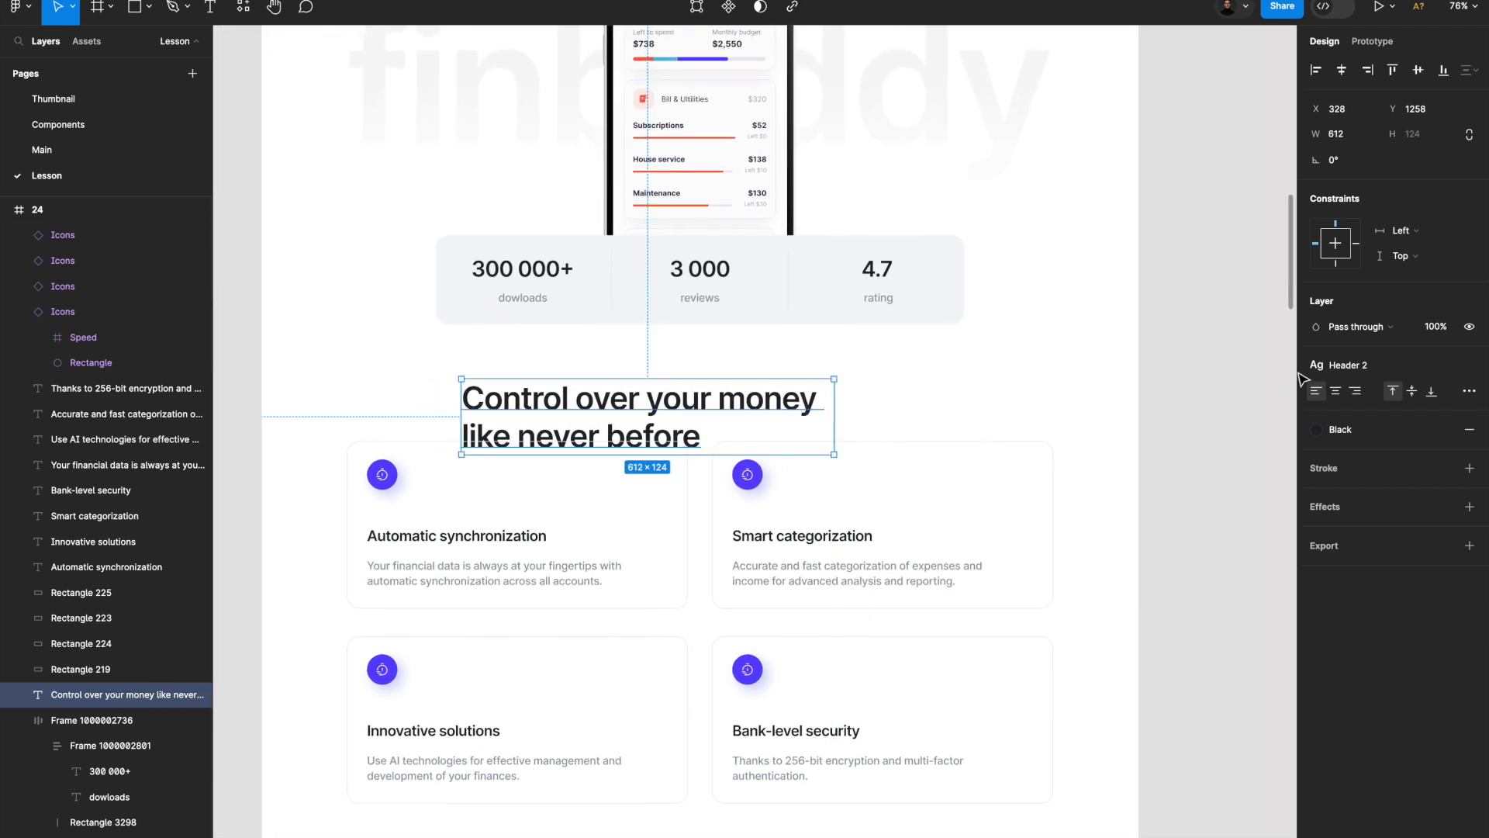
click(1337, 391)
click(1341, 70)
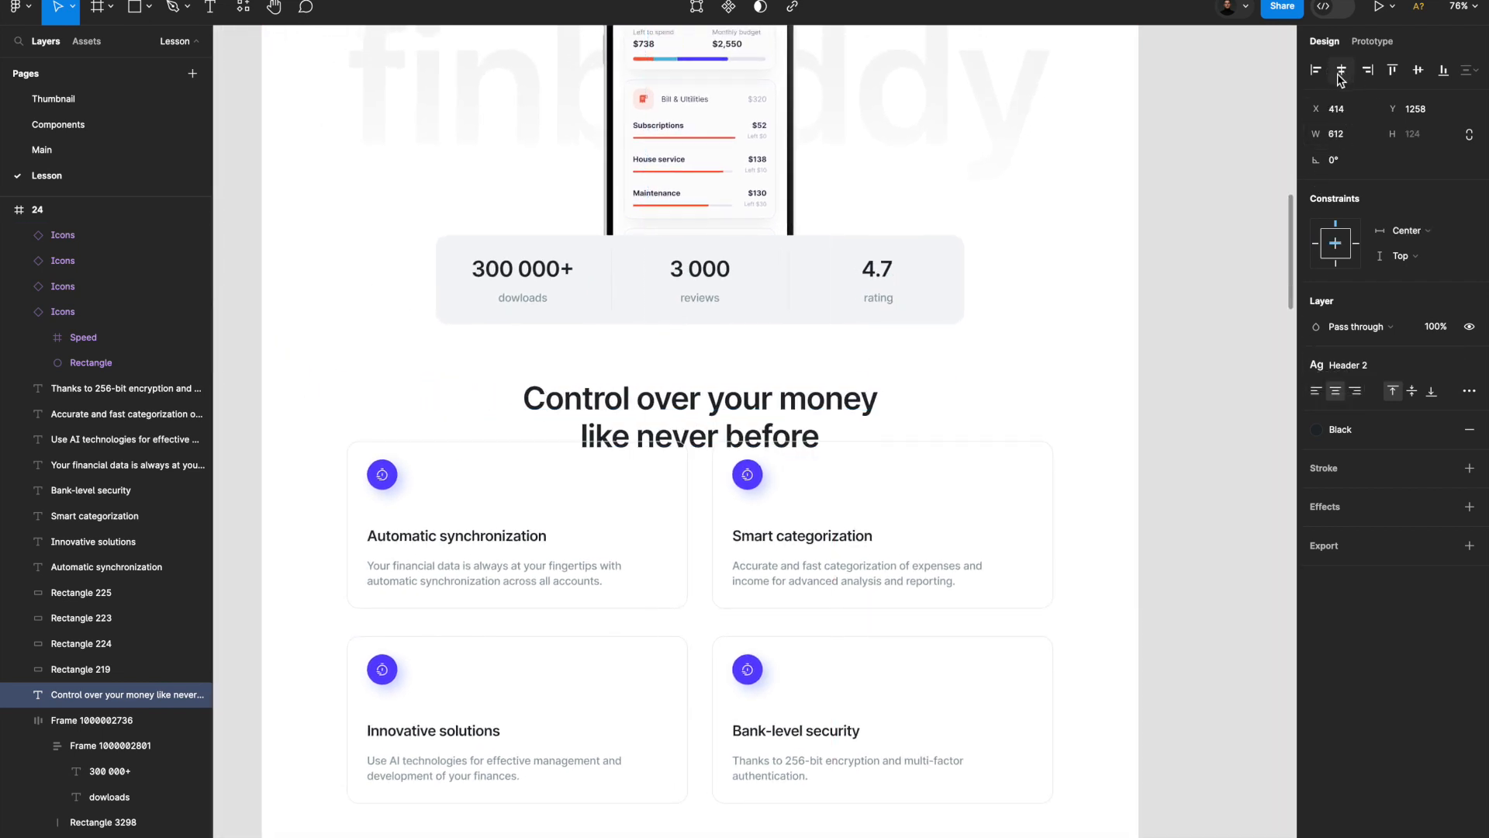
Move the four feature cards with their icons and texts down to clear the two-line heading.
scroll(741, 247, down, 5)
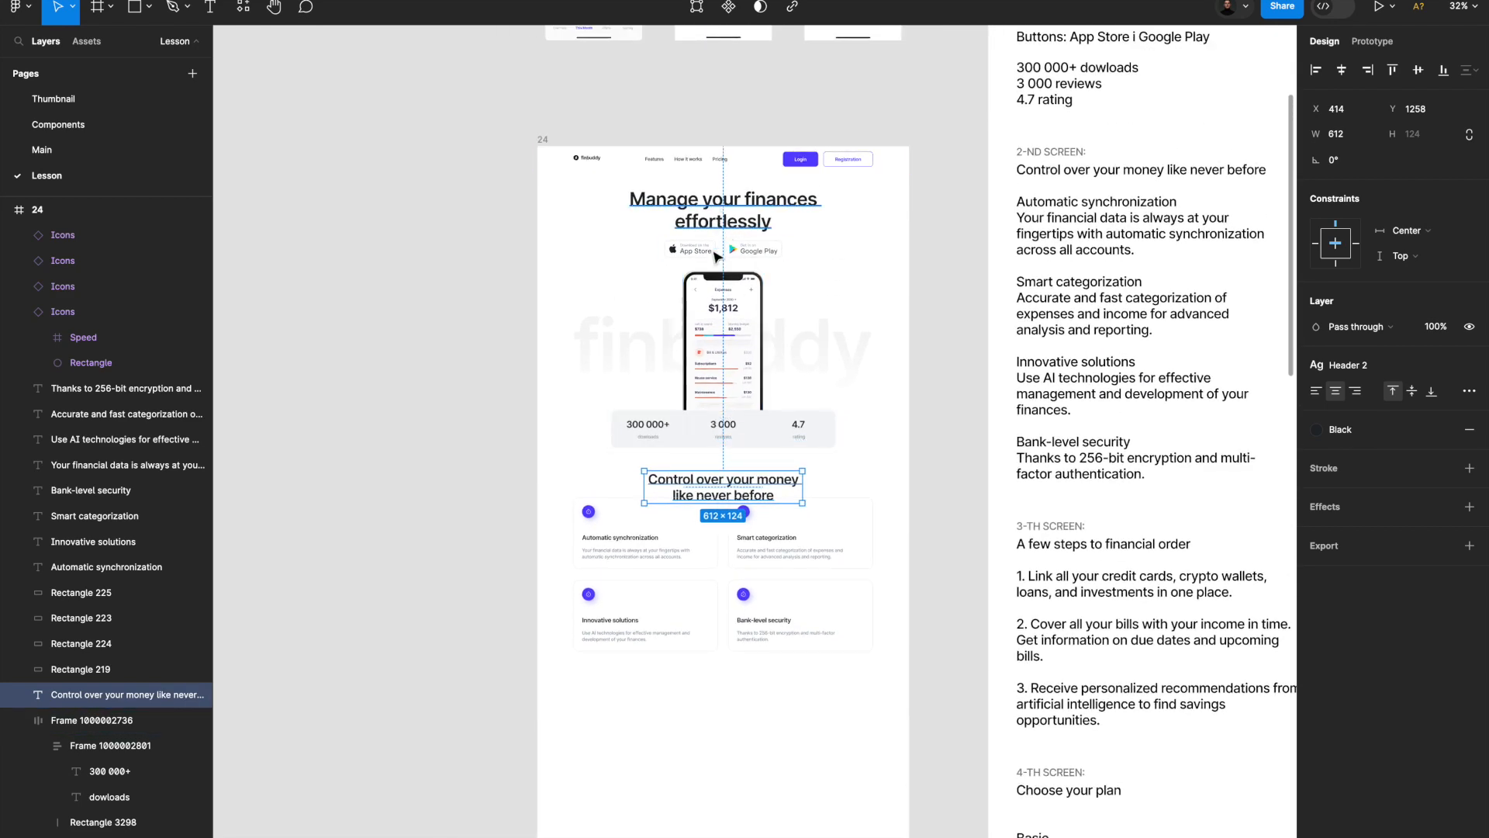
scroll(718, 256, down, 2)
scroll(717, 434, up, 5)
drag(412, 392, 952, 659)
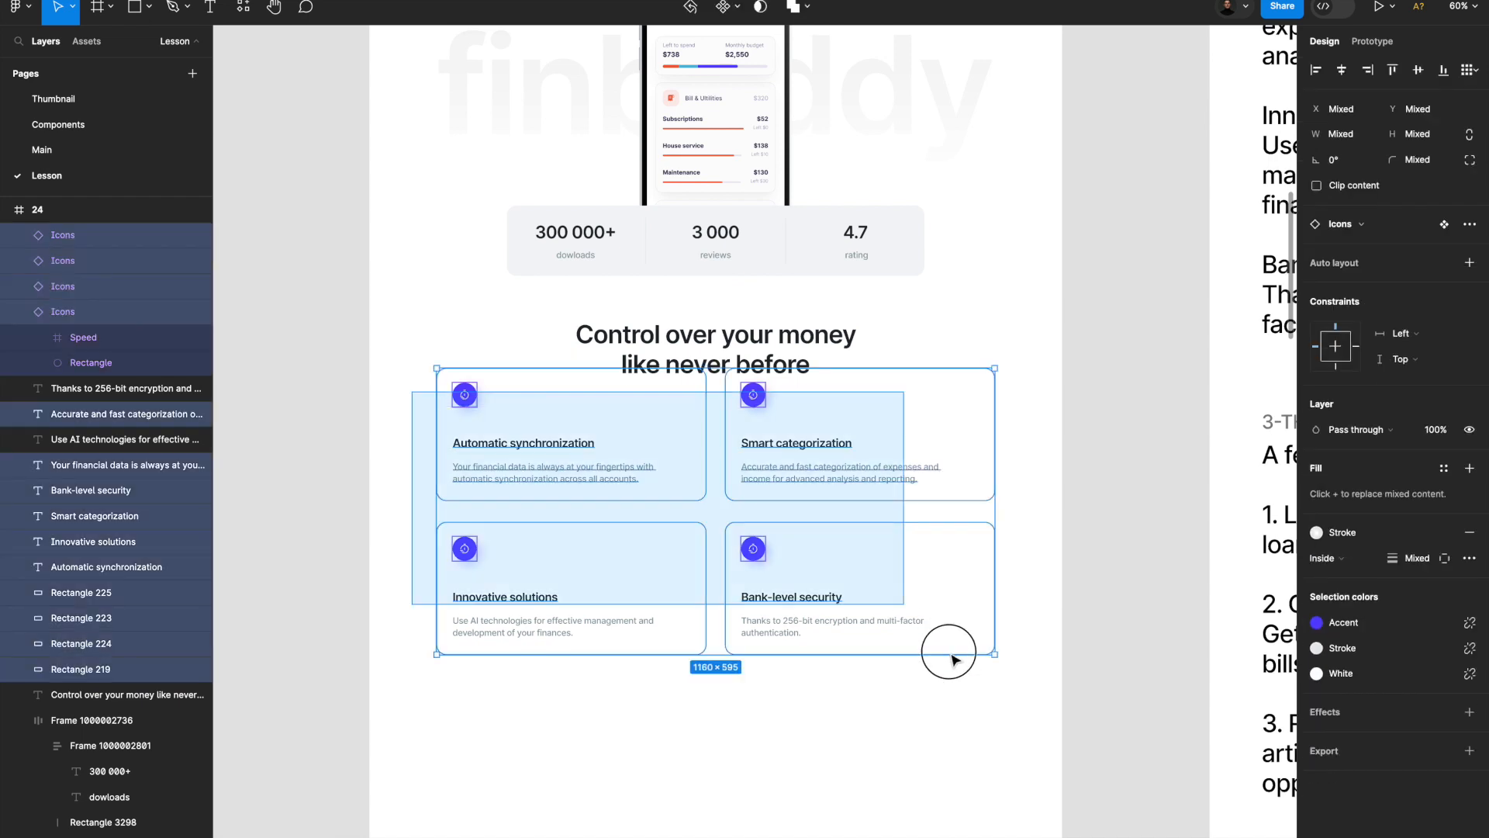
mouse_move(815, 500)
mouse_down()
mouse_move(818, 526)
mouse_move(803, 535)
mouse_move(801, 522)
mouse_up()
key(Escape)
Bring the "How it works" block with three phone mockups into page frame 24, below the feature cards.
scroll(917, 319, down, 3)
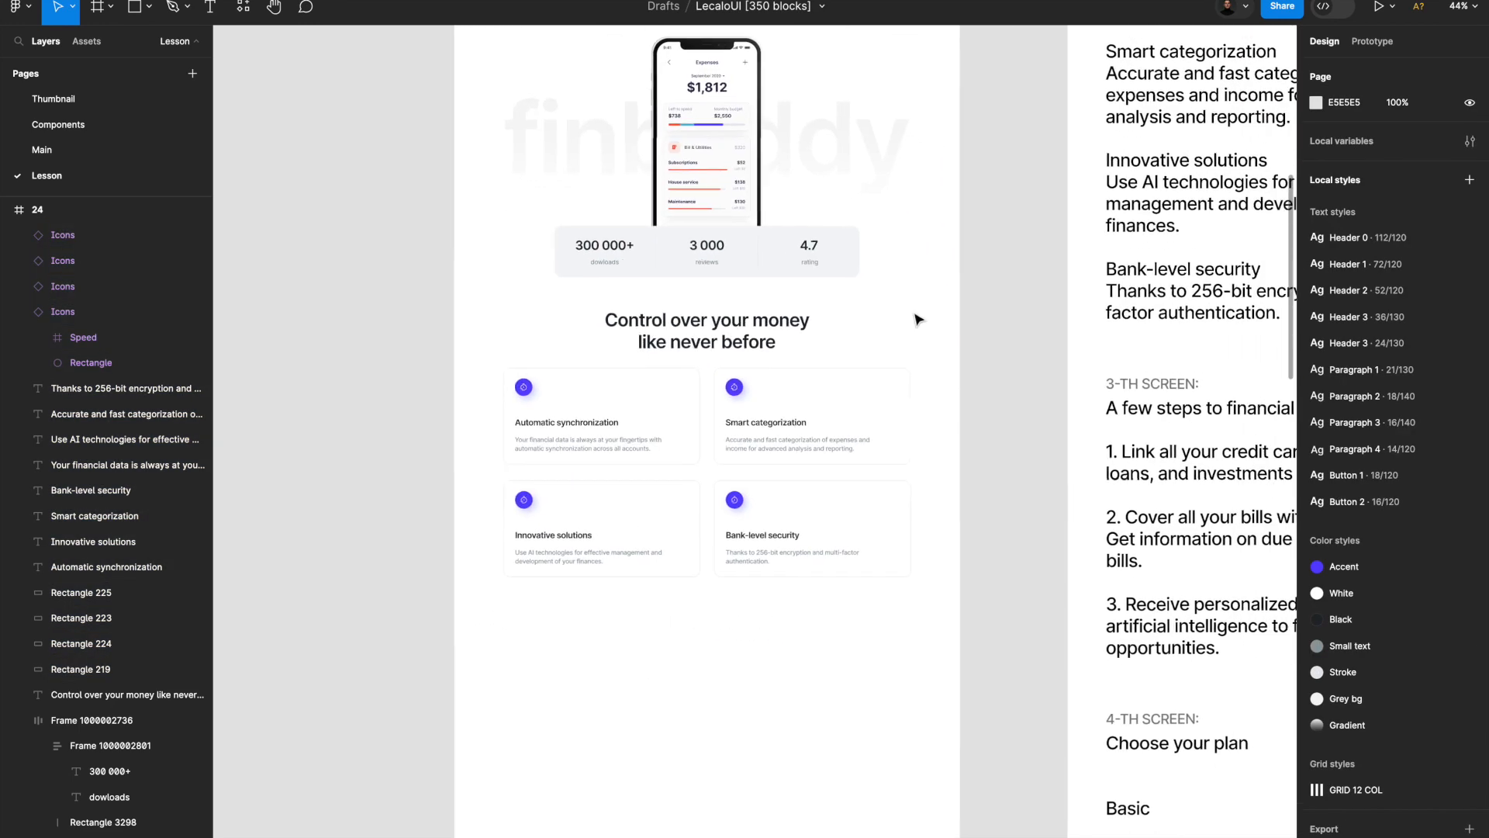
scroll(625, 541, down, 10)
scroll(625, 541, left, 2)
drag(329, 494, 721, 432)
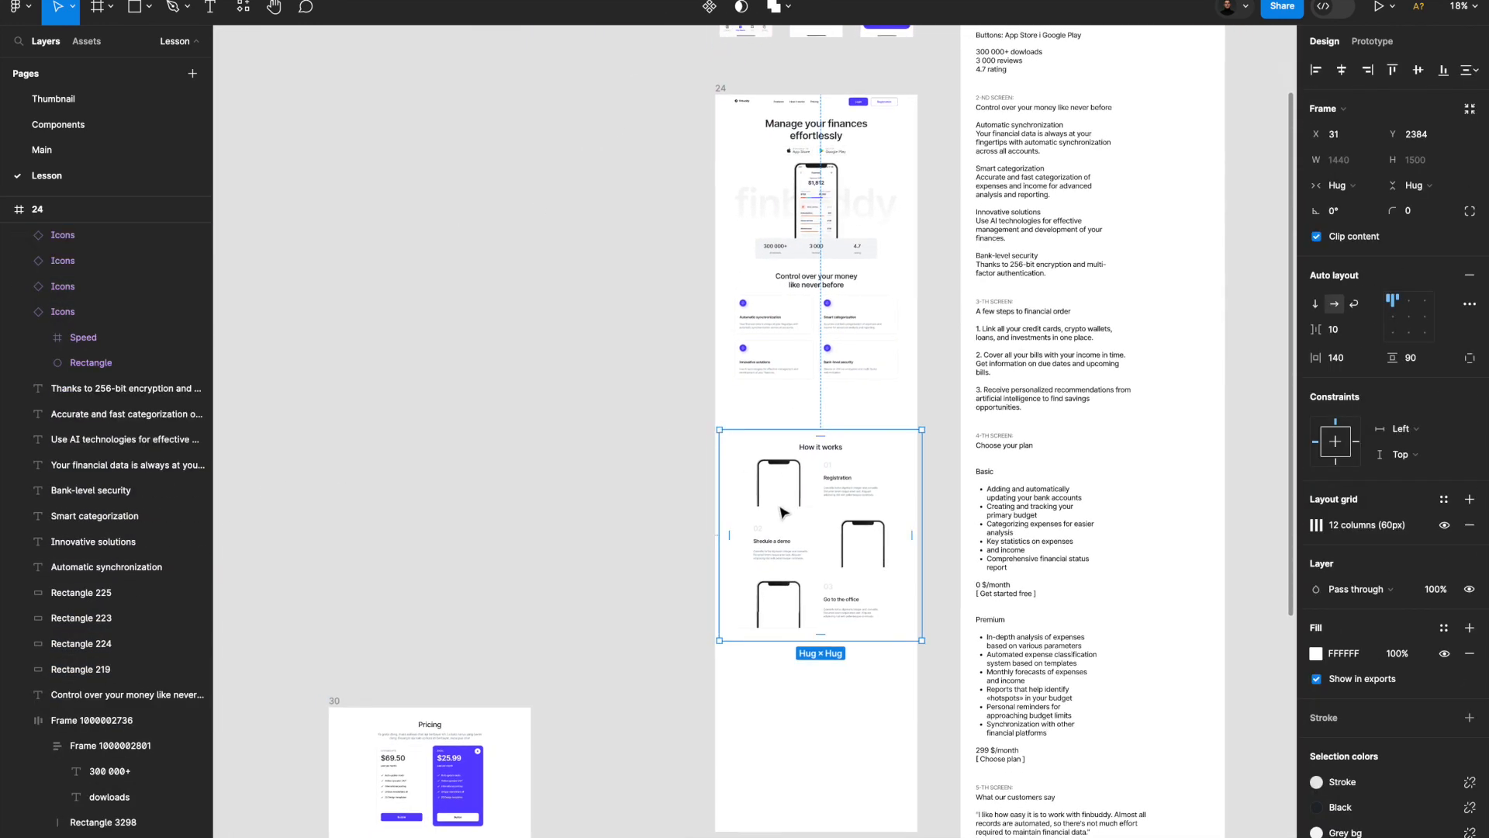
click(787, 419)
click(783, 512)
Move the "How it works" block up closer to the feature cards and ungroup its contents directly into the page frame.
scroll(785, 527, up, 3)
click(756, 465)
drag(756, 460, 749, 408)
key(Return)
click(456, 392)
scroll(455, 392, up, 3)
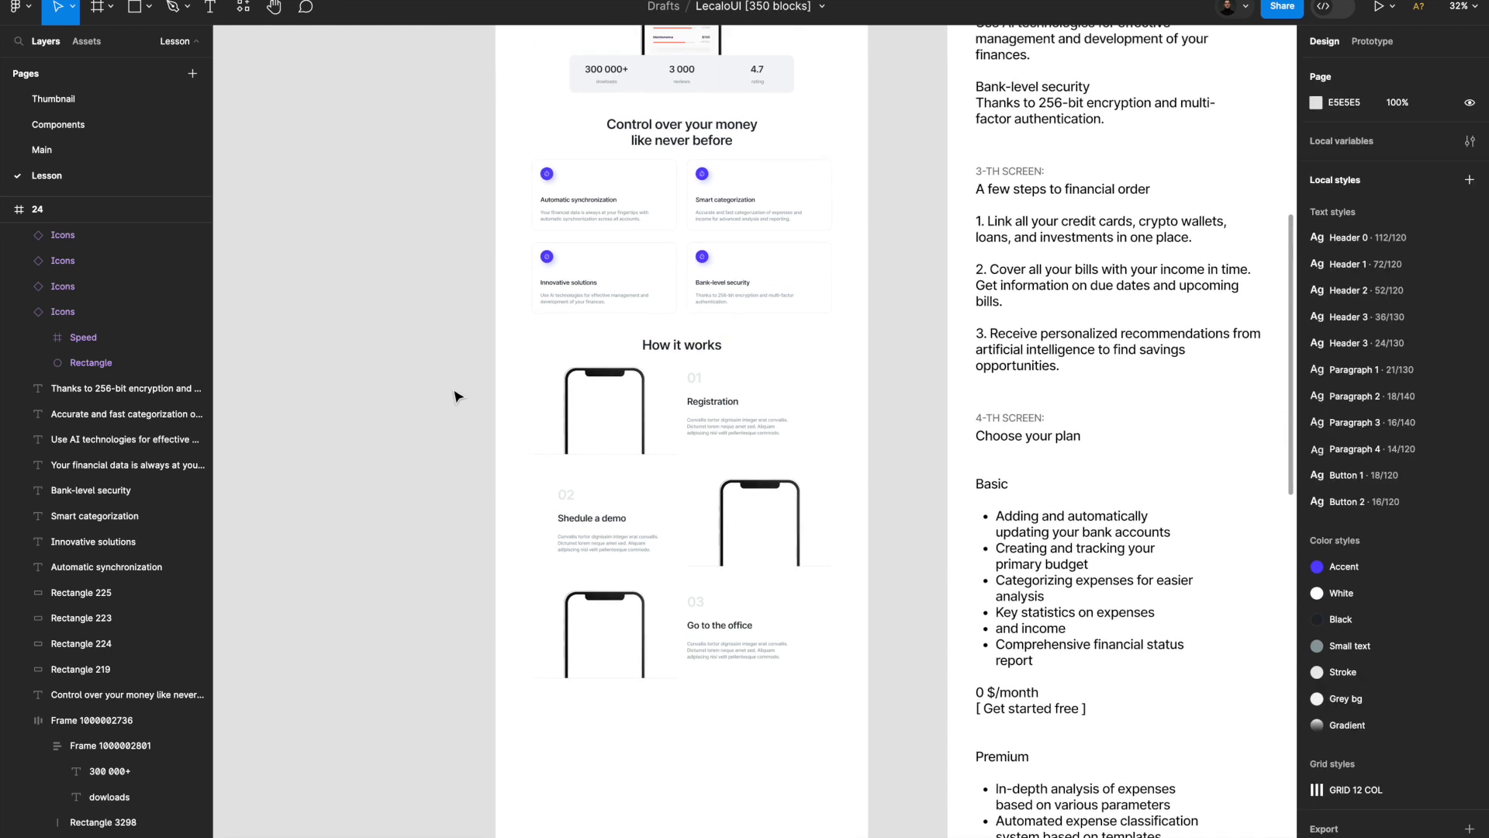
click(627, 419)
click(861, 481)
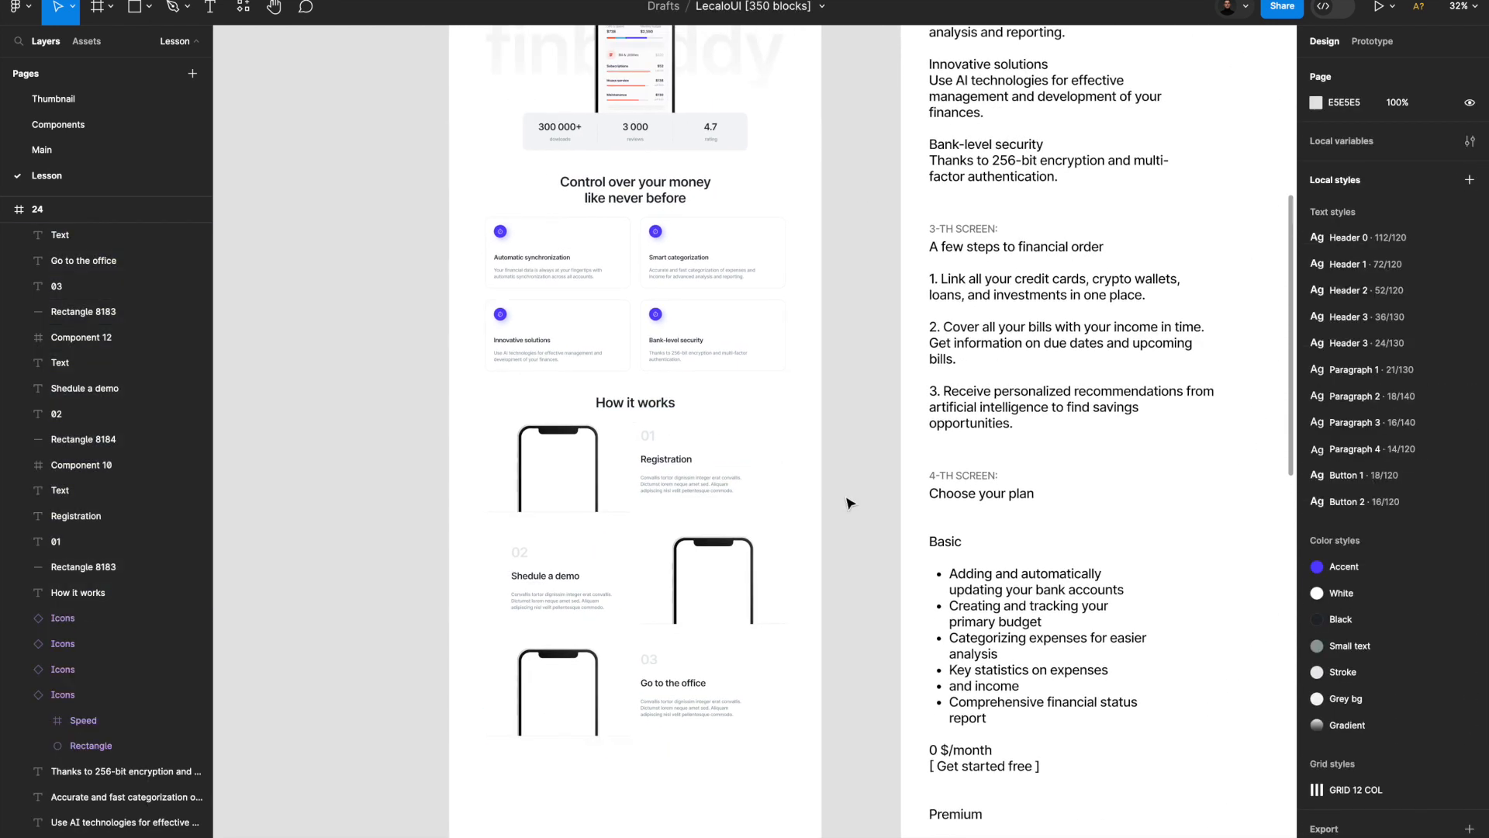
Replace the placeholder text under Registration with "Link all your credit cards, crypto wallets, loans, and investments in one place.".
double_click(945, 296)
drag(941, 279, 1154, 304)
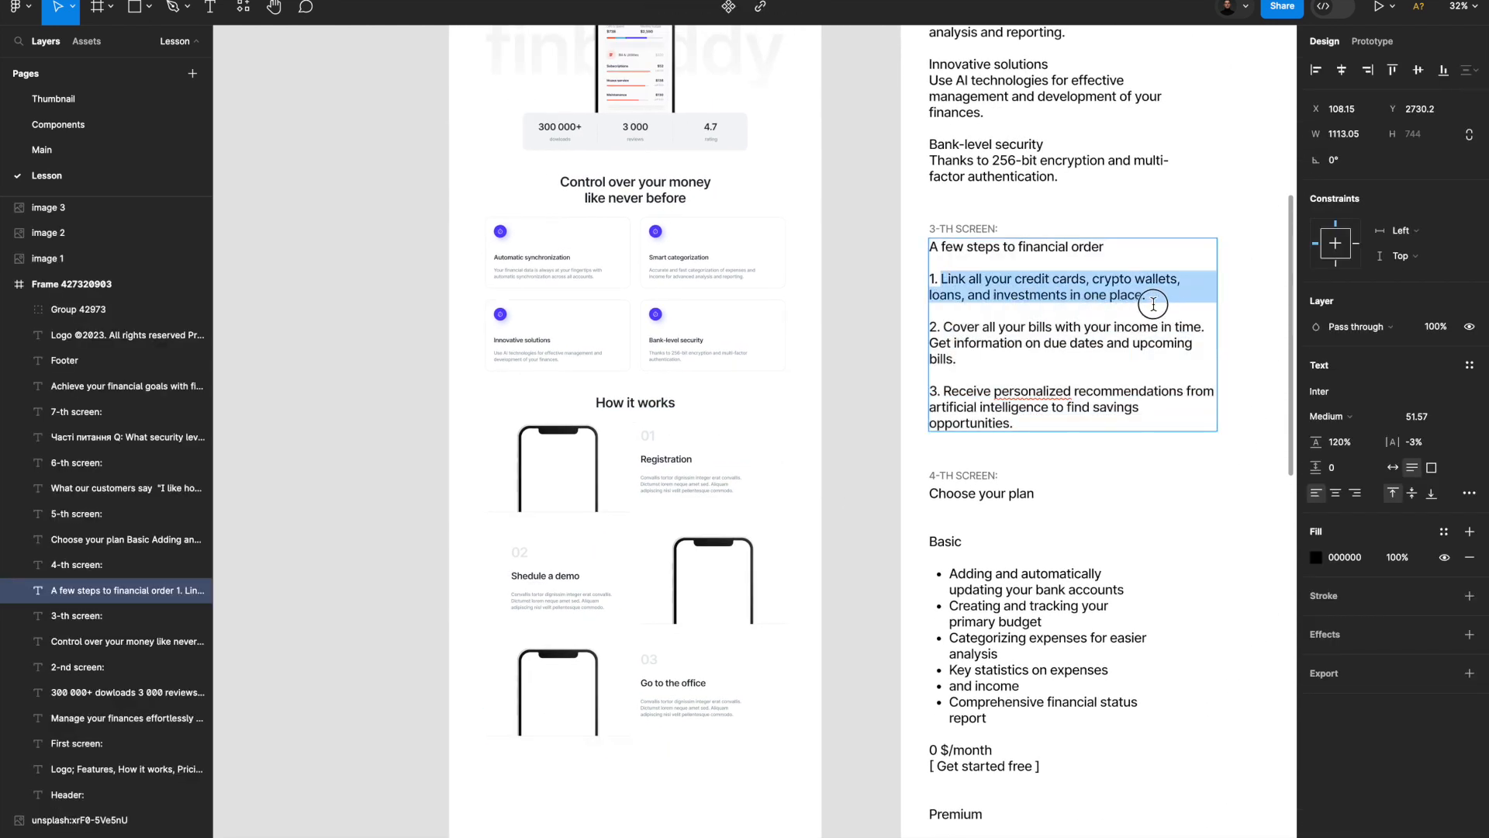
scroll(758, 459, up, 5)
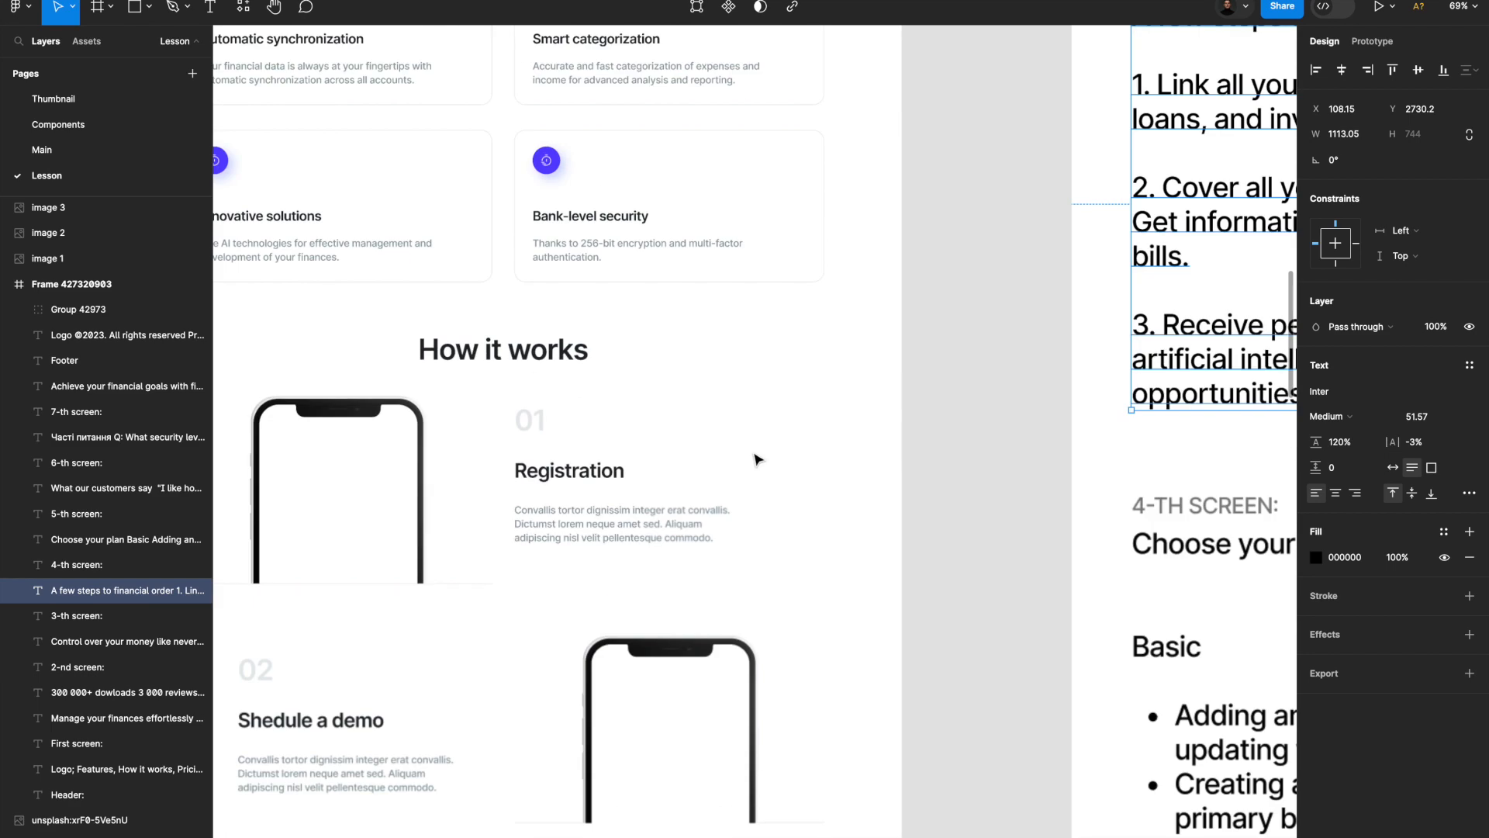
click(602, 522)
double_click(602, 522)
scroll(639, 517, up, 4)
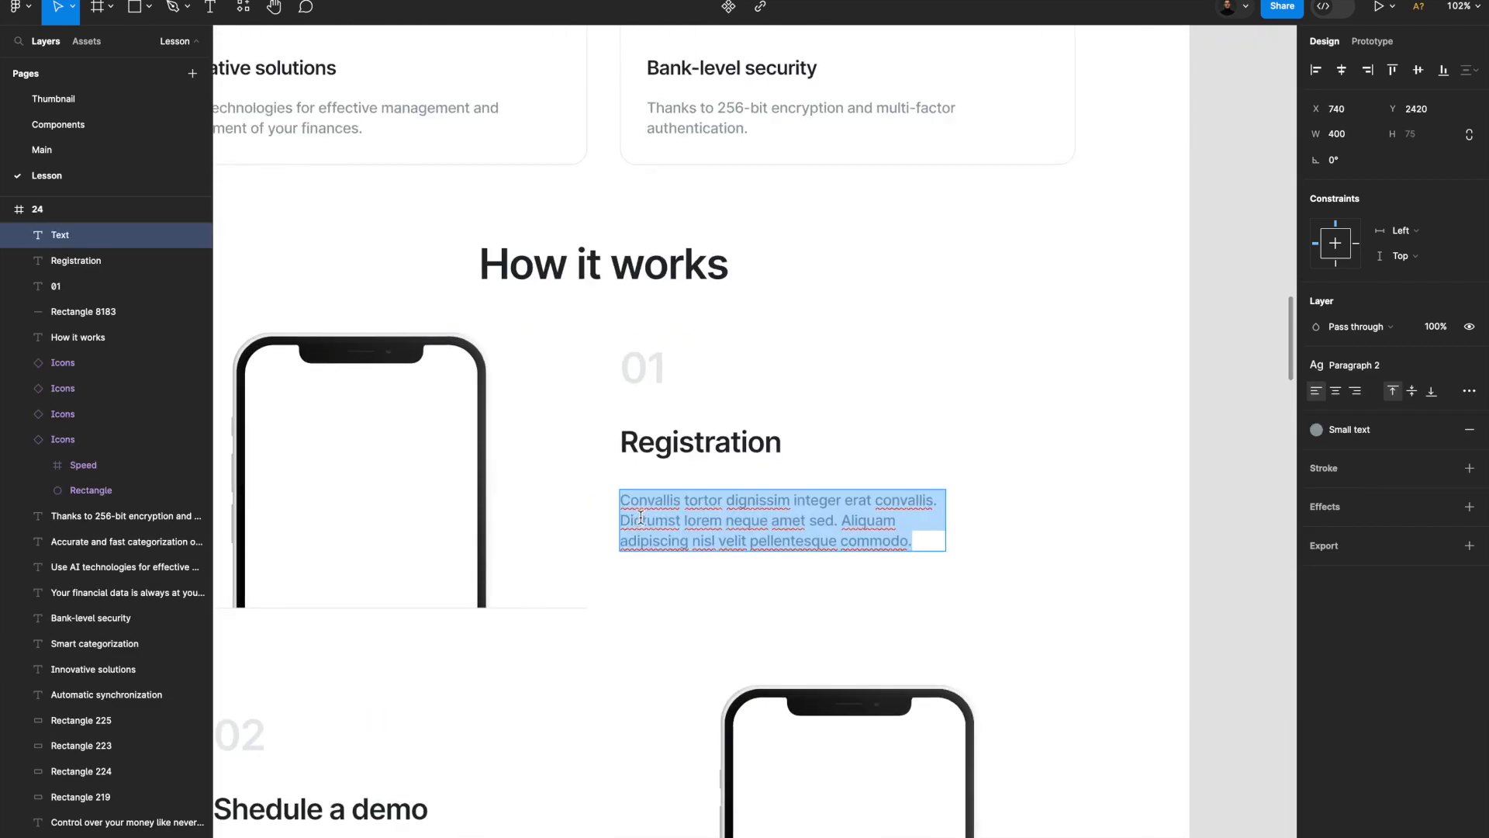
text(Link all your credit cards, crypto wallets, loans, and investments in one place.)
click(718, 591)
Replace the "Shedule a demo" placeholder with "Cover all your bills with your income in time. Get information on due dates and upcoming bills.".
scroll(752, 551, down, 5)
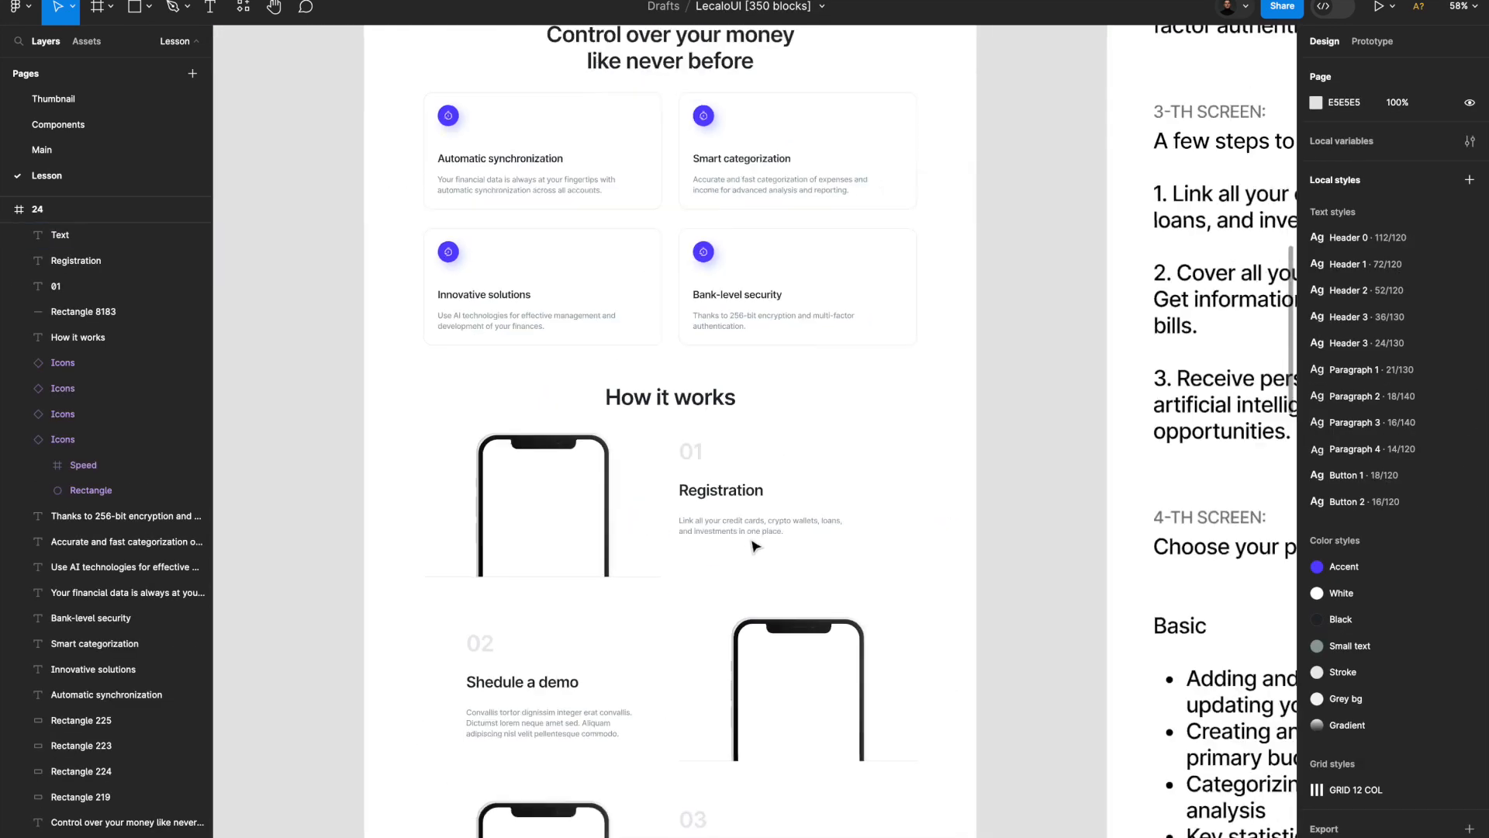
scroll(756, 547, down, 2)
double_click(1143, 359)
drag(1122, 308, 1143, 359)
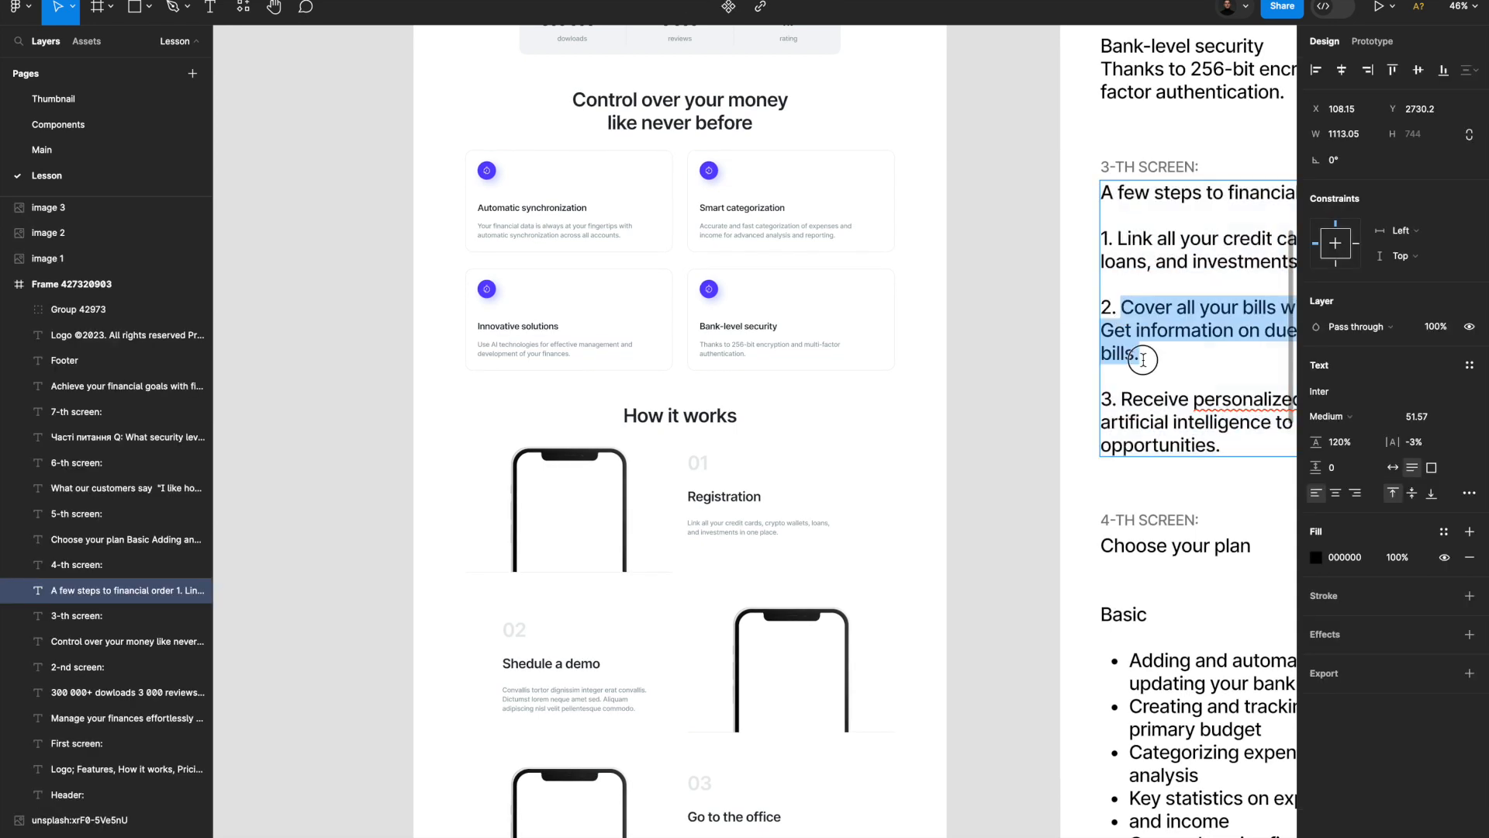
key(ctrl+c)
double_click(513, 708)
key(ctrl+v)
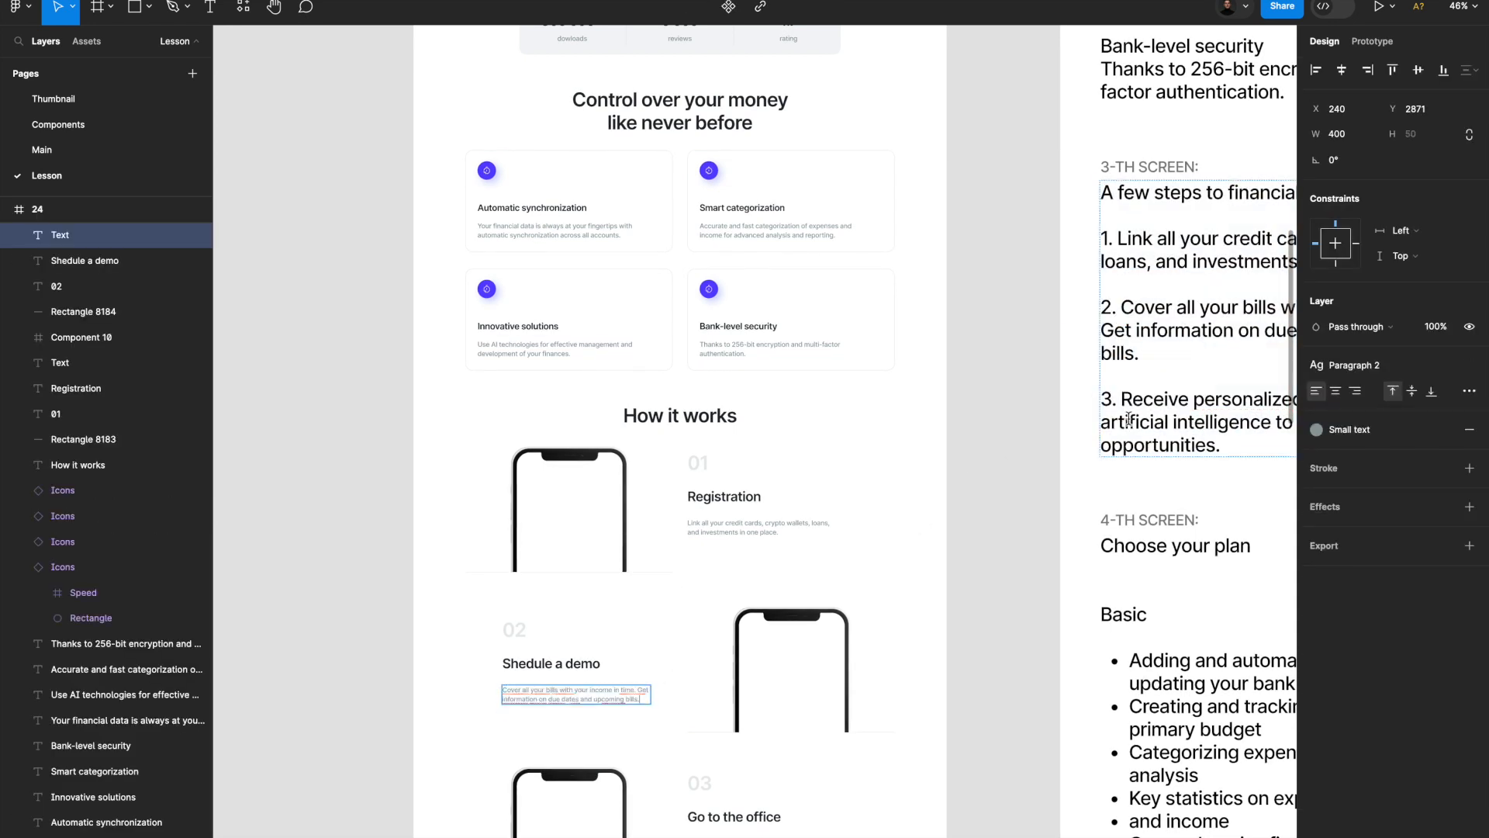
Replace the "Go to the office" placeholder with "Receive personalized recommendations from artificial intelligence to find savings opportunities.".
triple_click(1121, 399)
scroll(779, 628, down, 3)
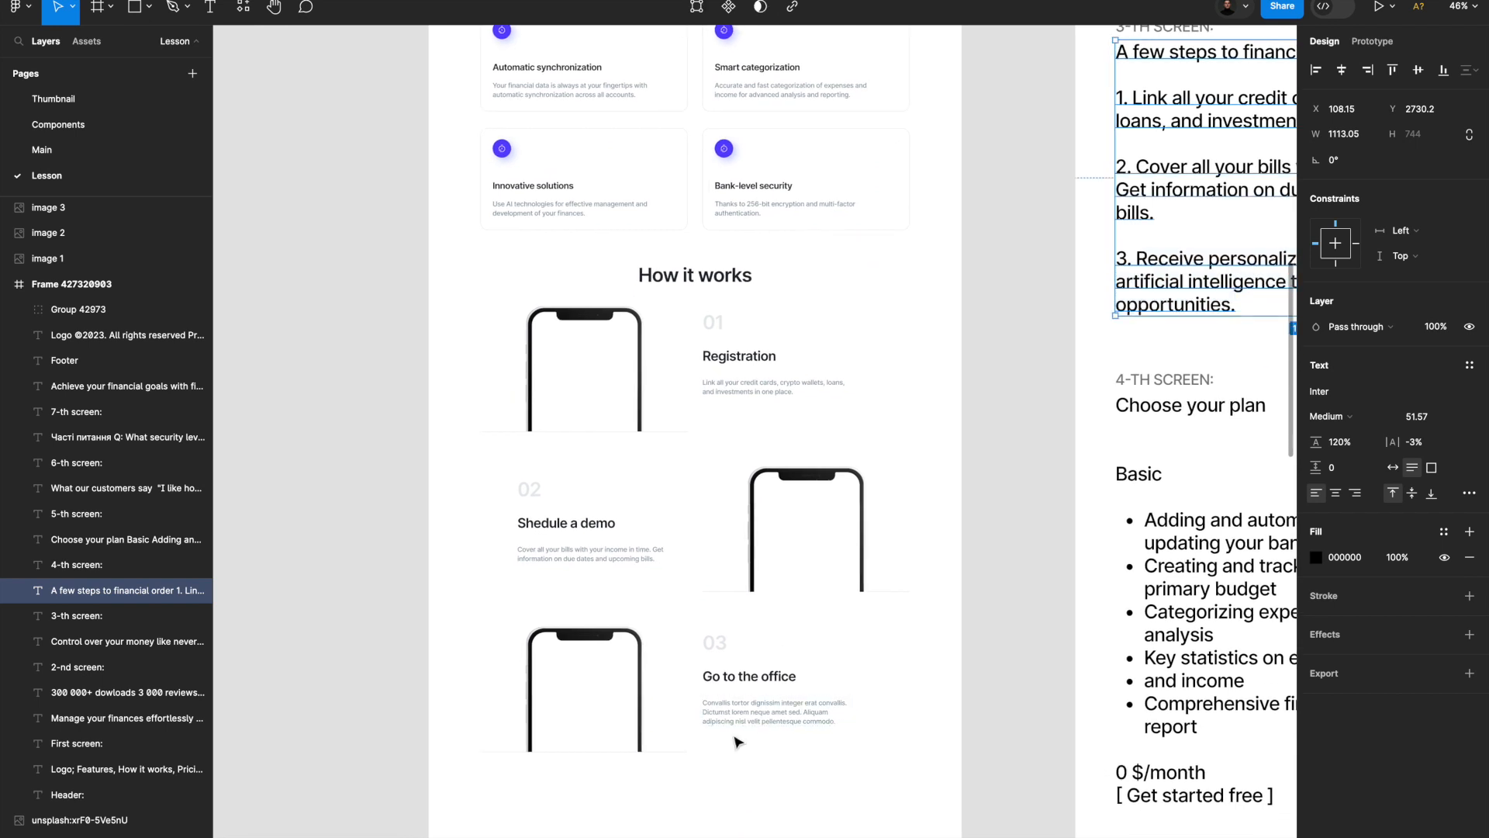
double_click(749, 712)
key(ctrl+v)
key(Escape)
key(Escape)
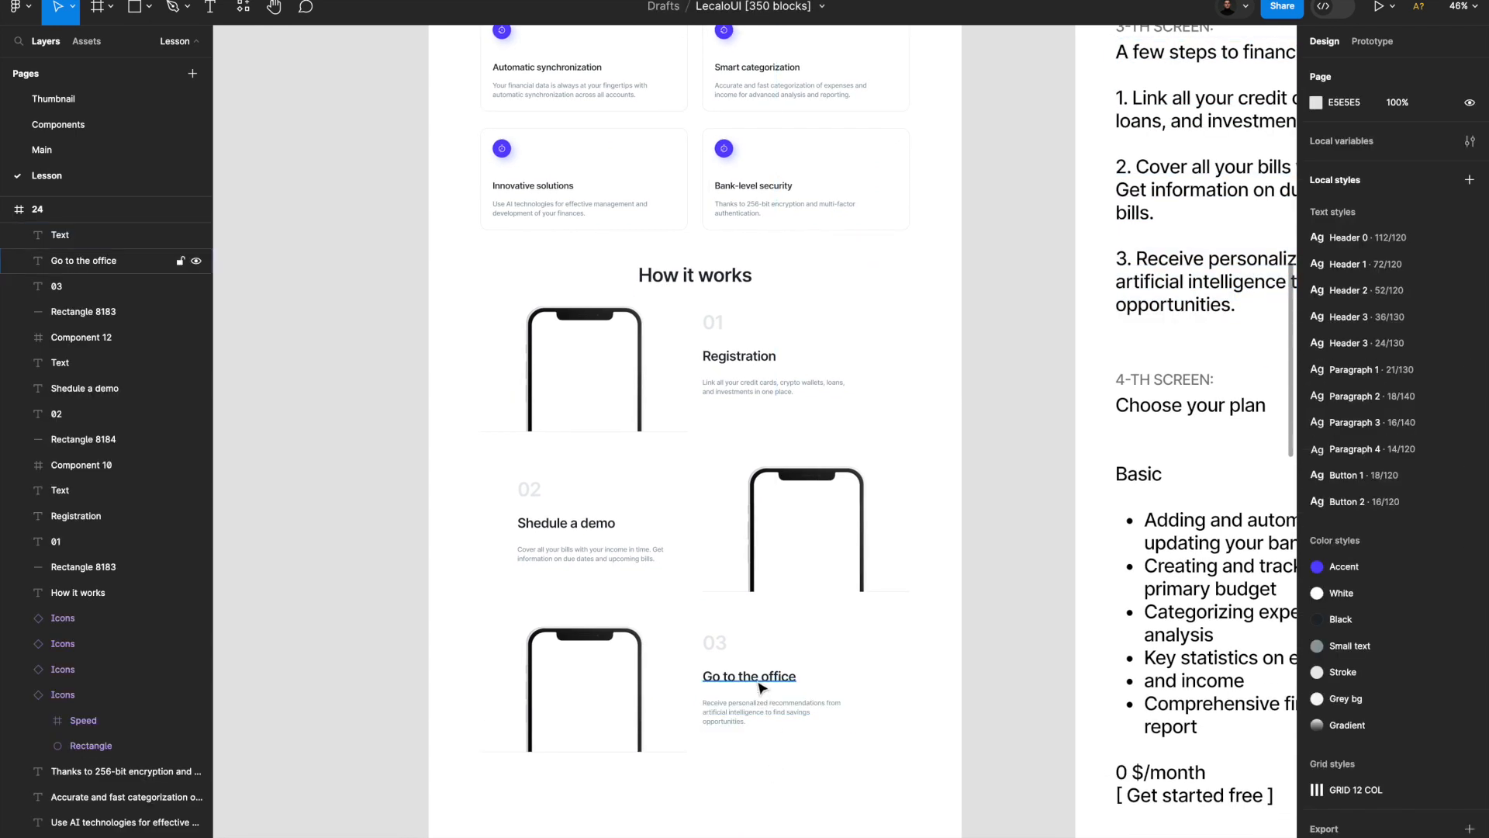
Delete the three step titles "Registration", "Shedule a demo" and "Go to the office".
click(760, 685)
shift+click(606, 530)
shift+click(743, 362)
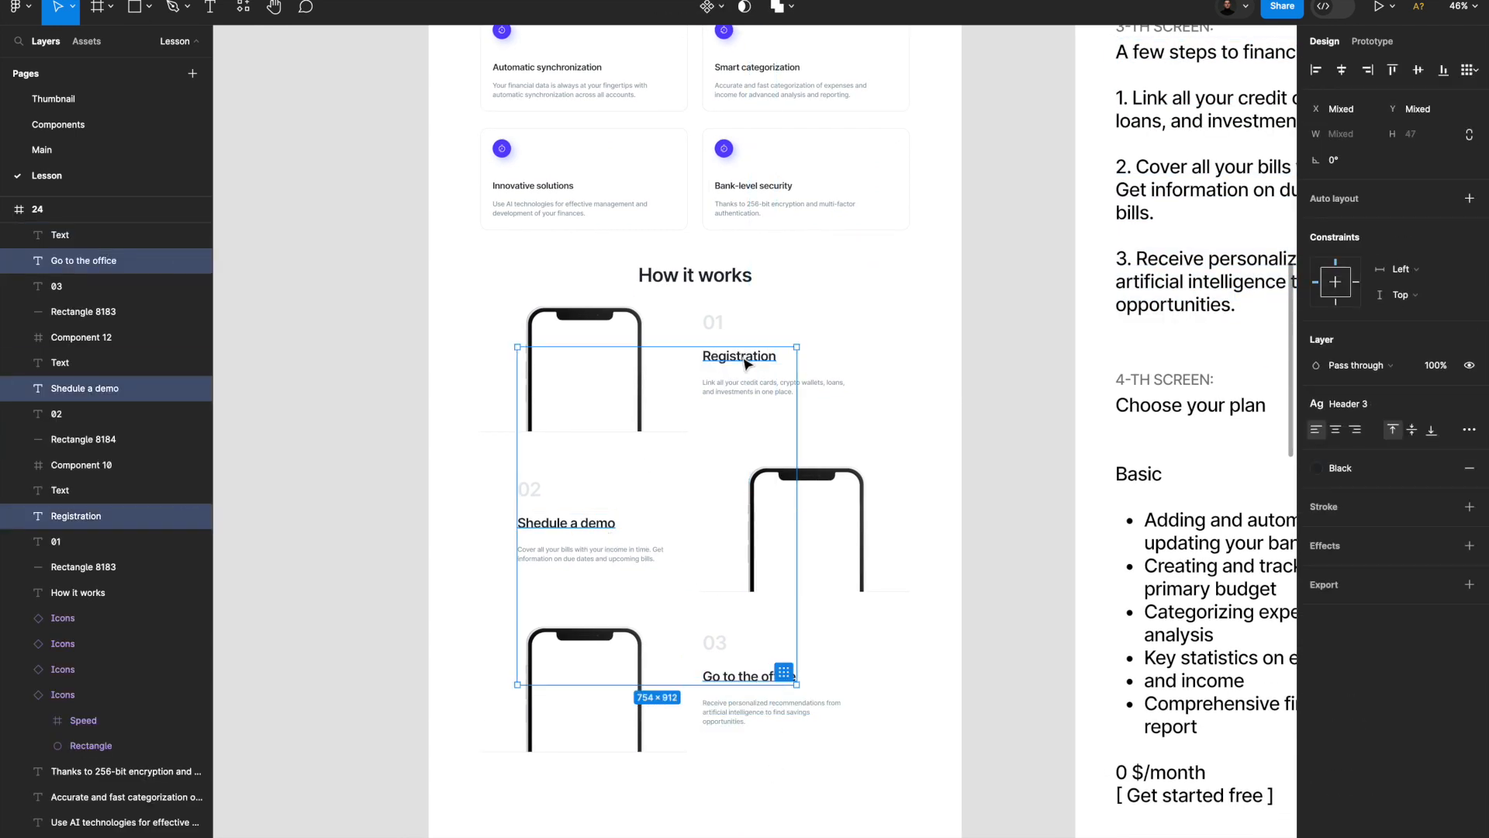
key(Delete)
Apply the Header 0 text style and the Gradient colour style to the numbers 01, 02 and 03.
click(714, 321)
shift+click(529, 492)
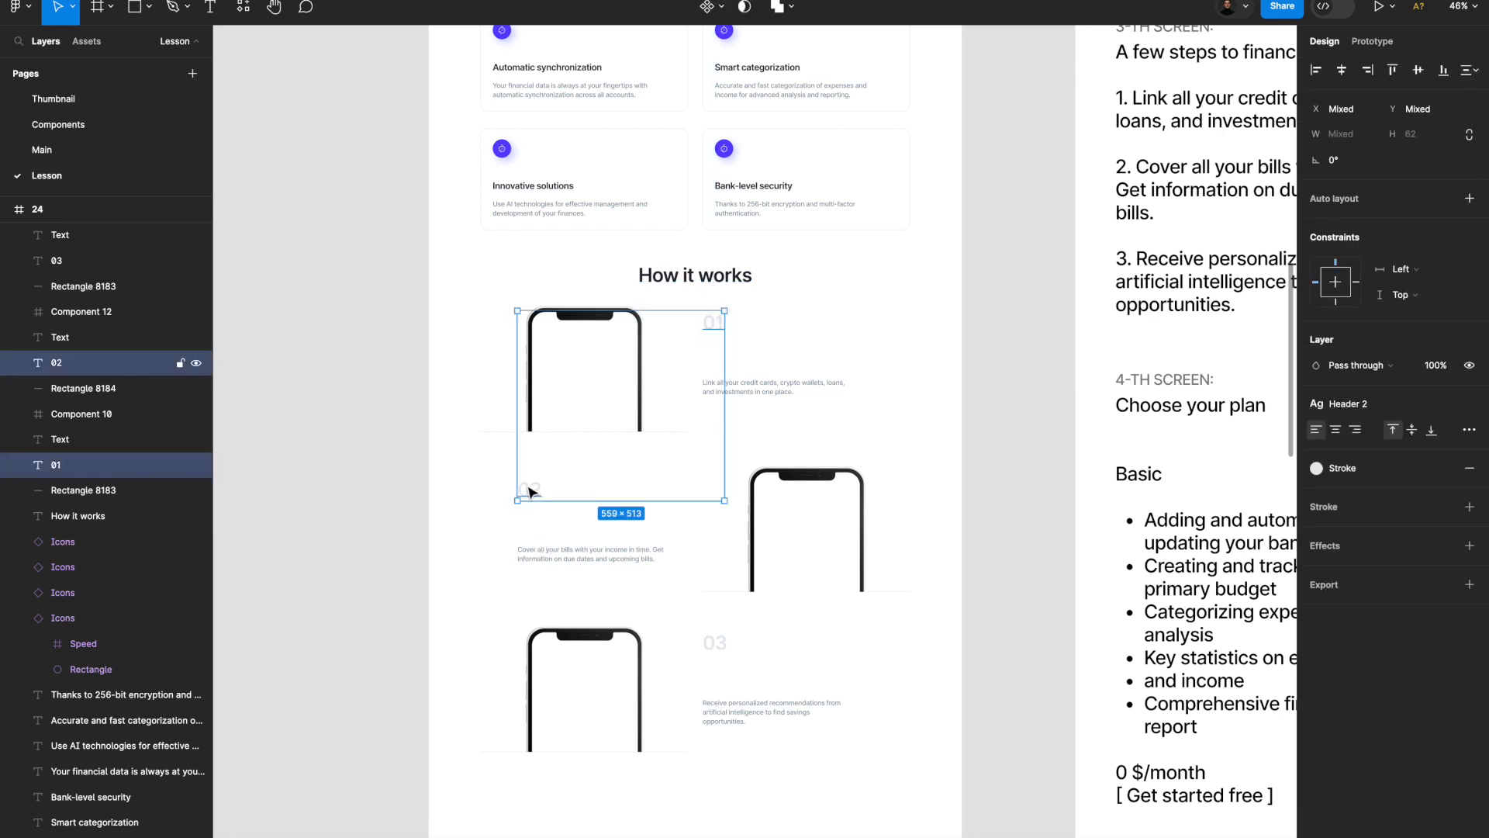
shift+click(708, 644)
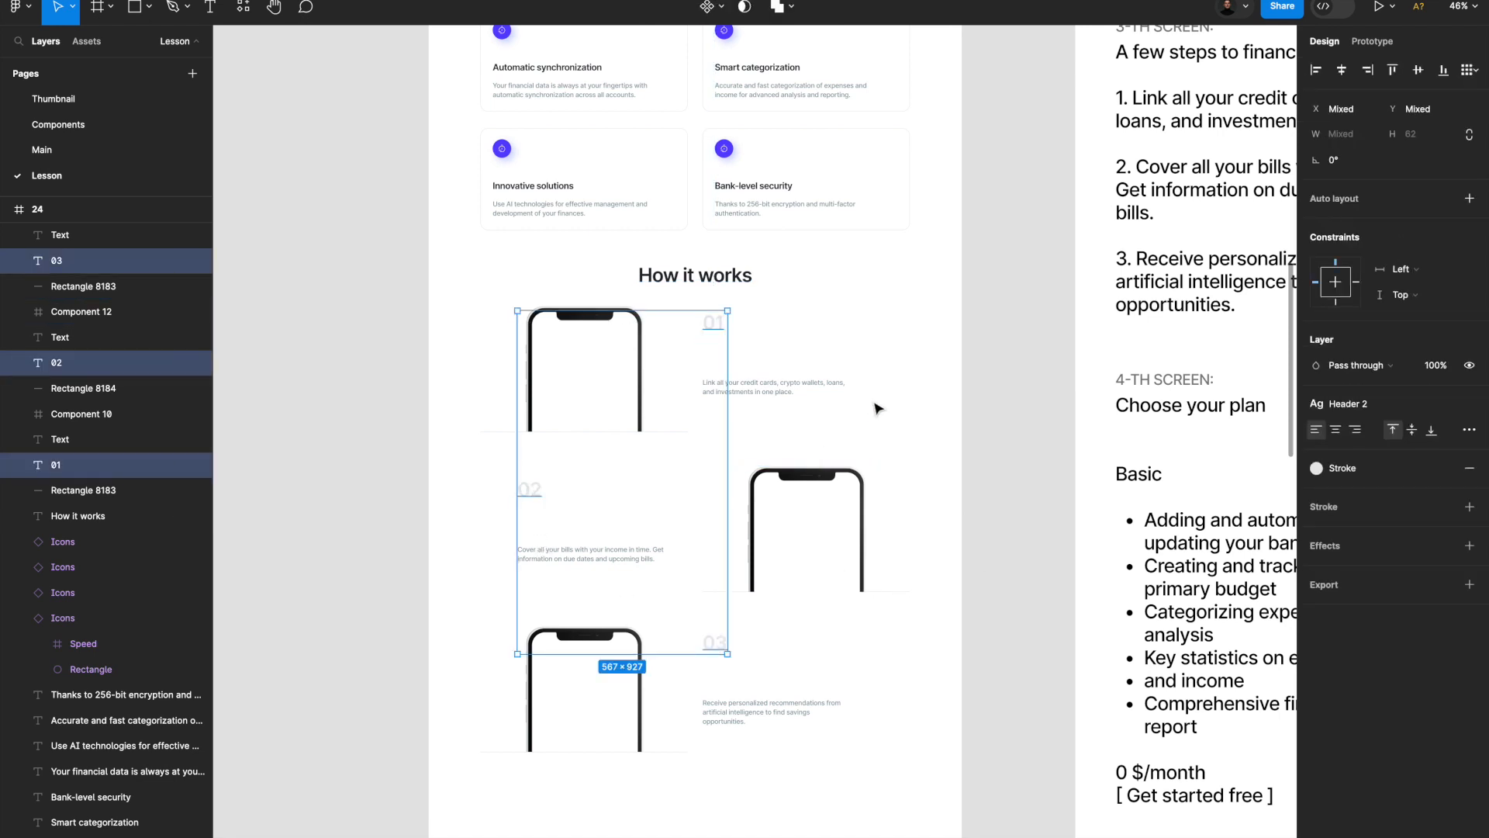
click(1349, 404)
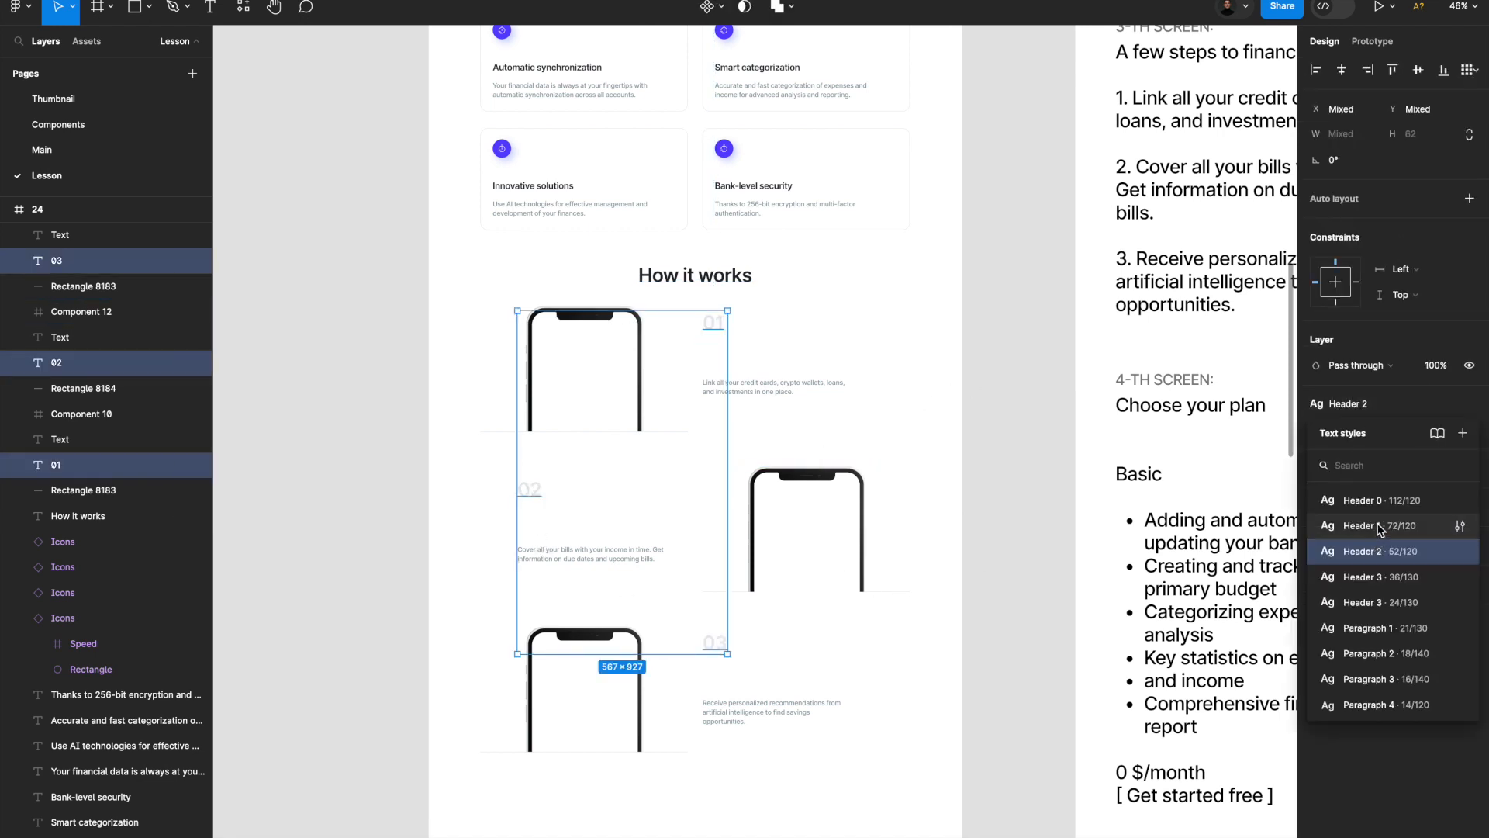
click(1379, 506)
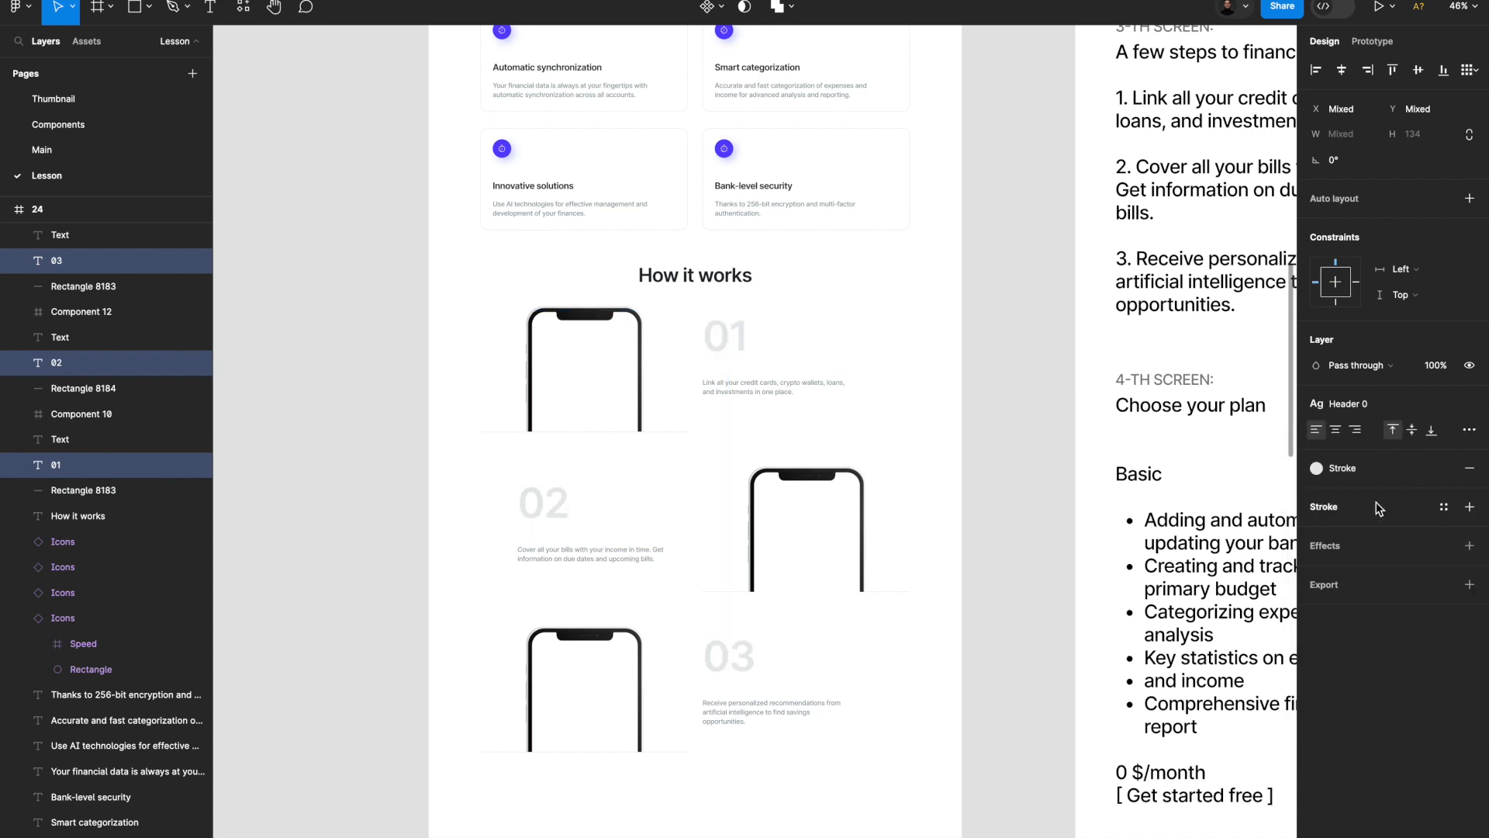
click(1354, 469)
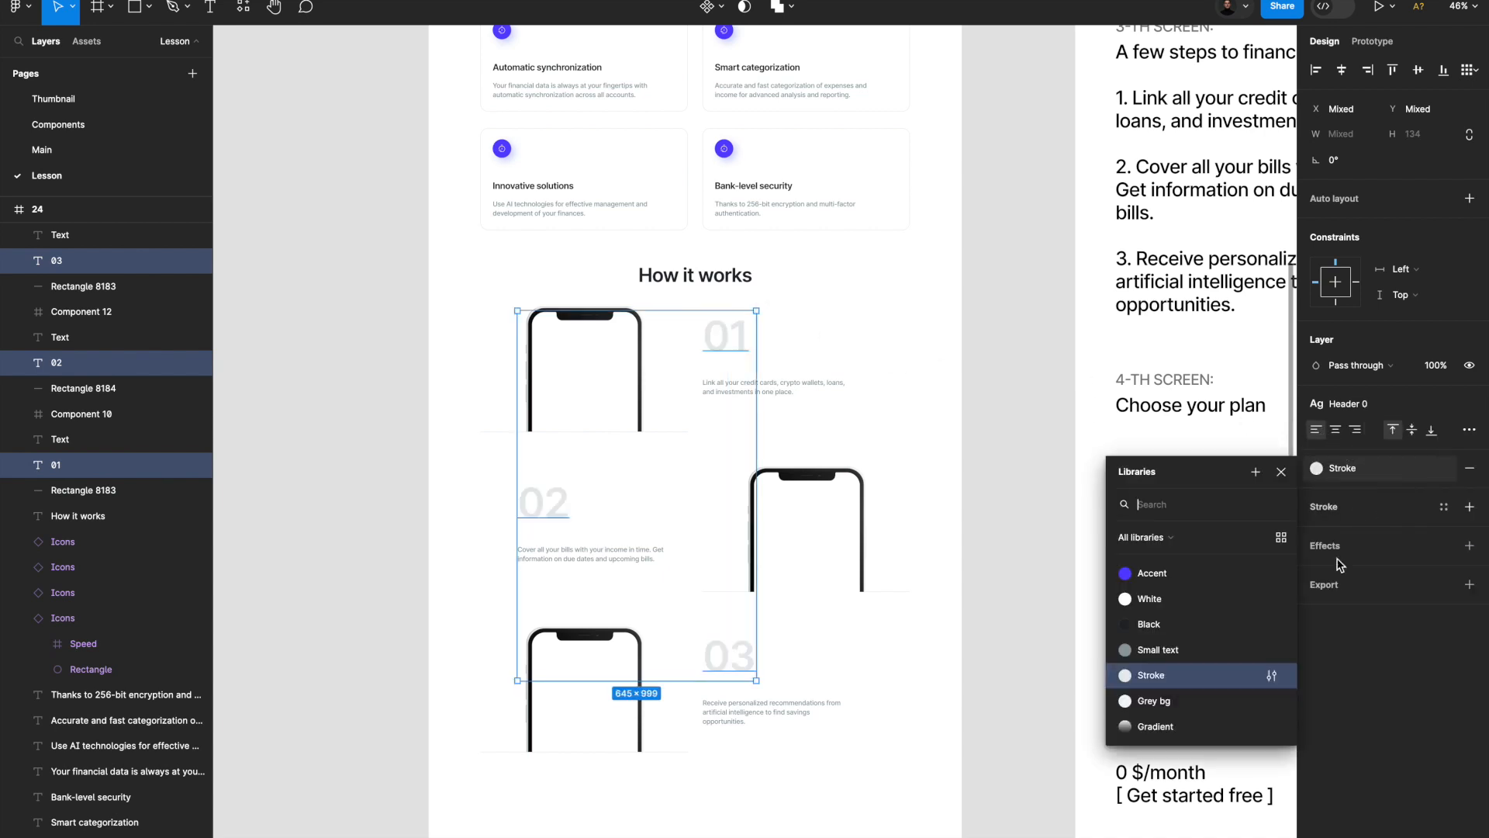
click(1159, 727)
Apply the Paragraph 1 text style and the Black colour style to the three step descriptions.
click(799, 388)
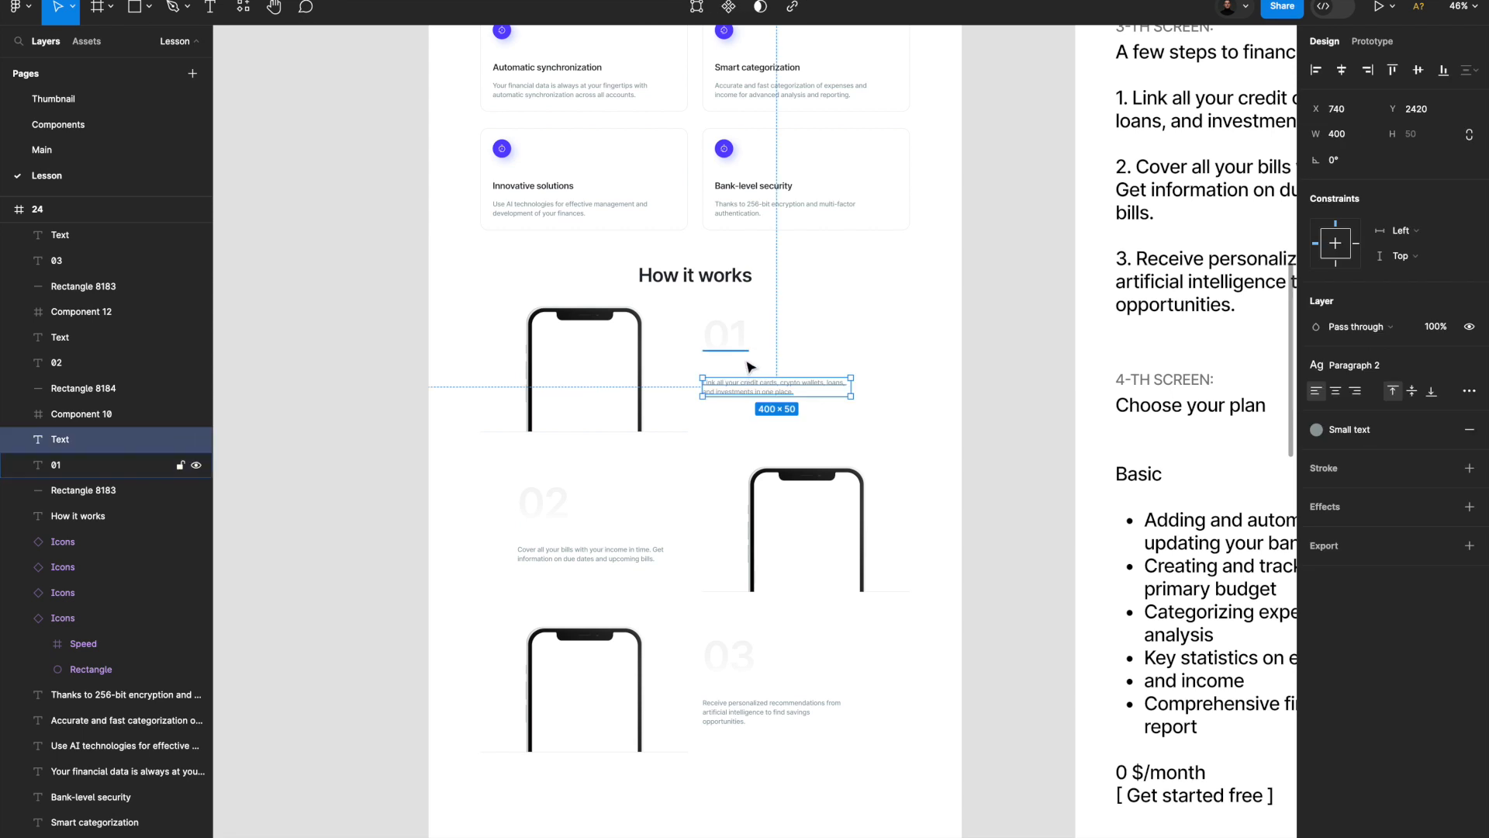
scroll(750, 366, up, 3)
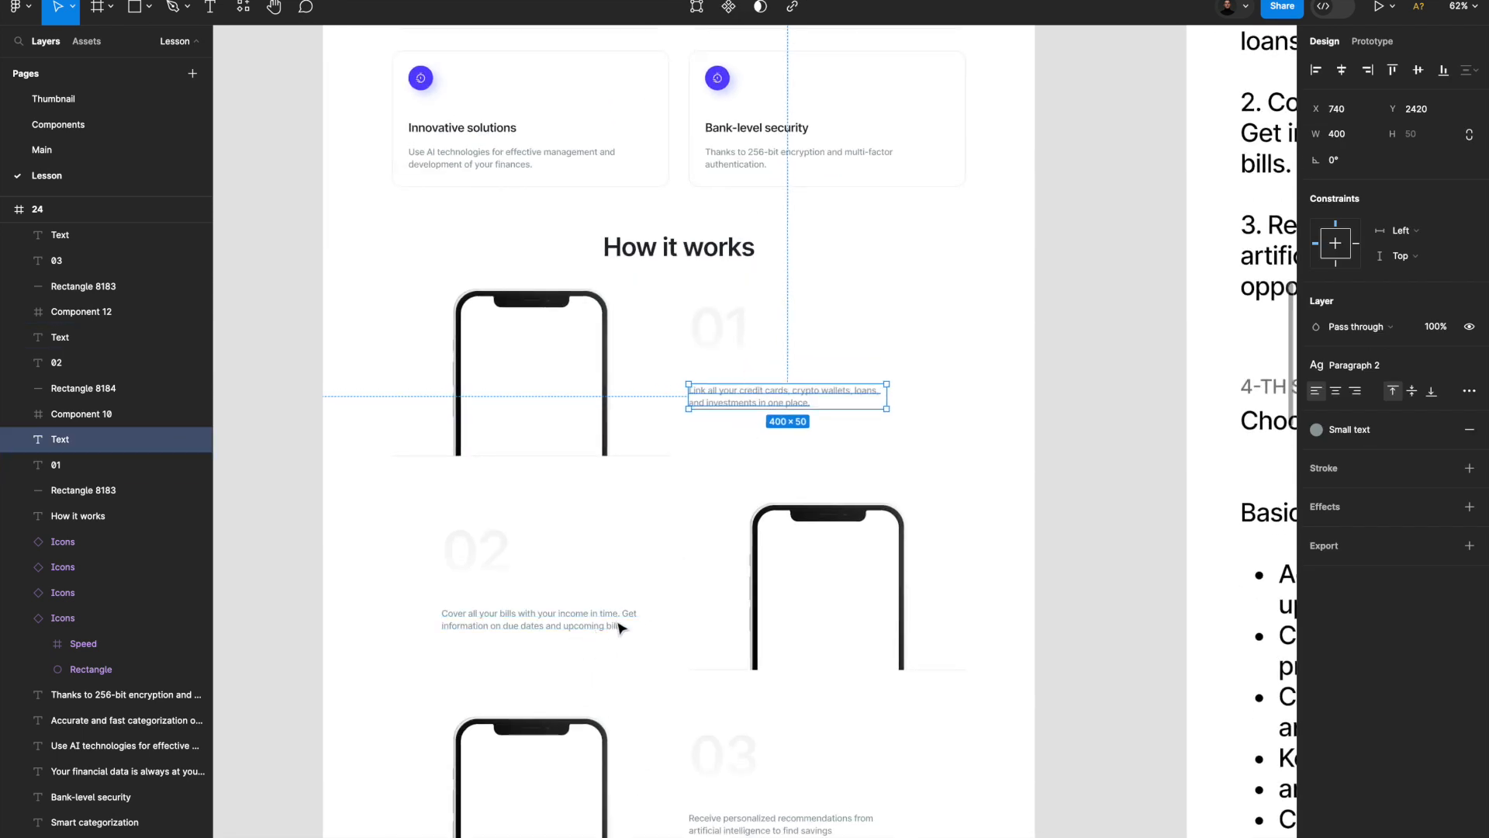
click(682, 465)
click(720, 330)
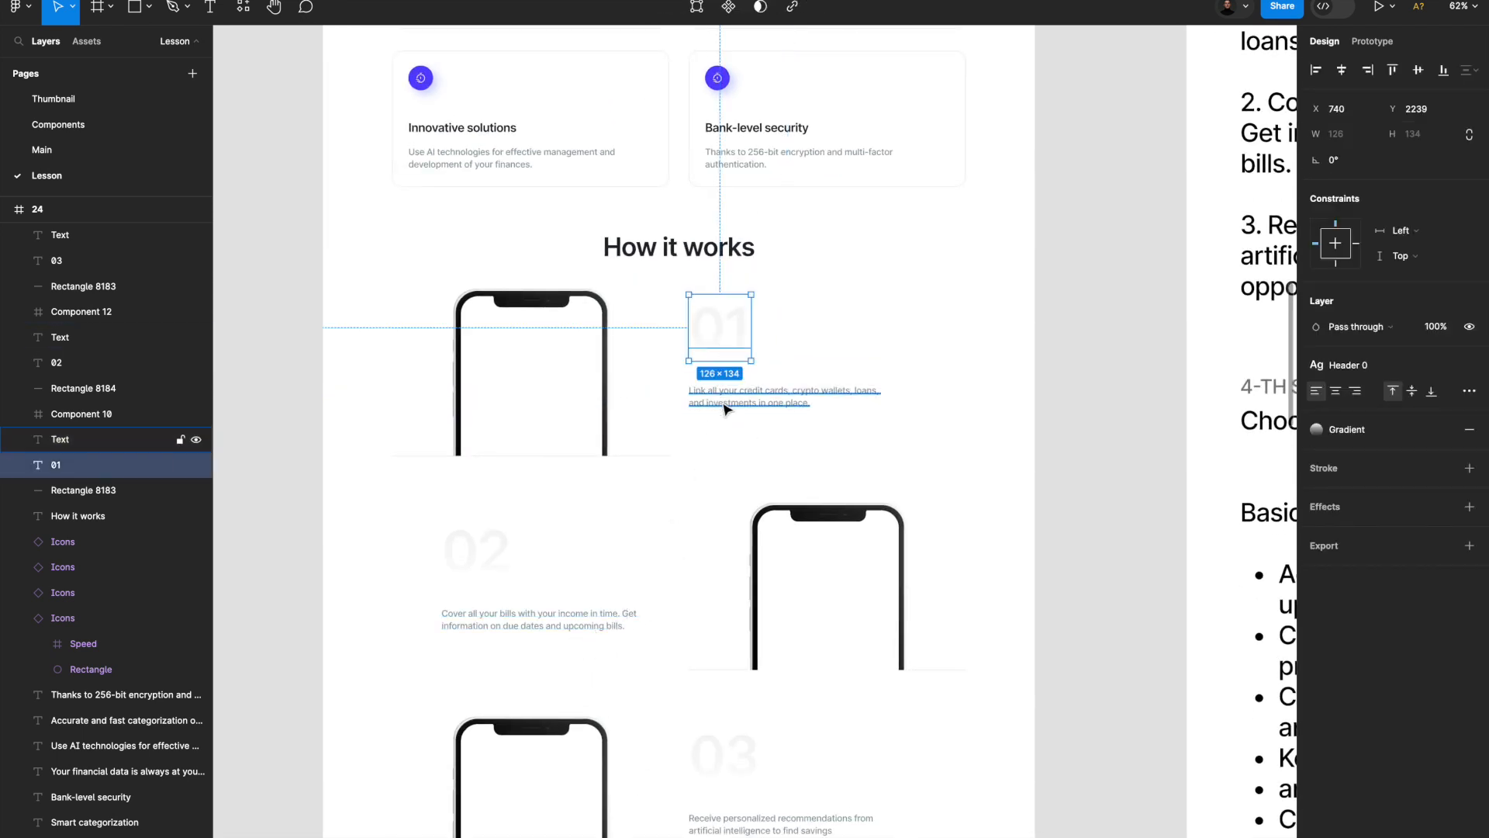
click(727, 405)
shift+click(622, 610)
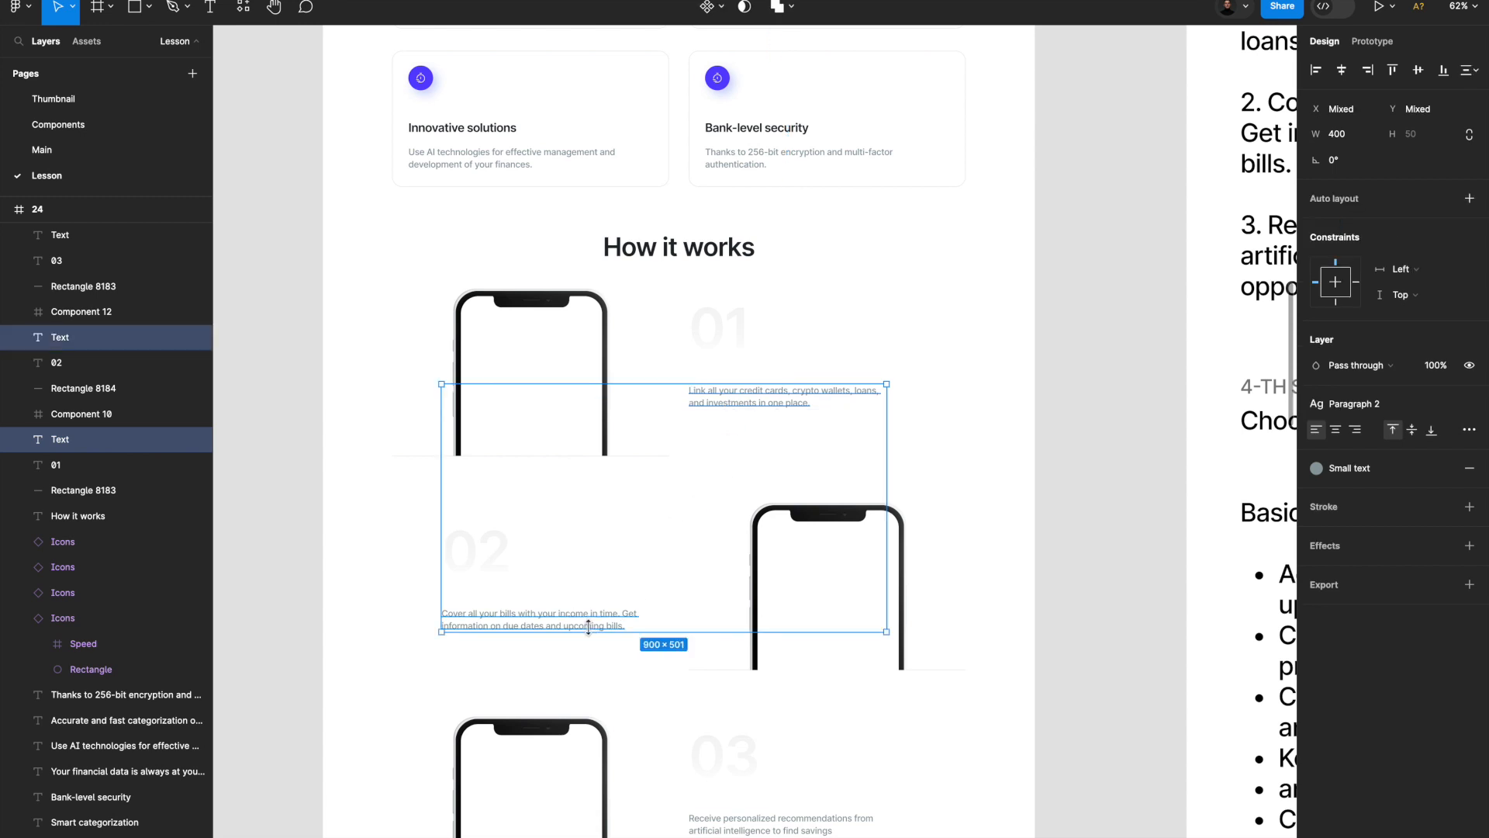
scroll(659, 620, down, 2)
shift+click(733, 746)
click(1349, 403)
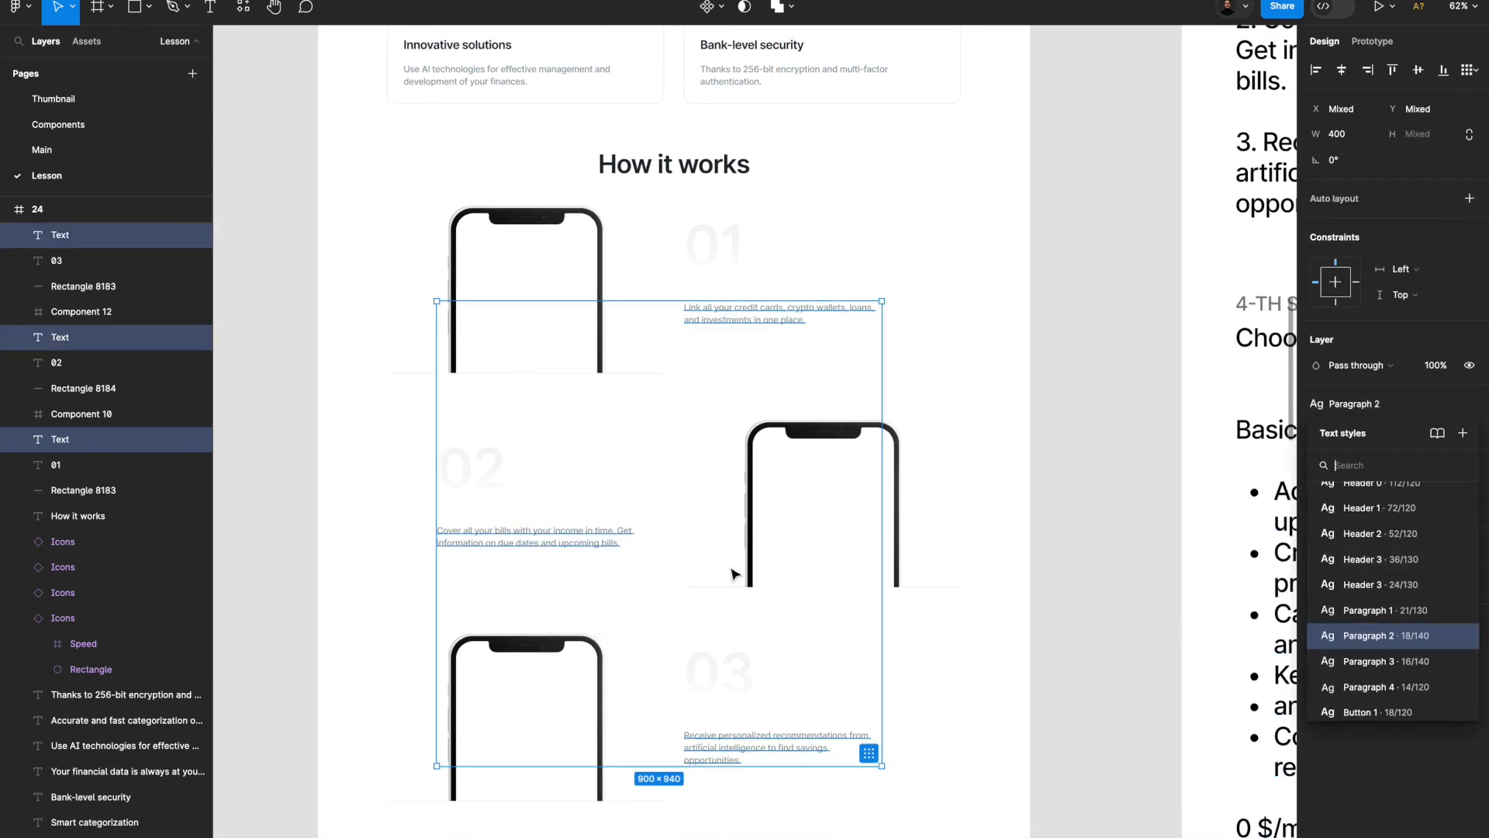
click(1357, 617)
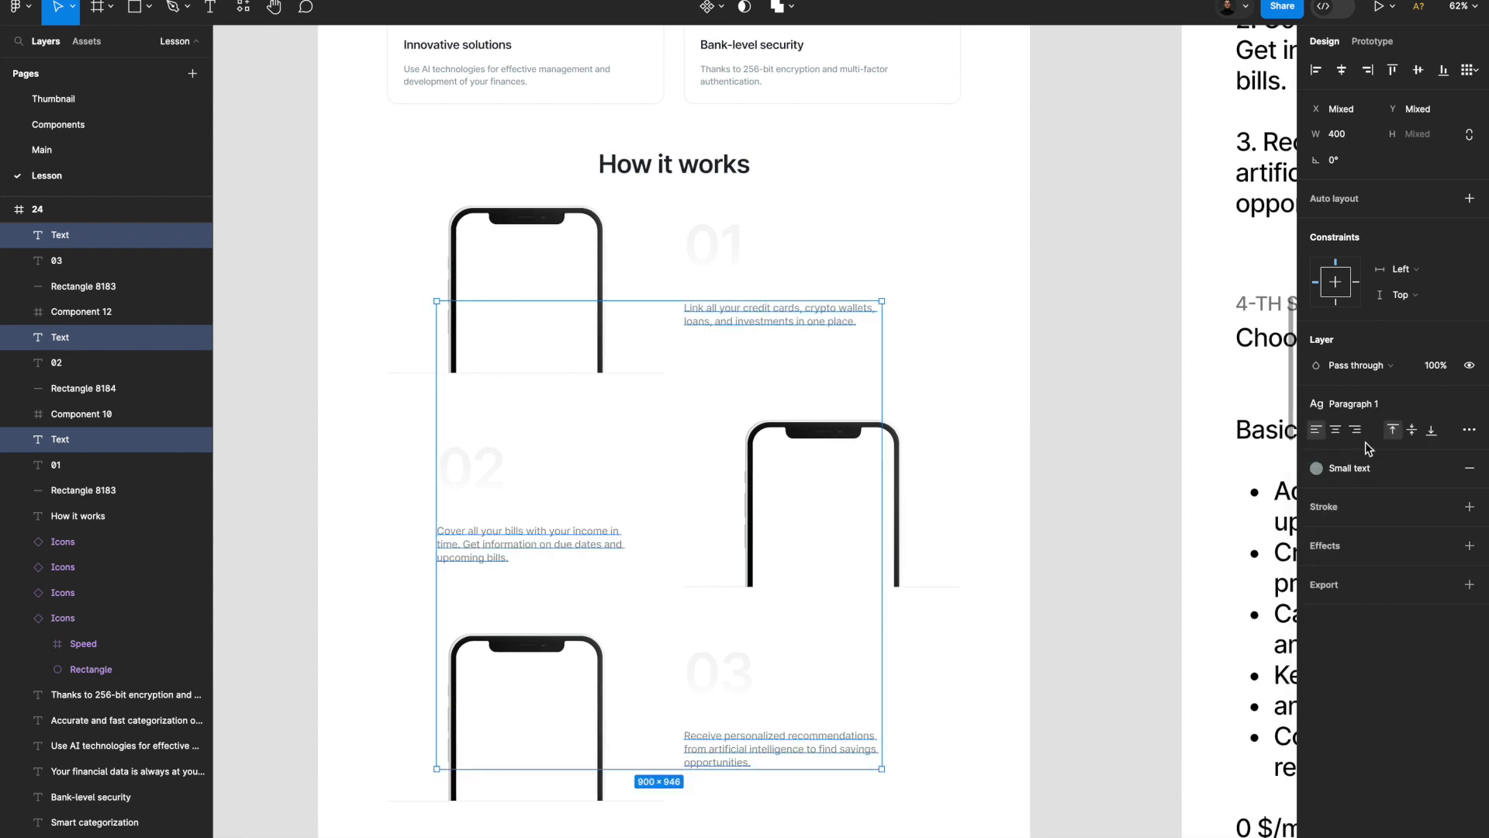
click(1343, 474)
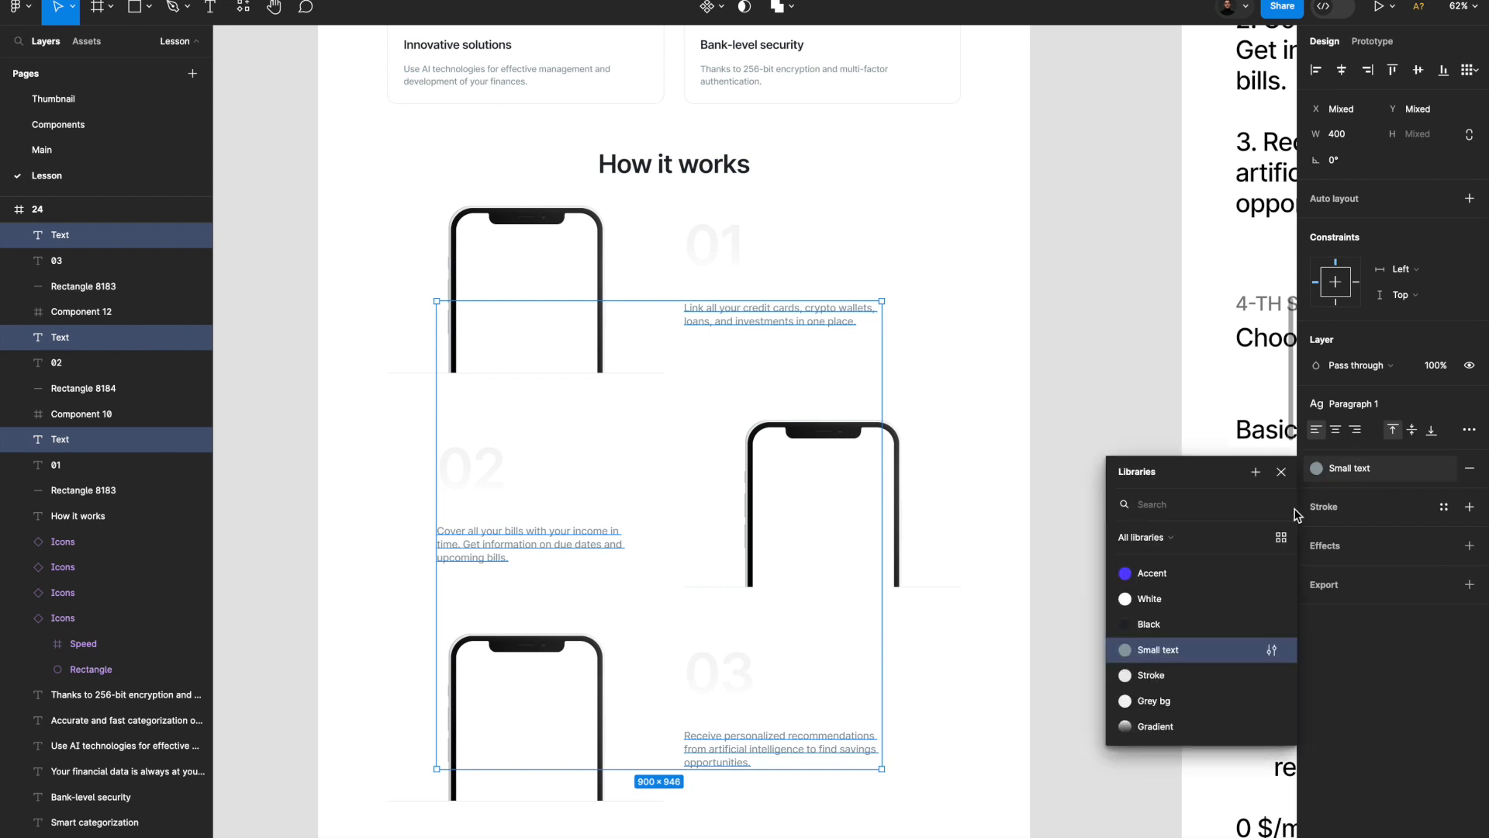
click(1194, 622)
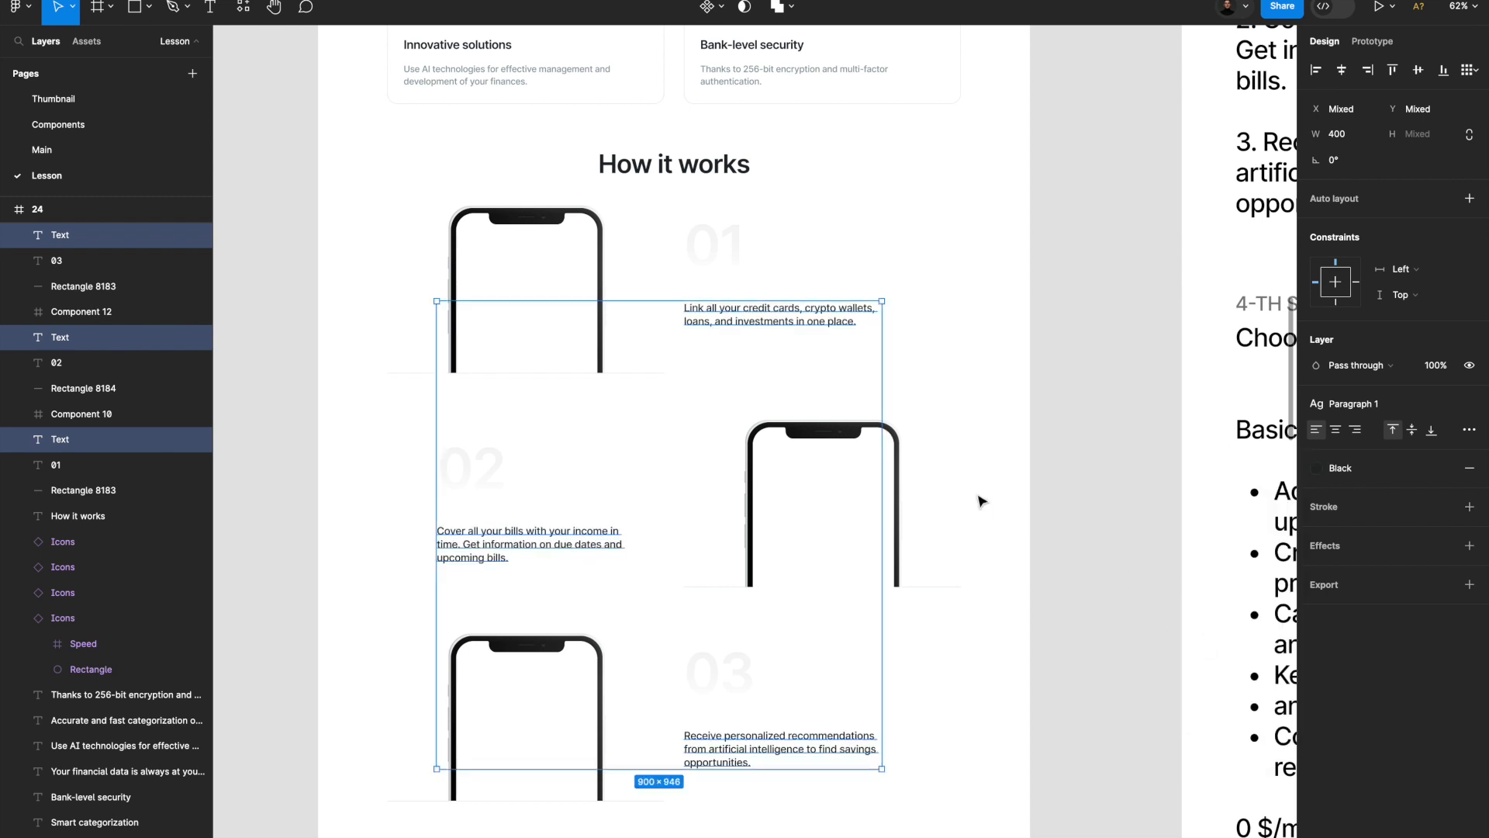
Narrow the description boxes to about 356 wide for step 02, about 320 for step 01, and slightly narrower for step 03.
click(1035, 491)
click(625, 552)
drag(625, 544, 608, 538)
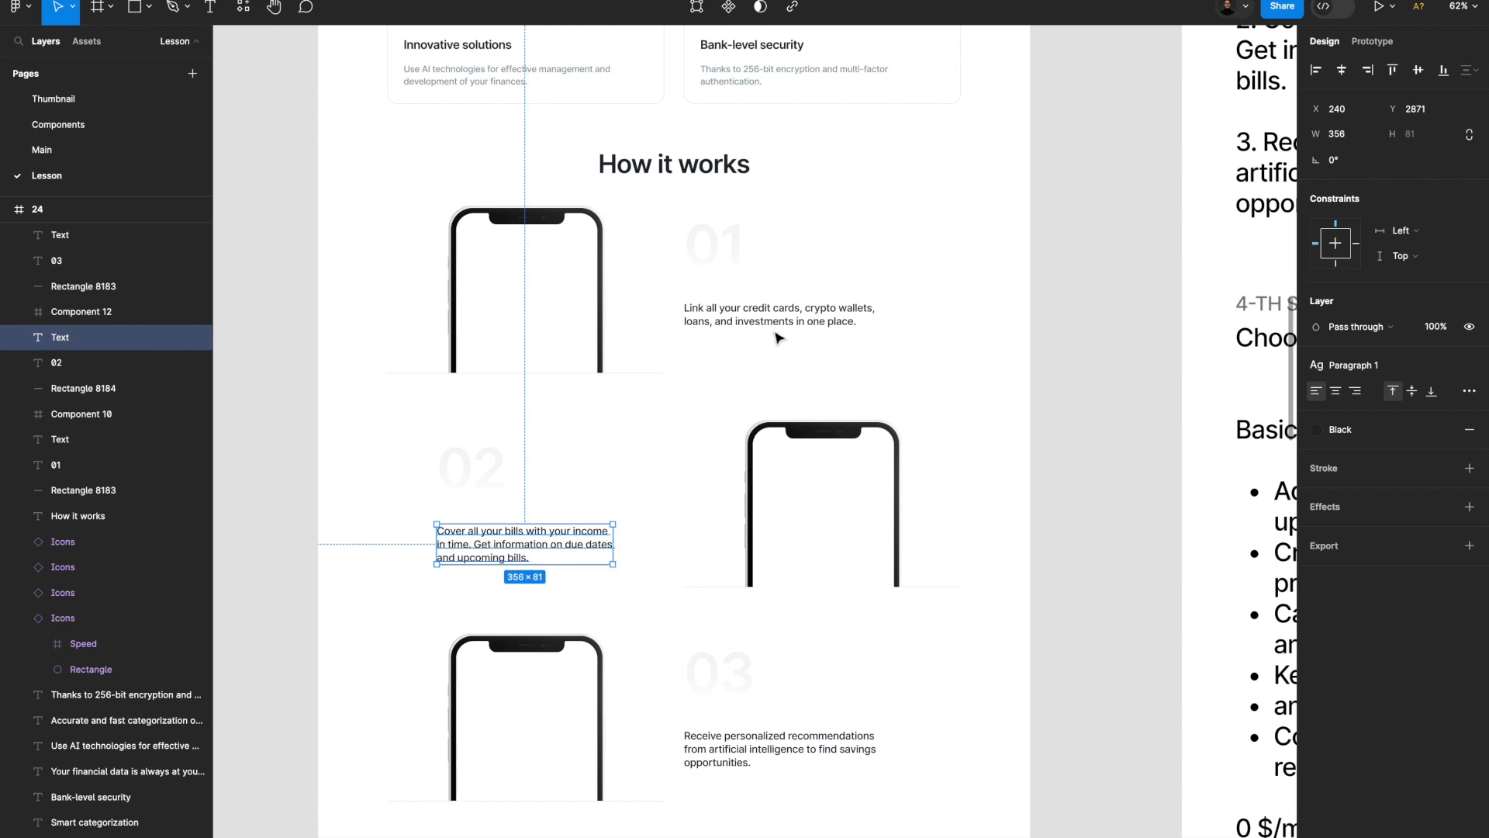
click(861, 318)
drag(881, 316, 846, 316)
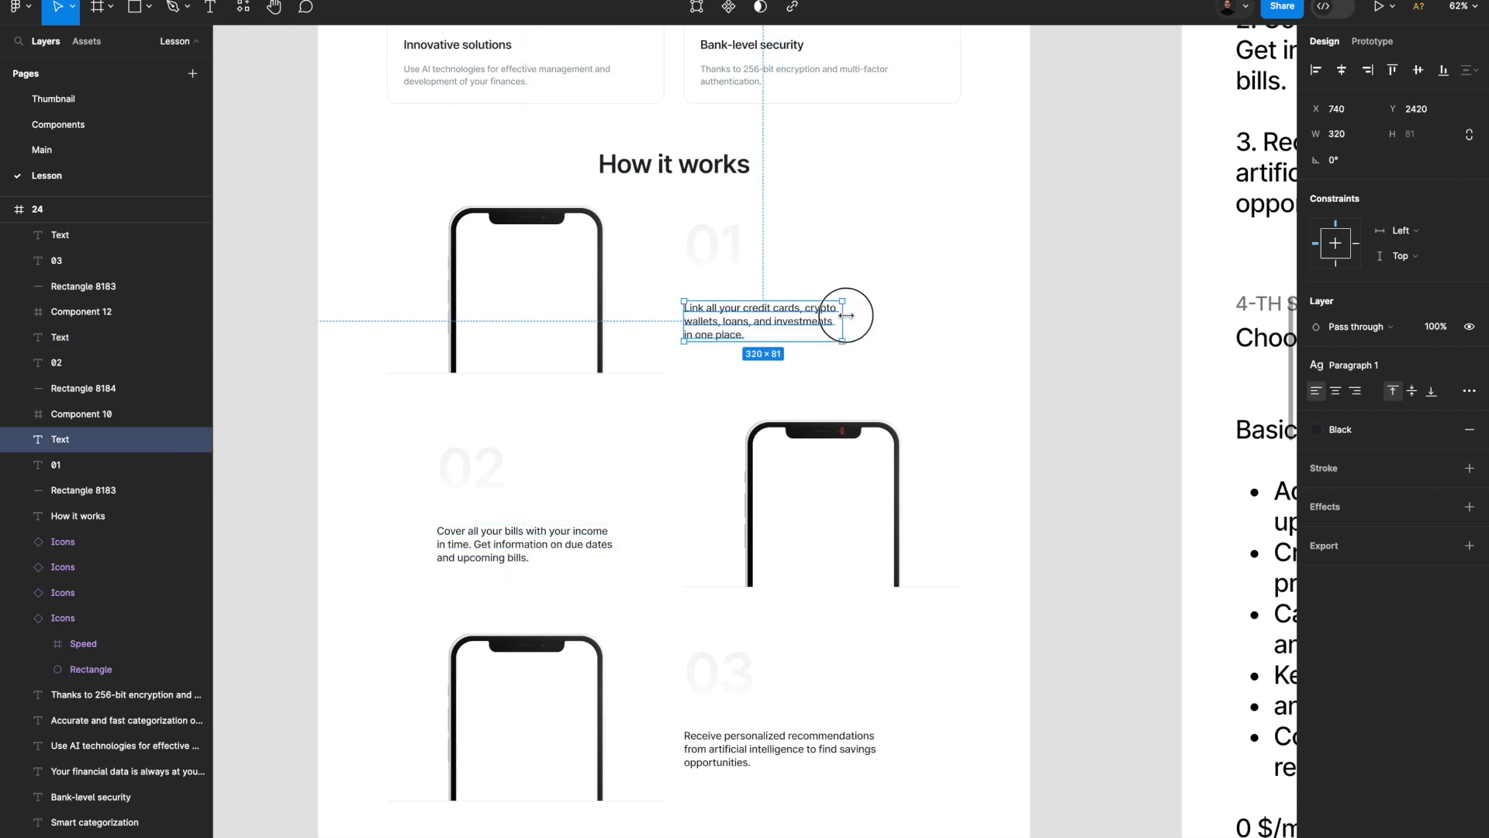
click(838, 733)
drag(882, 745, 875, 744)
click(929, 697)
click(815, 337)
click(866, 359)
click(806, 328)
click(858, 300)
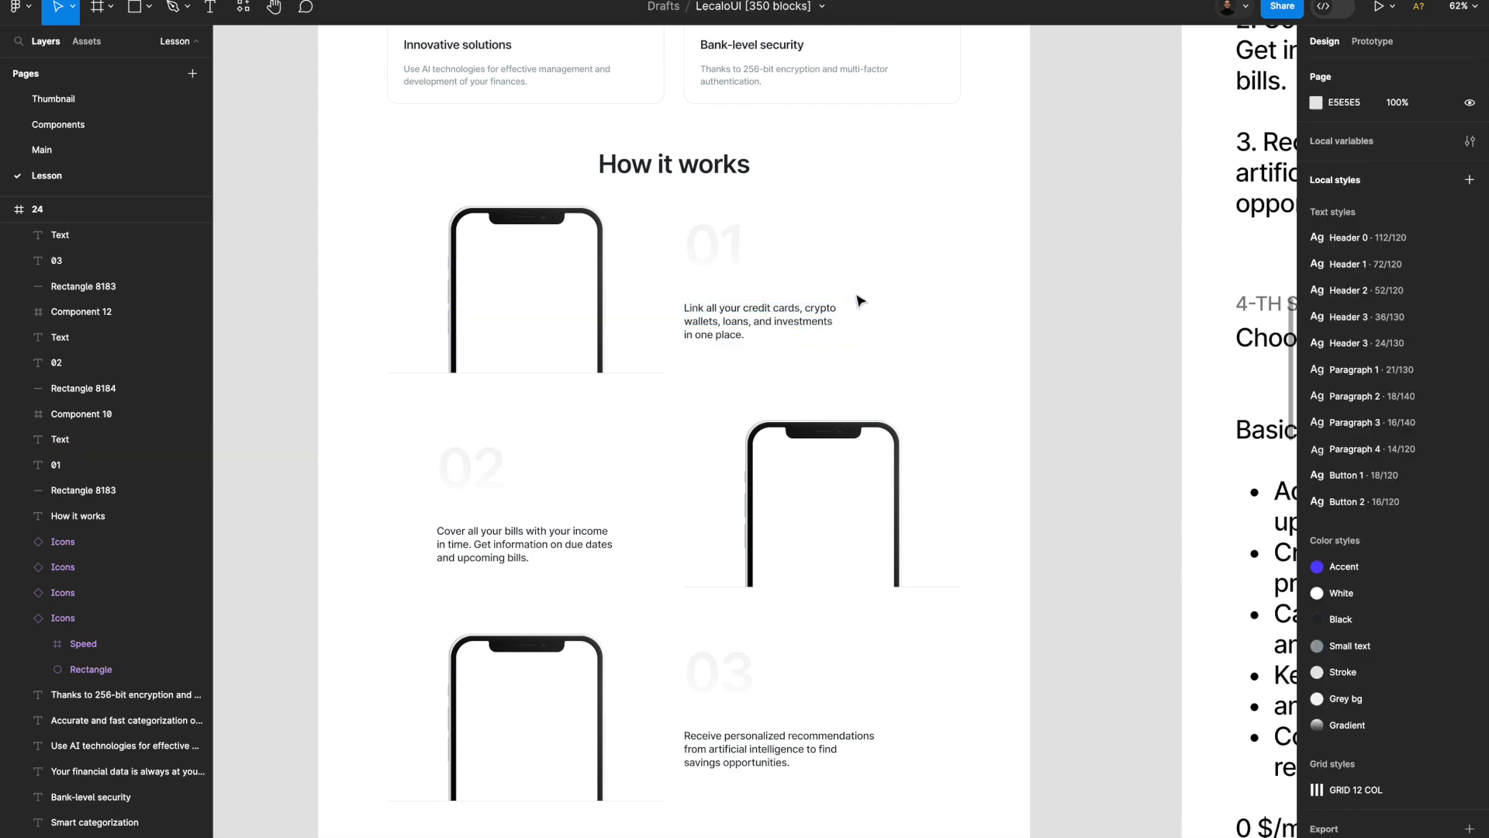
Try the 21 Cent font in Regular for the Paragraph 1 text style used by the step descriptions.
scroll(860, 300, up, 2)
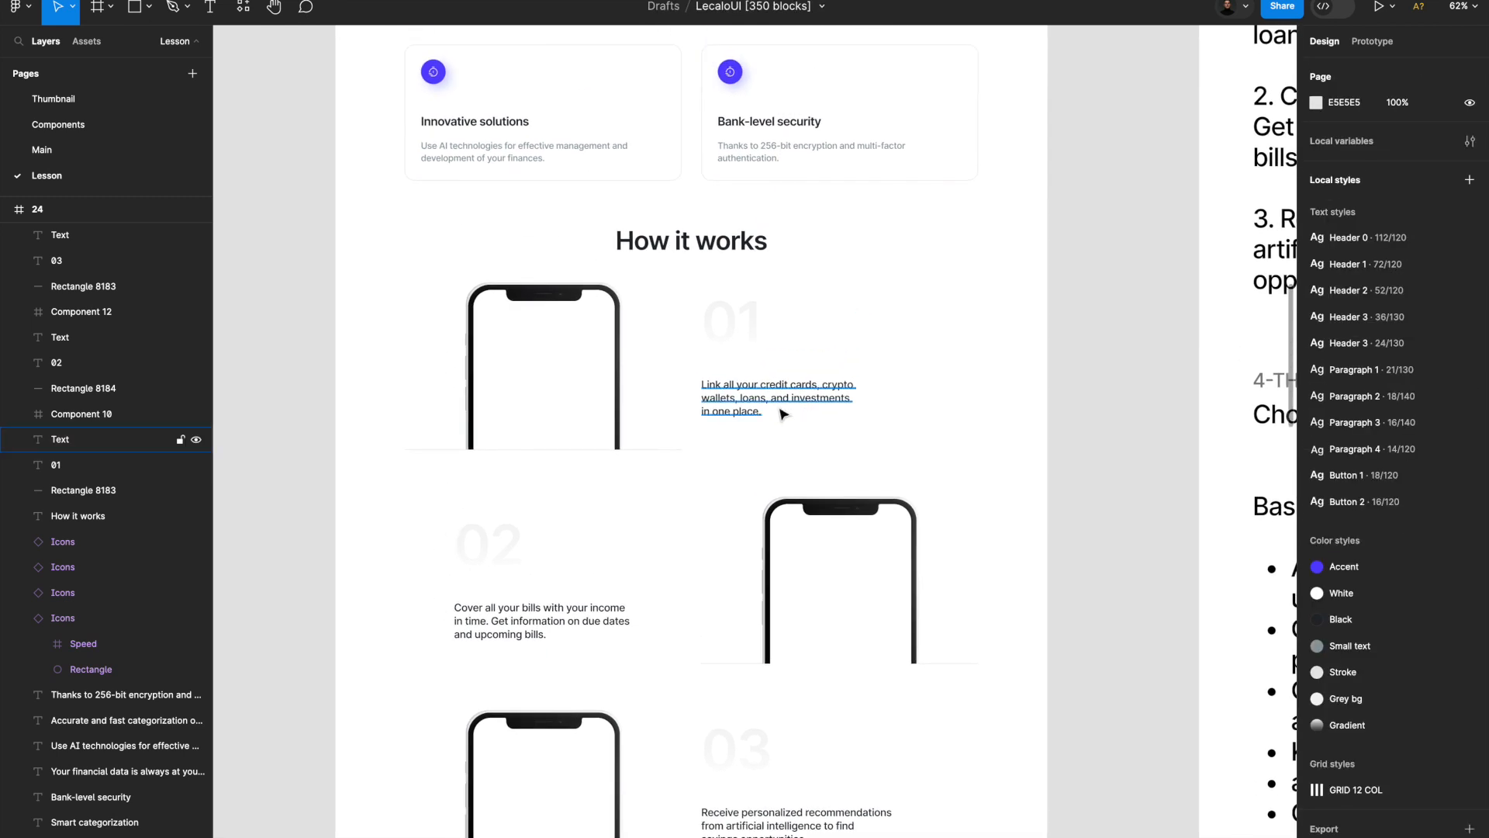
click(839, 405)
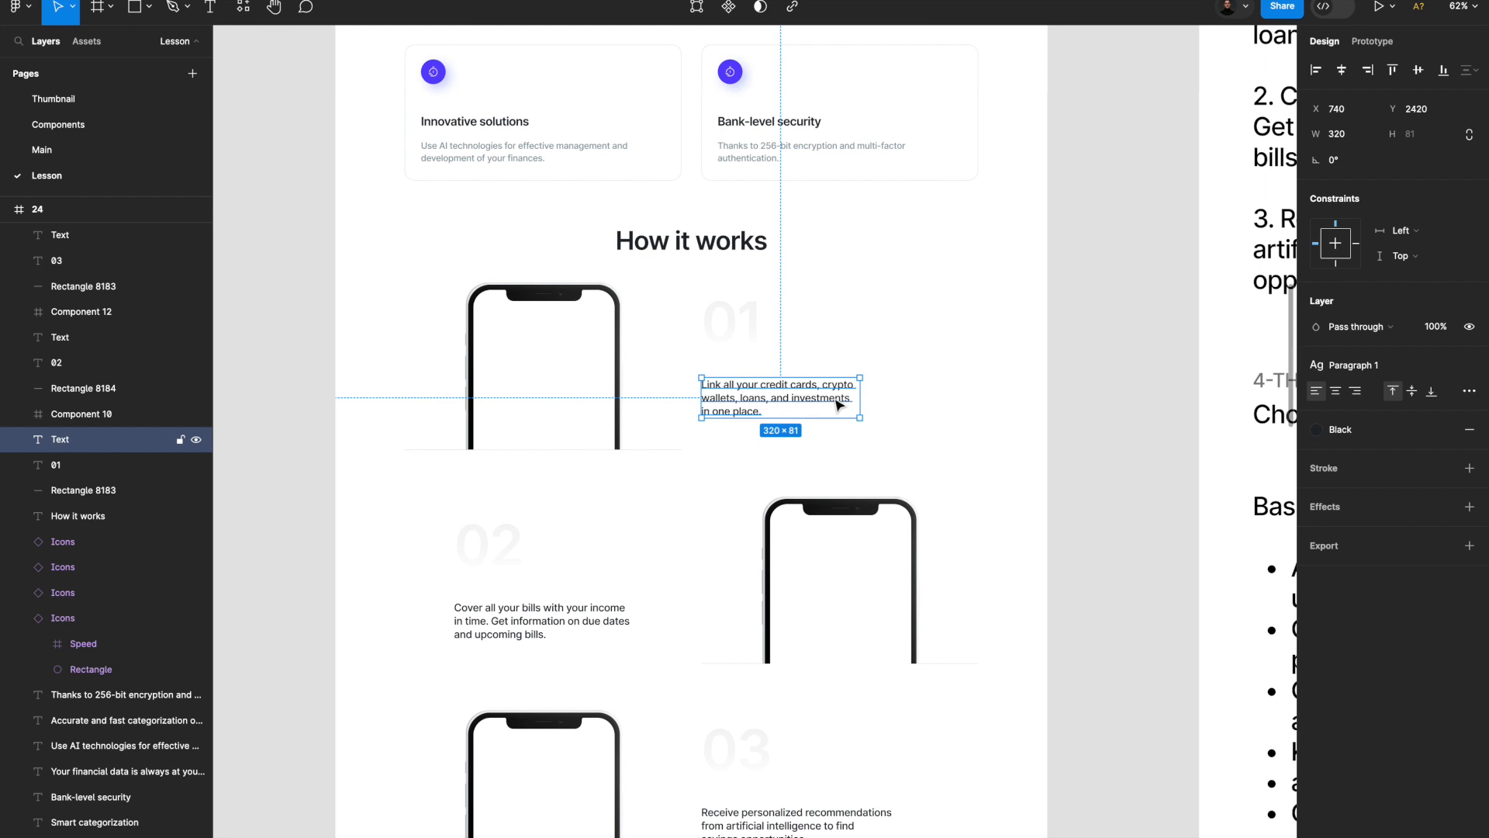
click(891, 408)
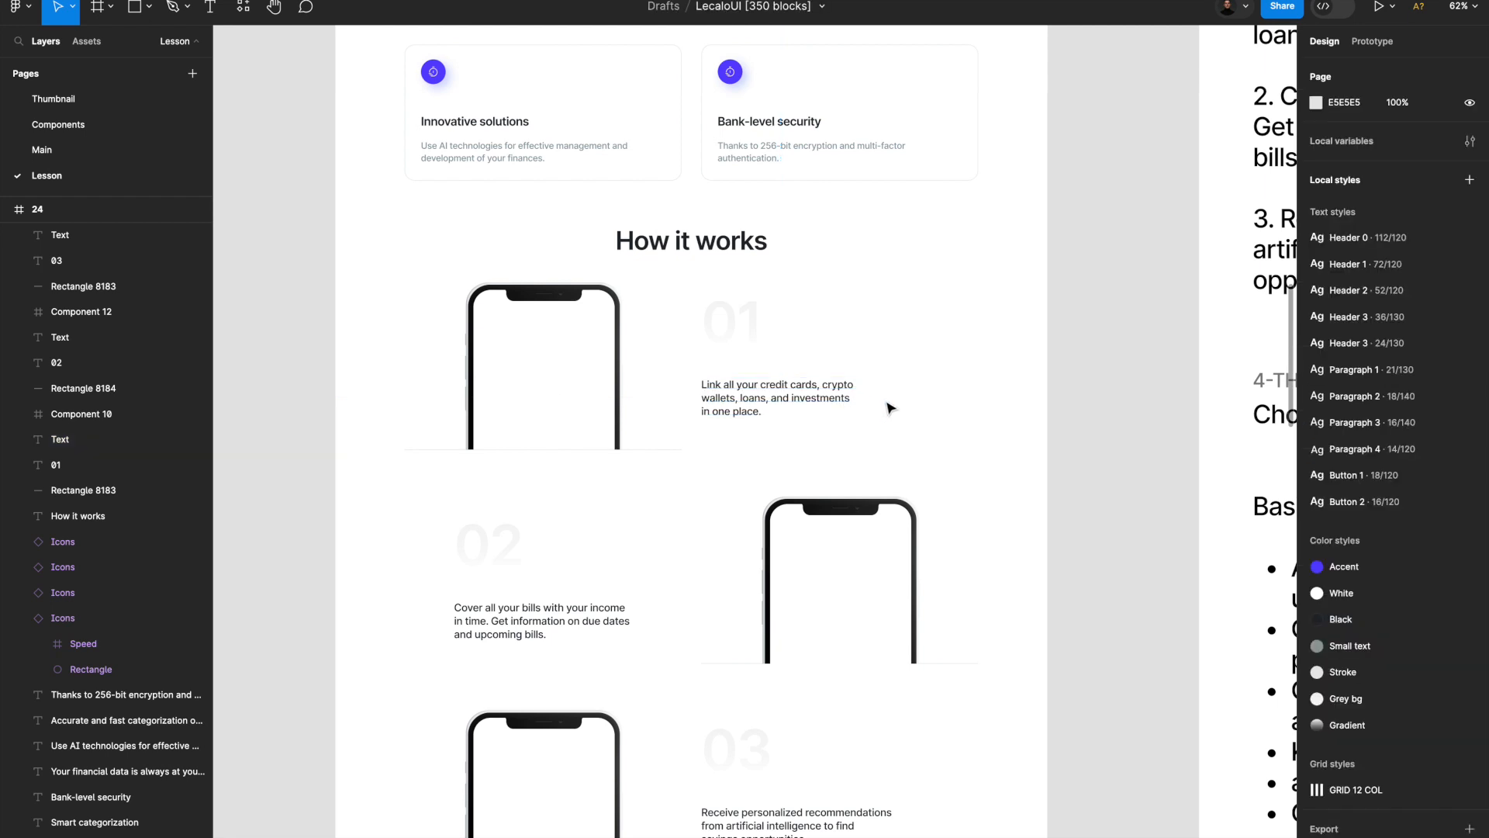
click(807, 402)
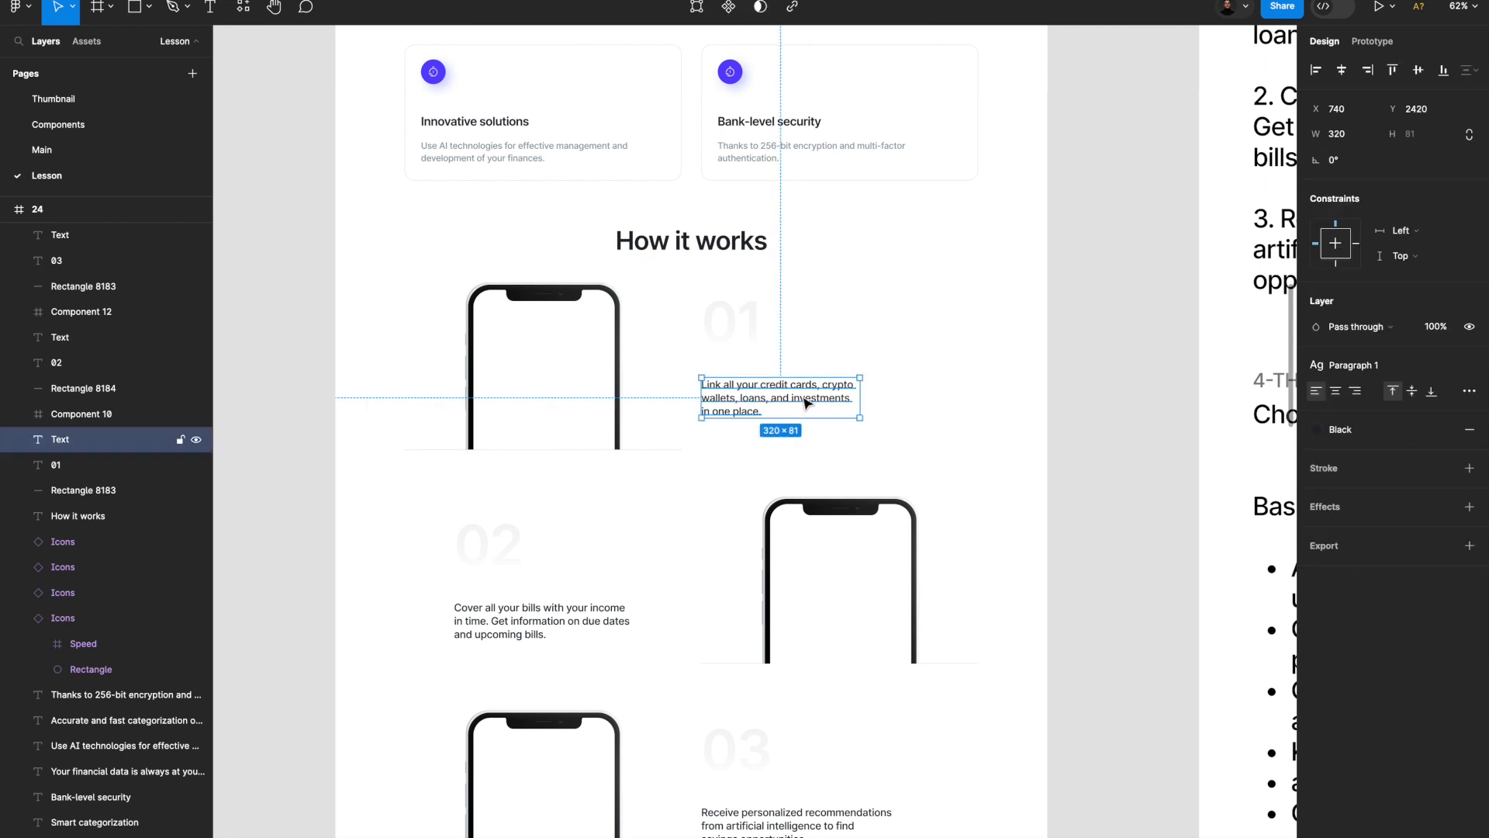
click(890, 370)
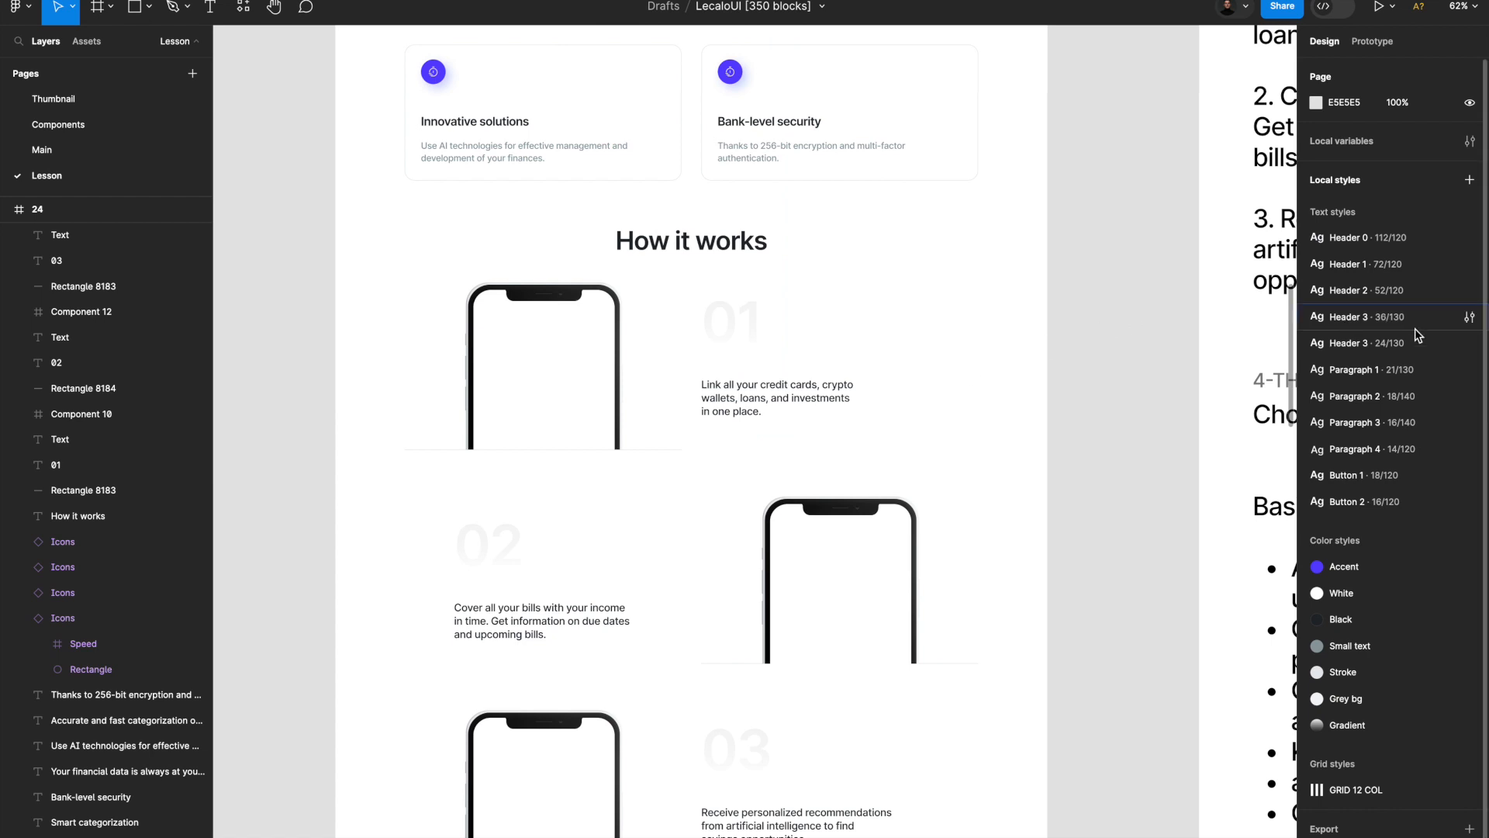
click(1467, 371)
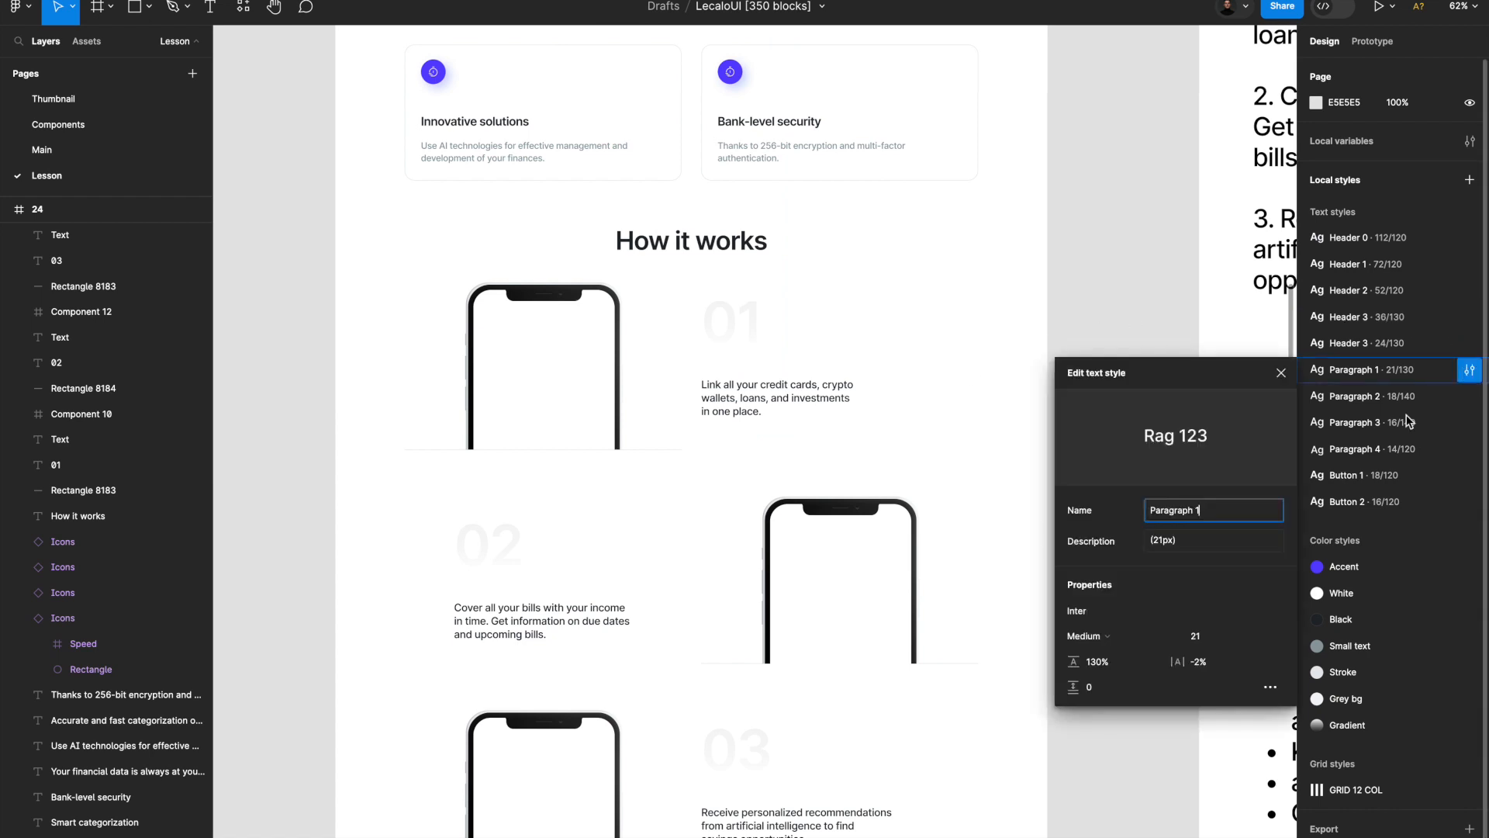
click(1110, 613)
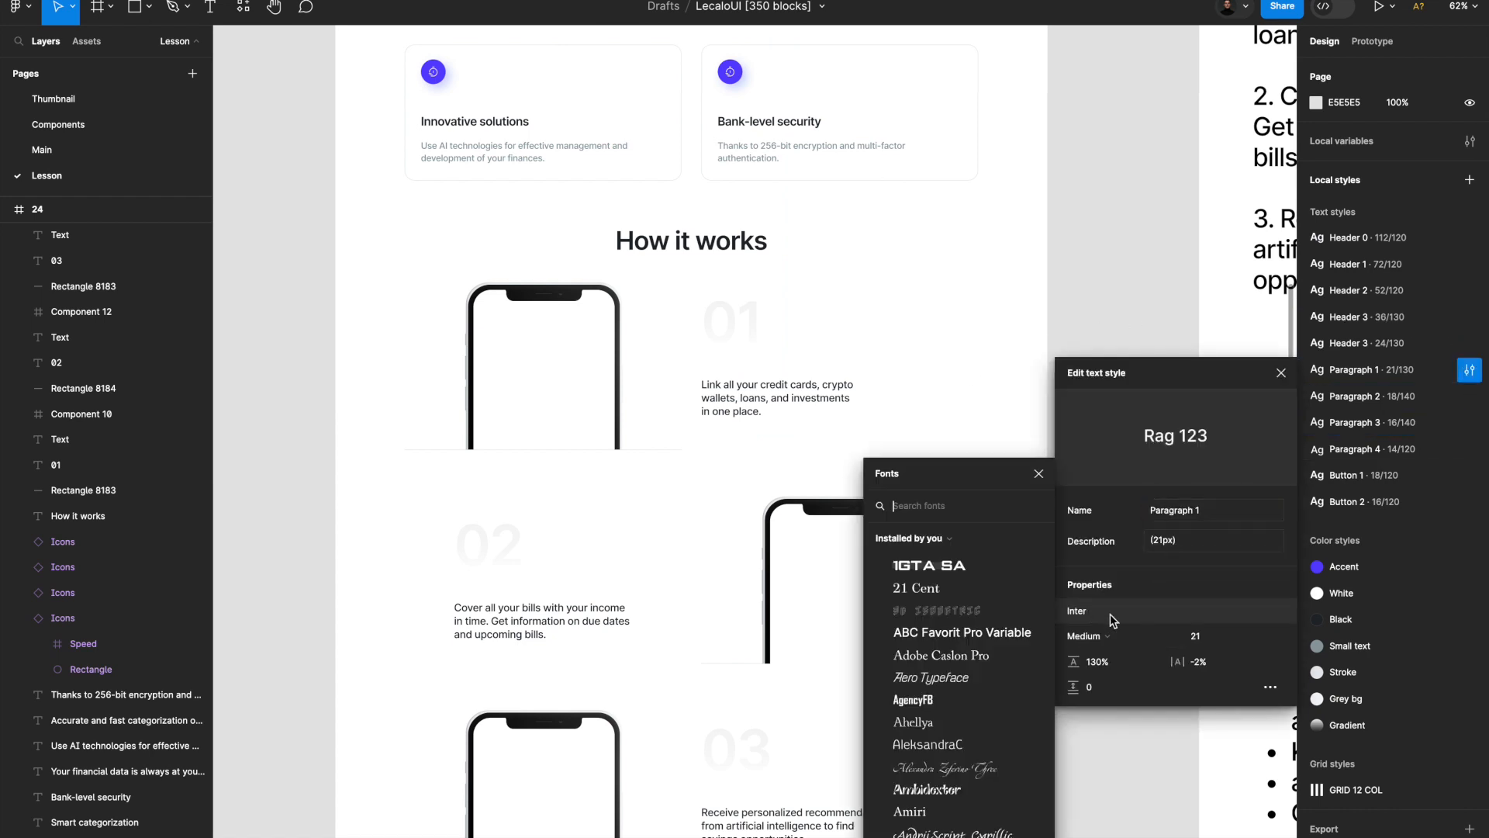
click(999, 589)
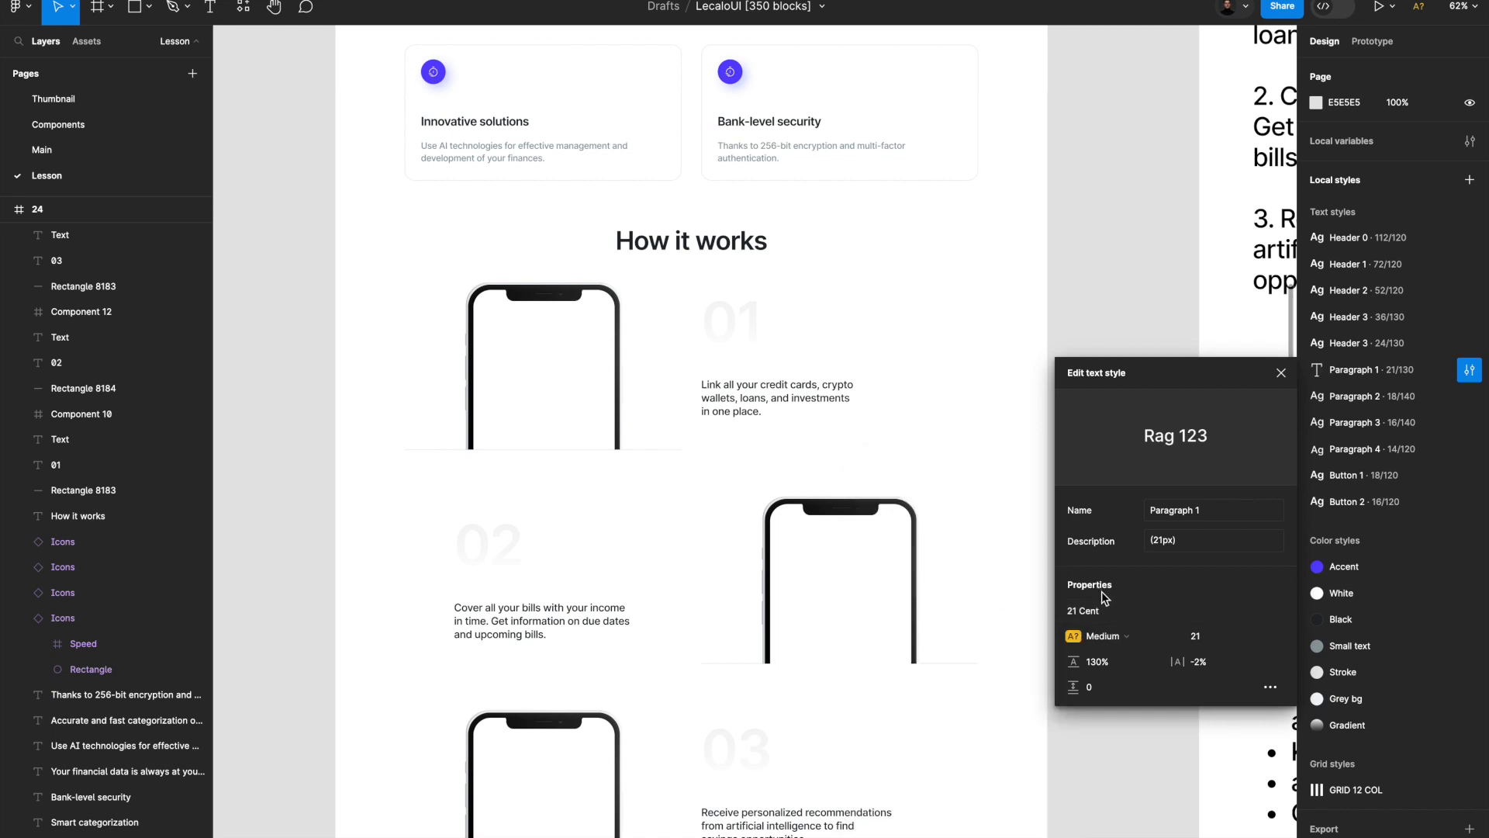
click(1109, 632)
click(1115, 629)
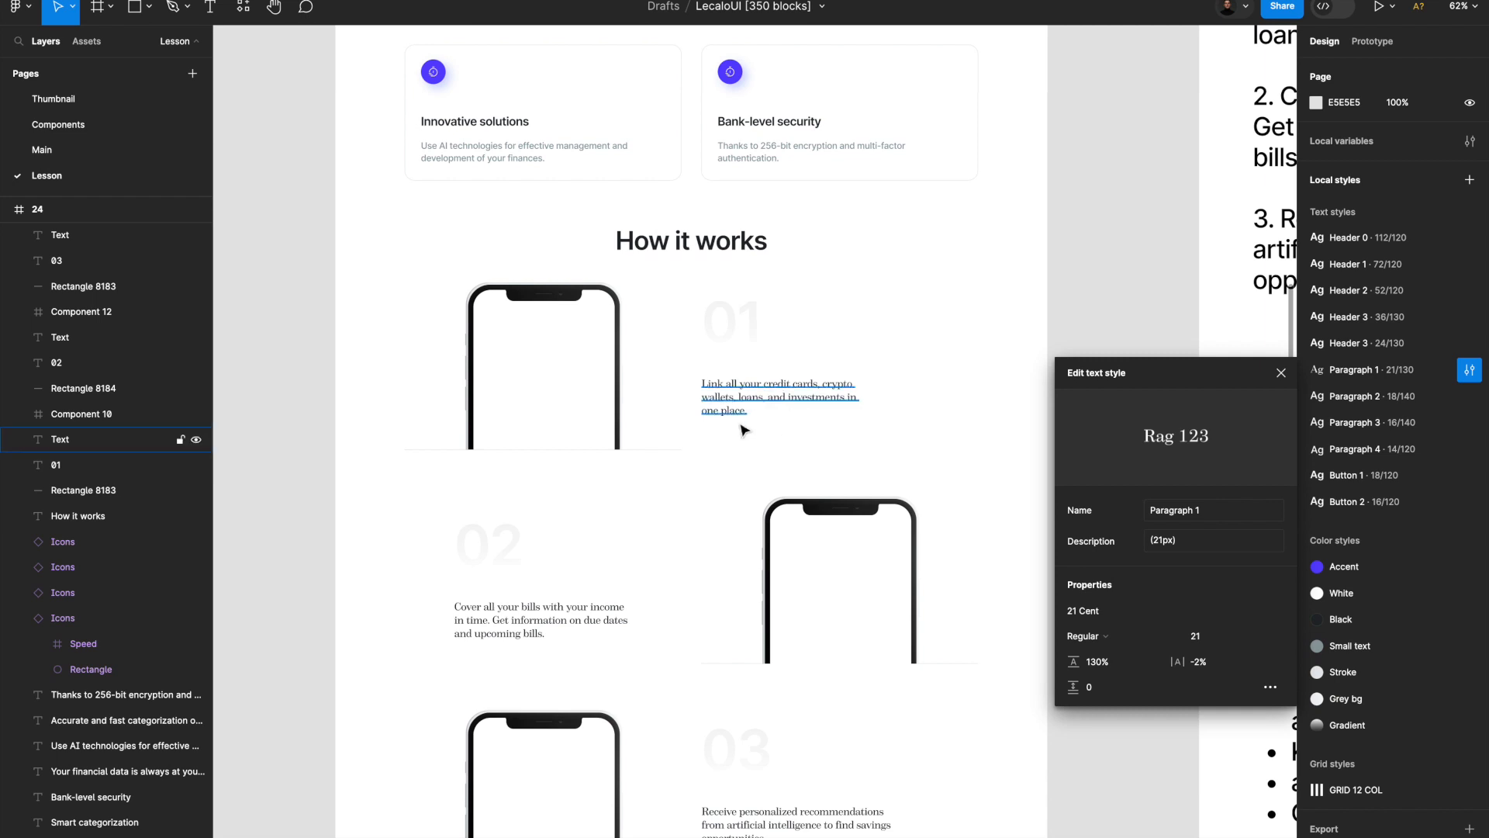
scroll(744, 419, up, 1)
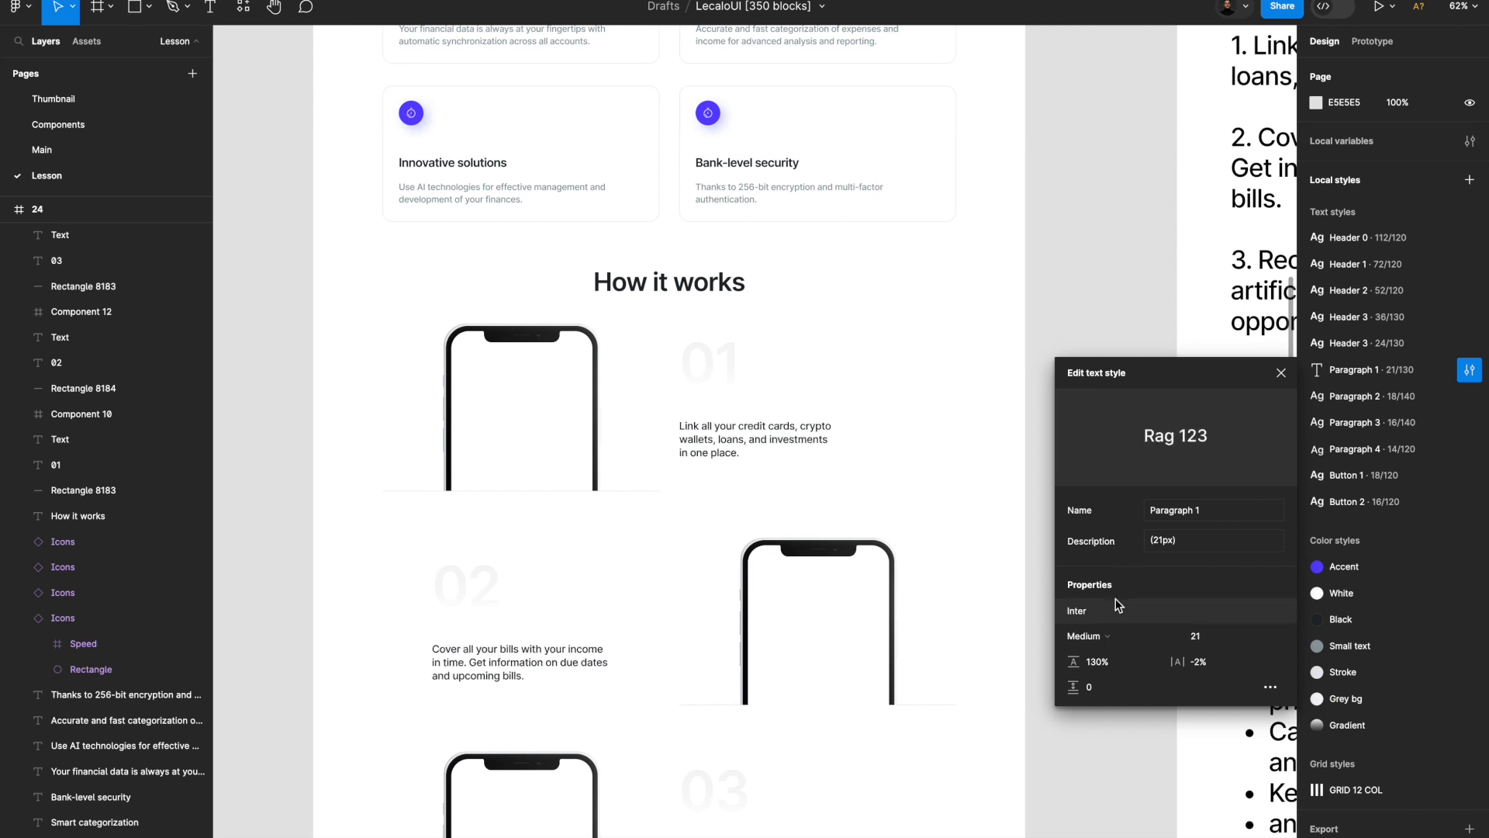
key(Escape)
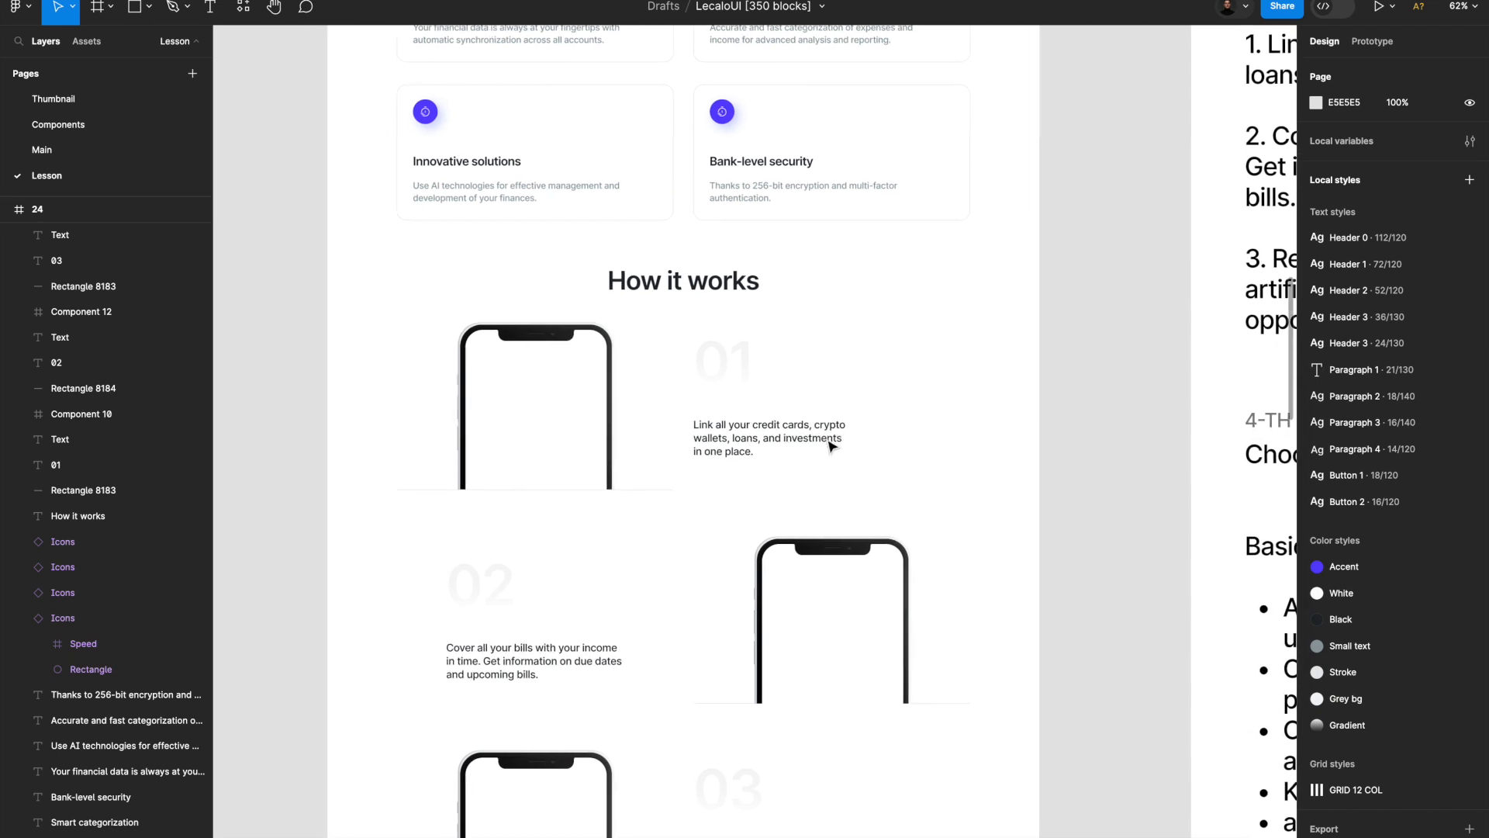
Examine the layout of the three steps and their empty phone mockups in the How it works section.
ctrl+scroll(736, 426, down, 3)
scroll(745, 504, down, 2)
click(758, 565)
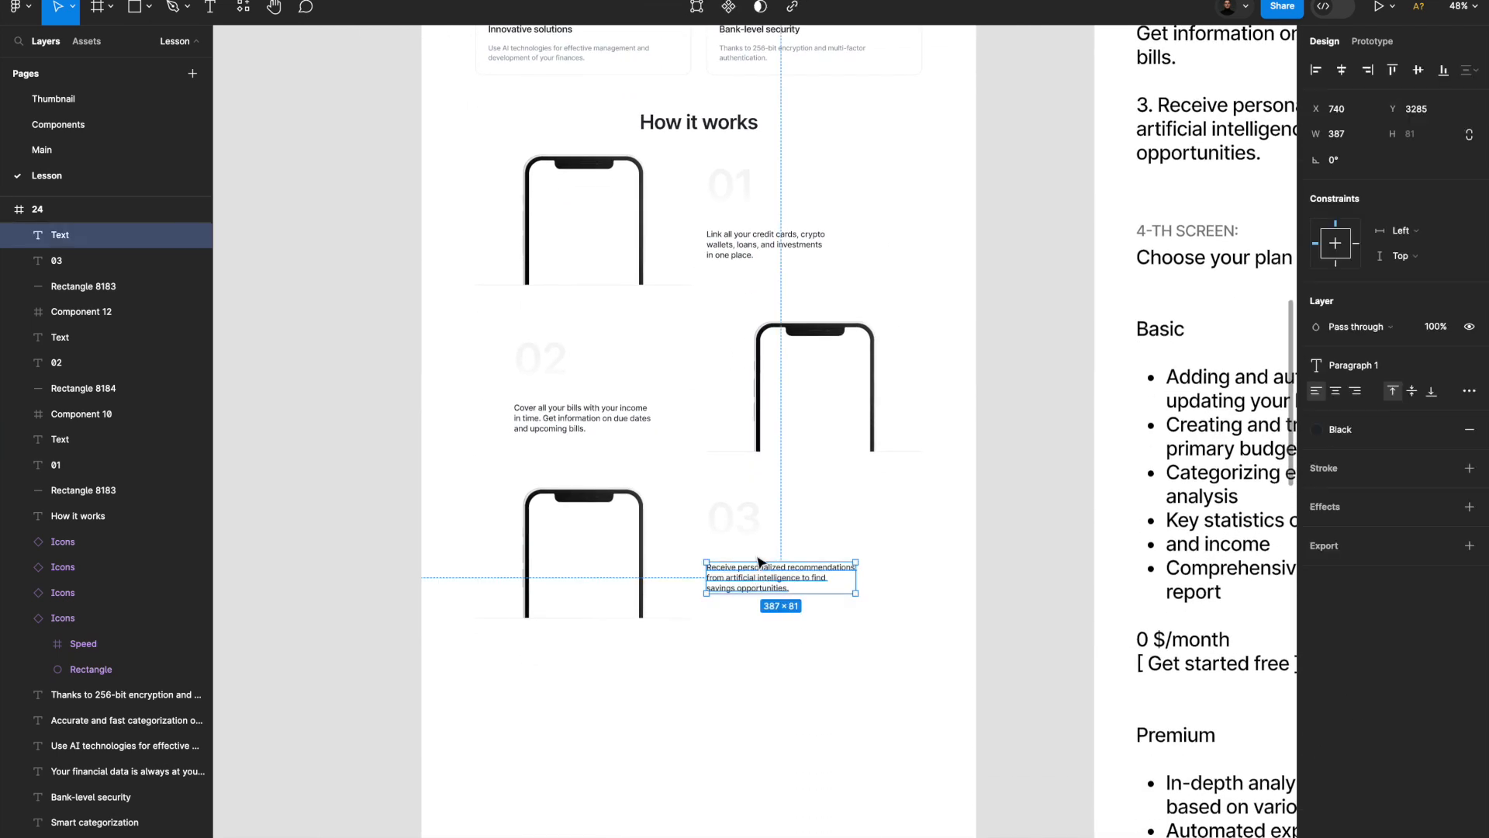
click(754, 658)
ctrl+scroll(754, 658, down, 3)
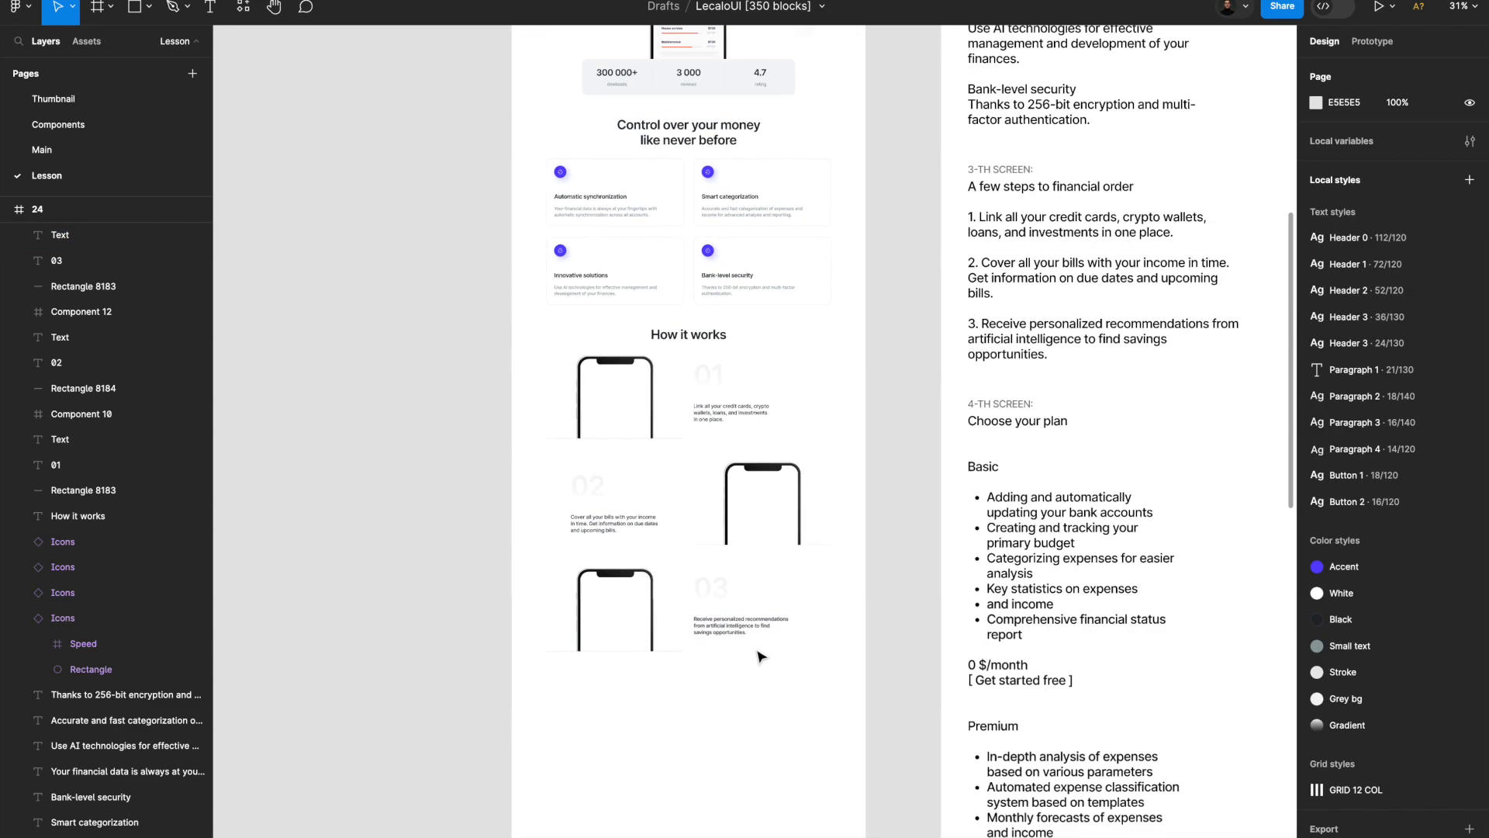
click(620, 403)
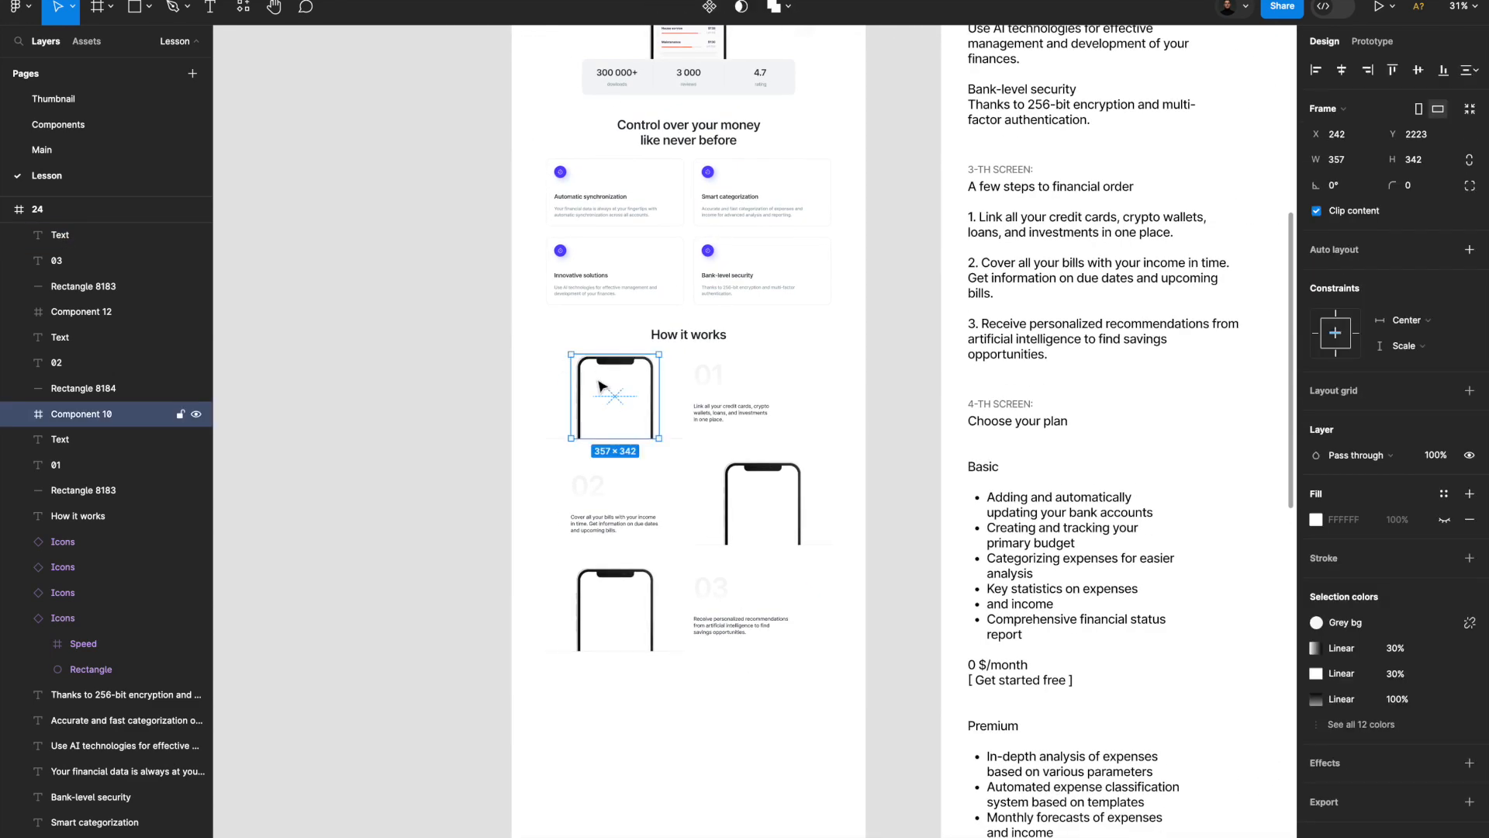
ctrl+scroll(601, 385, up, 3)
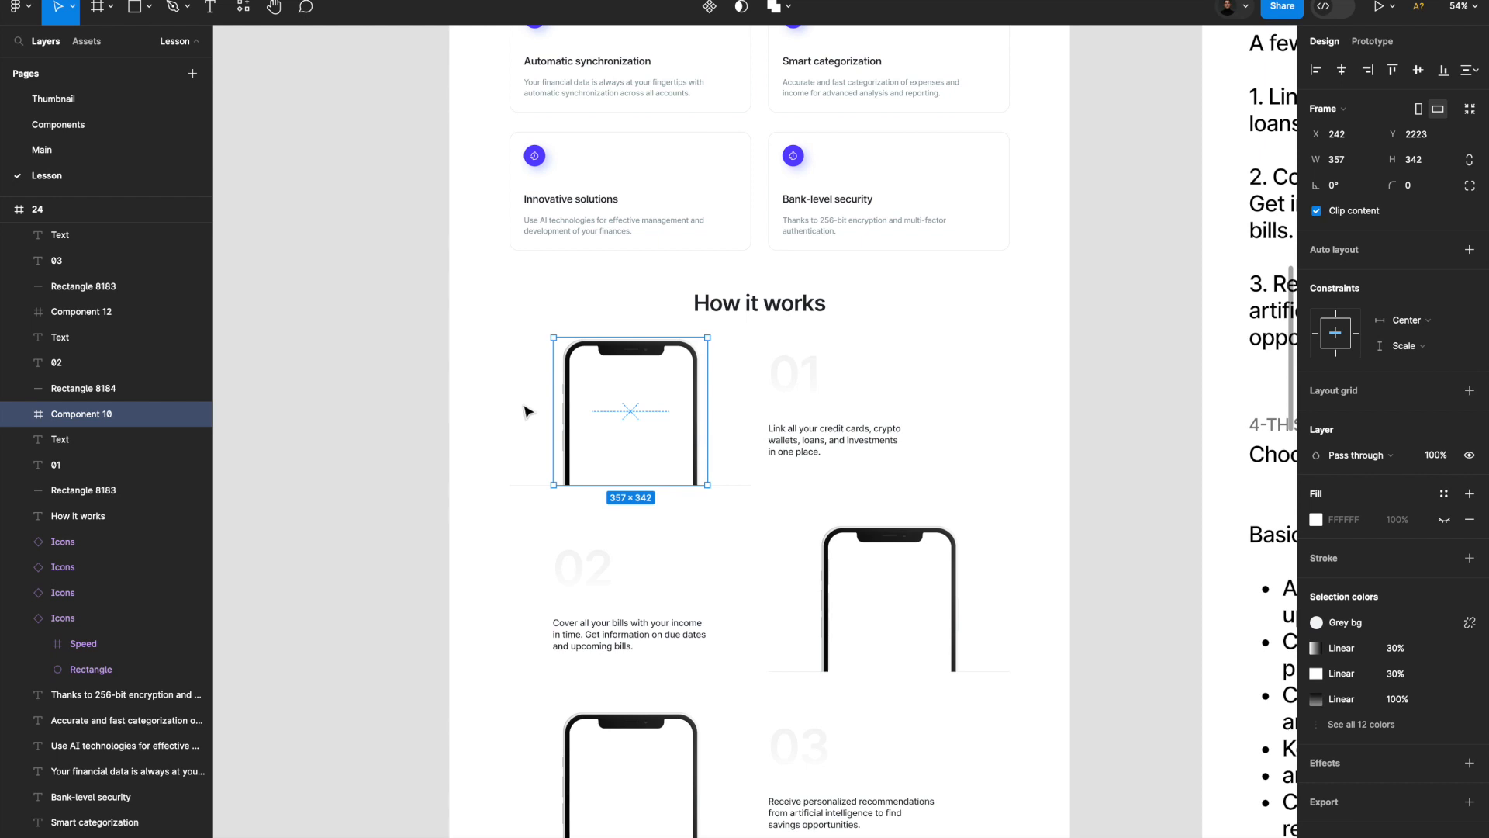
click(527, 411)
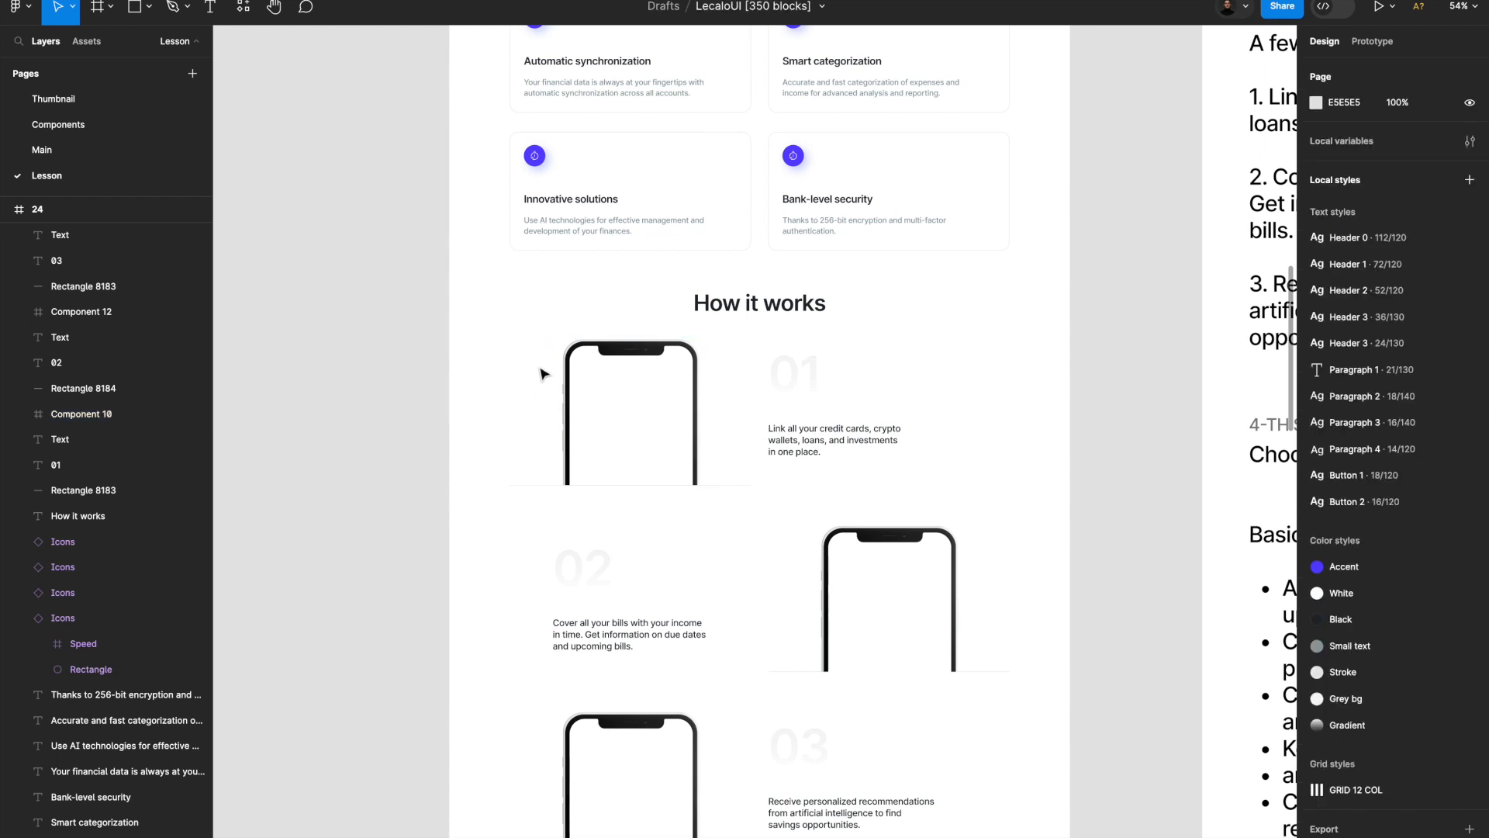
ctrl+scroll(642, 399, down, 4)
click(671, 500)
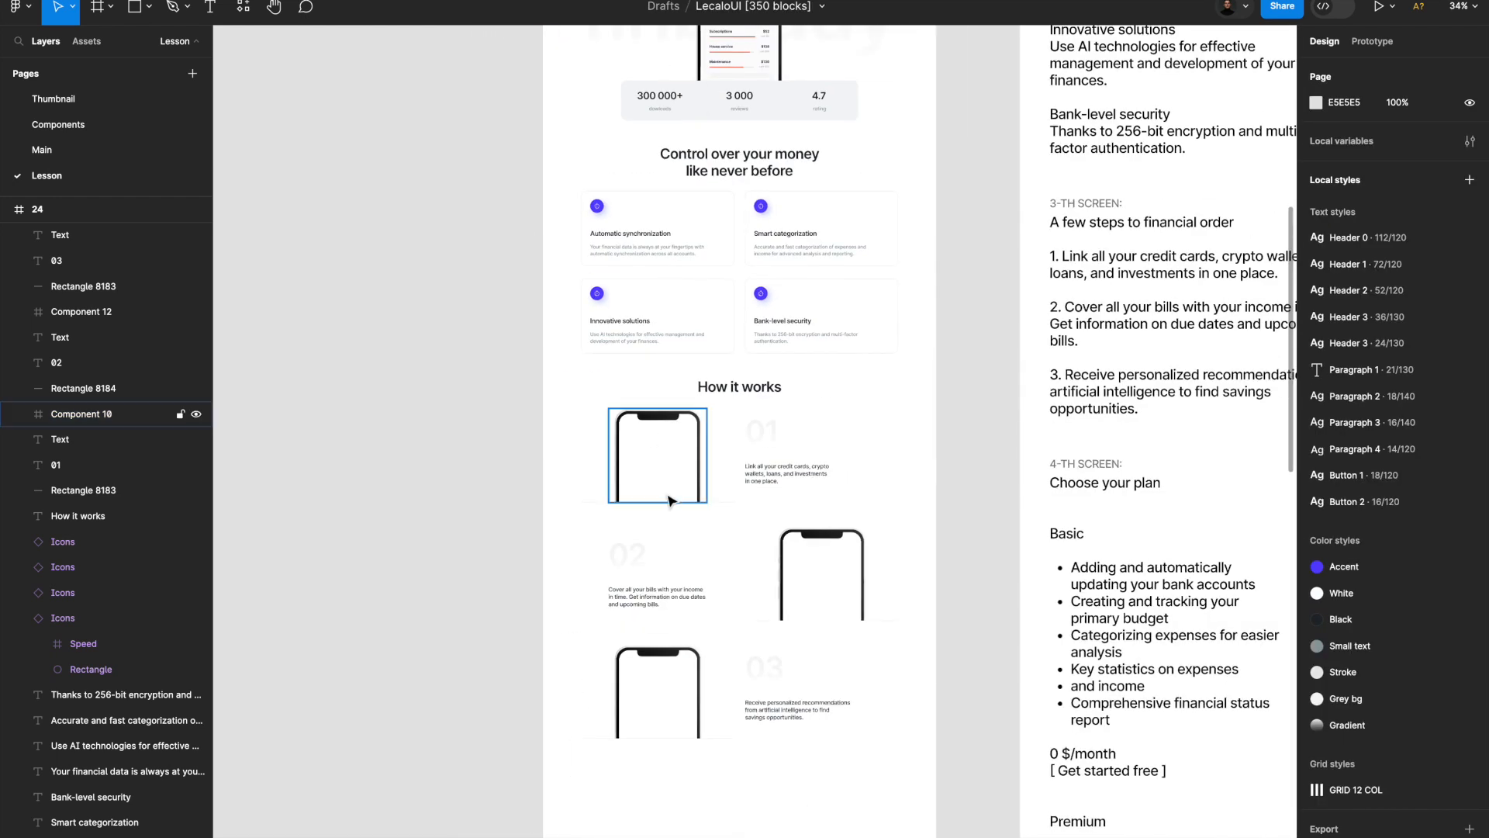
click(670, 498)
click(585, 466)
Fill the step 03 phone's screen with a copy of the Expenses app screenshot.
scroll(625, 432, up, 5)
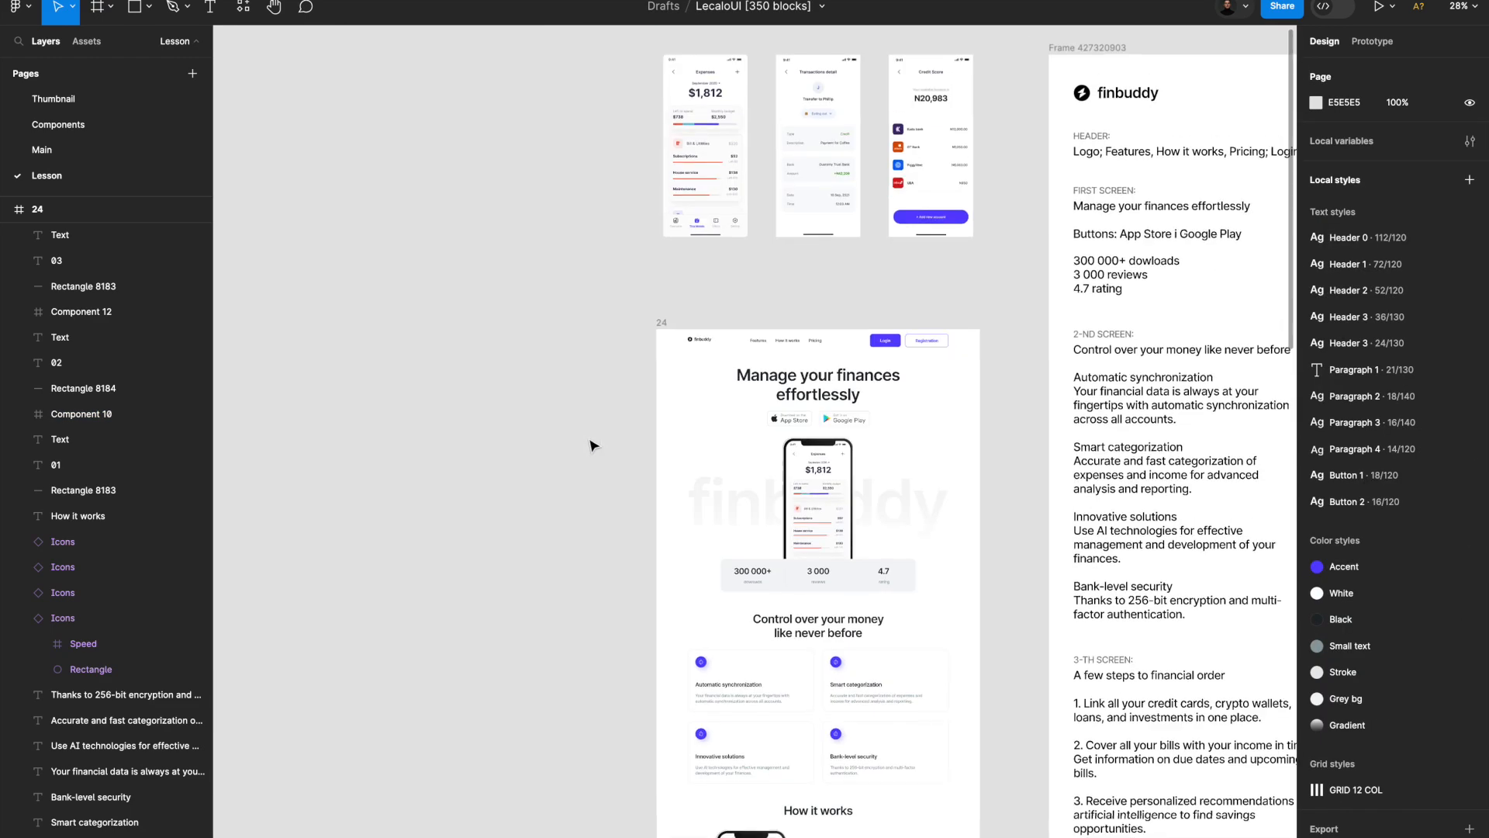
ctrl+scroll(636, 349, down, 2)
click(649, 289)
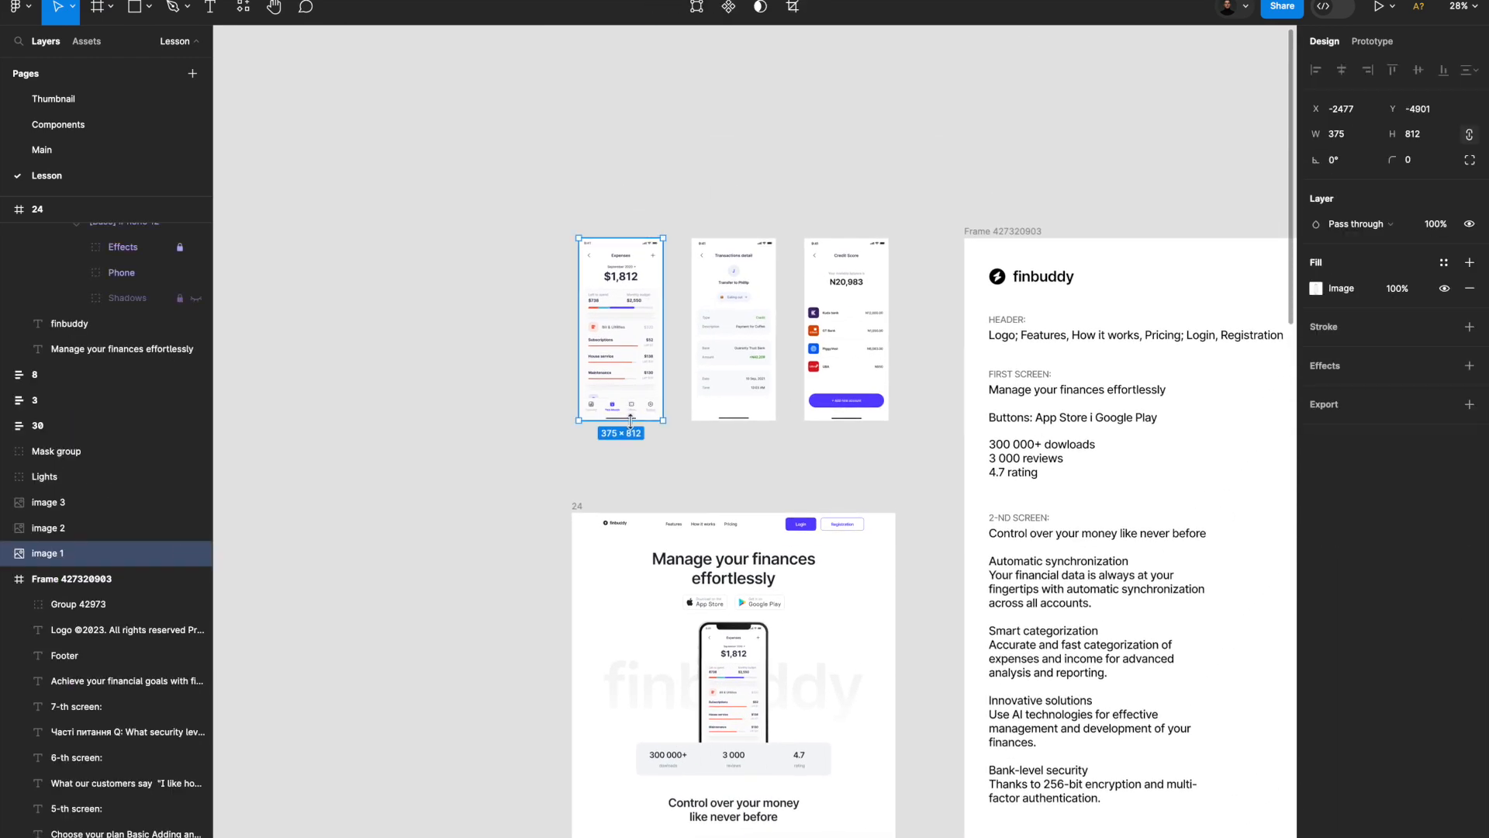
scroll(630, 419, down, 6)
ctrl+scroll(612, 559, up, 2)
click(632, 559)
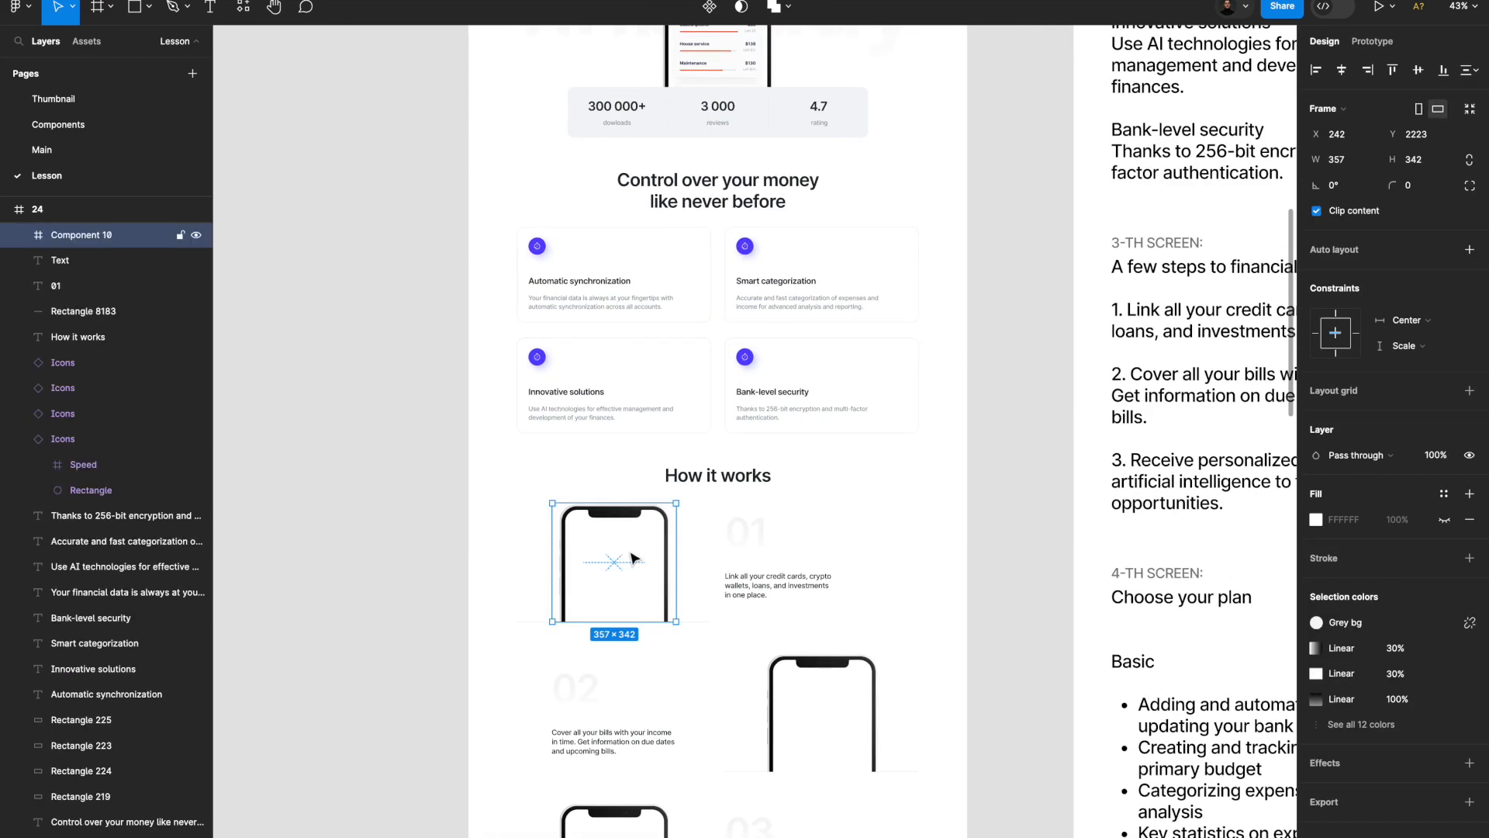
double_click(634, 558)
double_click(621, 556)
ctrl+scroll(621, 555, up, 4)
double_click(605, 413)
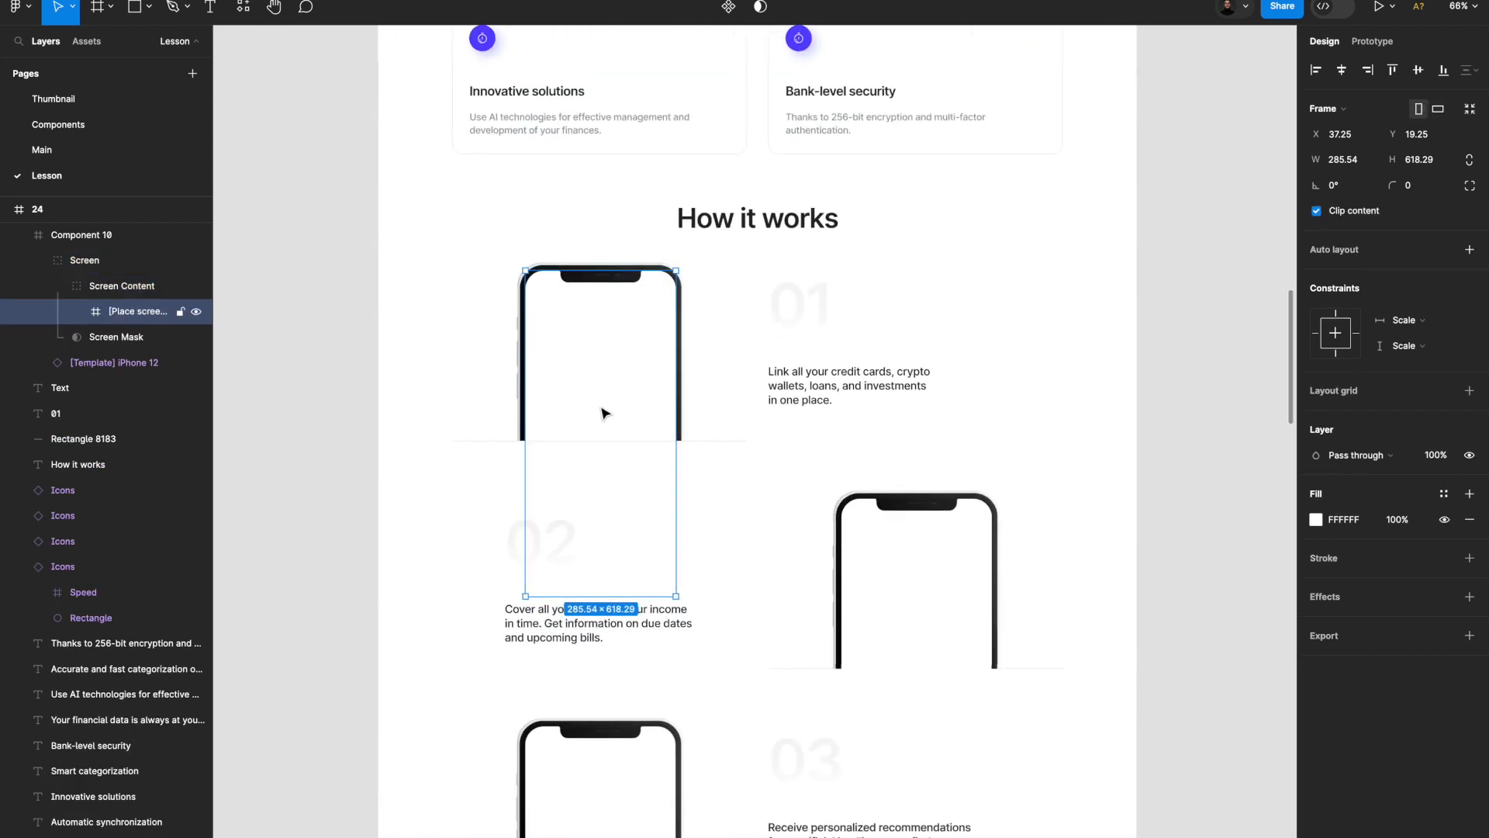
scroll(599, 465, down, 5)
click(591, 575)
double_click(605, 583)
key(ctrl+v)
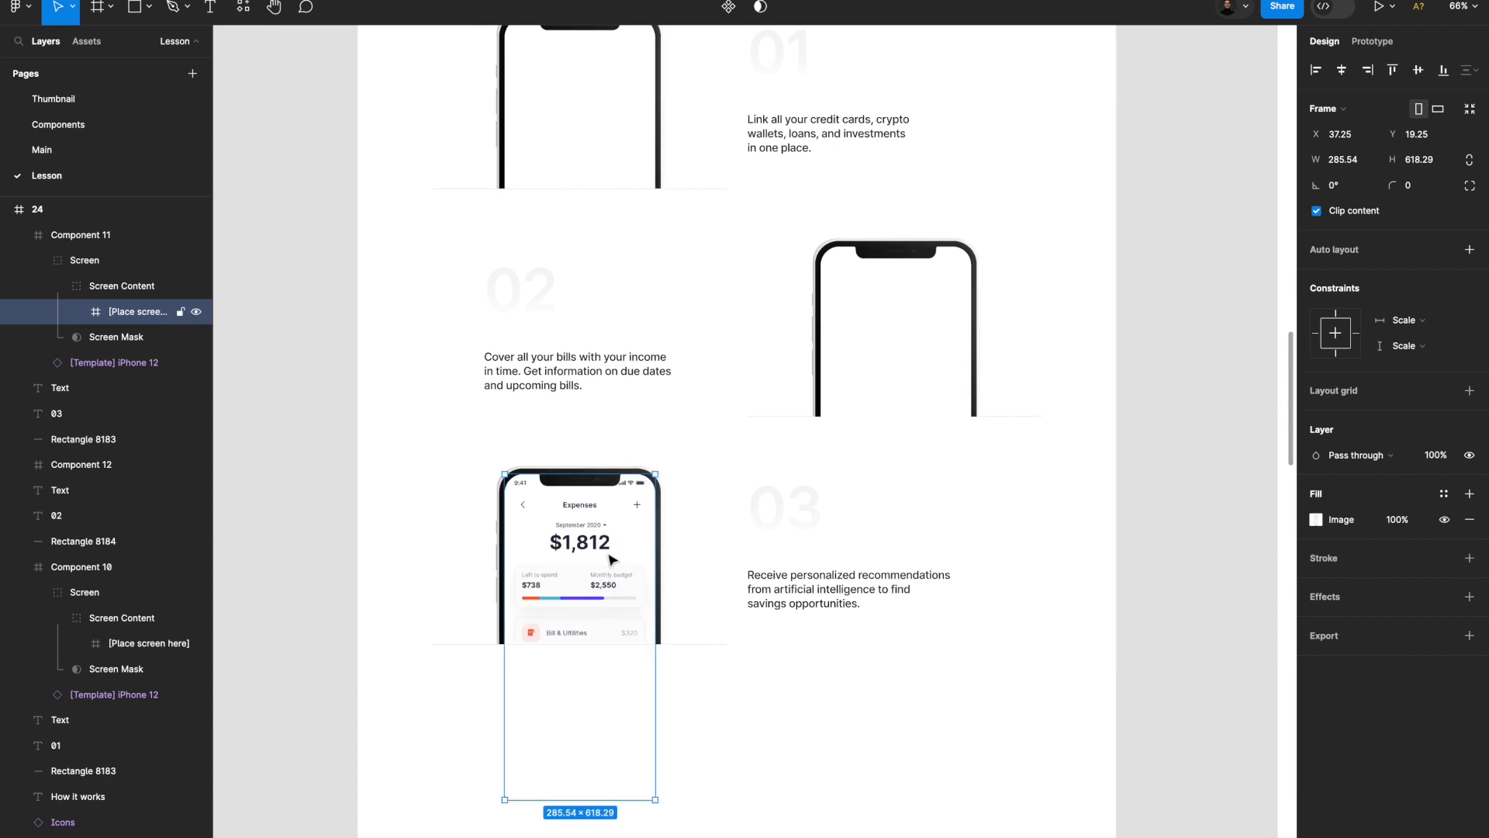
Fill the step 02 phone's screen with a copy of the Transactions detail app screenshot.
scroll(615, 558, up, 10)
ctrl+scroll(659, 160, down, 3)
scroll(787, 192, up, 3)
click(669, 170)
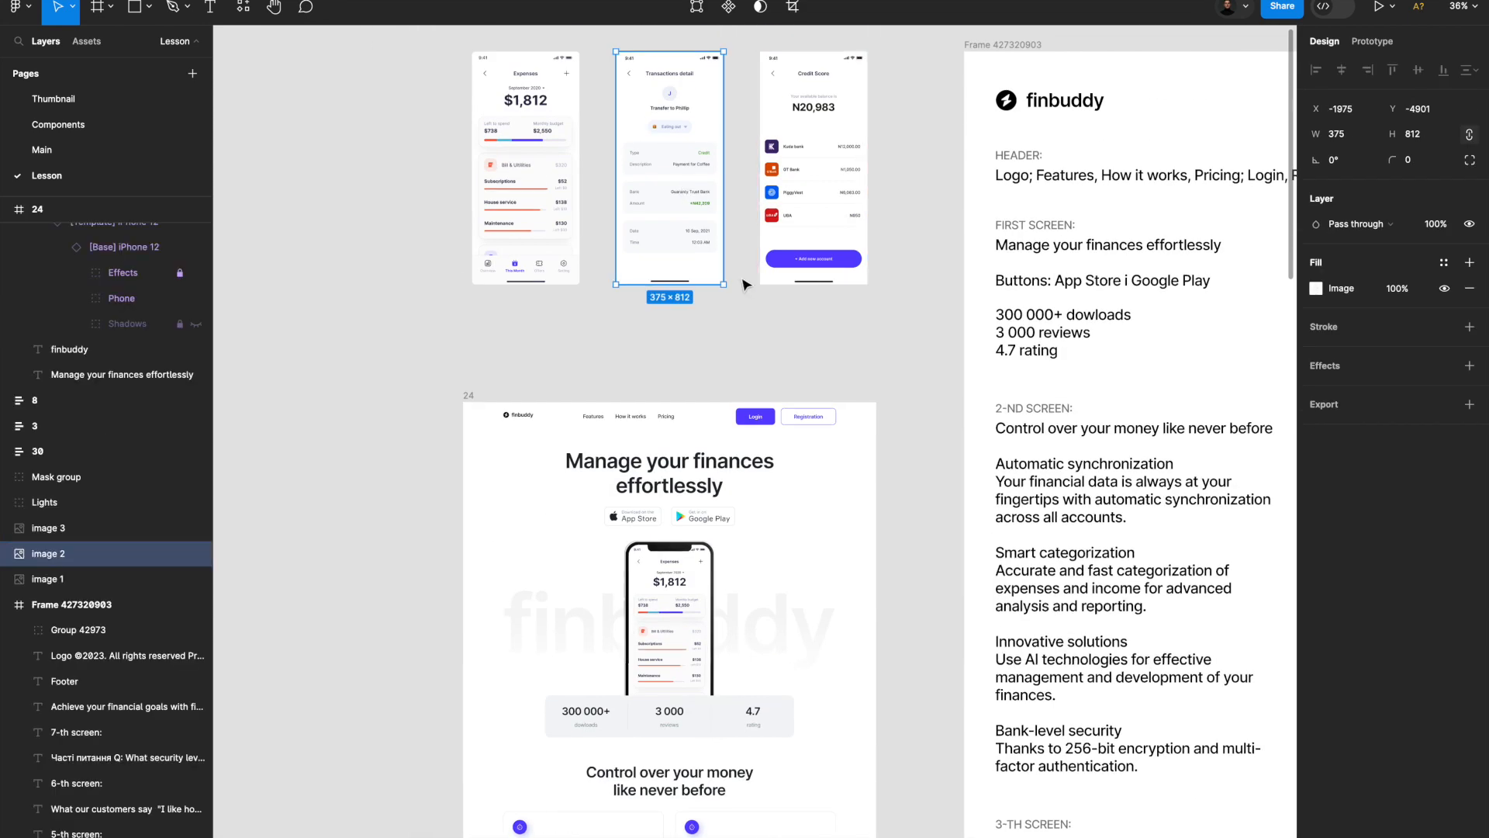
scroll(744, 283, down, 5)
scroll(757, 671, up, 4)
ctrl+scroll(745, 710, down, 2)
ctrl+scroll(745, 711, up, 5)
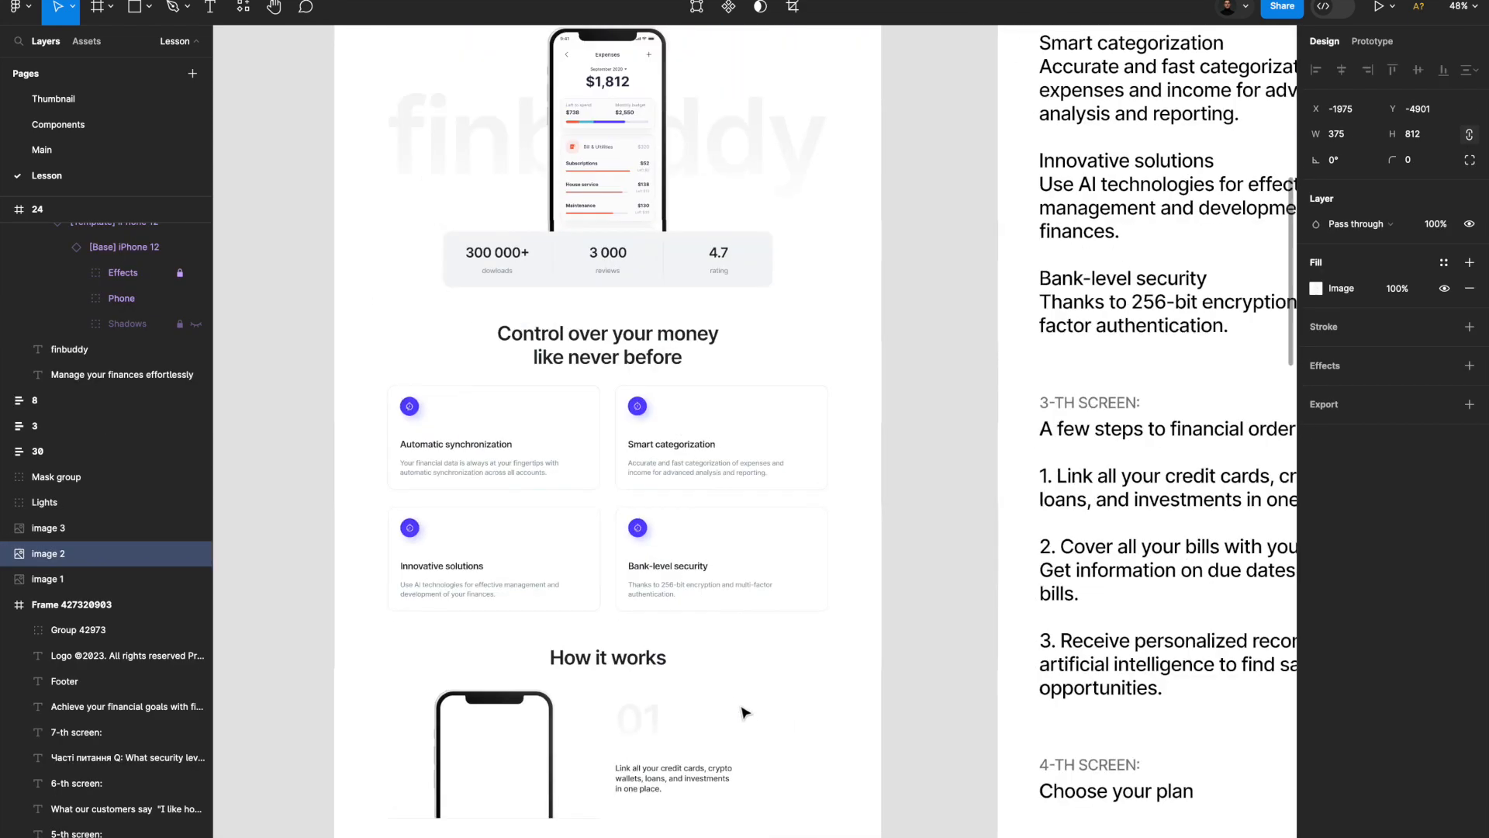
scroll(698, 621, down, 3)
double_click(691, 725)
Fill the step 01 phone's screen with a copy of the Credit Score app screenshot.
ctrl+scroll(787, 614, down, 3)
scroll(787, 614, up, 3)
scroll(787, 615, up, 3)
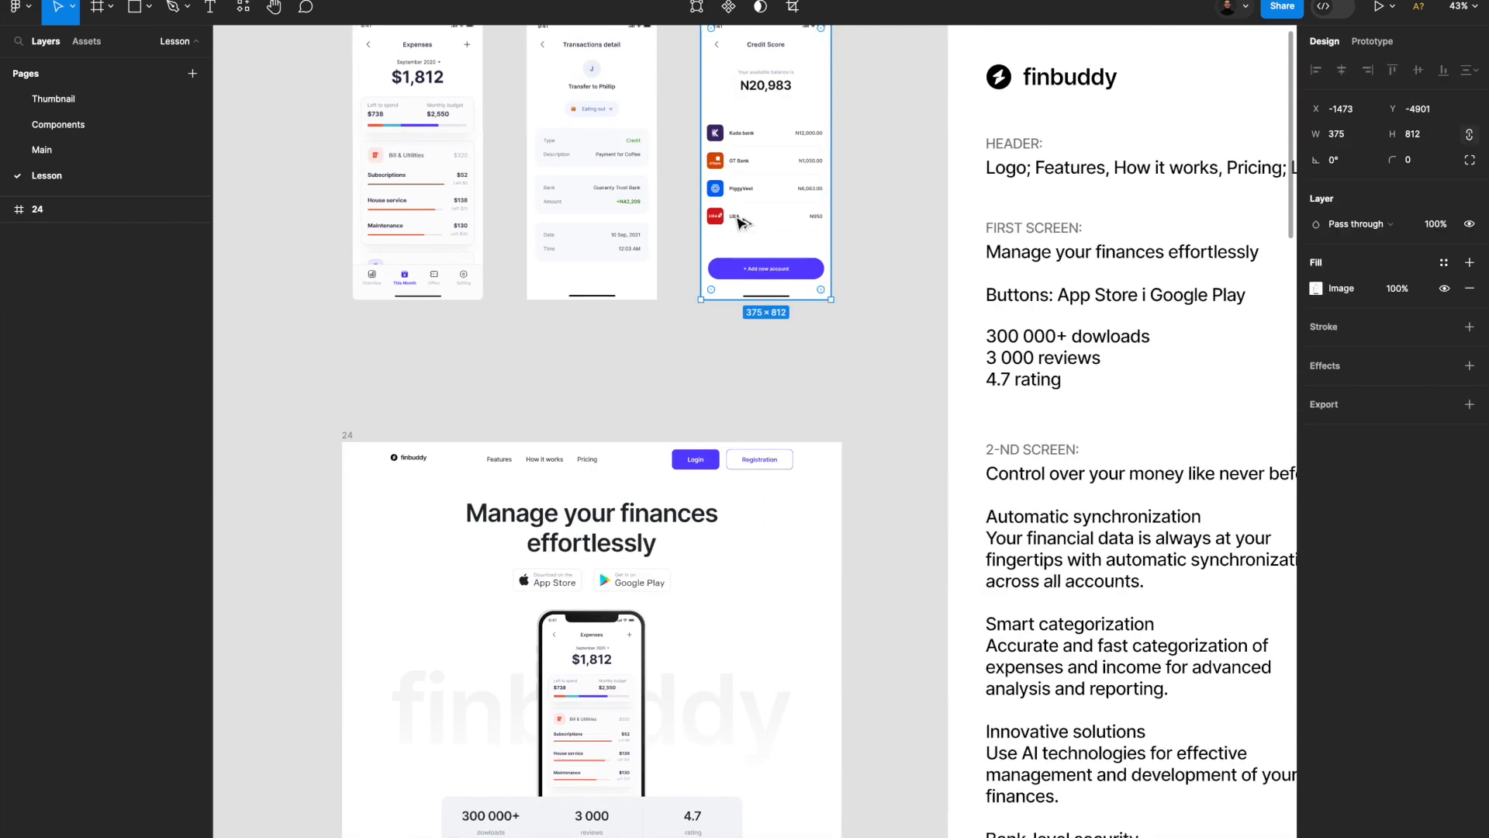
scroll(788, 614, down, 8)
double_click(475, 533)
click(416, 522)
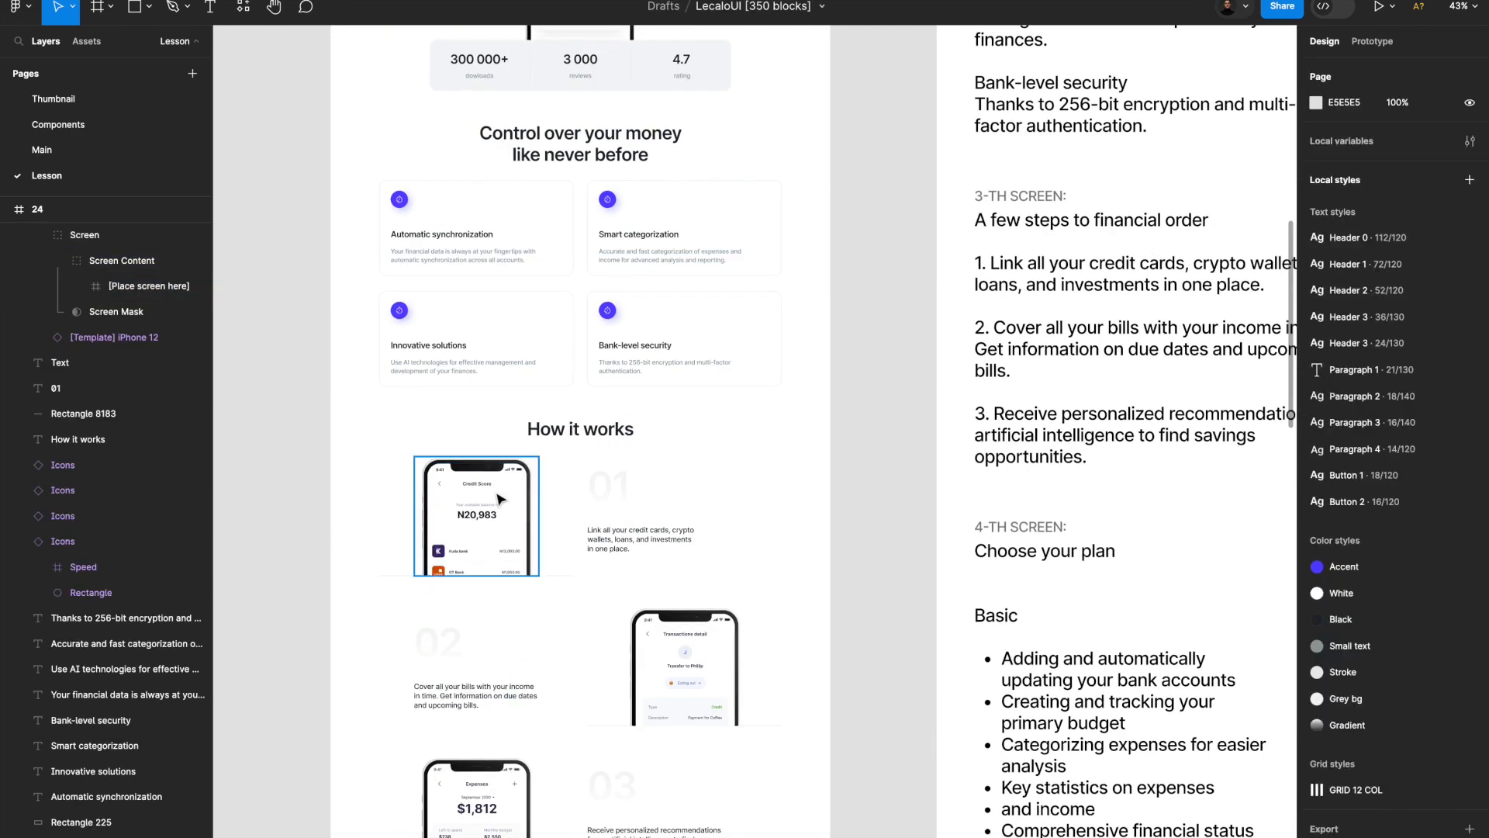
Move the two-card Pricing block into the landing page directly below step 03, at X 0, Y 3430.
ctrl+scroll(797, 442, down, 4)
scroll(803, 440, down, 5)
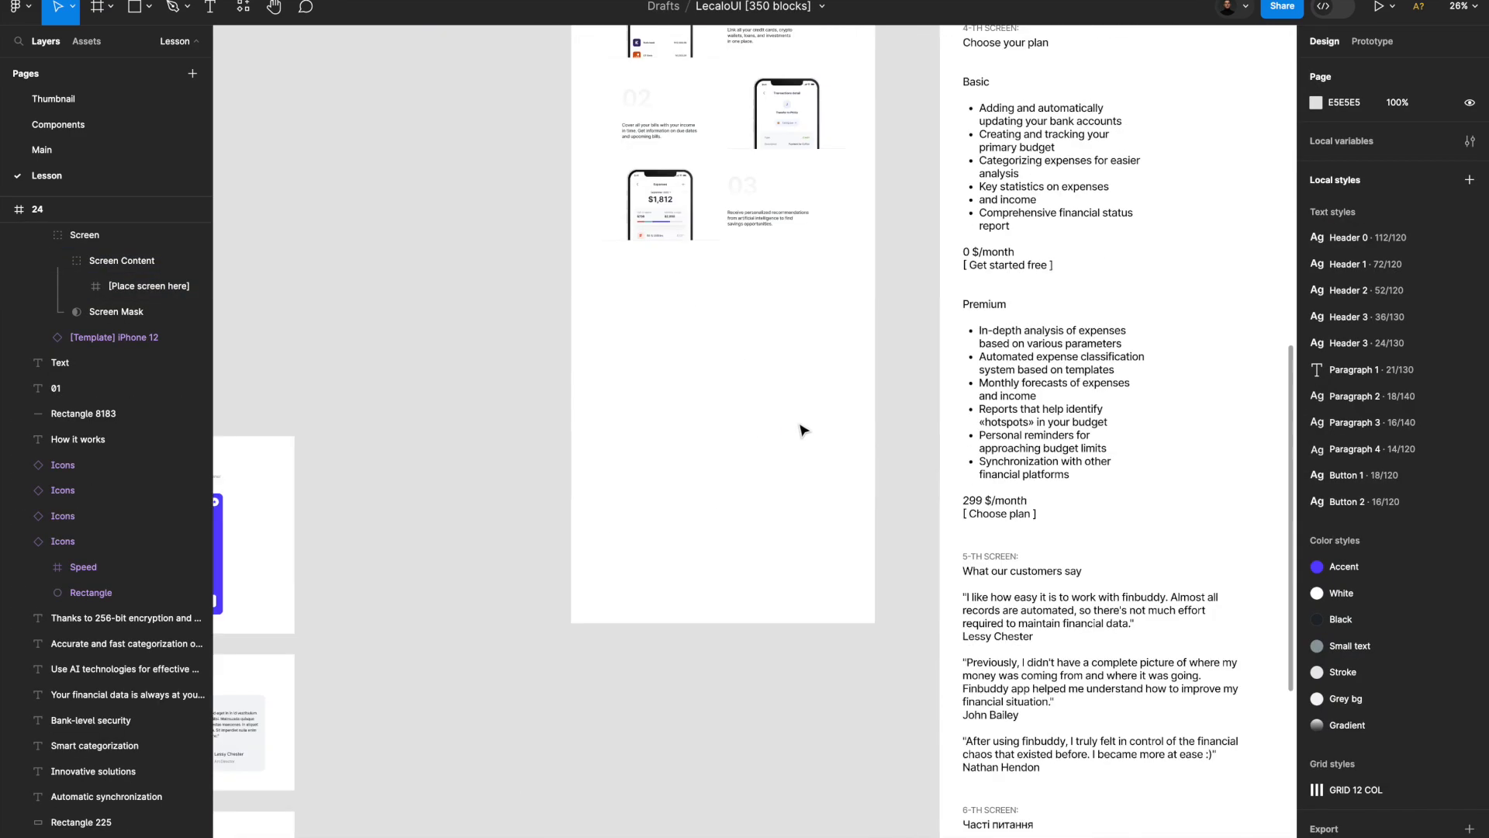
ctrl+scroll(801, 426, down, 3)
click(426, 416)
drag(426, 416, 781, 356)
ctrl+scroll(781, 356, up, 3)
drag(871, 401, 871, 393)
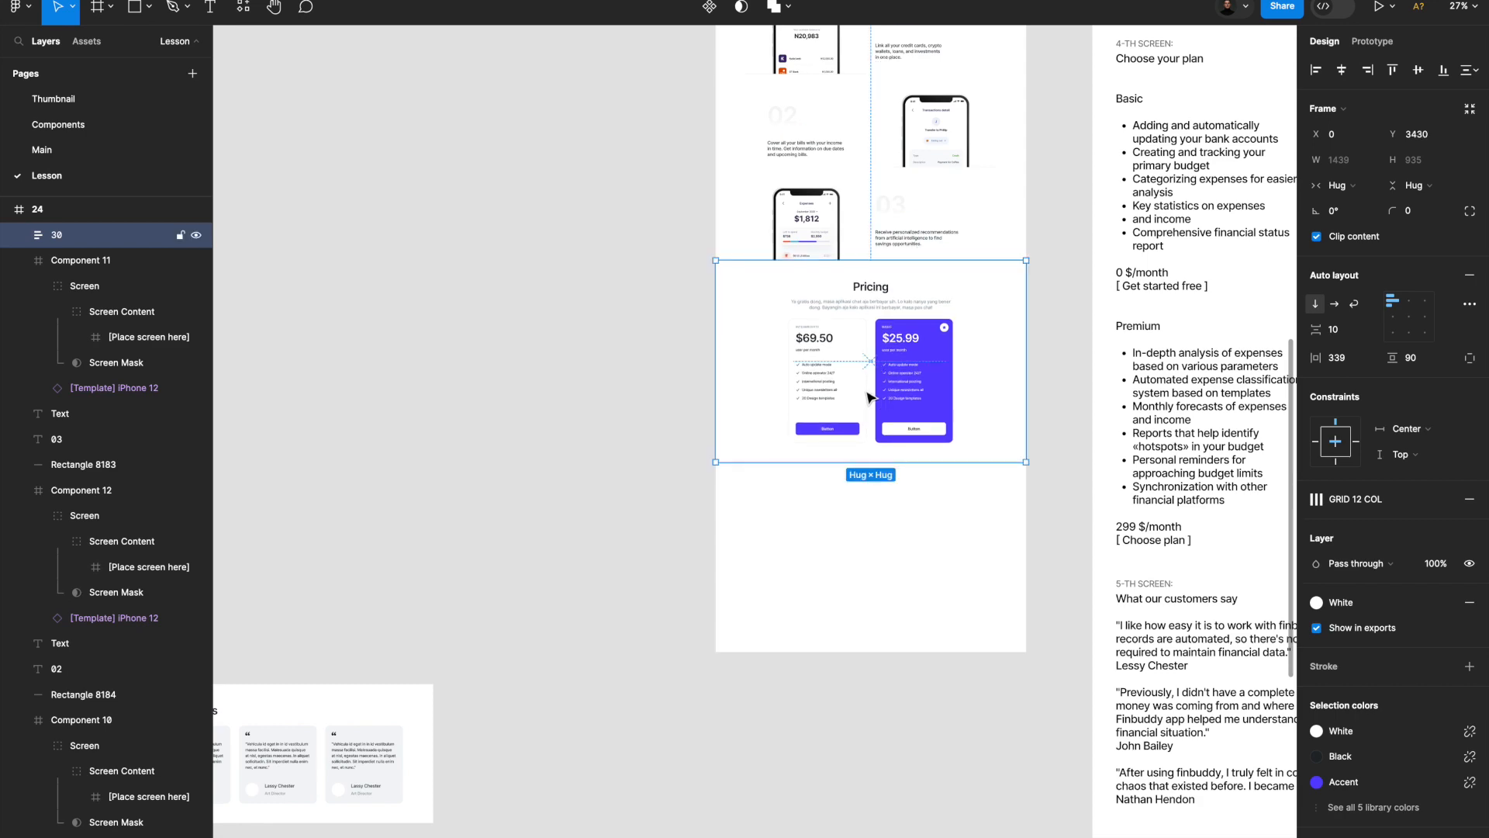
Replace the Pricing heading with "Choose your plan" copied from the 4-th screen text.
ctrl+scroll(871, 393, up, 3)
scroll(871, 392, right, 4)
scroll(911, 211, up, 2)
double_click(911, 211)
click(1005, 95)
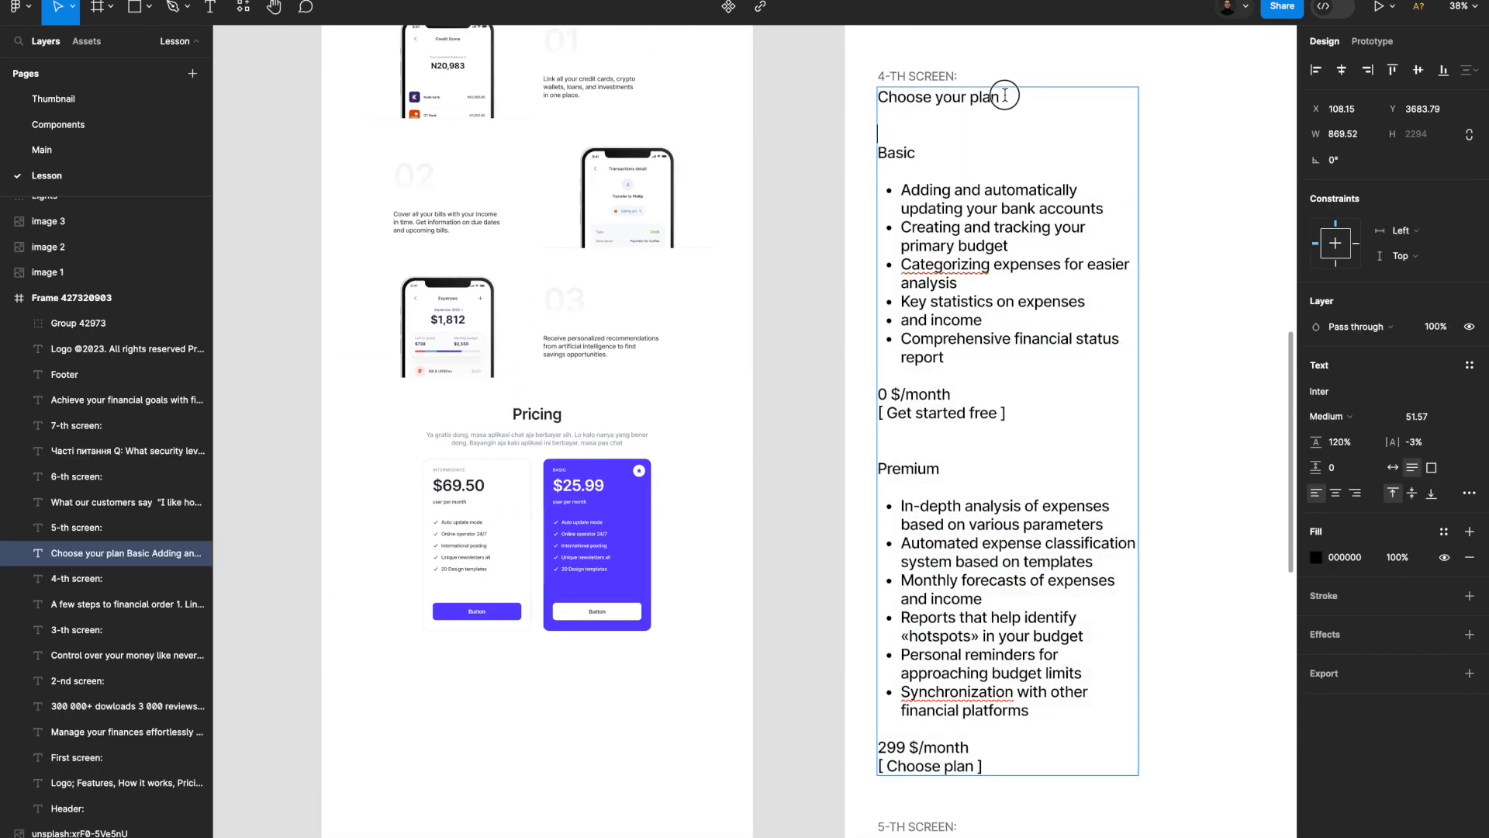
triple_click(937, 96)
key(ctrl+c)
double_click(535, 412)
key(ctrl+v)
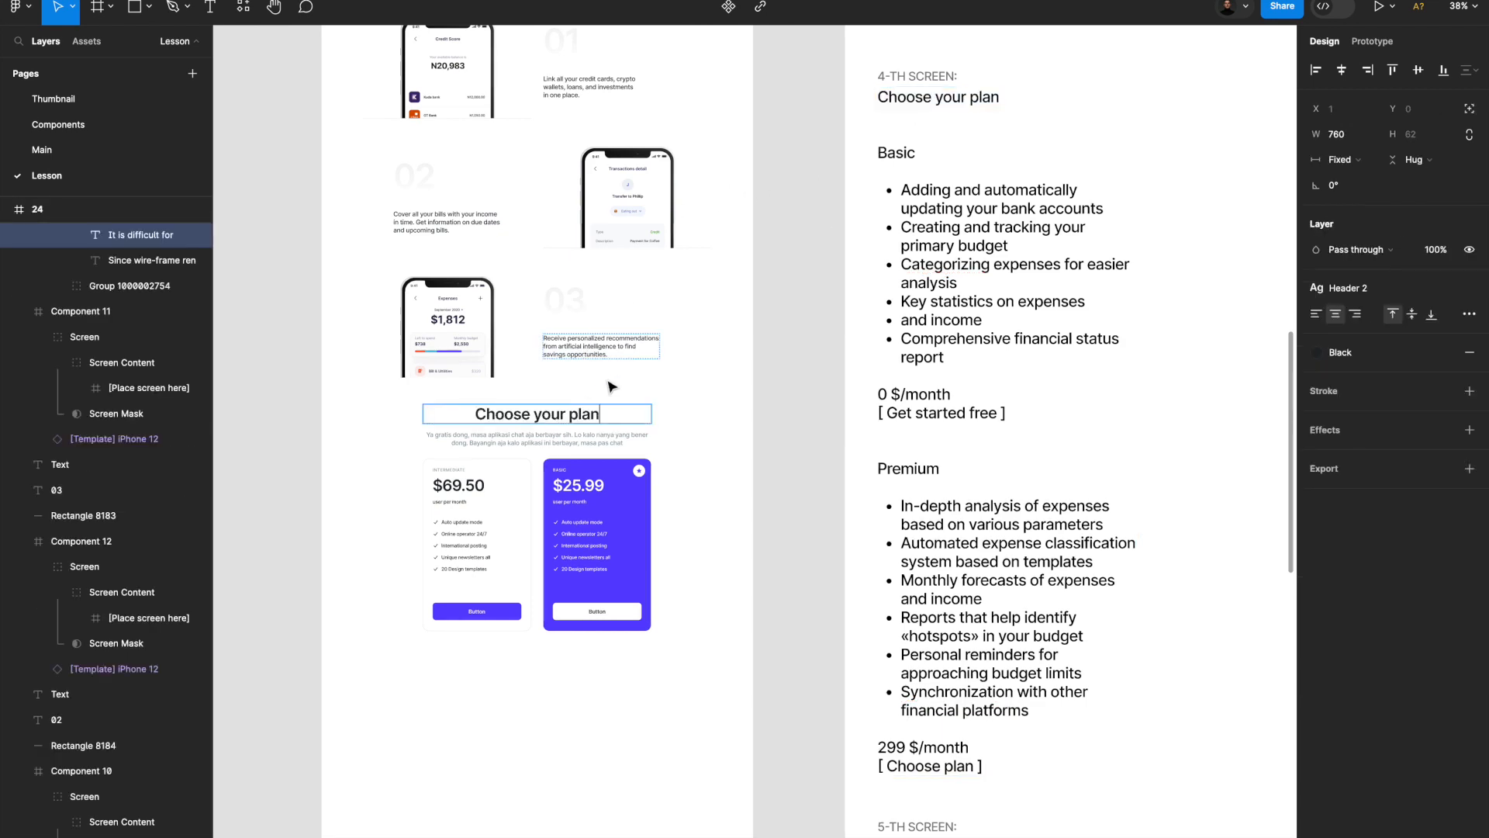
Delete the placeholder paragraph under the "Choose your plan" heading.
scroll(538, 413, left, 3)
scroll(540, 422, up, 5)
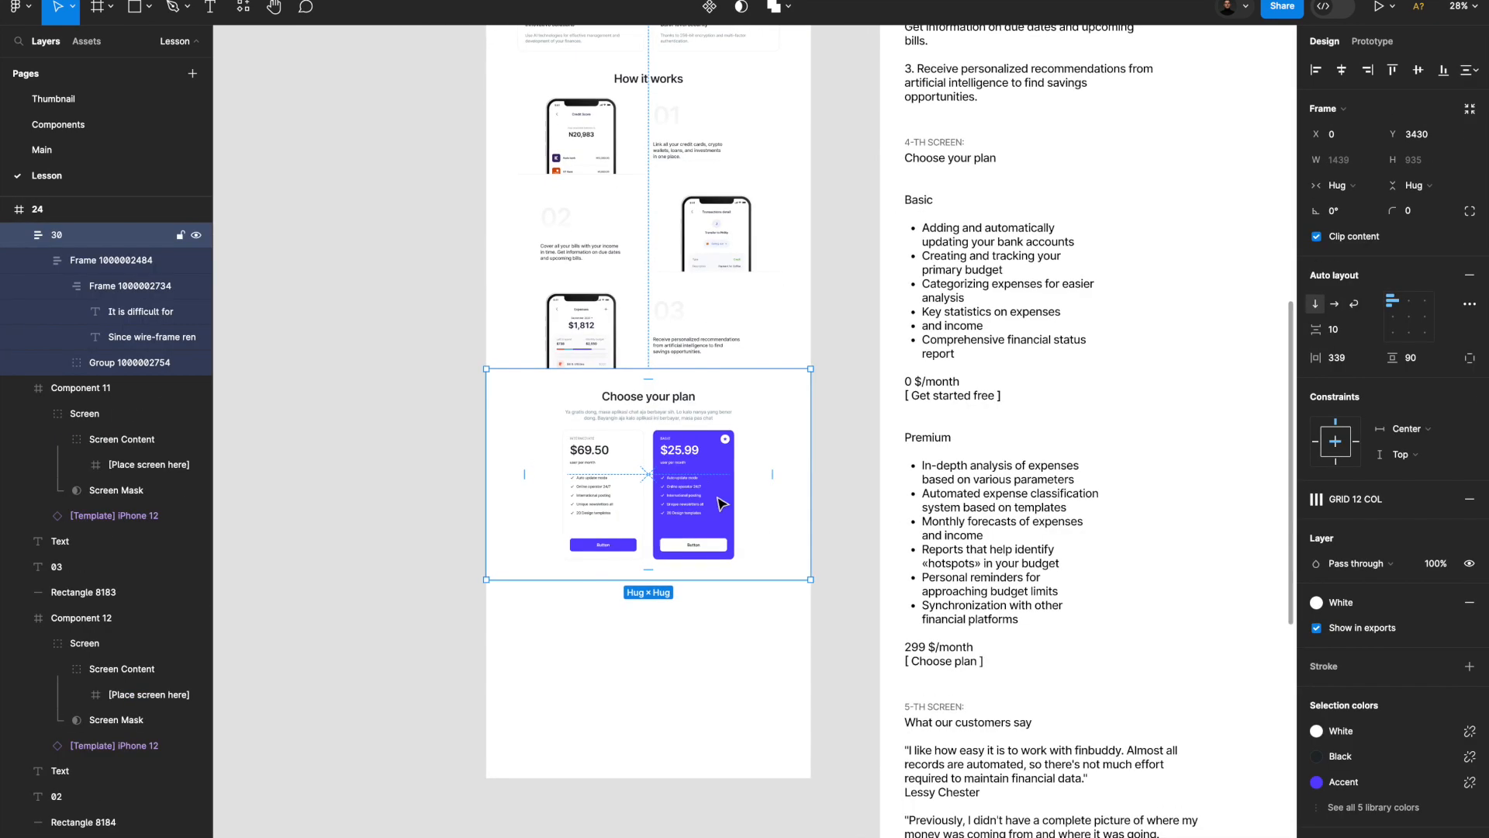
double_click(913, 353)
double_click(905, 302)
scroll(642, 497, up, 3)
click(850, 491)
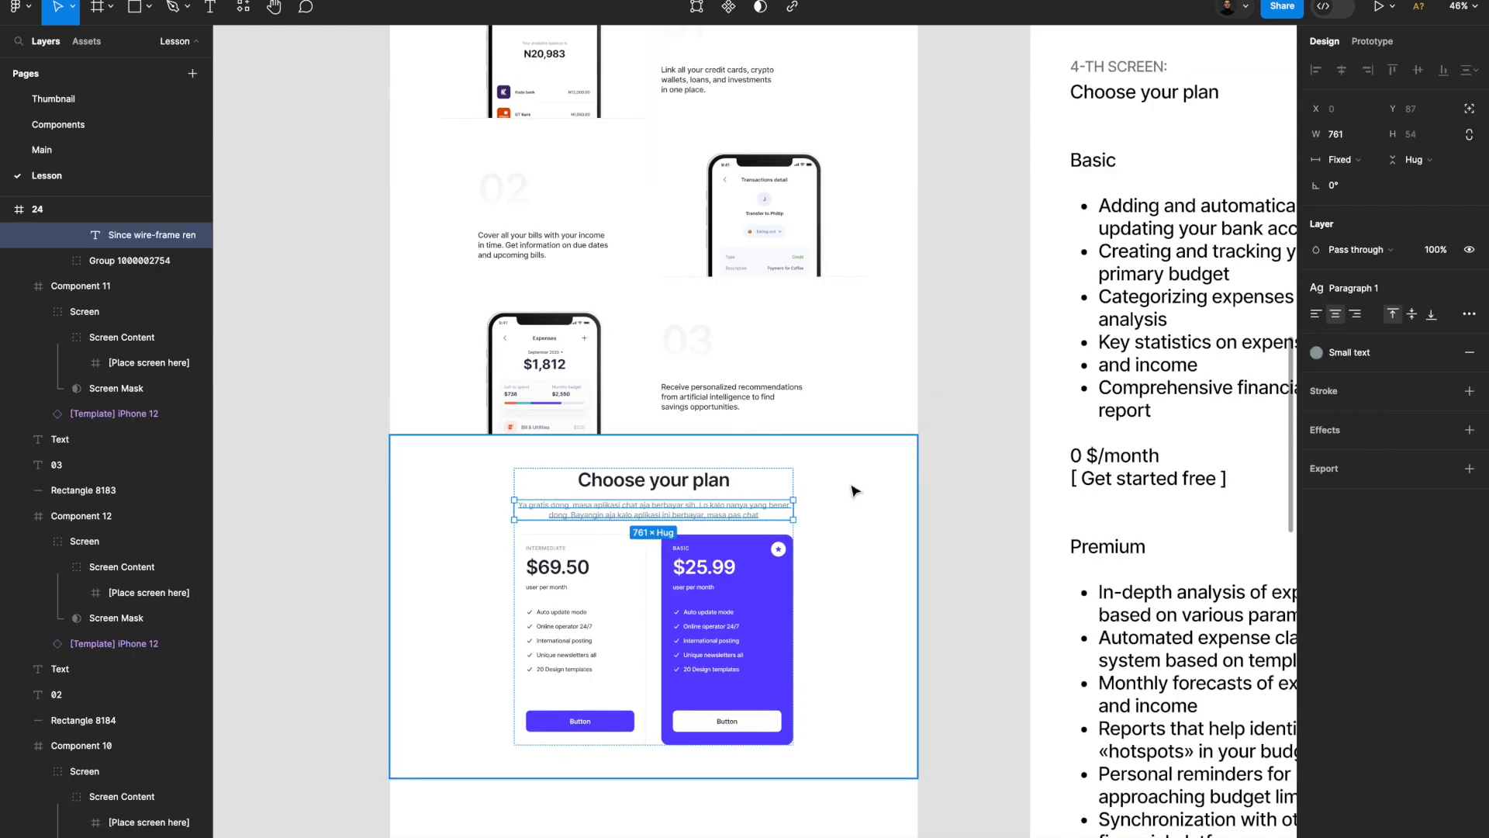
Label the plan cards Basic and Premium, and fill in their supplied feature texts and the monthly prices $0 and $15.
double_click(555, 519)
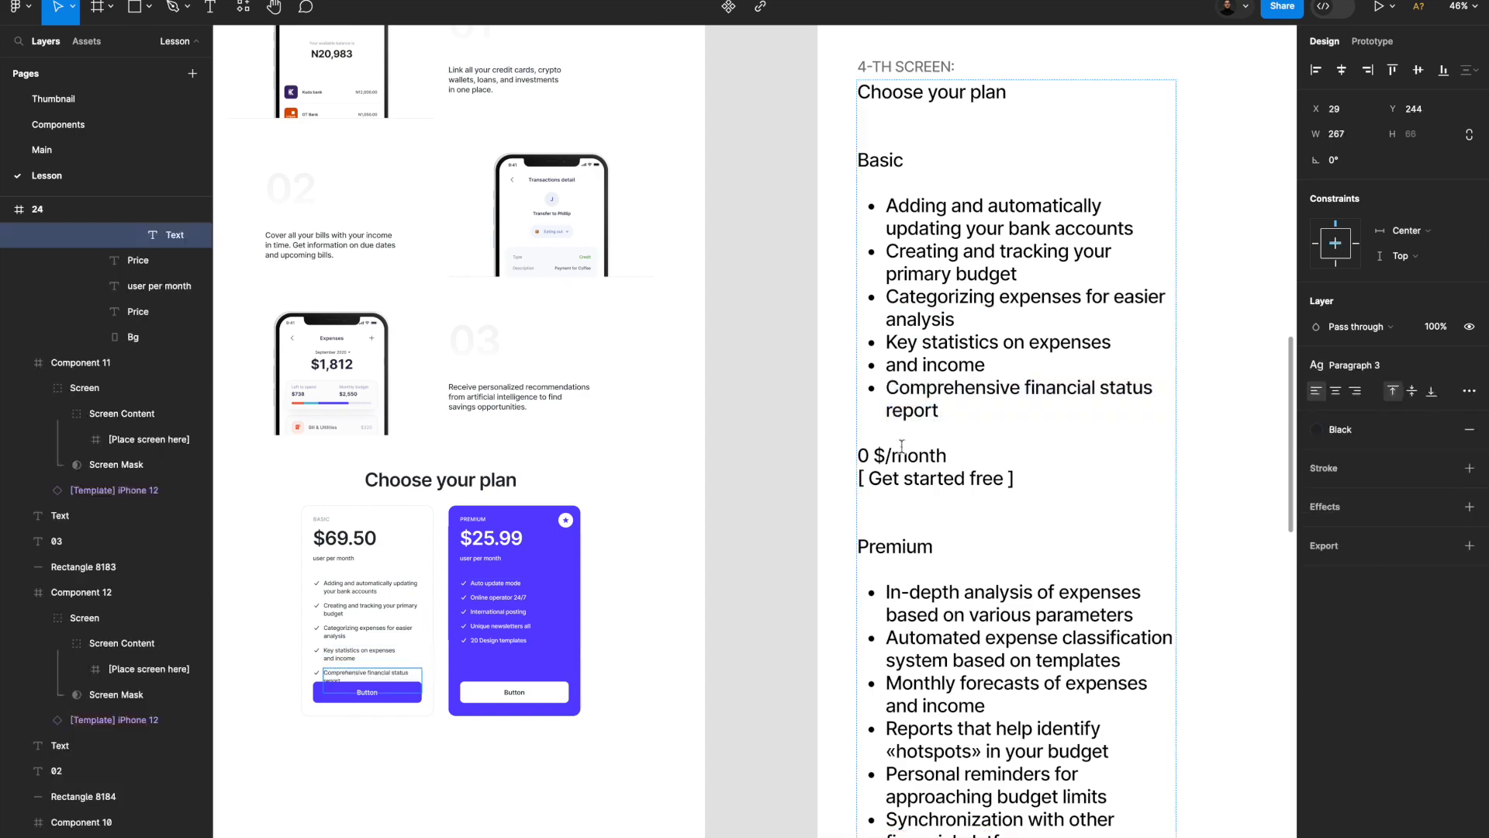
text(Monthly forecasts of expenses and income)
Add "Synchronization with other financial platforms" to the Premium card's feature list and move both cards' buttons lower.
scroll(887, 778, down, 2)
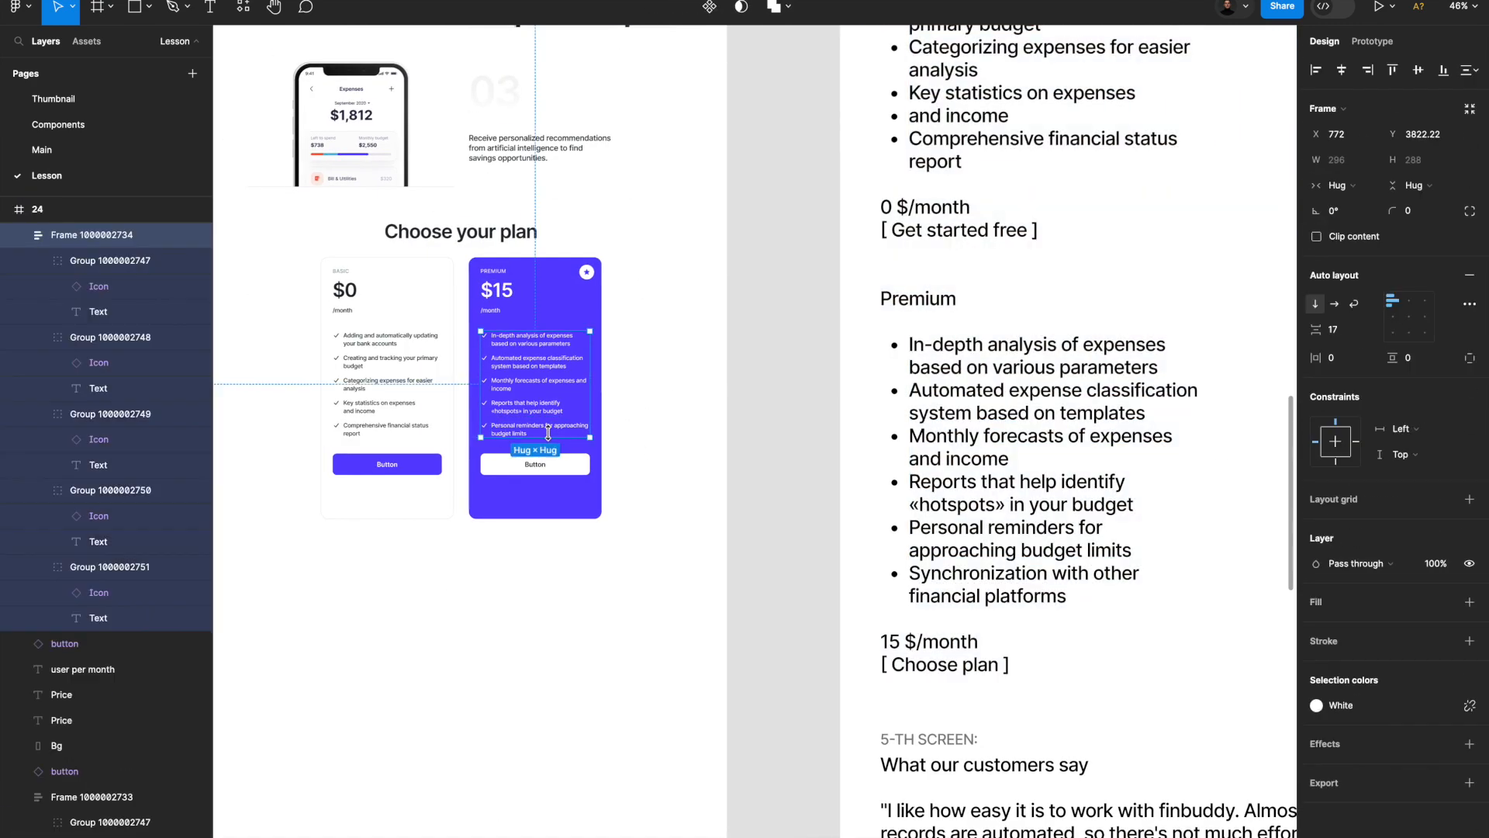
shift+click(466, 500)
scroll(457, 326, up, 4)
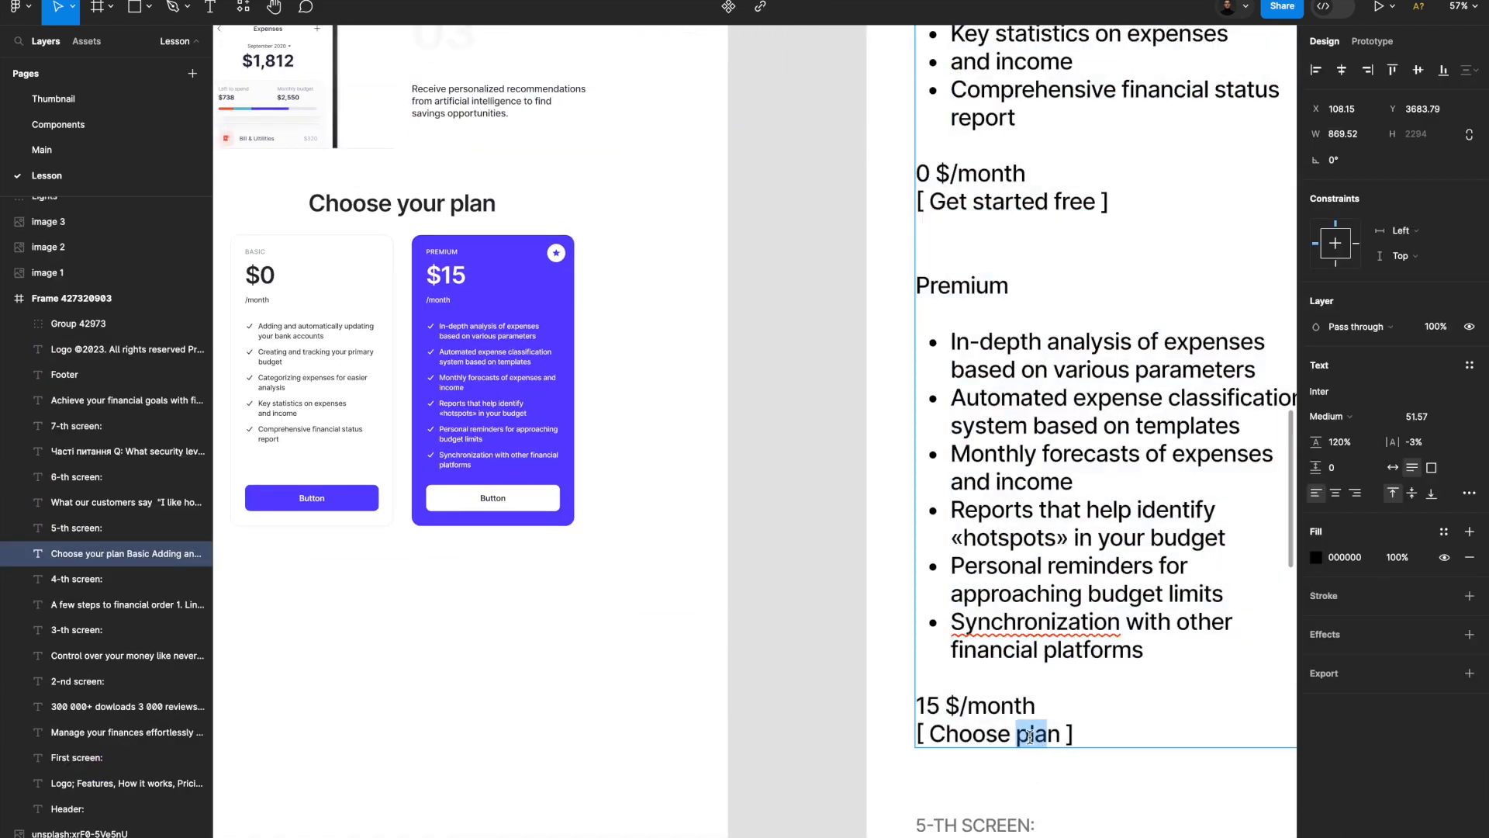
Label the plan card buttons "Get started free" and "Choose plan" using the supplied pricing text.
drag(1096, 202, 933, 203)
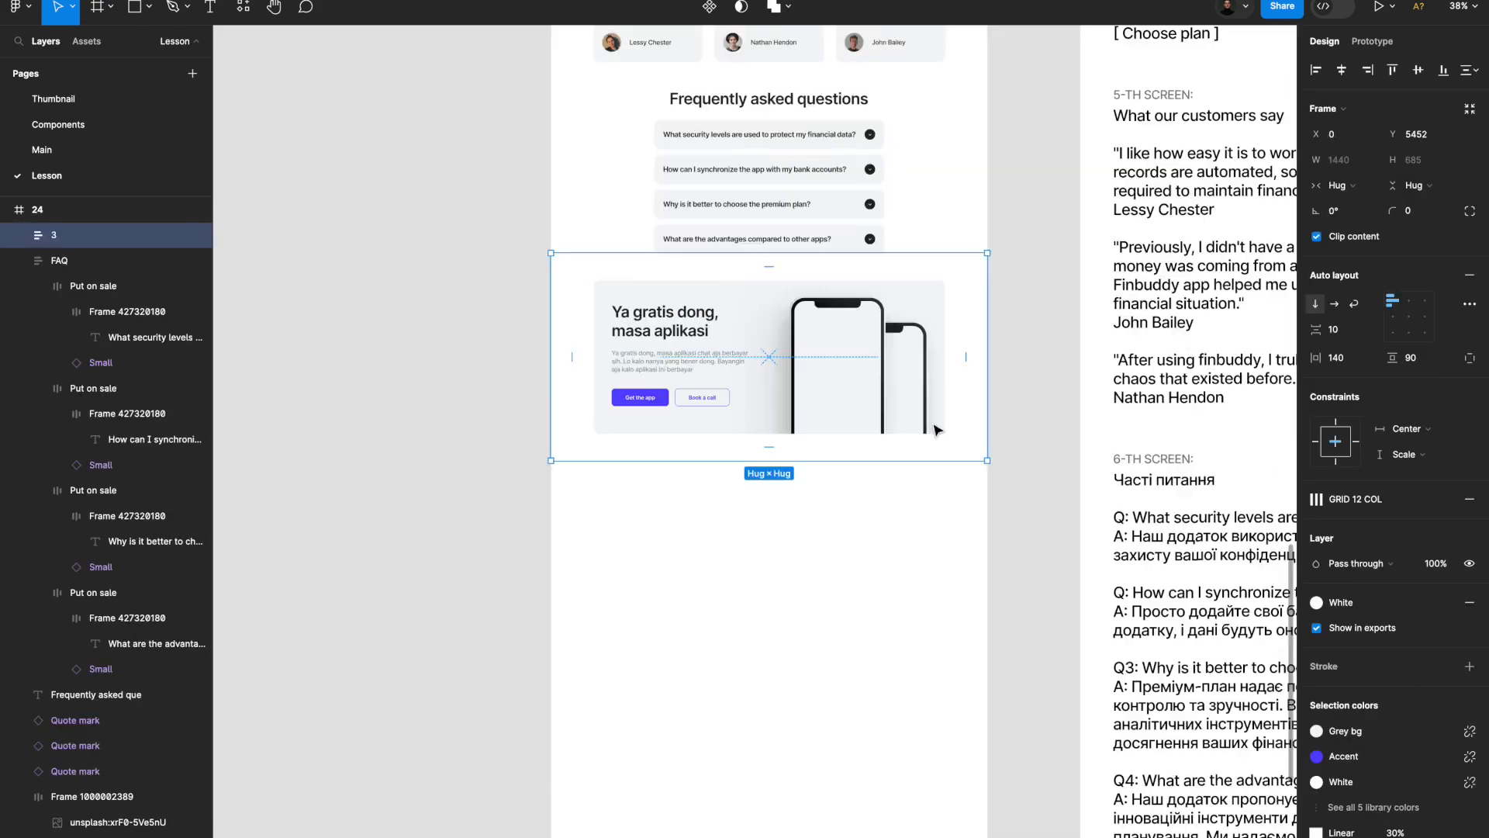
Give the call-to-action banner the heading "Achieve your financial goals with finbuddy" and replace its buttons with App Store and Google Play badges.
click(572, 428)
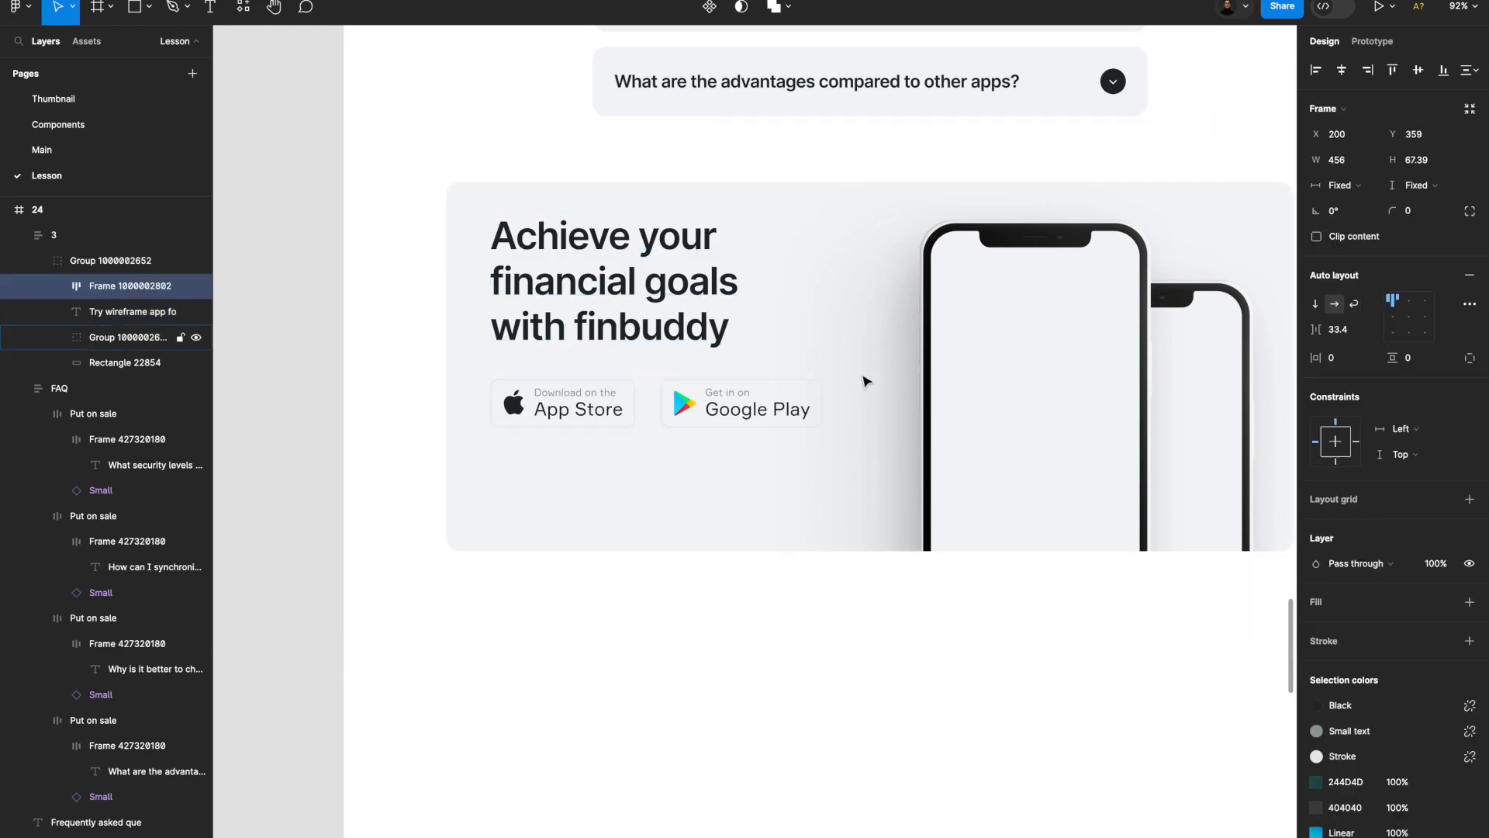
click(671, 387)
Recolour the call-to-action banner's background to Accent and its heading and store badges to White.
click(681, 481)
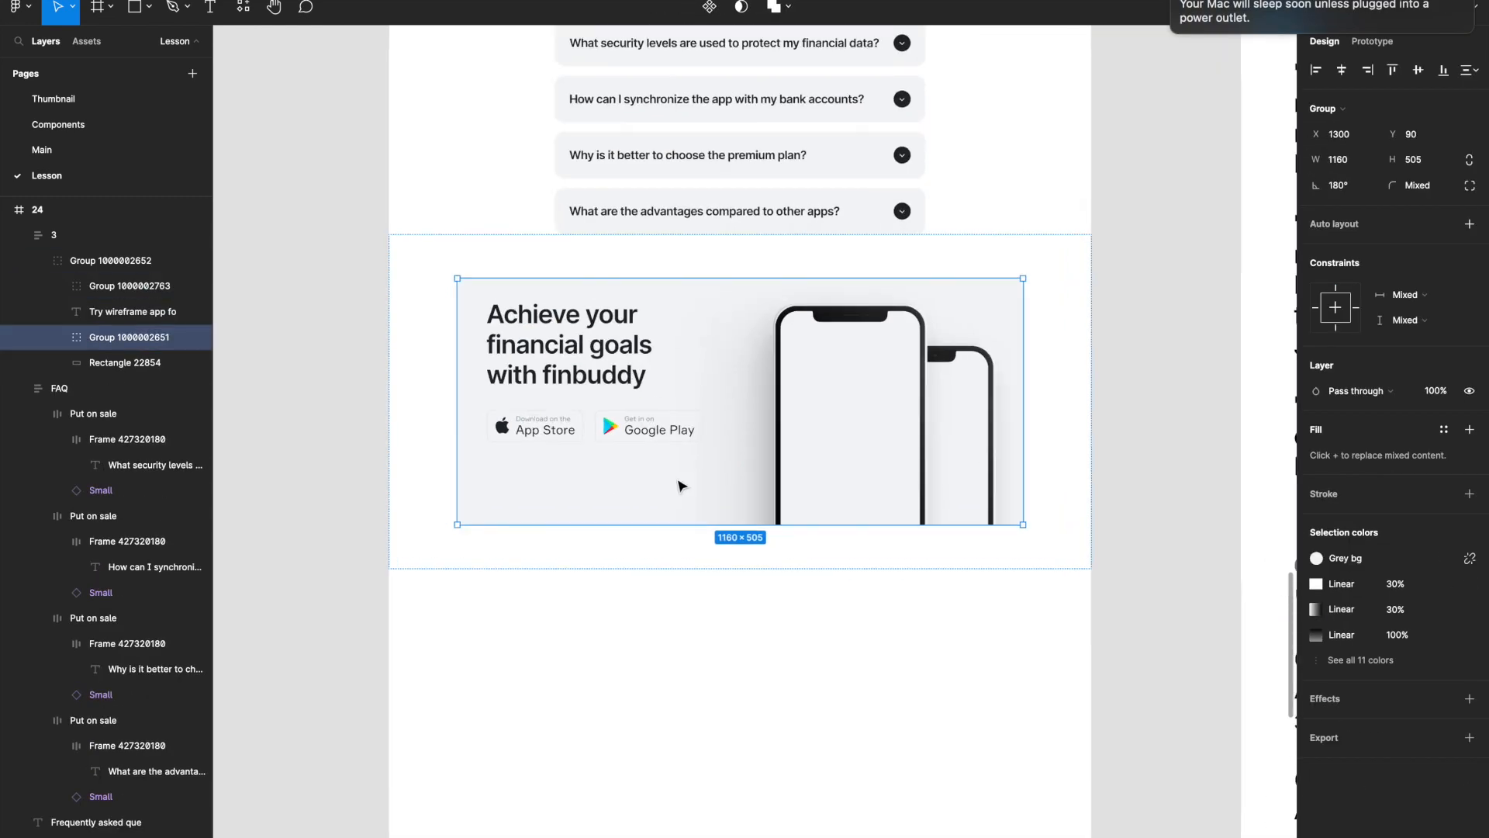
scroll(681, 486, up, 3)
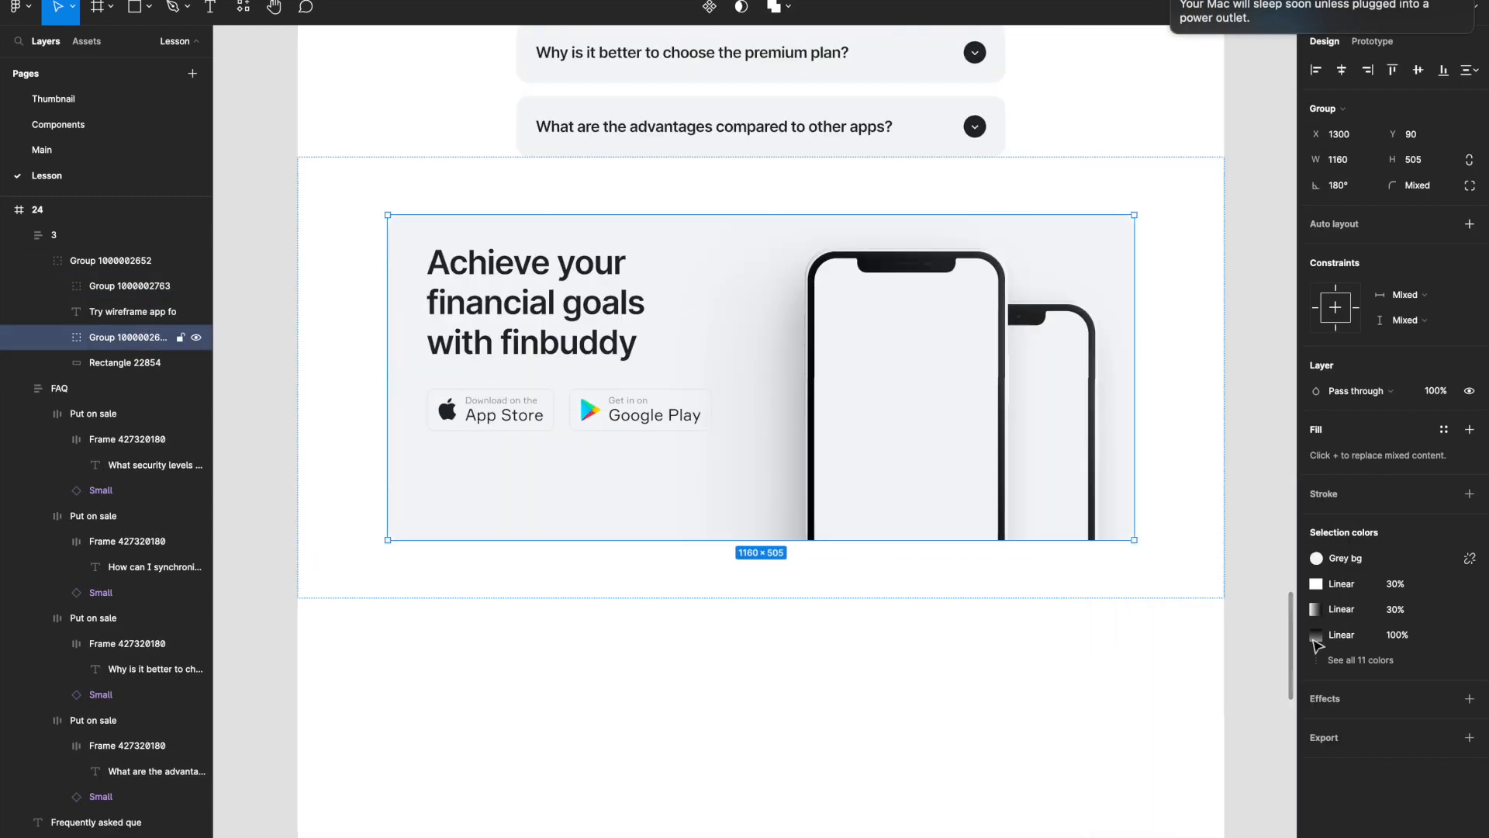
double_click(578, 389)
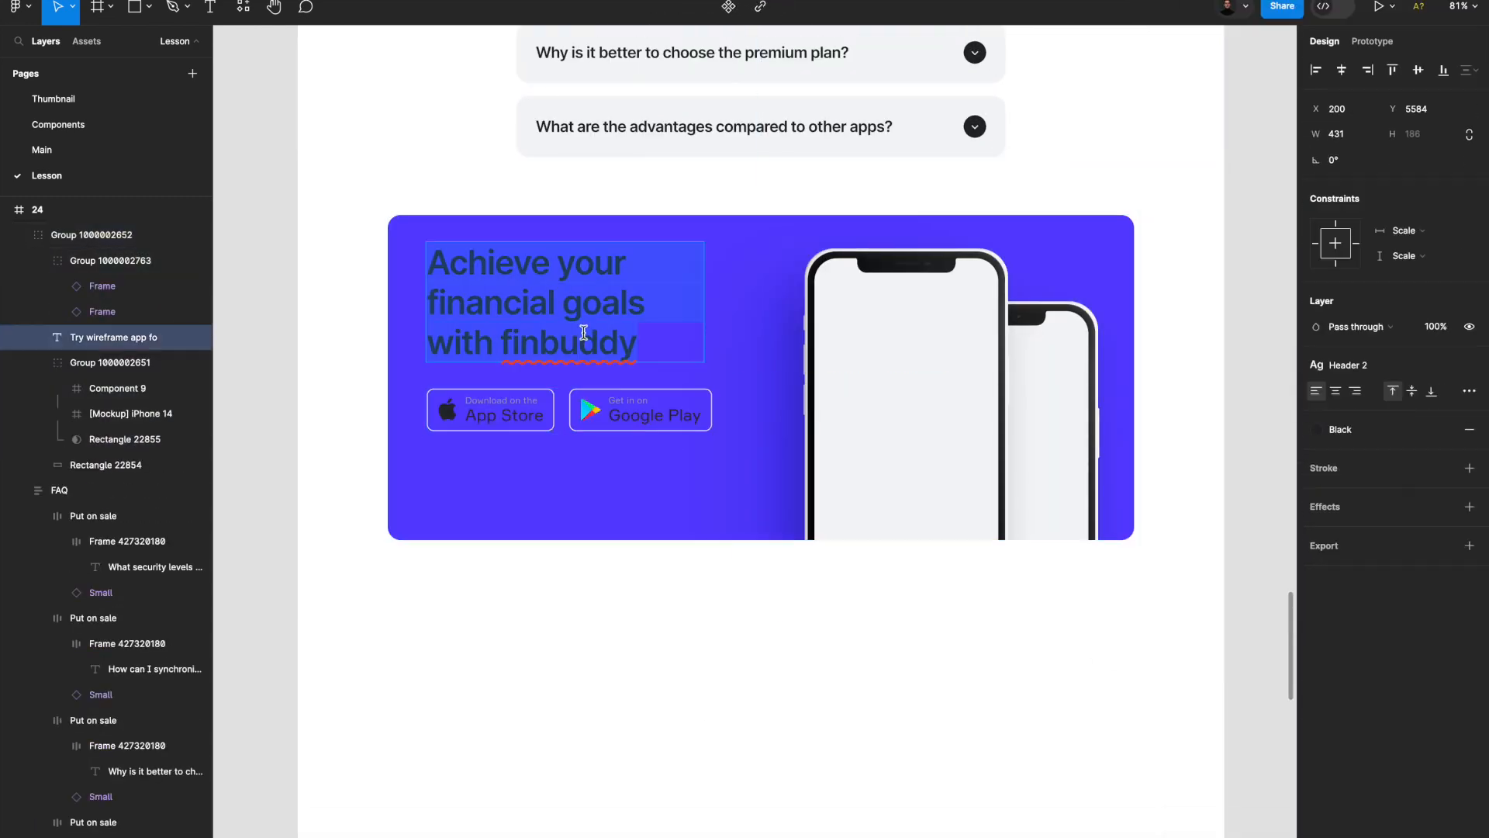
click(652, 430)
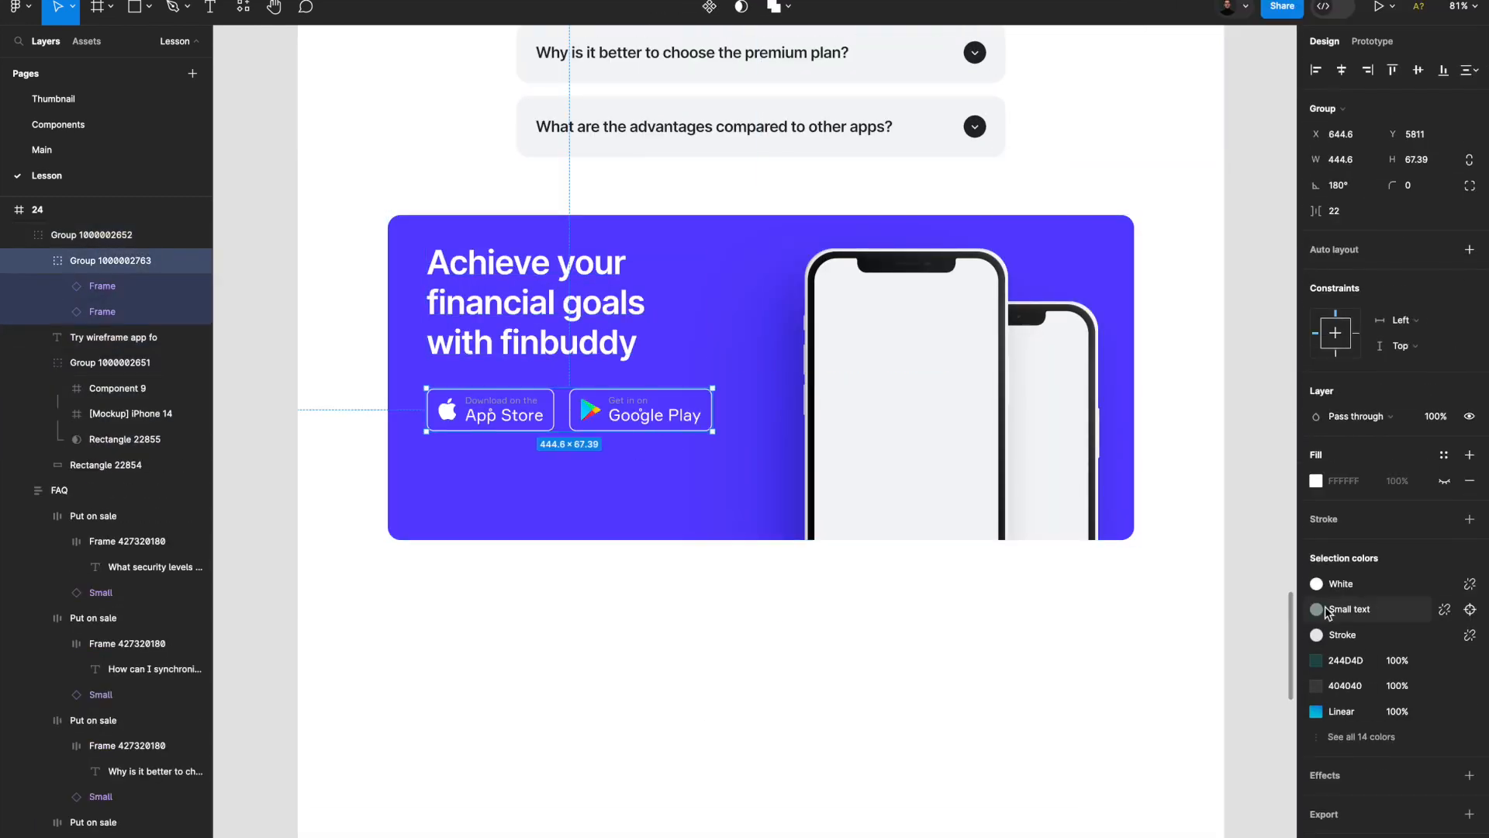
scroll(675, 473, down, 3)
click(597, 468)
Place the footer block with the finbuddy logo directly below the call-to-action banner.
scroll(621, 528, down, 3)
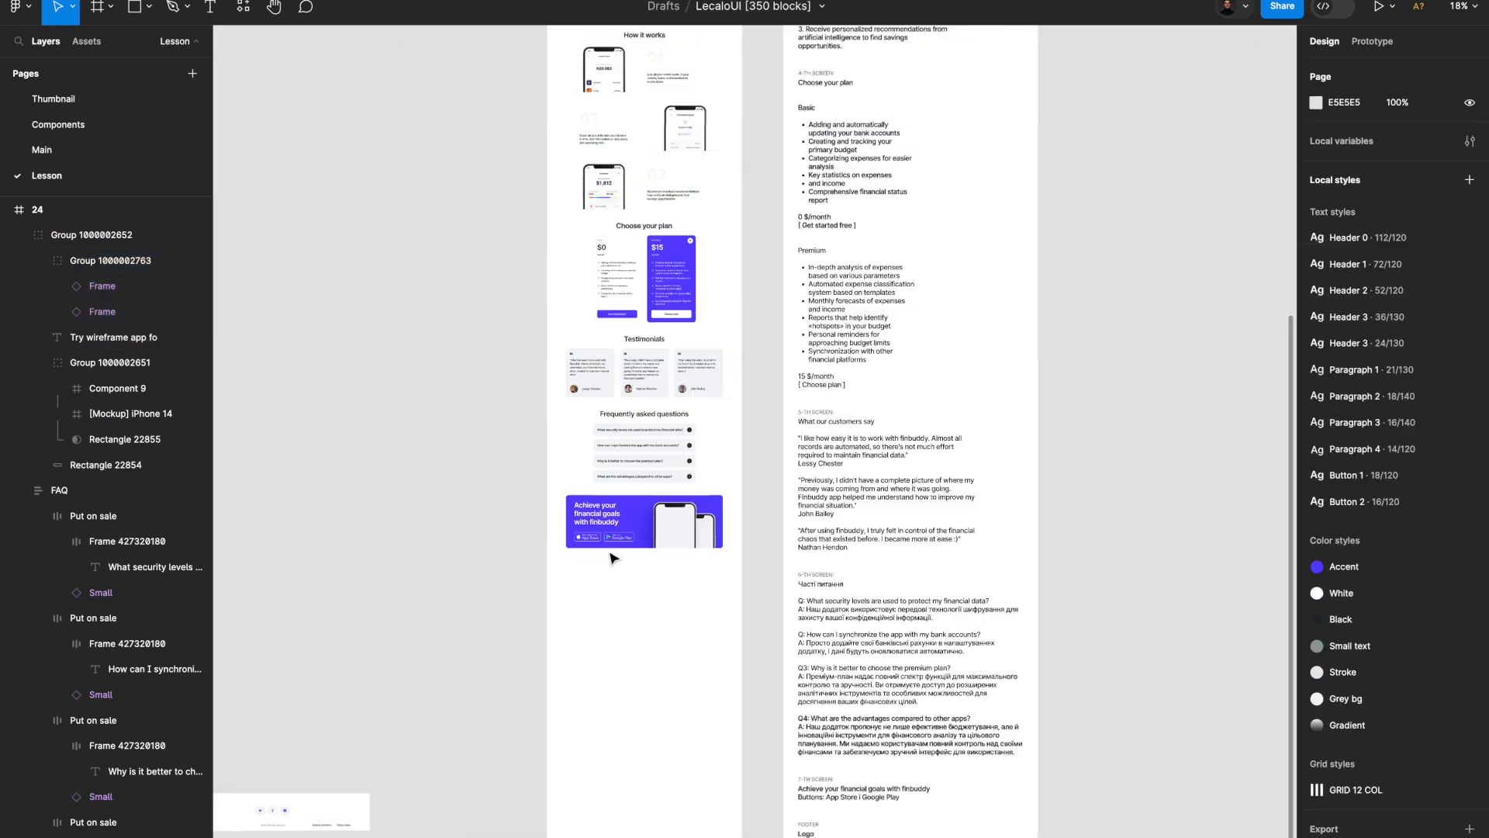
click(376, 702)
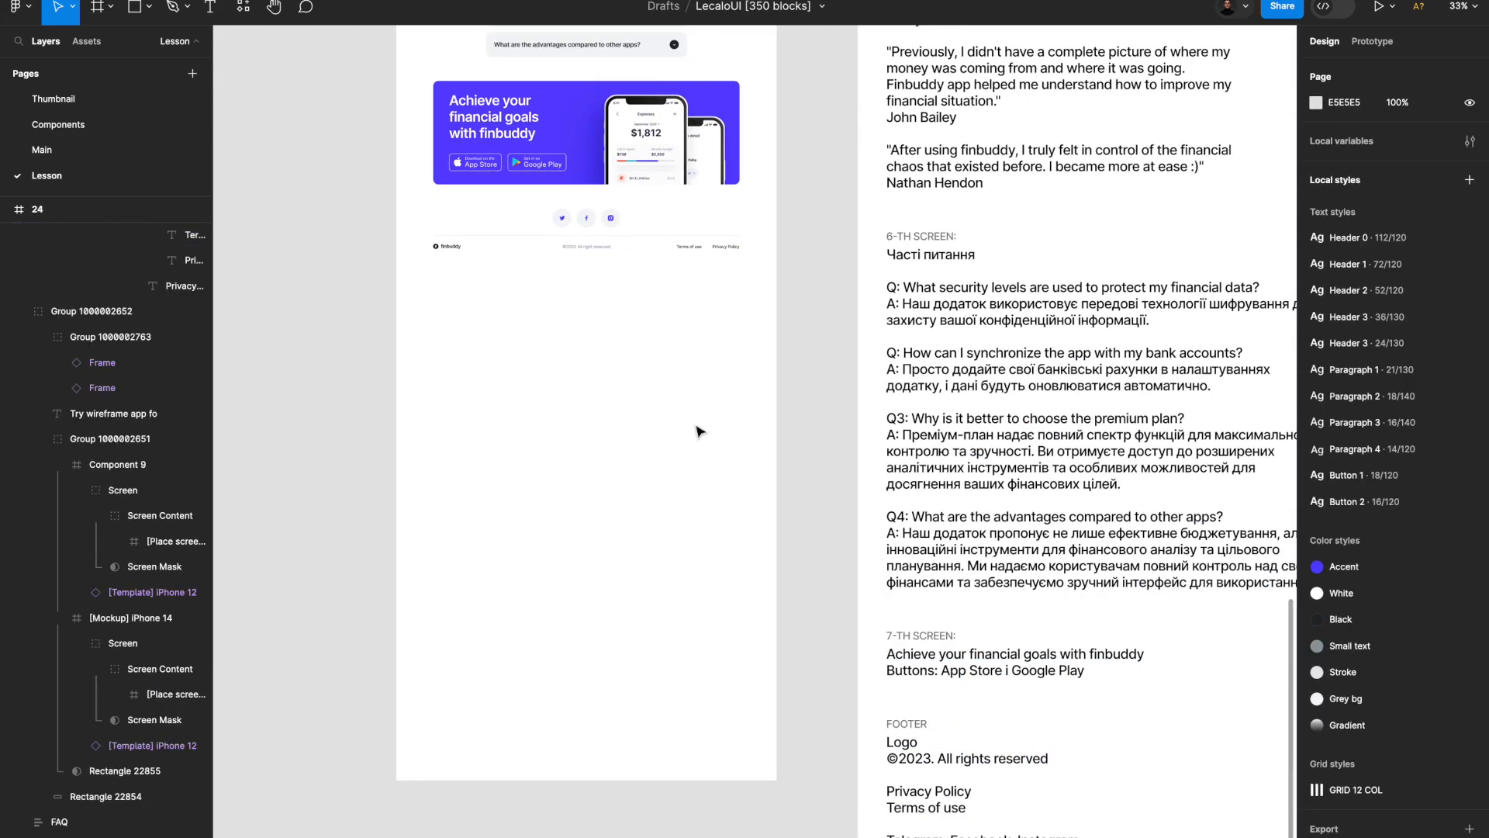
Switch the footer's Twitter icon to the telegram variant.
scroll(566, 239, up, 4)
click(611, 207)
click(613, 203)
scroll(488, 117, up, 5)
click(642, 292)
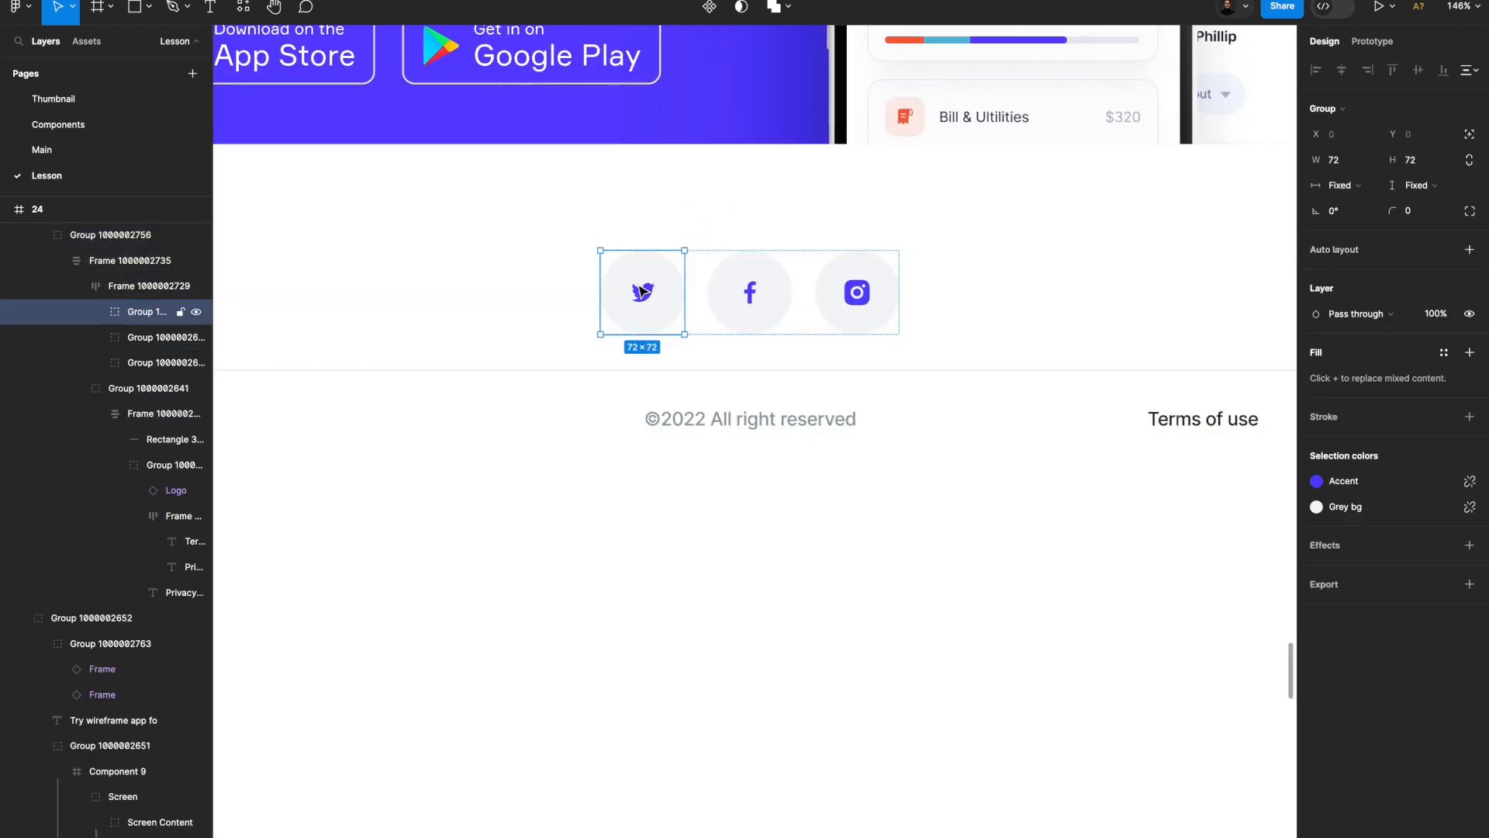
double_click(642, 292)
scroll(642, 292, up, 3)
click(1410, 278)
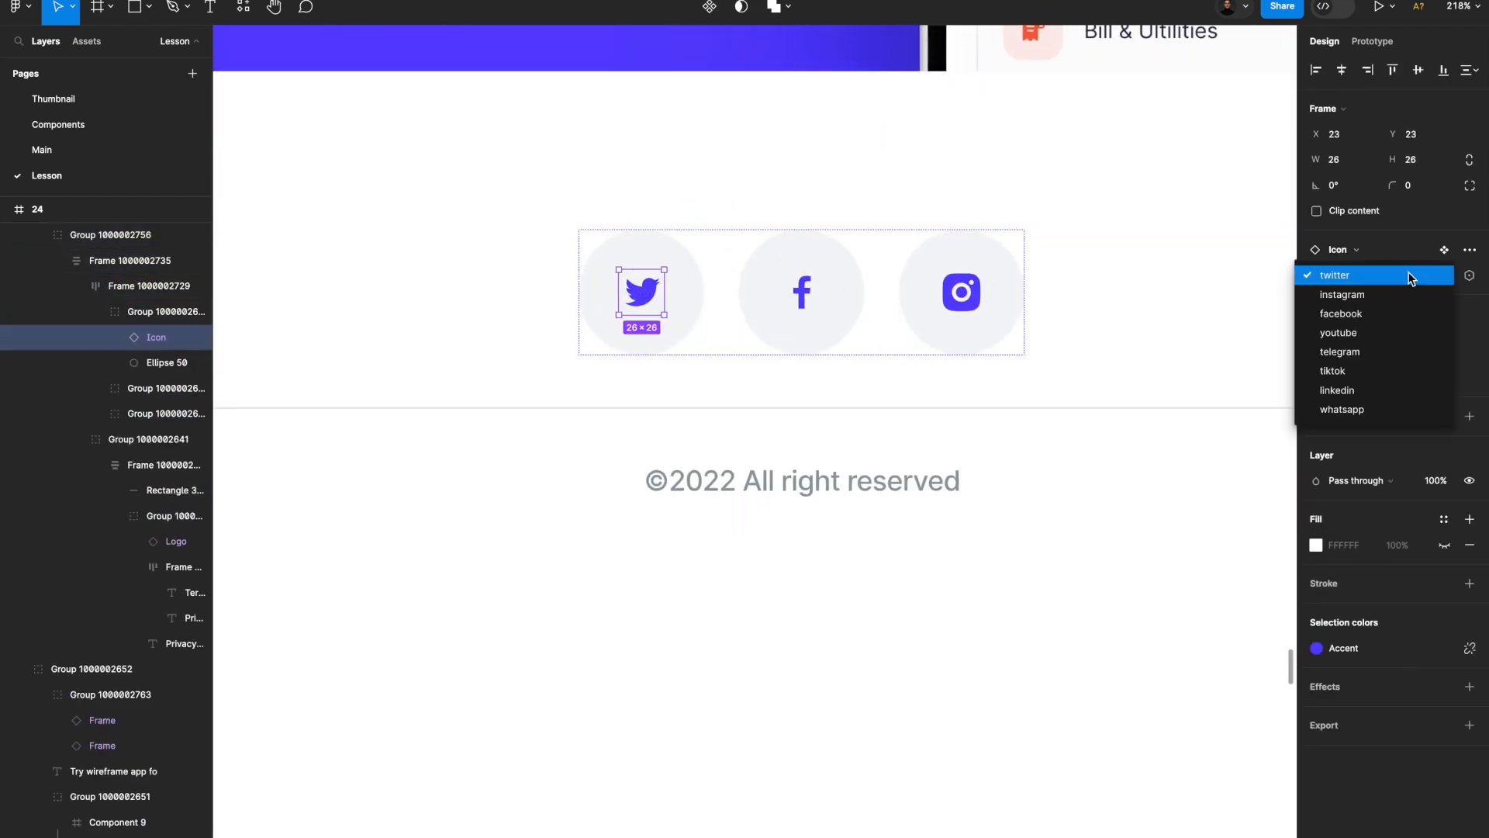
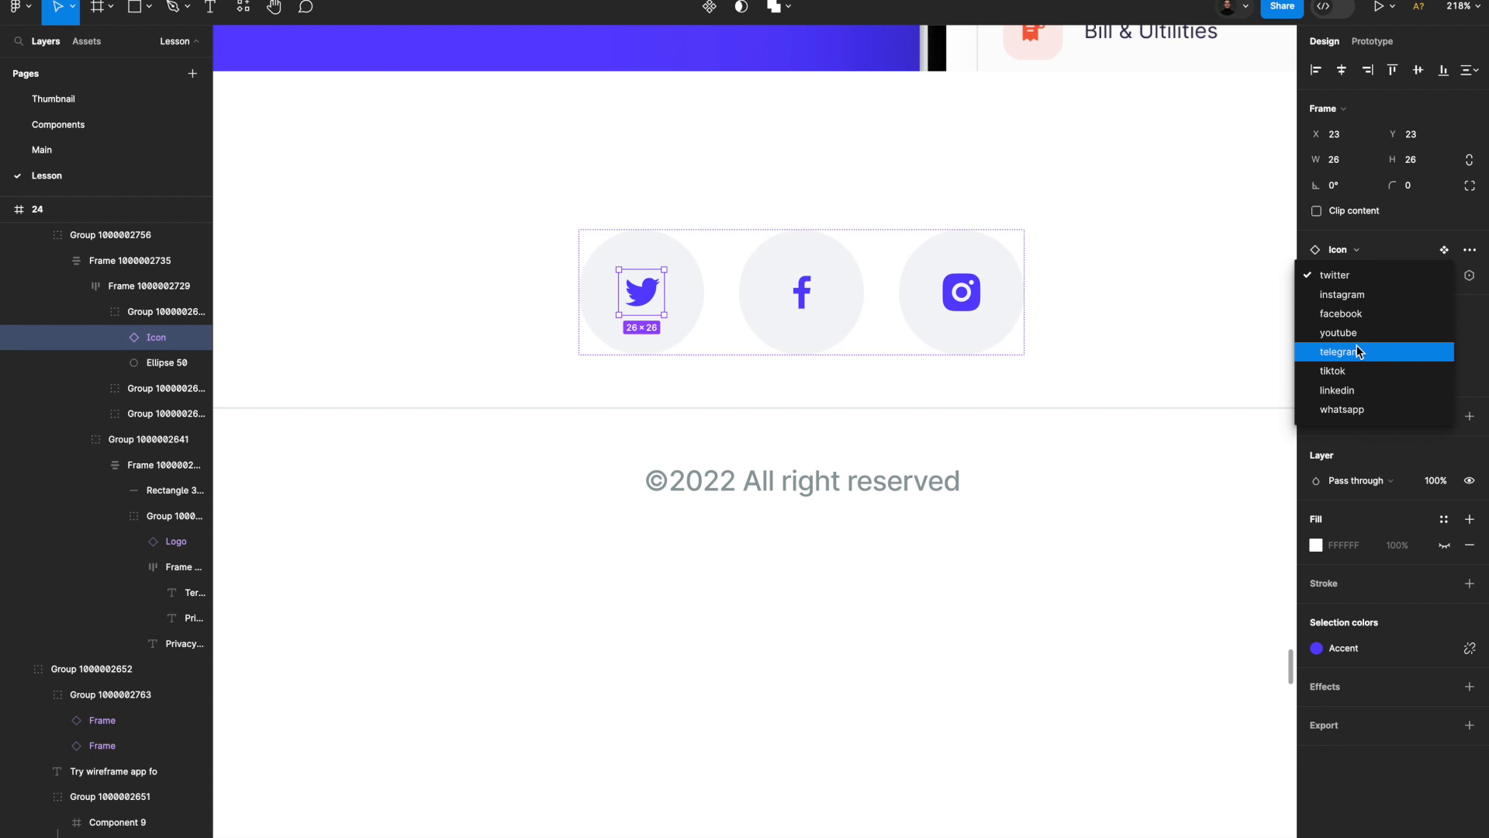
click(1356, 351)
click(781, 412)
scroll(781, 412, down, 5)
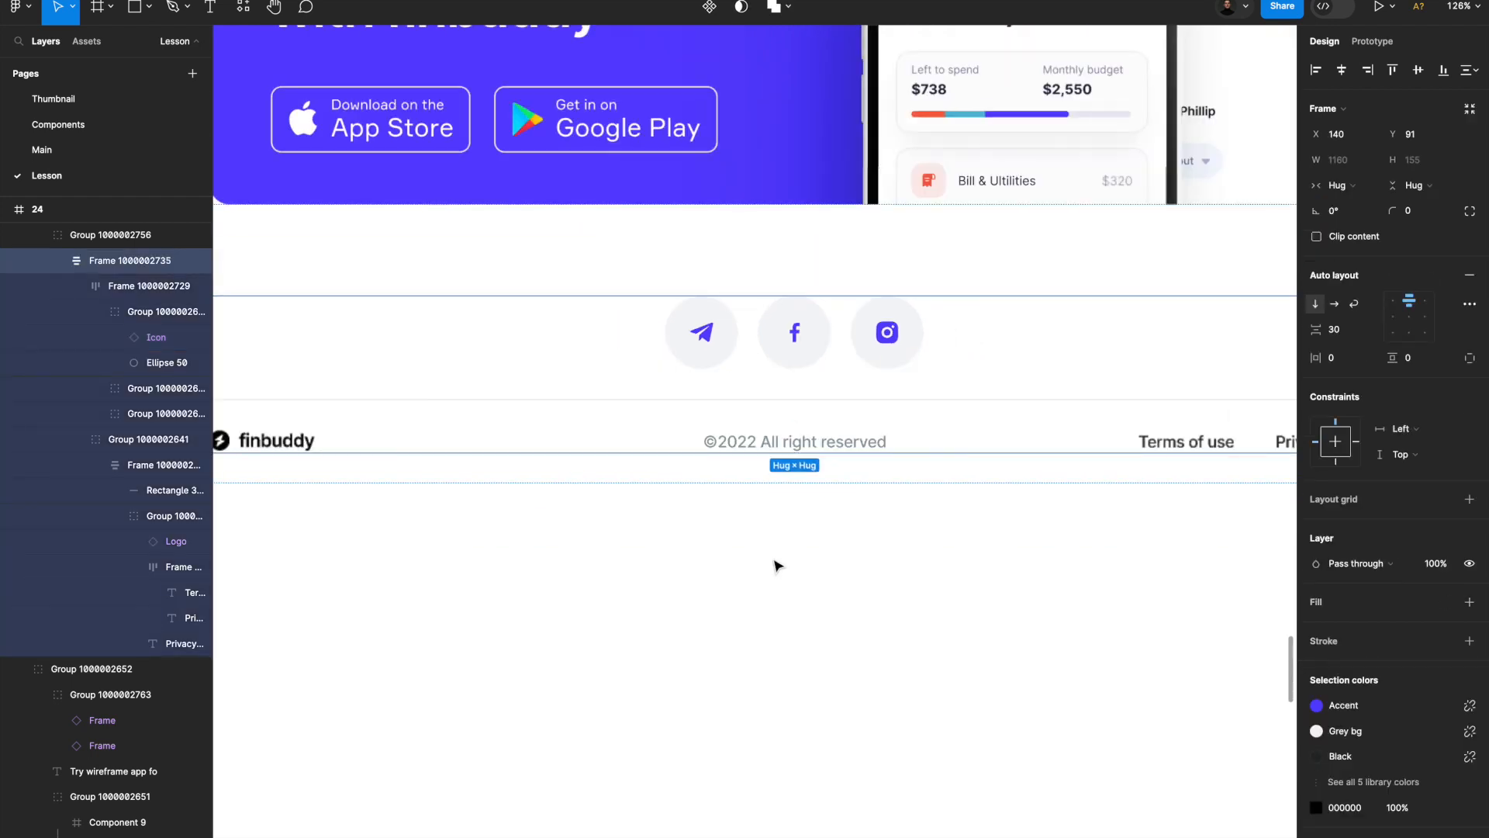
key(Escape)
Shorten page frame 24 to a height of about 6210 so it ends just below the footer.
scroll(801, 519, down, 10)
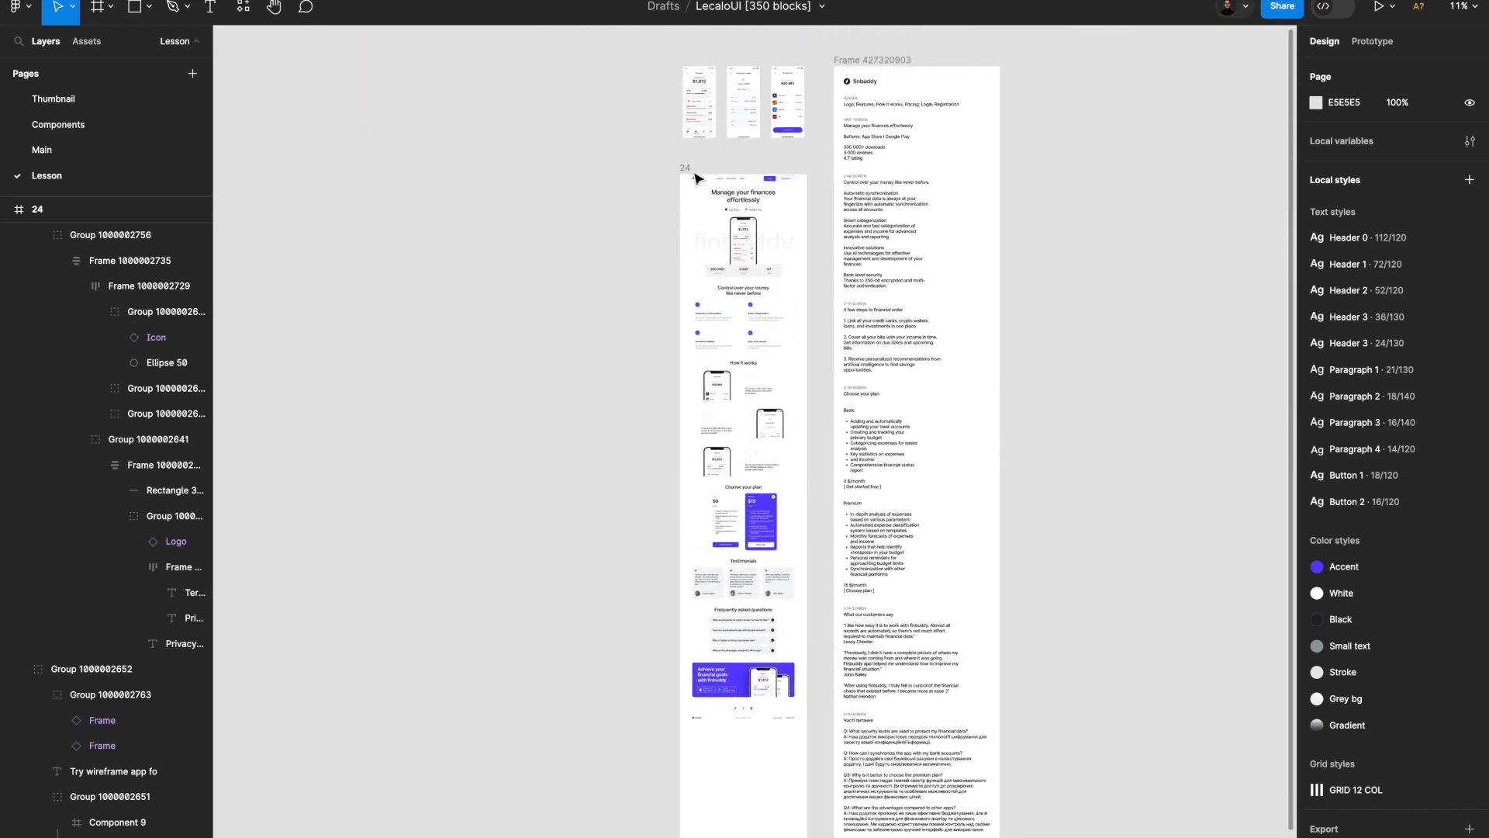
click(689, 168)
scroll(757, 316, up, 3)
scroll(765, 708, down, 5)
drag(748, 534, 749, 489)
scroll(750, 489, up, 8)
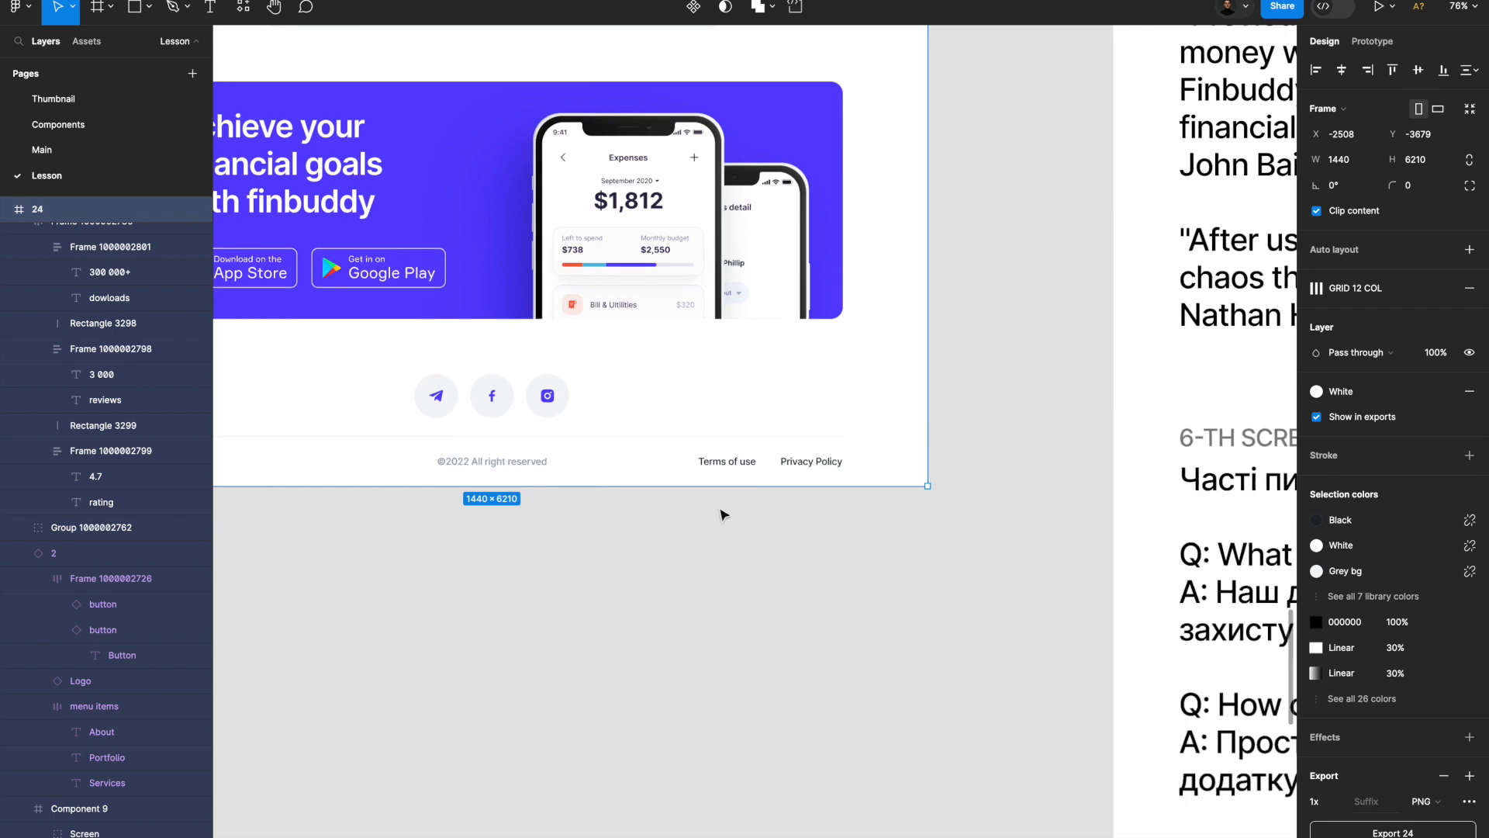
key(Escape)
Review the assembled landing page from the header through the features, pricing and FAQ sections to the footer.
scroll(743, 493, down, 5)
scroll(532, 310, down, 1)
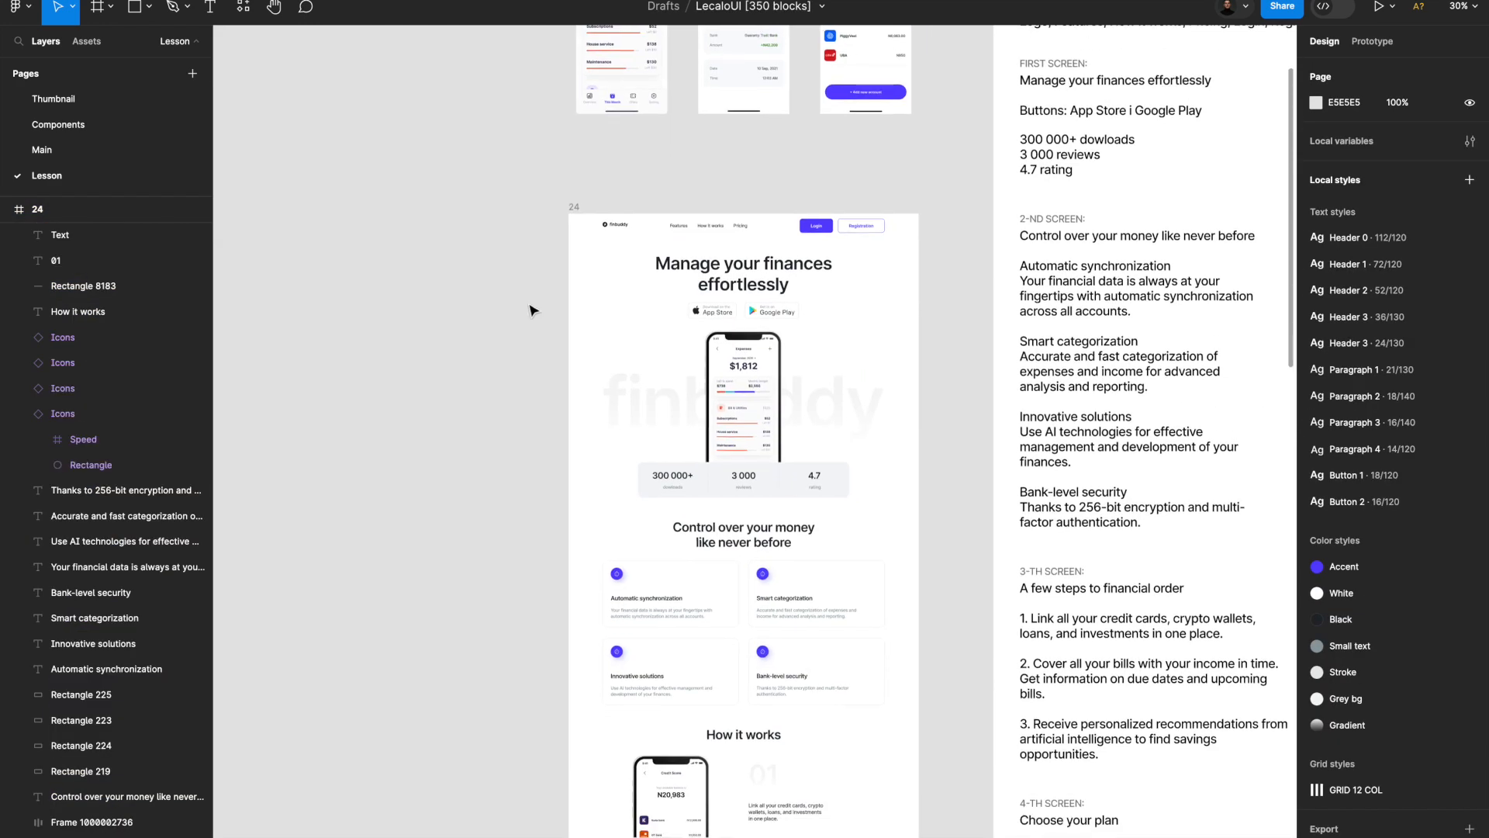
scroll(532, 310, down, 1)
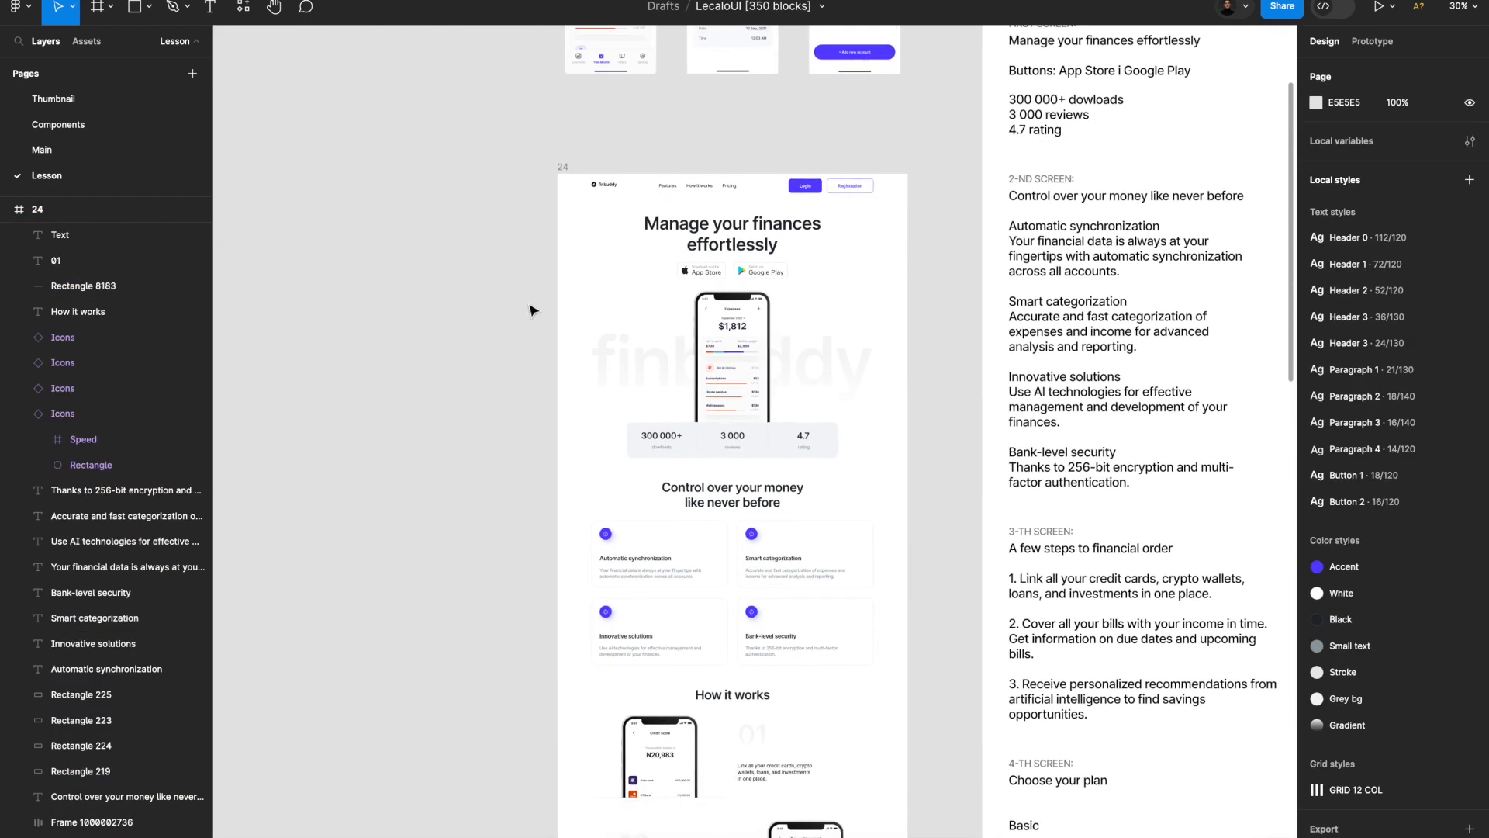
scroll(530, 310, down, 12)
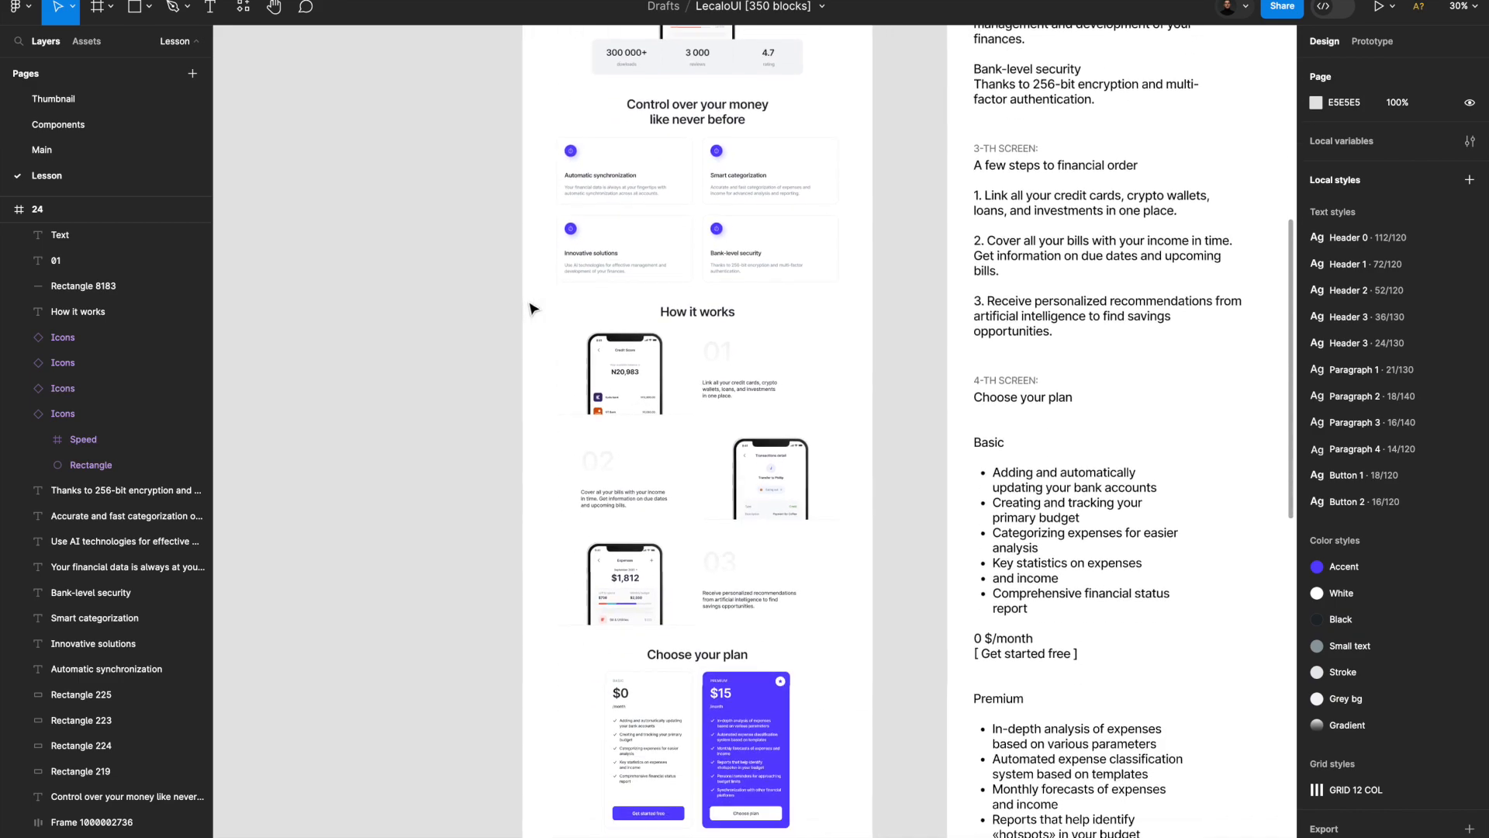
scroll(532, 308, down, 3)
scroll(535, 318, up, 1)
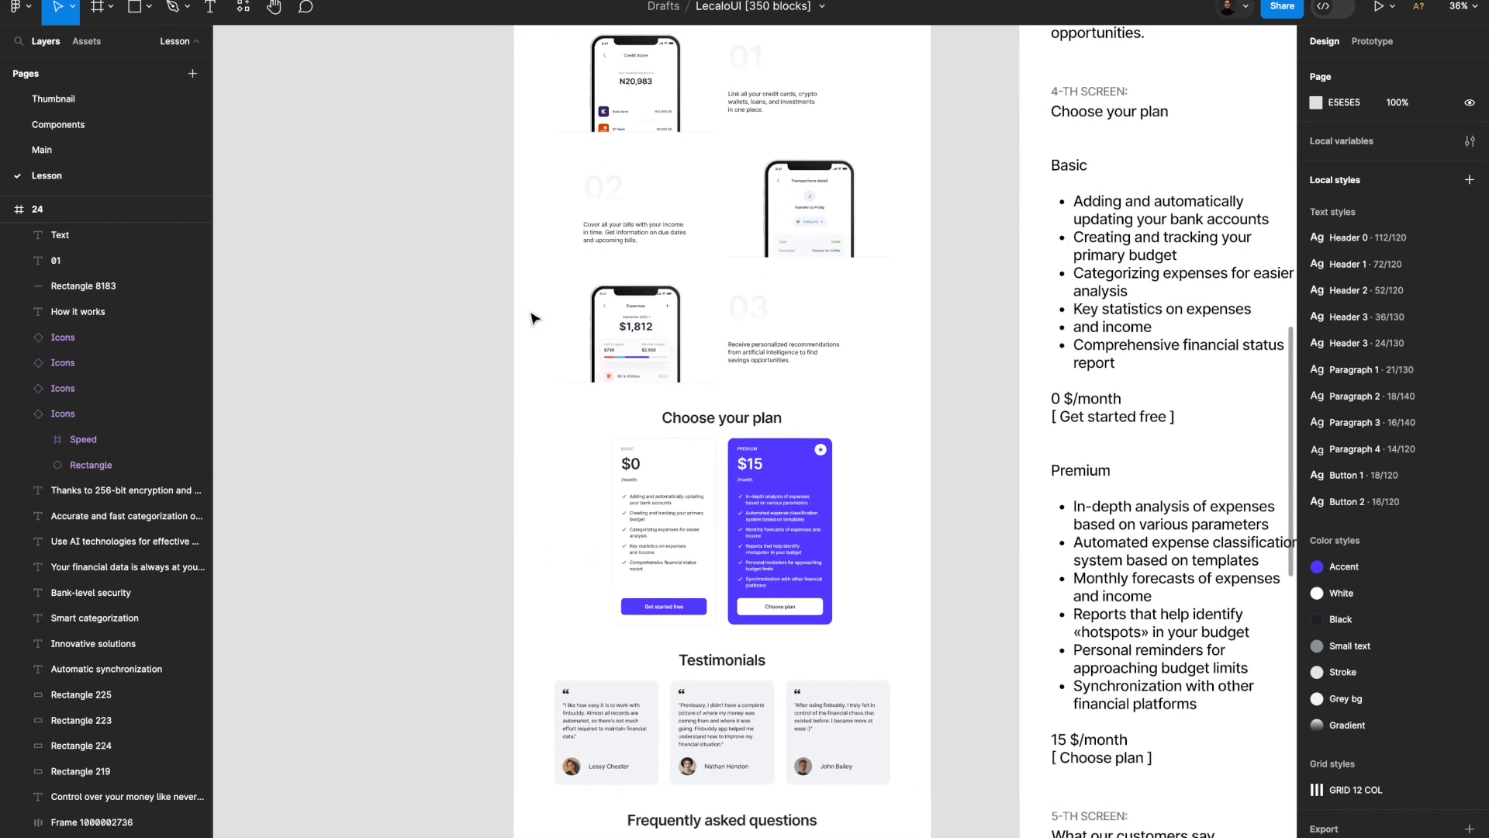
scroll(539, 332, down, 6)
scroll(543, 373, down, 4)
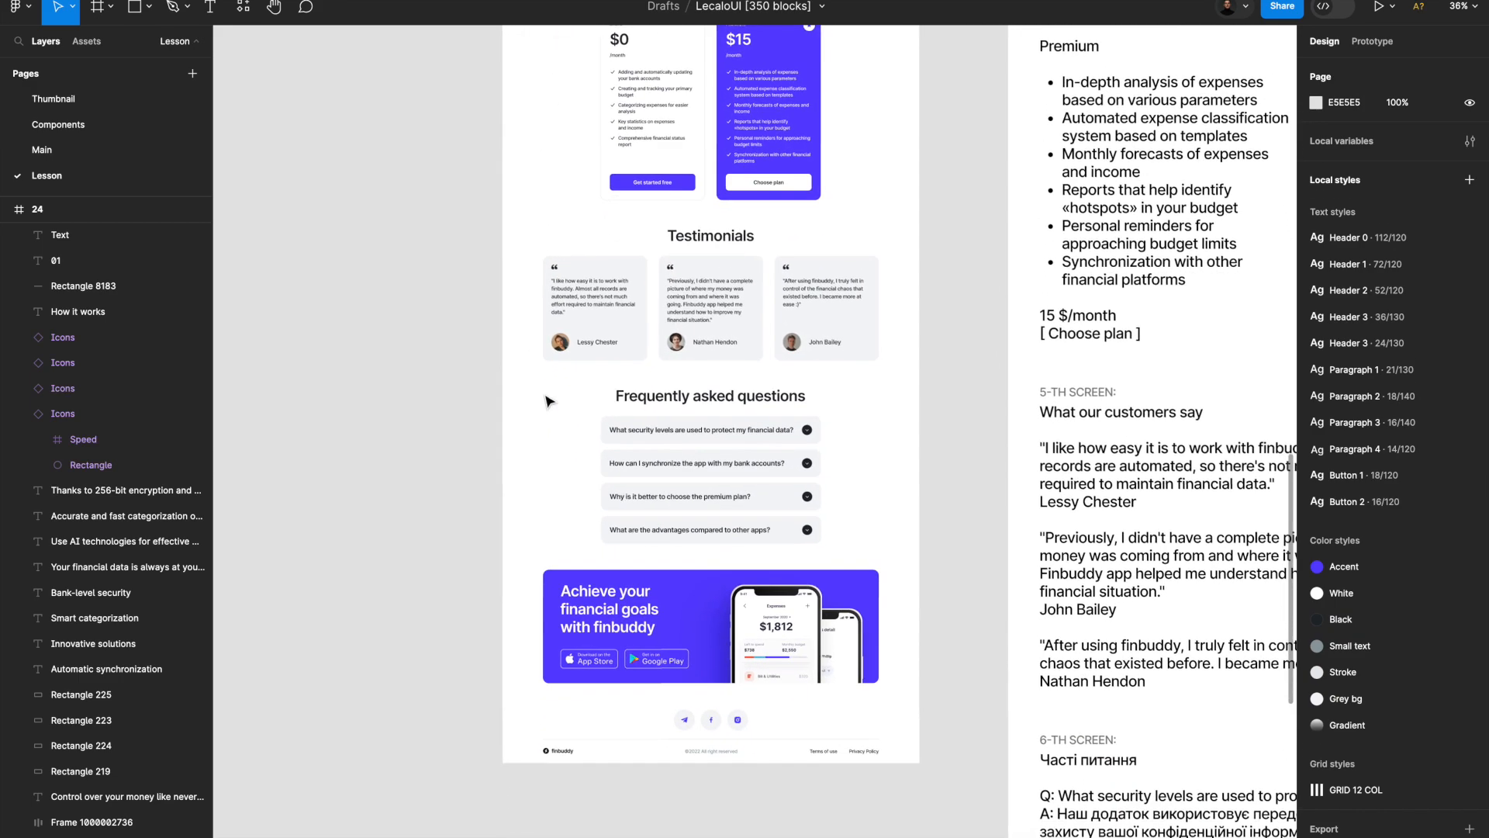
scroll(547, 411, up, 20)
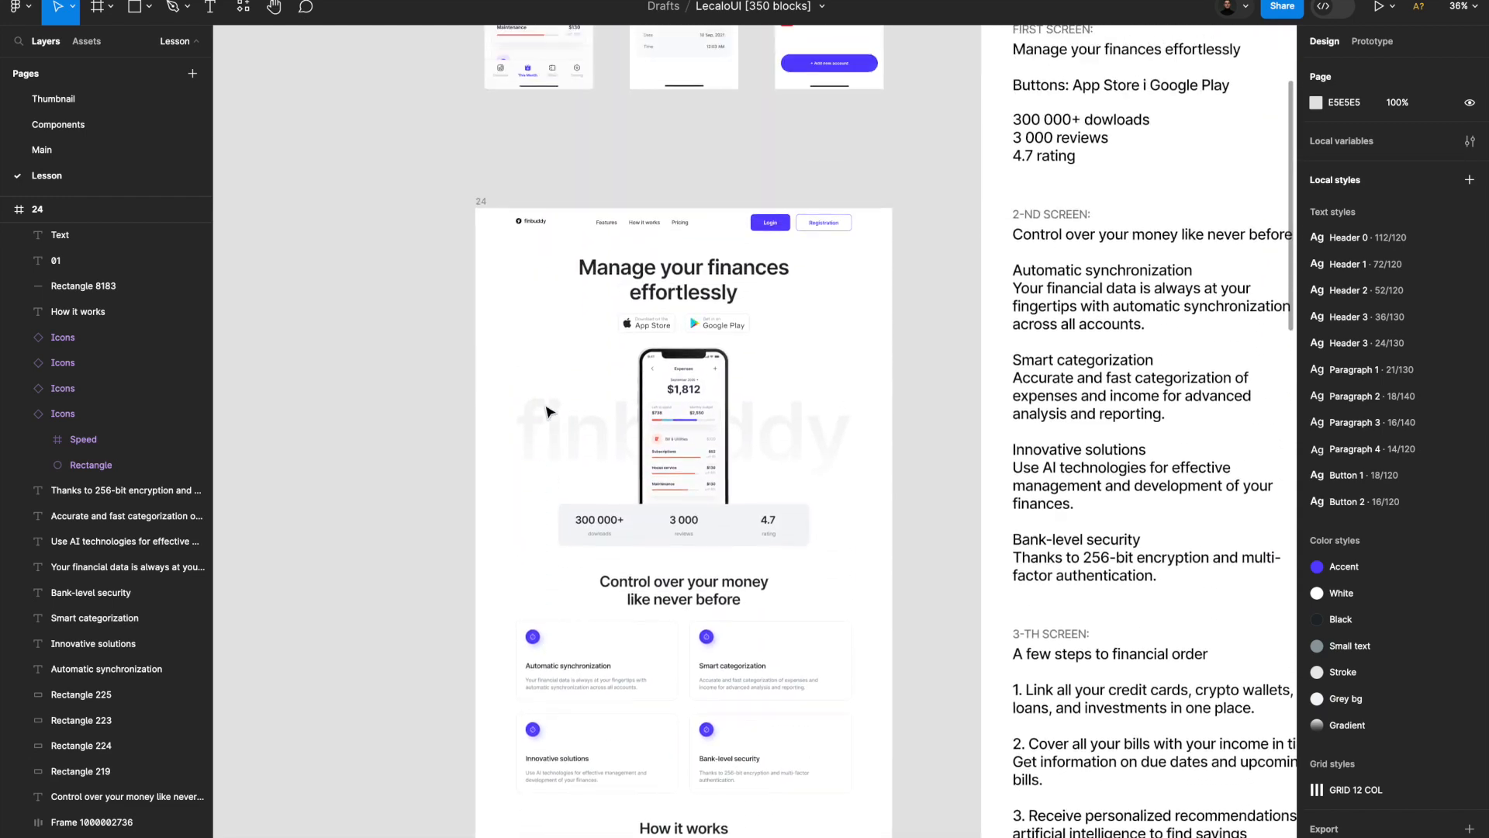
scroll(547, 411, up, 2)
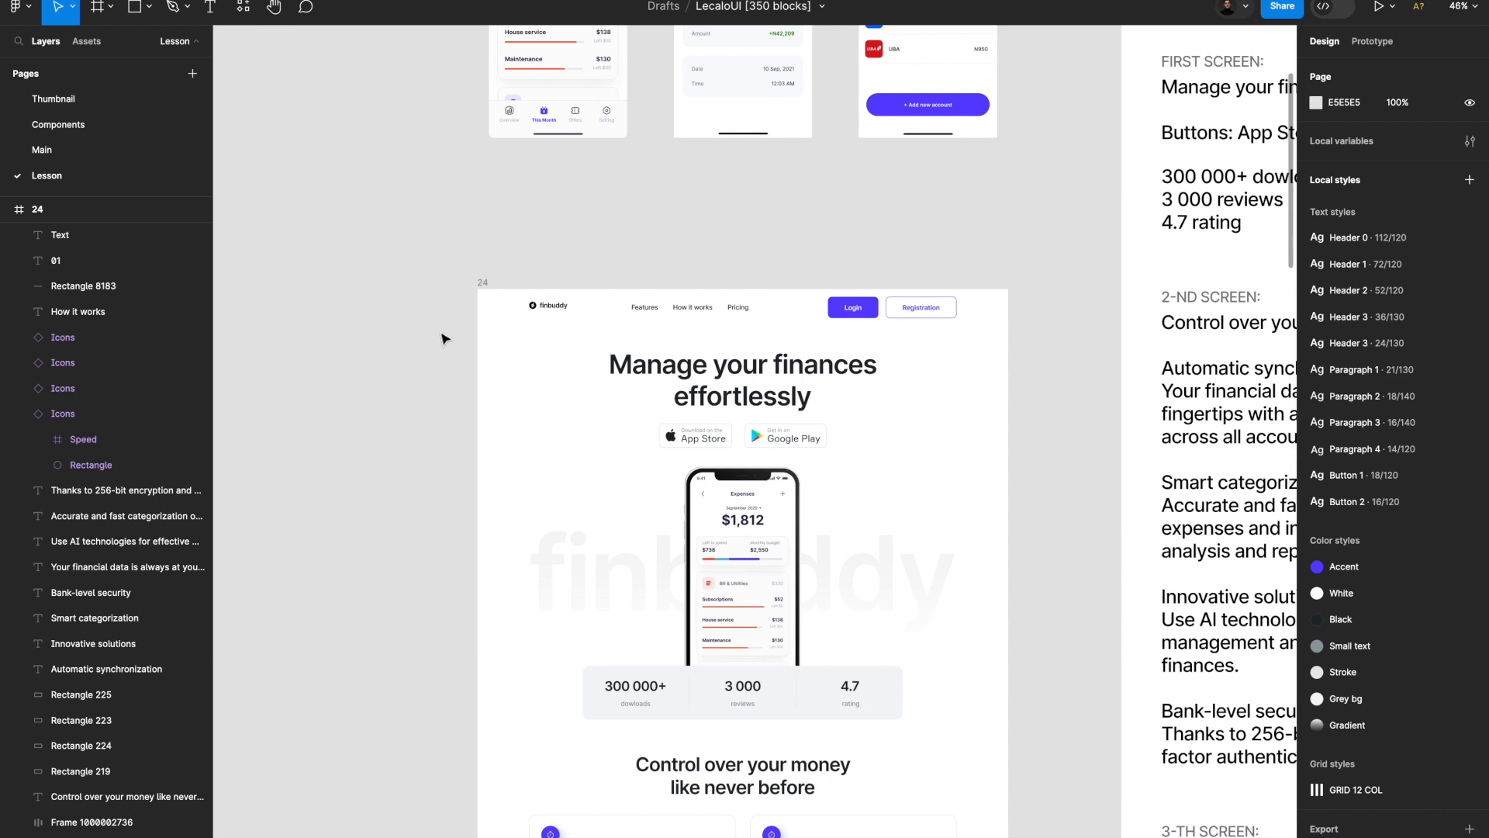
scroll(444, 339, down, 2)
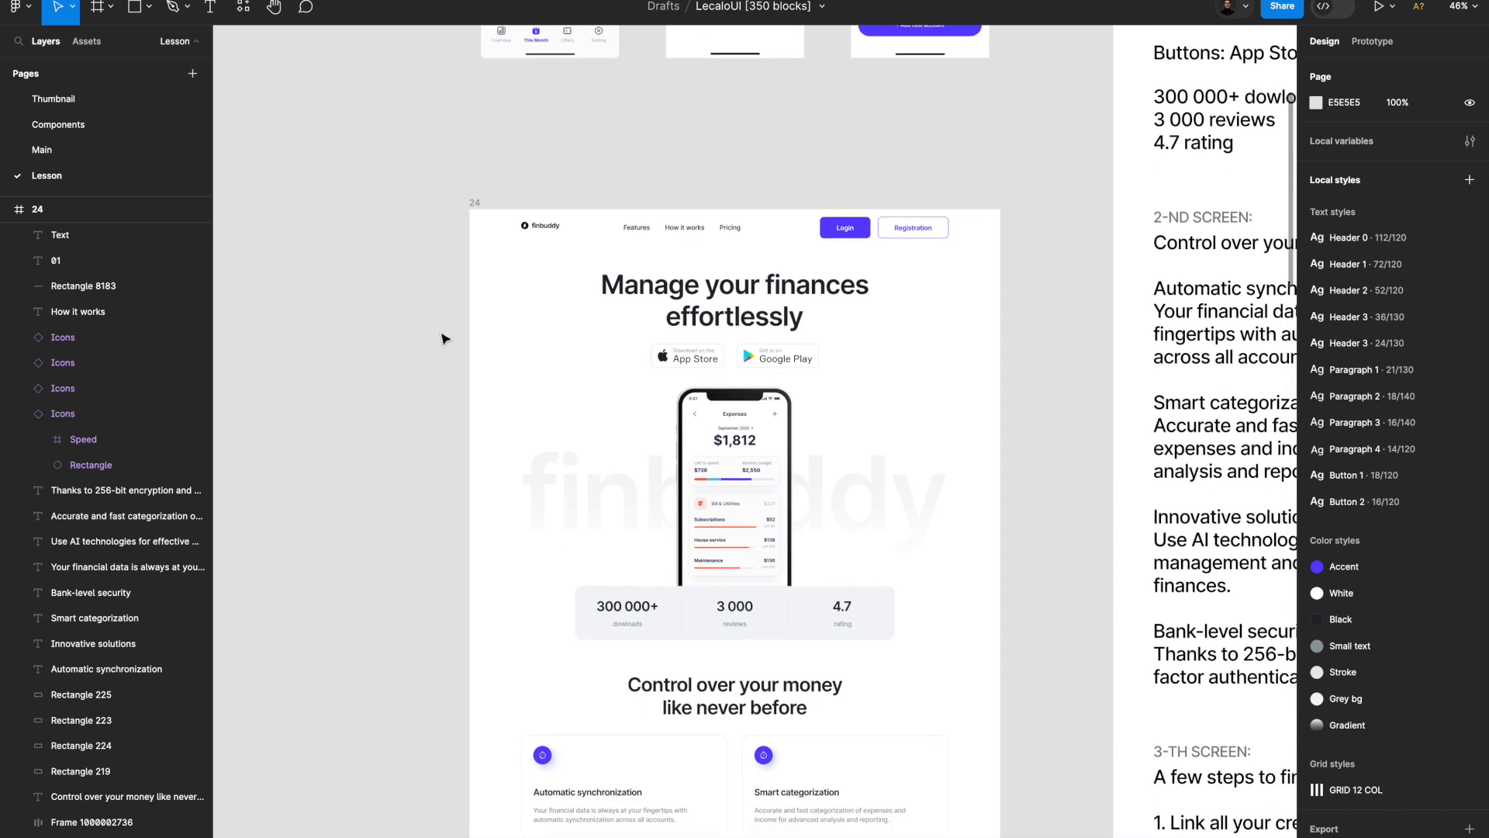
scroll(517, 419, down, 5)
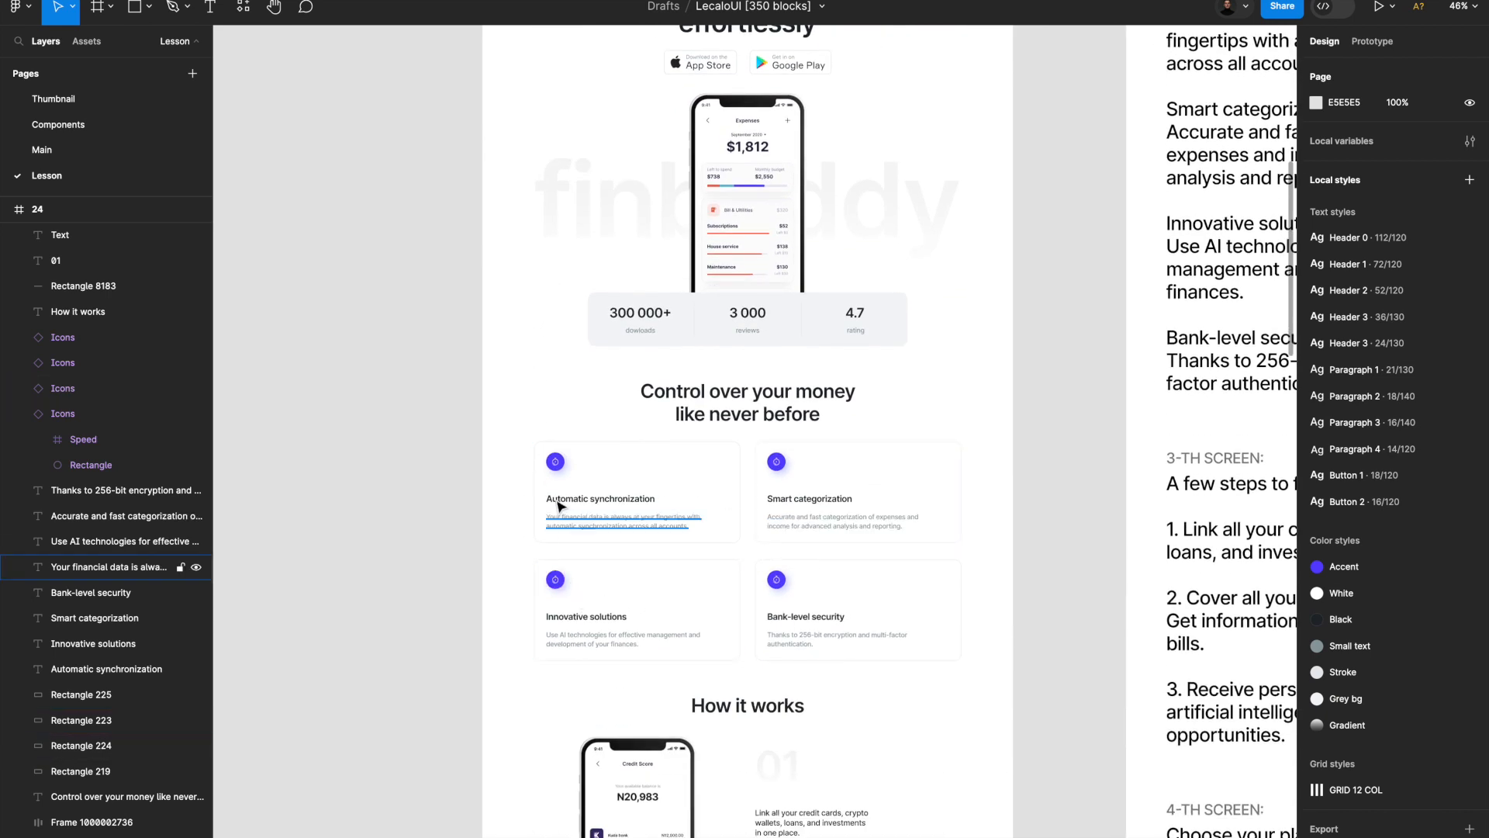
scroll(556, 505, up, 5)
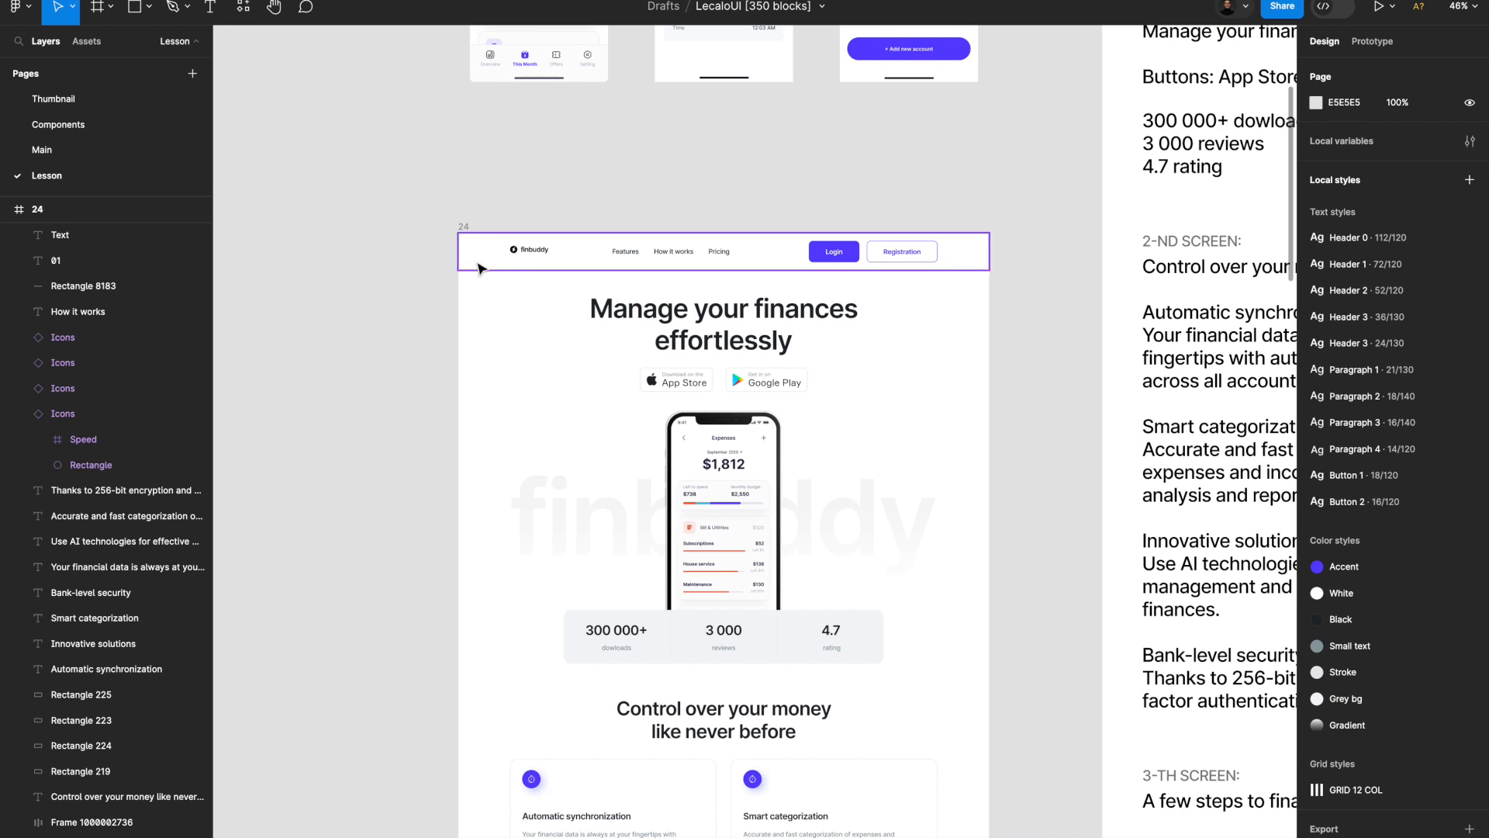
Detach the White style from page frame 24's fill and set it to the dark colour 0F0F0F.
click(464, 229)
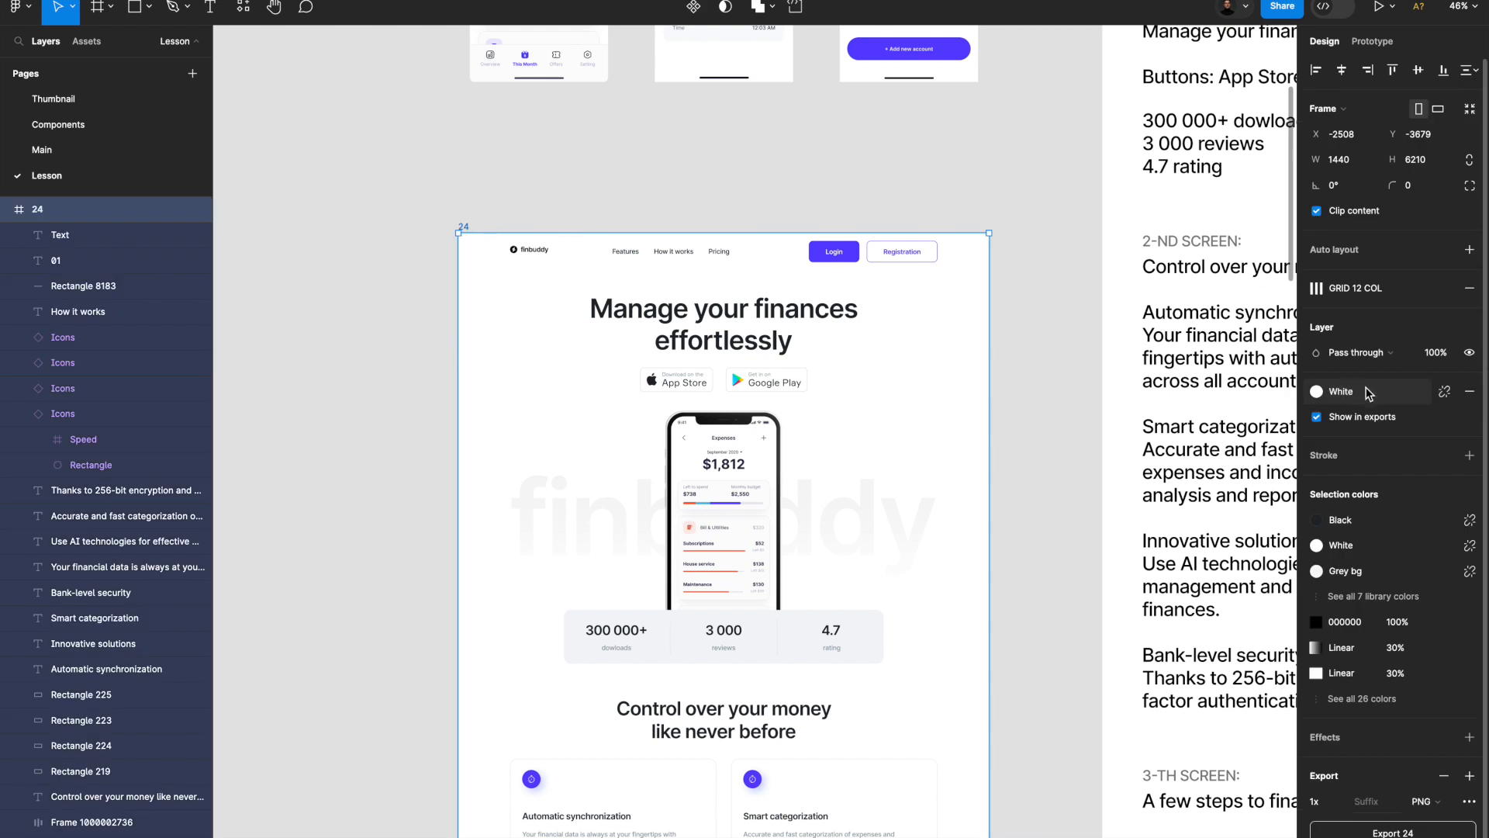
click(1444, 393)
click(1317, 417)
drag(1154, 558, 1108, 654)
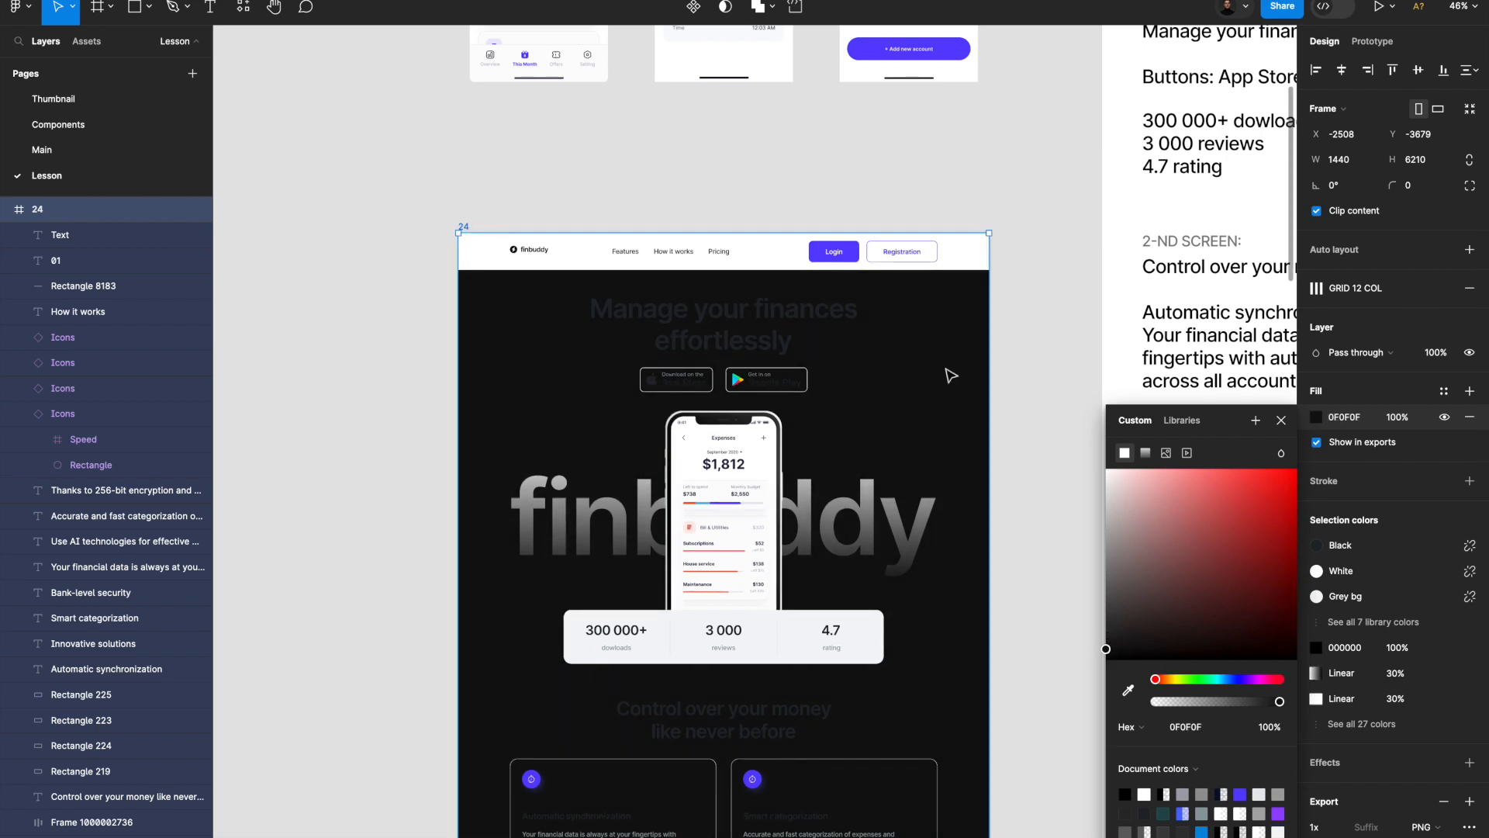
key(Escape)
Remove the White fill from the header block at the top of the page.
click(903, 244)
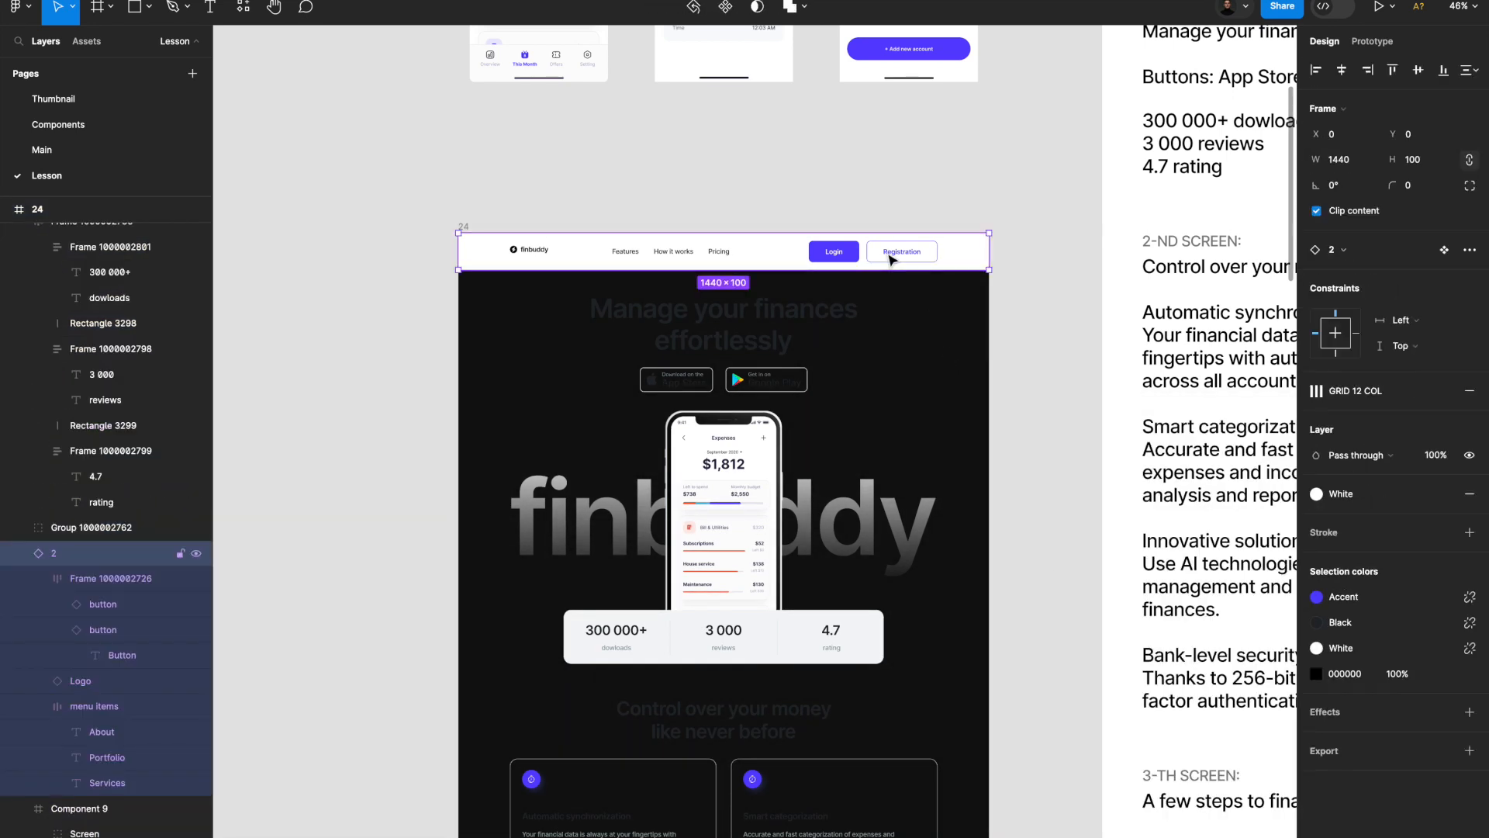
click(1470, 493)
click(1078, 416)
click(690, 314)
click(673, 249)
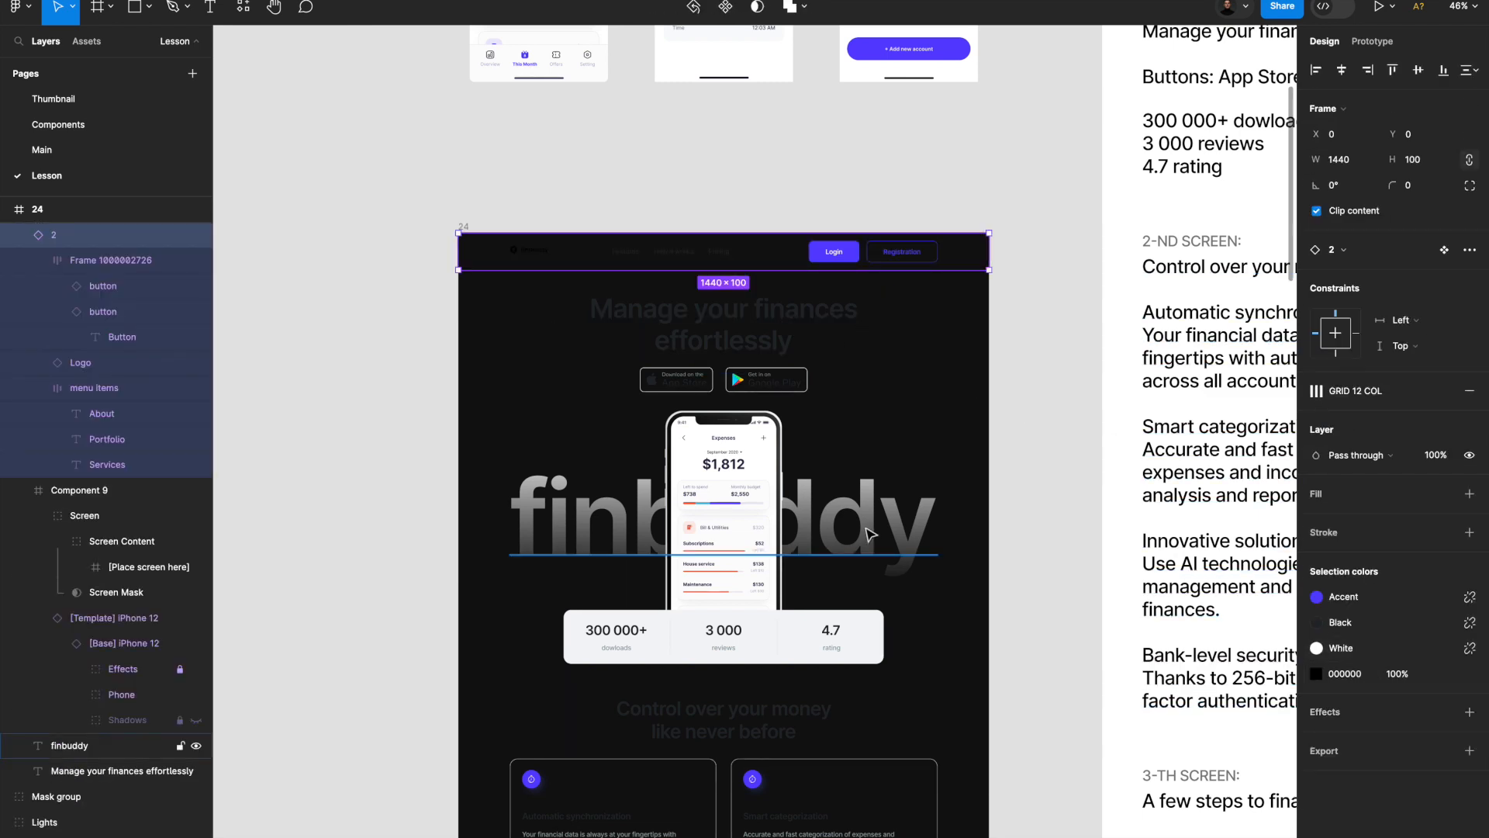
Detach the Black style from the "Manage your finances effortlessly" heading and give it a white FFFFFF linear gradient fill.
click(766, 351)
scroll(766, 349, up, 3)
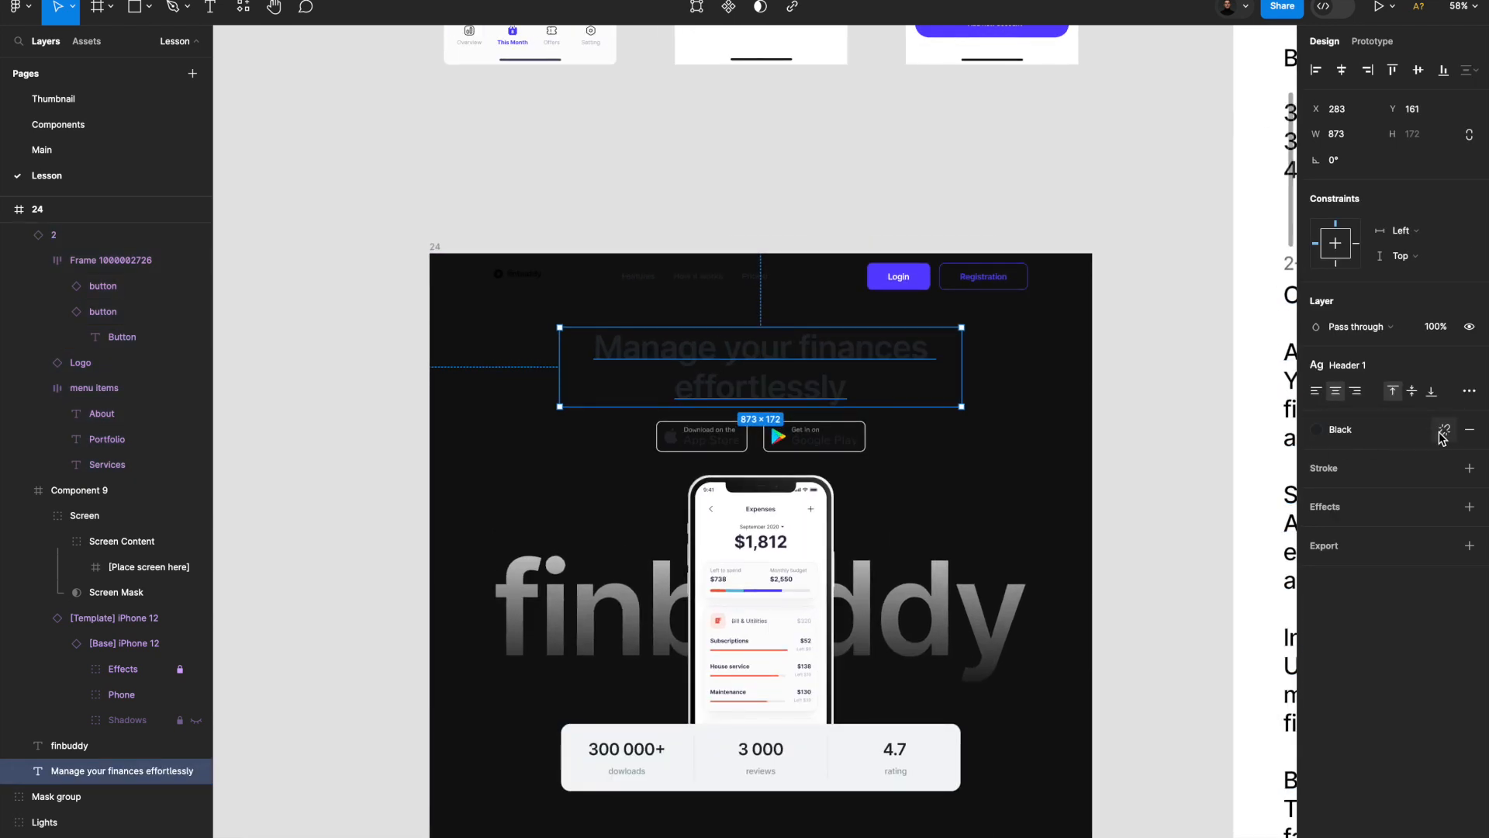
click(1444, 431)
click(1317, 456)
drag(1150, 561, 1104, 492)
click(1146, 455)
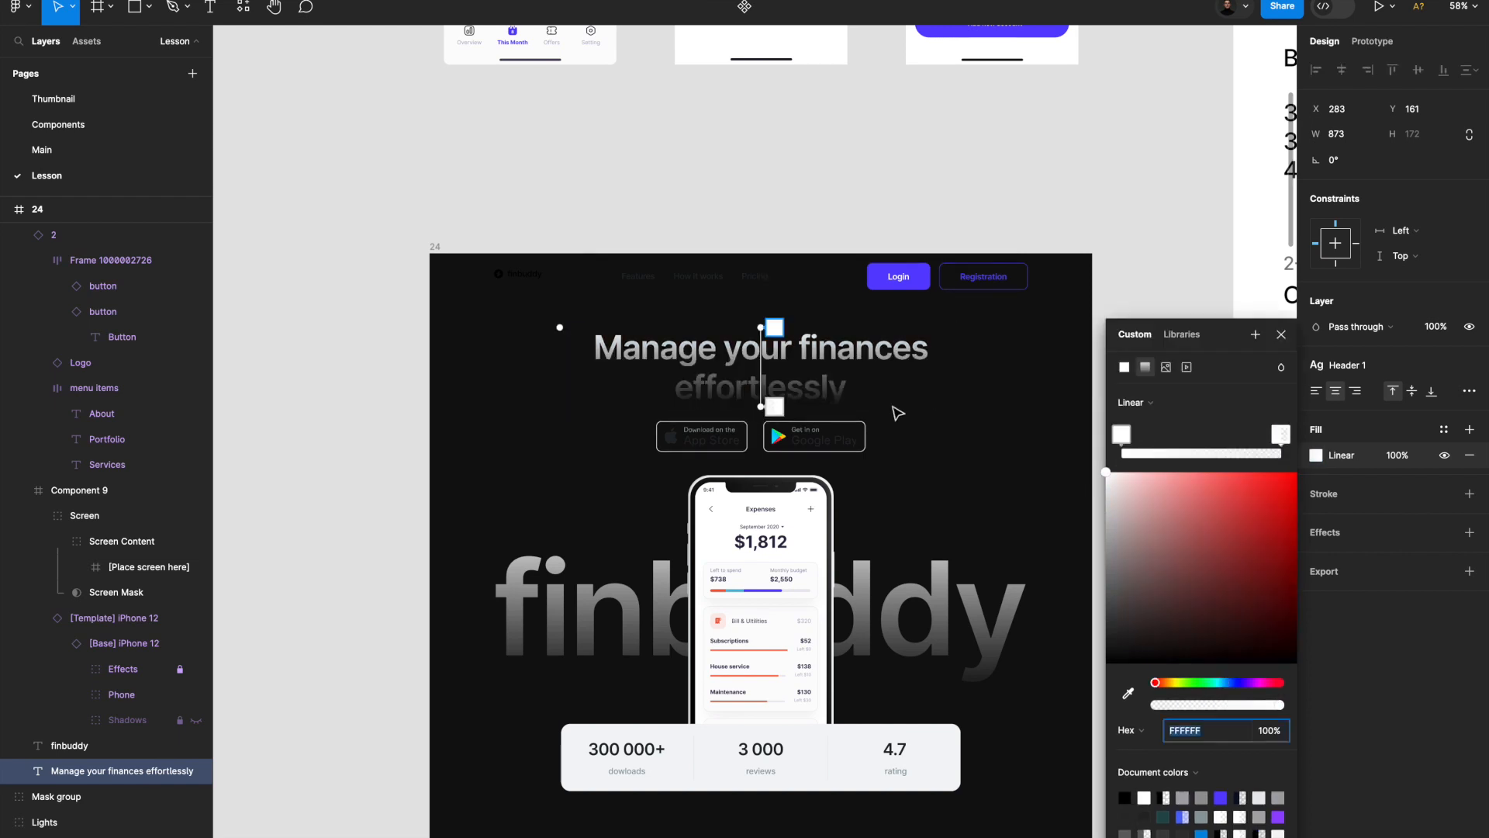
Slant the heading's gradient across the text and add an intermediate stop at 52% opacity between two fully opaque white ends.
drag(770, 405, 883, 397)
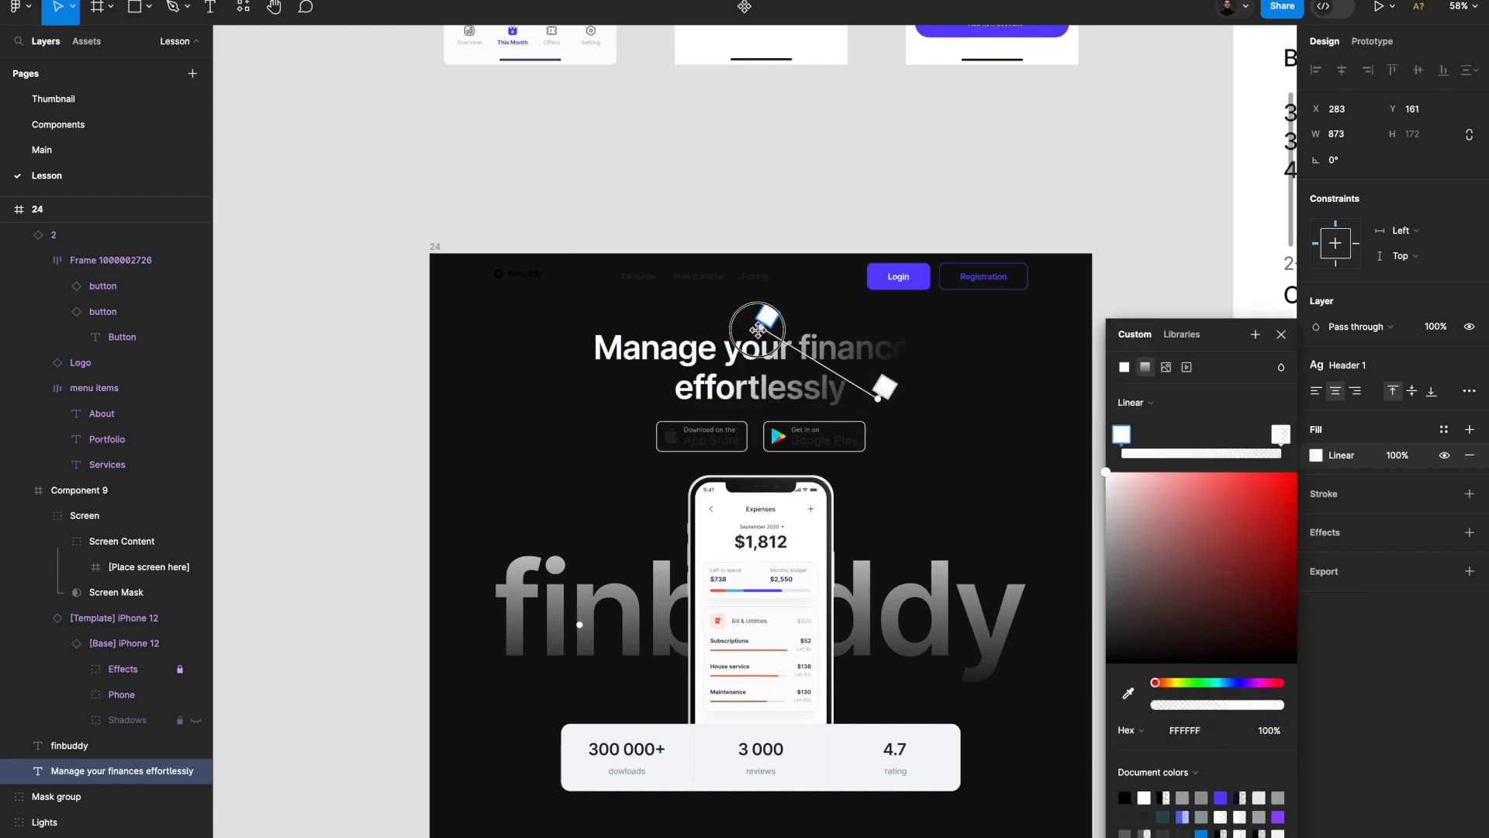
drag(757, 330, 575, 359)
drag(876, 374, 743, 378)
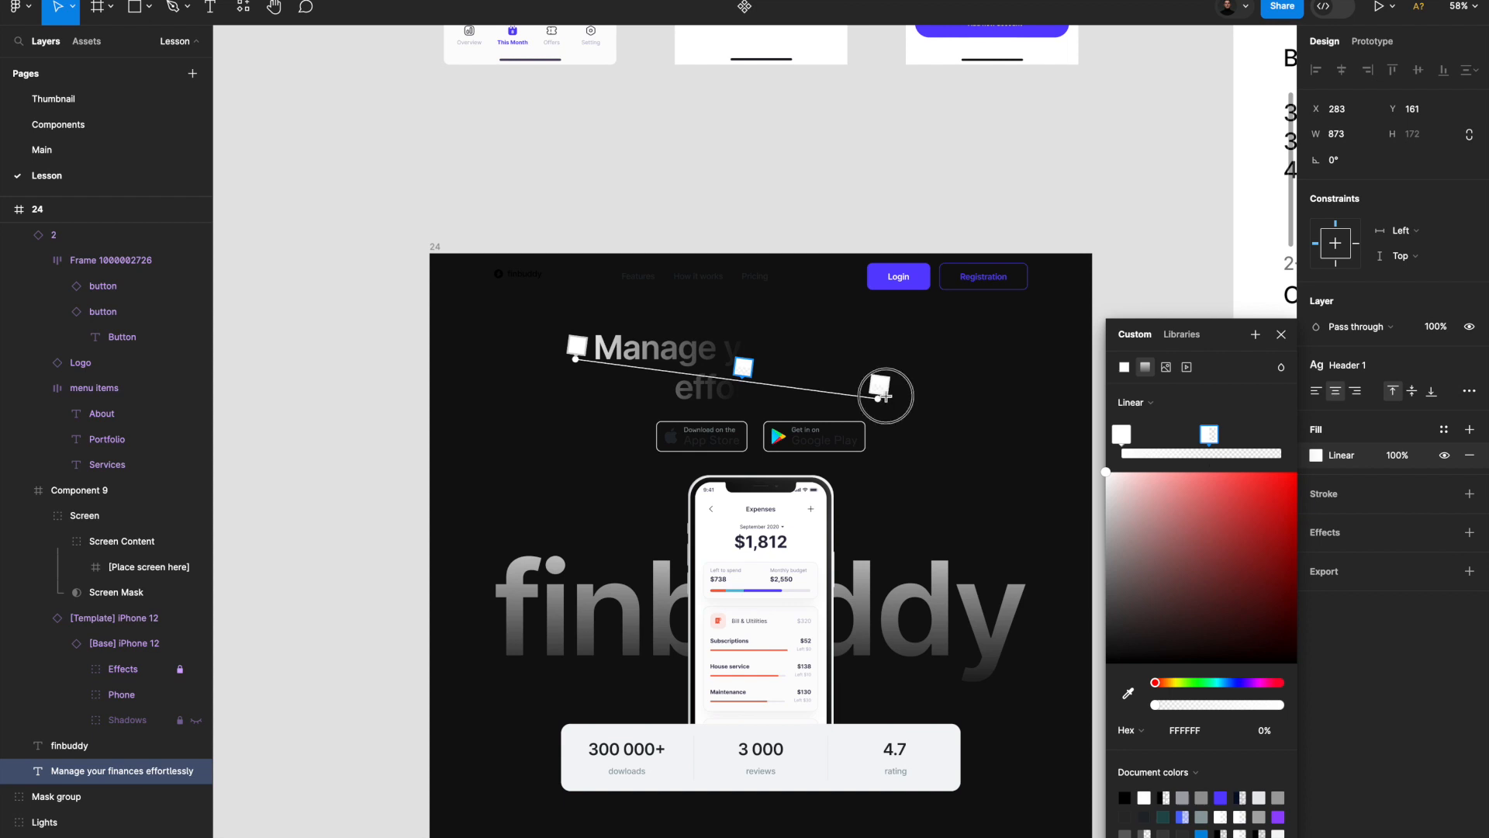
click(776, 383)
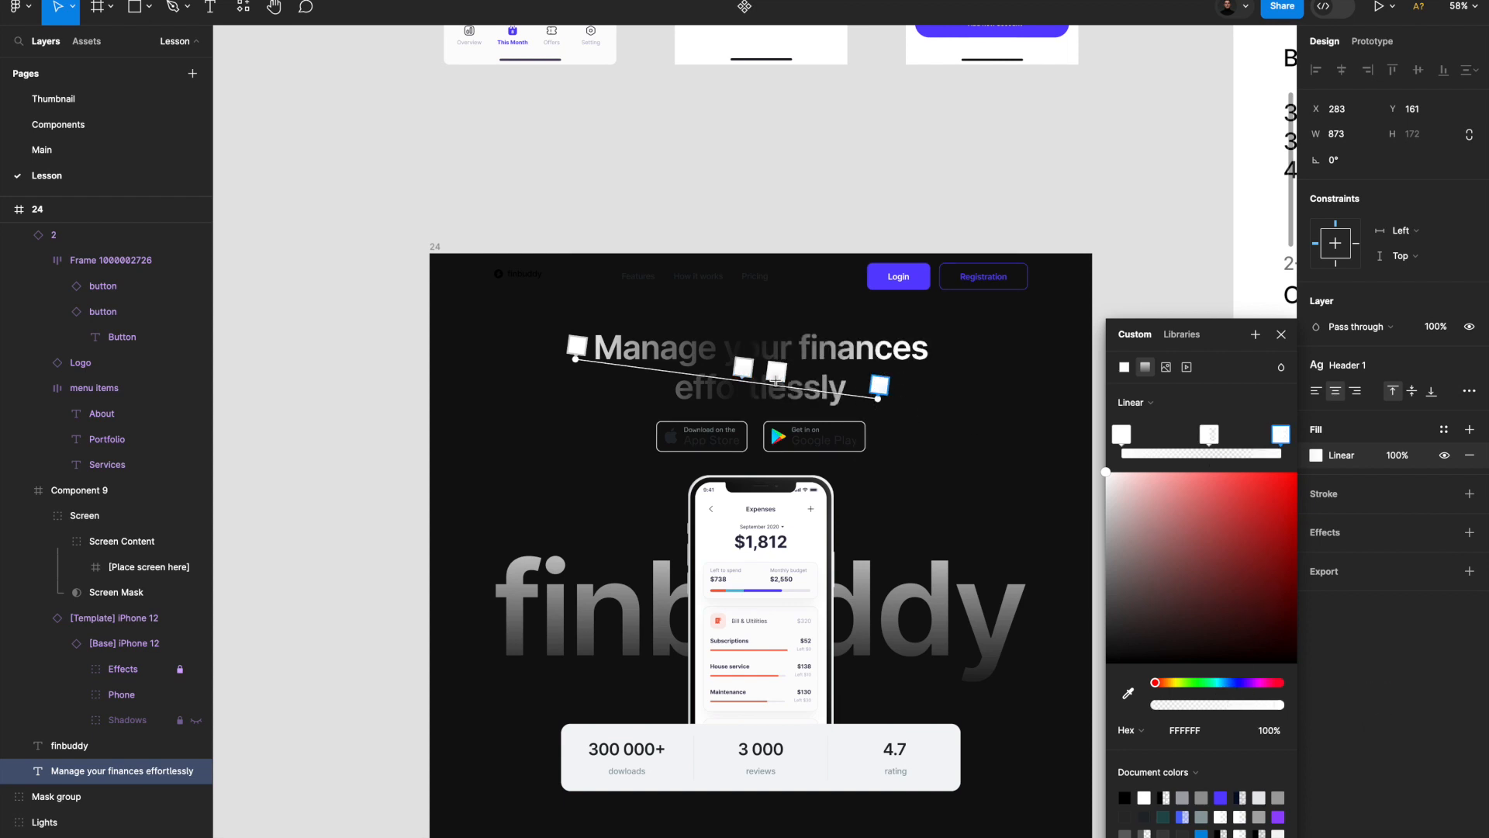
drag(740, 367, 818, 364)
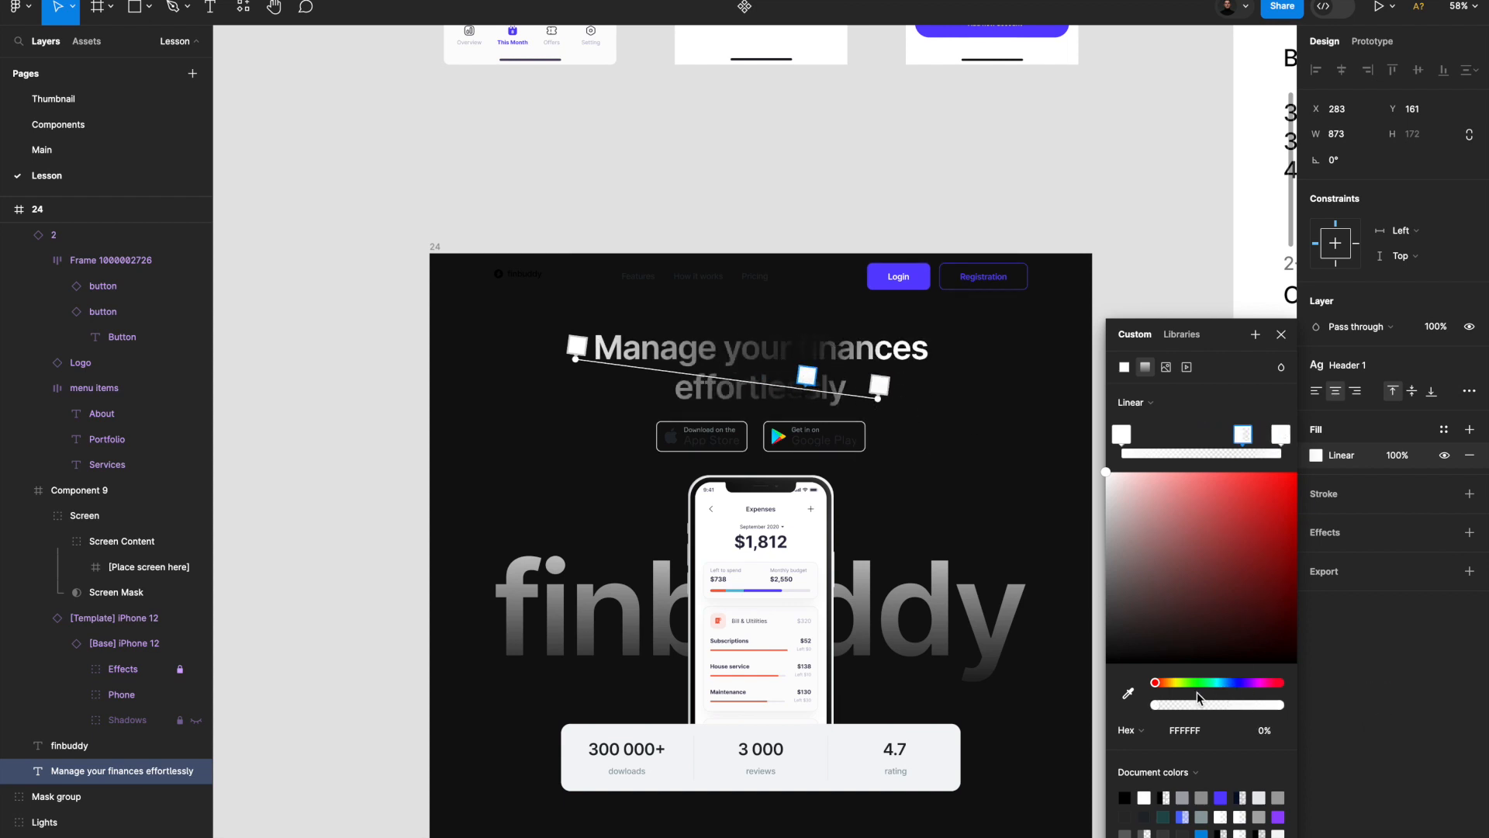
drag(1195, 700, 1229, 700)
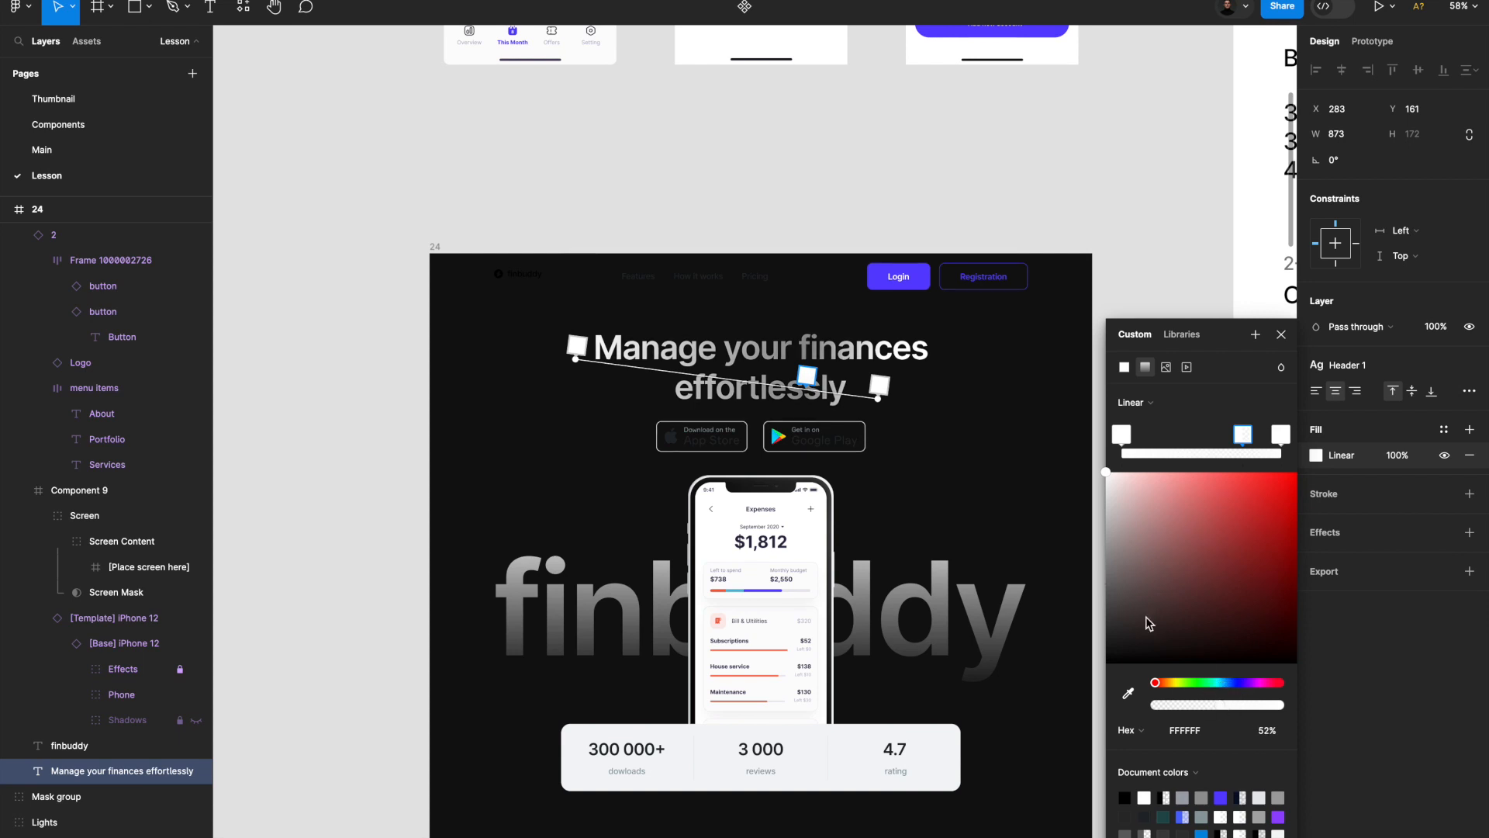
Save the heading's white gradient fill as a colour style named Gradient text.
click(1443, 431)
click(1256, 433)
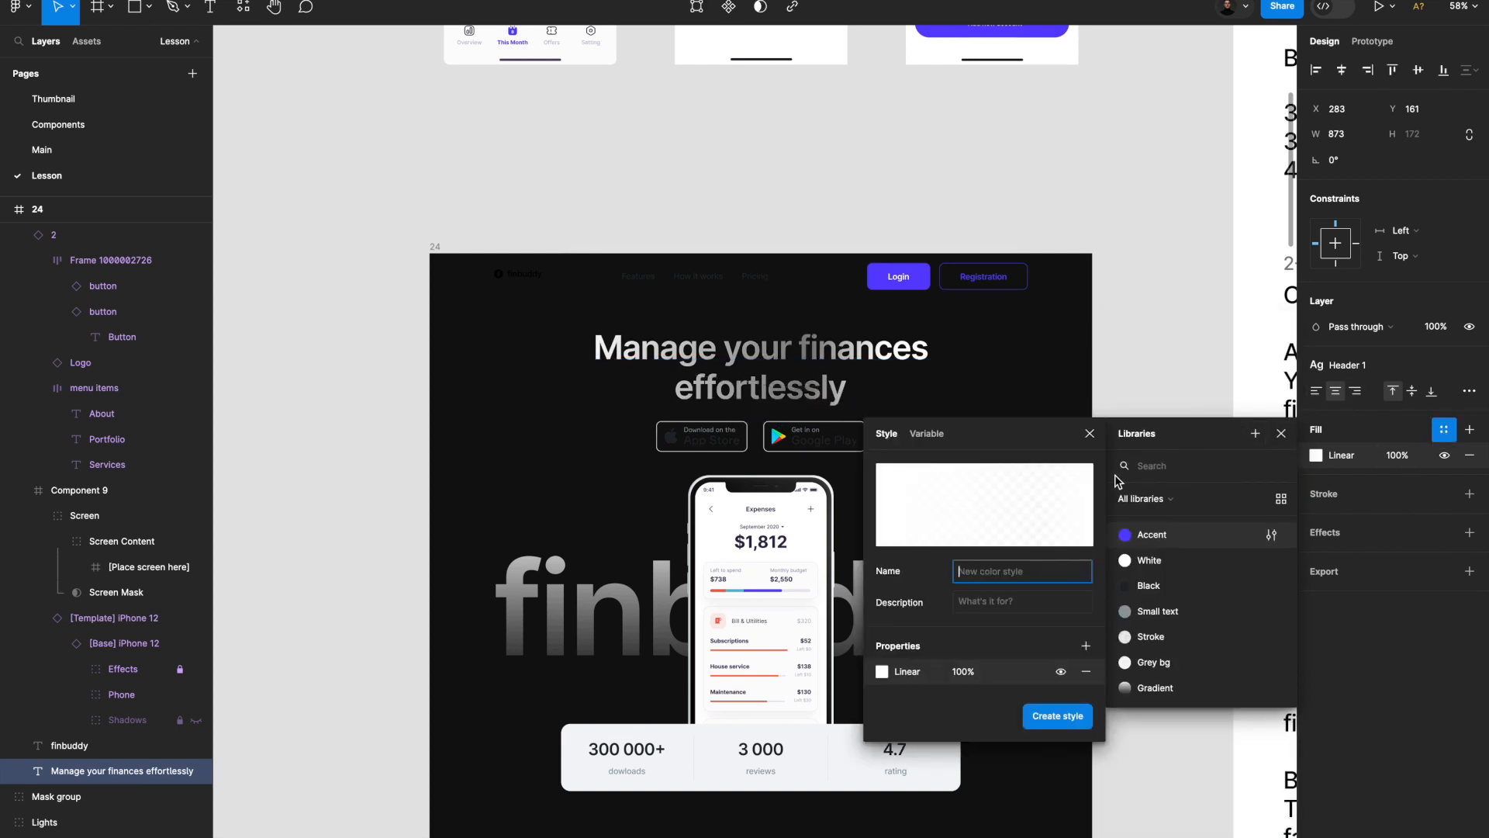
text(Gr)
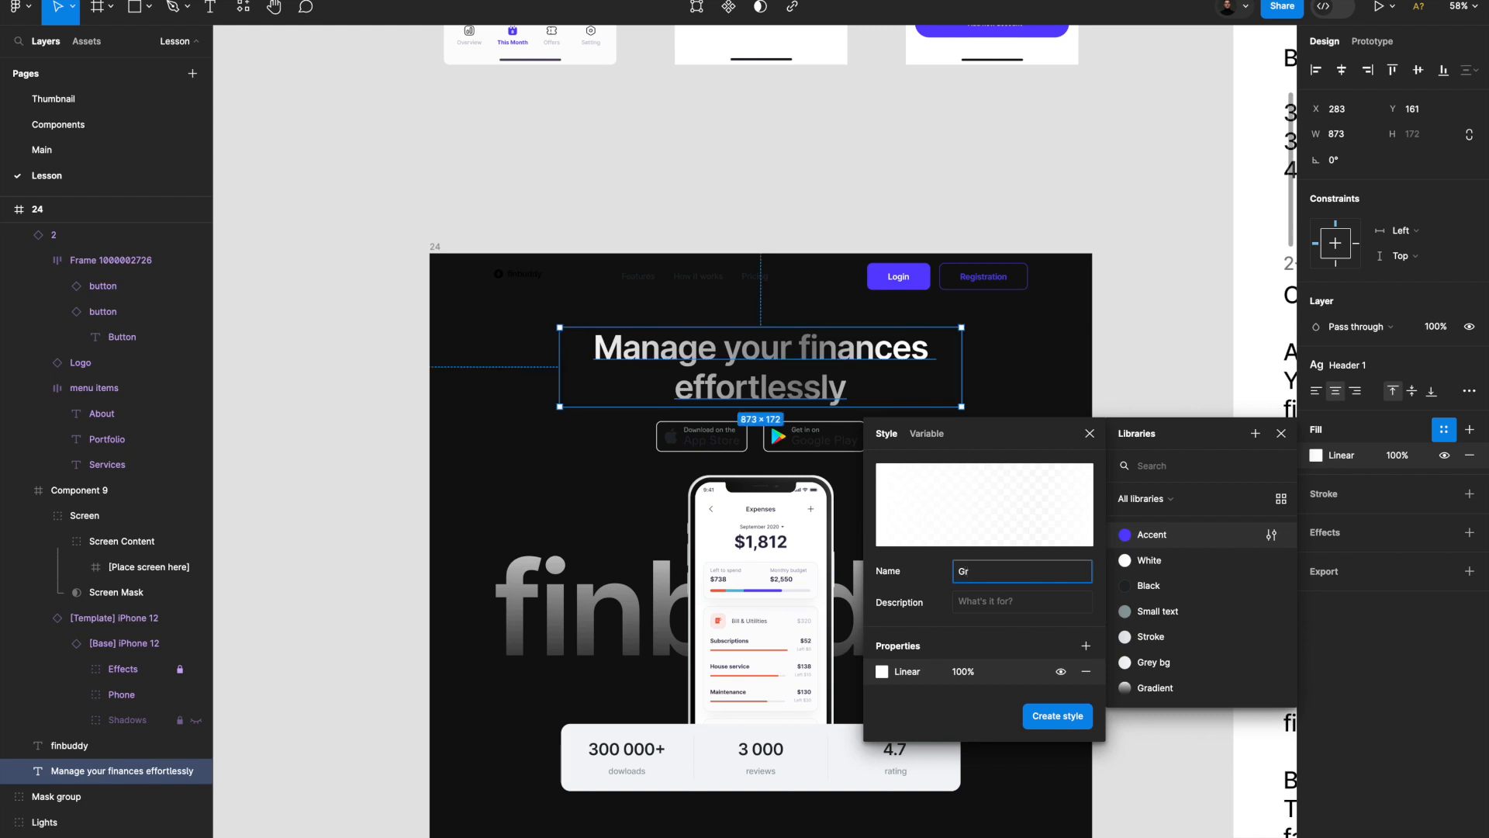
text(adient text)
key(Return)
Replace the Black style with White across the navigation header and the store badges in the hero section.
click(822, 433)
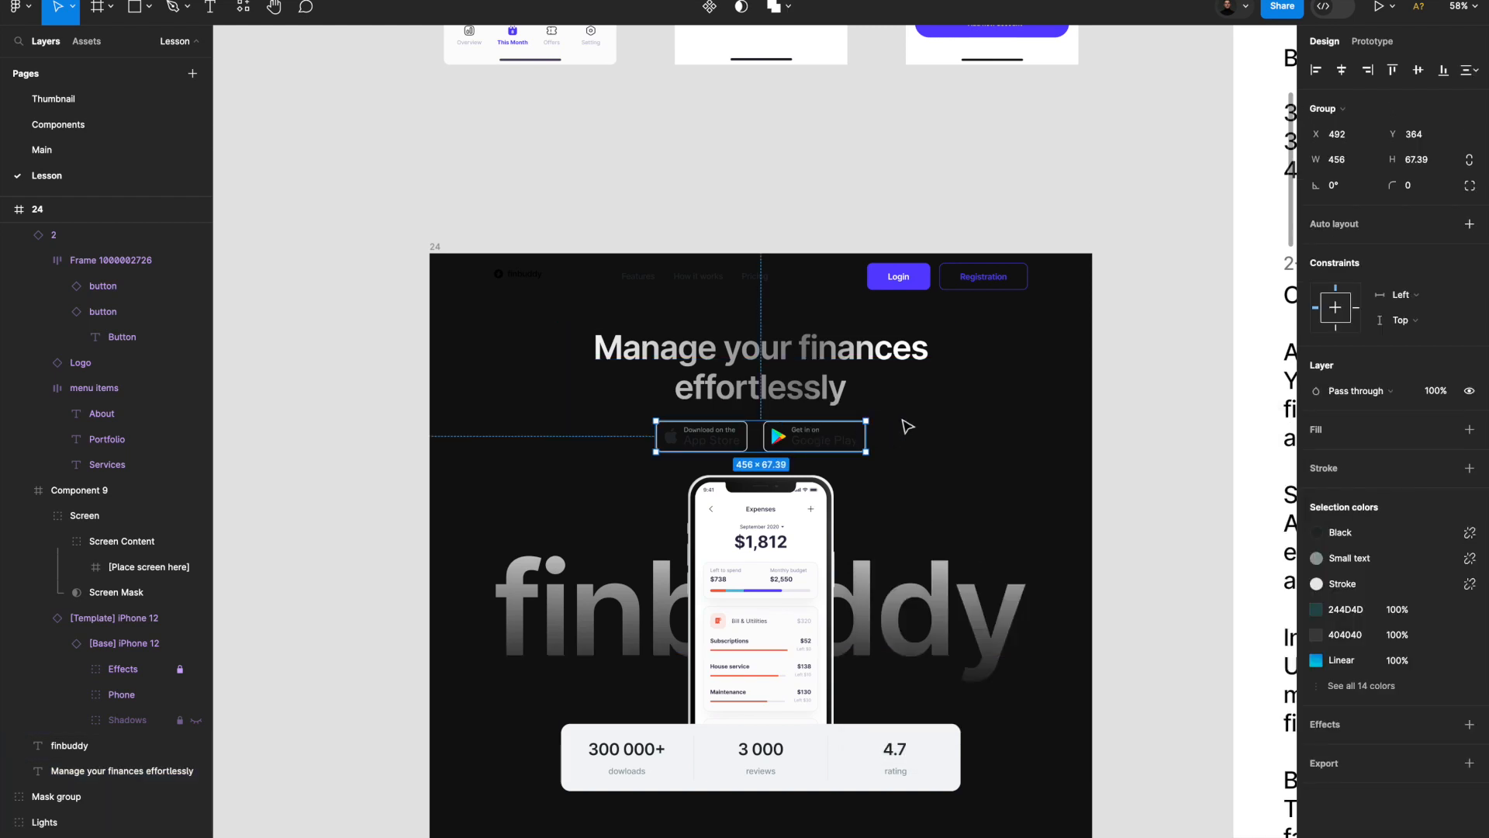
click(618, 269)
drag(467, 220, 931, 460)
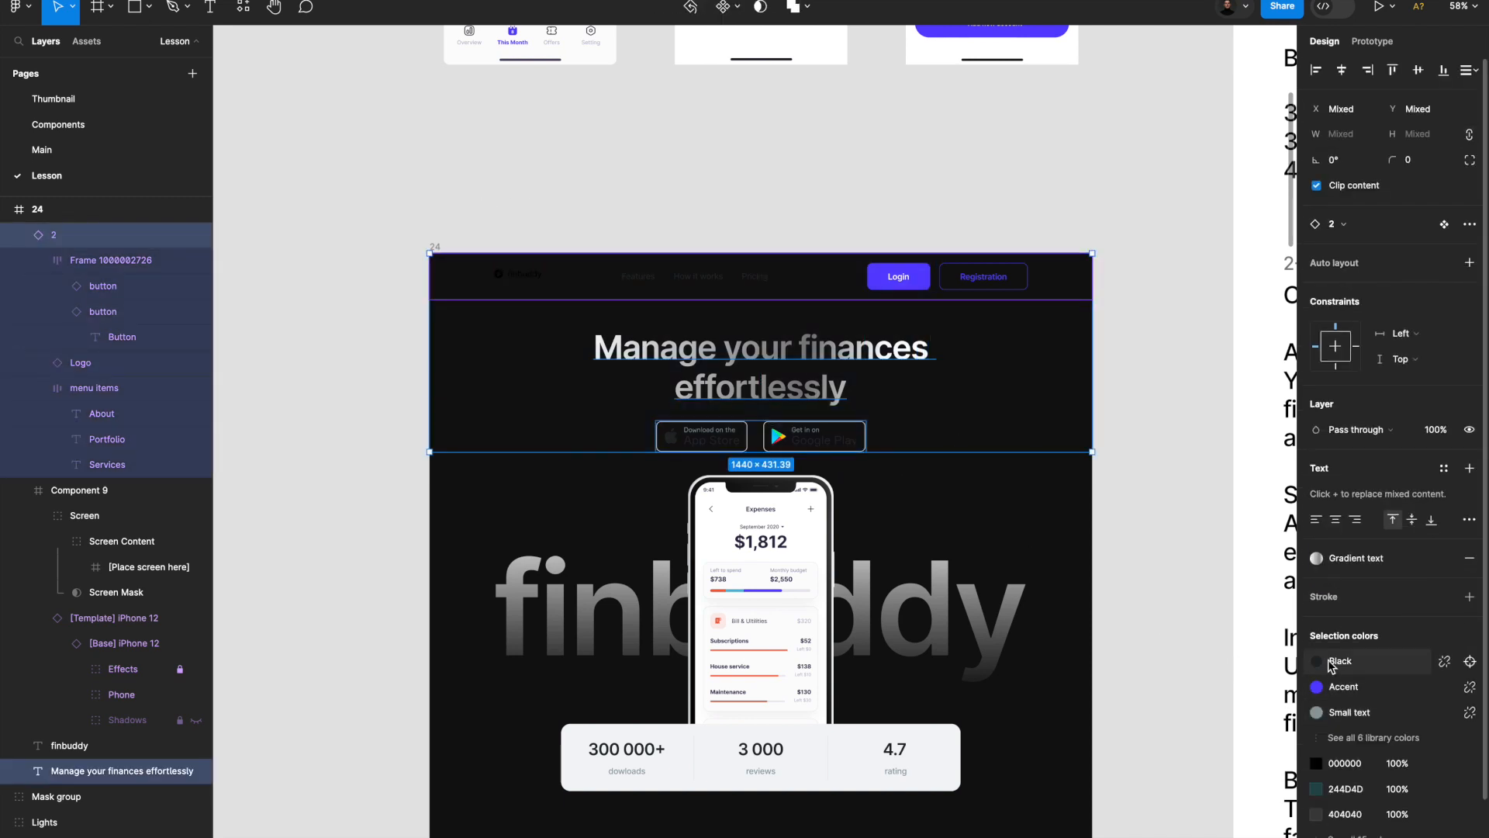
click(1470, 661)
click(1170, 701)
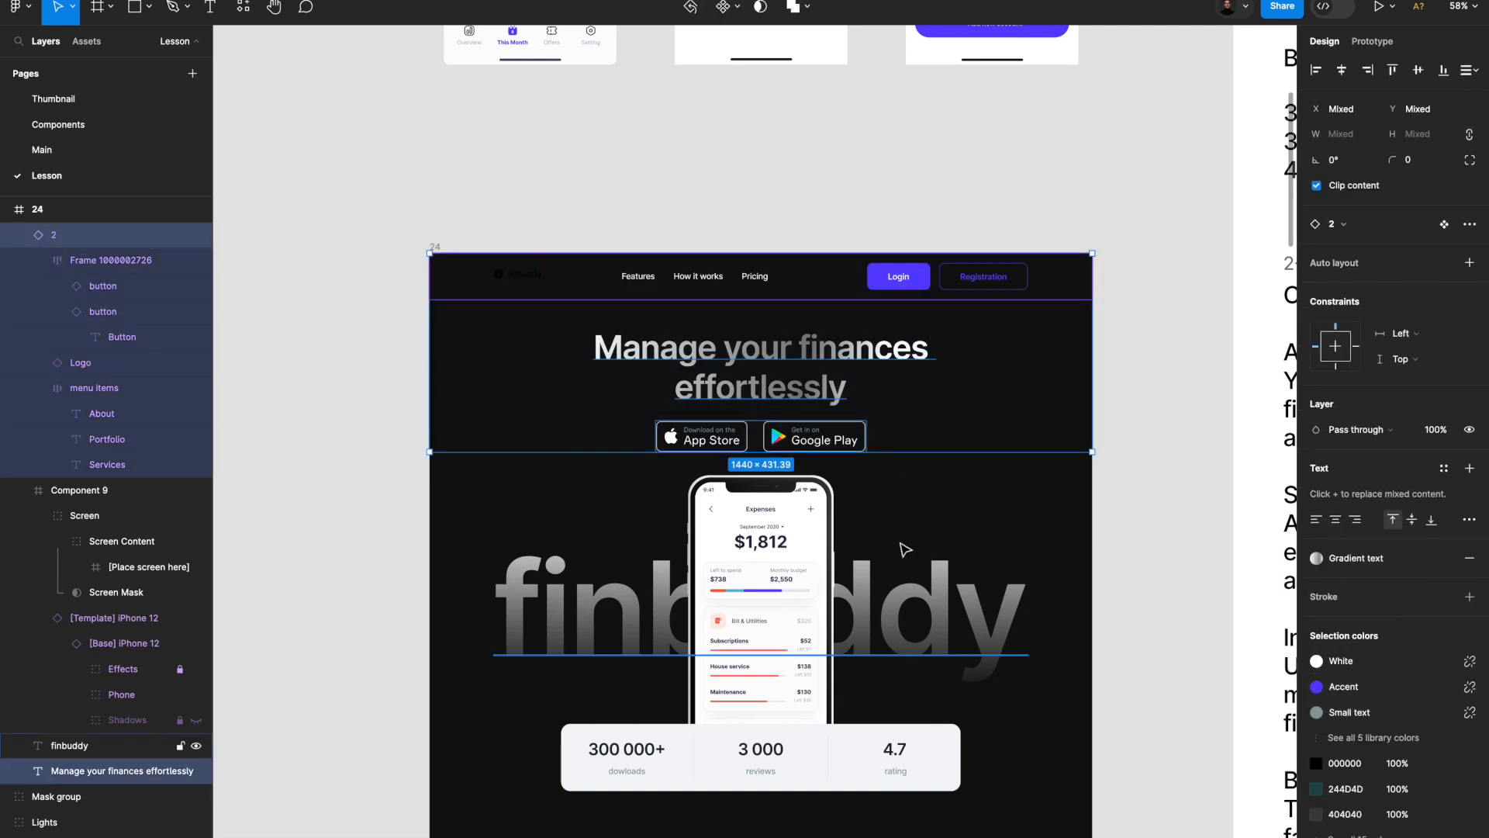
key(Escape)
Set the opacity of the large finbuddy word behind the phone to 10%.
scroll(930, 542, down, 5)
click(1008, 464)
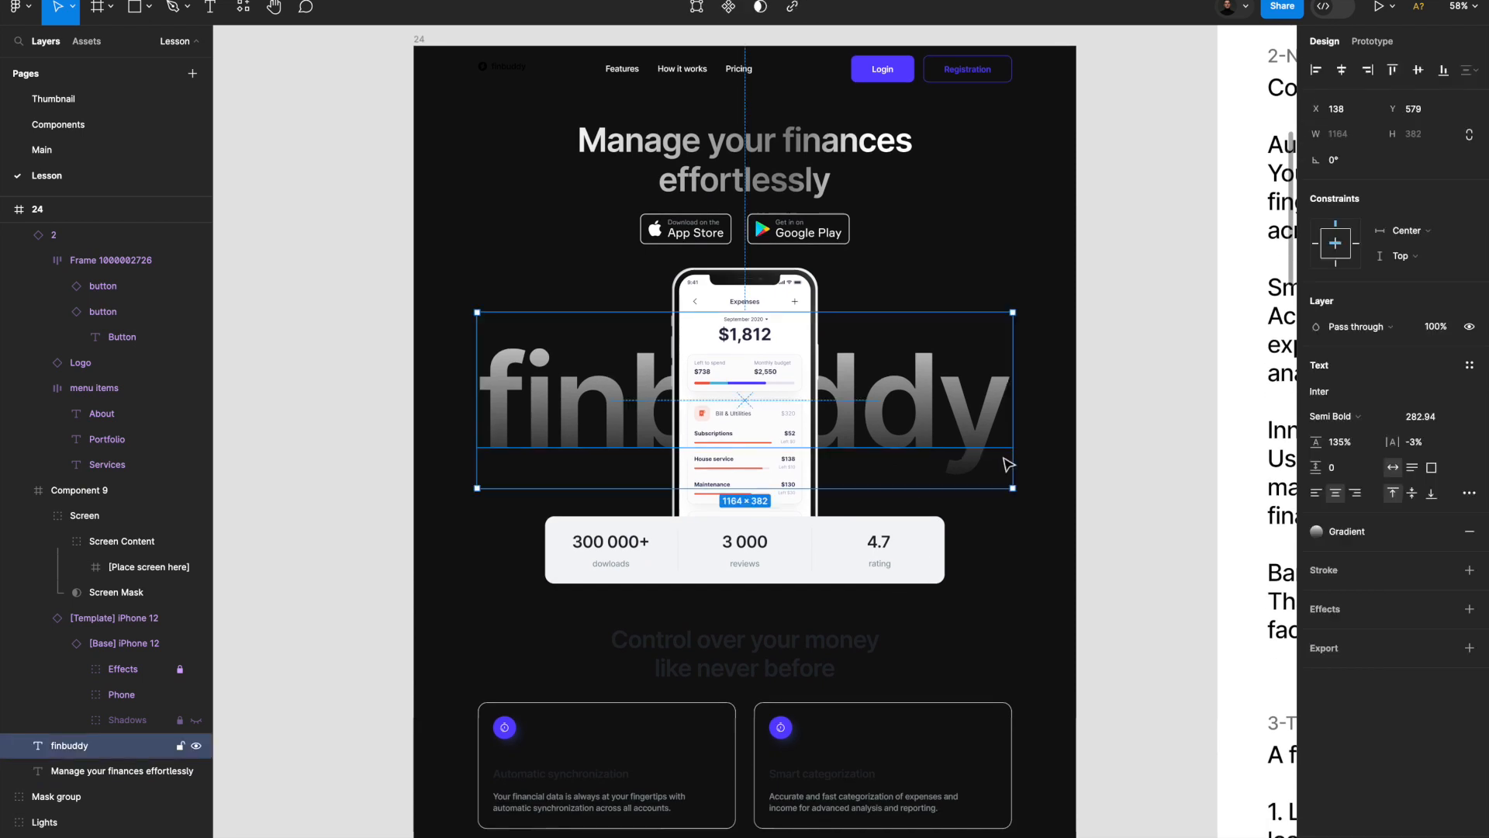
key(2)
key(1)
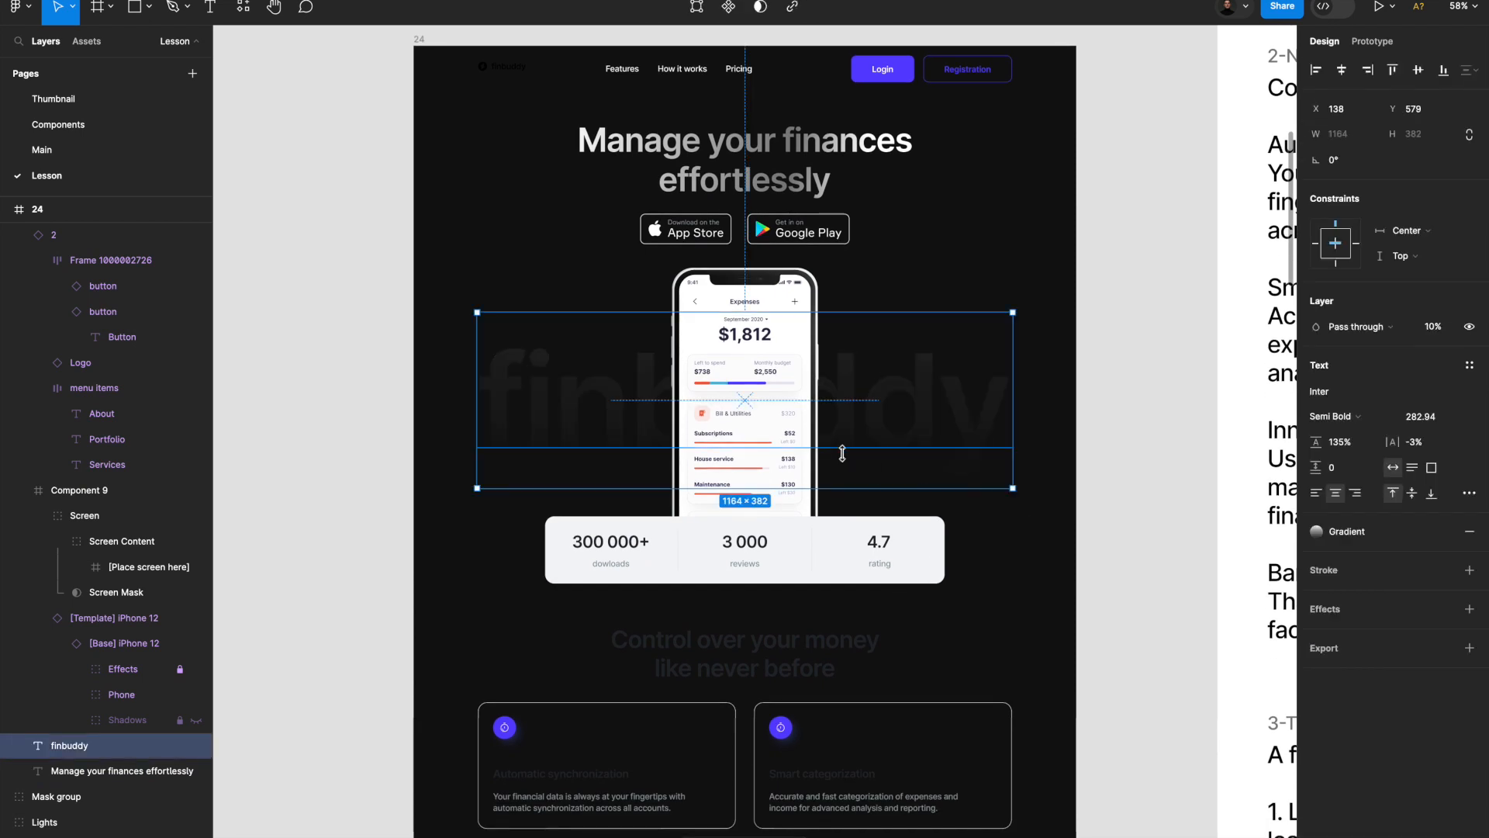
Replace the Grey bg style used in the hero phone mockup with Black.
click(778, 409)
click(1350, 626)
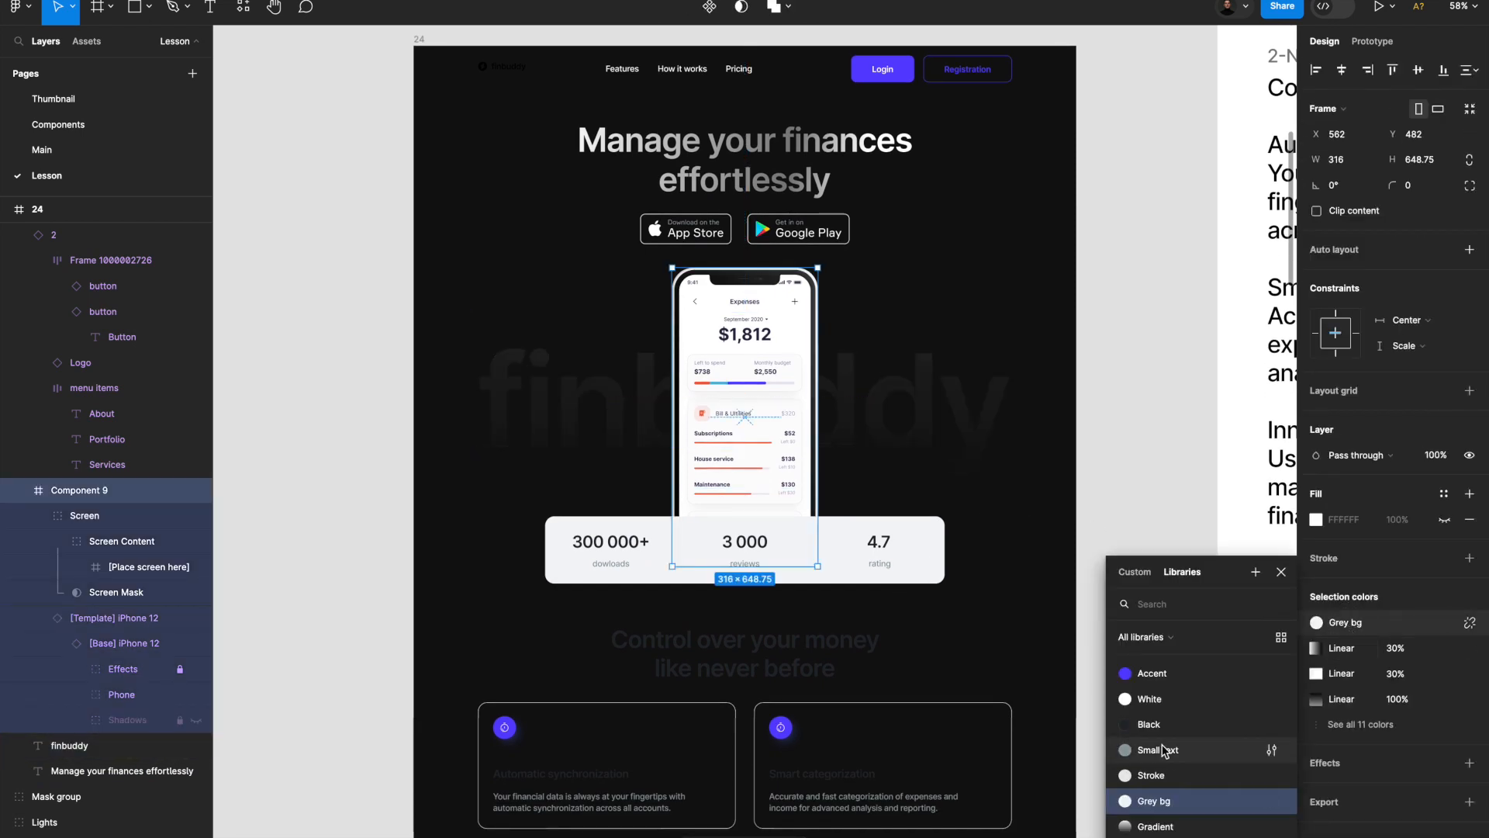
key(Escape)
click(1057, 519)
scroll(1057, 519, down, 3)
click(962, 469)
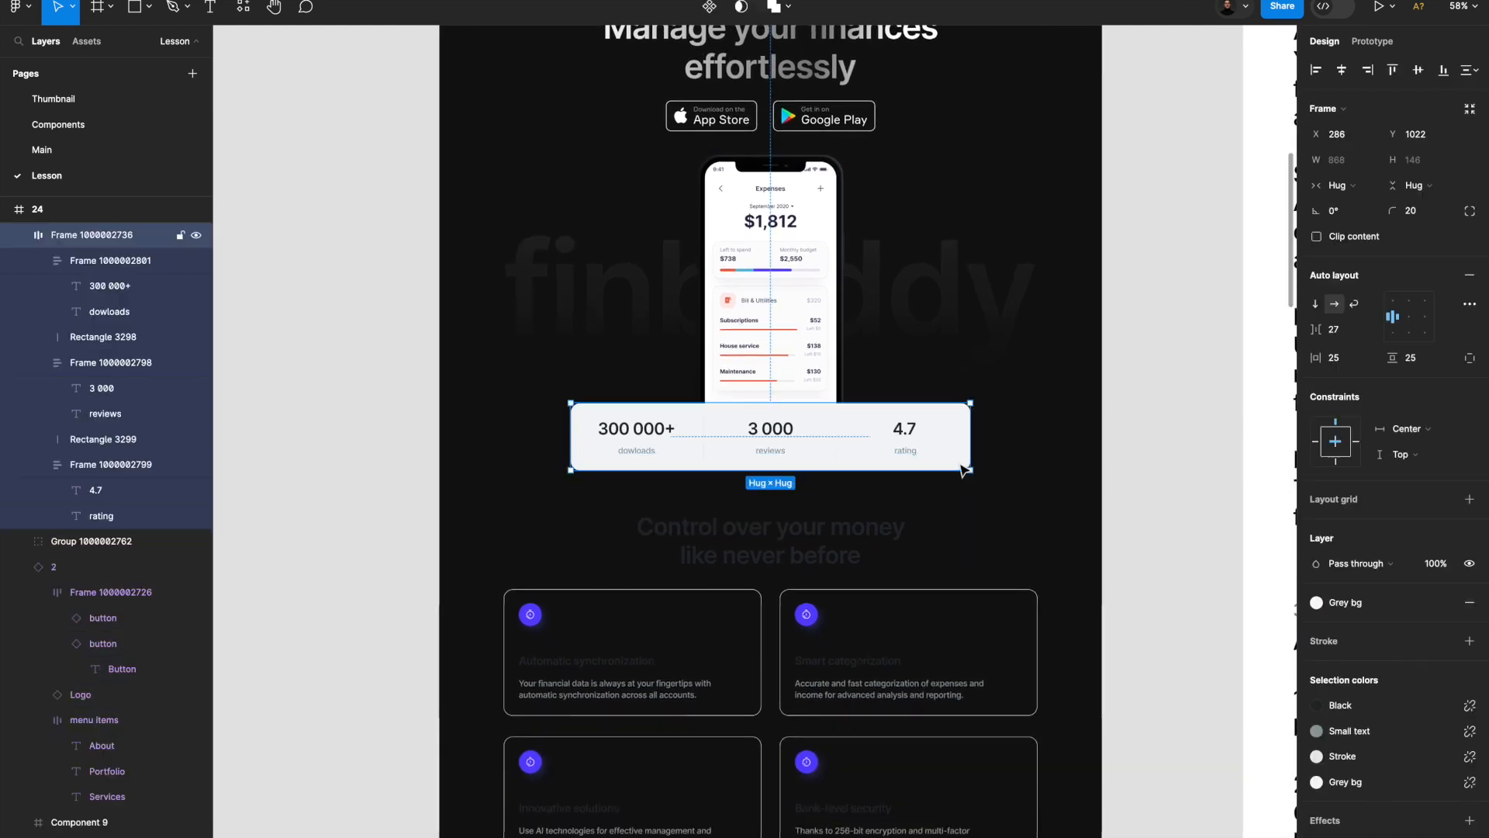
key(Escape)
Apply the Gradient text style to the section headings from "Control over your money like never before" down to "Frequently asked questions".
scroll(766, 374, down, 3)
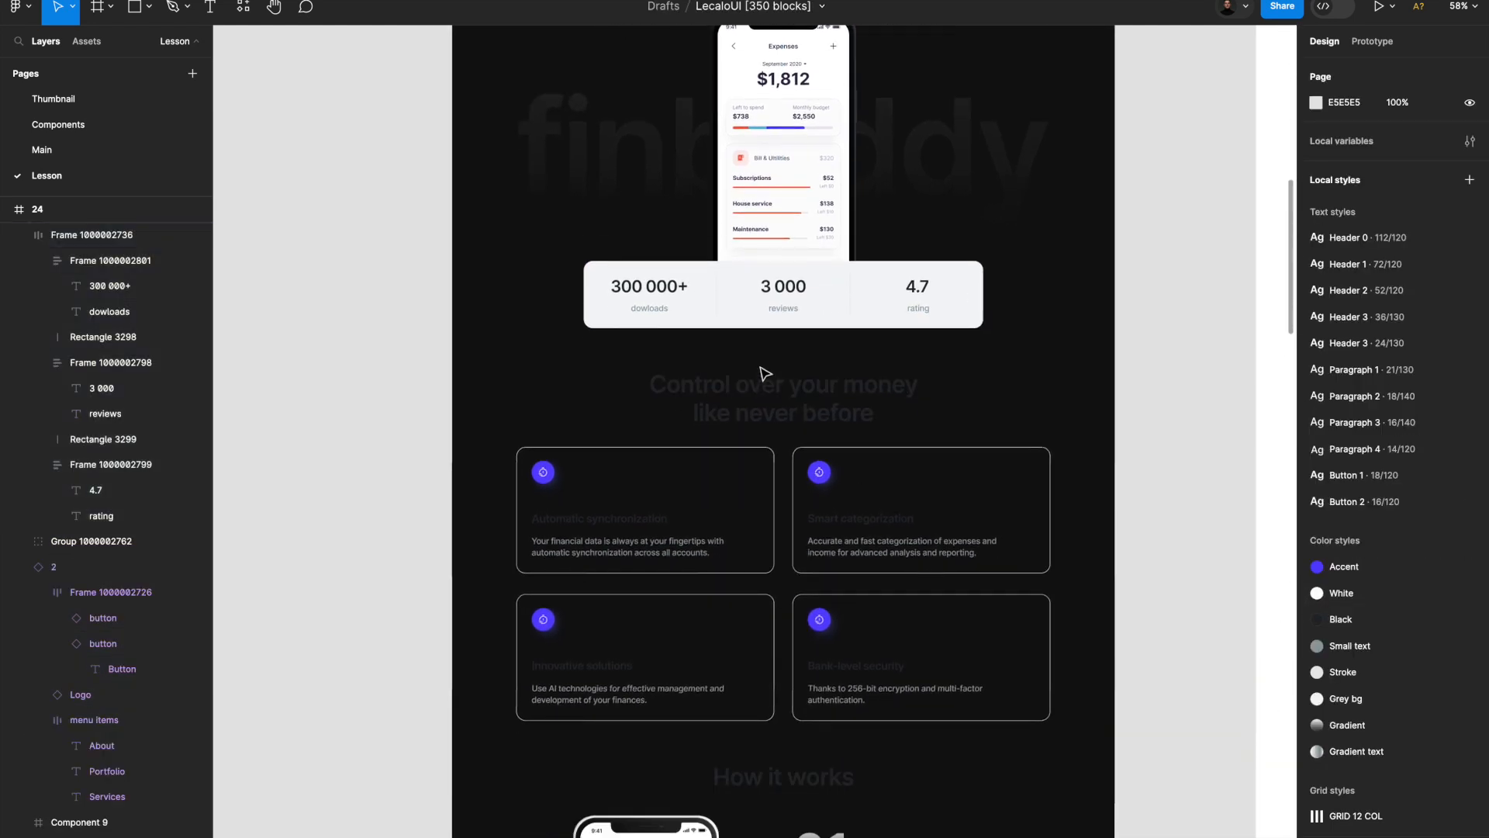
click(774, 381)
scroll(776, 384, down, 5)
shift+click(814, 542)
scroll(814, 546, down, 10)
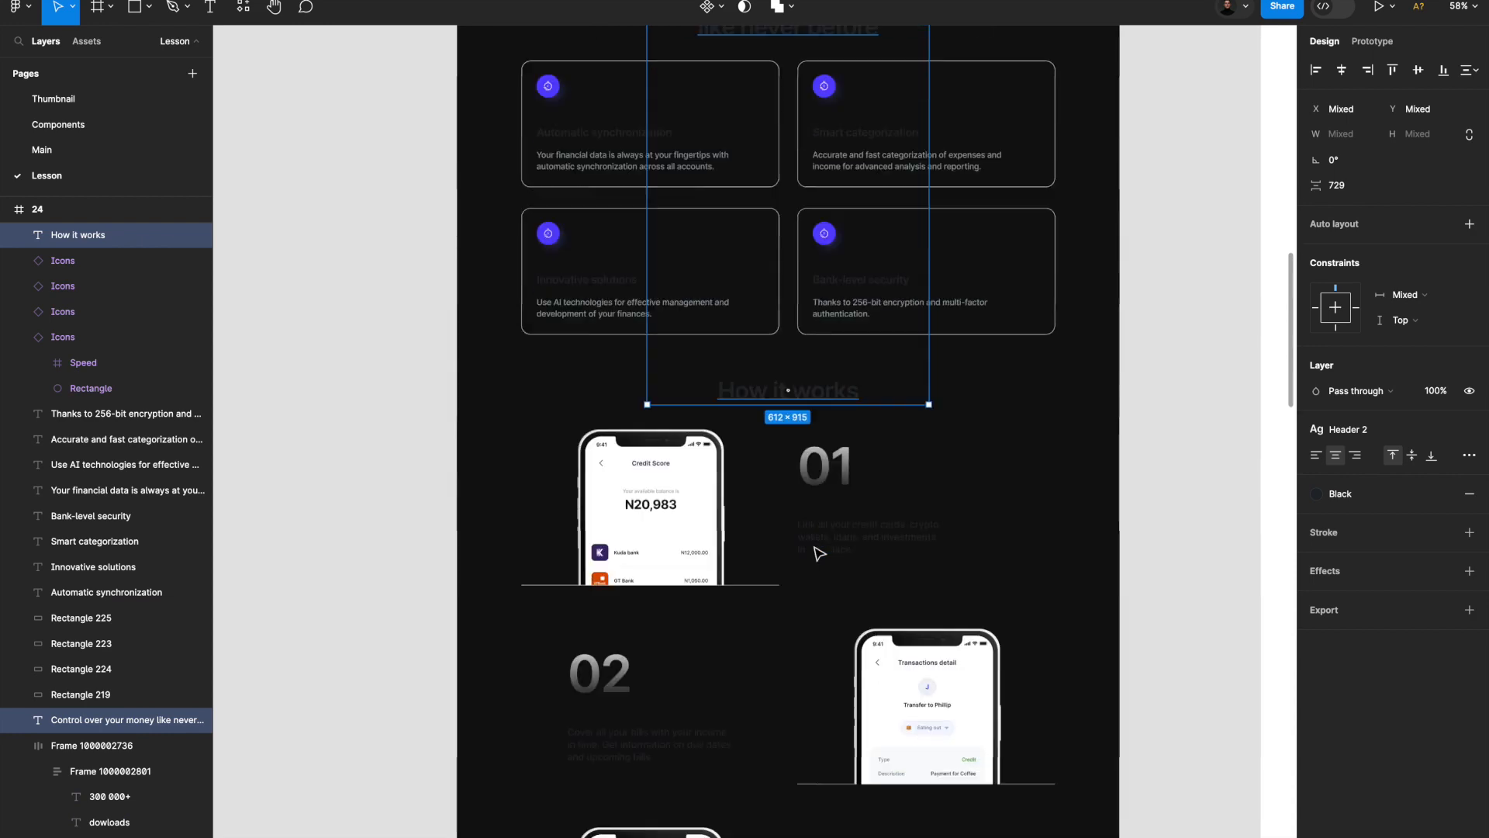
shift+click(758, 480)
scroll(764, 482, down, 8)
shift+click(767, 357)
shift+click(776, 608)
scroll(1000, 667, down, 6)
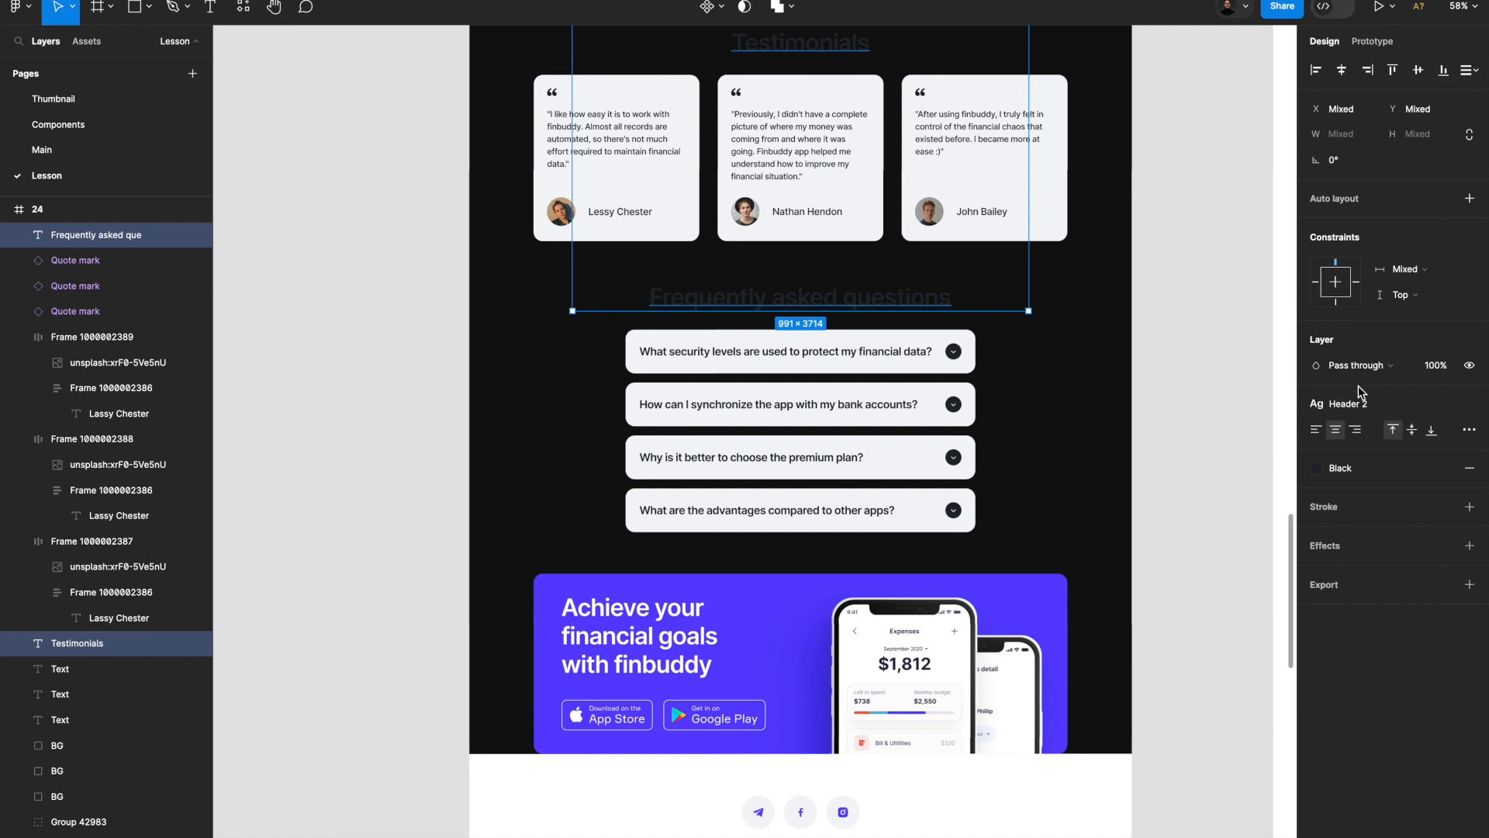
click(1350, 468)
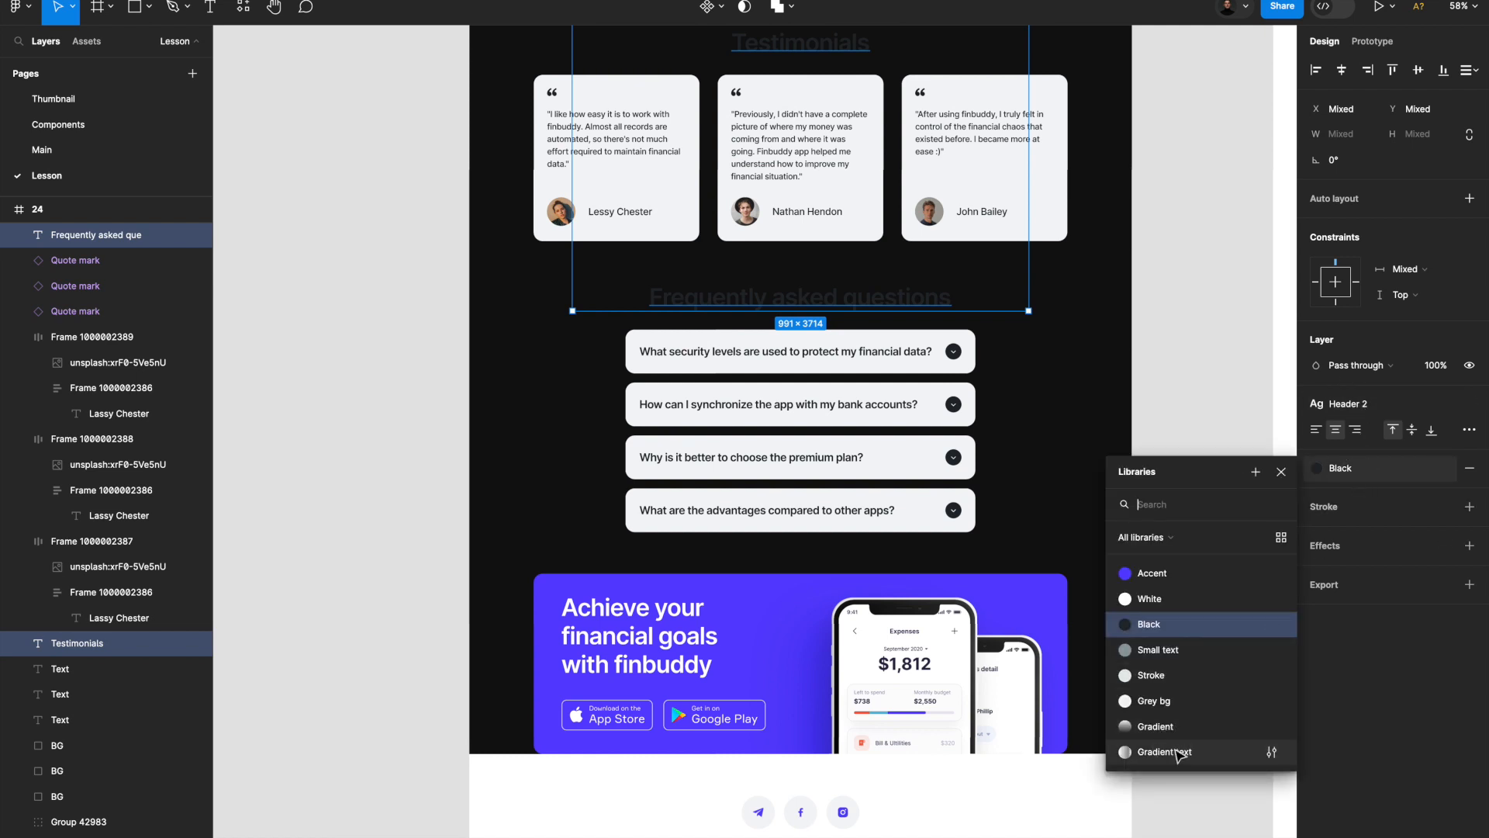
click(1261, 752)
Remove the fill from the footer block at the end of the page.
scroll(1021, 779, down, 4)
click(997, 599)
click(1469, 627)
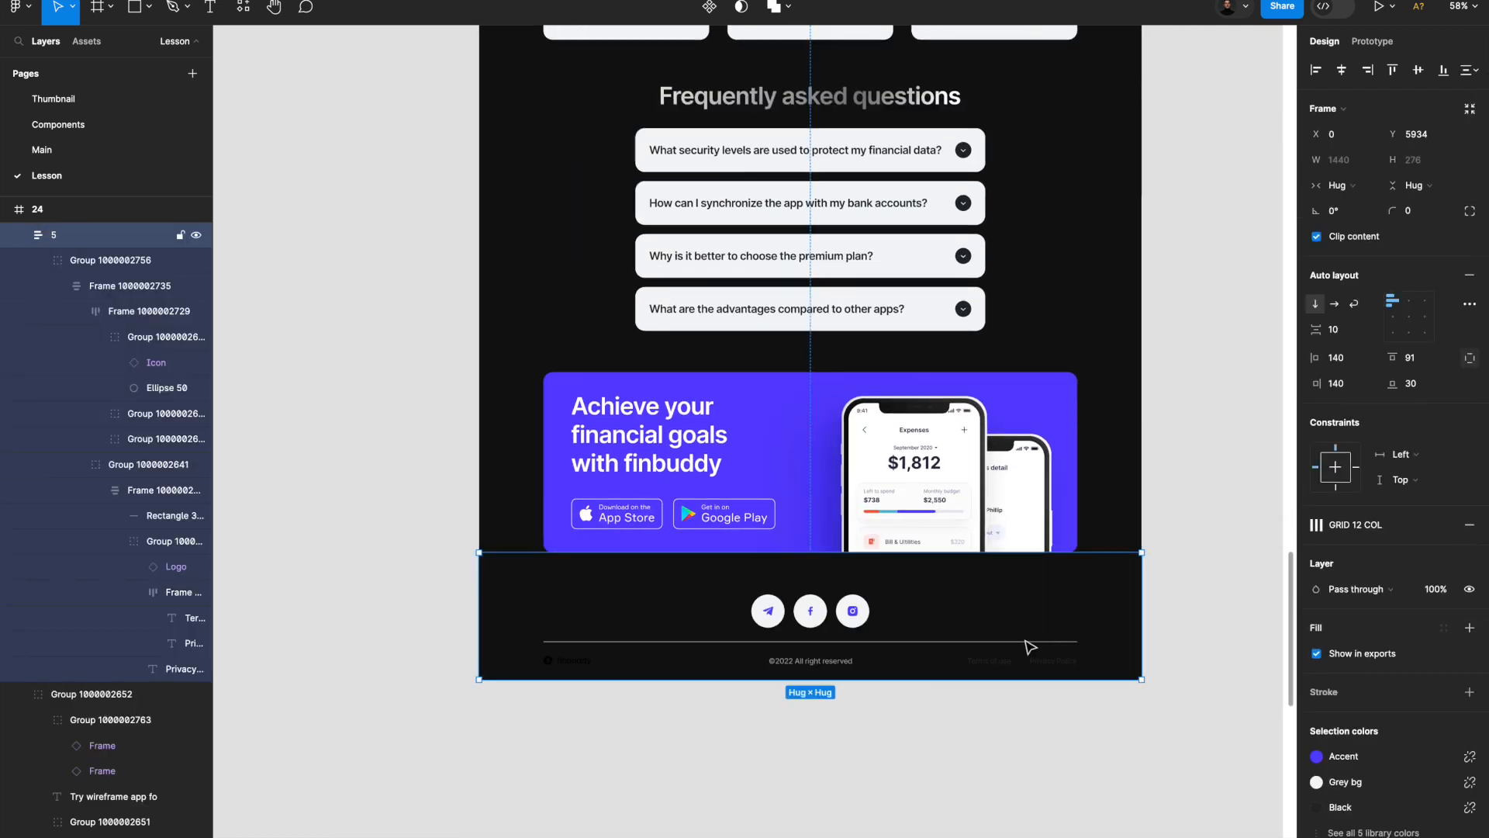
scroll(904, 610, down, 3)
Replace the Black style with White in the Basic plan card, the How it works texts and the feature cards.
scroll(753, 496, up, 10)
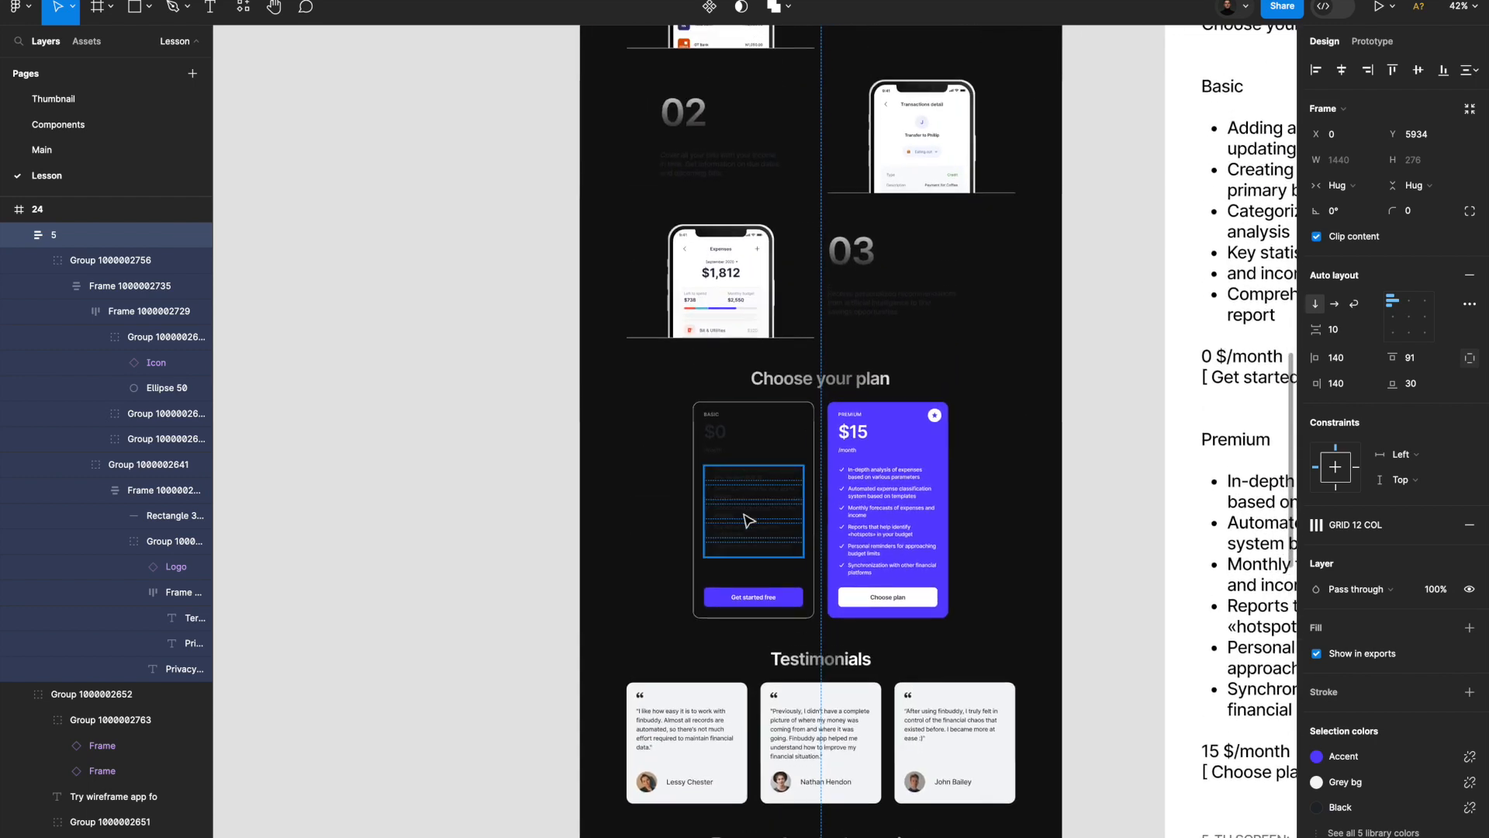
click(706, 473)
scroll(941, 492, up, 3)
shift+click(941, 493)
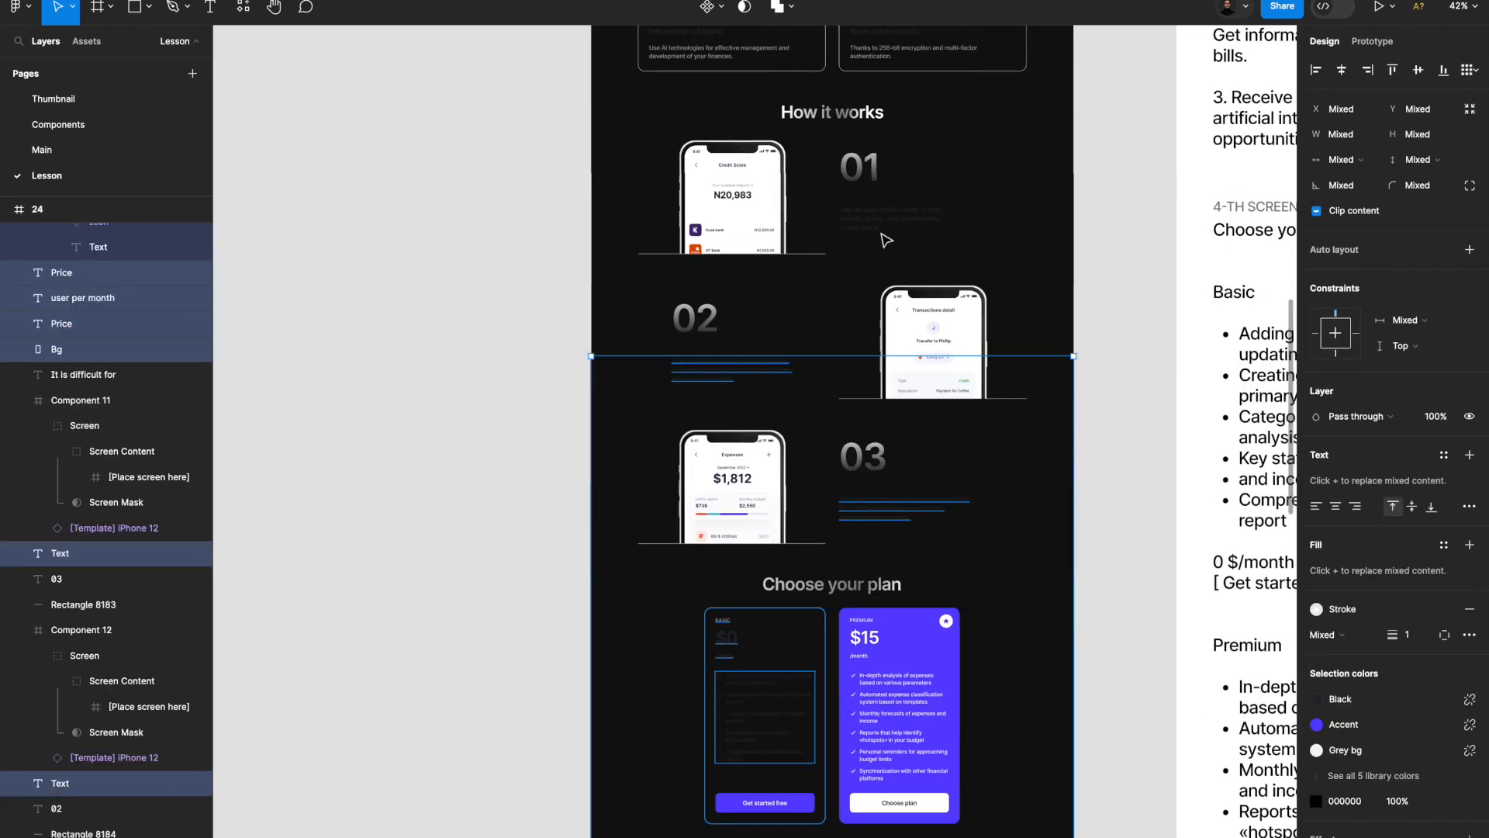
scroll(889, 245, up, 4)
shift+click(830, 317)
scroll(904, 359, up, 4)
scroll(900, 334, up, 3)
click(1358, 766)
click(1144, 693)
click(482, 541)
Apply the White style to the Logo component on the Components page and return to the Lesson page.
click(58, 124)
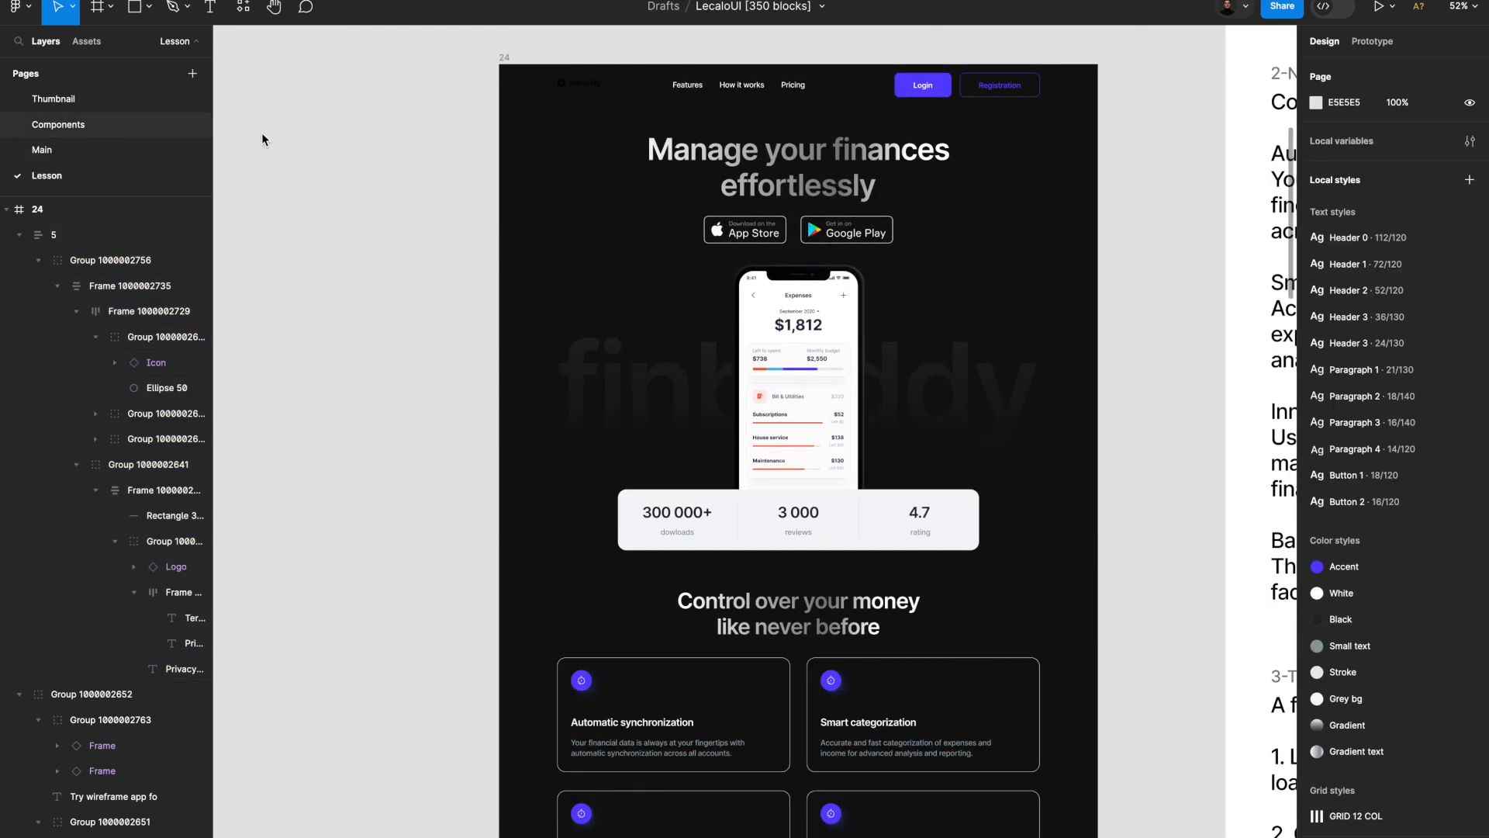
click(1438, 702)
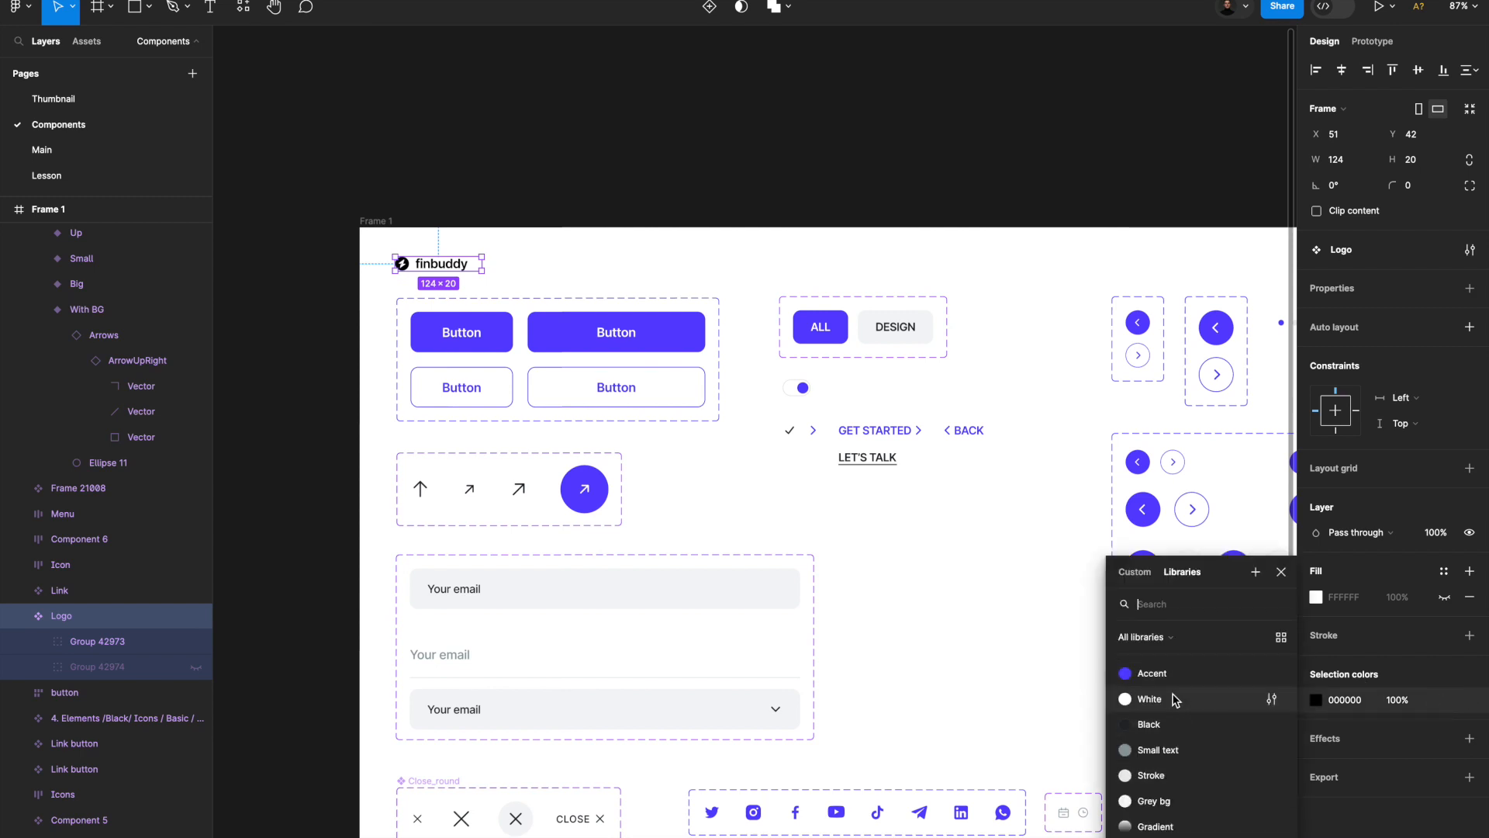
click(47, 175)
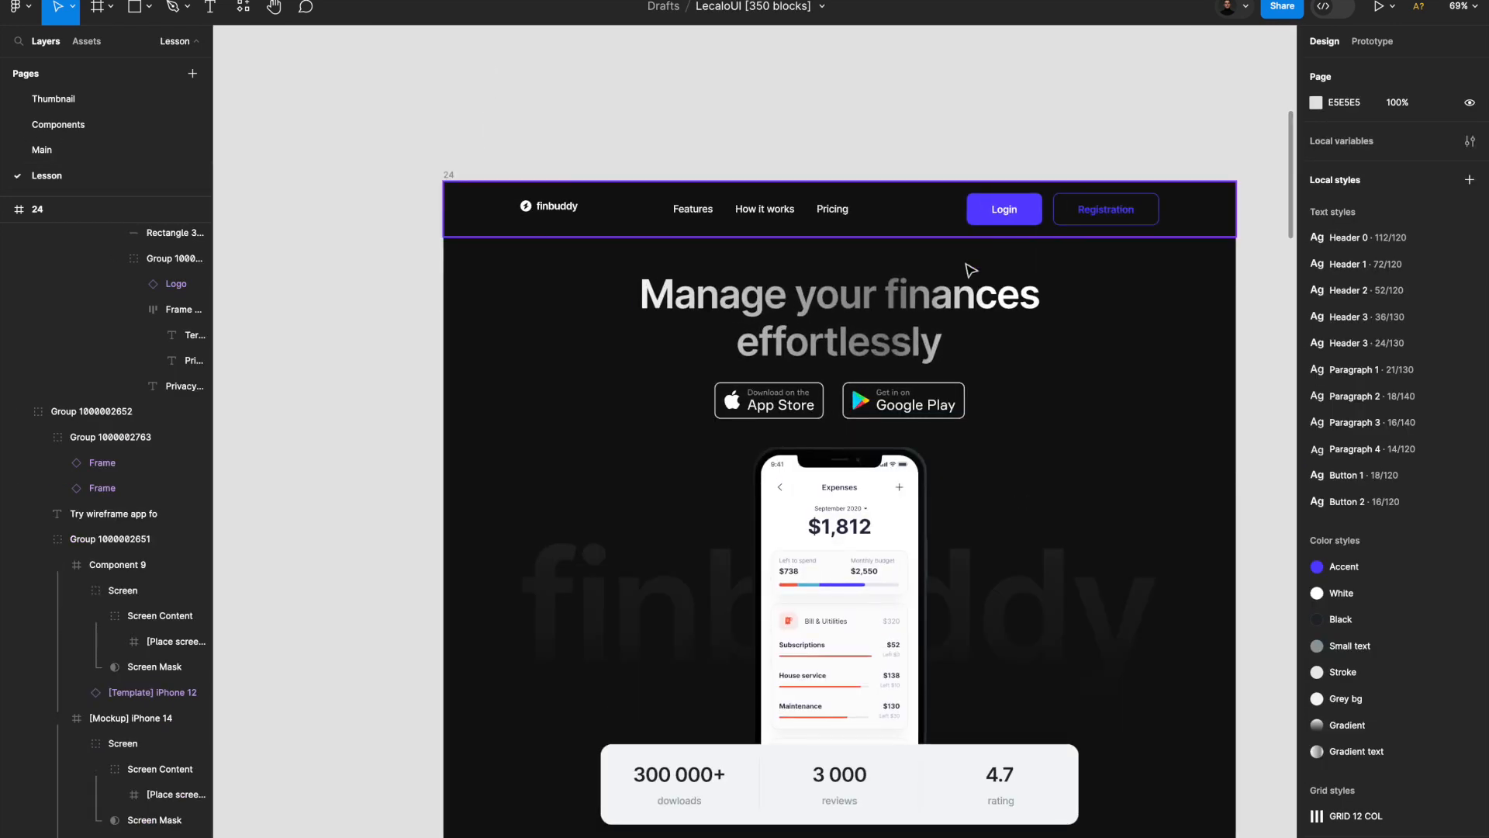
Detach the Grey bg style from the fill of the stats card below the hero phone.
click(905, 326)
scroll(845, 552, down, 2)
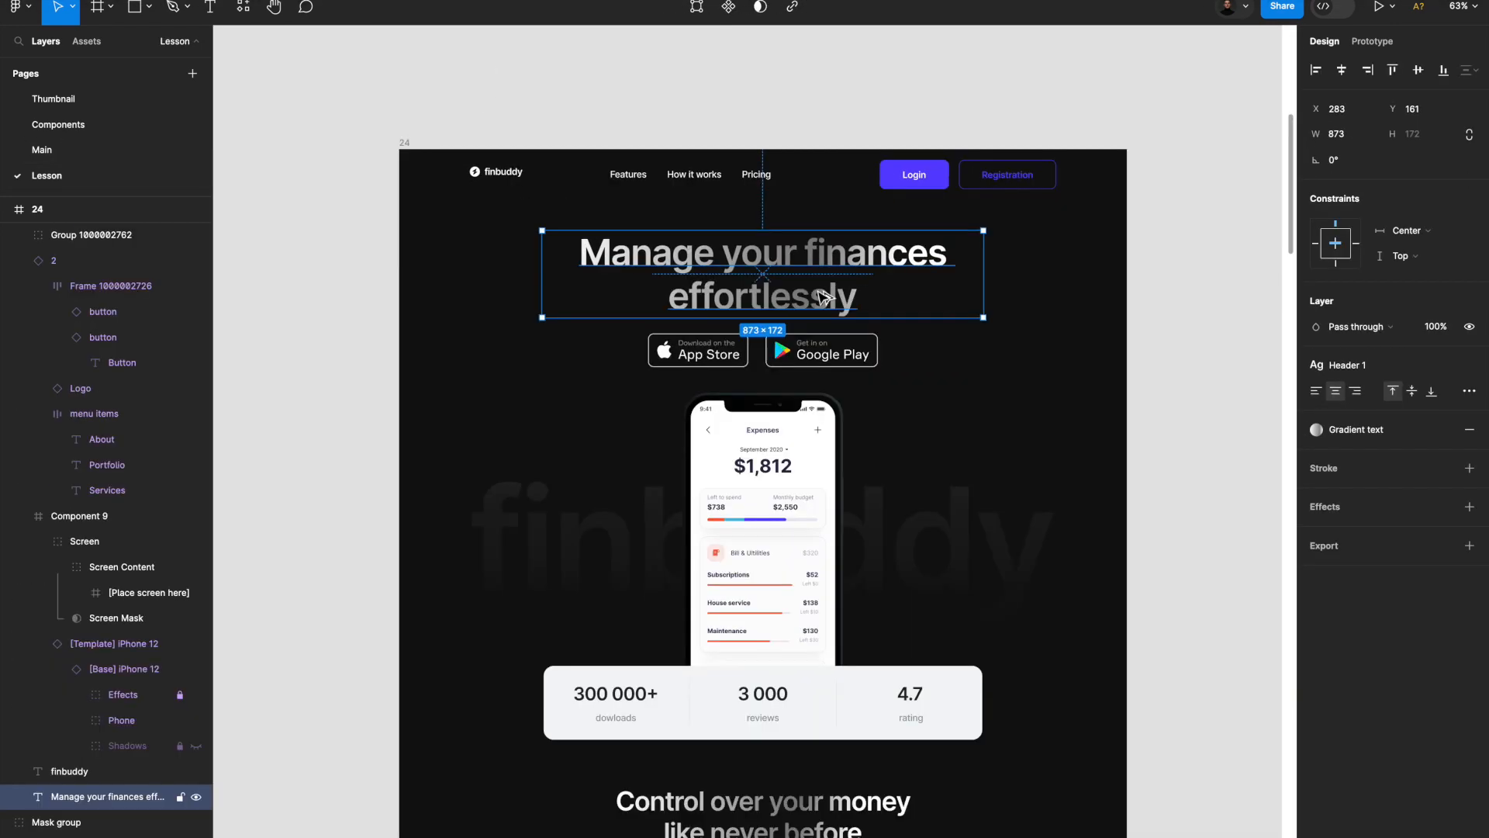
scroll(845, 553, down, 5)
click(846, 553)
scroll(845, 553, up, 3)
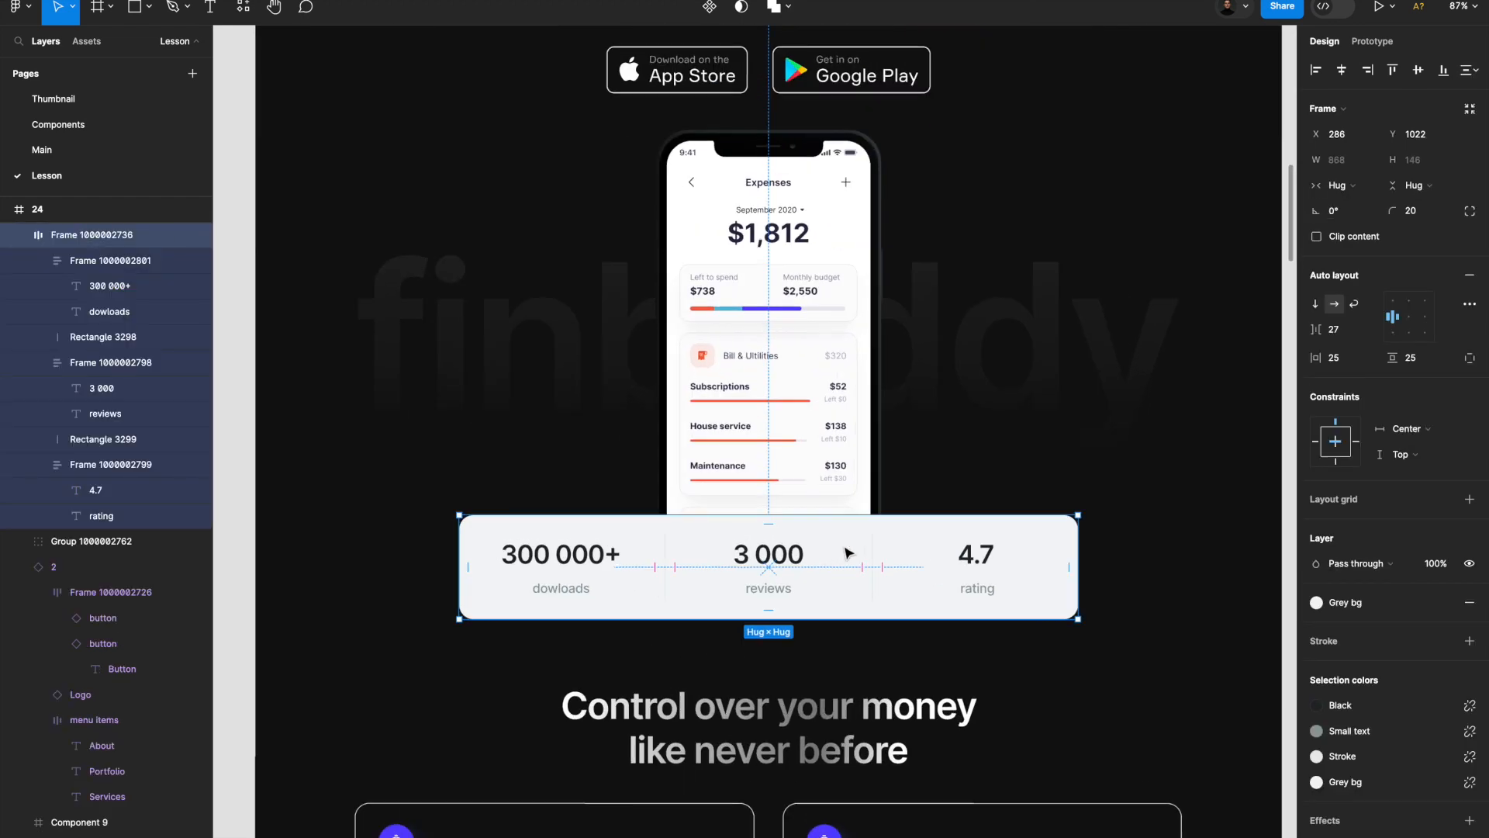
scroll(845, 552, up, 1)
scroll(845, 552, down, 3)
scroll(846, 552, up, 2)
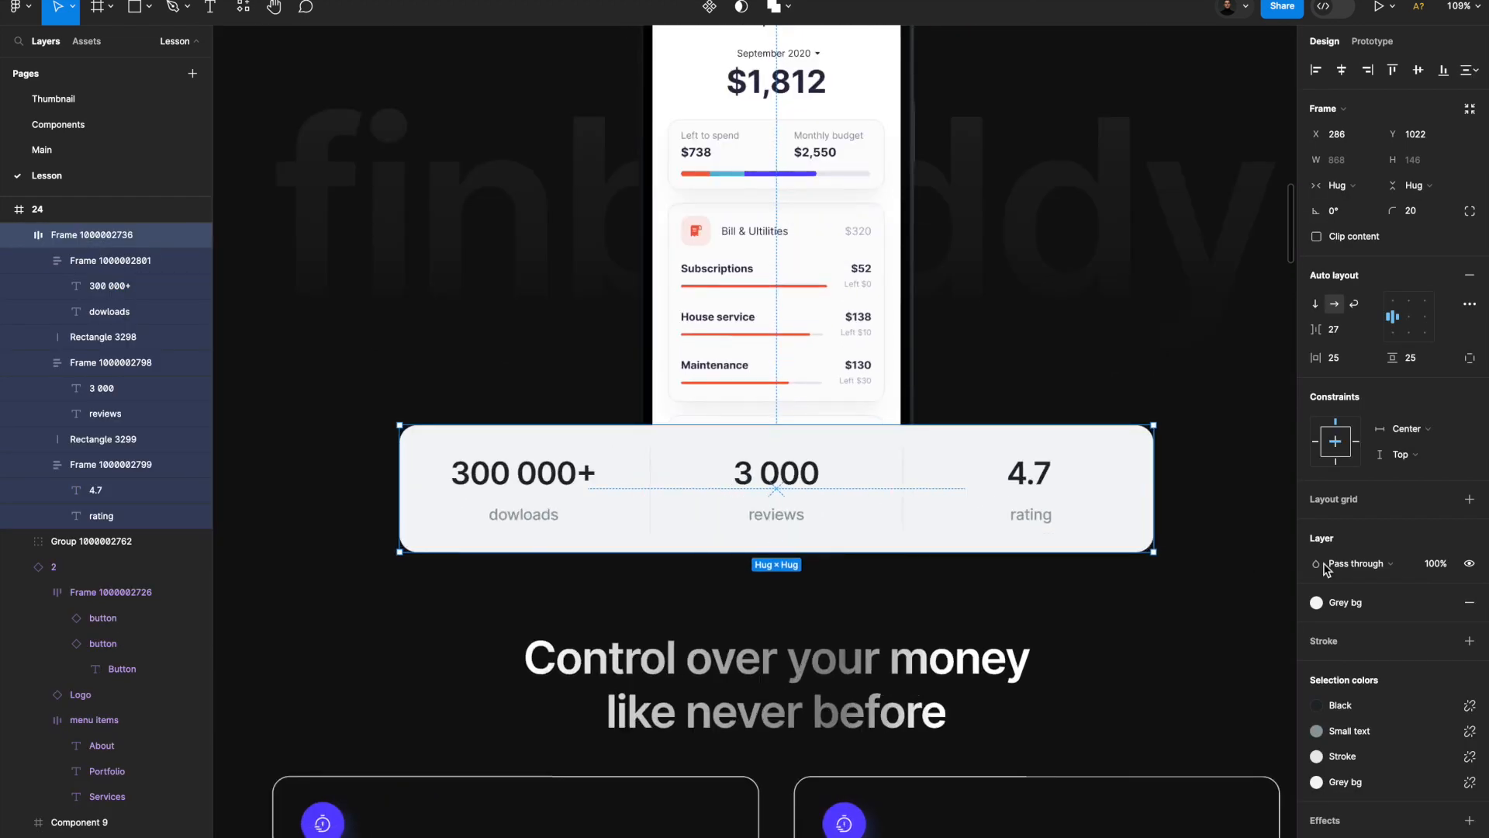
click(1445, 602)
Set the stats card's fill to the dark blue-grey 191A1E.
click(1316, 629)
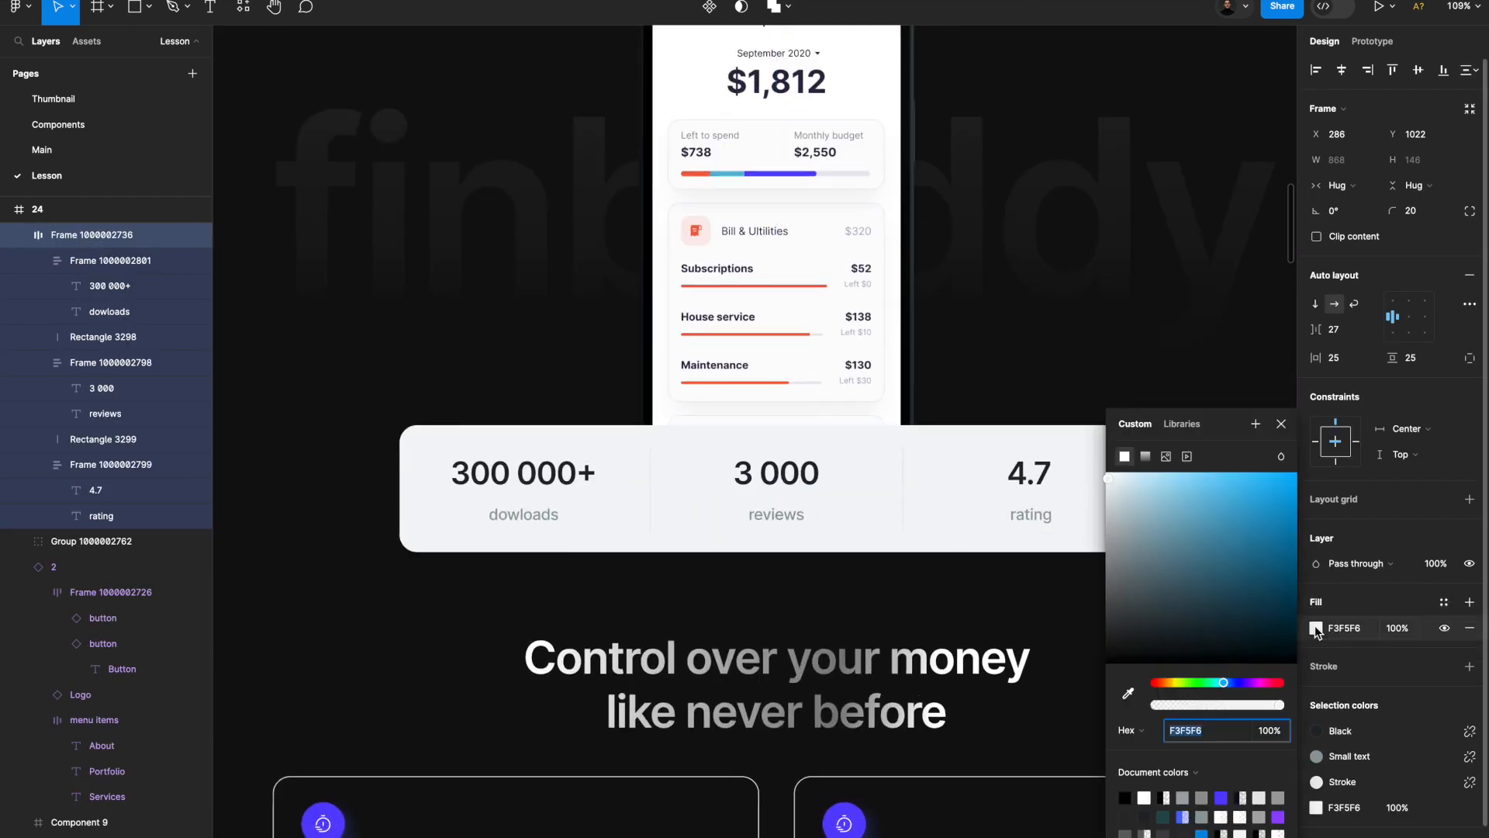
click(1241, 684)
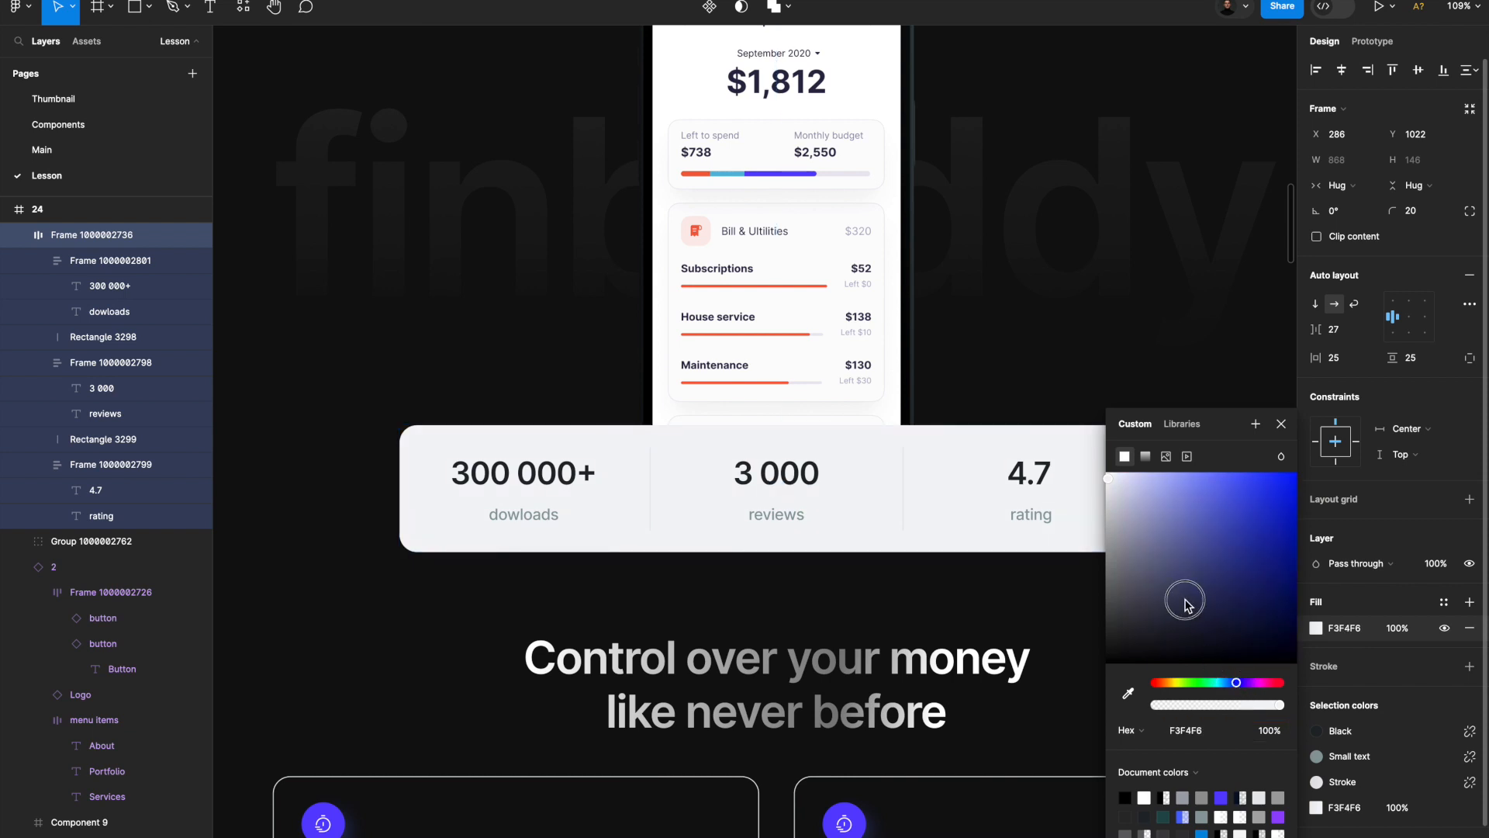
drag(1184, 602, 1155, 650)
click(1137, 636)
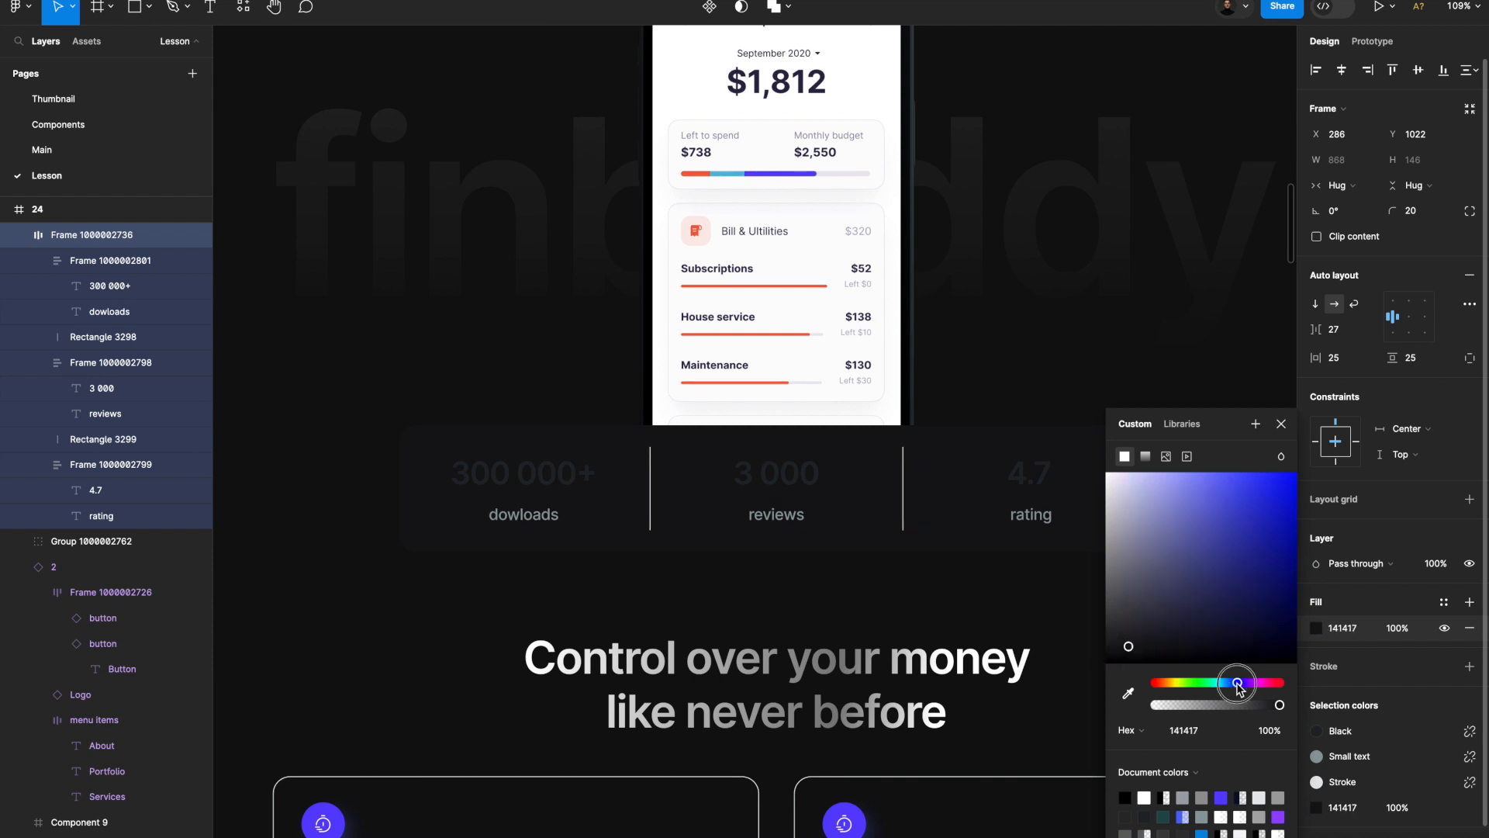
click(1144, 643)
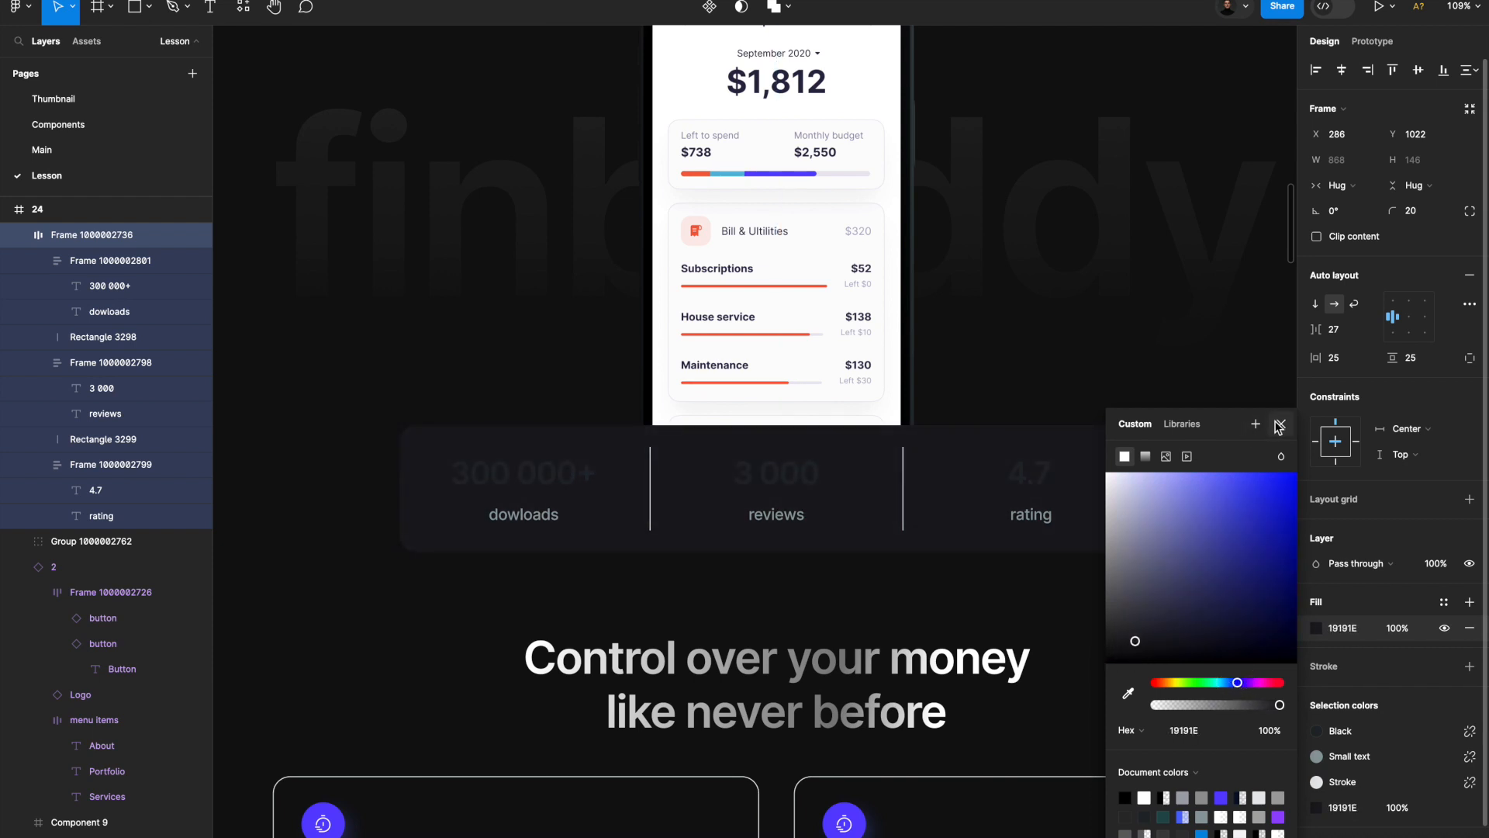
drag(1235, 687, 1236, 688)
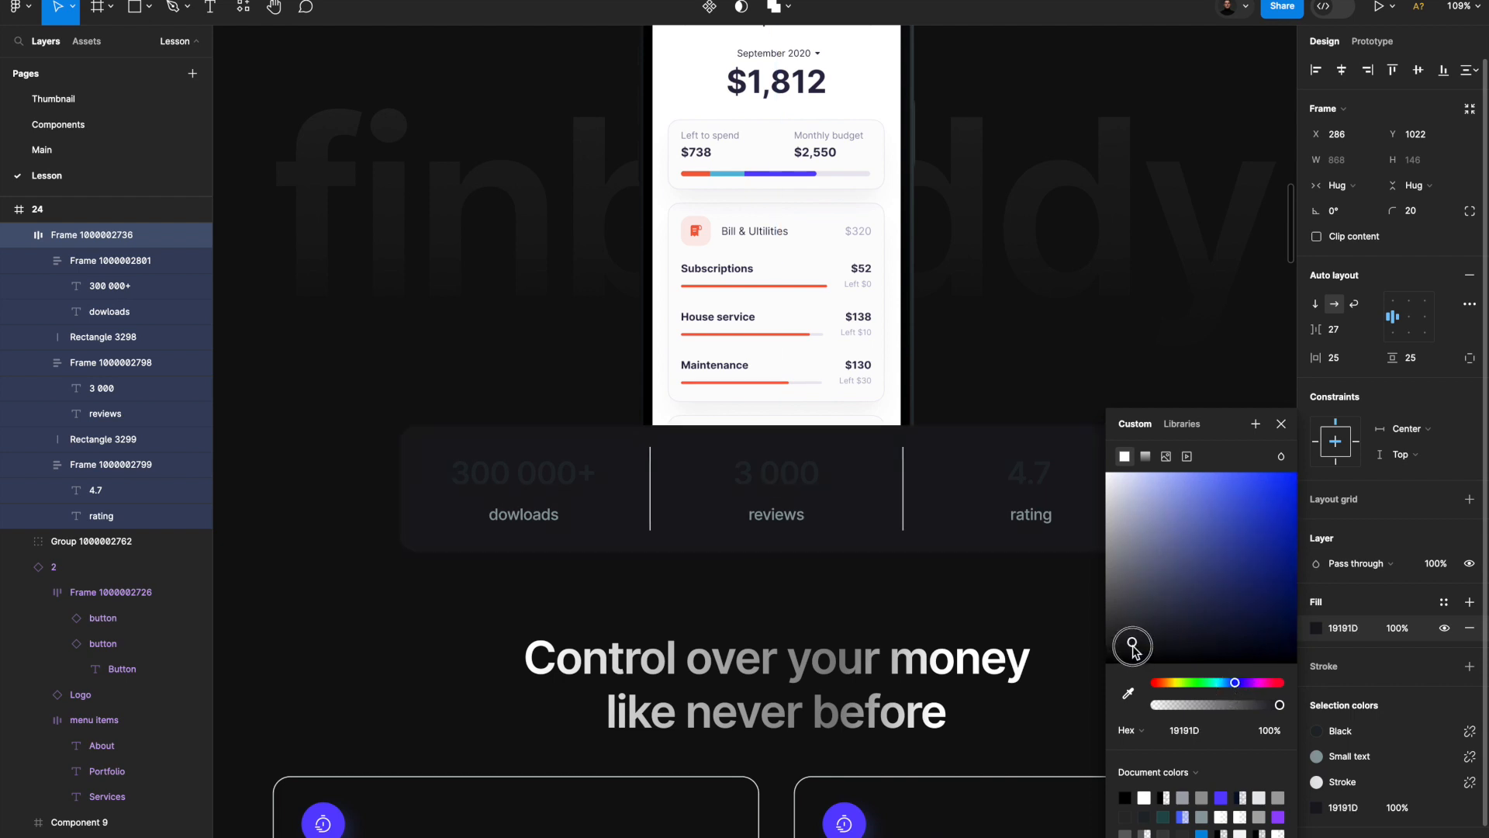
click(1338, 634)
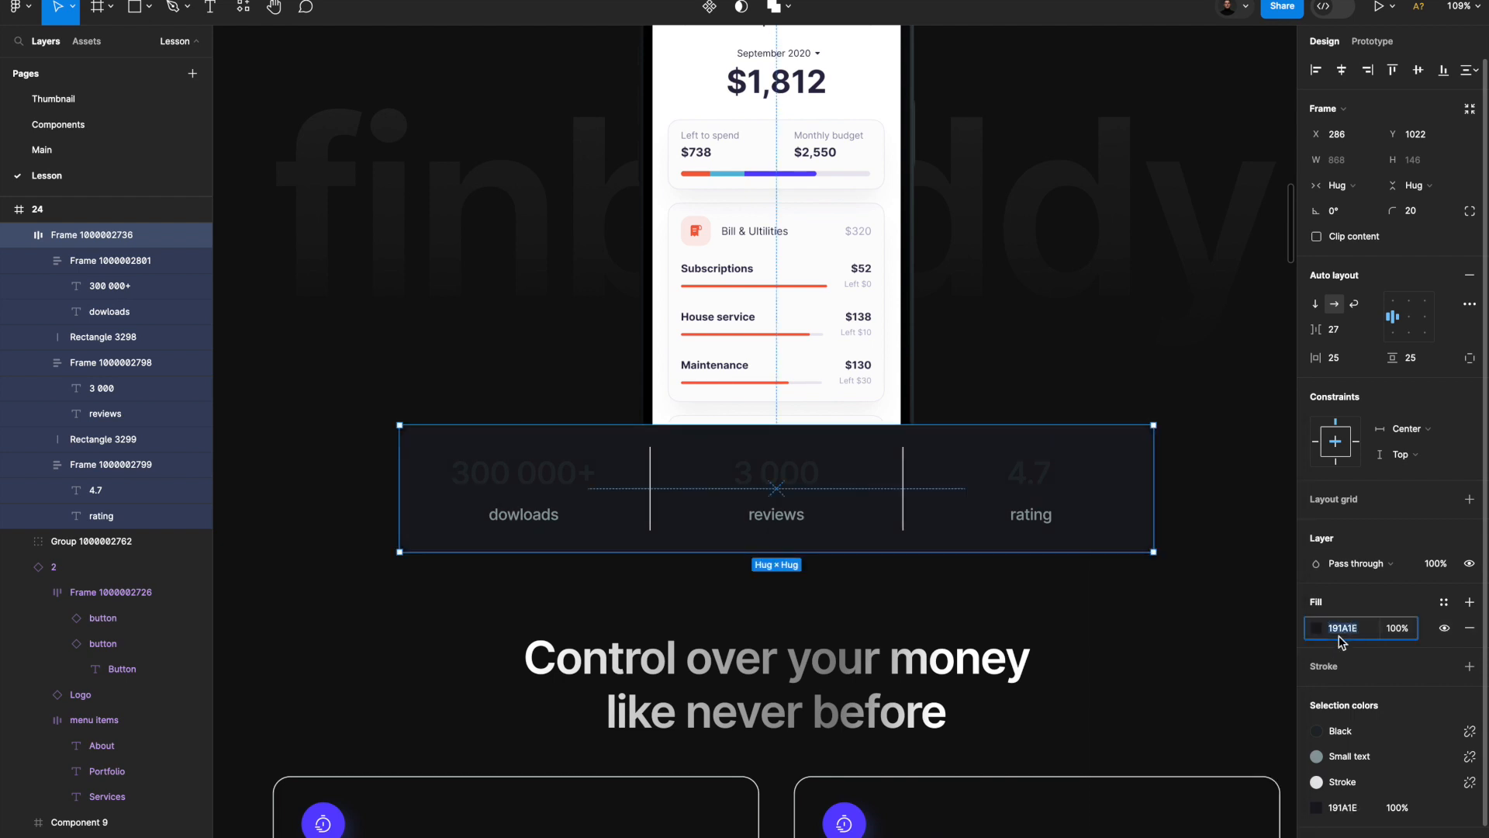
Add a 1 px inside stroke in colour 363841 to the stats card.
click(1467, 669)
click(1318, 693)
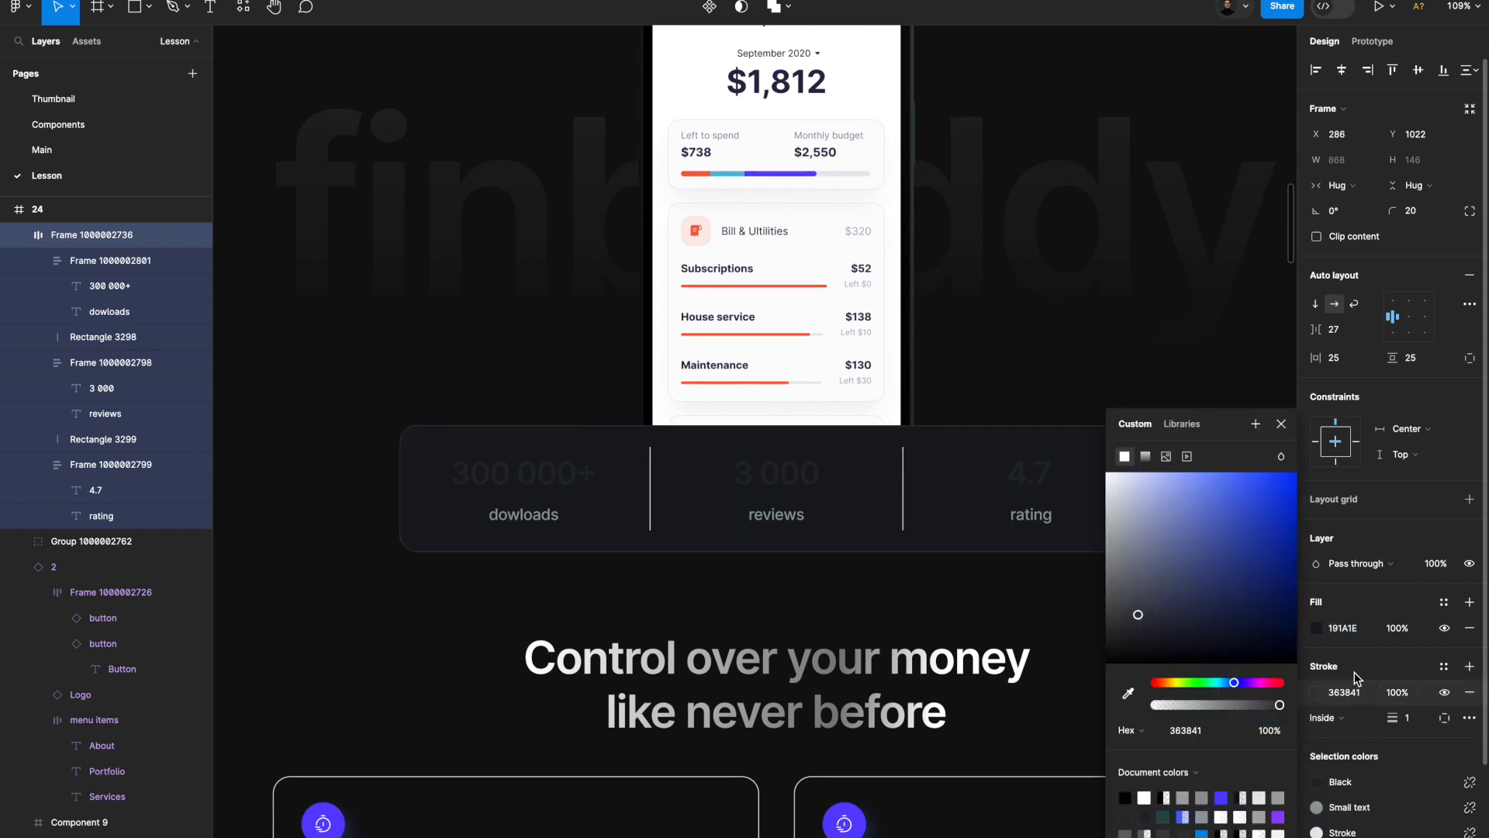
click(1323, 693)
Change the stats card's stroke to a linear gradient slanted across the card, starting from 363841 at the upper edge.
click(1319, 695)
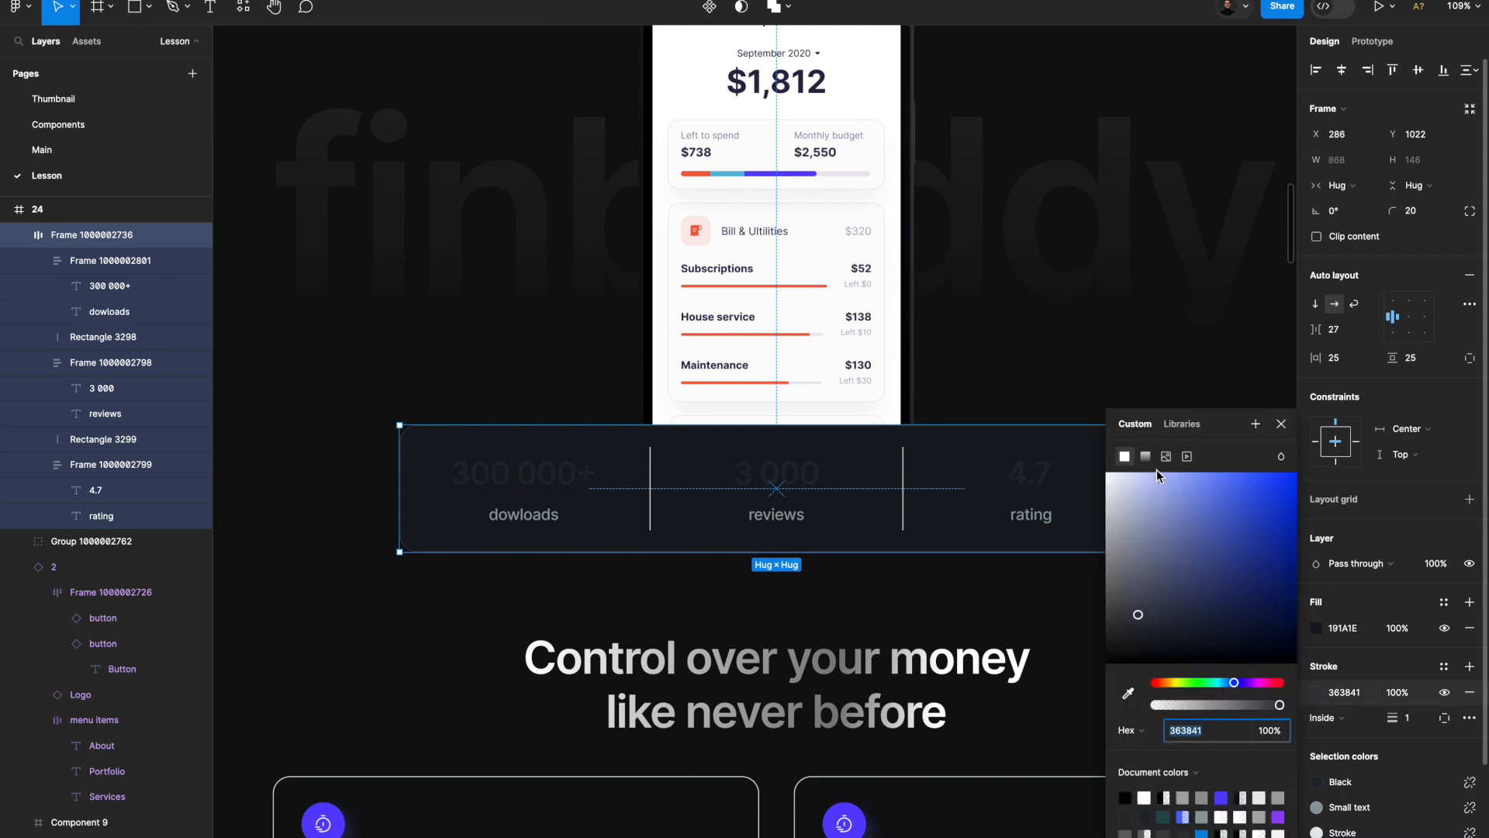
click(1146, 456)
drag(790, 425, 937, 426)
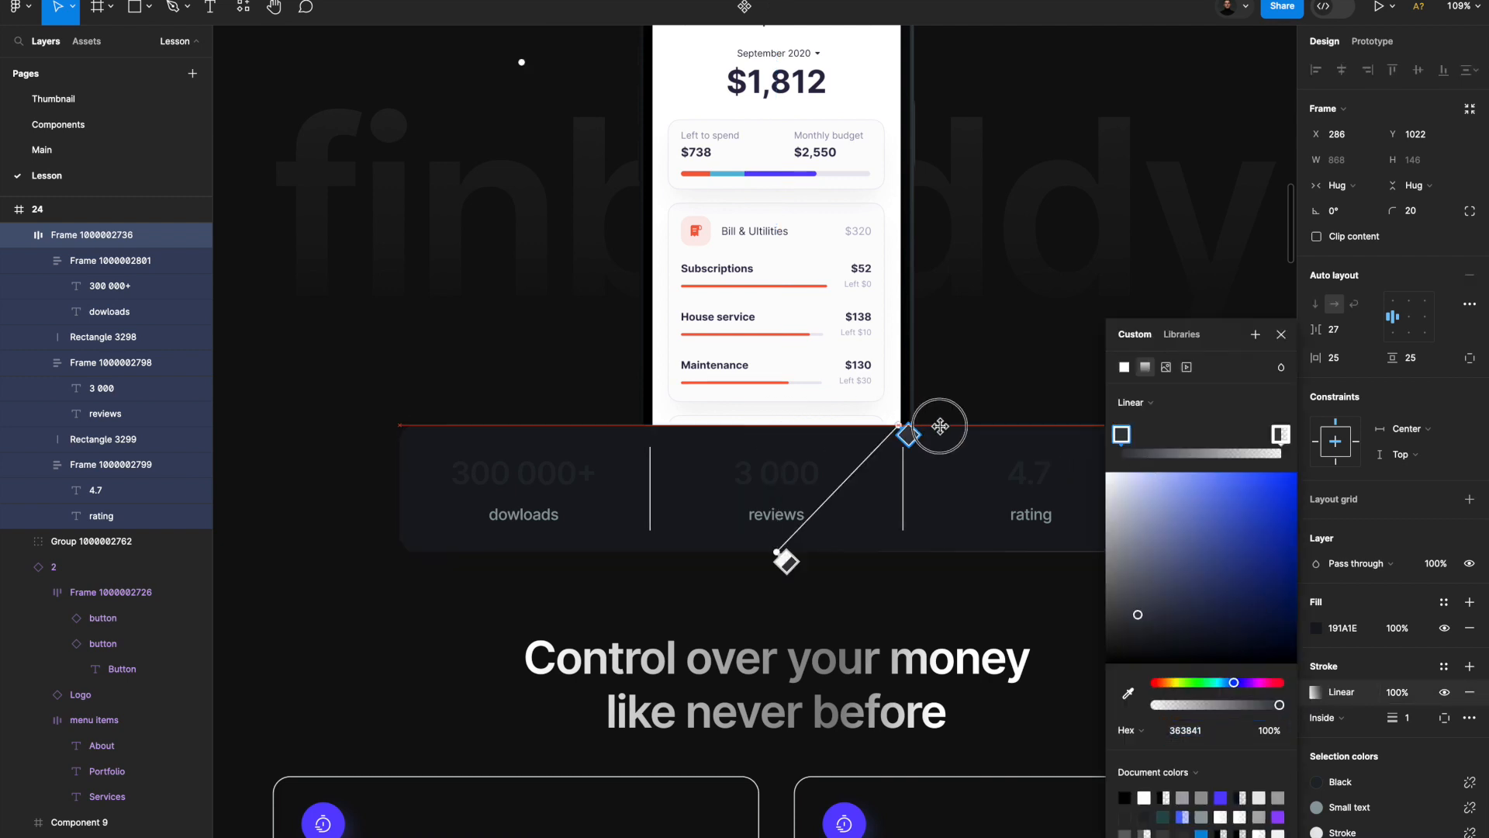
scroll(947, 434, right, 4)
scroll(947, 434, down, 1)
drag(768, 380, 707, 381)
key(Escape)
Replace the Black style of the stats card's figures with White.
click(761, 565)
click(852, 472)
click(1363, 784)
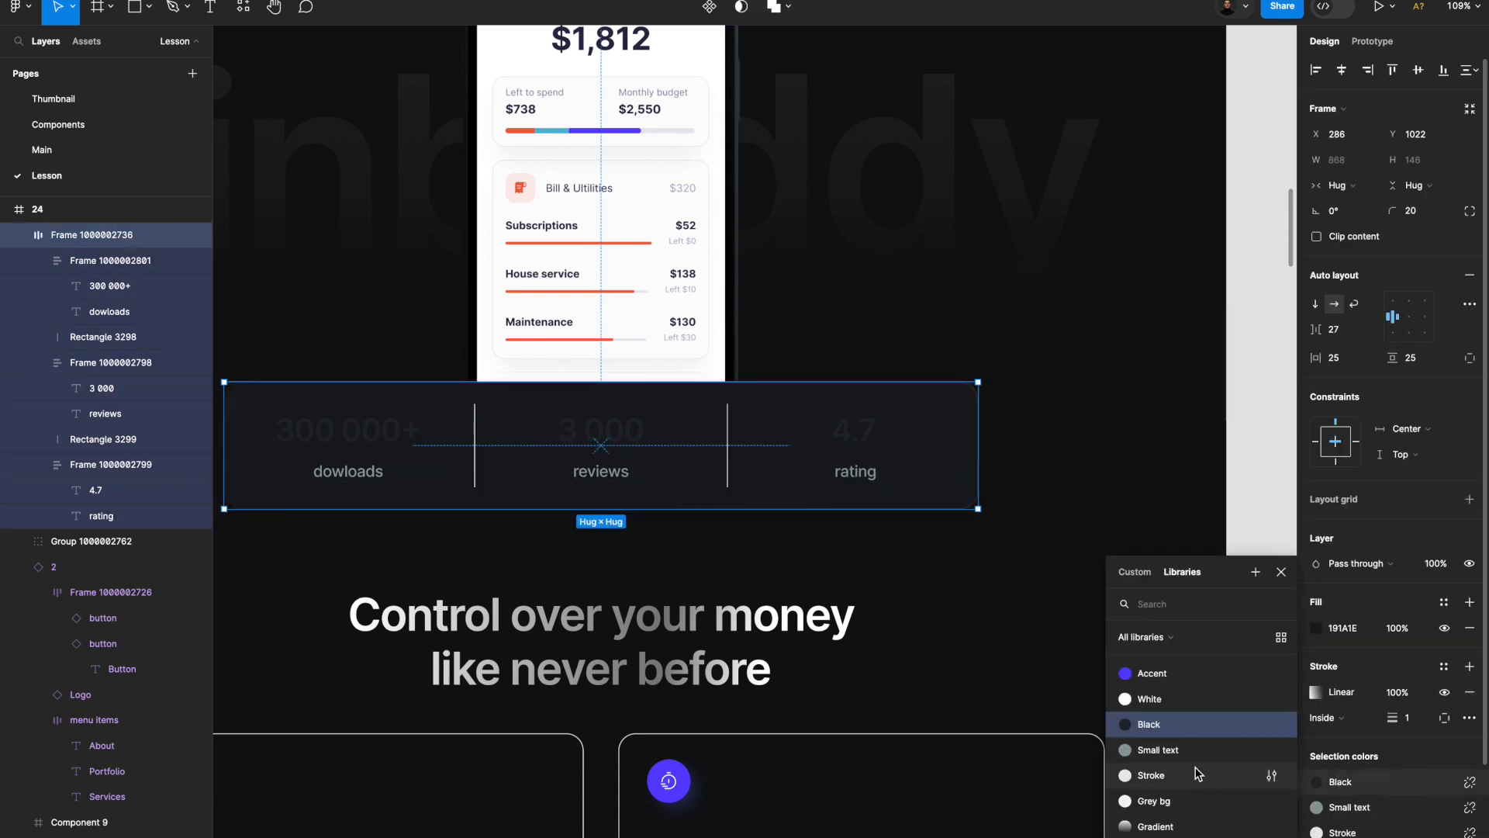
click(1180, 701)
click(1059, 549)
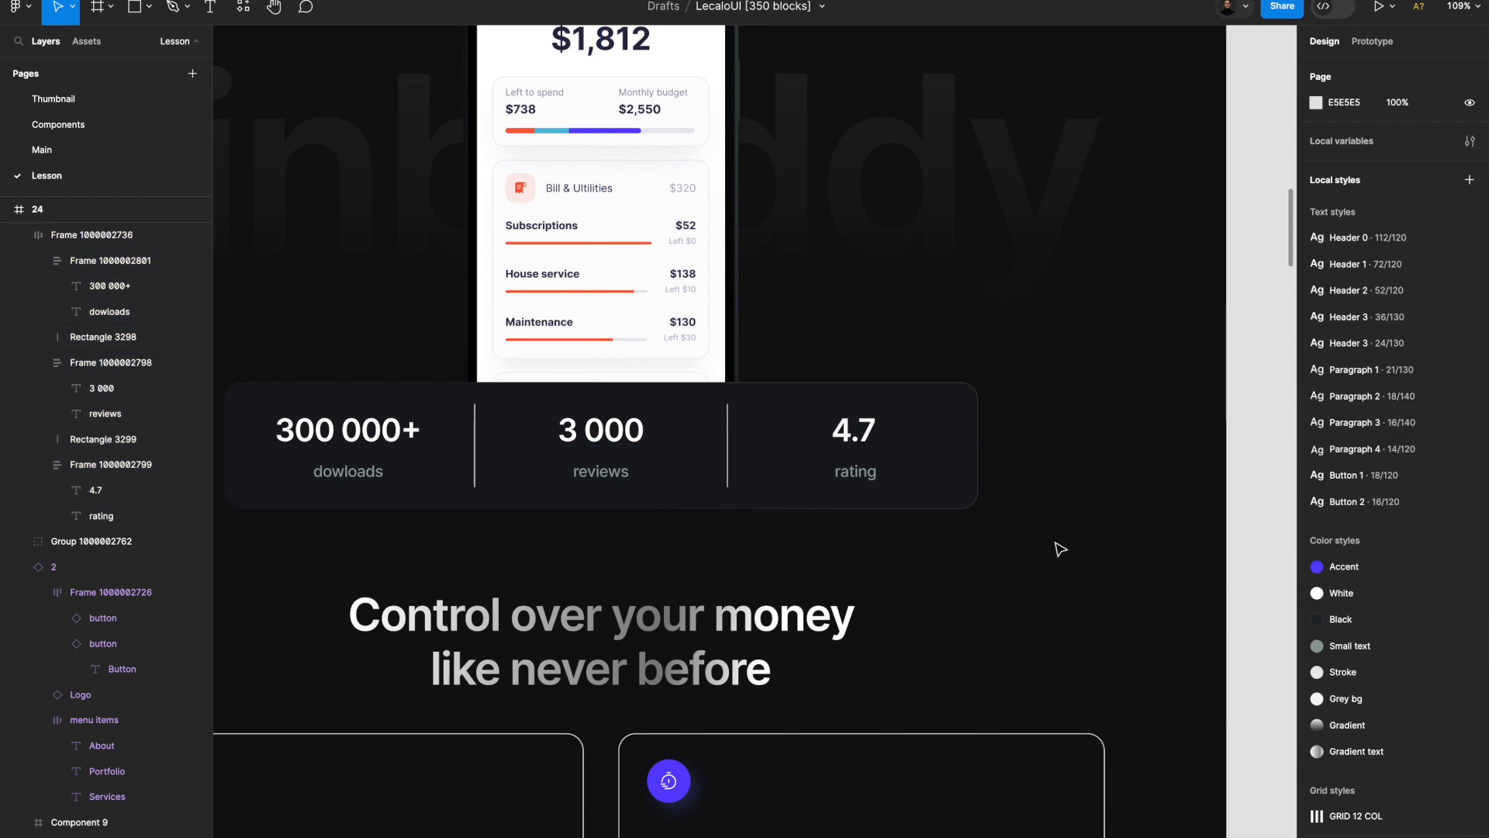
Set the opacity of both vertical divider lines in the stats card to 10%.
scroll(1057, 548, down, 3)
click(781, 463)
click(782, 459)
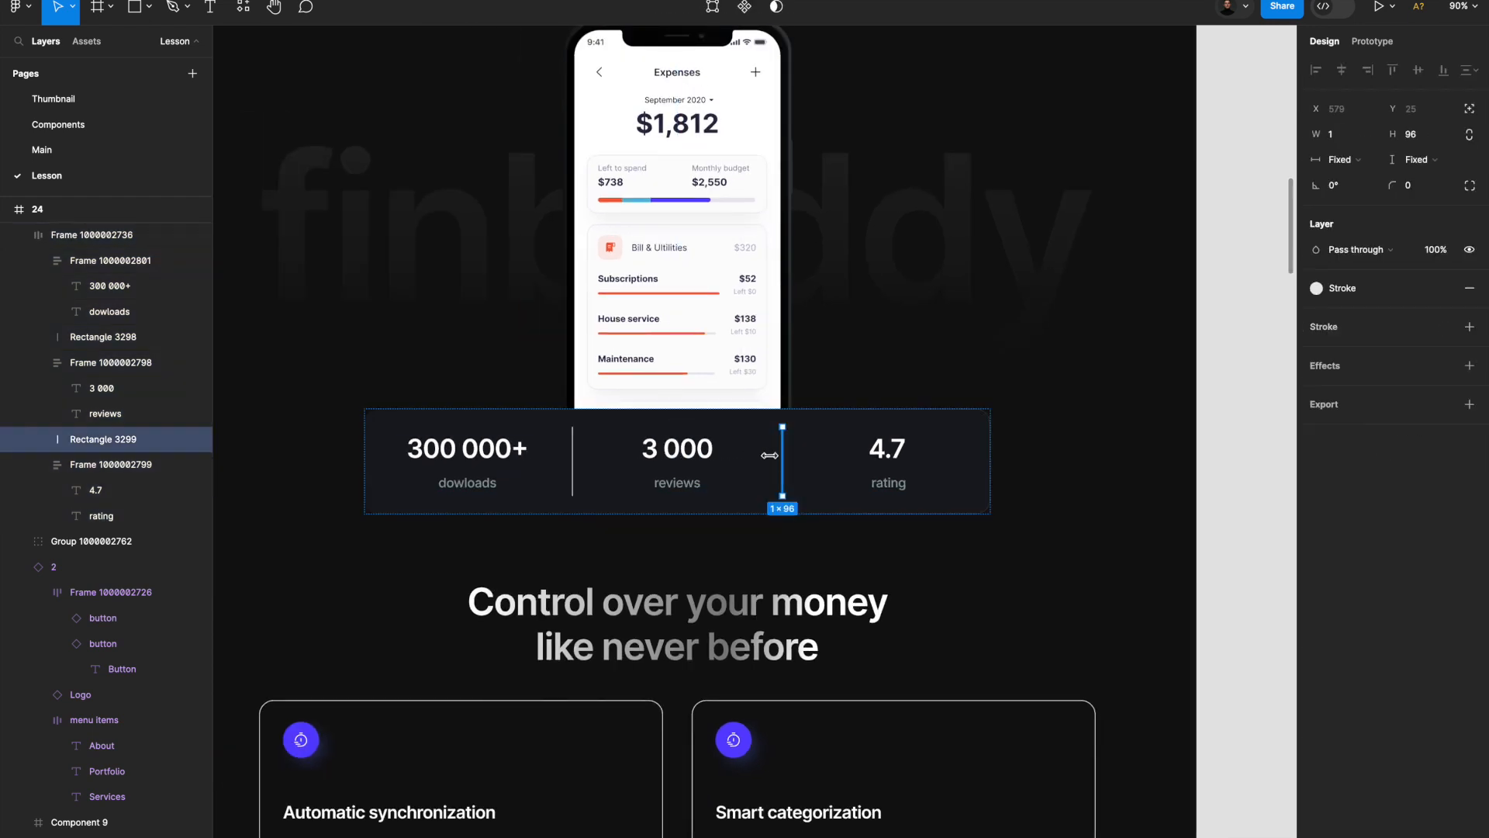
shift+click(573, 456)
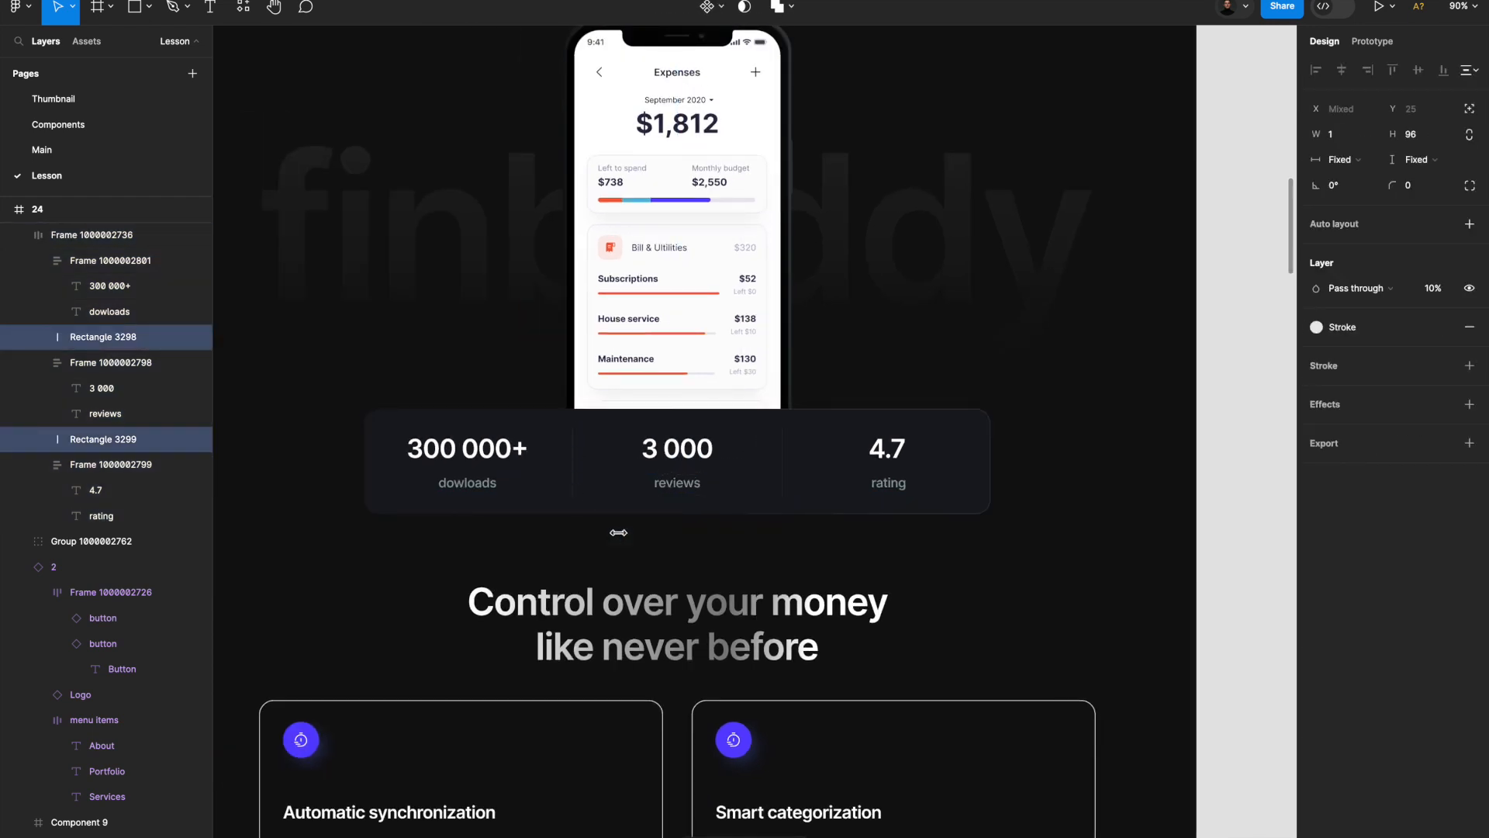
Change the Accent colour style used by the header buttons to 40FFD1.
click(632, 554)
scroll(631, 555, up, 5)
scroll(677, 479, up, 3)
ctrl+scroll(729, 496, down, 1)
scroll(735, 499, down, 1)
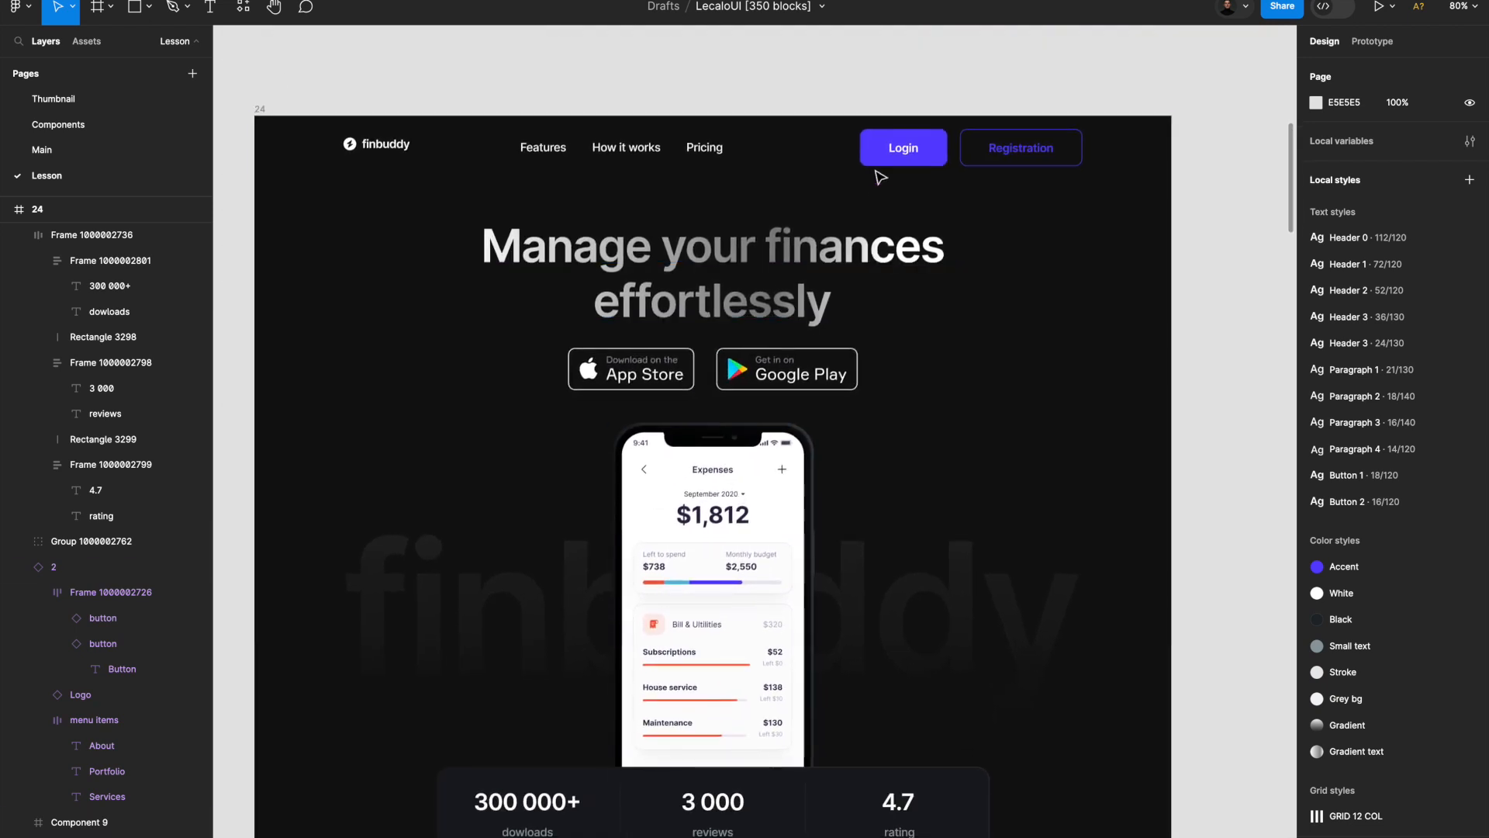
click(898, 149)
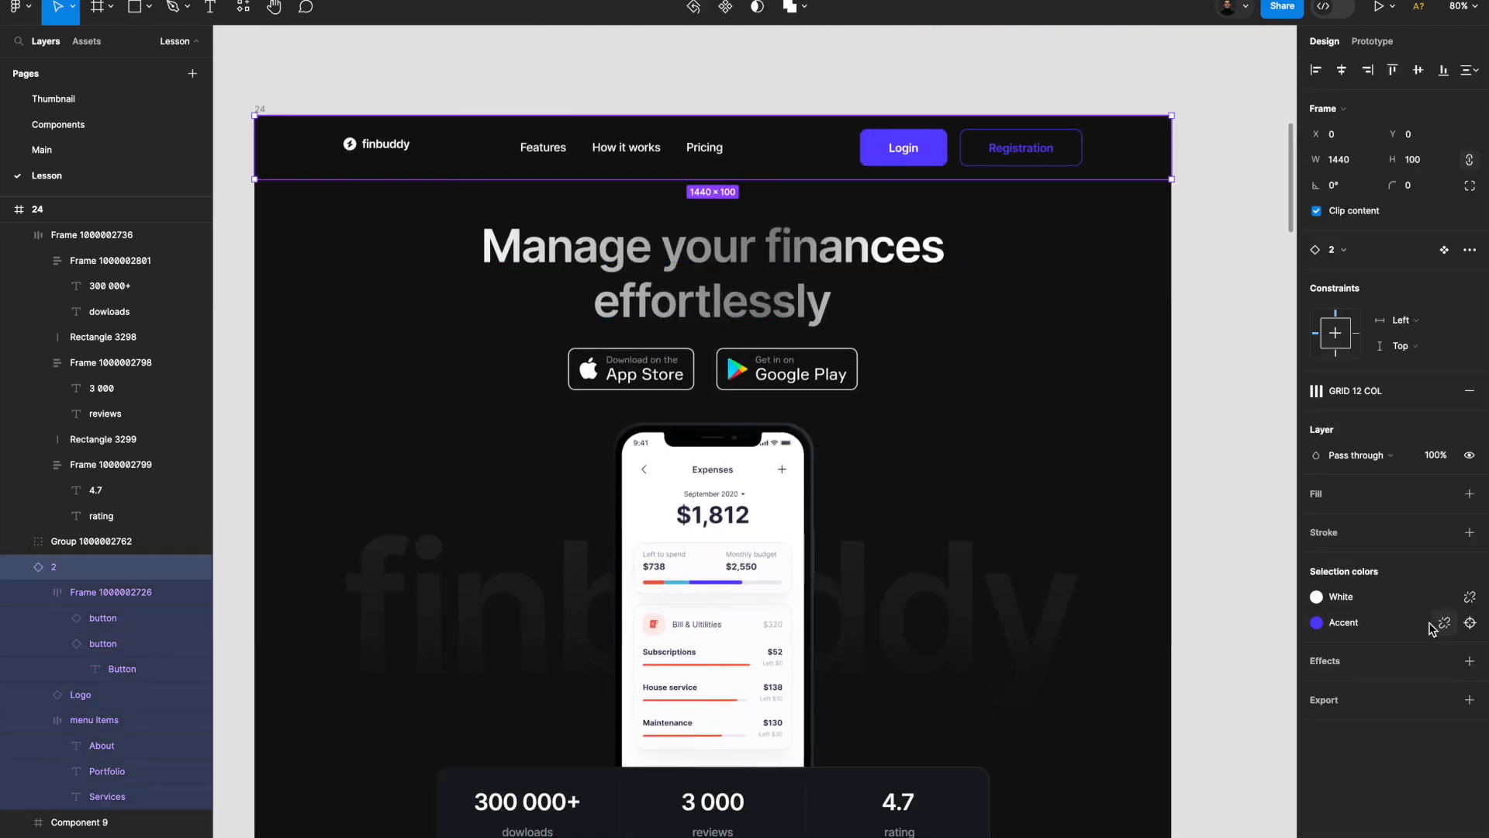
click(1372, 630)
click(1272, 674)
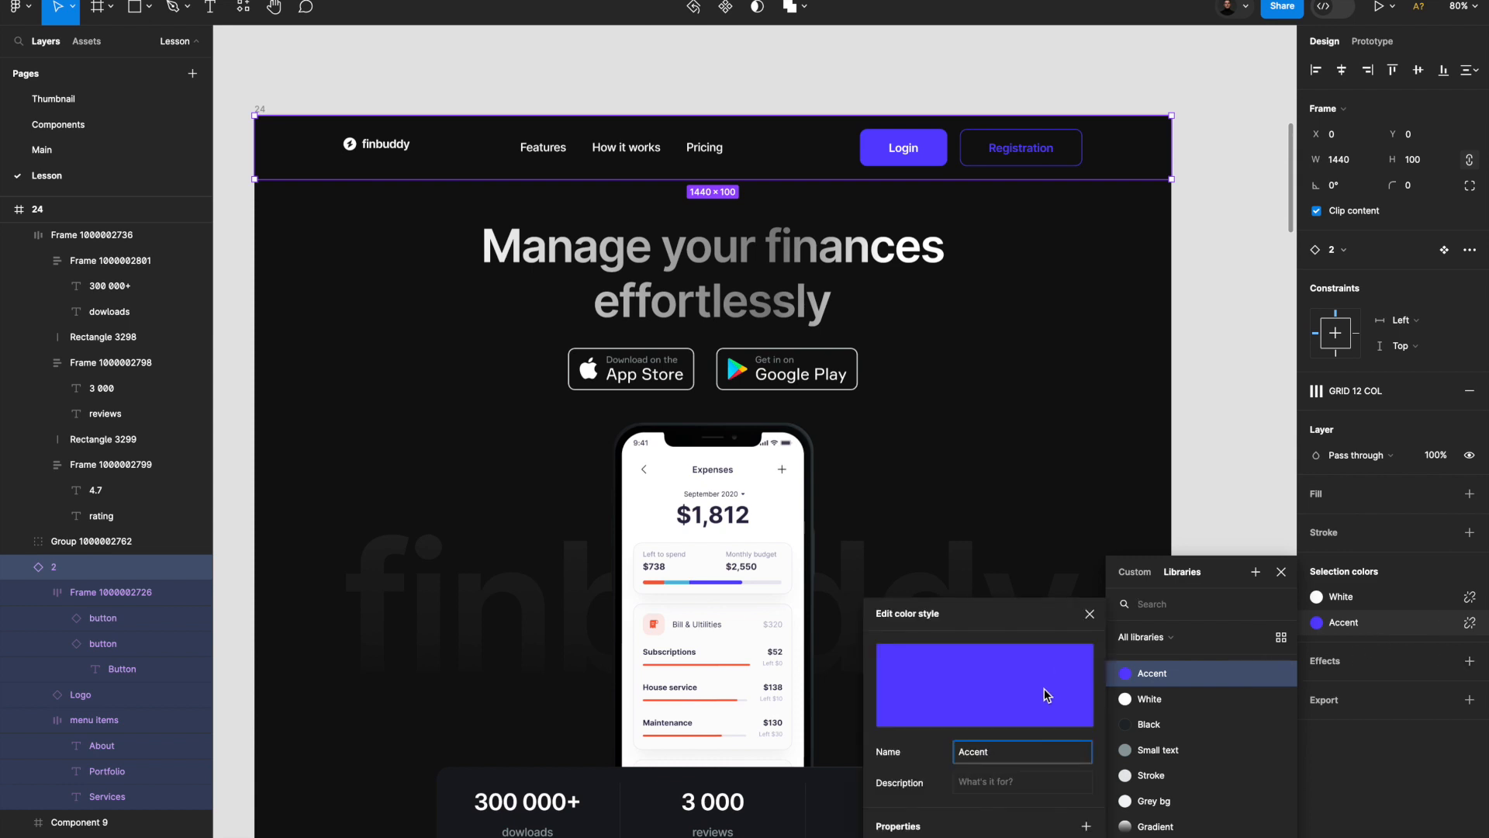
click(985, 685)
drag(772, 690, 783, 690)
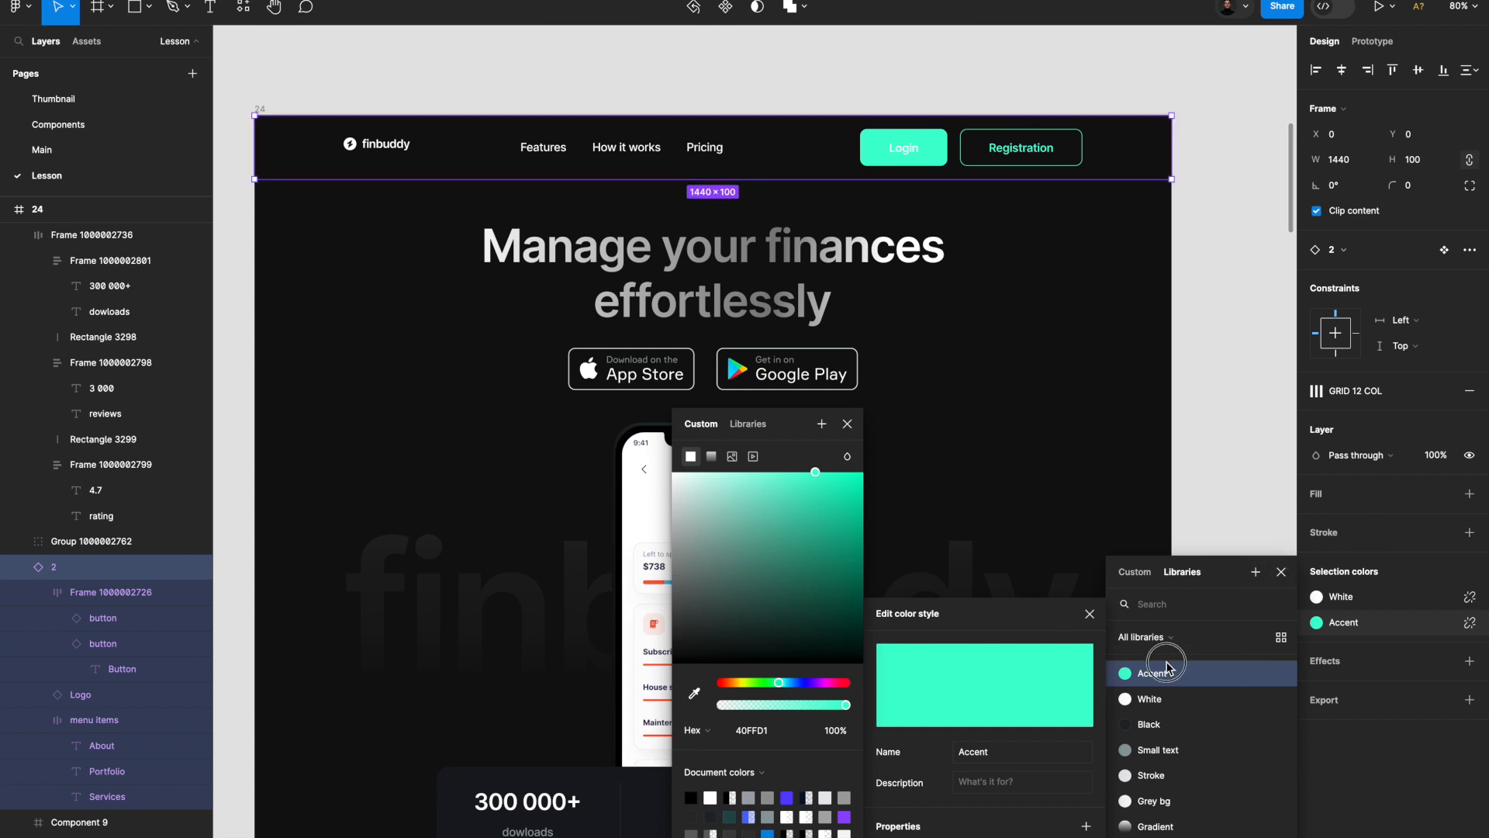
click(1014, 499)
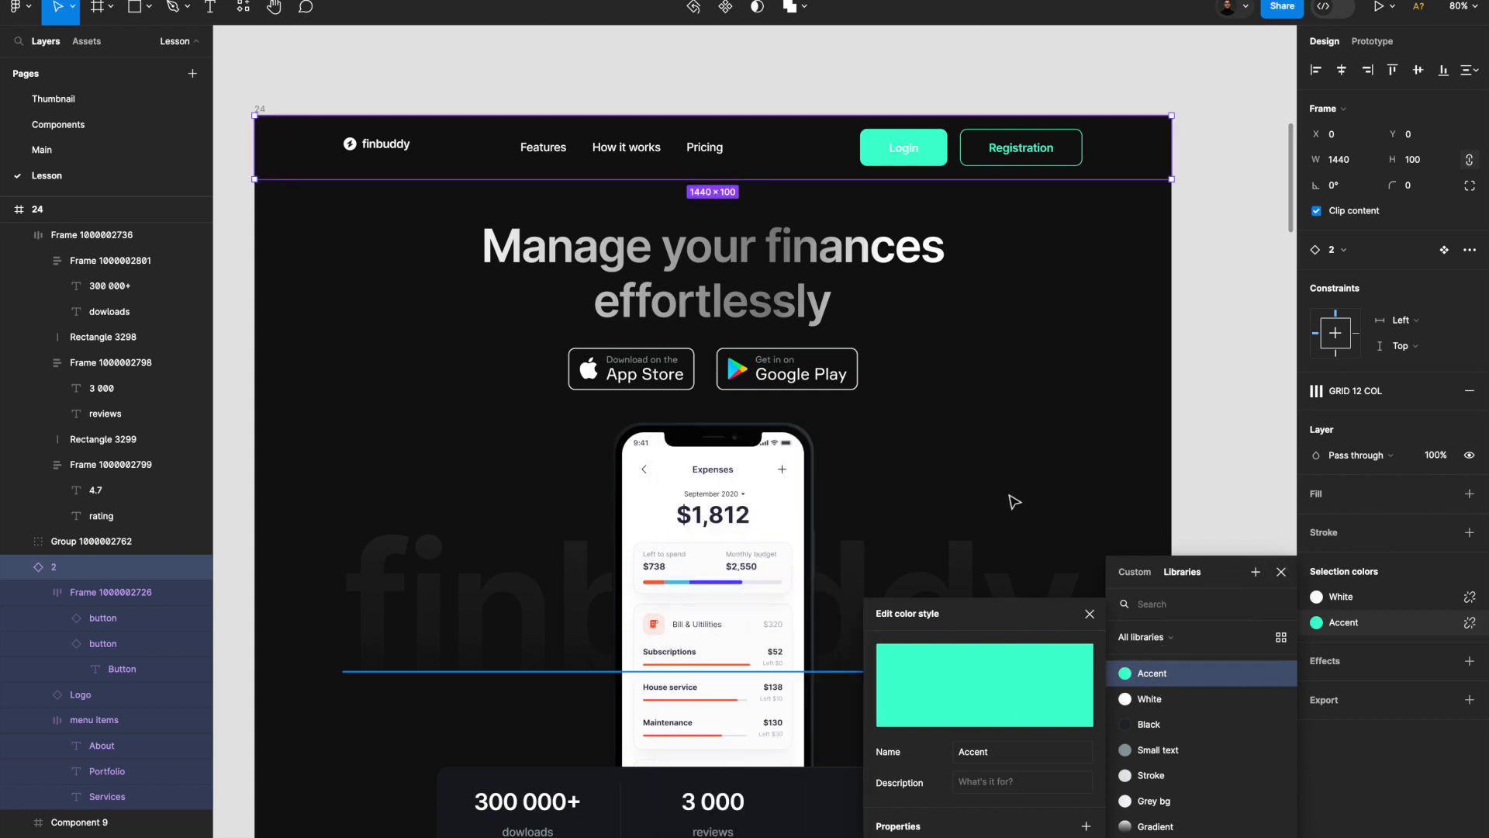
click(1014, 477)
click(915, 170)
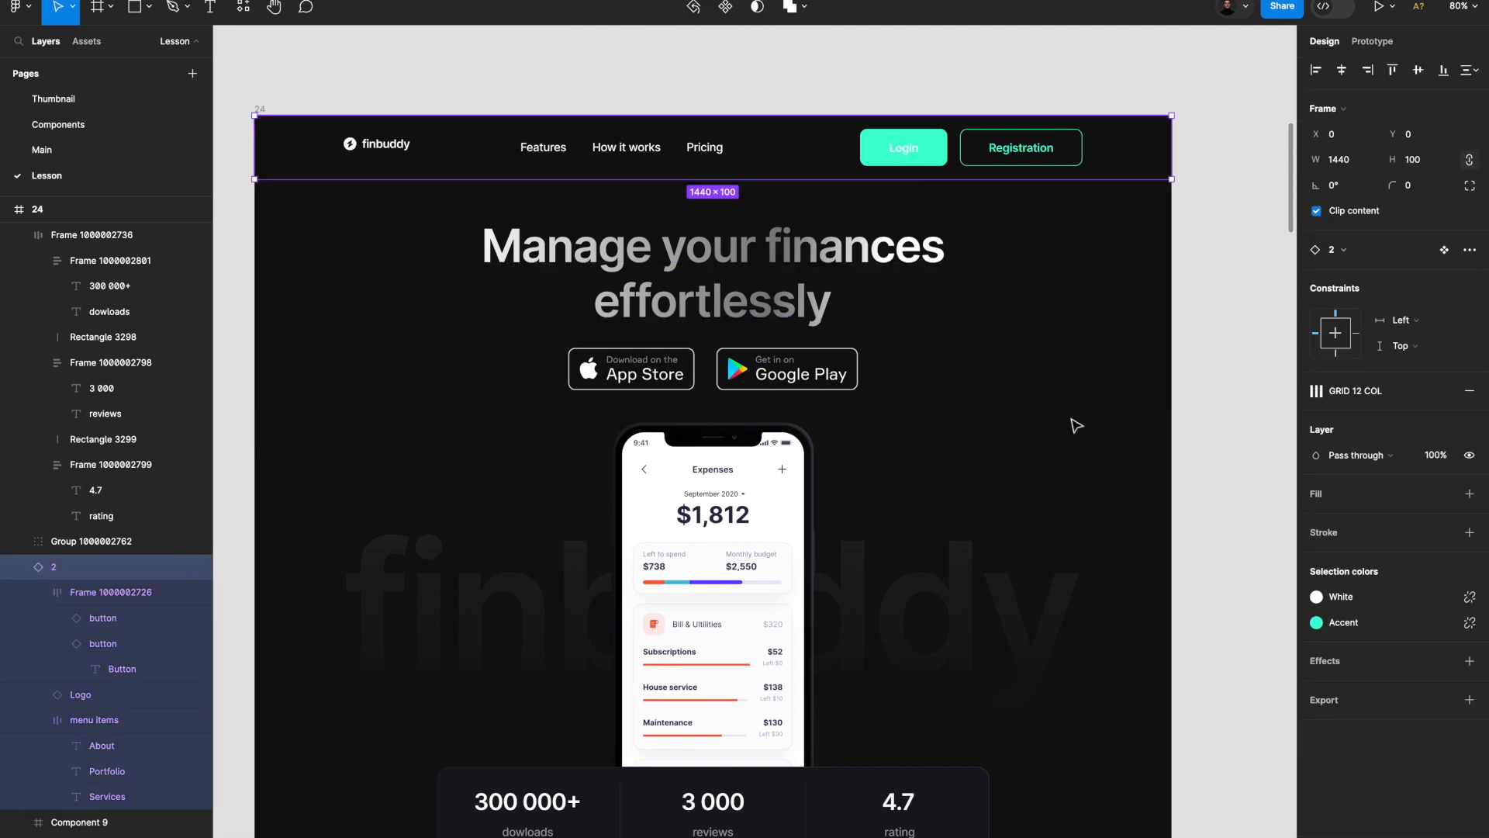
click(1342, 593)
click(1180, 717)
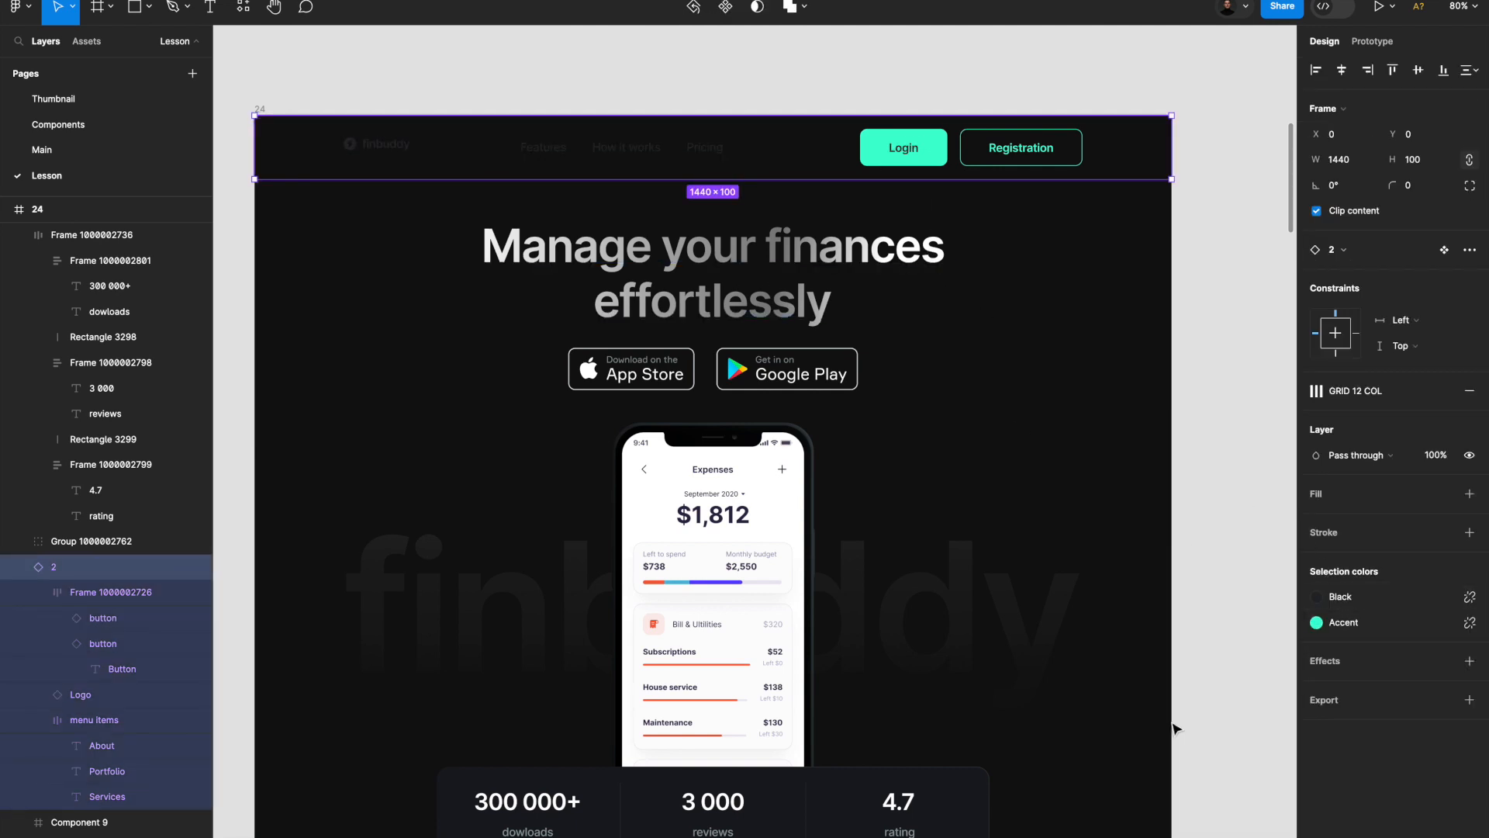
Replace the White style with Black inside the header's Login and Registration button group only.
double_click(909, 167)
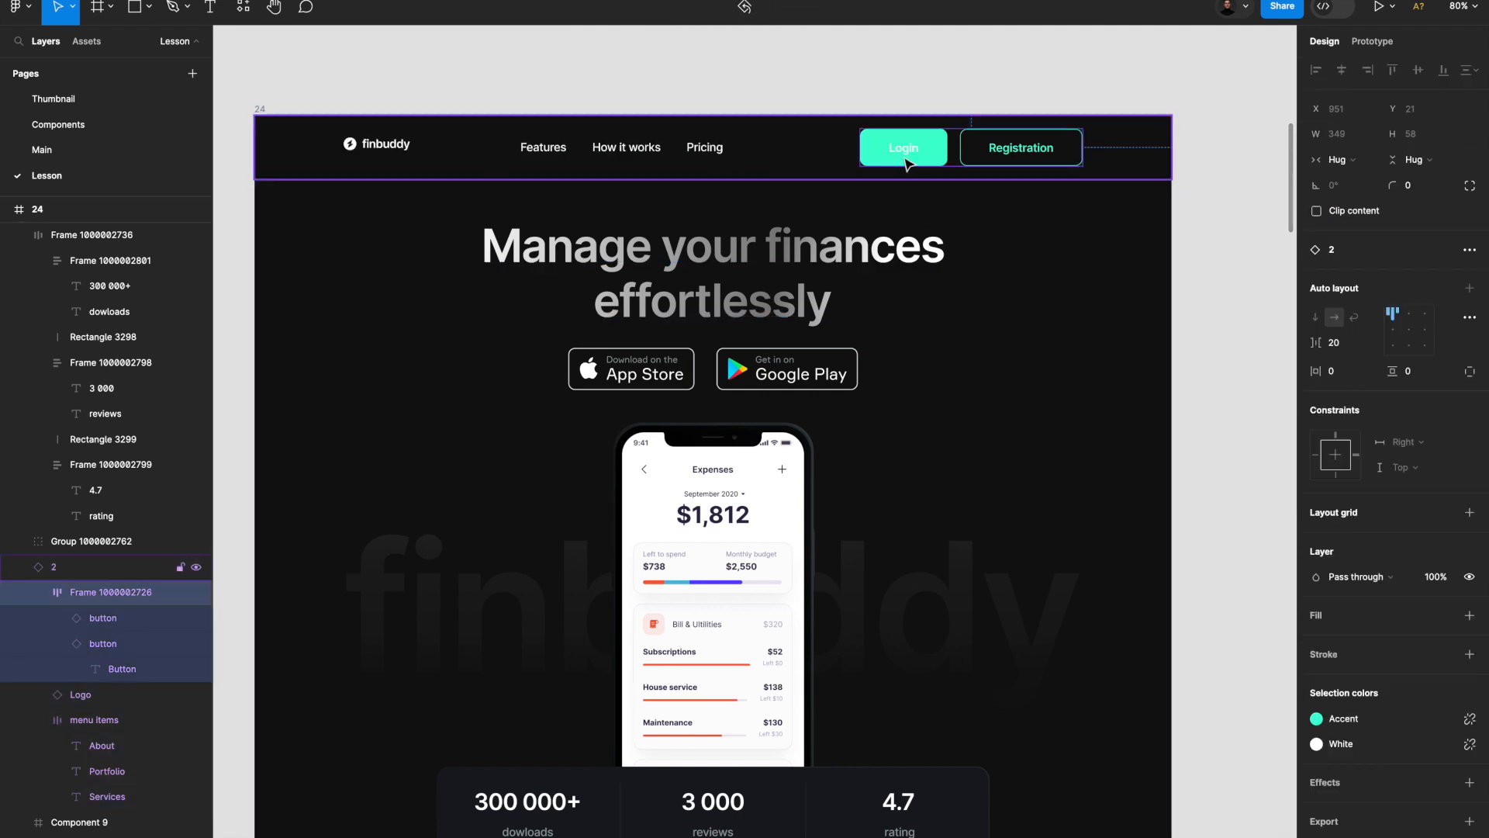
click(1350, 719)
click(1123, 464)
click(1118, 439)
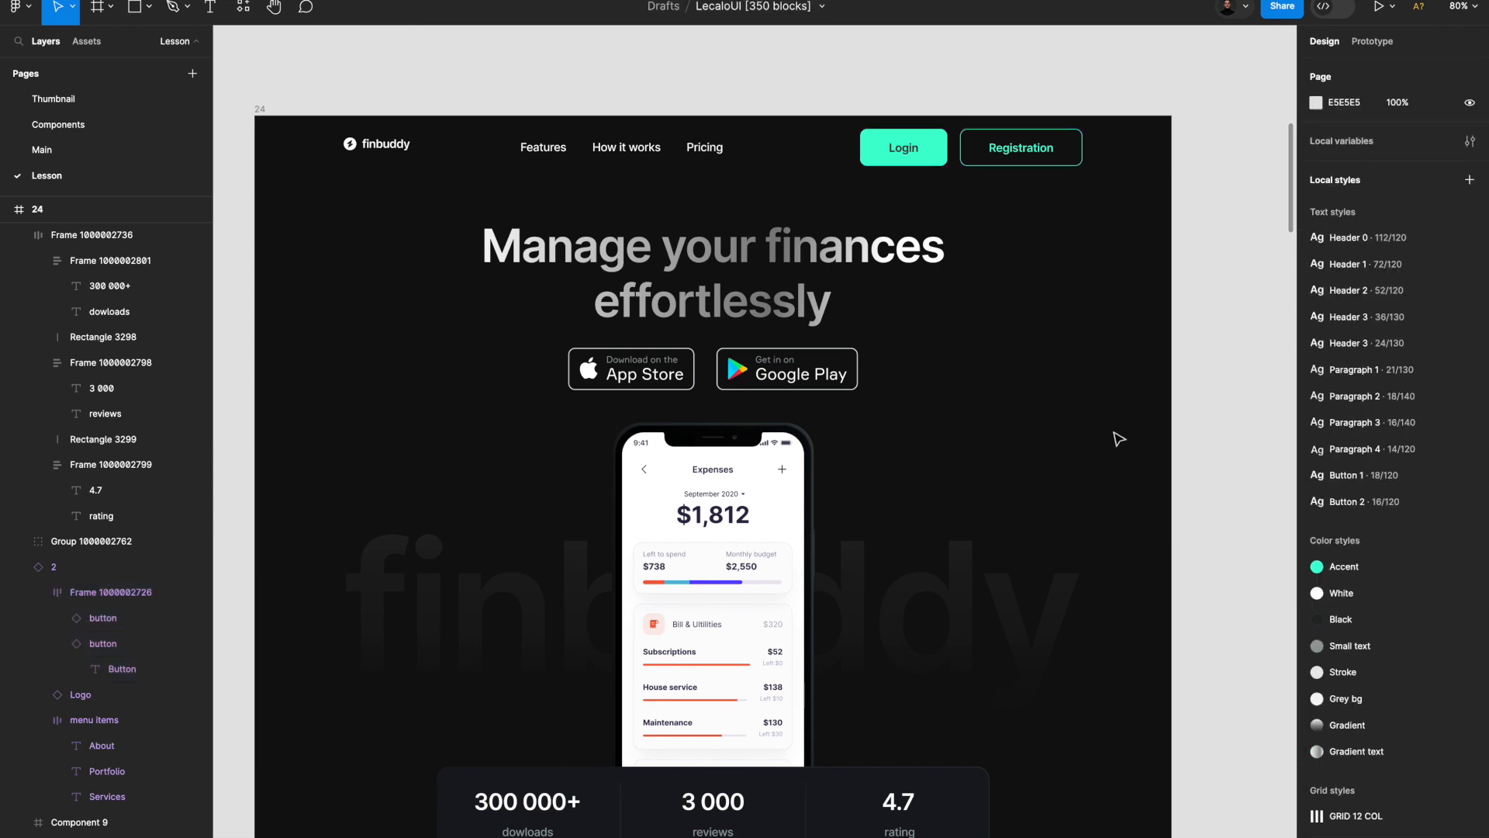
Set the drop shadow colour of the four feature card icons to 40FFD1.
scroll(1118, 439, down, 10)
click(789, 315)
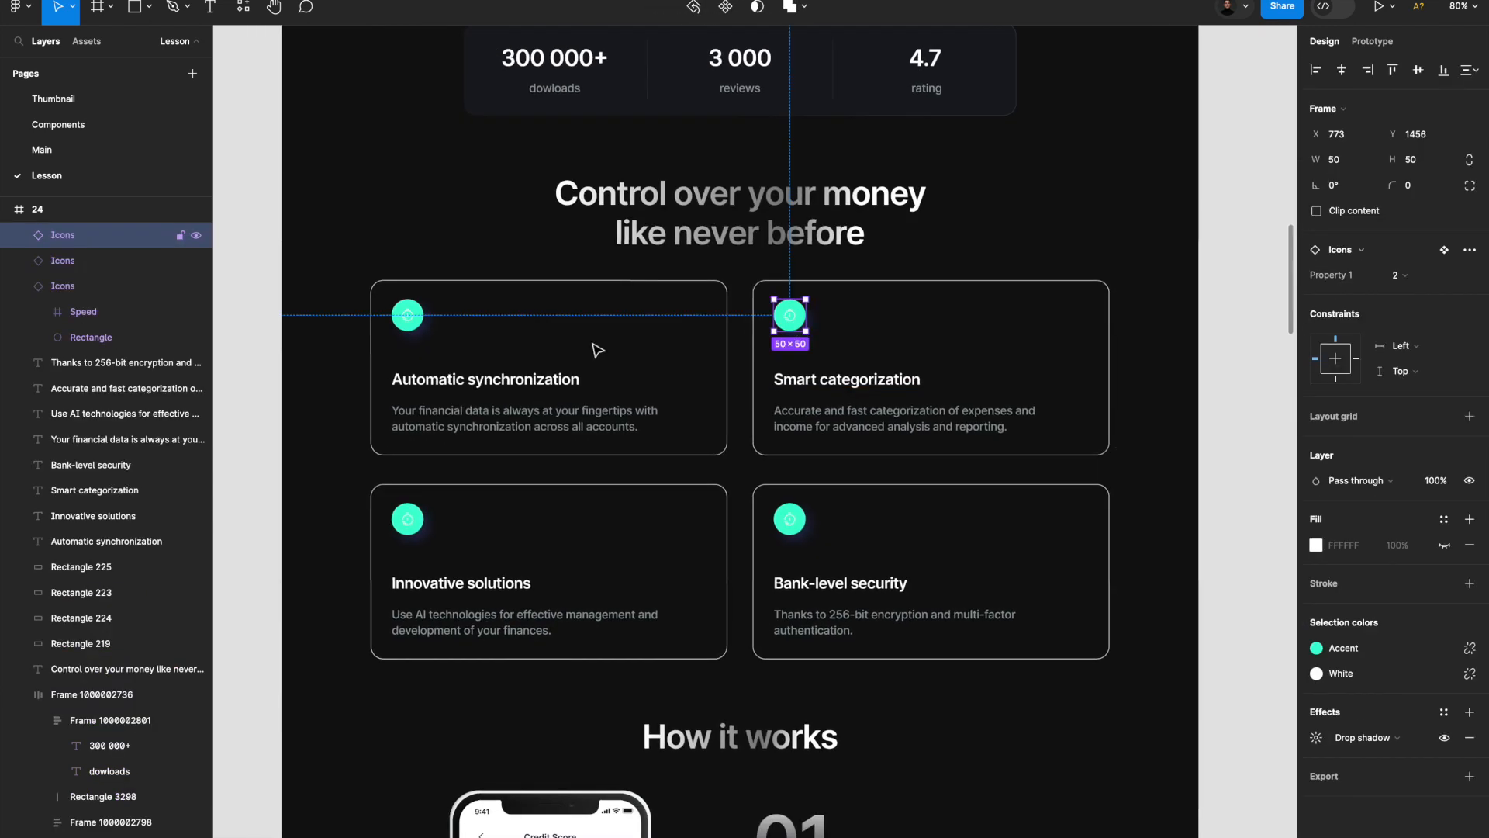
shift+click(417, 325)
shift+click(408, 519)
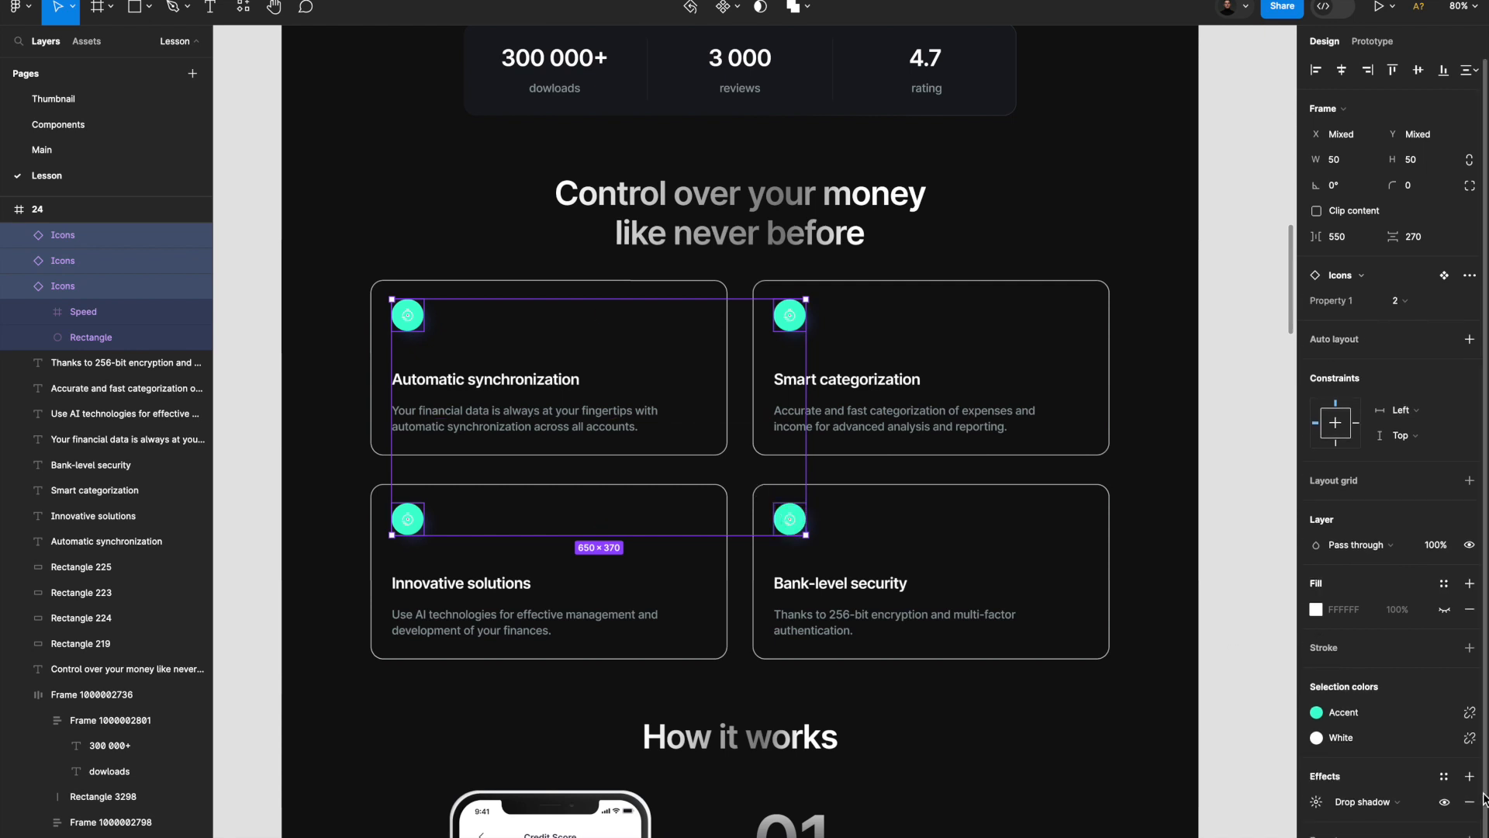
click(1316, 801)
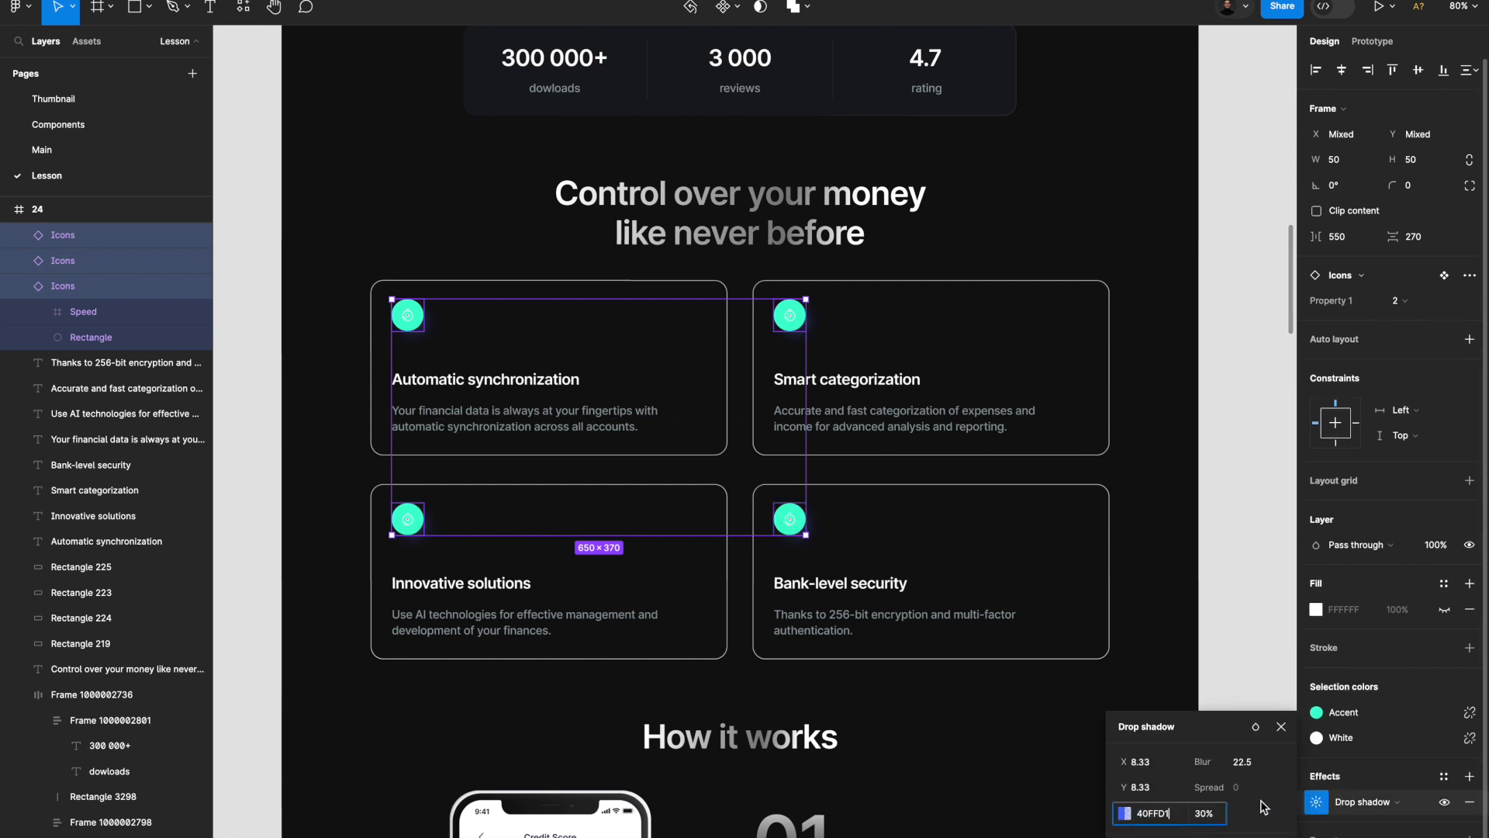
Replace the White style of the four feature card icons' symbols with Black.
click(1316, 736)
click(1147, 737)
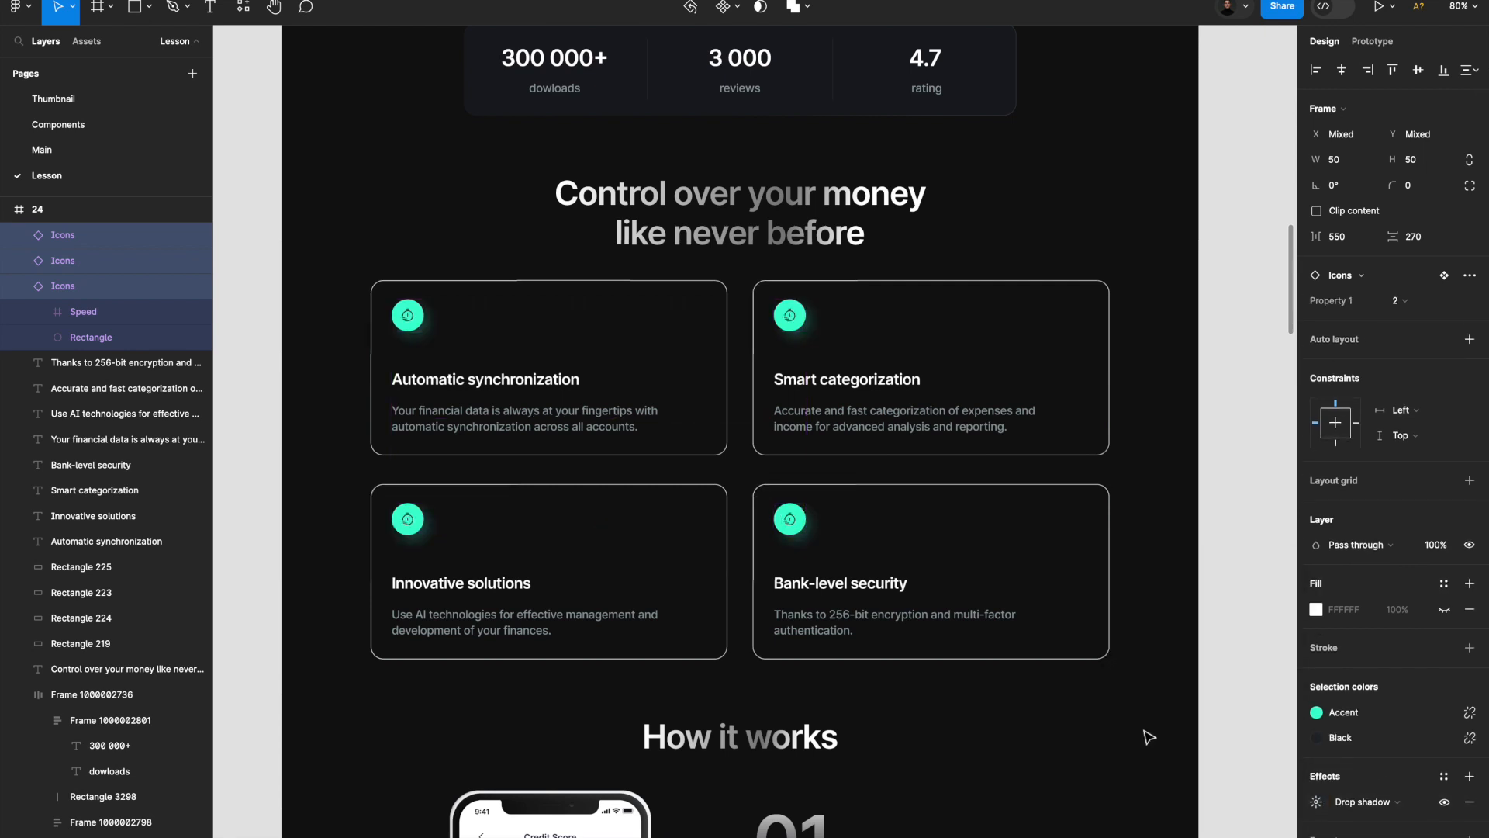
click(807, 582)
Copy the stats card's 191A1E fill and linear gradient stroke to all four feature cards.
scroll(776, 543, up, 1)
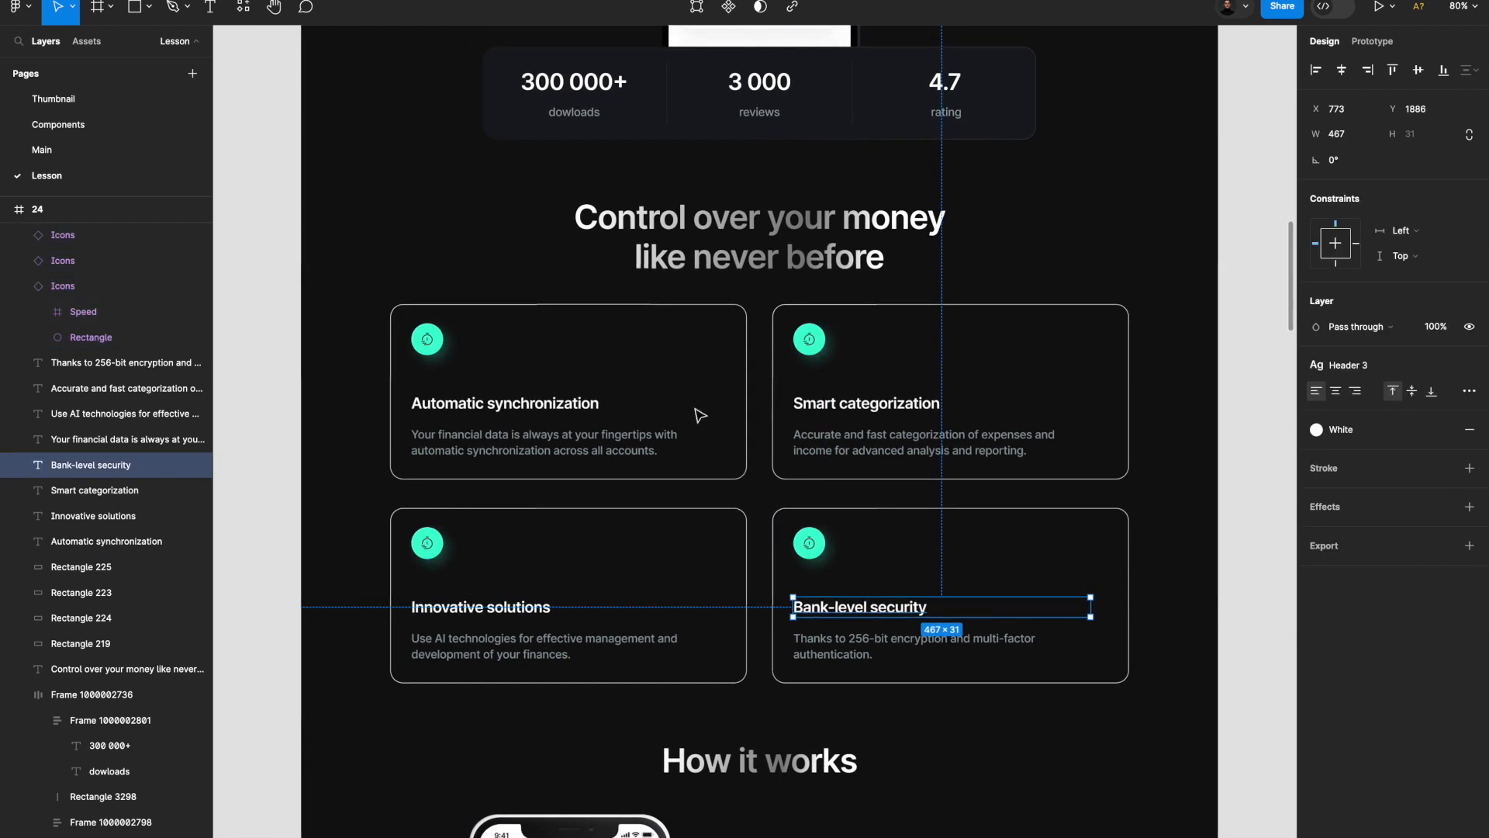
scroll(690, 290, up, 3)
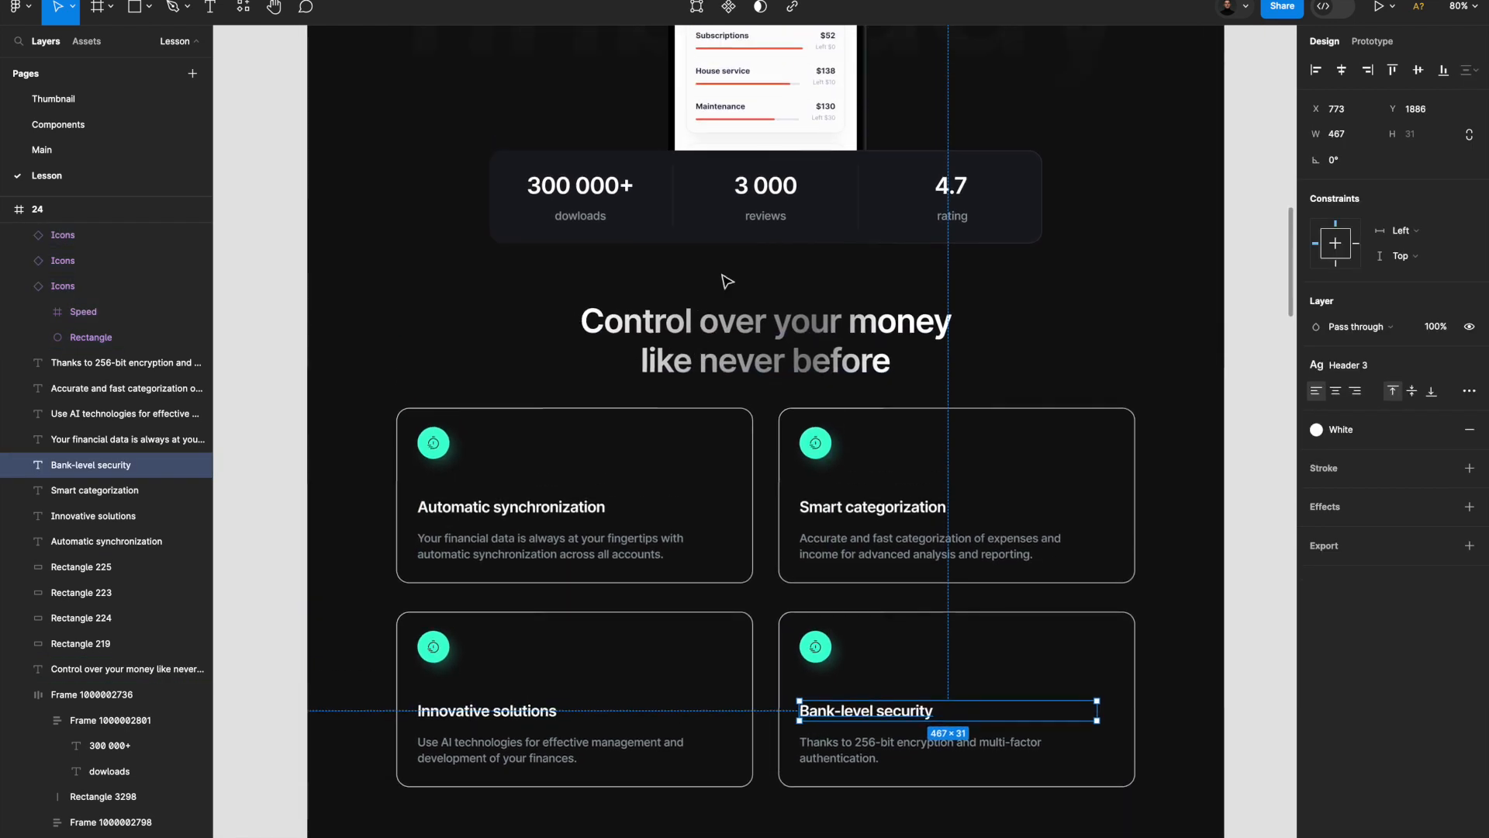
click(723, 209)
drag(612, 400, 784, 423)
click(703, 560)
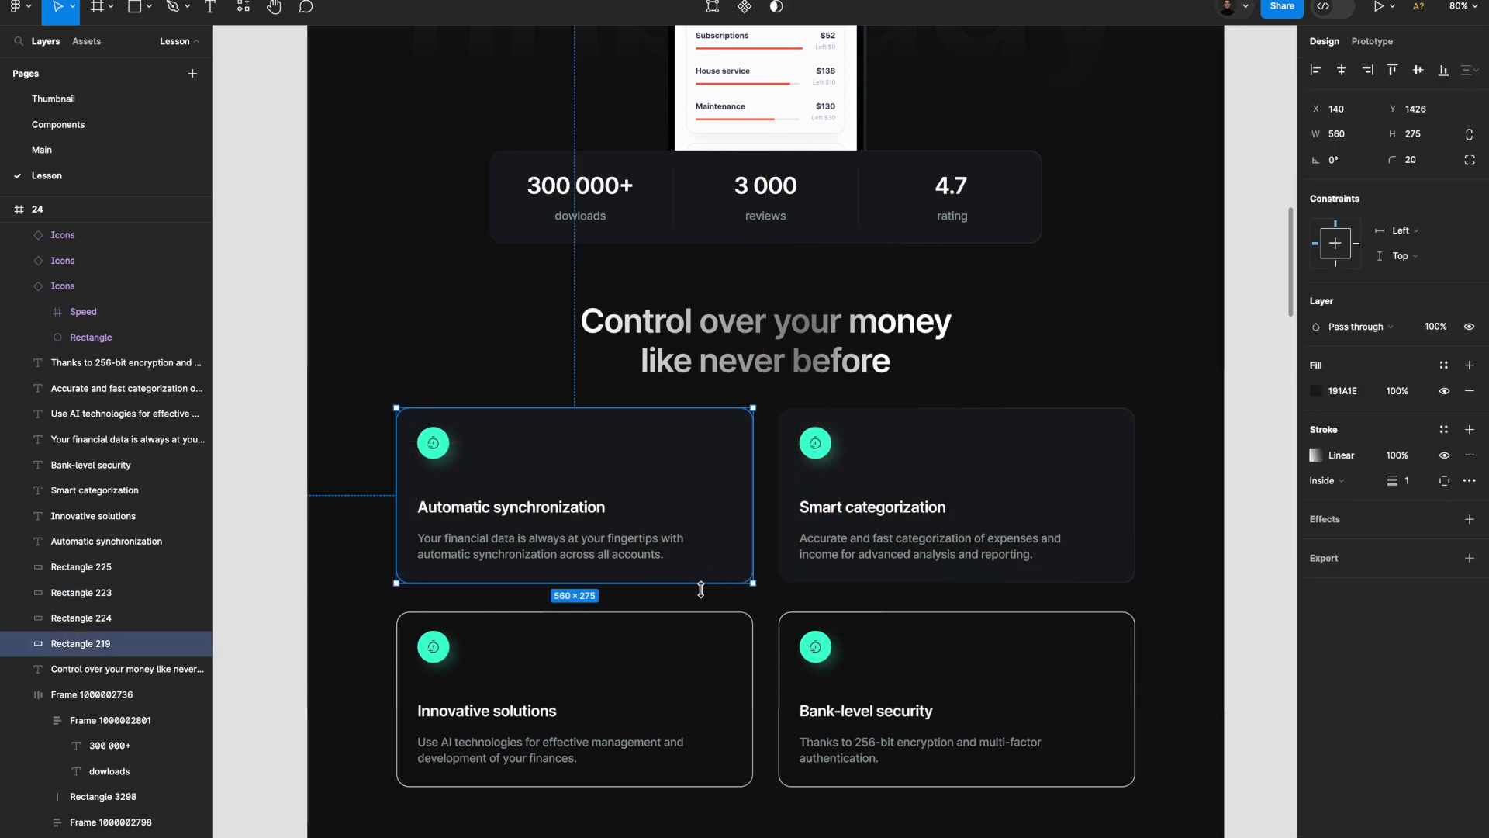
drag(706, 601, 825, 618)
scroll(853, 620, down, 3)
click(881, 623)
scroll(881, 623, down, 3)
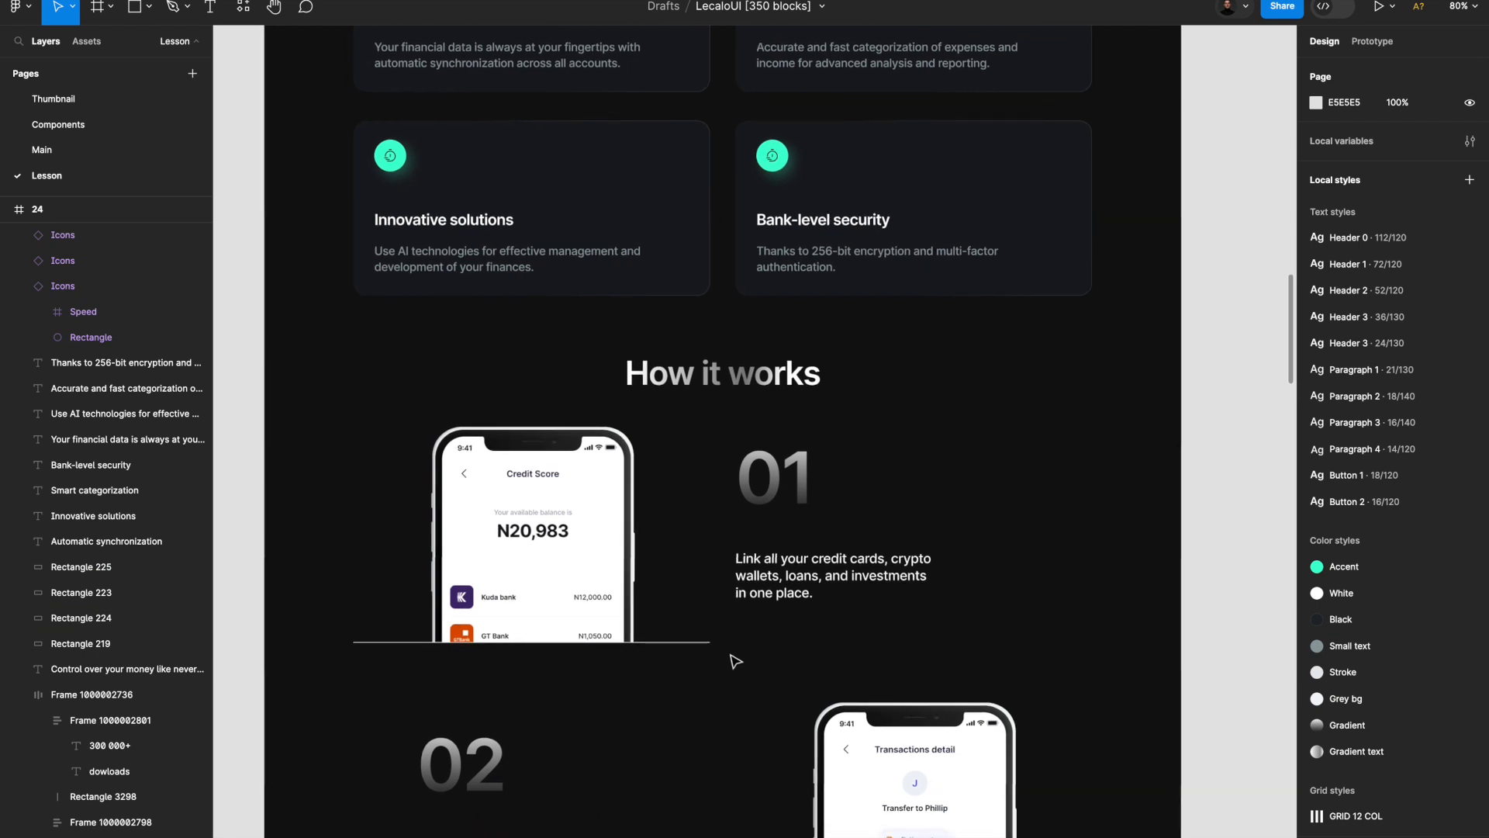
Set the opacity of the three horizontal lines beneath the How it works phones to 20%.
click(705, 642)
scroll(775, 667, down, 3)
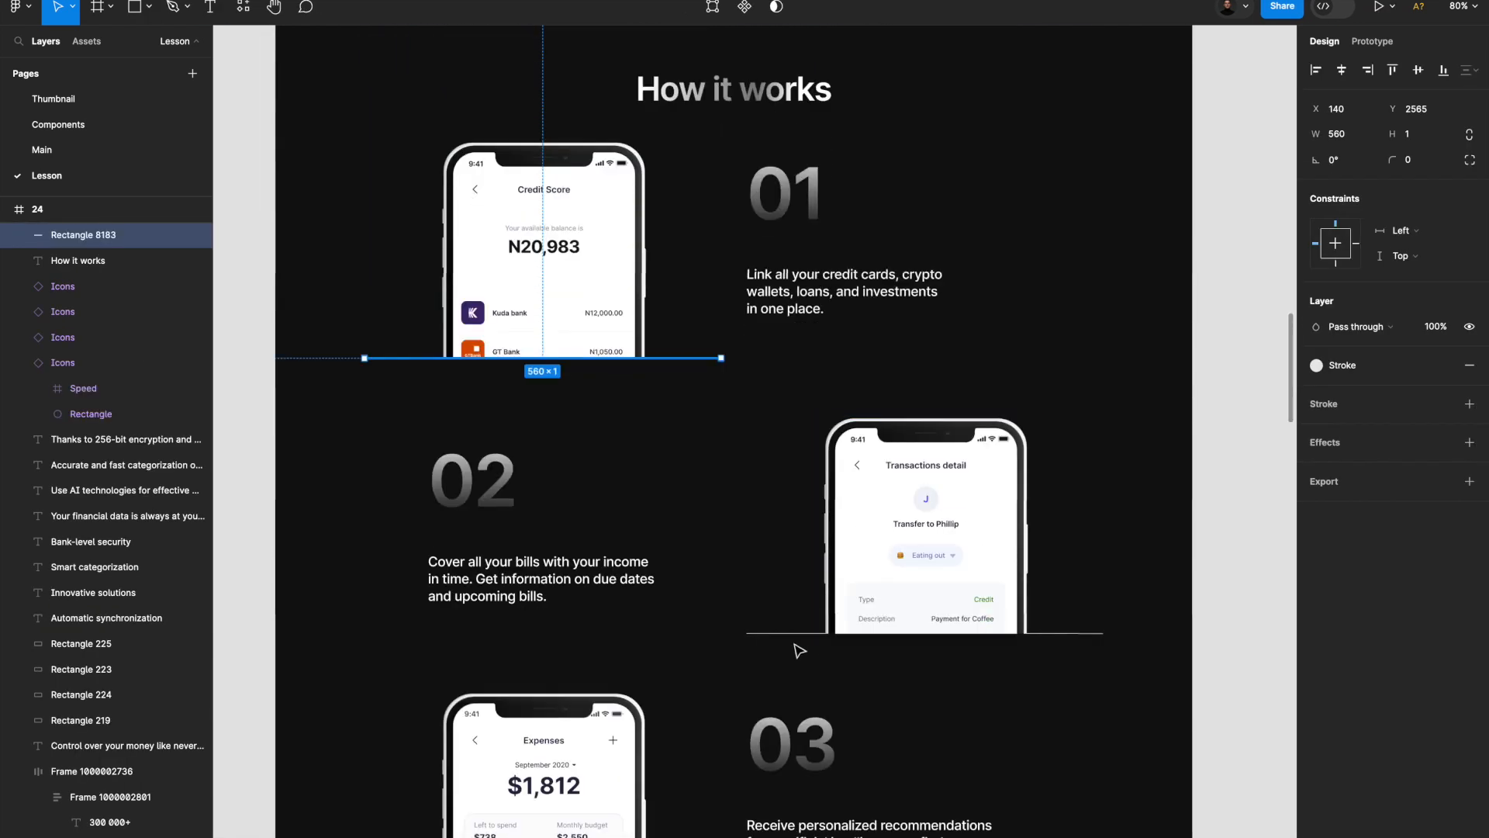
shift+click(782, 635)
scroll(783, 643, down, 3)
shift+click(730, 630)
key(2)
Set the opacity of the large step numbers 01, 02 and 03 to 10%.
scroll(737, 613, up, 1)
scroll(736, 613, up, 2)
click(492, 356)
shift+click(798, 67)
shift+click(771, 615)
key(1)
key(Escape)
scroll(1007, 231, up, 1)
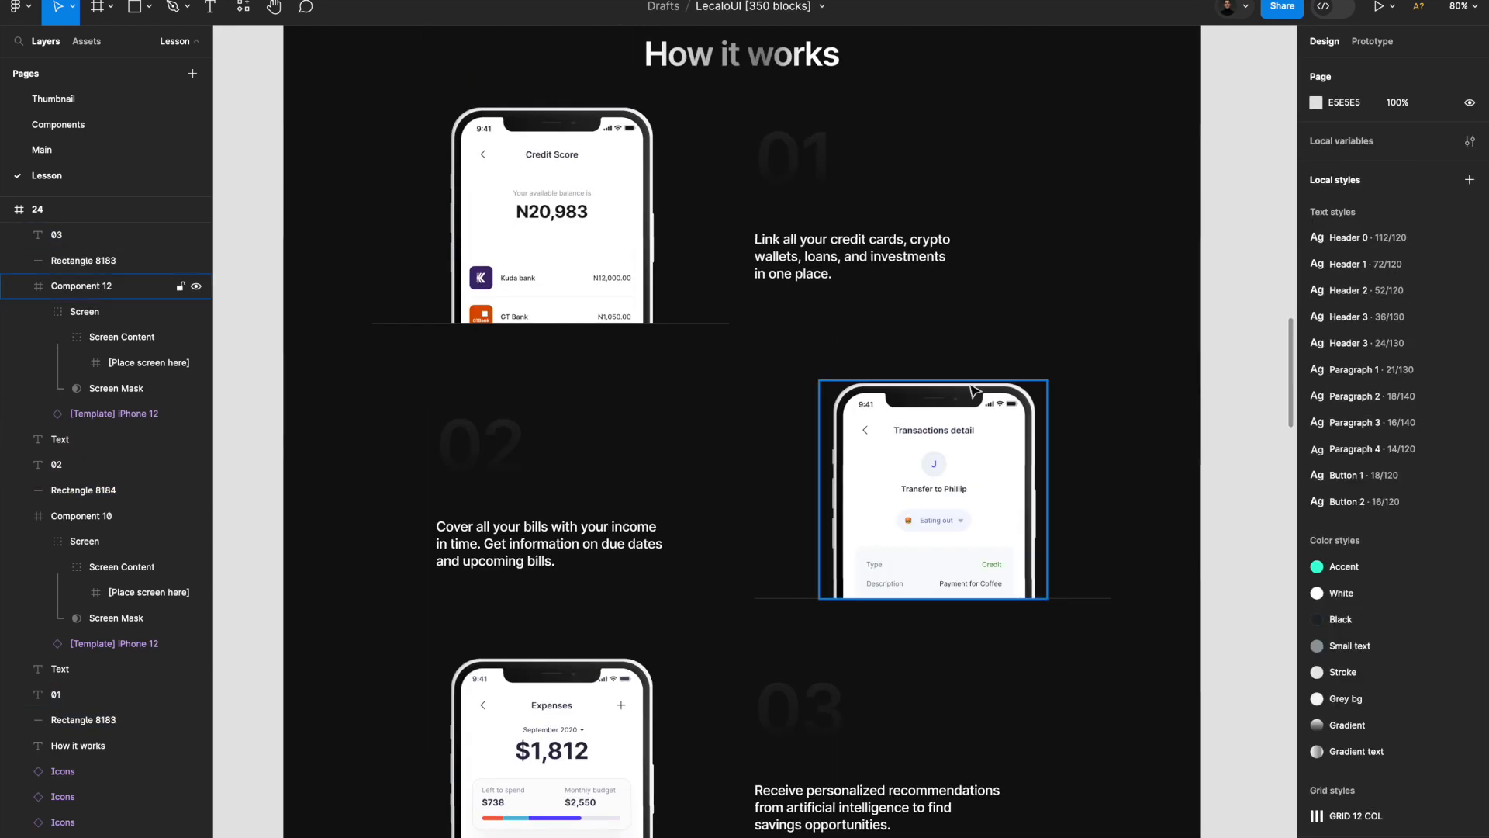
Switch the phone mockups in the How it works section to the black frame.
click(1009, 435)
key(ctrl+alt+a)
key(Escape)
Give the Basic plan card the stats card's gradient stroke and change its Get started free button text to Black.
scroll(1114, 372, down, 3)
scroll(1114, 372, down, 5)
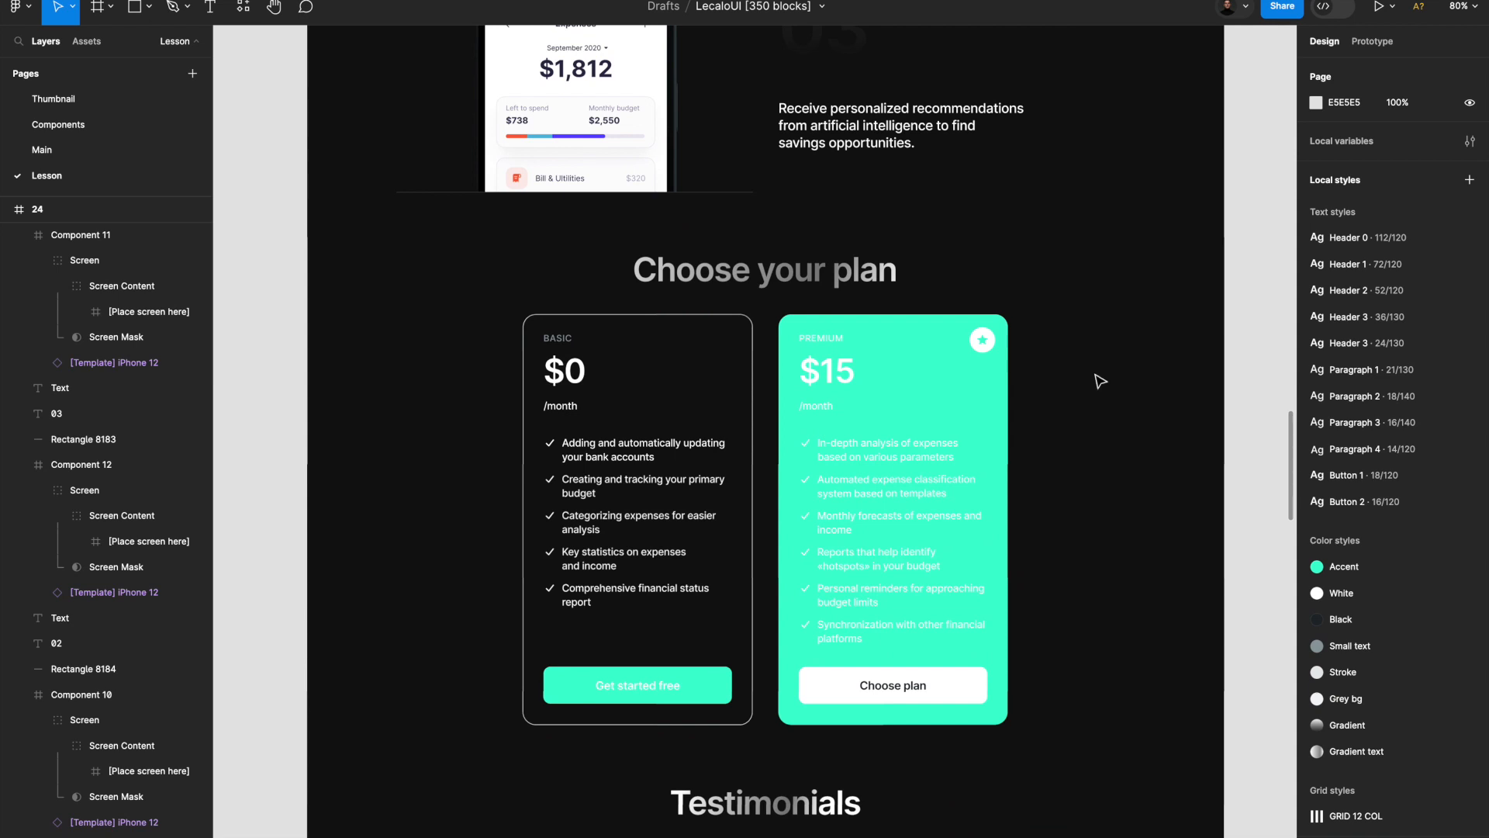
click(637, 685)
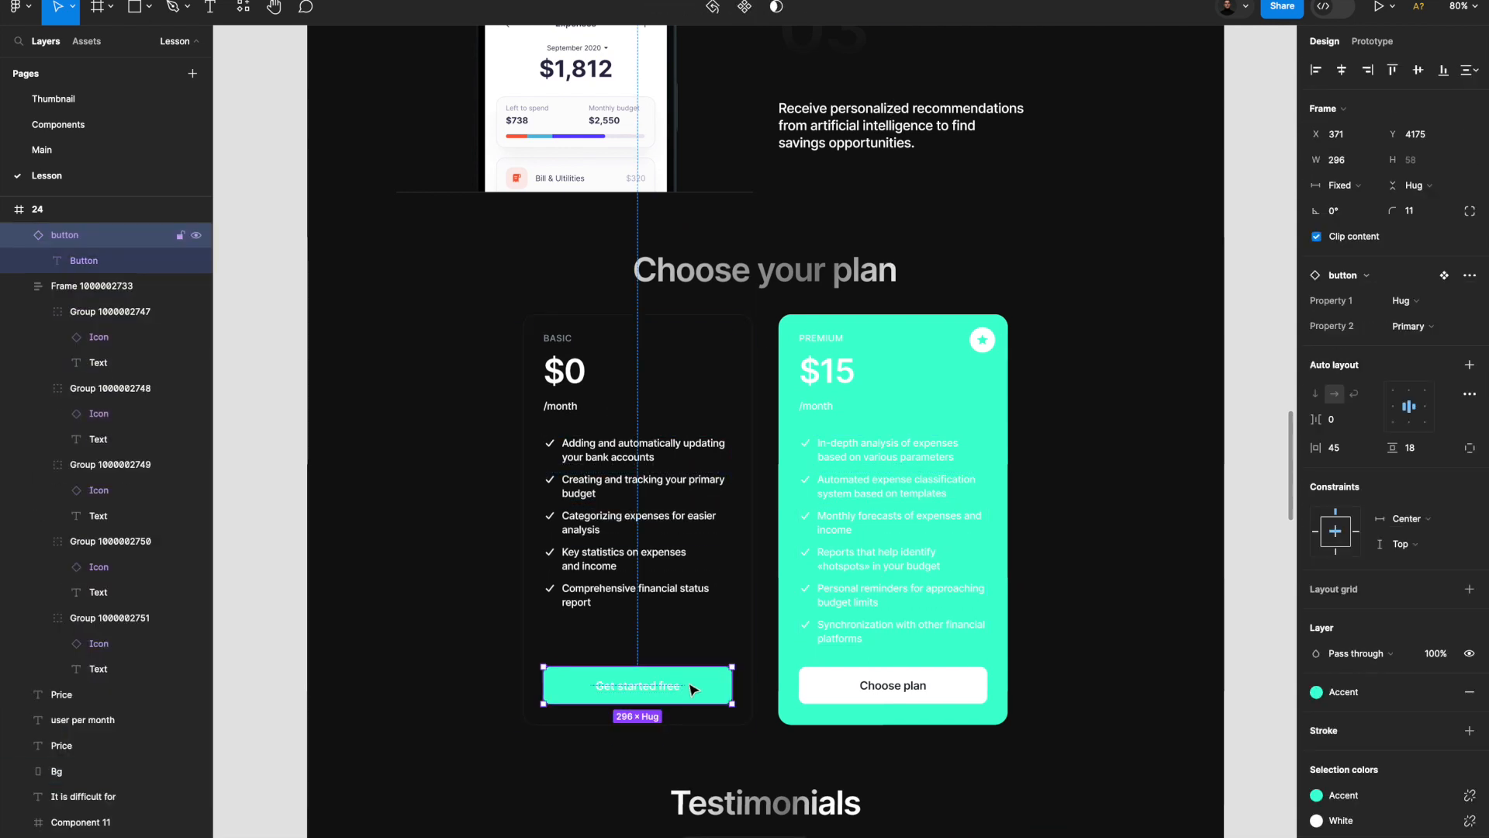
key(Tab)
click(1347, 821)
click(1148, 727)
key(Return)
Recolour the Premium plan card with Black text, ticks and star badge, and make its Choose plan button Black with White text.
click(1341, 393)
click(1151, 523)
drag(1074, 325, 824, 580)
click(1347, 727)
key(Escape)
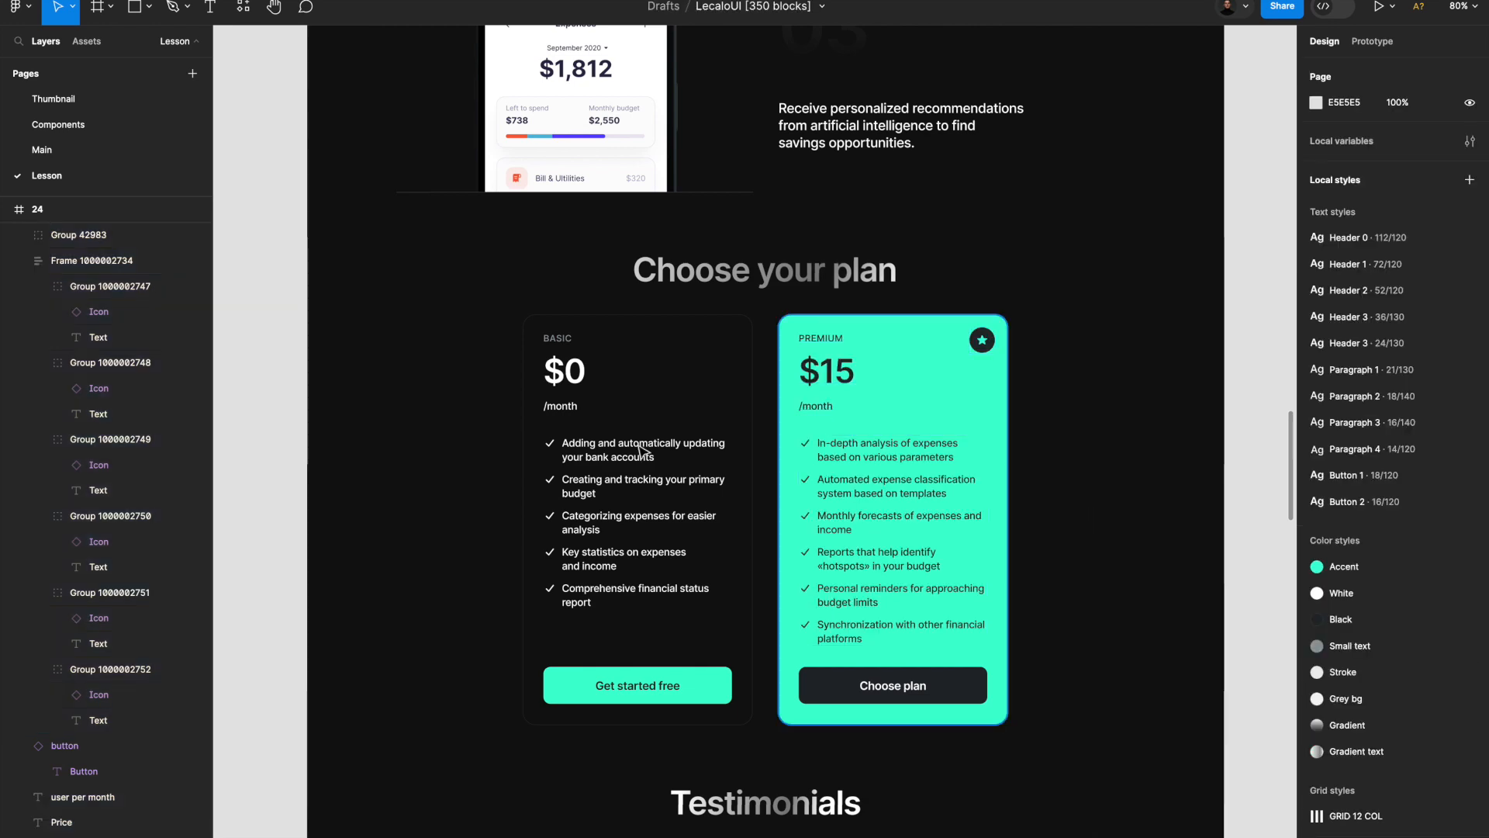
Apply the 191A1E fill and gradient stroke to the three testimonial cards and change their quotes, names and quote marks to White.
scroll(522, 466, down, 4)
click(876, 538)
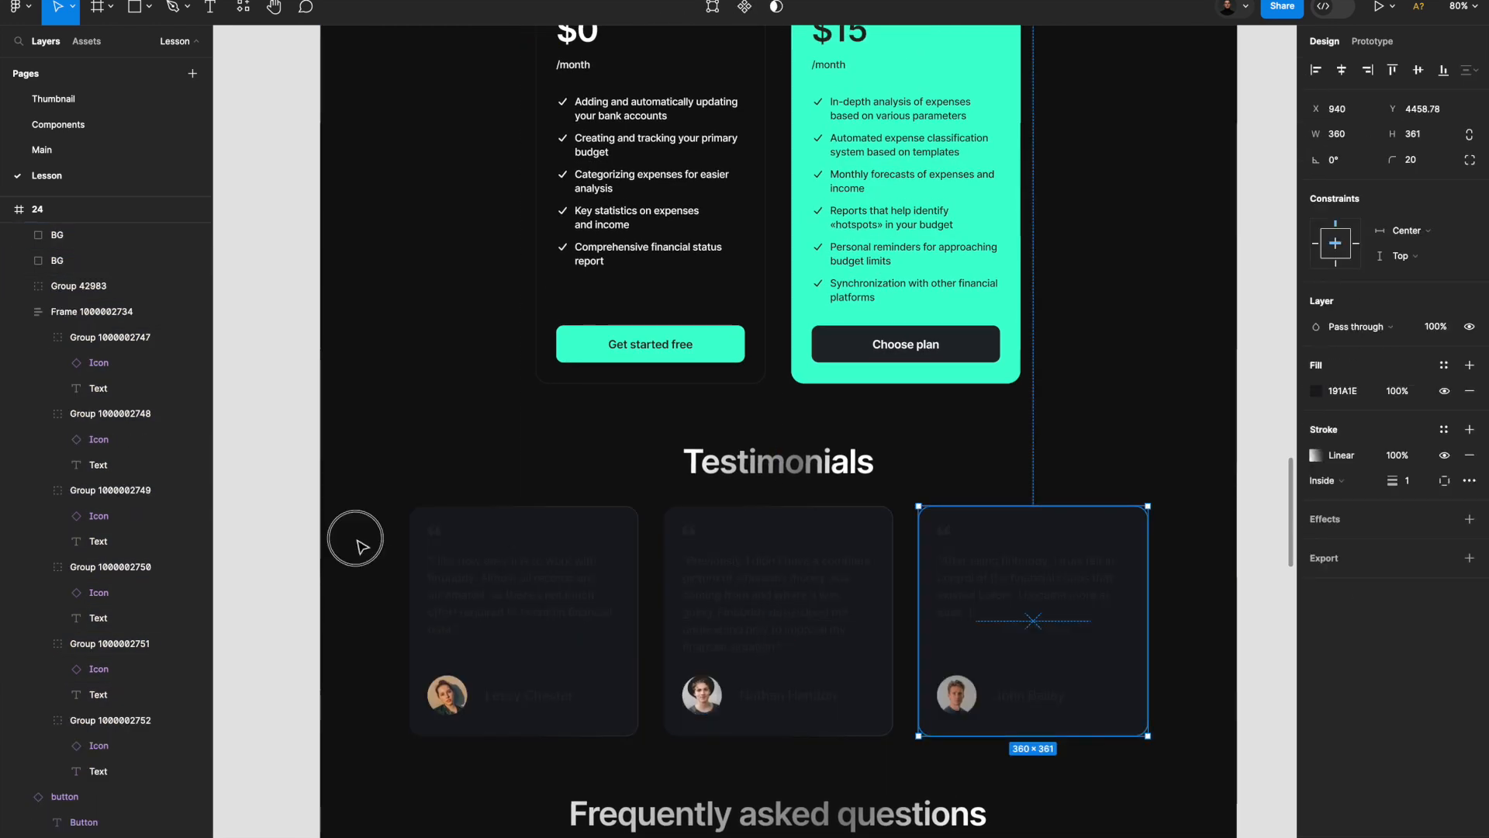
drag(356, 545, 1140, 721)
click(1354, 704)
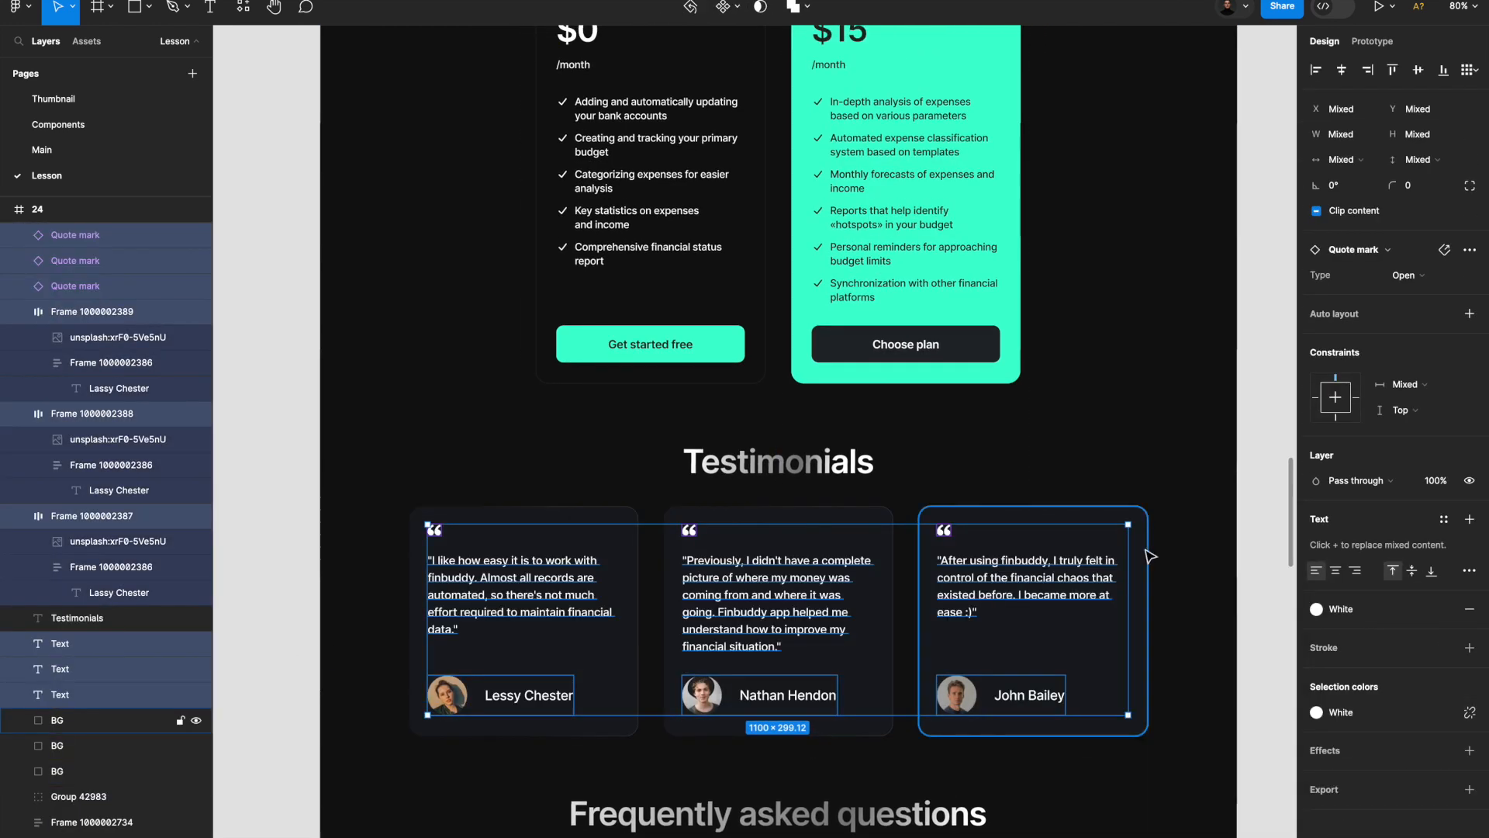
Change the heading and store badges of the "Achieve your financial goals with finbuddy" banner to Black.
scroll(737, 465, down, 10)
click(1086, 543)
click(1332, 636)
key(Escape)
scroll(737, 466, down, 2)
click(543, 475)
Apply the dark card fill and gradient stroke to the circles behind the three footer social icons.
click(809, 697)
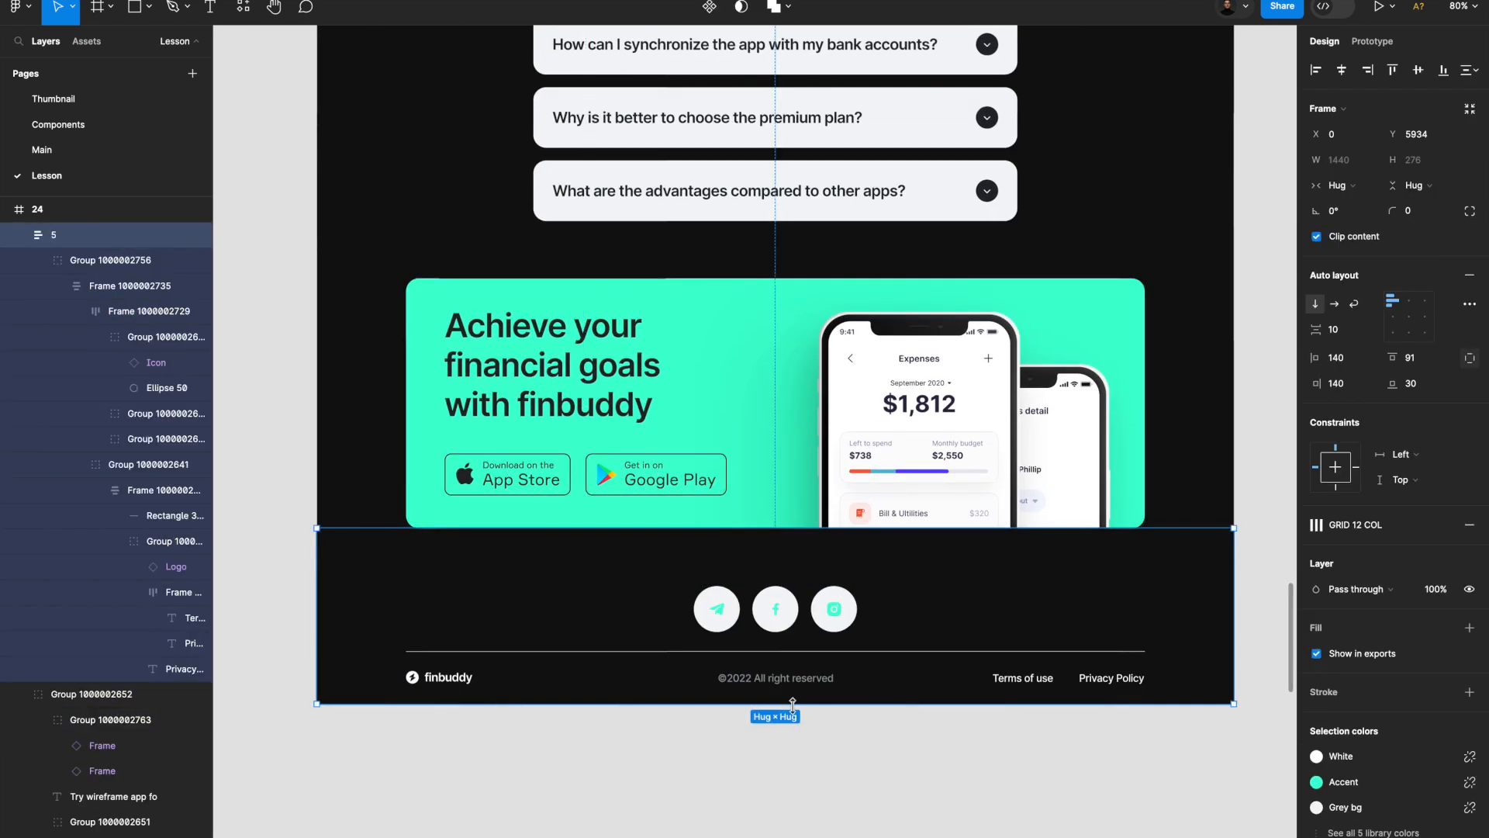
double_click(829, 625)
double_click(829, 625)
scroll(830, 625, up, 5)
double_click(831, 601)
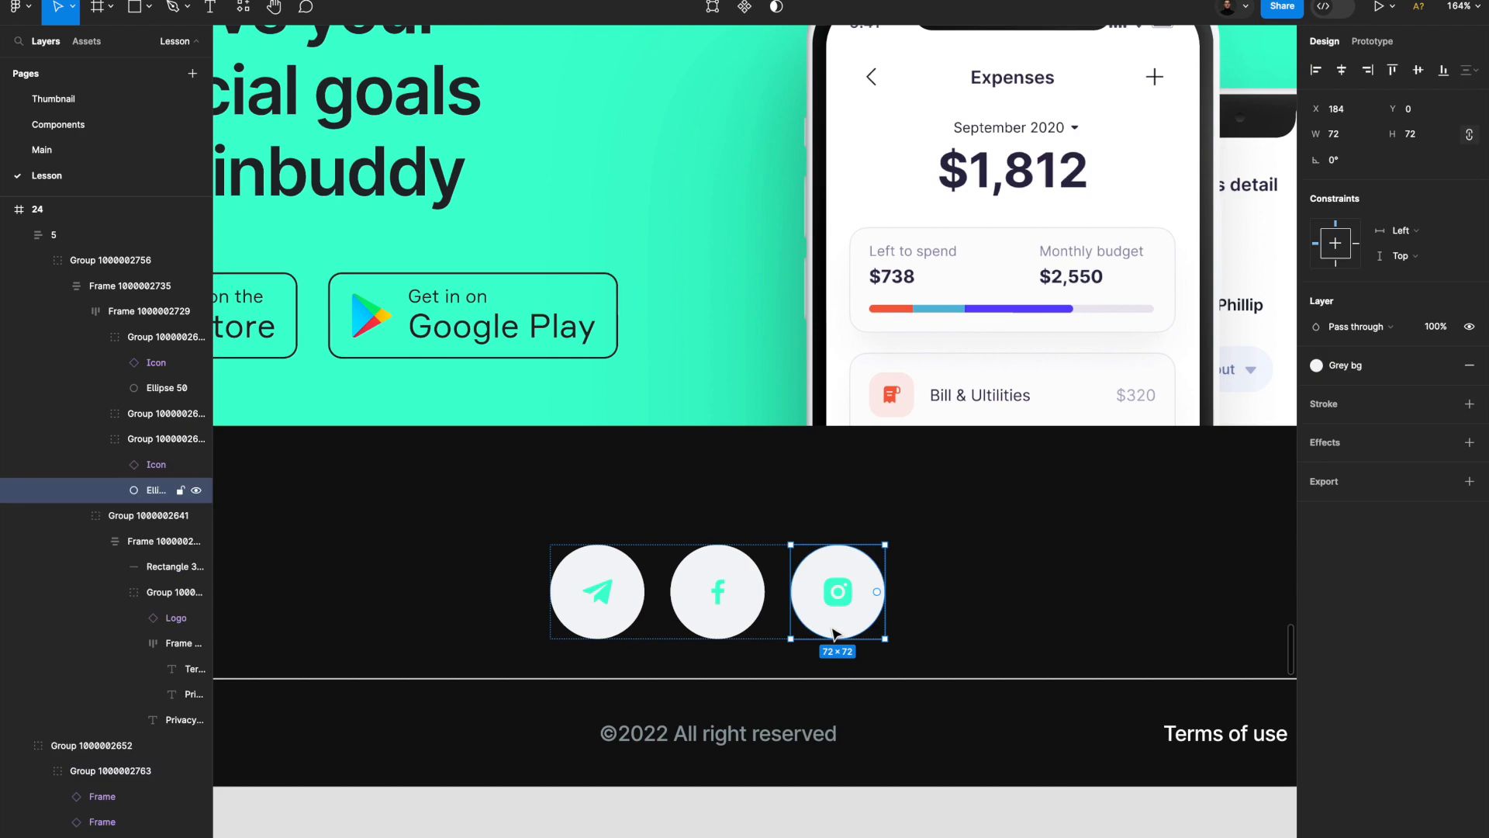
click(729, 630)
key(ctrl+alt+v)
key(shift+Tab)
key(ctrl+alt+v)
Set the opacity of the footer's horizontal divider line to 10%.
key(shift+0)
click(830, 665)
key(1)
key(Escape)
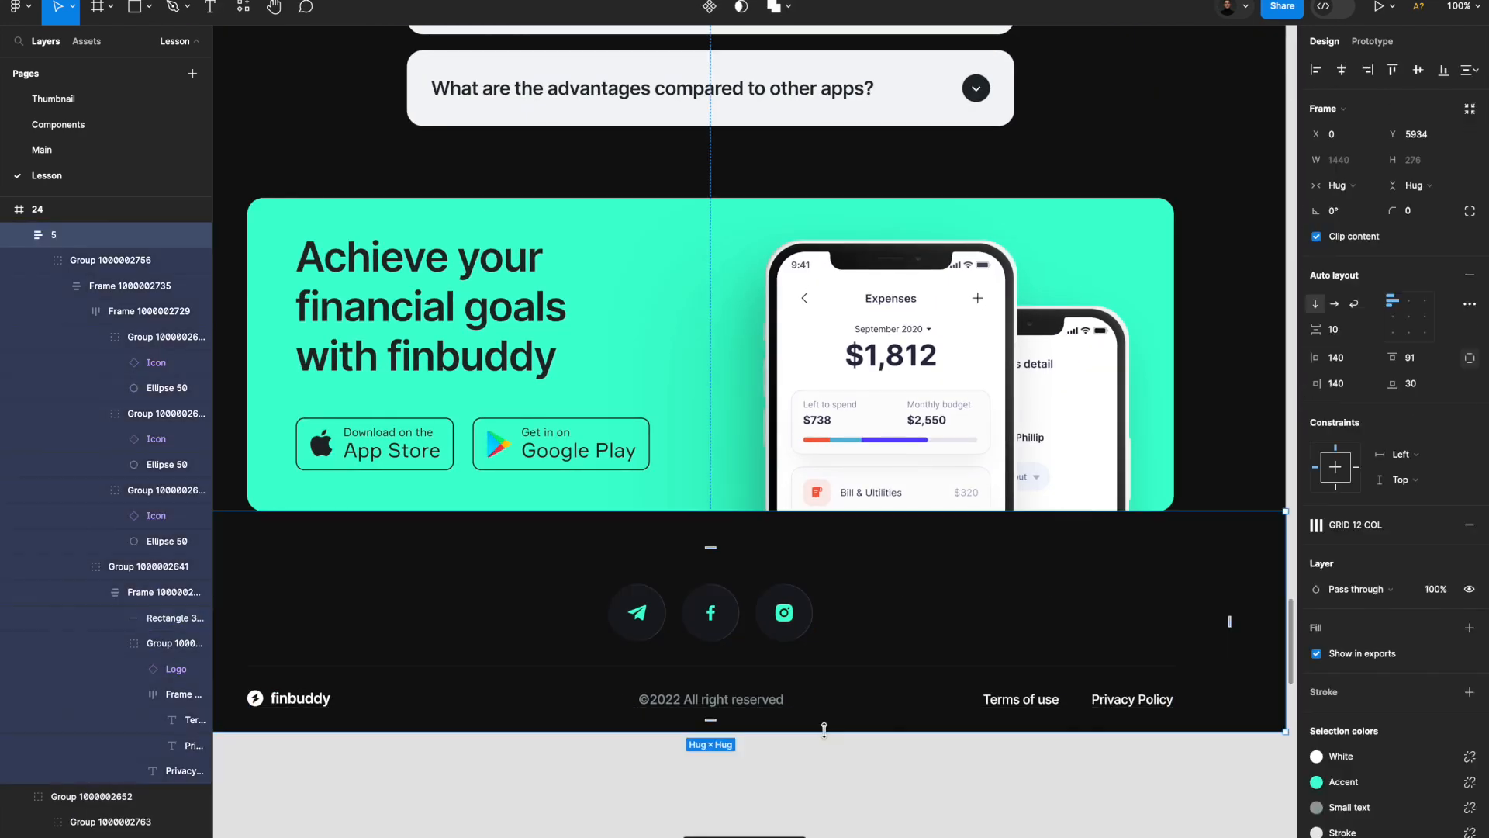
Detach the Grey bg style from the four FAQ rows and hide their fill.
scroll(835, 702, down, 1)
scroll(829, 620, up, 3)
click(824, 496)
click(824, 464)
scroll(861, 426, up, 3)
click(897, 393)
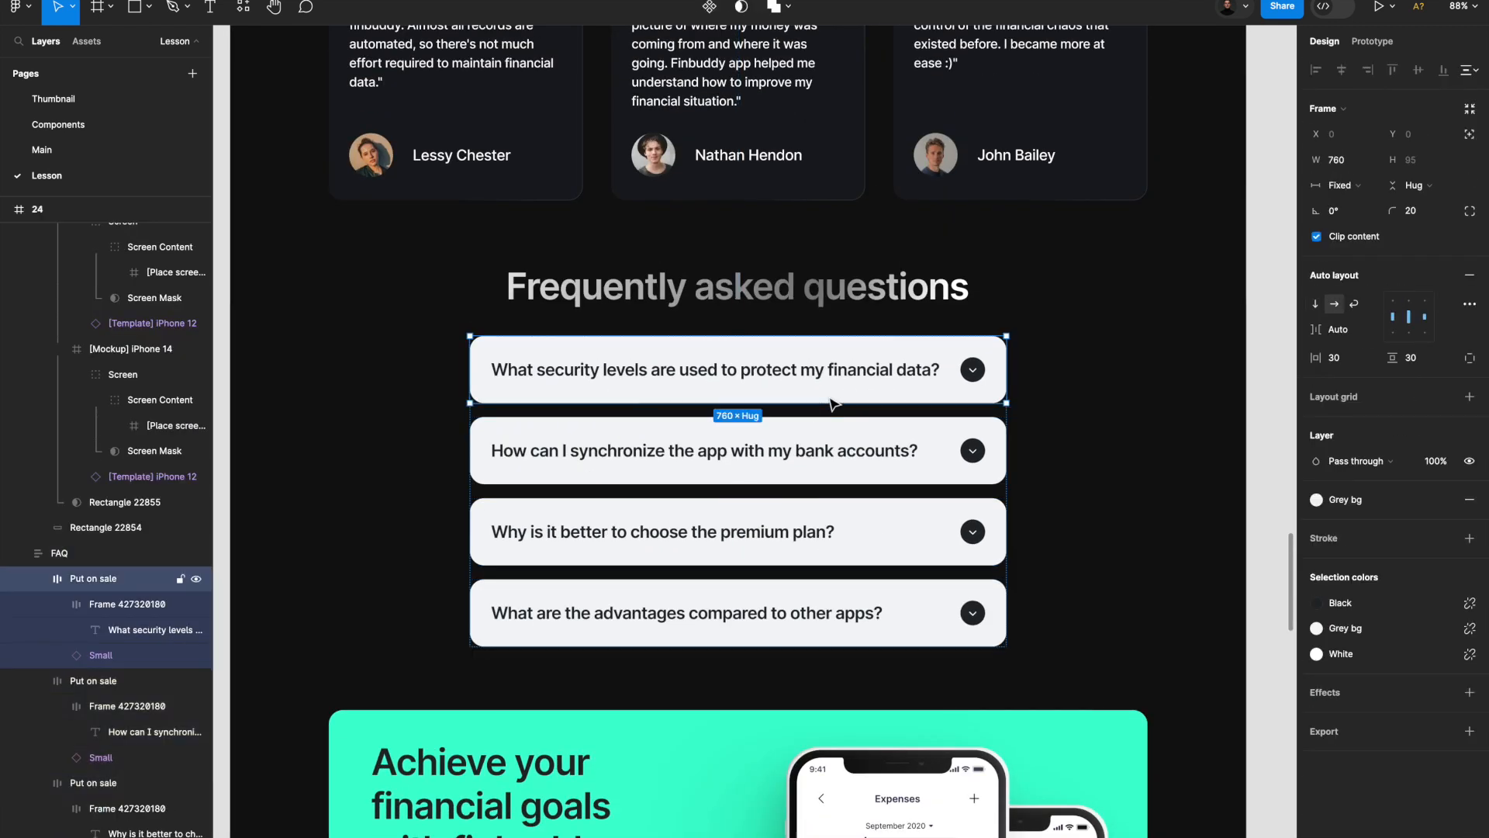
shift+click(919, 479)
shift+click(912, 563)
shift+click(915, 629)
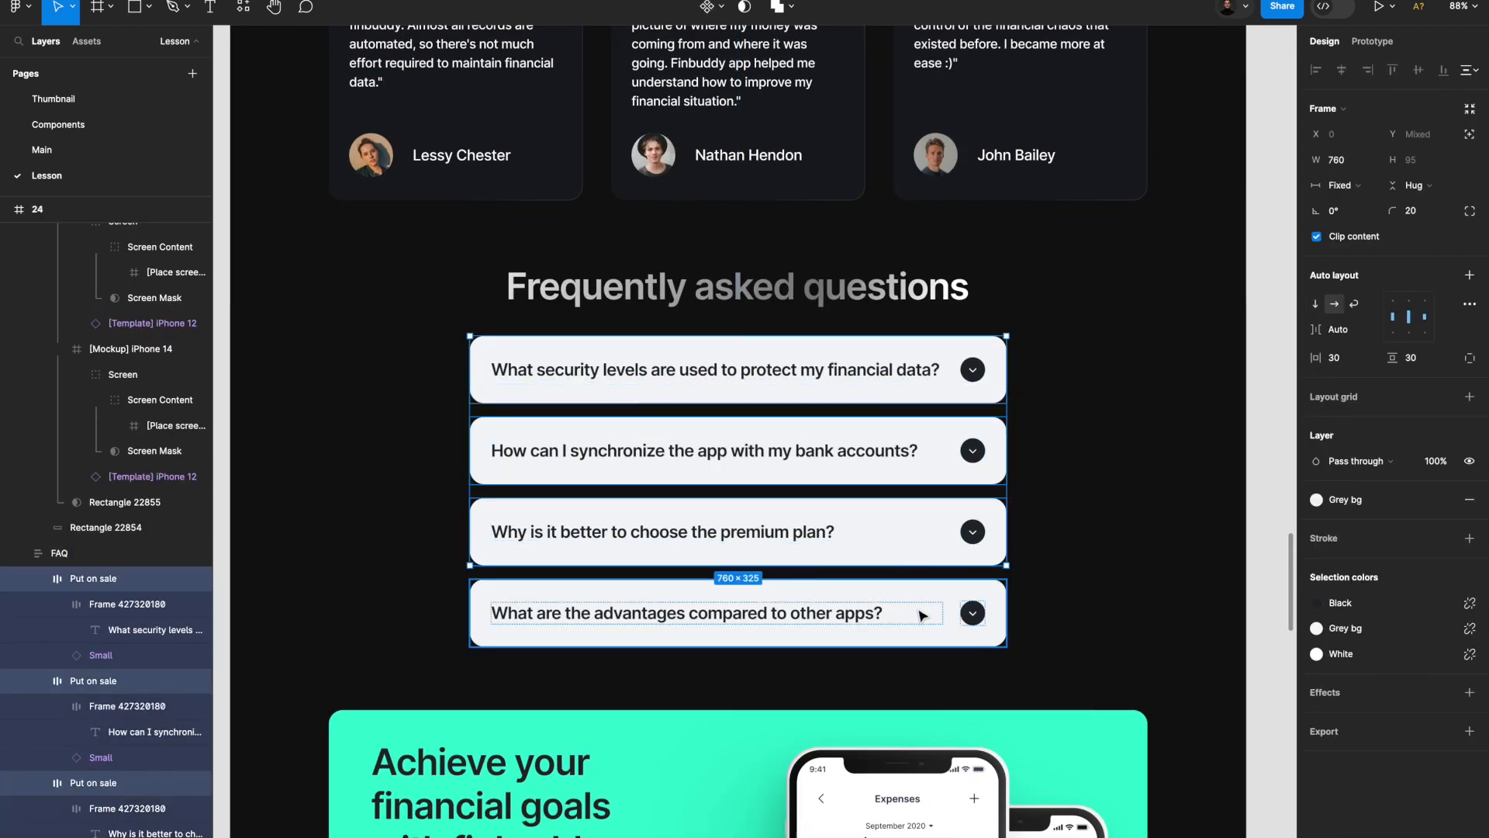
click(1445, 502)
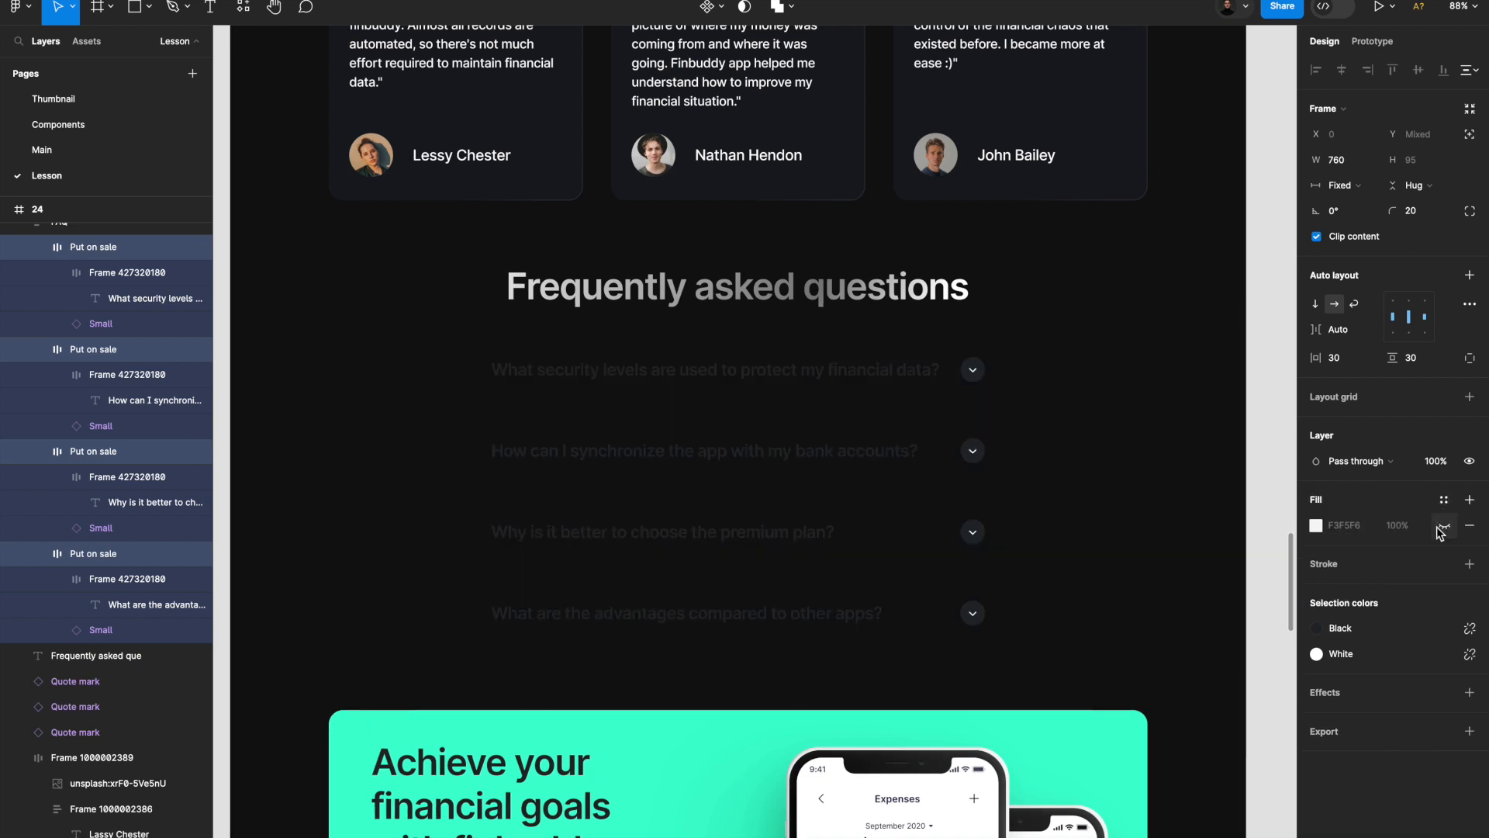
Add a 1 px inside stroke in colour FAFAFA to the four FAQ rows.
click(1469, 564)
scroll(1041, 575, down, 3)
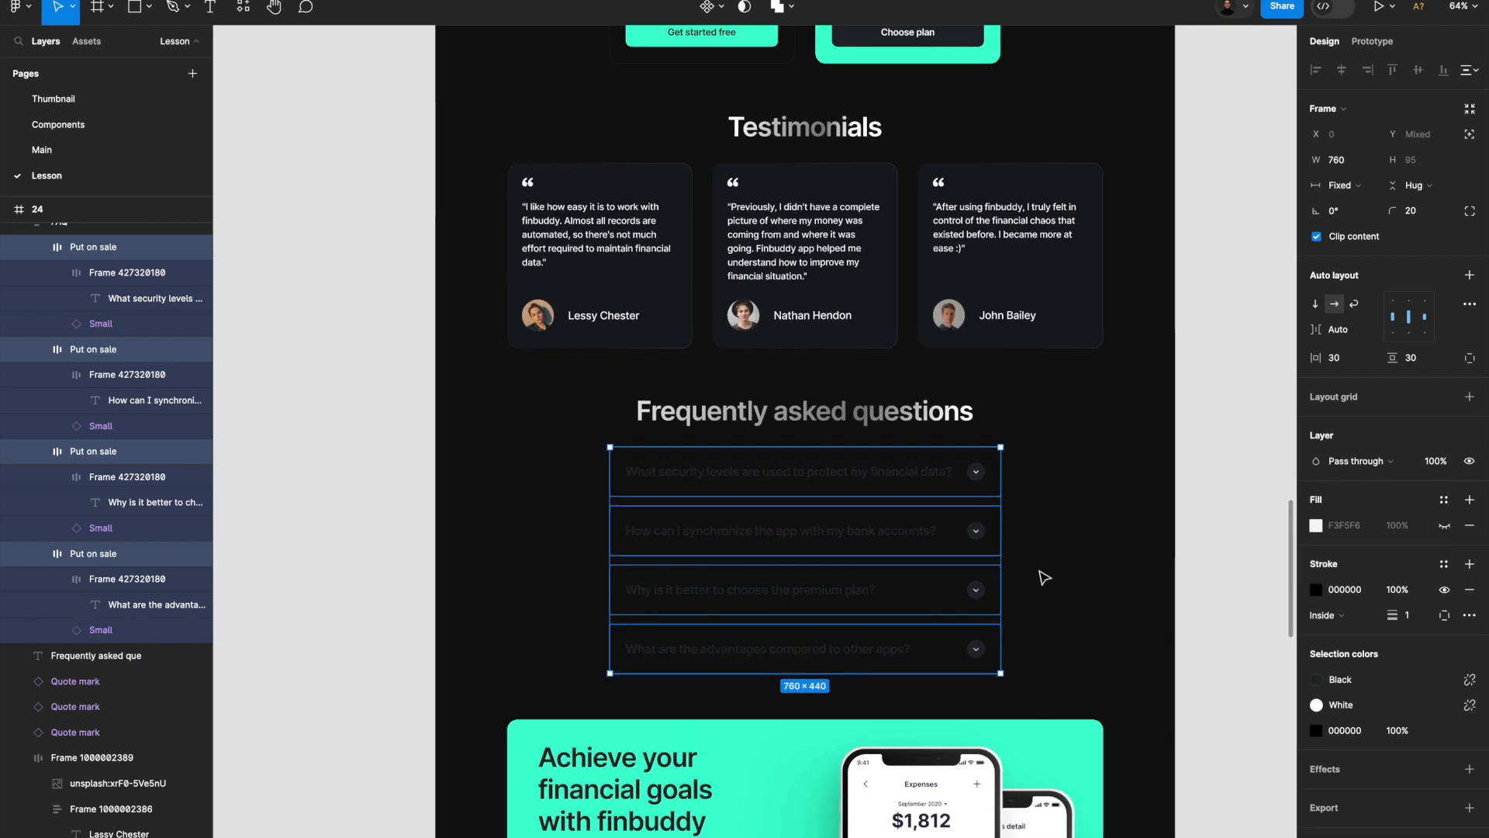
scroll(915, 591, up, 5)
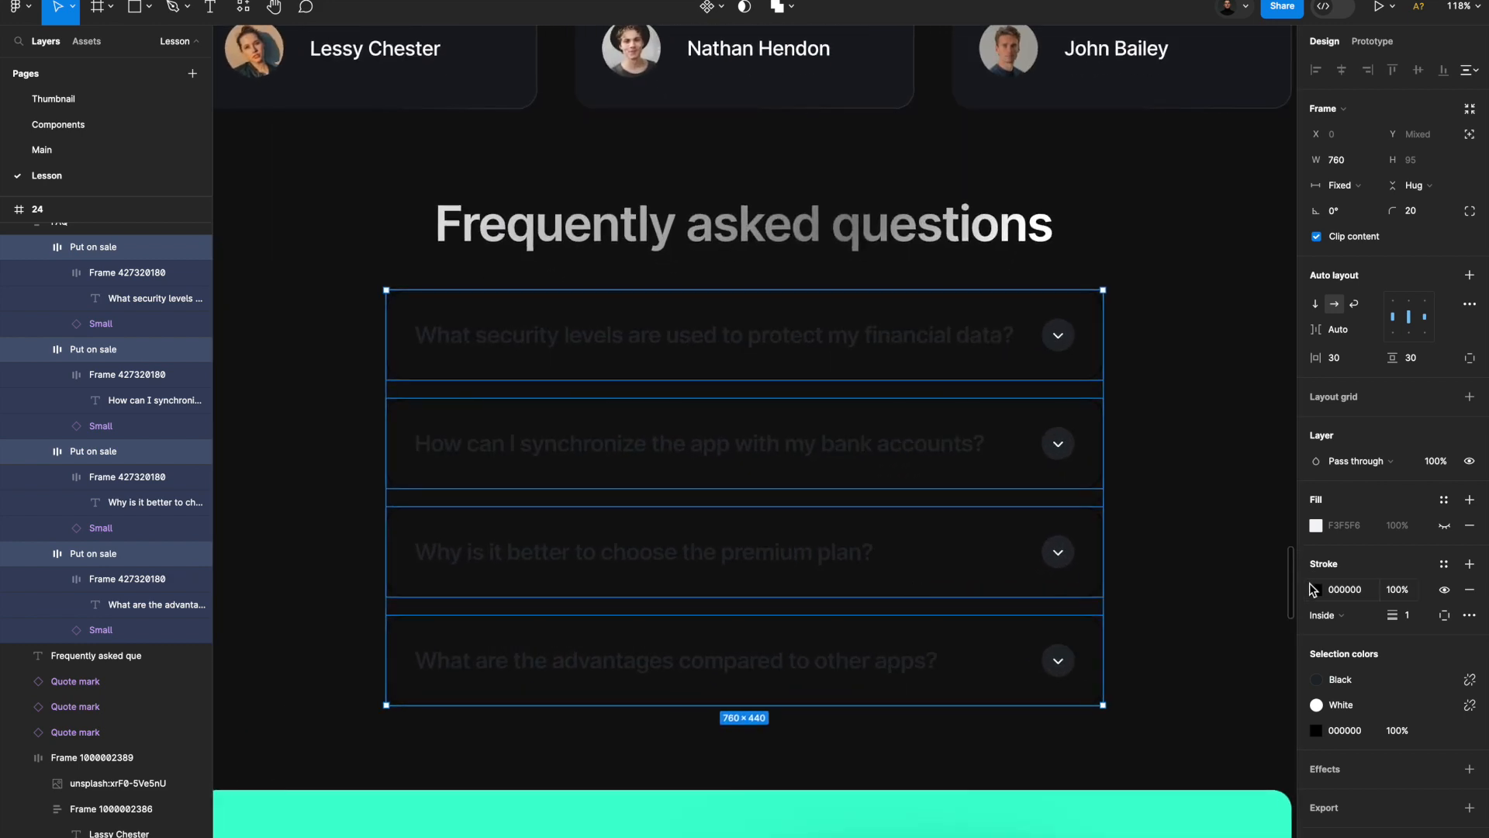
click(1310, 590)
drag(1117, 652, 1070, 482)
scroll(948, 515, right, 1)
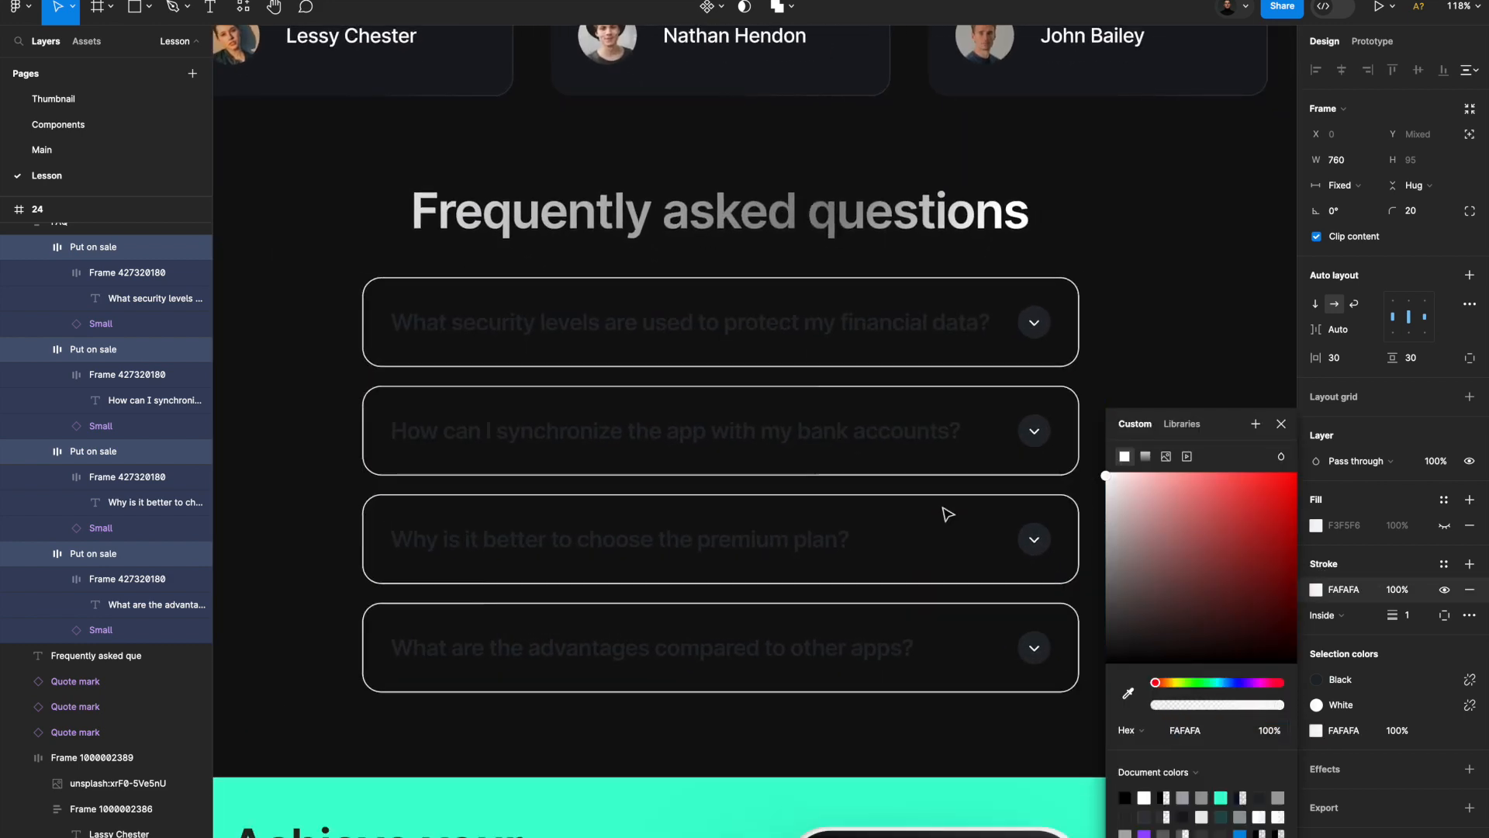
Change the stroke of the four FAQ rows to a linear gradient.
scroll(948, 514, right, 1)
click(1145, 456)
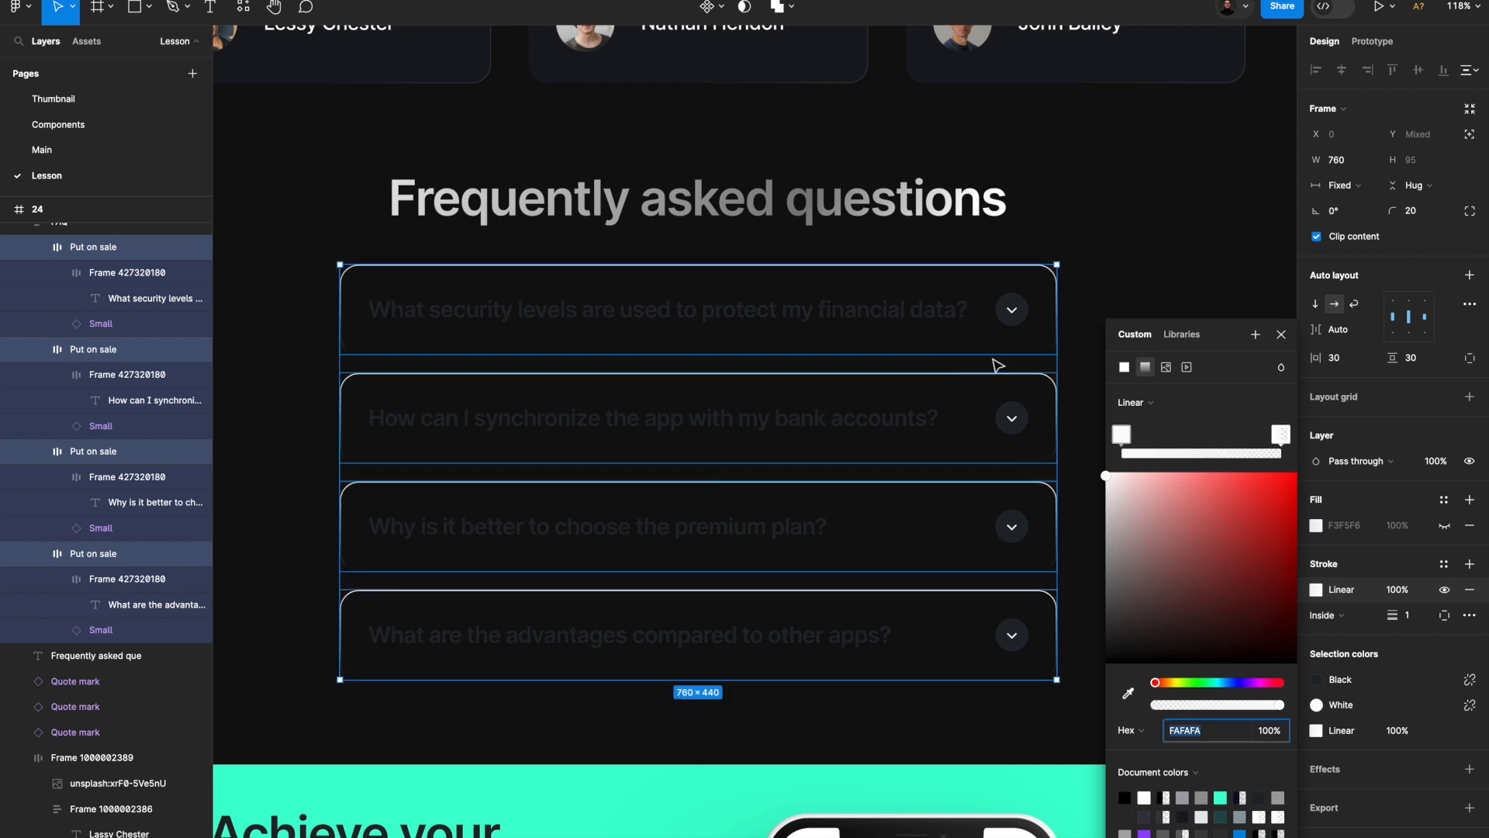
click(1290, 341)
click(891, 321)
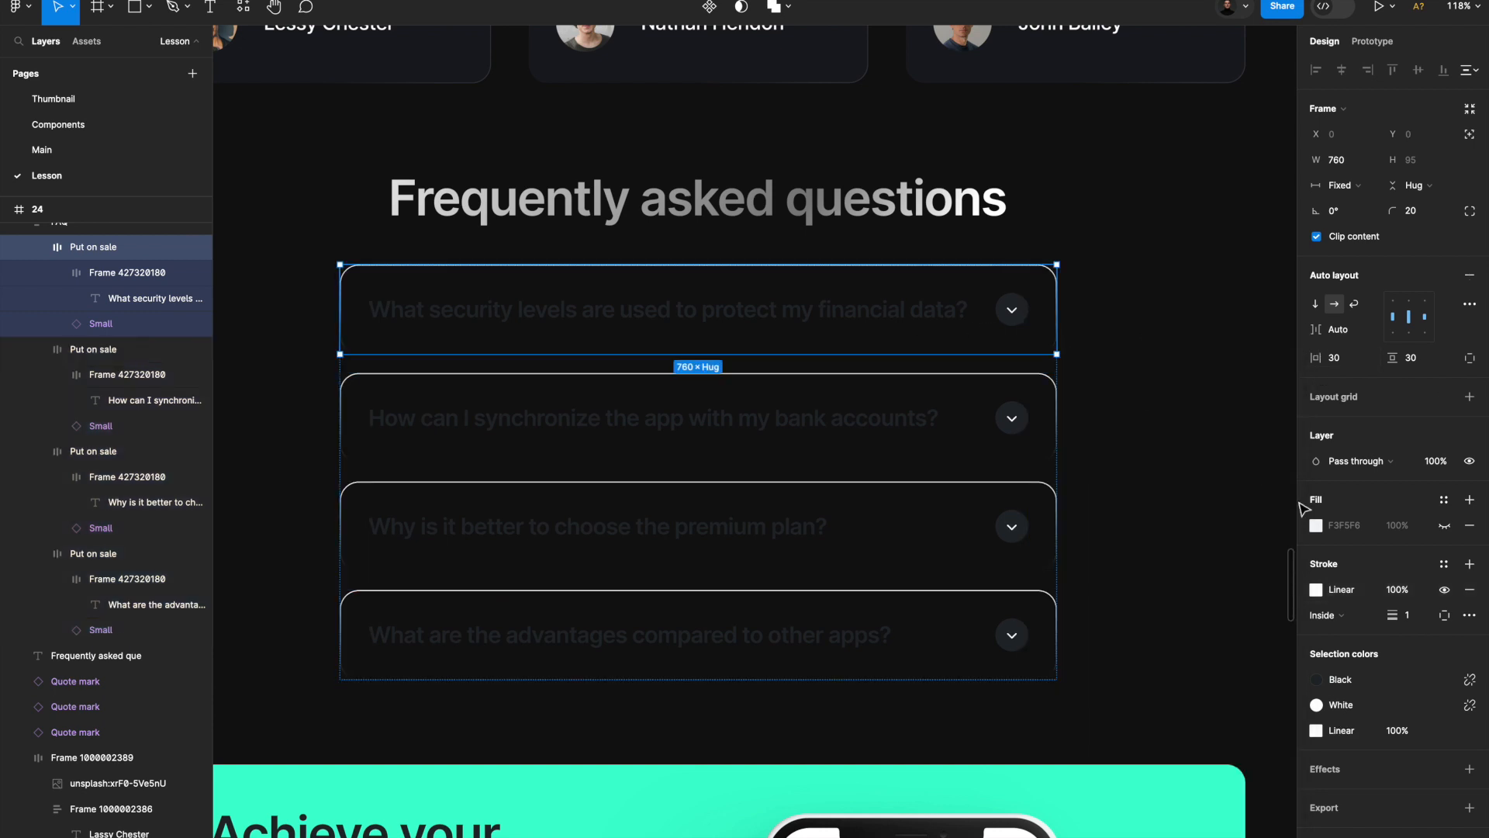
Angle the first FAQ row's stroke gradient diagonally from upper right to lower left and set its starting stop to 22% opacity.
click(1316, 589)
drag(694, 263, 922, 247)
drag(688, 359, 556, 359)
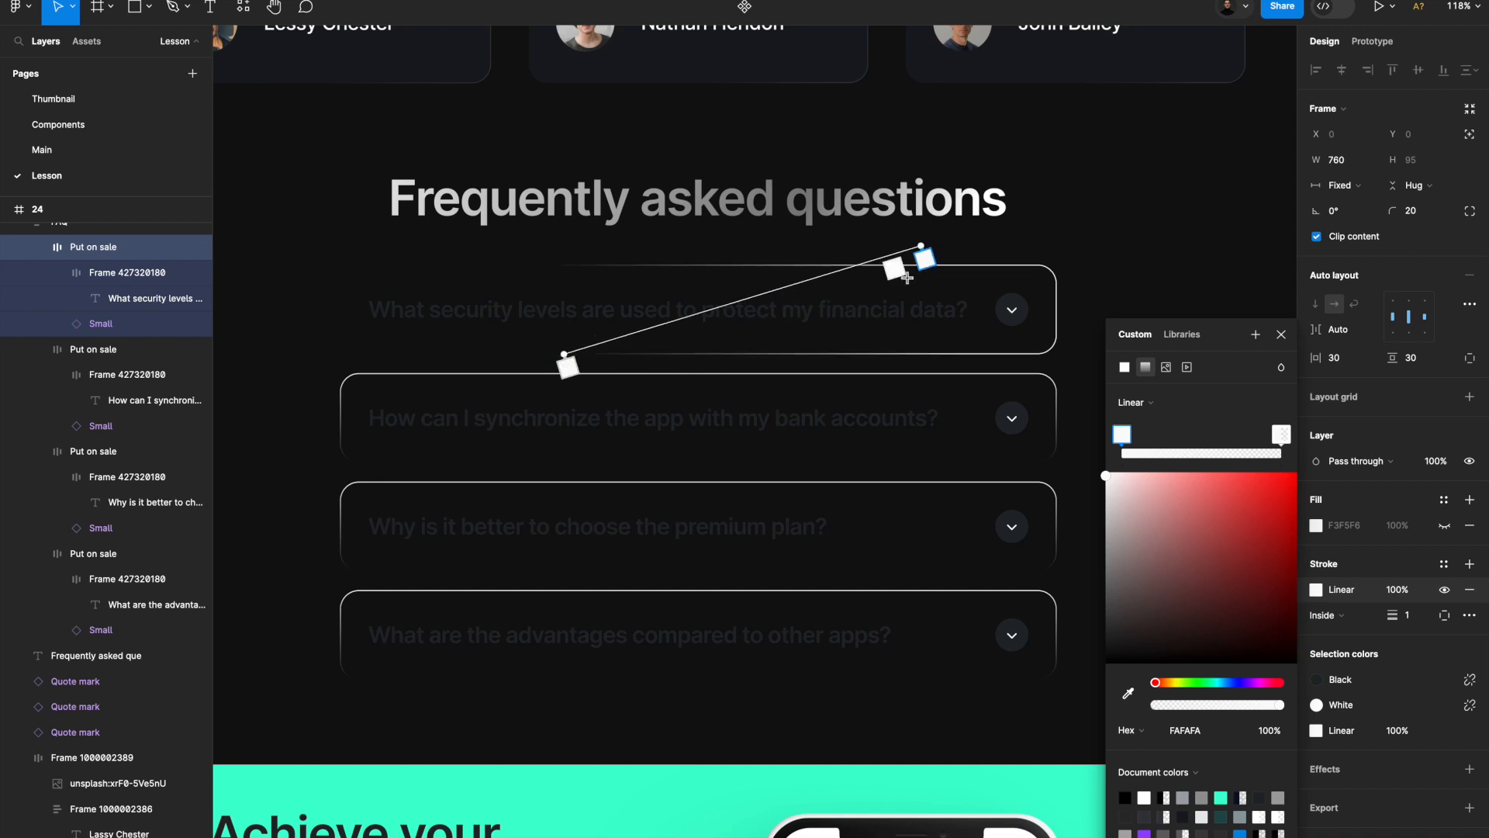
click(1188, 704)
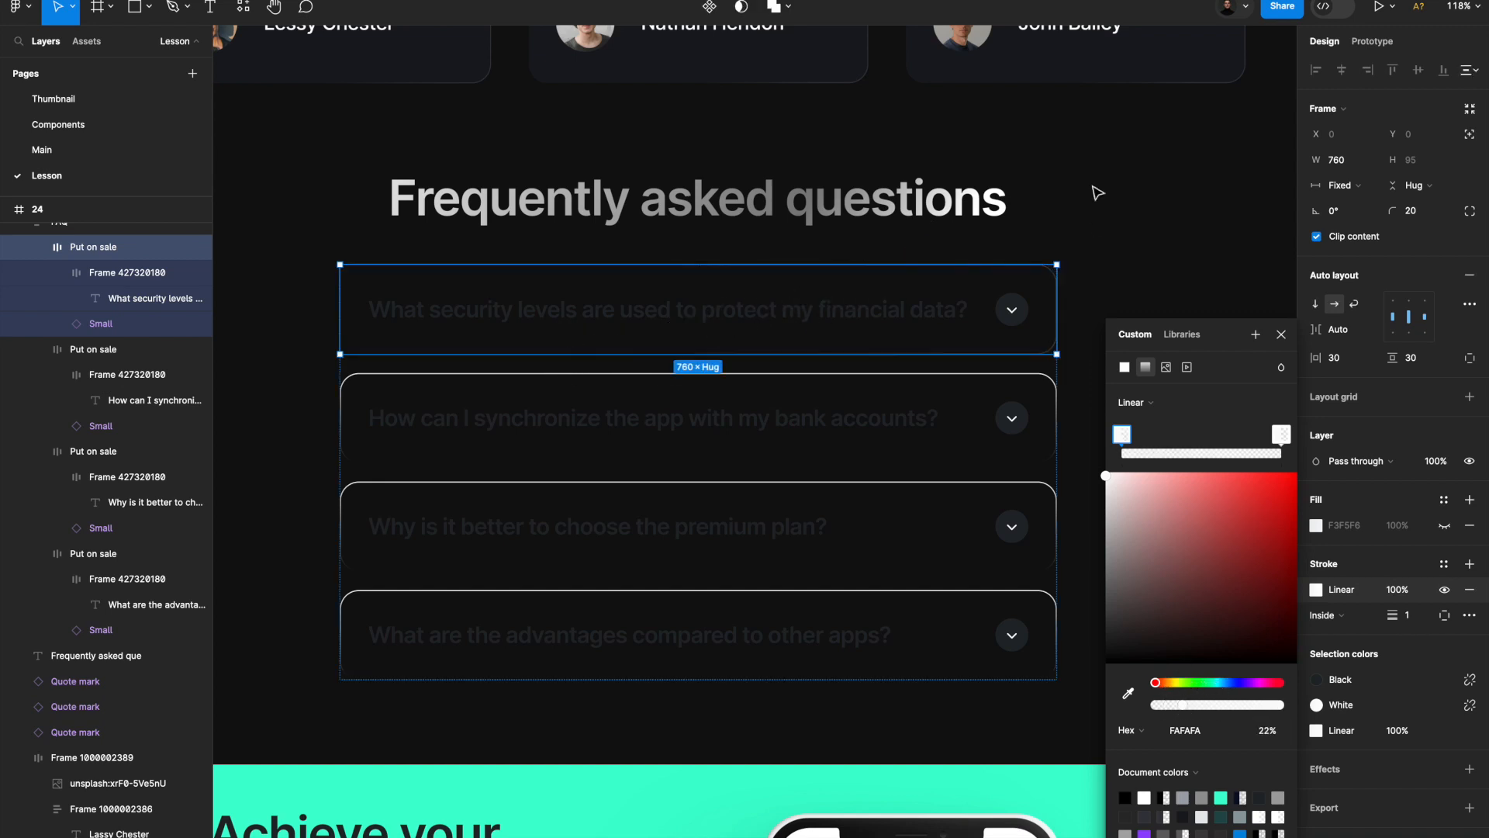
Apply the first FAQ row's diagonal stroke gradient to the other three FAQ rows.
click(837, 319)
click(897, 457)
click(902, 530)
scroll(902, 531, down, 5)
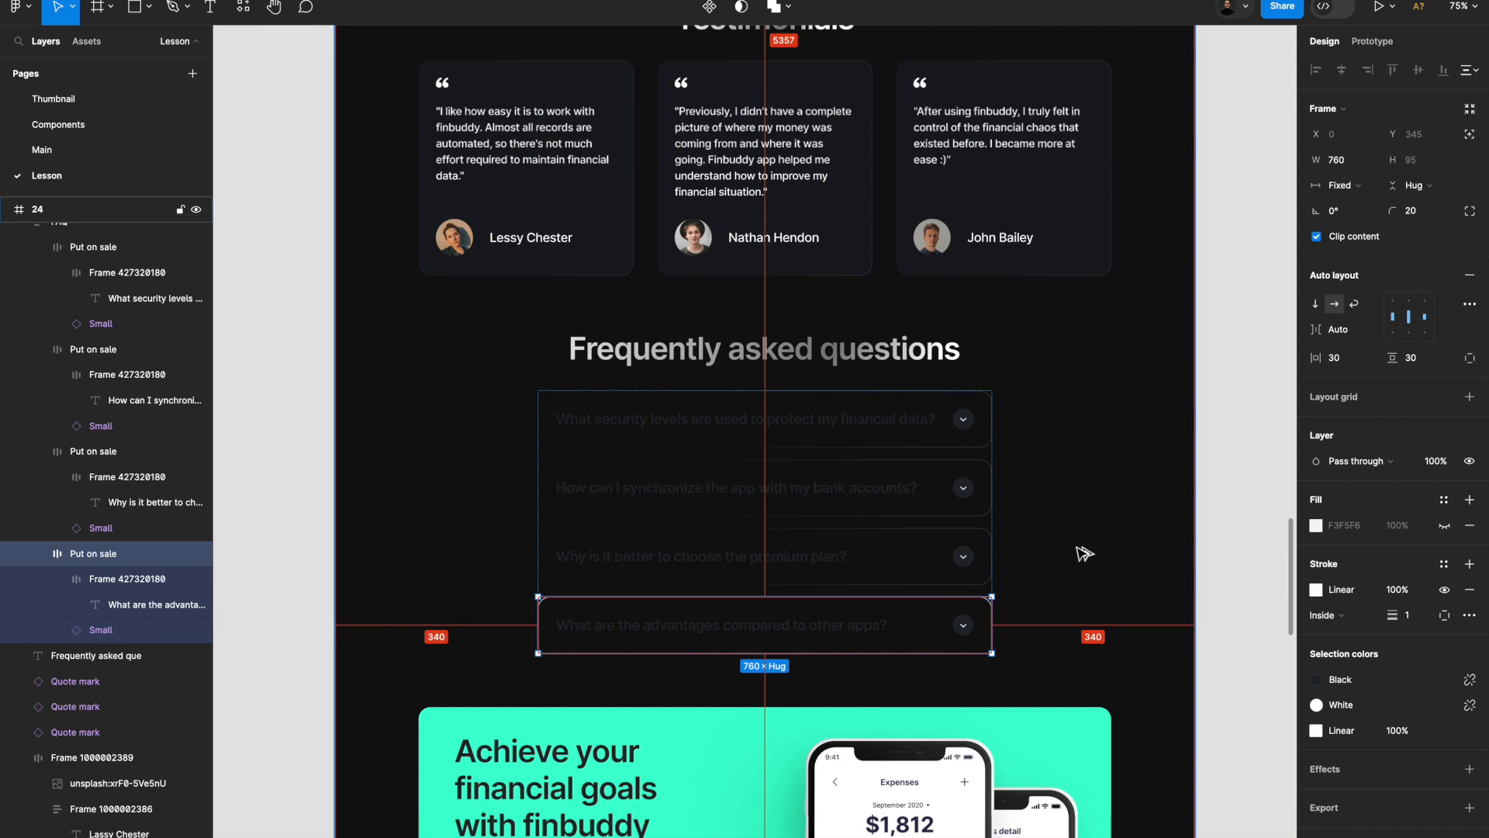
click(1080, 548)
Extend the first FAQ row's stroke gradient further toward its left edge and copy that stroke to the rows below.
scroll(828, 426, up, 3)
click(828, 426)
click(1317, 589)
drag(641, 435, 506, 439)
click(1064, 475)
click(853, 501)
click(791, 654)
Change the colour style of the four FAQ question texts to White.
ctrl+click(792, 642)
shift+click(774, 562)
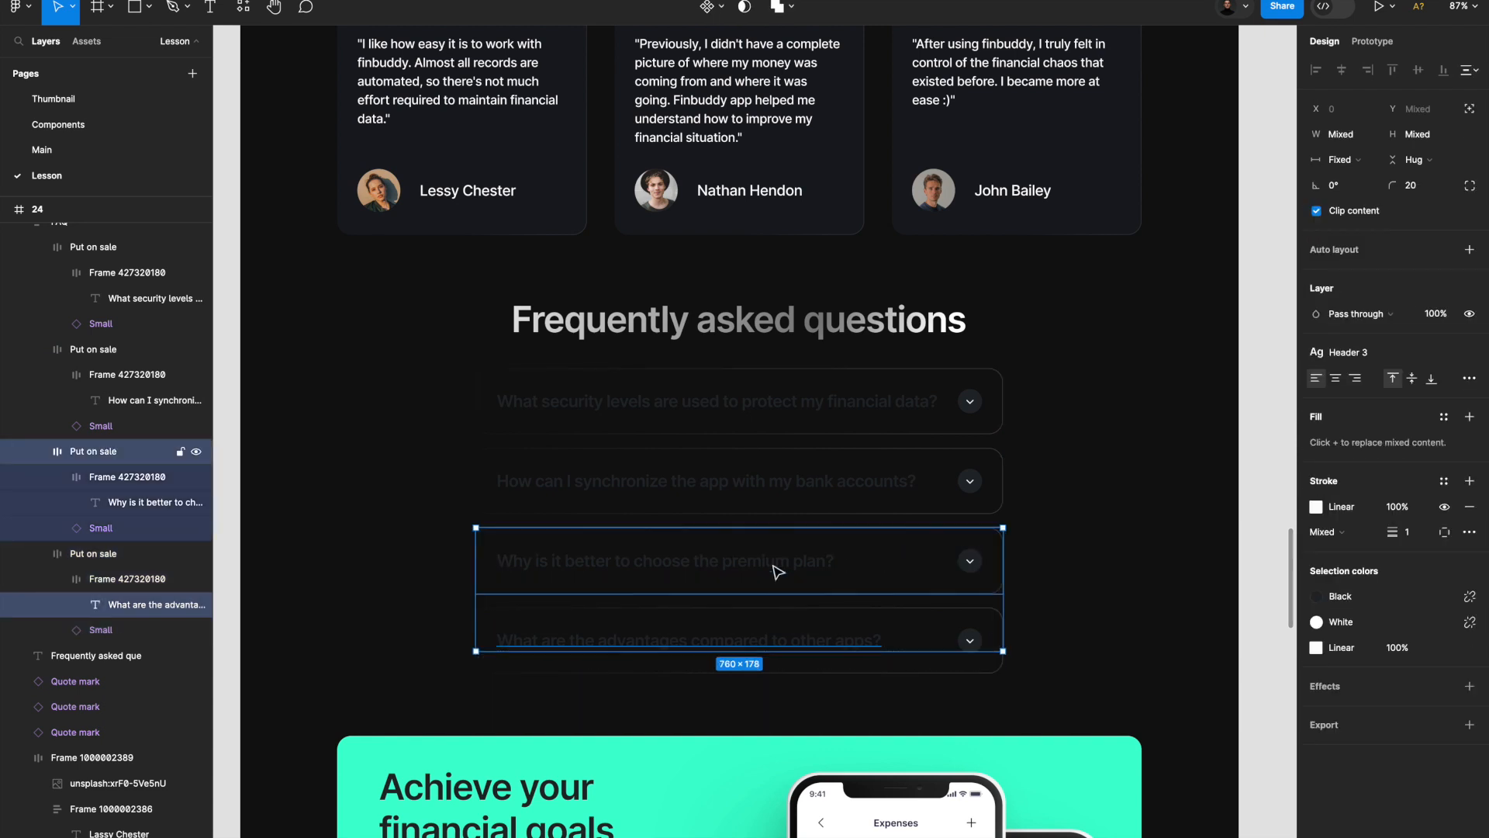
shift+click(770, 482)
shift+click(774, 402)
click(1342, 524)
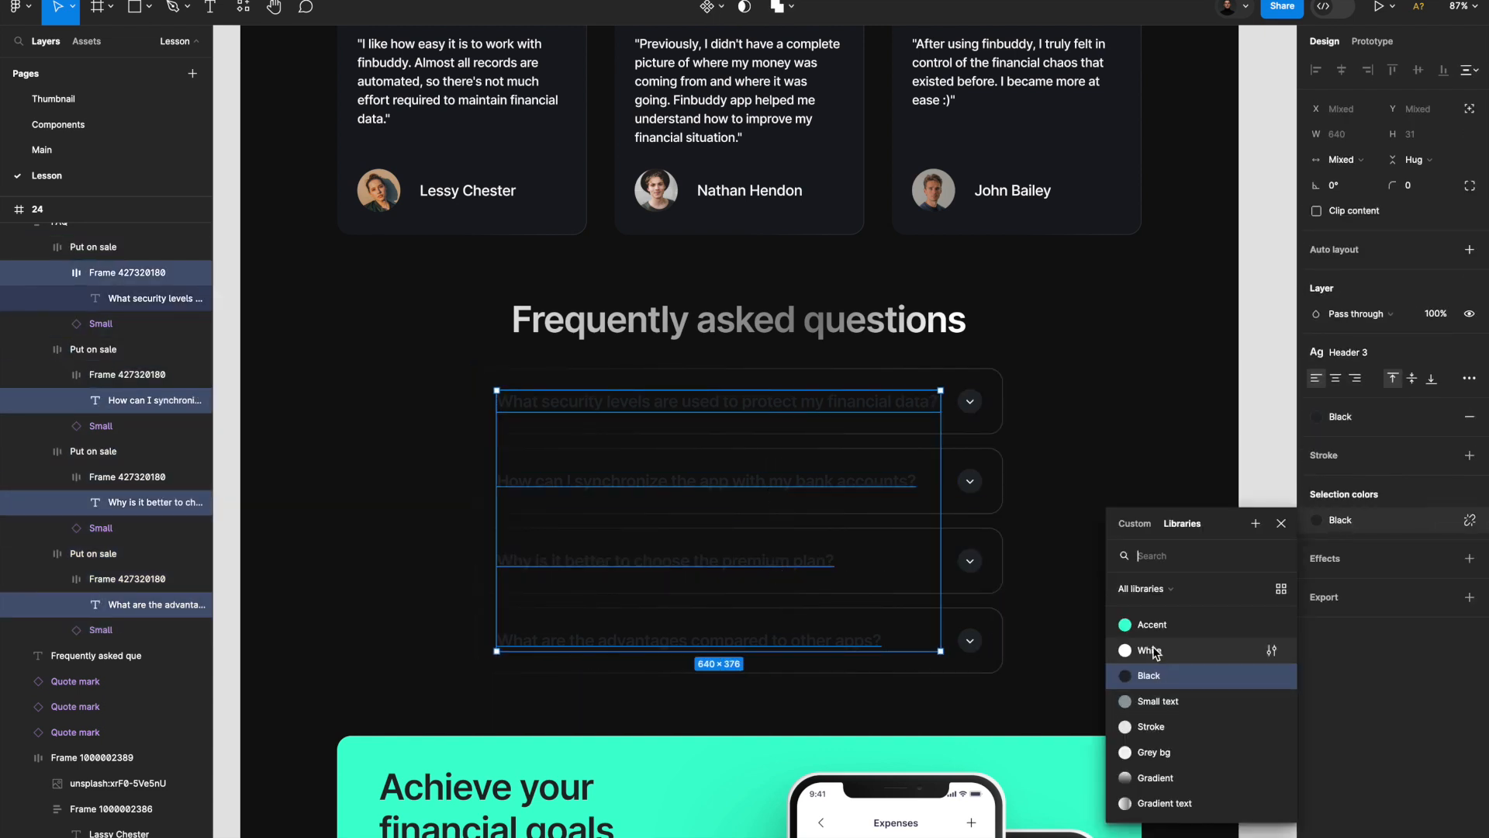
click(1178, 651)
Recolour the four FAQ arrow buttons with an Accent background and Black arrow icons.
ctrl+click(970, 401)
shift+click(969, 481)
shift+click(970, 561)
shift+click(969, 641)
click(1316, 609)
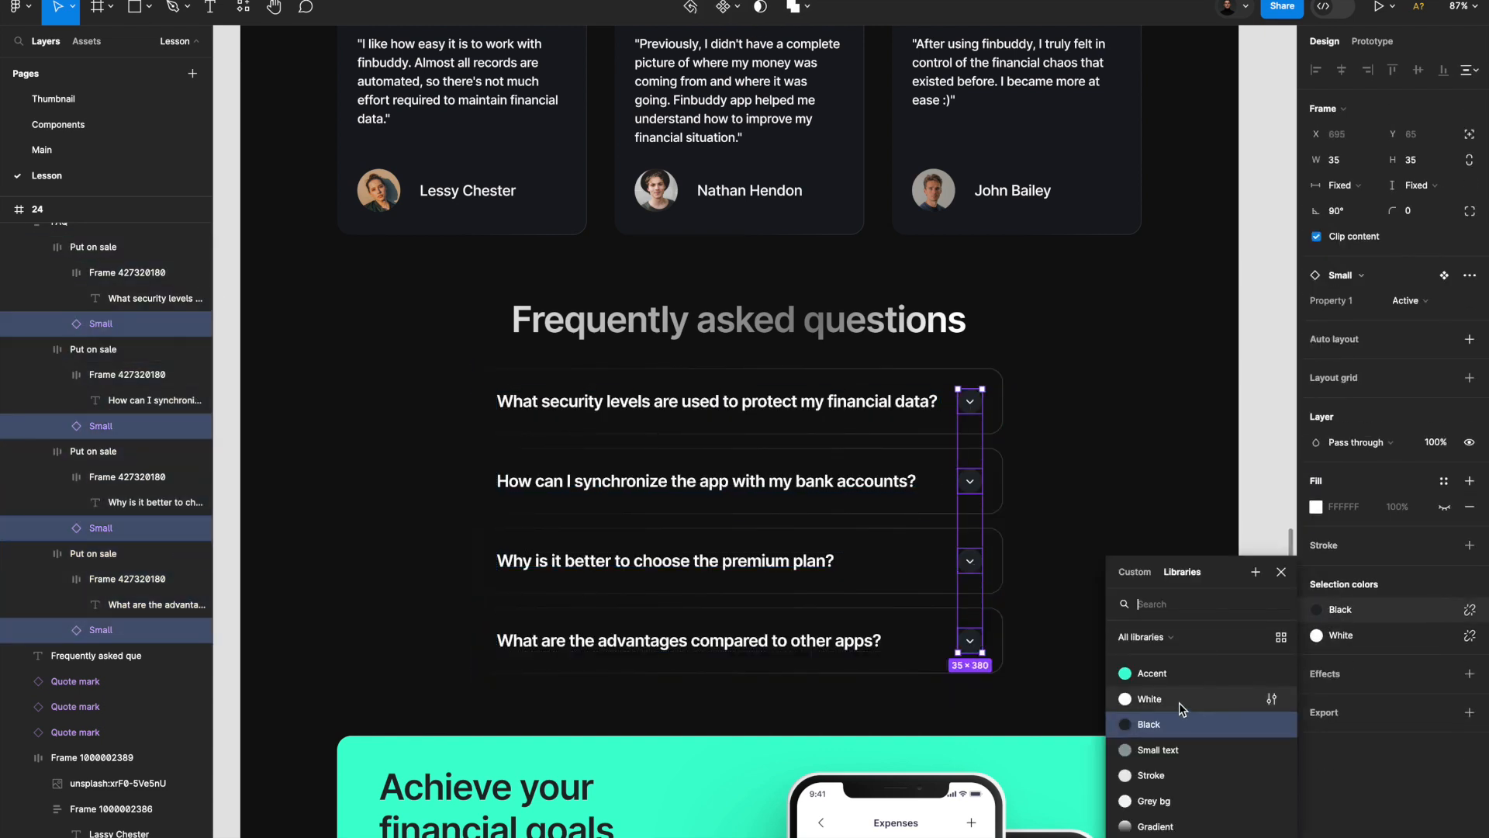
click(1179, 701)
click(1117, 565)
scroll(1117, 565, down, 2)
Apply the FAQ row's gradient stroke to the background of the Basic plan card.
ctrl+click(971, 428)
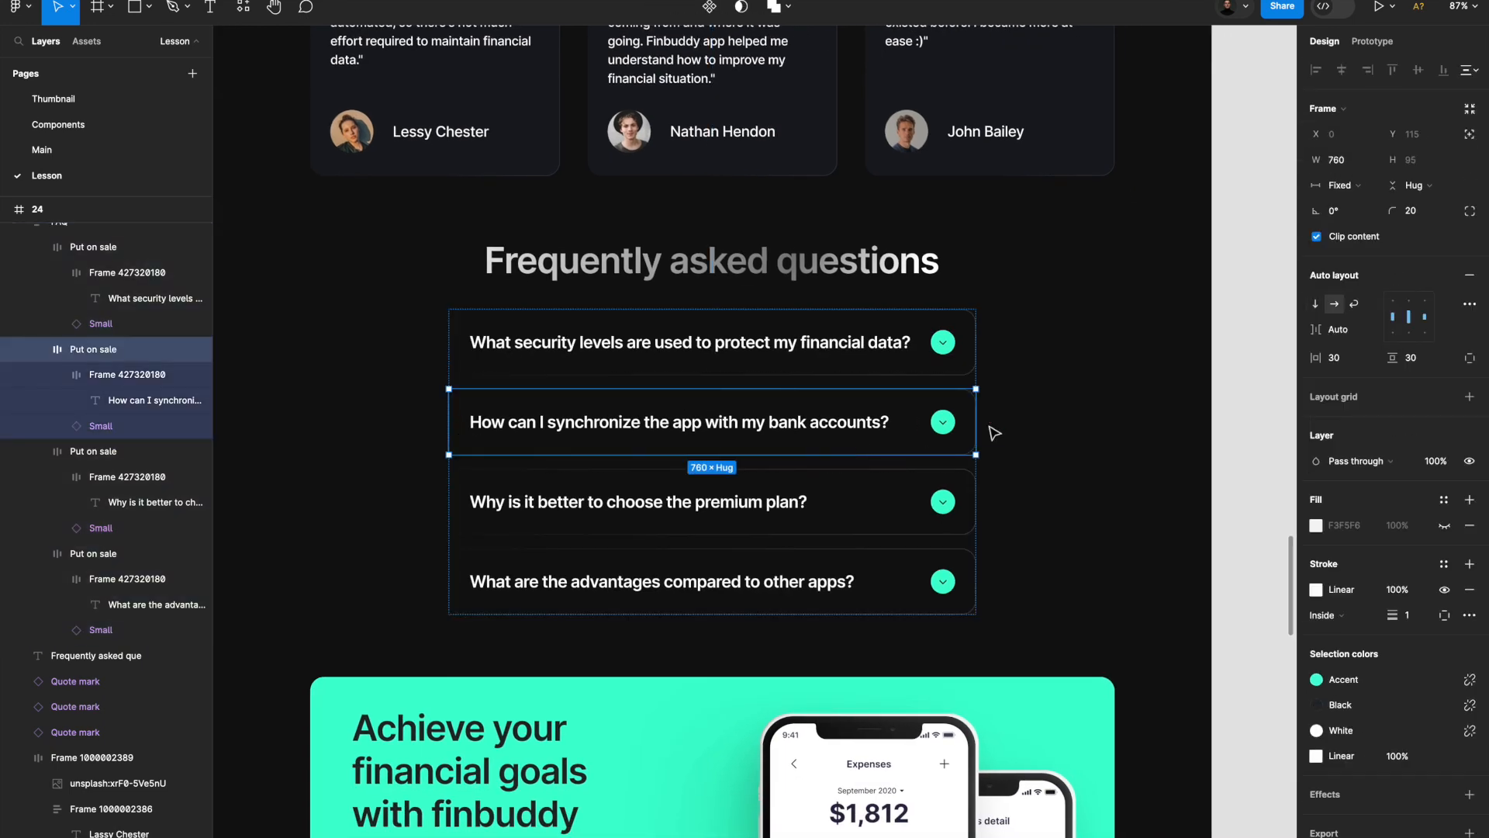
scroll(1018, 432, down, 4)
scroll(931, 373, up, 4)
scroll(801, 266, up, 5)
click(780, 259)
click(816, 353)
scroll(823, 397, up, 5)
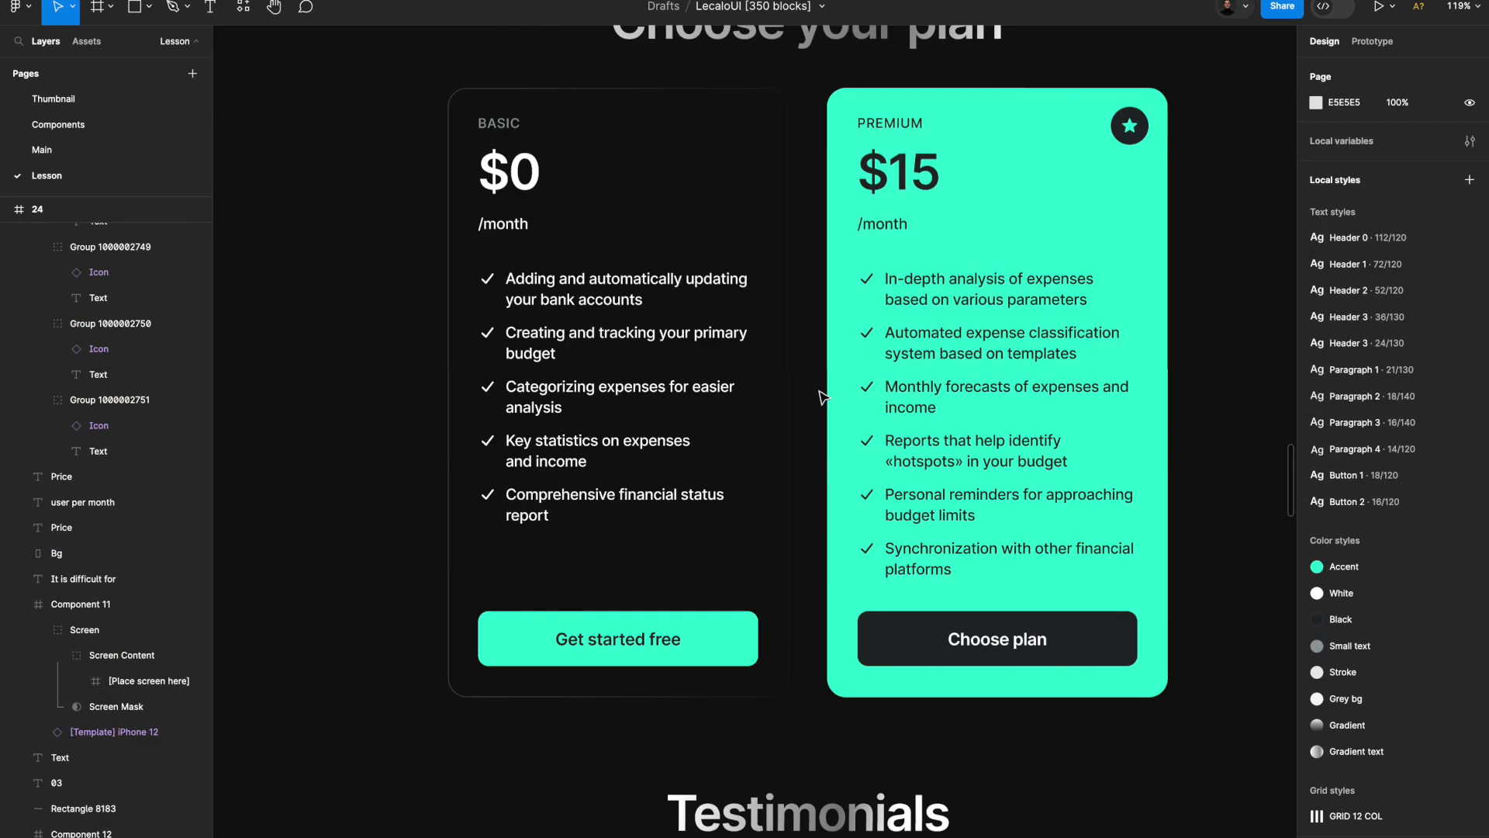
scroll(823, 397, down, 2)
click(781, 160)
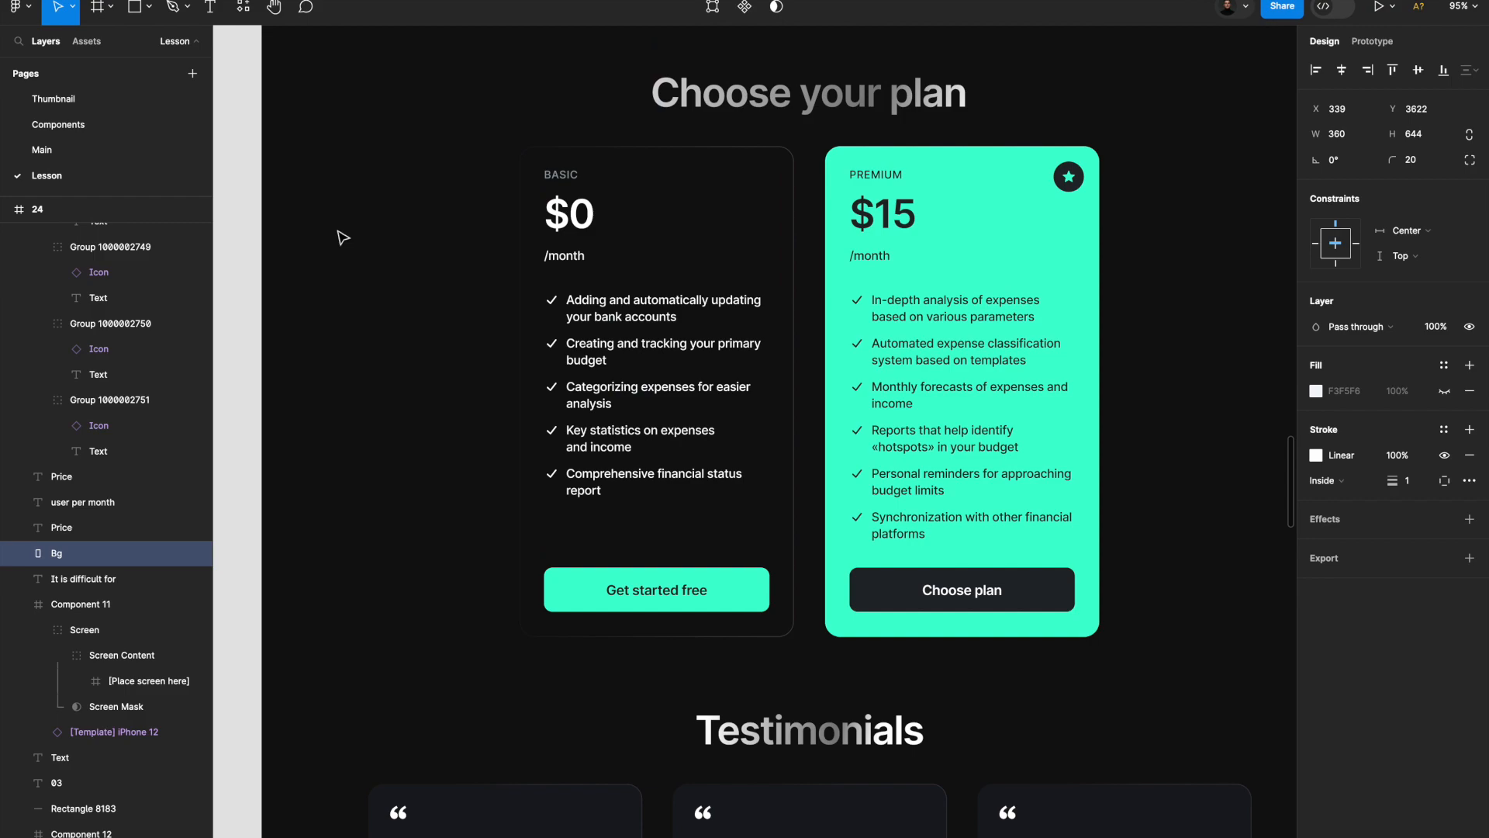
click(393, 319)
Review the restyled landing page from the FAQ section up to the first screen.
scroll(393, 319, down, 3)
scroll(428, 452, down, 6)
scroll(429, 453, down, 6)
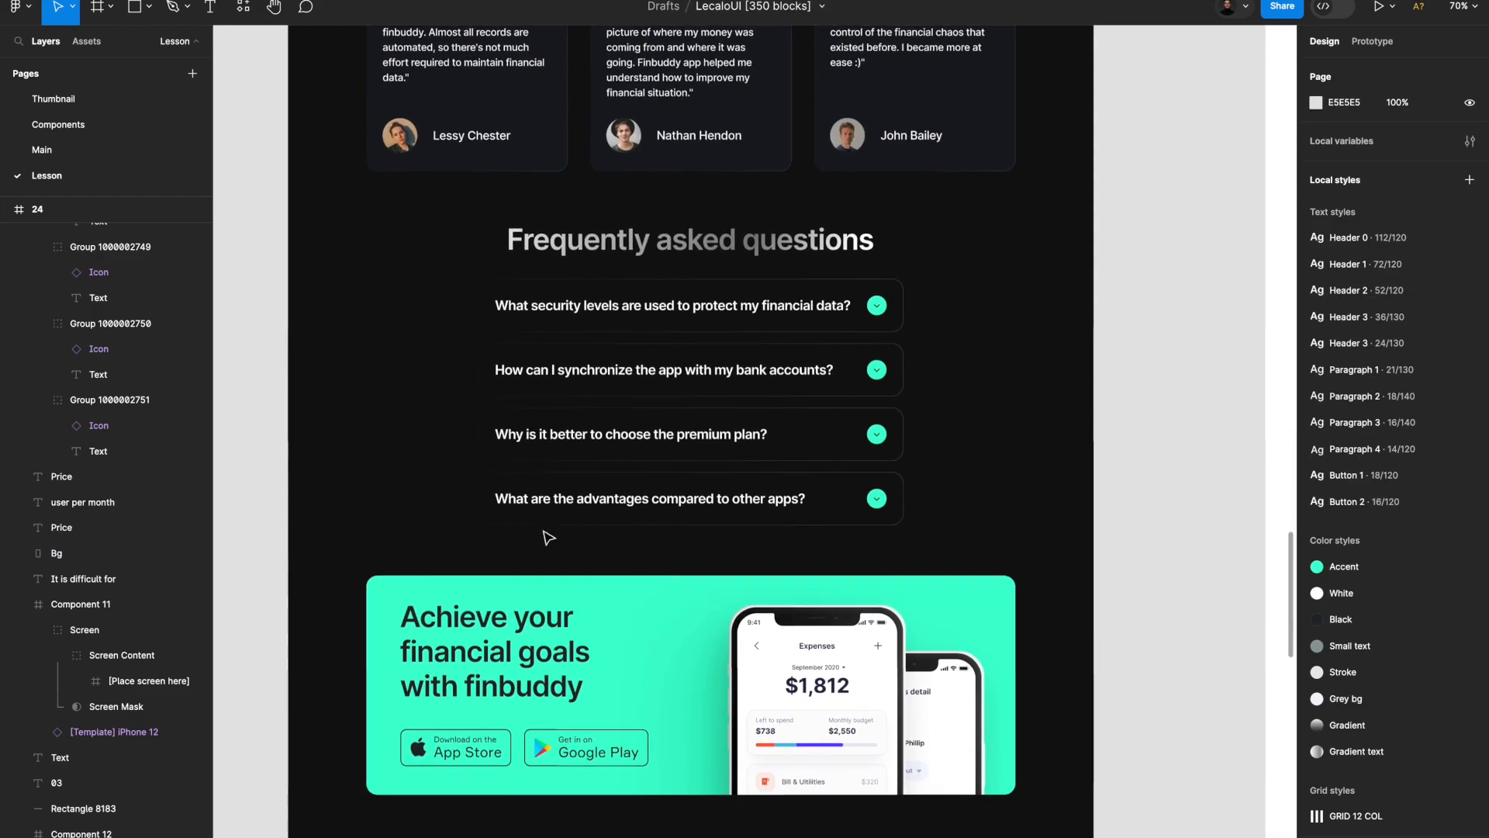
scroll(547, 535, up, 10)
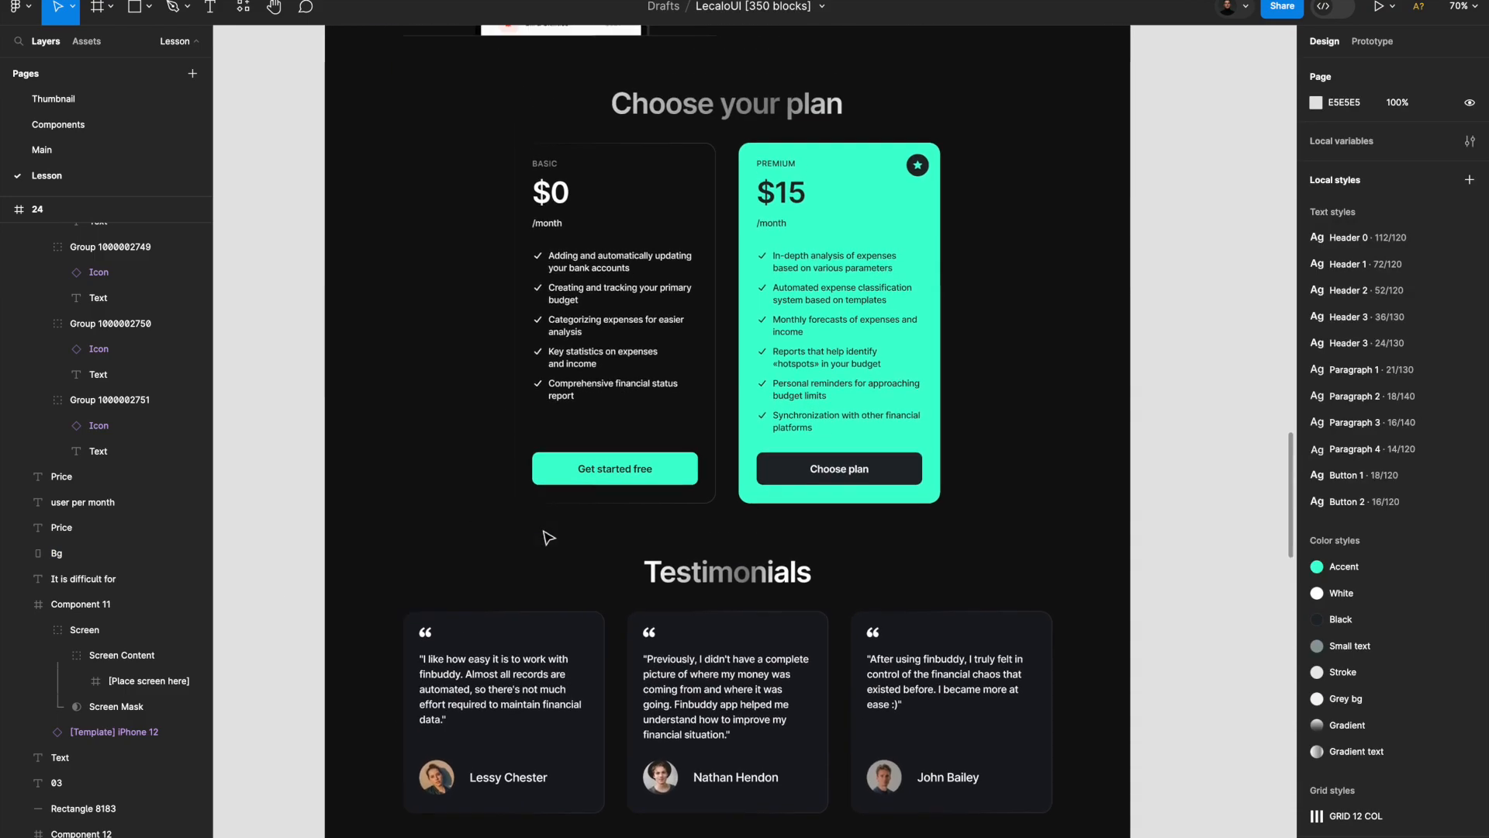
scroll(547, 535, down, 3)
scroll(548, 536, up, 10)
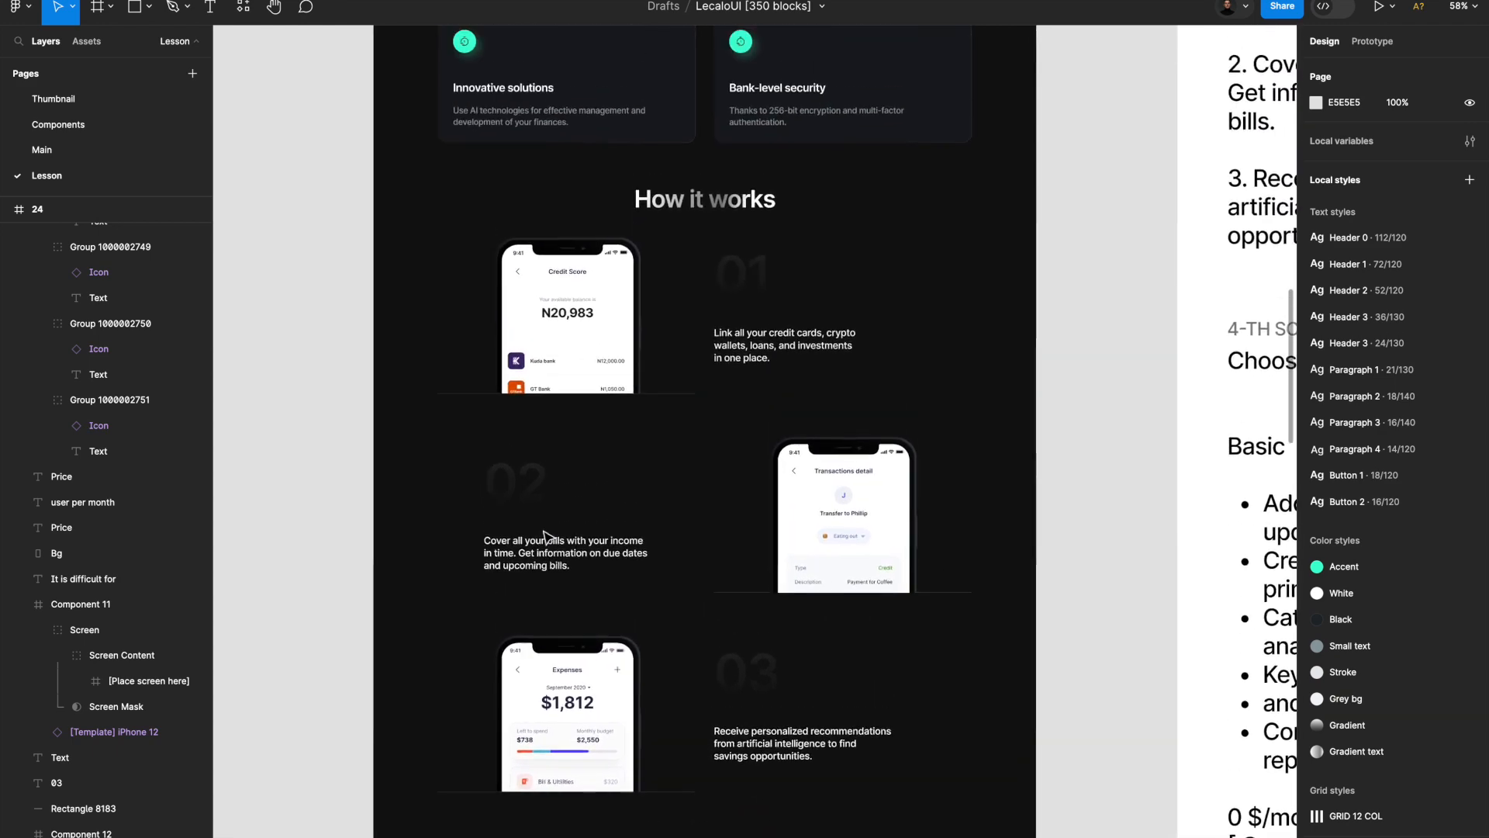
scroll(547, 535, up, 8)
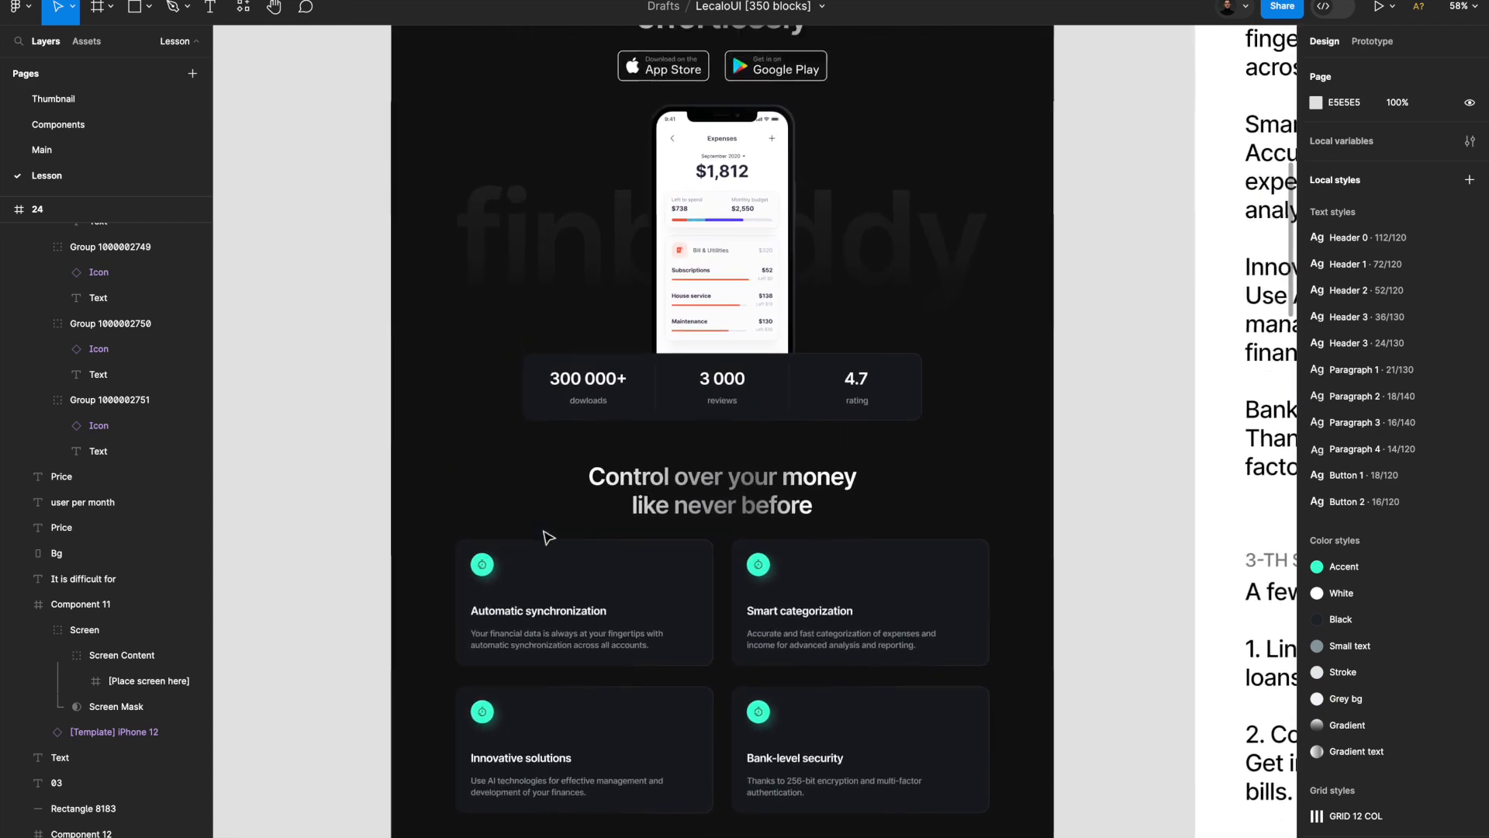
scroll(548, 537, down, 4)
scroll(536, 466, up, 5)
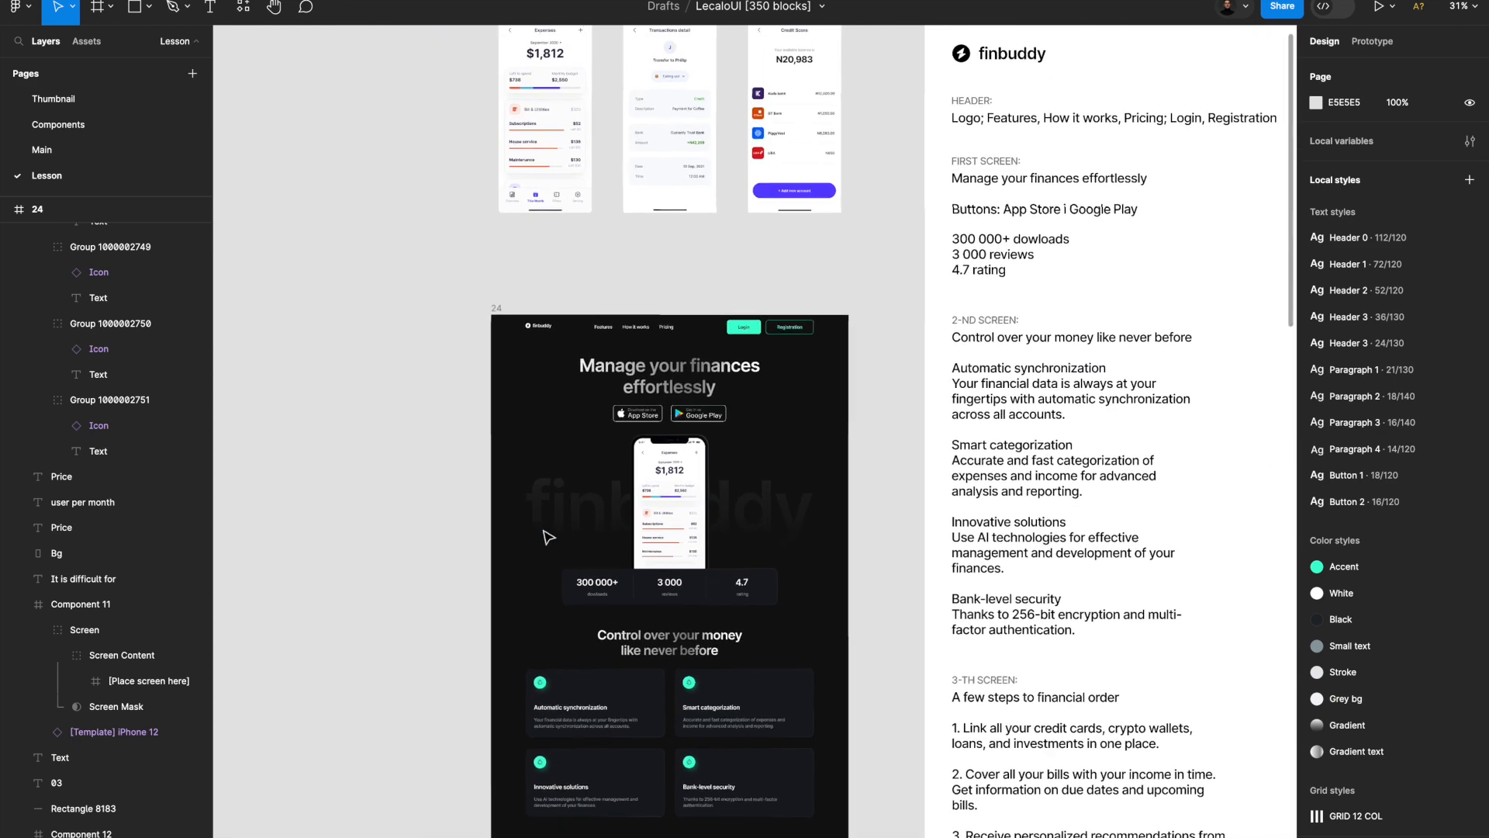
scroll(523, 416, down, 2)
Move the Lights graphic from the canvas onto the upper left corner of the page's first screen.
click(365, 418)
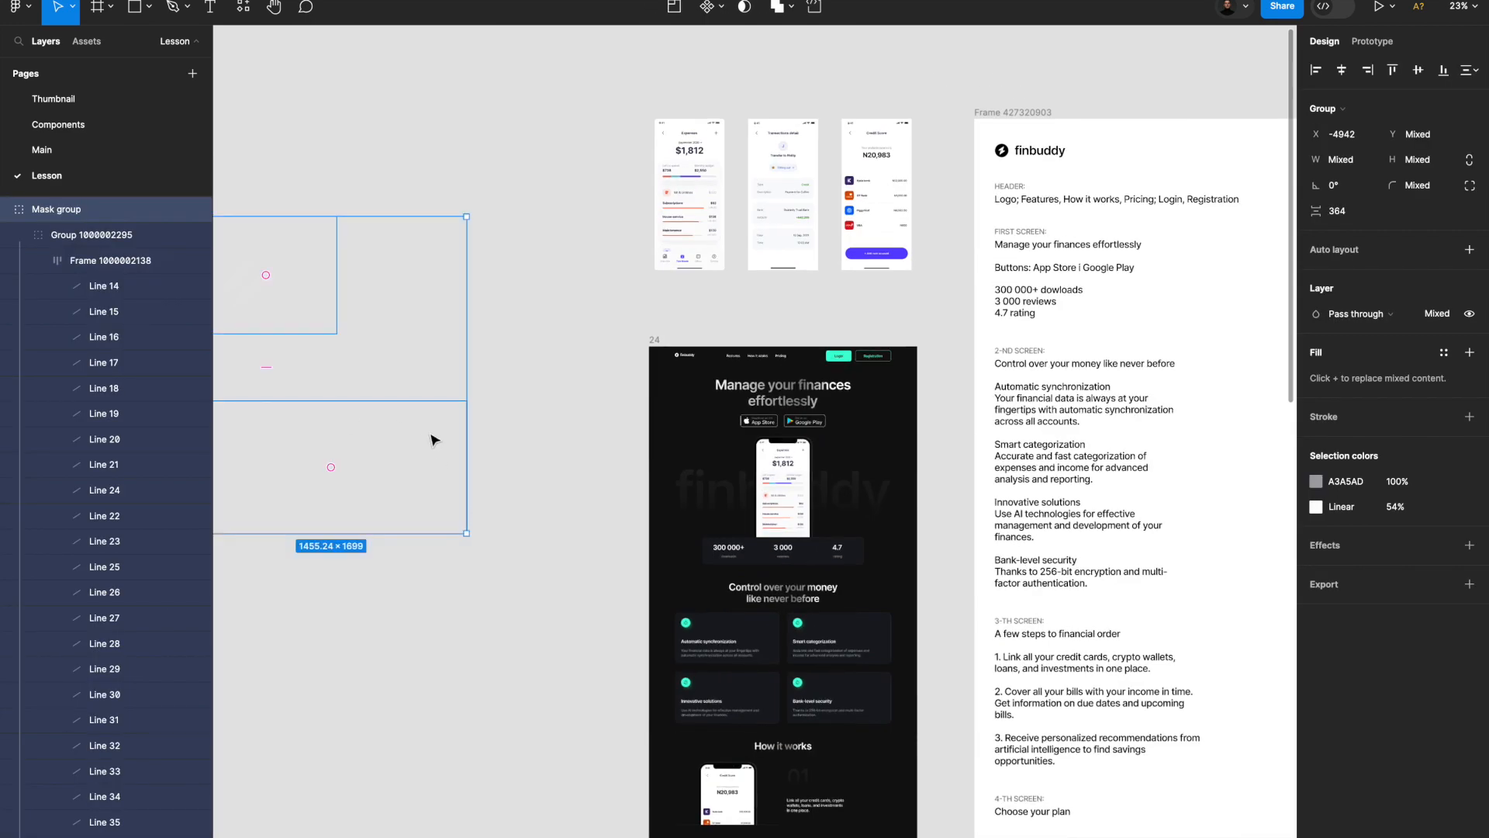
click(534, 252)
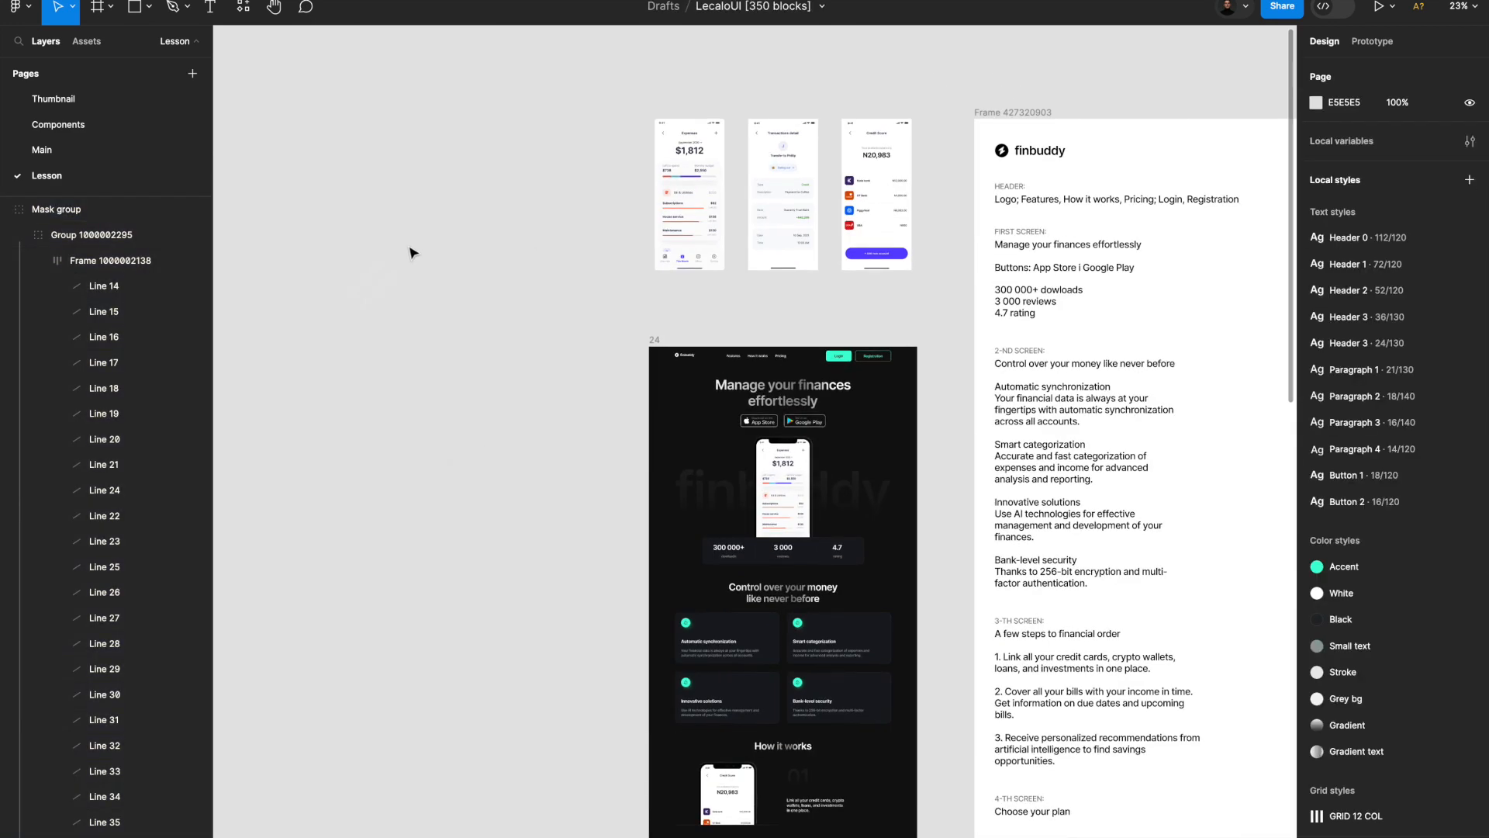
drag(441, 200, 398, 304)
drag(398, 304, 630, 377)
scroll(711, 490, up, 5)
key(0)
drag(767, 322, 792, 322)
Place a mirrored copy of the Lights graphic at the right edge of the first screen and adjust its opacity.
drag(687, 362, 1082, 442)
scroll(668, 357, down, 3)
scroll(1057, 489, up, 3)
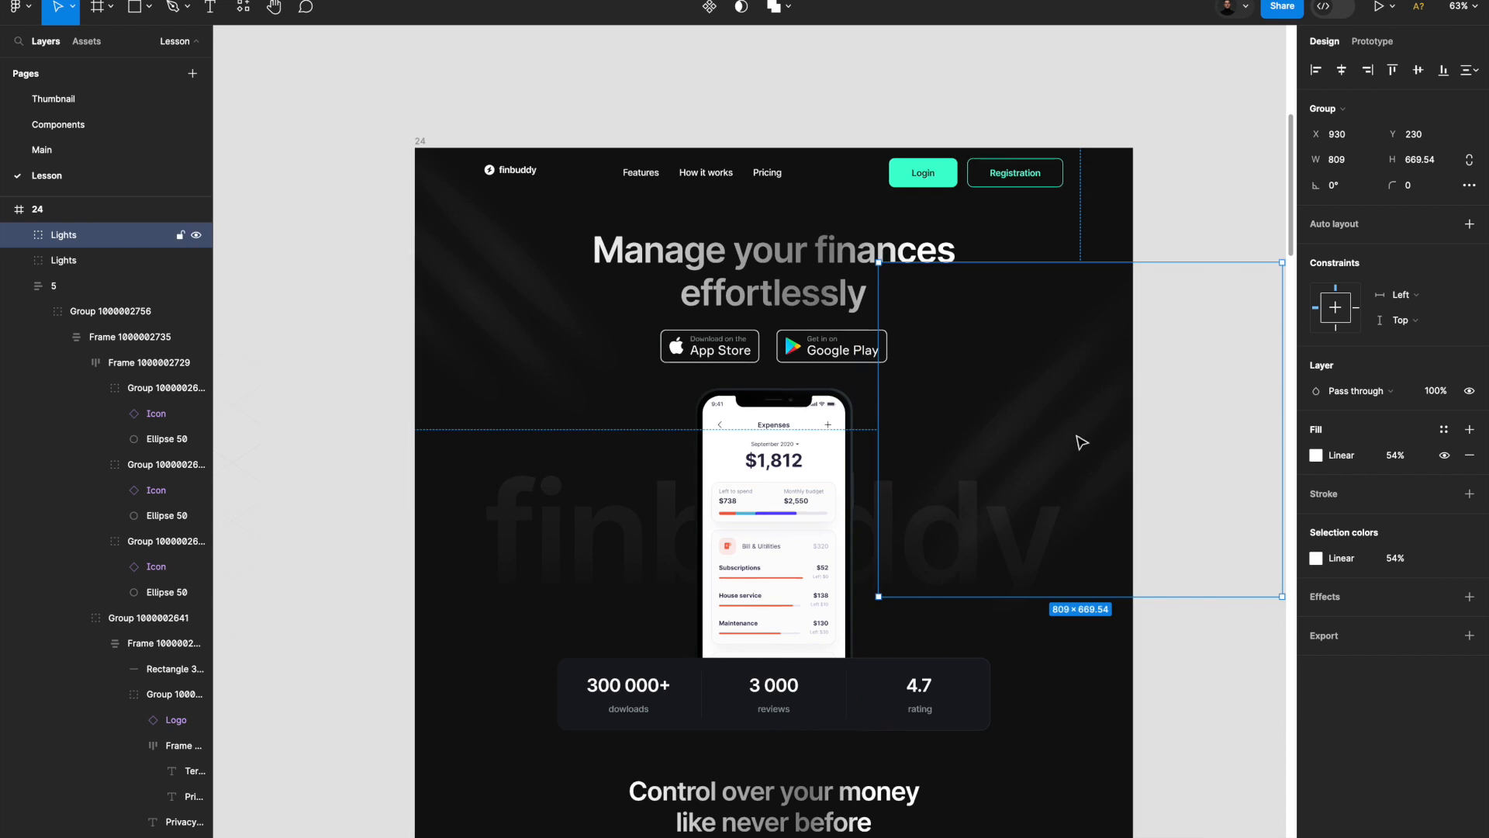
key(4)
key(8)
Bring the line-grid mask group from the canvas onto the page's first screen.
scroll(1204, 330, down, 3)
right_click(1200, 315)
key(Escape)
click(475, 193)
click(1040, 465)
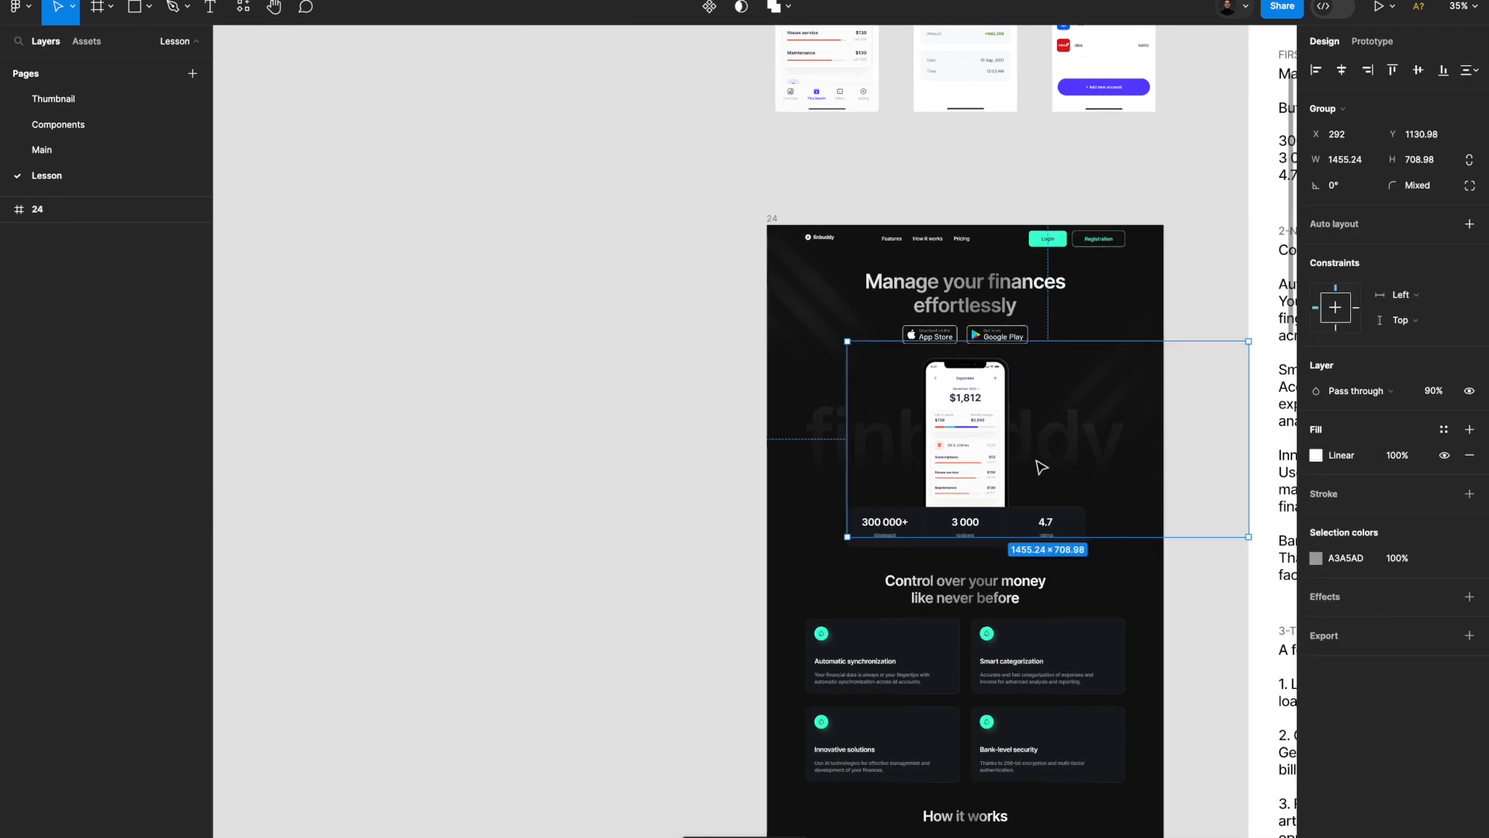
Position the line grid behind the statistics bar at X -55, Y 1580.98 and set its opacity to 70%.
scroll(1057, 449, up, 3)
drag(953, 488, 1014, 516)
key(4)
drag(1111, 527, 1097, 605)
scroll(1084, 622, up, 3)
drag(1105, 617, 1107, 618)
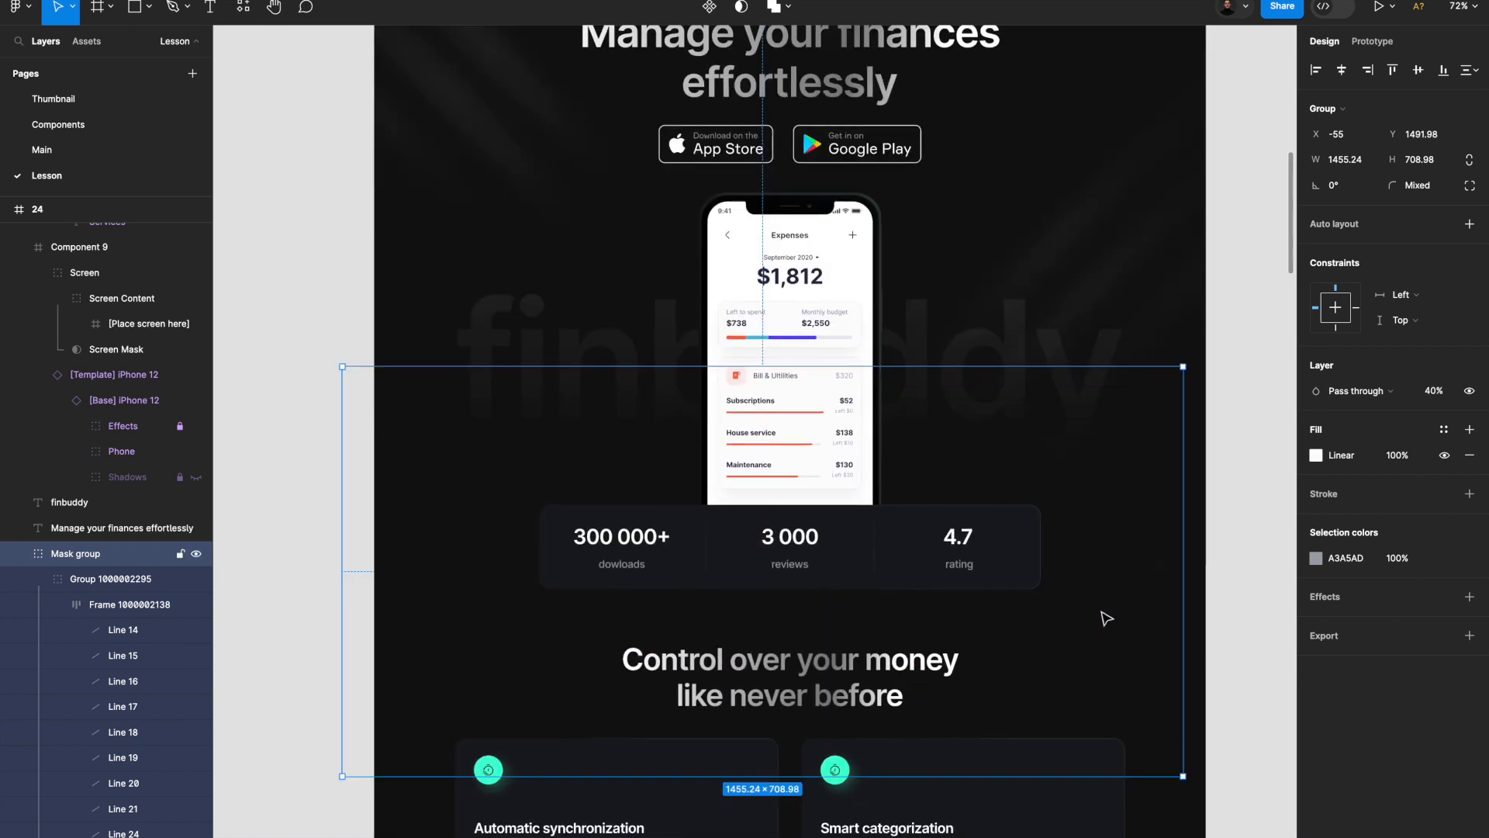
key(8)
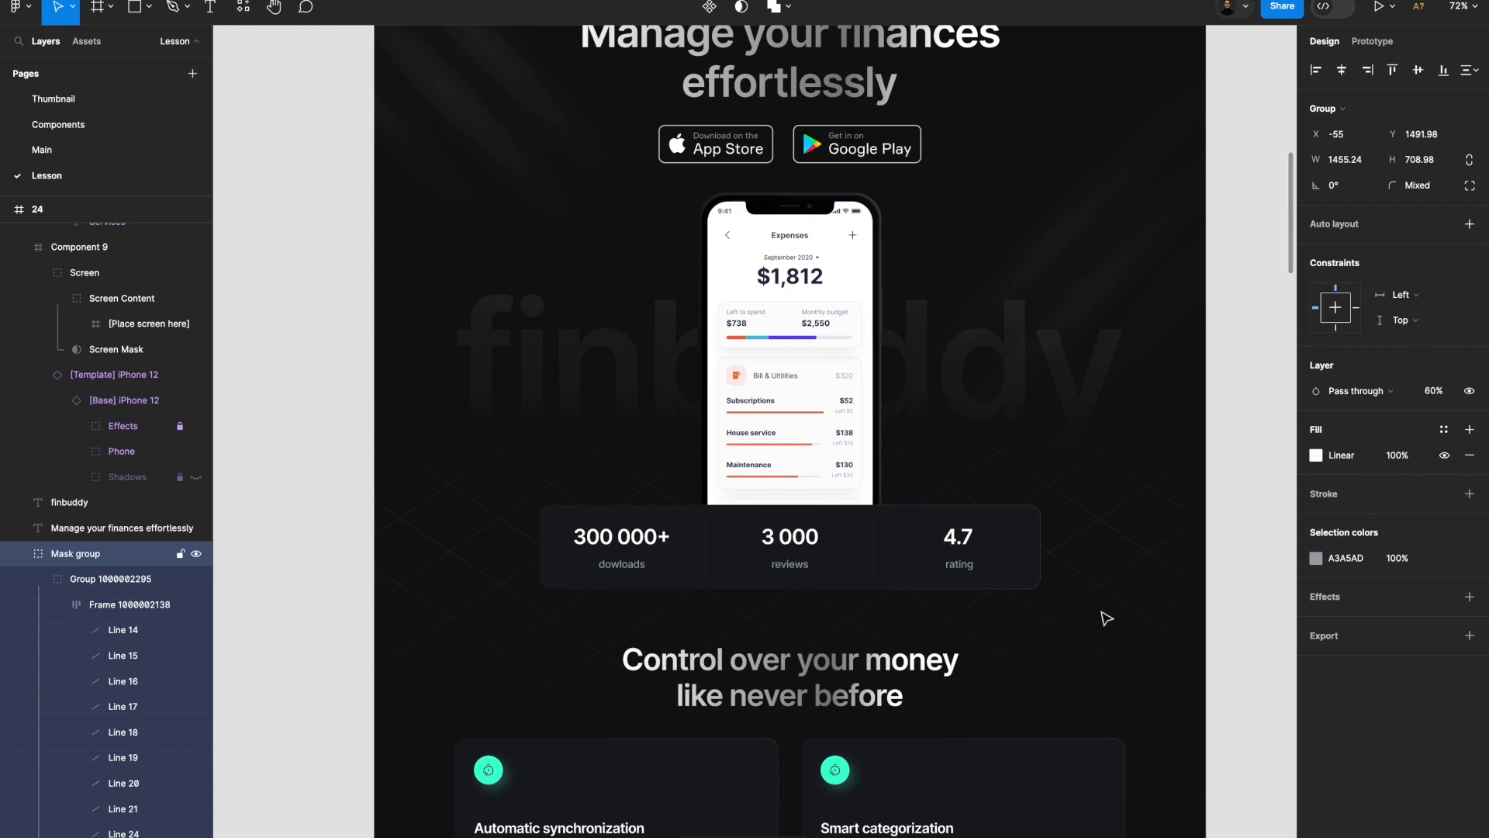
drag(1087, 538, 1091, 595)
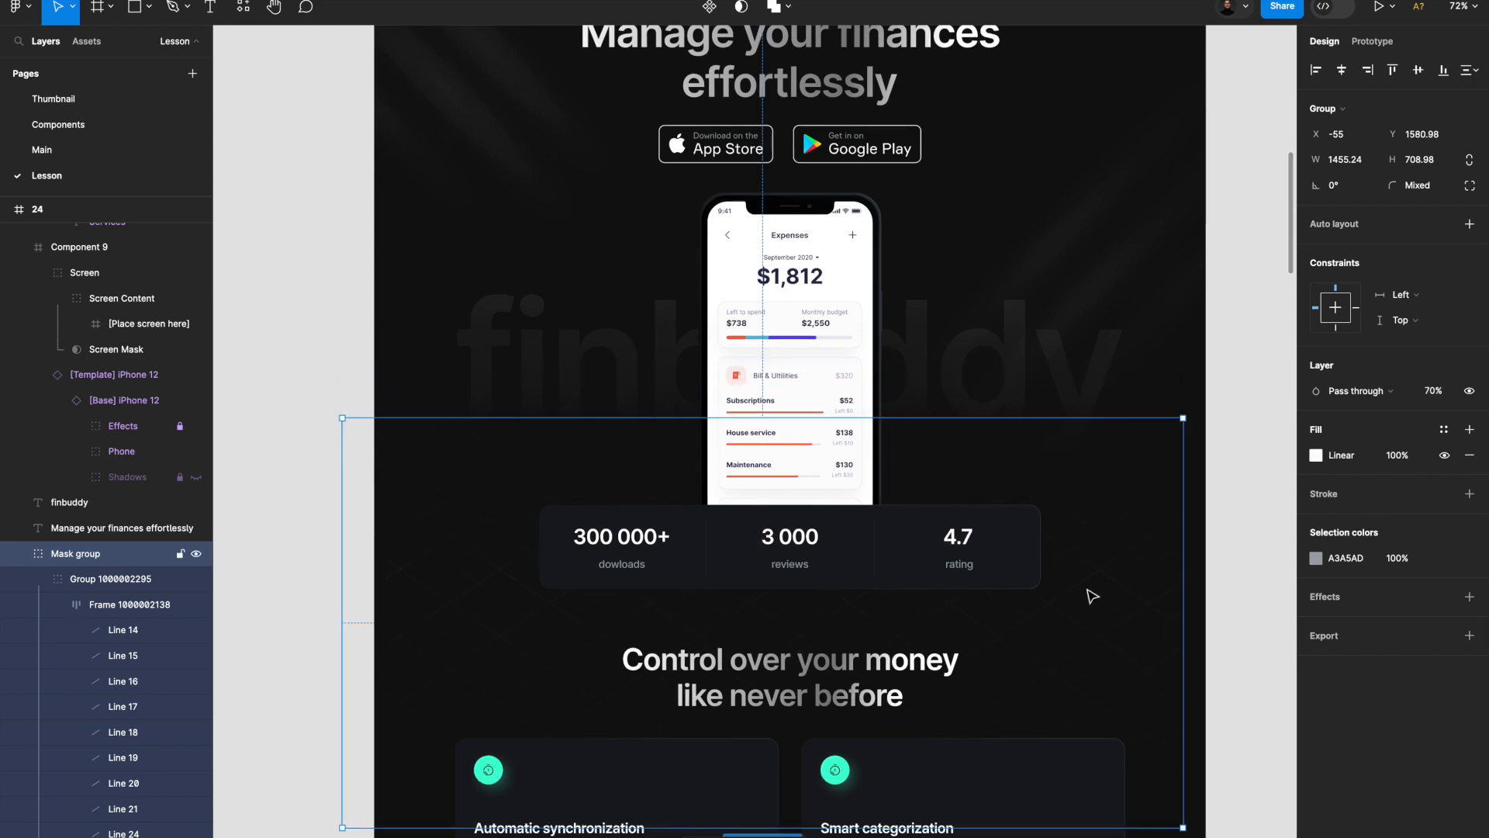
Duplicate the line-grid mask group and place the copy behind the Testimonials section.
scroll(1091, 595, down, 2)
scroll(1092, 595, down, 4)
scroll(1092, 596, down, 4)
scroll(962, 192, down, 5)
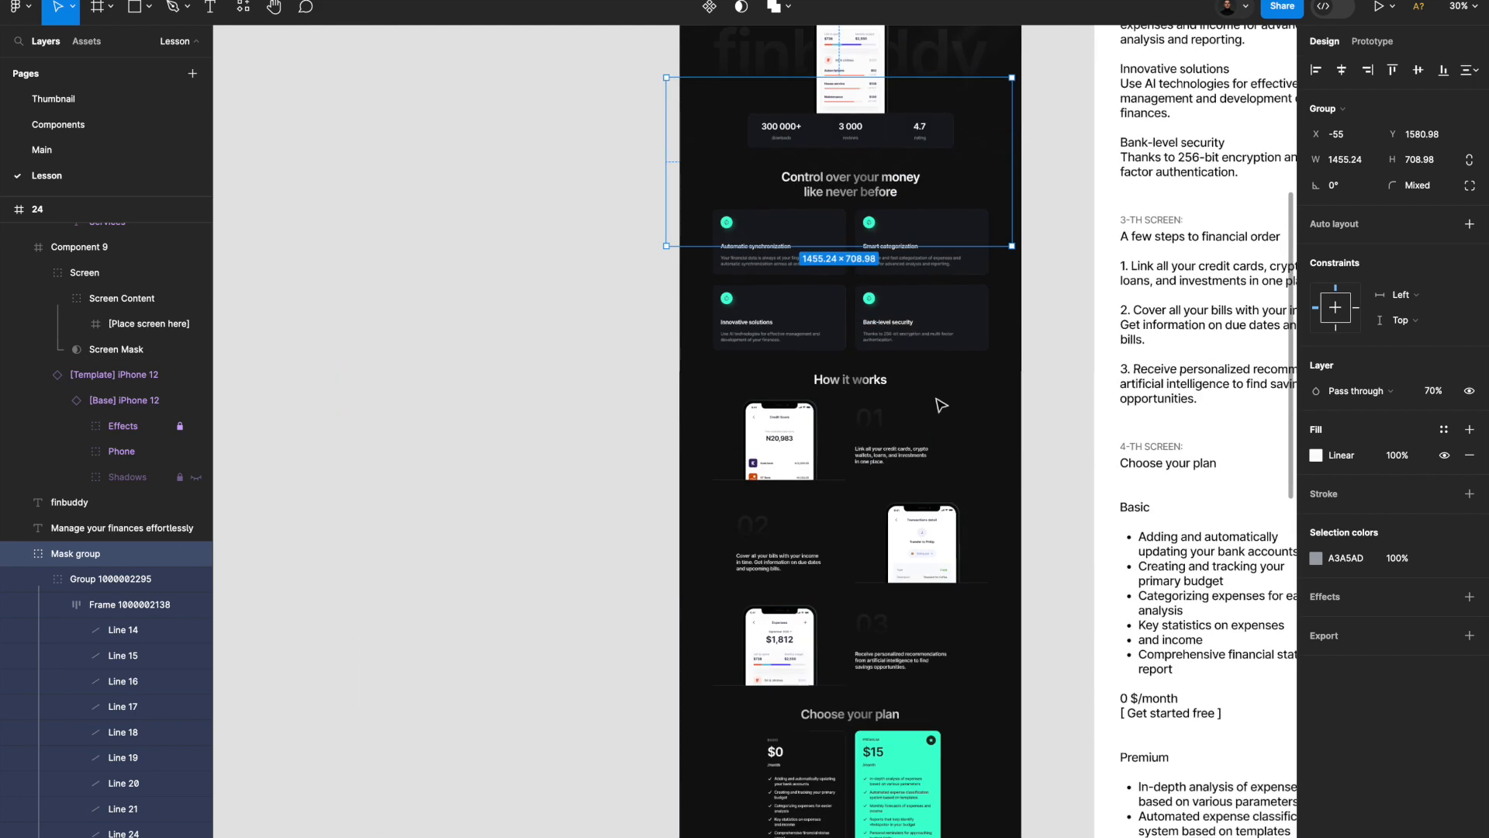
drag(962, 192, 955, 769)
scroll(954, 769, up, 5)
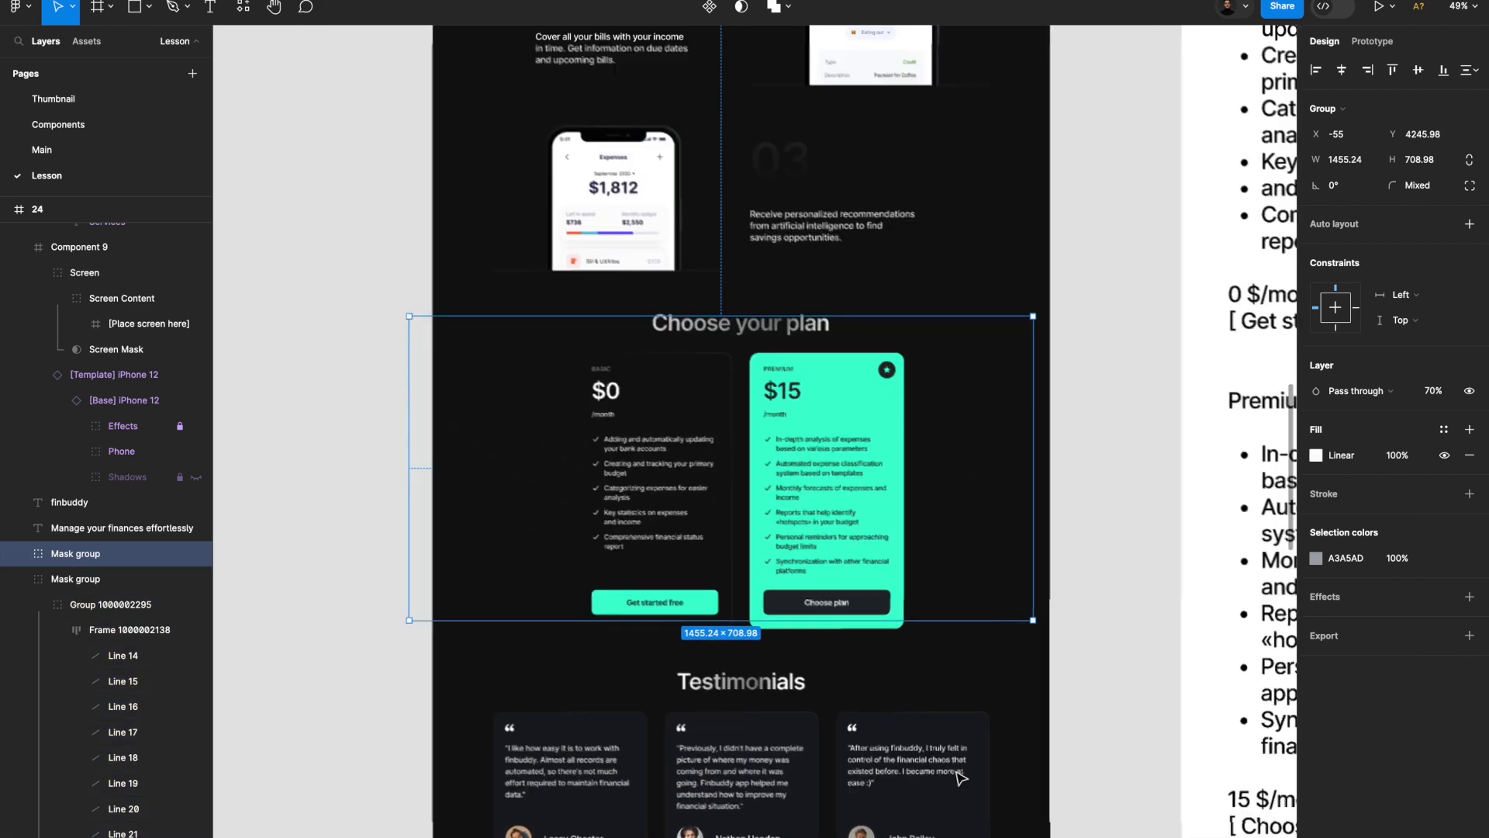
drag(955, 452, 962, 591)
scroll(969, 466, down, 5)
drag(980, 300, 985, 657)
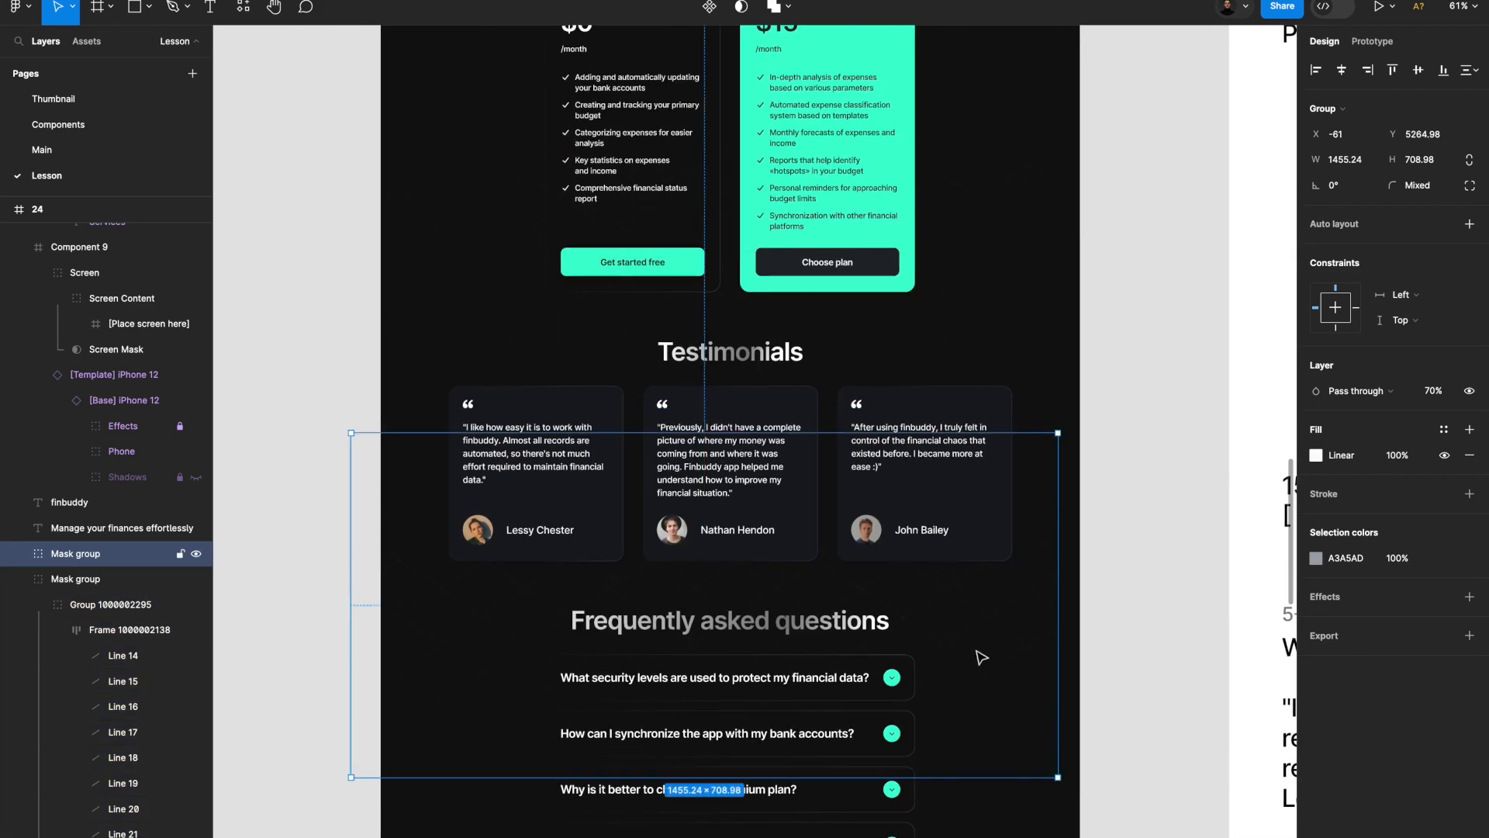
scroll(986, 605, down, 3)
drag(992, 557, 992, 523)
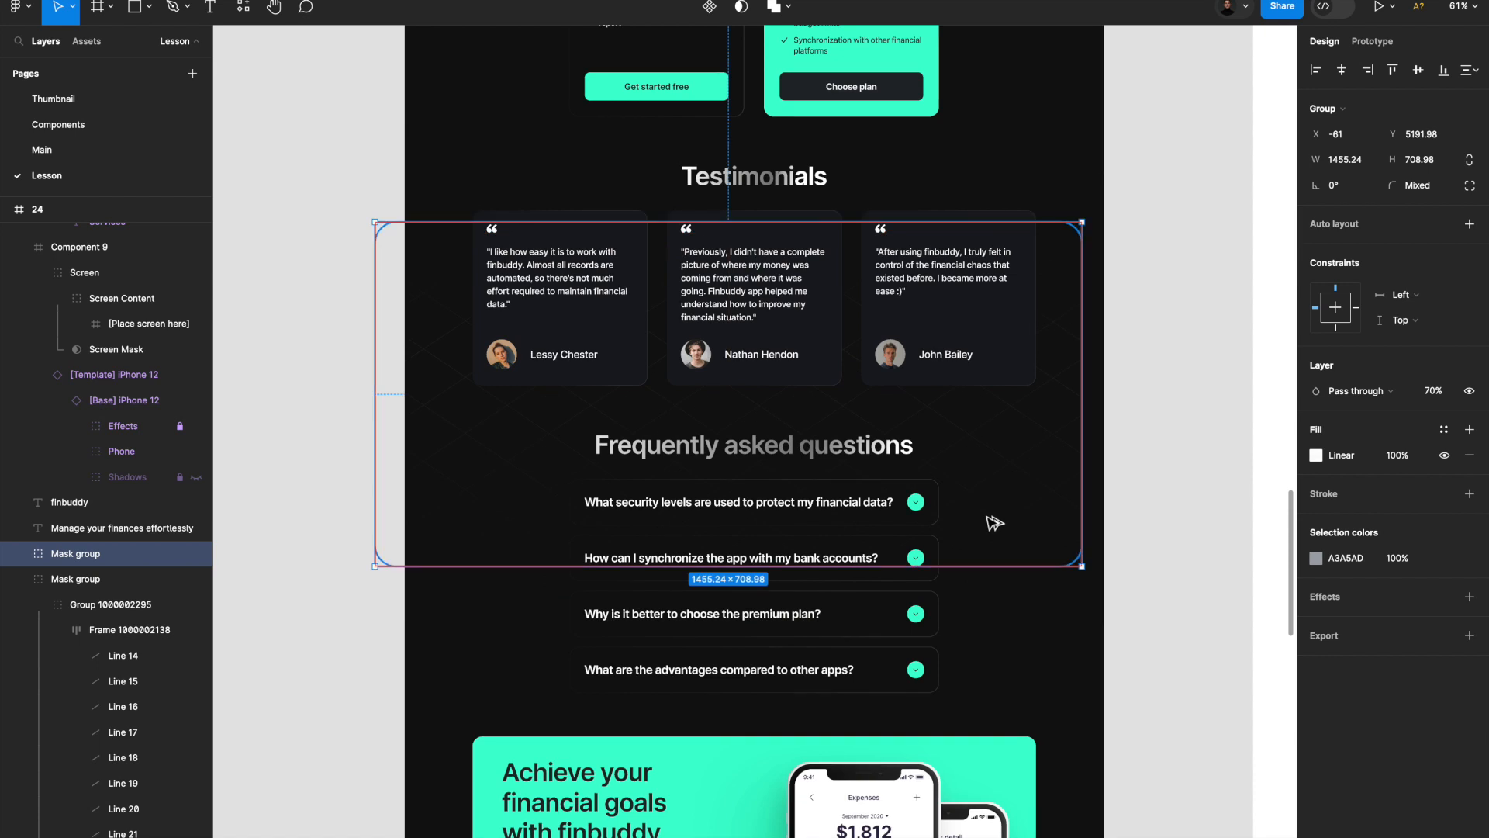
drag(997, 473, 993, 344)
Place another copy of the line grid behind the closing banner and footer at X -64, Y 6311.98.
scroll(994, 420, down, 3)
scroll(991, 489, down, 5)
scroll(979, 230, up, 3)
drag(978, 230, 1046, 573)
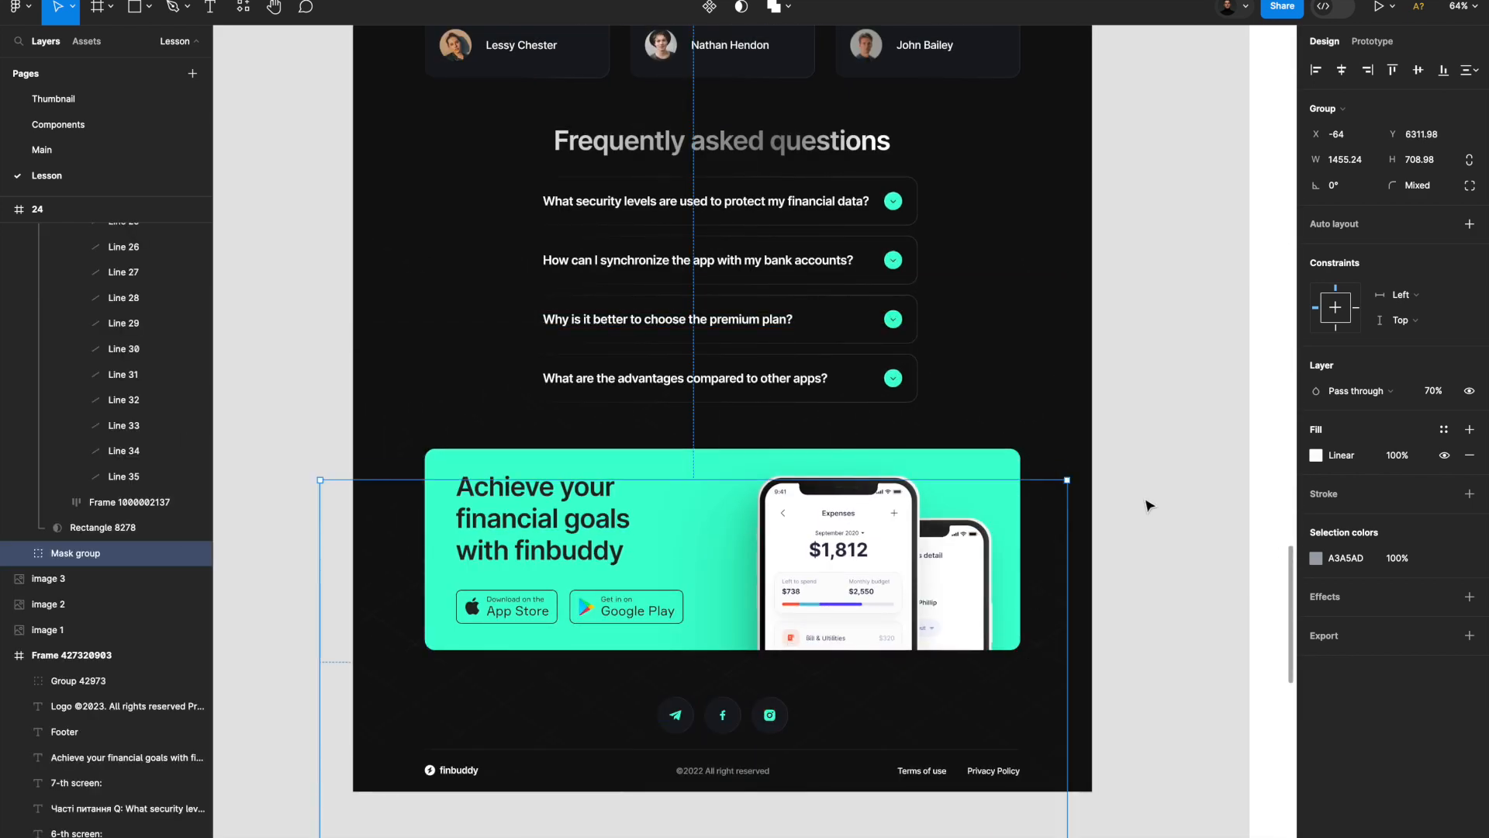
Place copies of the Lights graphic beside the Premium plan and at the FAQ section's left edge, sending the FAQ copy behind the content.
scroll(1150, 505, down, 10)
click(890, 300)
drag(900, 410, 615, 470)
scroll(891, 591, up, 5)
scroll(931, 434, down, 3)
scroll(708, 575, up, 6)
drag(596, 429, 596, 399)
click(556, 626)
click(564, 714)
scroll(566, 718, down, 4)
drag(617, 587, 612, 560)
scroll(613, 561, up, 4)
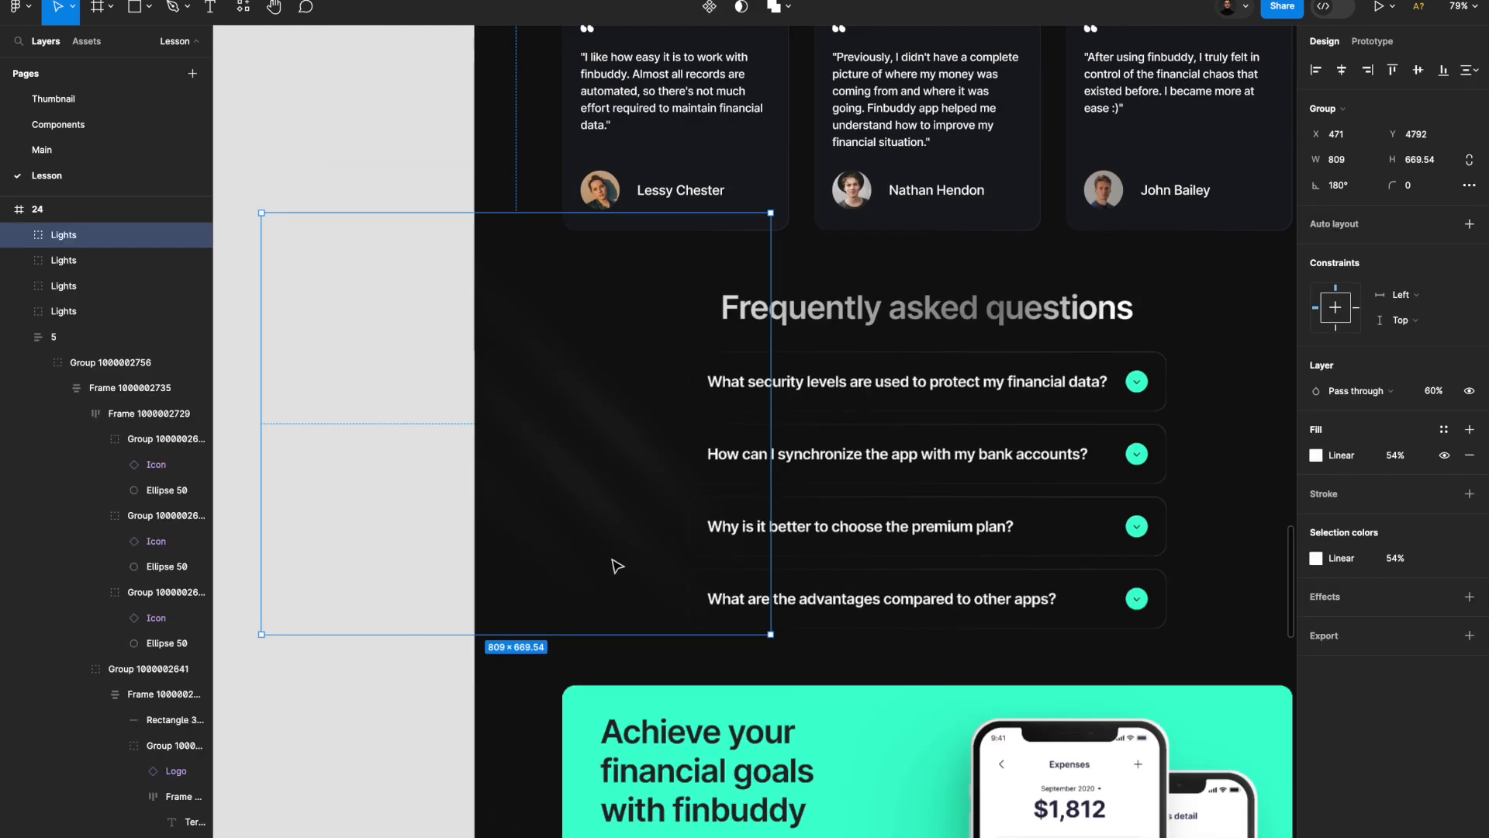
key([)
click(509, 662)
Examine the added light and grid decorations from the footer up to the header.
scroll(525, 683, down, 3)
scroll(543, 655, down, 4)
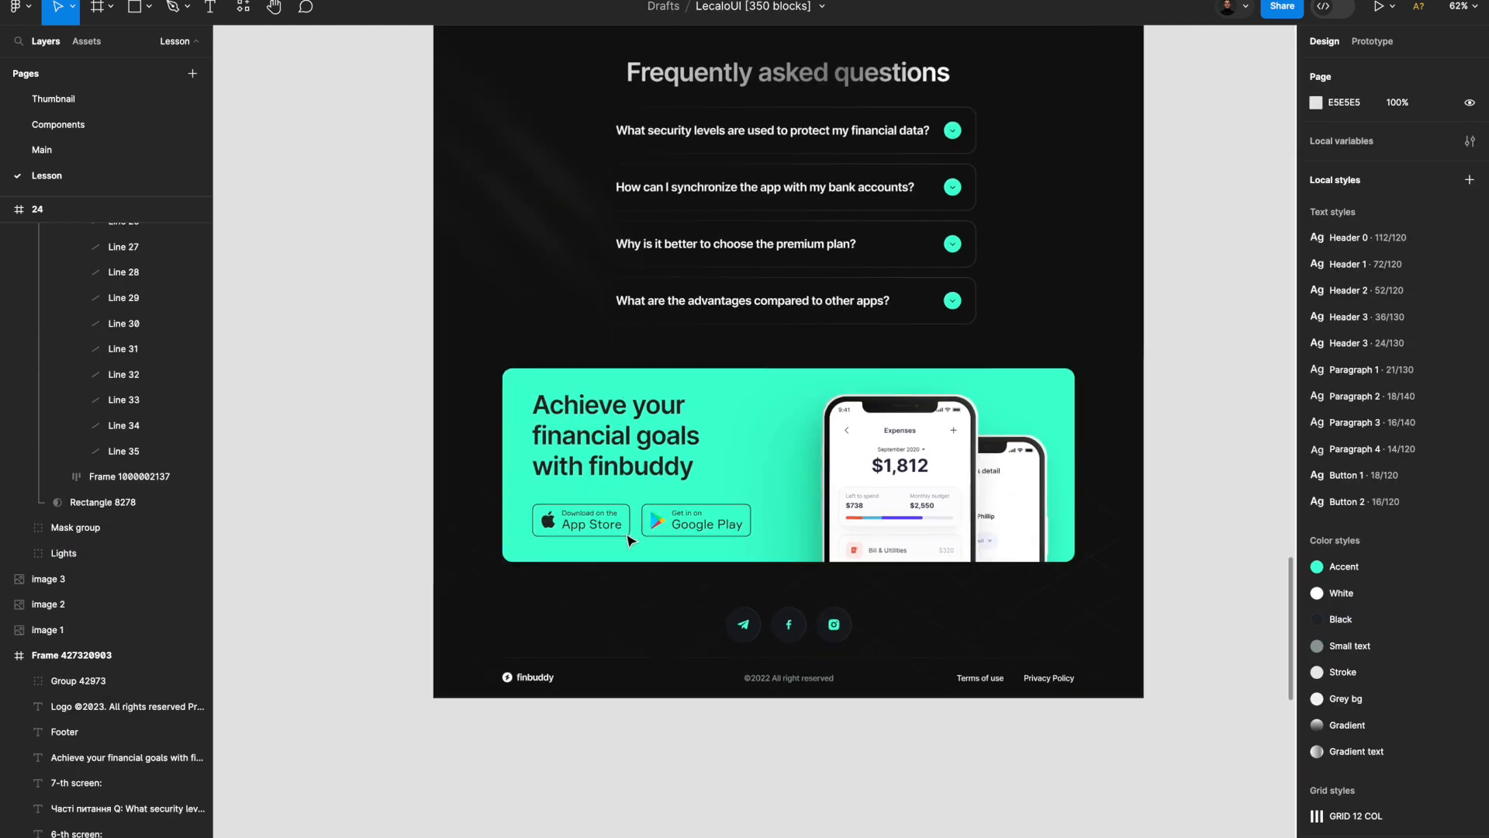
scroll(630, 539, up, 10)
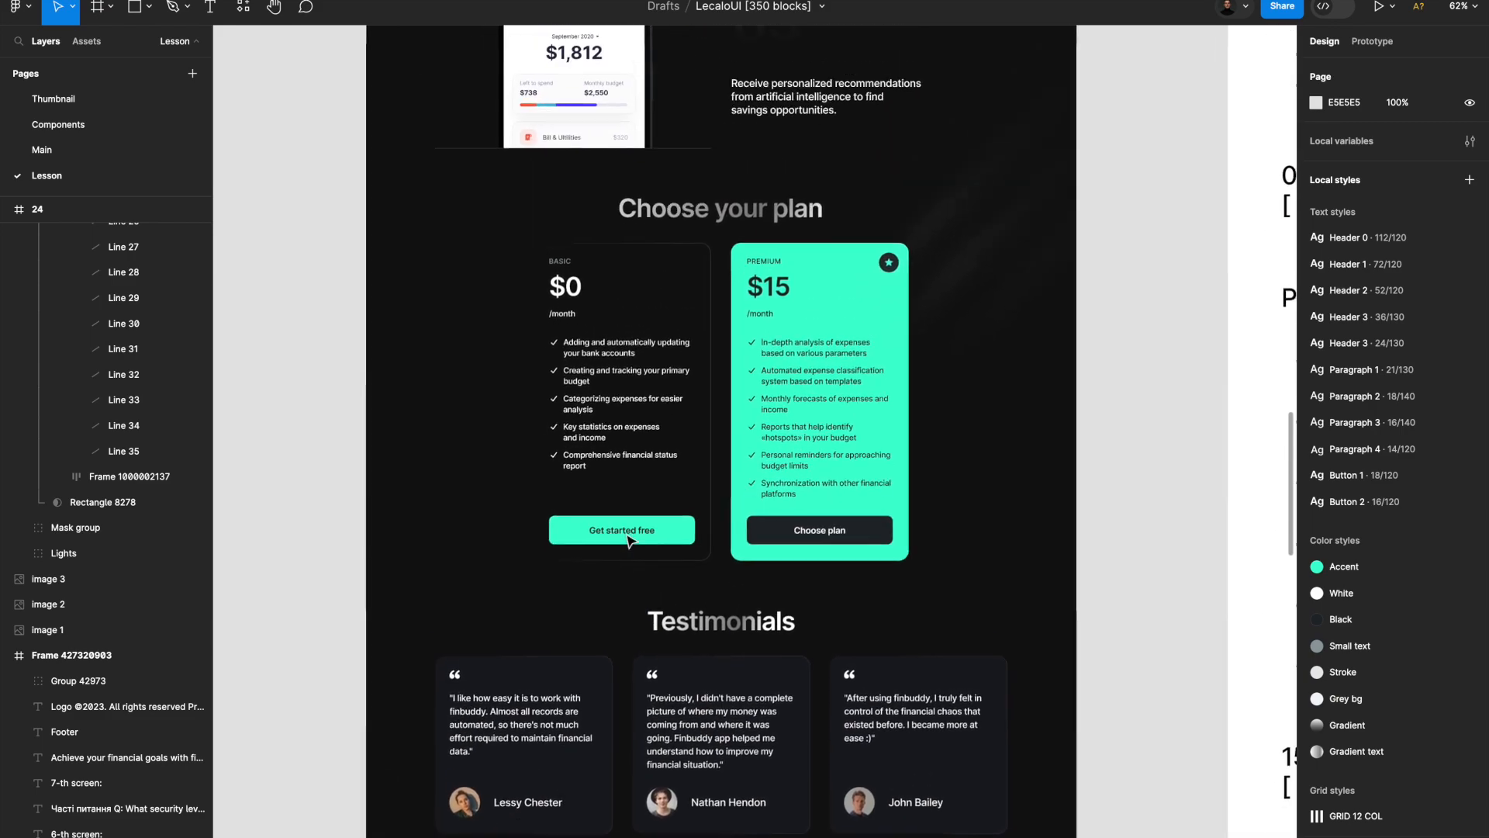
scroll(630, 539, up, 10)
scroll(629, 541, down, 2)
scroll(630, 540, up, 5)
scroll(629, 541, down, 2)
scroll(630, 540, up, 1)
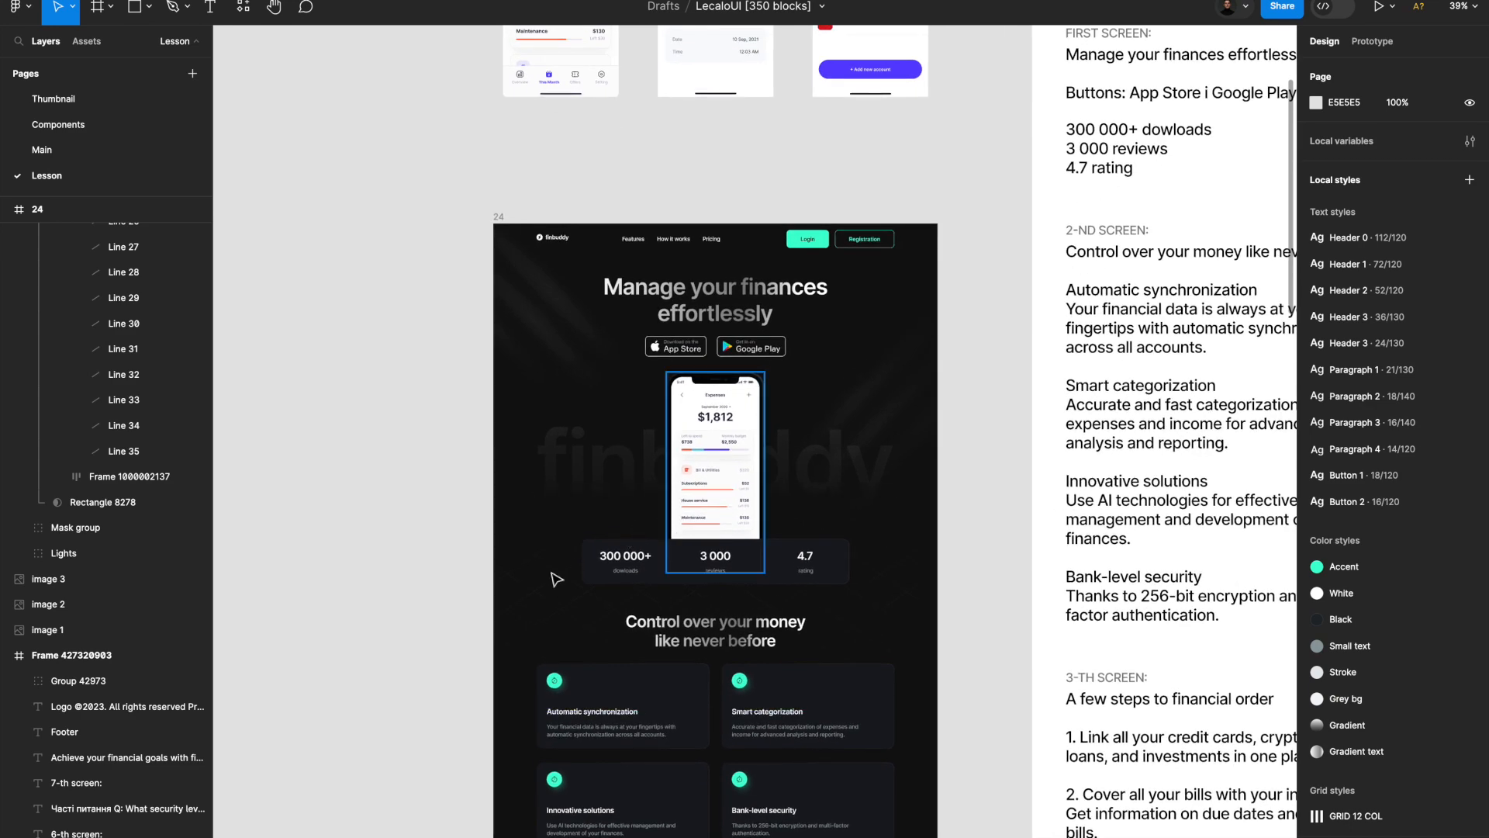